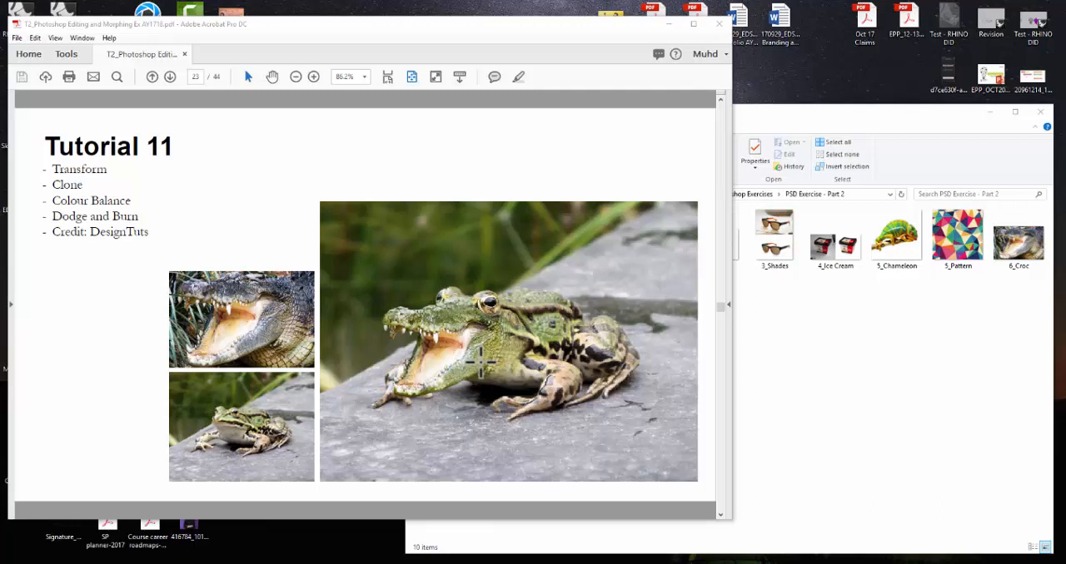
# - Open the 1_Drawing image from the PSD Exercise - Part 2 folder in Photoshop
pyautogui.scroll(-1, 479, 358)
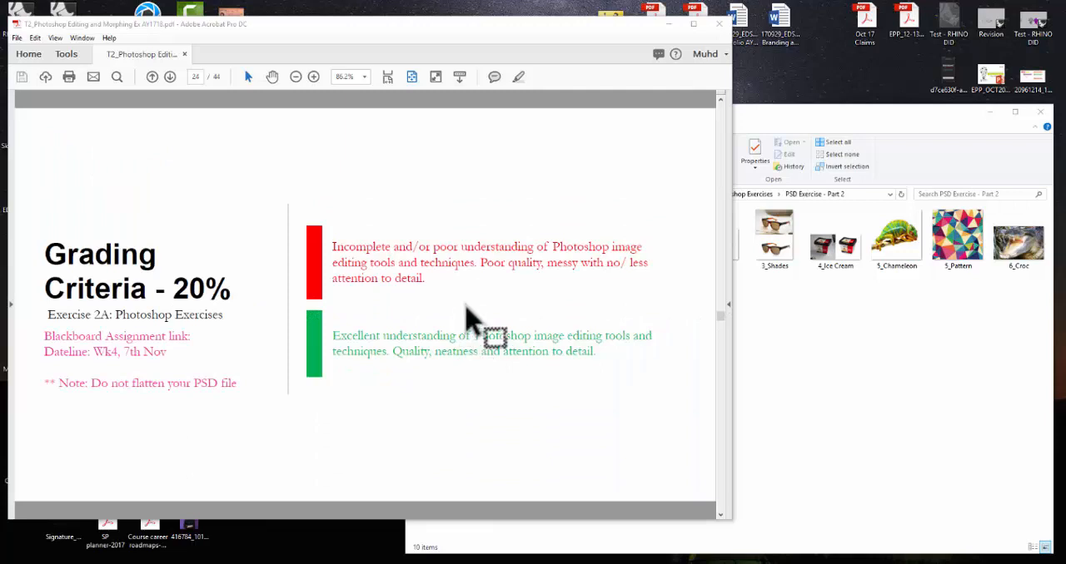
pyautogui.moveTo(524, 312); pyautogui.dragTo(889, 356)
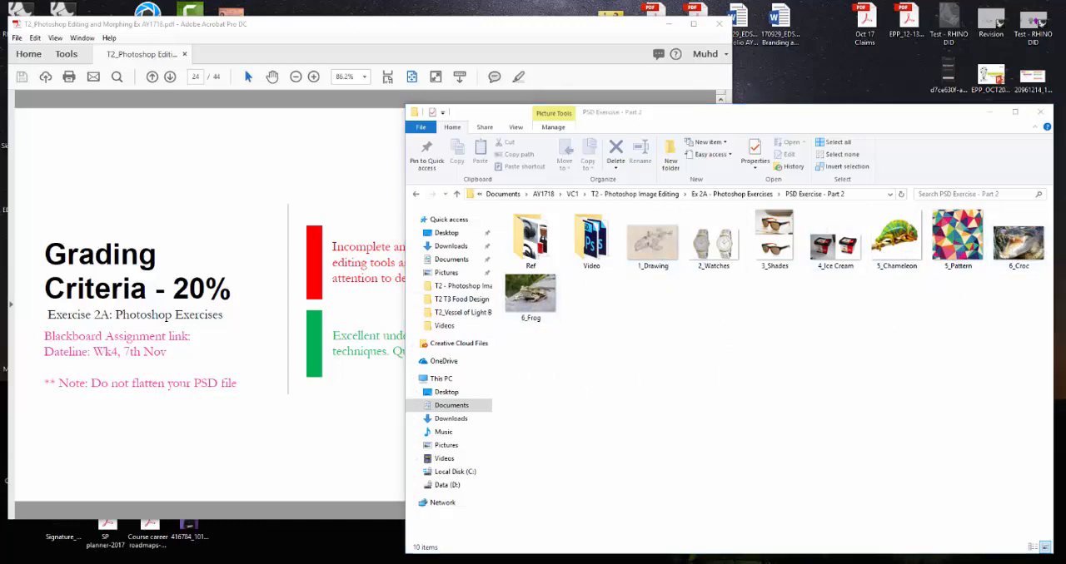
pyautogui.hotkey('alt', 'Tab')
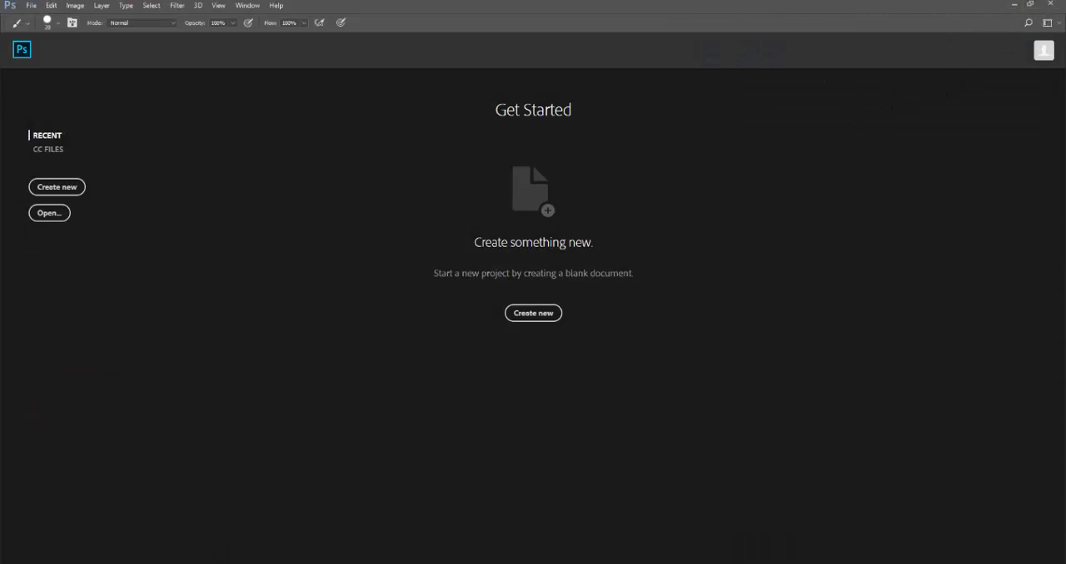
pyautogui.hotkey('alt', 'Tab')
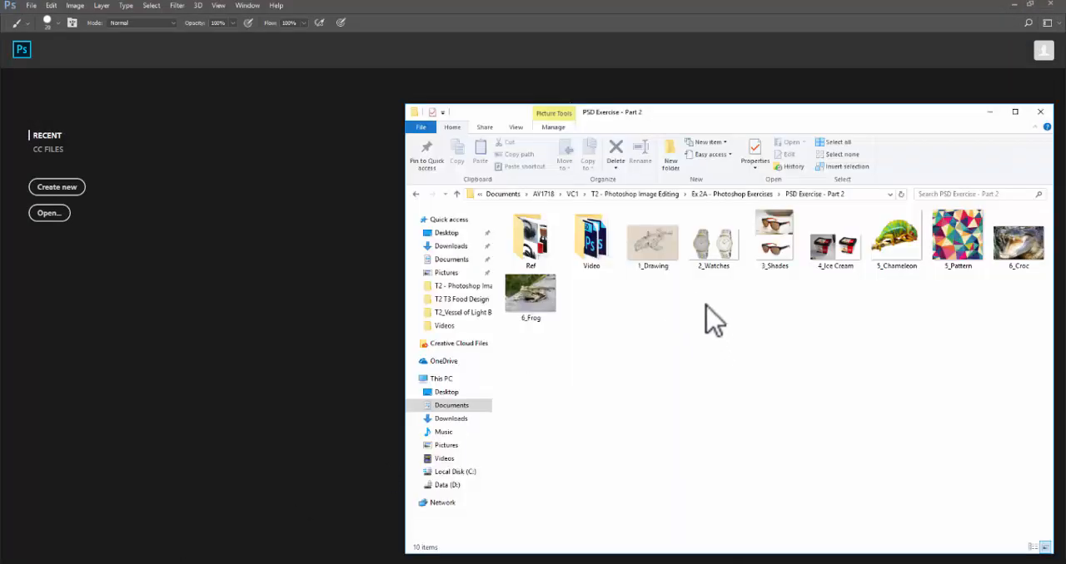
pyautogui.click(678, 256)
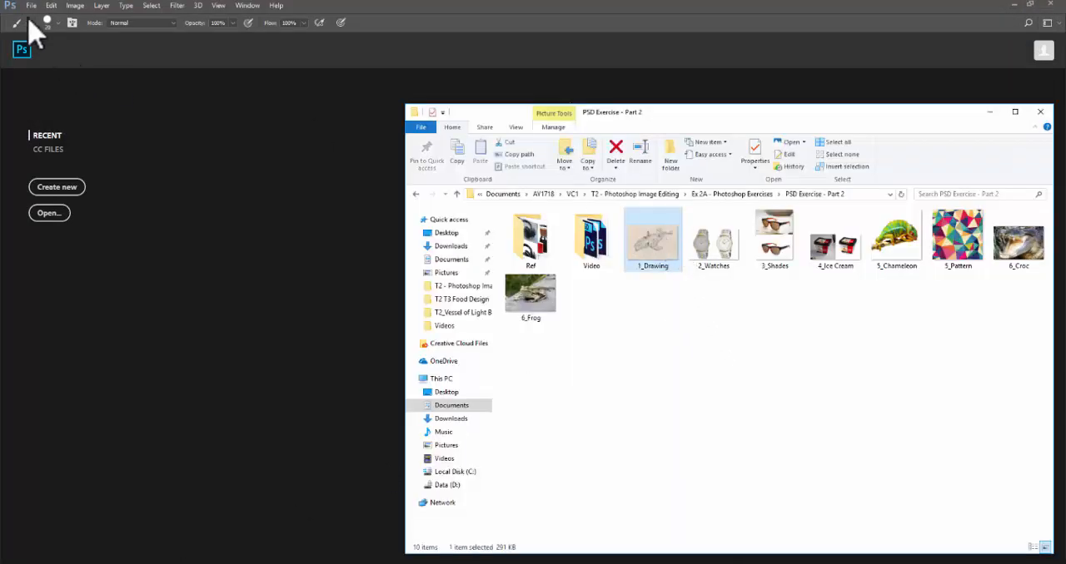
pyautogui.moveTo(652, 237); pyautogui.dragTo(214, 328)
pyautogui.click(437, 12)
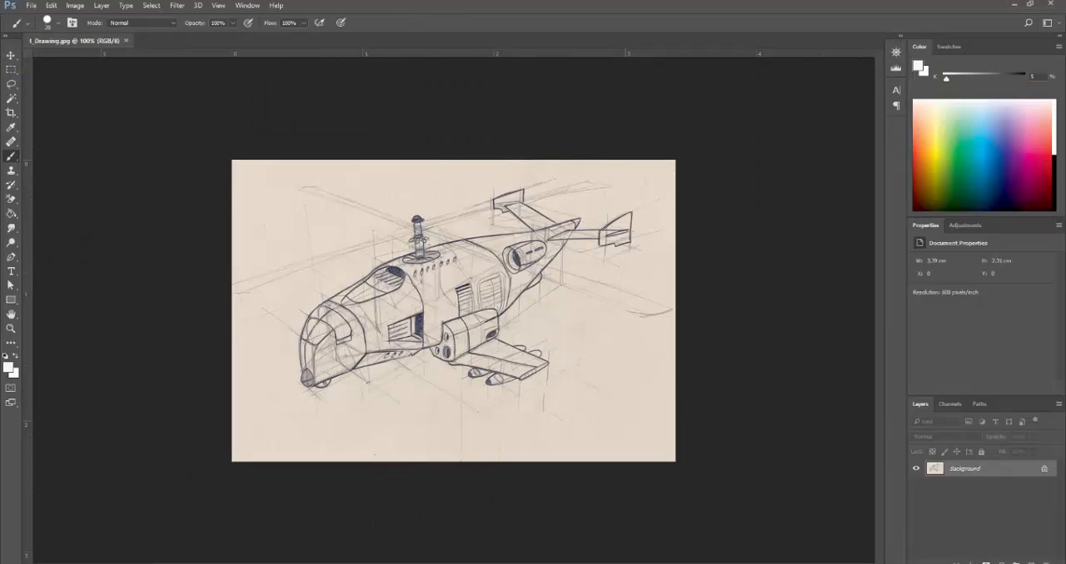
# - Switch to the exercise PDF in Acrobat, review the Tutorial 8 page, and return to Photoshop
pyautogui.click(333, 563)
pyautogui.scroll(3, 339, 261)
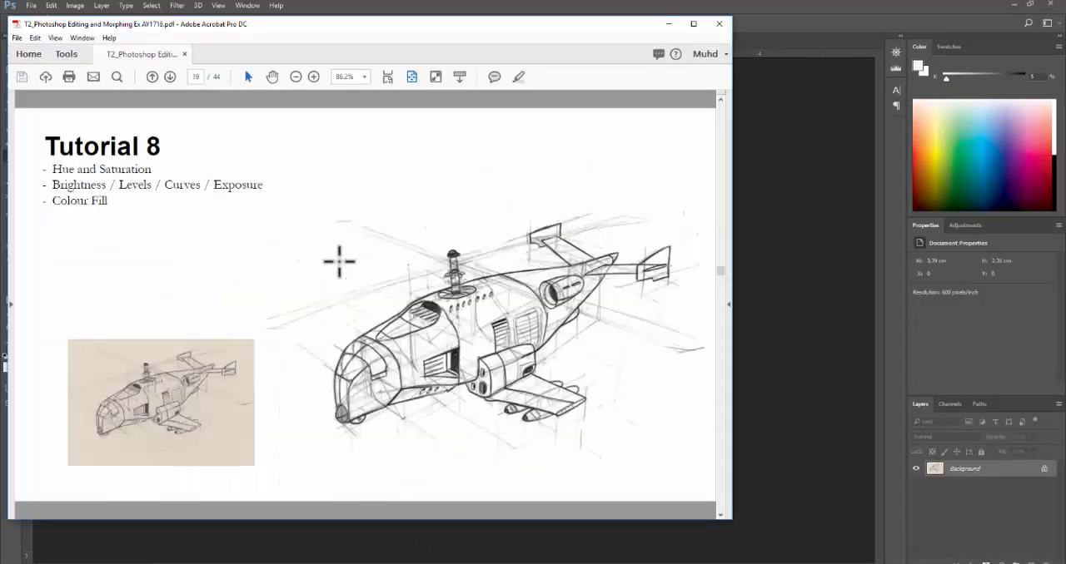
pyautogui.scroll(1, 339, 261)
pyautogui.scroll(-3, 338, 257)
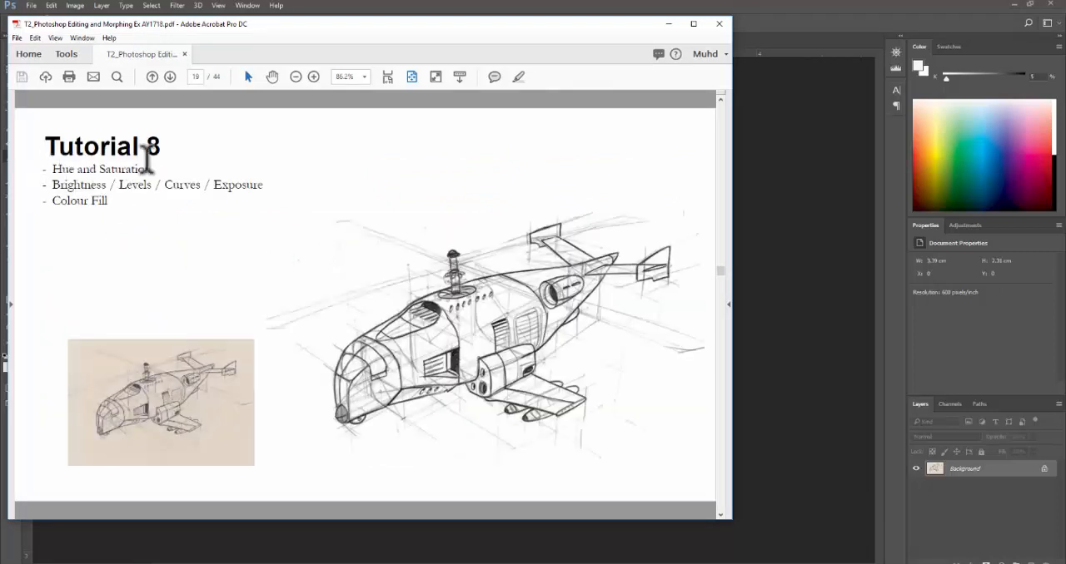
pyautogui.click(844, 33)
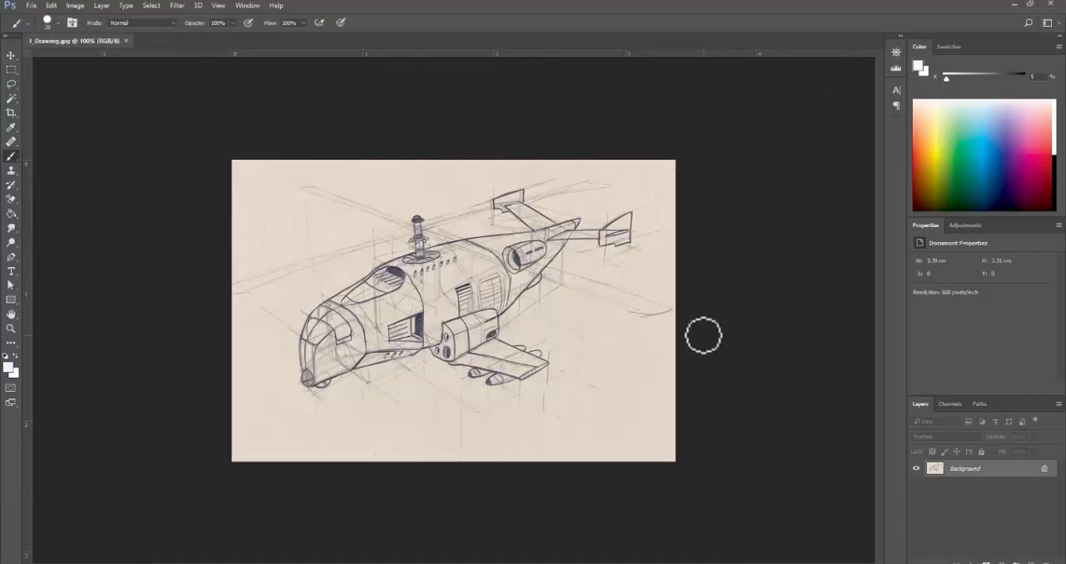
# - Open the Hue/Saturation adjustment for the drawing and move its dialog off the sketch
pyautogui.press('i')
pyautogui.hotkey('ctrl', 'u')
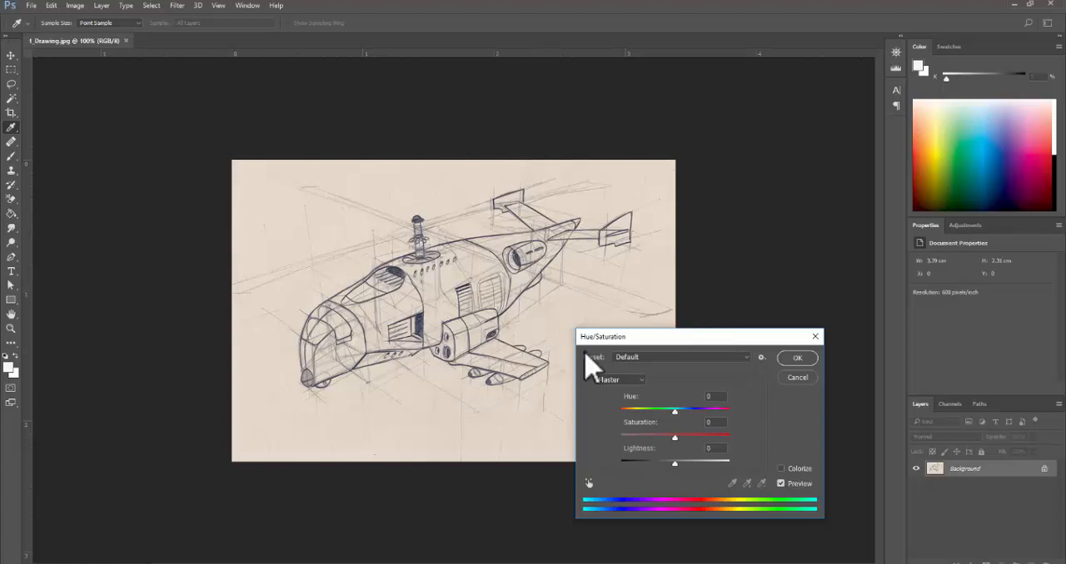
pyautogui.moveTo(644, 340); pyautogui.dragTo(624, 305)
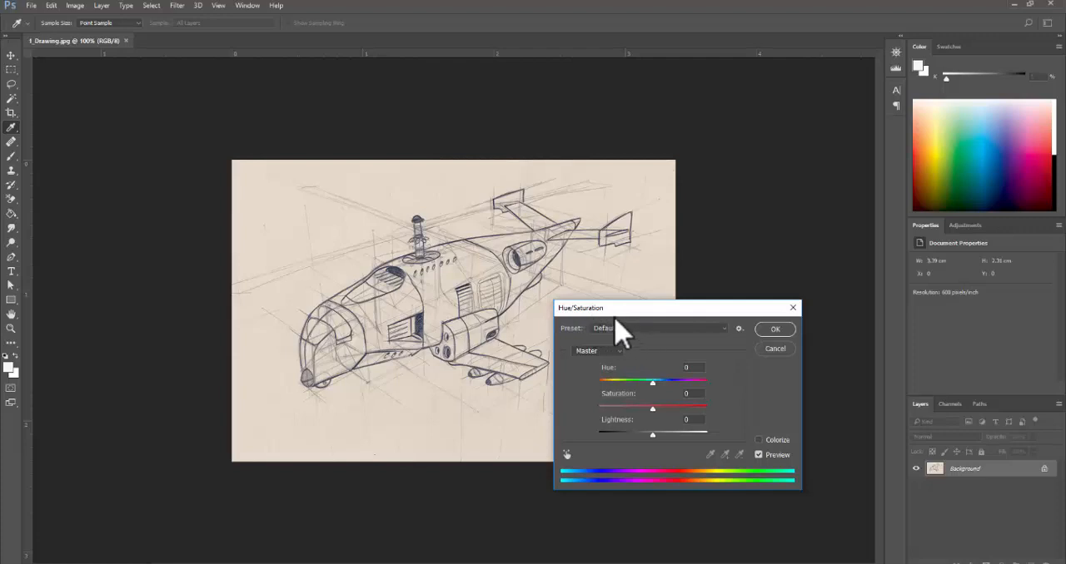
pyautogui.click(663, 331)
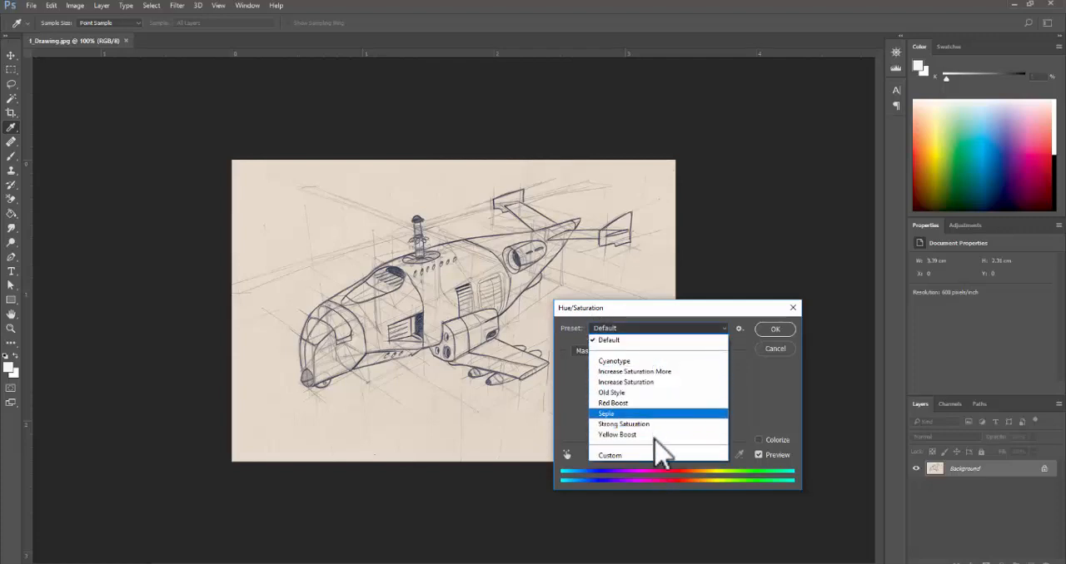
pyautogui.click(666, 318)
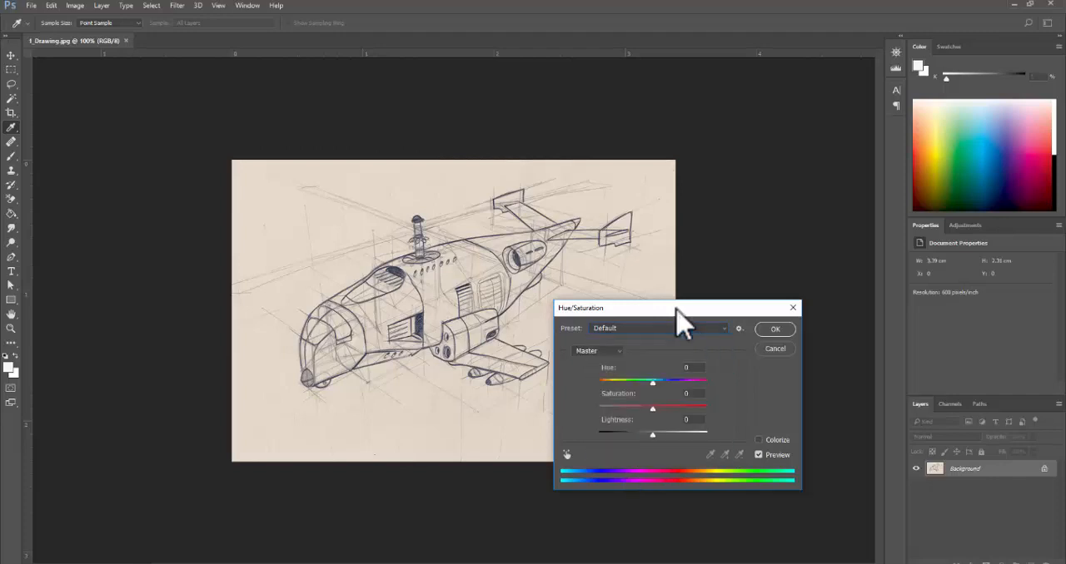
pyautogui.click(739, 330)
pyautogui.click(716, 370)
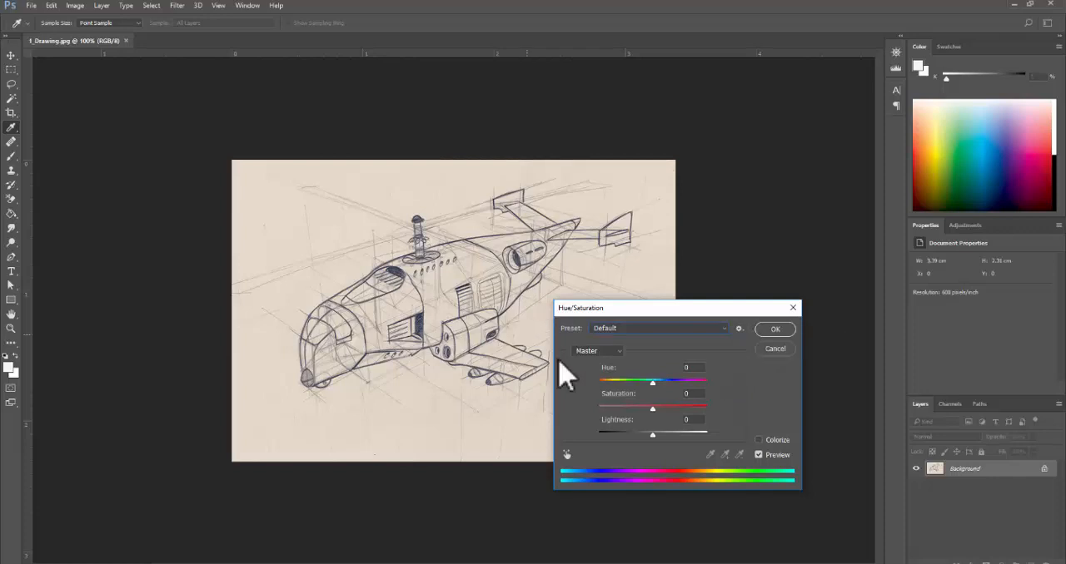
pyautogui.click(616, 351)
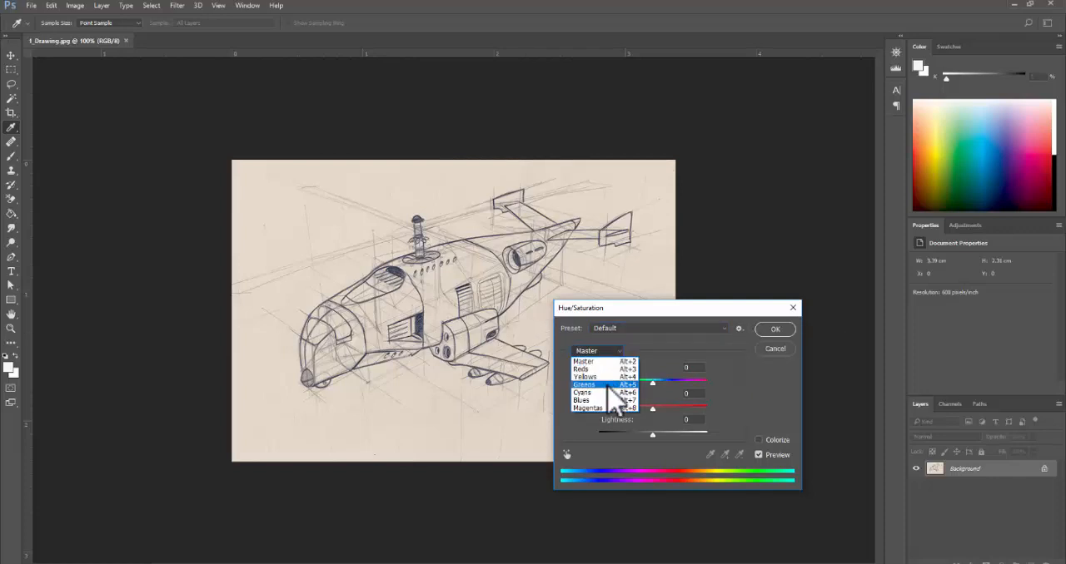
pyautogui.click(670, 338)
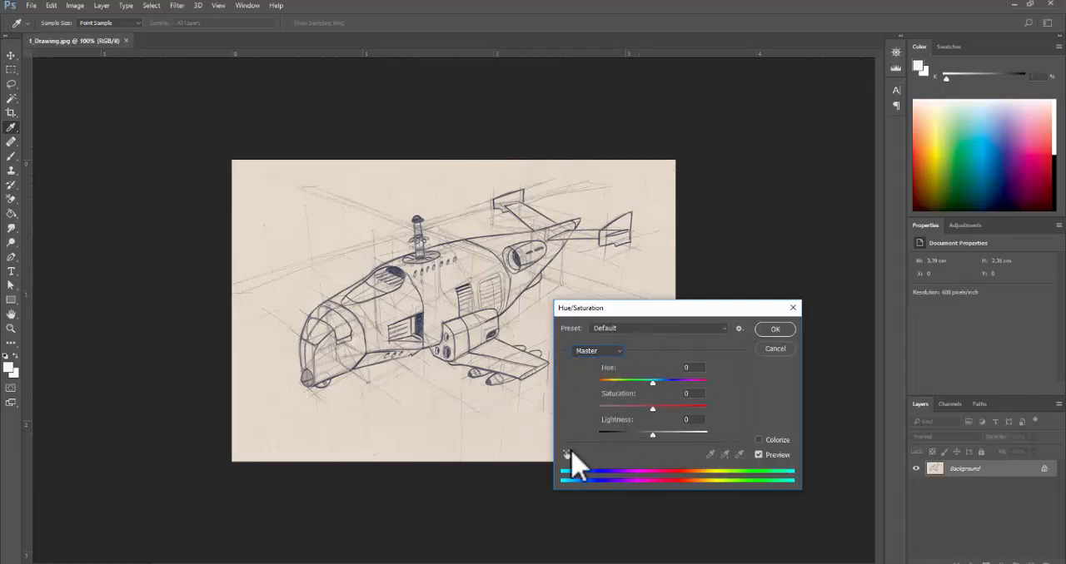
# - Target the paper's Yellows with the on-image adjustment, try saturation at -100 and +100, and reset it to 0
pyautogui.click(566, 455)
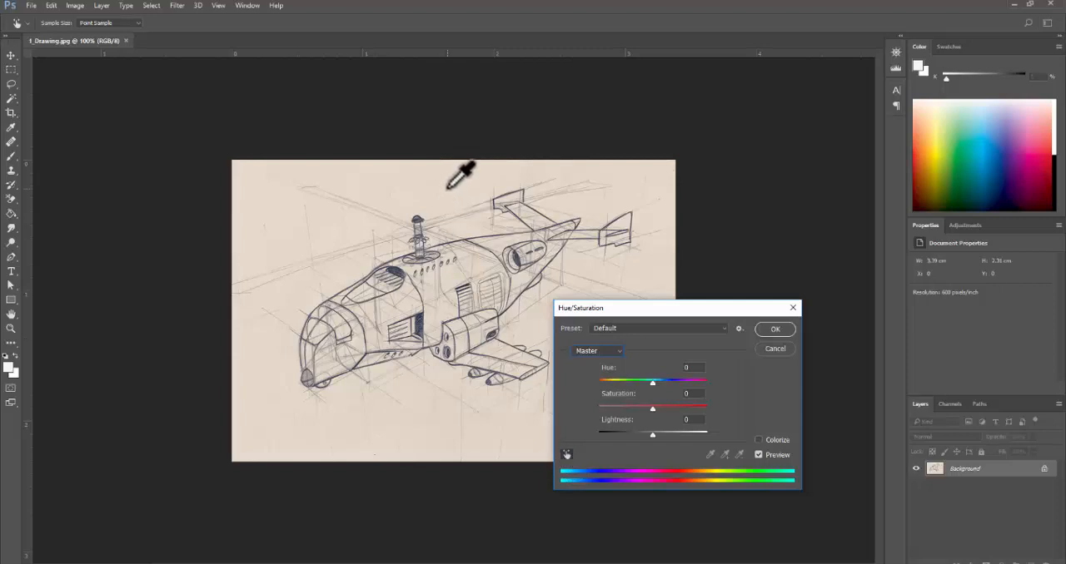
pyautogui.moveTo(454, 188); pyautogui.dragTo(283, 197)
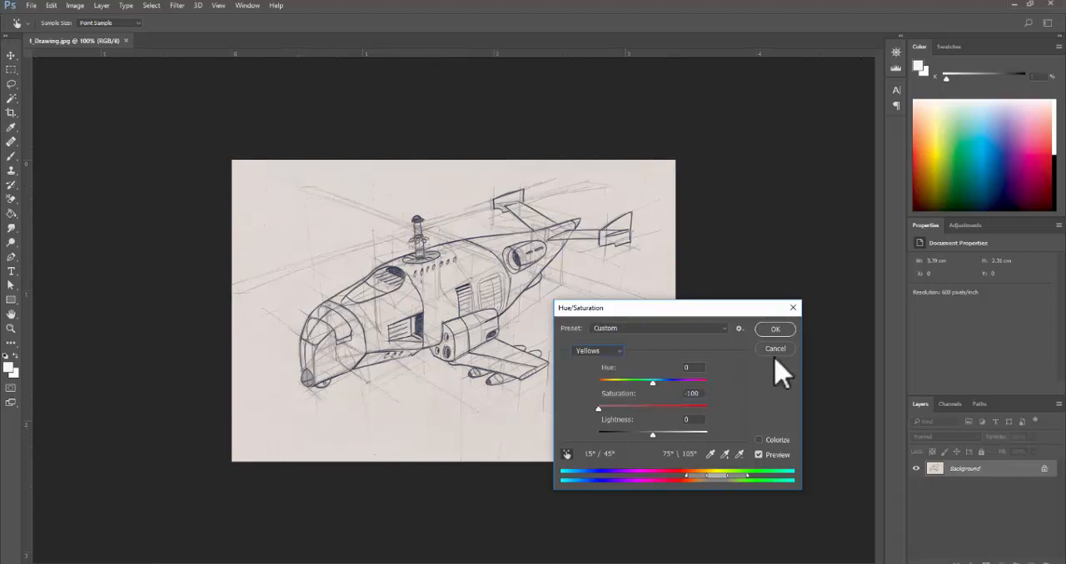
pyautogui.moveTo(425, 196); pyautogui.dragTo(620, 197)
pyautogui.hotkey('ctrl', 'z')
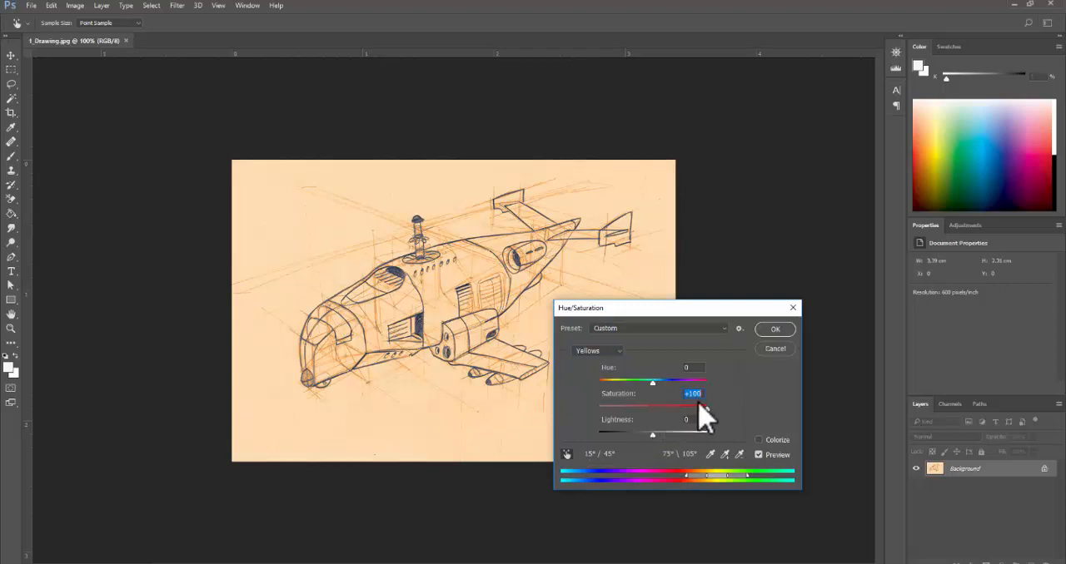
pyautogui.write('0')
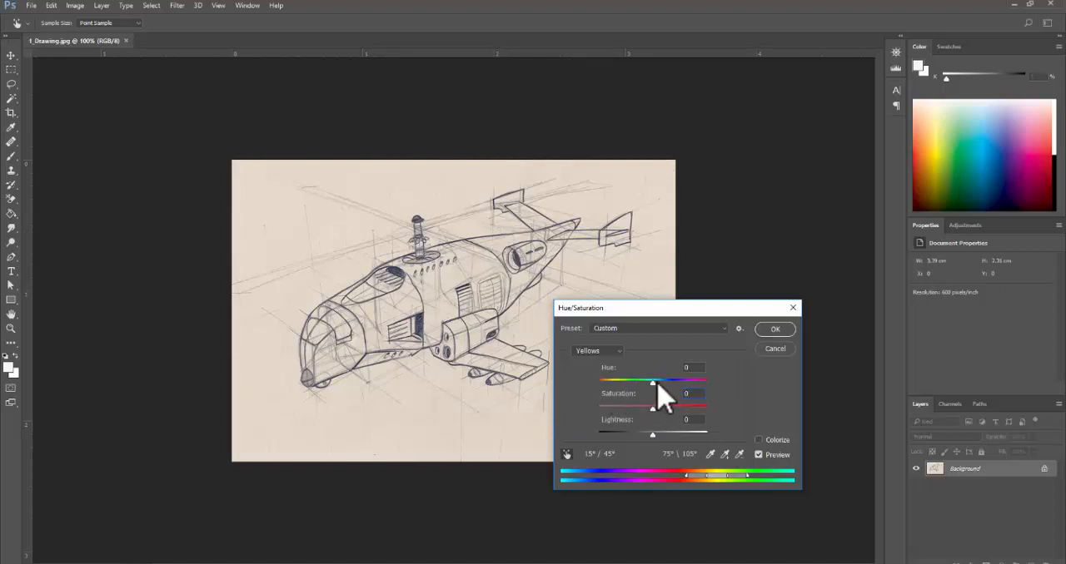
# - Try Yellows saturation at +63 with hue at +65 and -82, and reset the hue to 0
pyautogui.moveTo(653, 406)
pyautogui.mouseDown()
pyautogui.moveTo(688, 407)
pyautogui.moveTo(644, 381)
pyautogui.moveTo(599, 388)
pyautogui.moveTo(681, 384)
pyautogui.mouseUp()
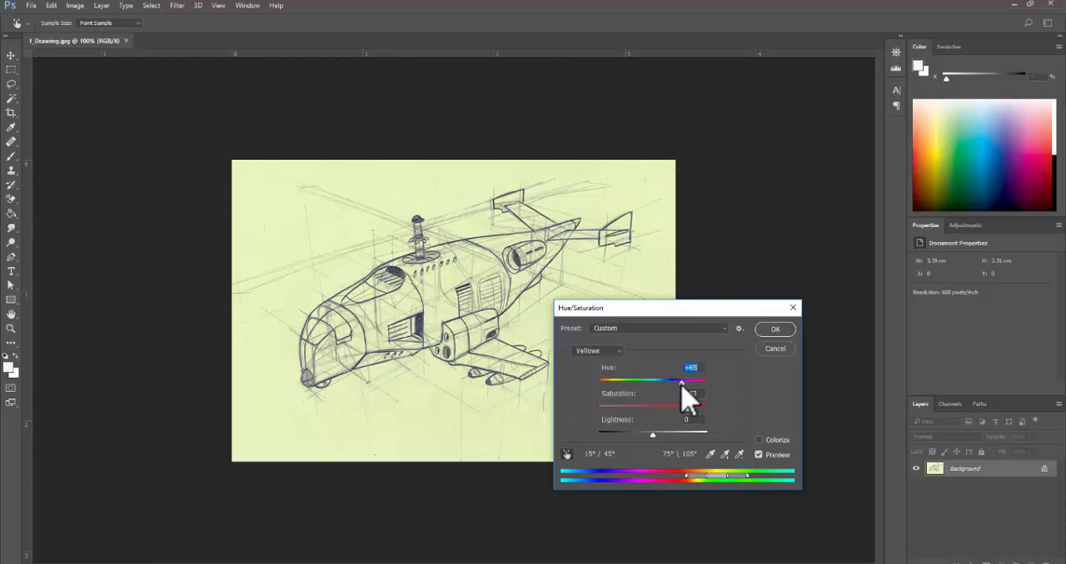
pyautogui.moveTo(688, 399)
pyautogui.mouseDown()
pyautogui.moveTo(721, 397)
pyautogui.moveTo(622, 404)
pyautogui.mouseUp()
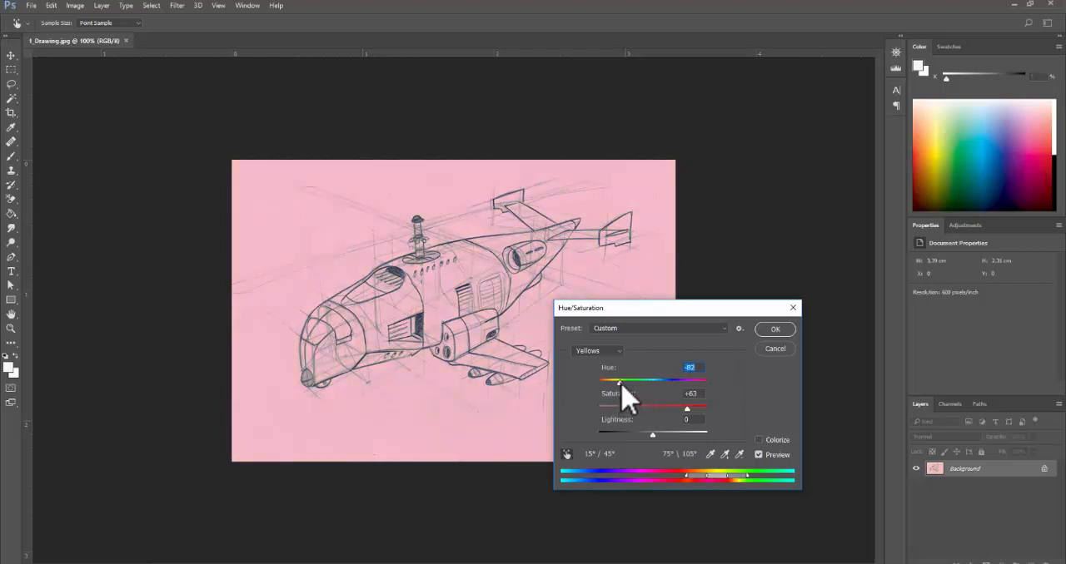
pyautogui.moveTo(626, 400); pyautogui.dragTo(636, 394)
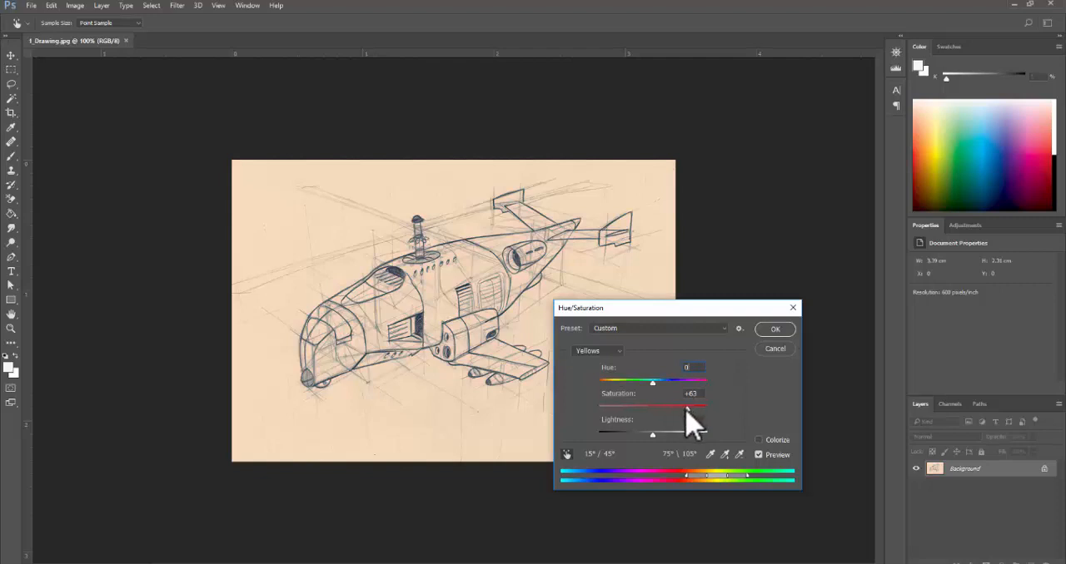
# - Set the Yellows saturation to -100 and lightness to +11, and the Master saturation to -100
pyautogui.moveTo(687, 406)
pyautogui.mouseDown()
pyautogui.moveTo(580, 407)
pyautogui.moveTo(600, 407)
pyautogui.mouseUp()
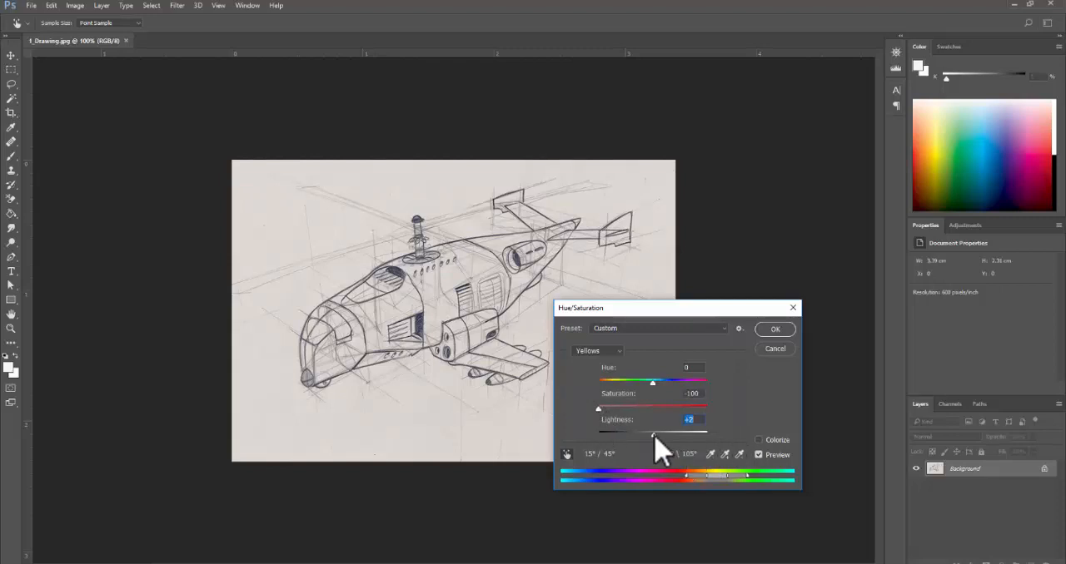
pyautogui.moveTo(654, 435)
pyautogui.mouseDown()
pyautogui.moveTo(567, 434)
pyautogui.moveTo(725, 435)
pyautogui.moveTo(580, 436)
pyautogui.moveTo(658, 435)
pyautogui.mouseUp()
pyautogui.click(612, 350)
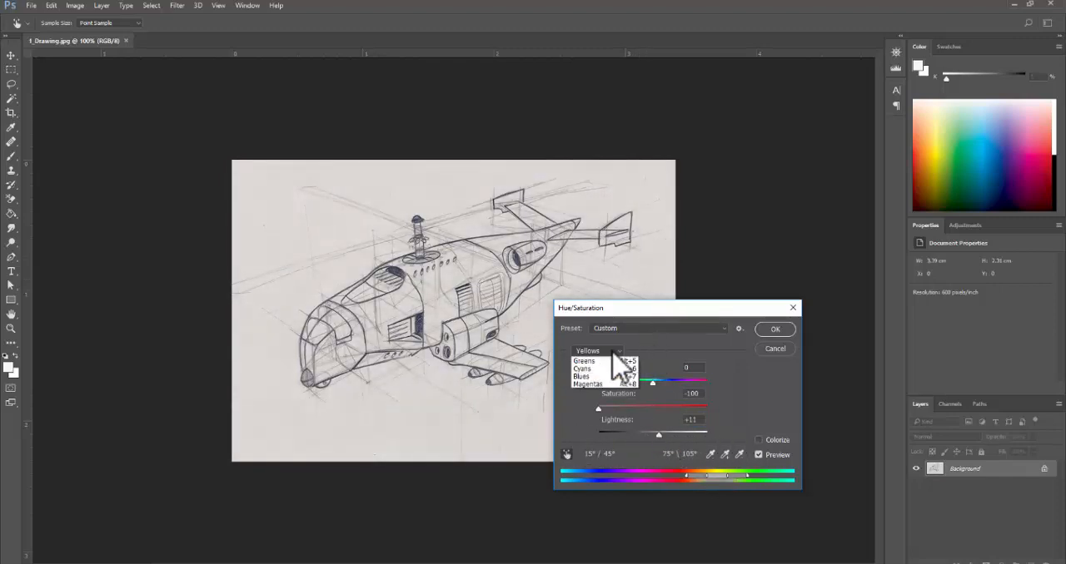
pyautogui.click(606, 372)
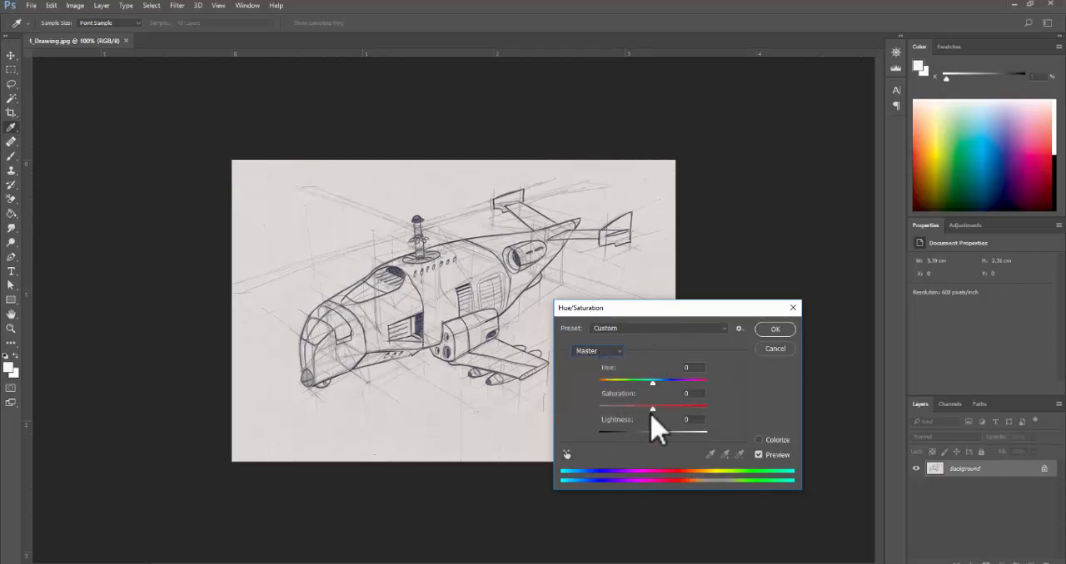
pyautogui.moveTo(652, 408); pyautogui.dragTo(571, 421)
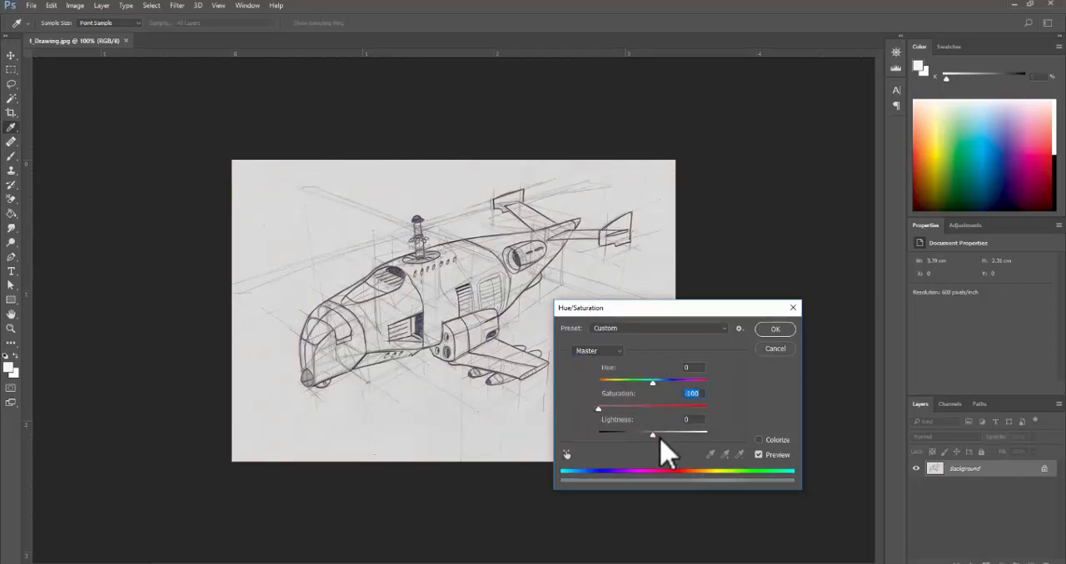
# - Try the Master lightness at -100 and +100, and reset it to 0
pyautogui.moveTo(653, 437)
pyautogui.mouseDown()
pyautogui.moveTo(575, 432)
pyautogui.moveTo(651, 434)
pyautogui.moveTo(590, 437)
pyautogui.mouseUp()
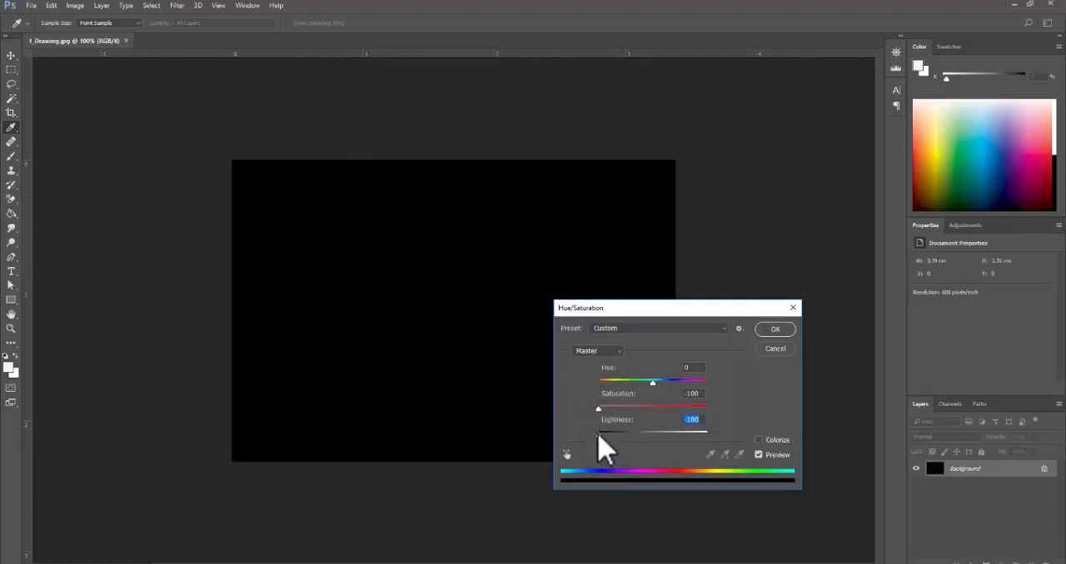
pyautogui.moveTo(598, 435); pyautogui.dragTo(718, 442)
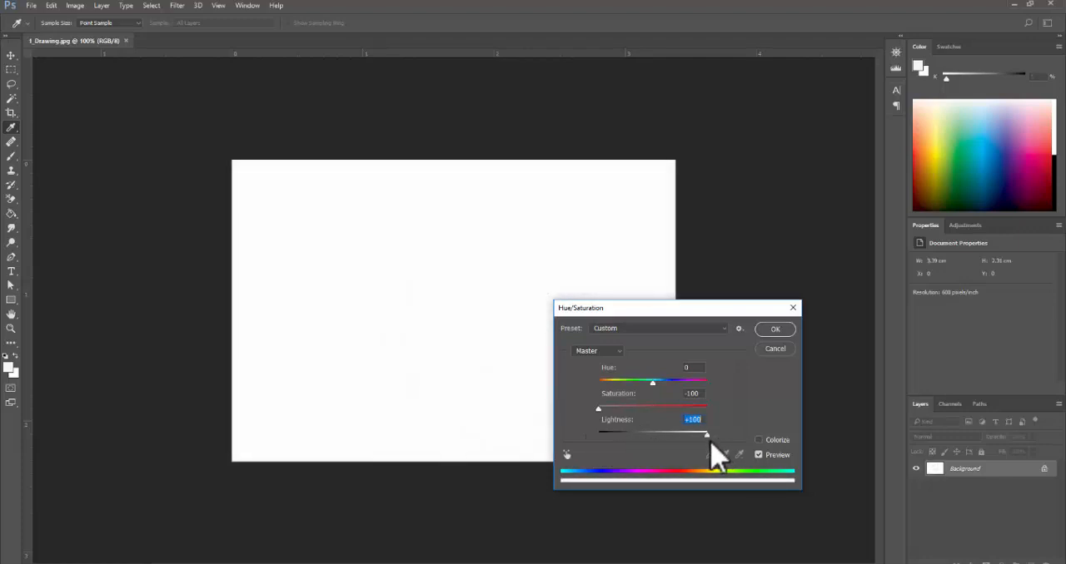
pyautogui.write('0')
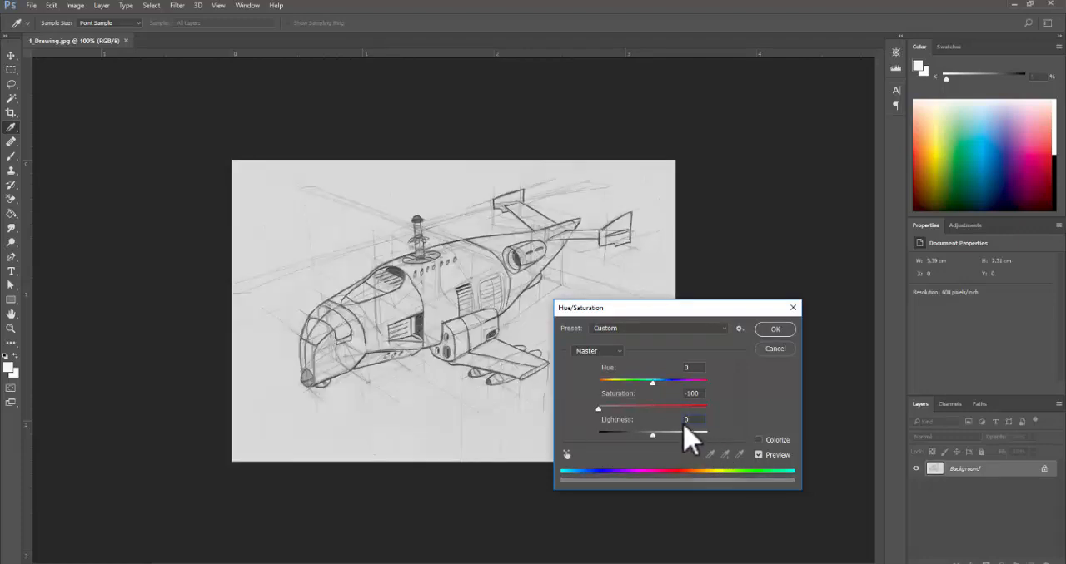
# - Shift the Yellows colour range to 38°/68° and 98°\128°, and apply the Hue/Saturation adjustment
pyautogui.click(614, 351)
pyautogui.click(610, 376)
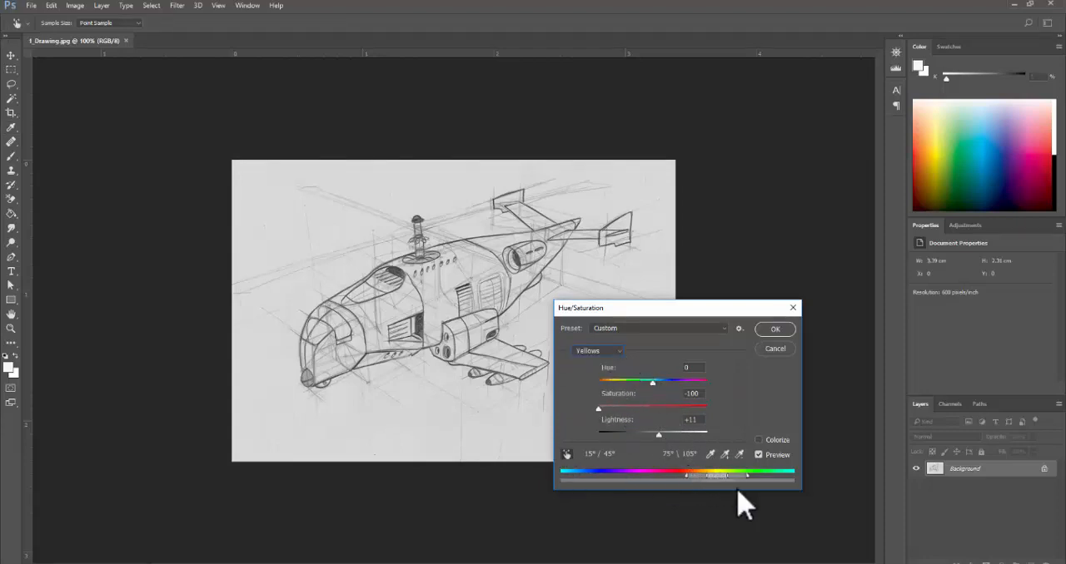
pyautogui.moveTo(719, 481)
pyautogui.mouseDown()
pyautogui.moveTo(618, 479)
pyautogui.moveTo(737, 481)
pyautogui.mouseUp()
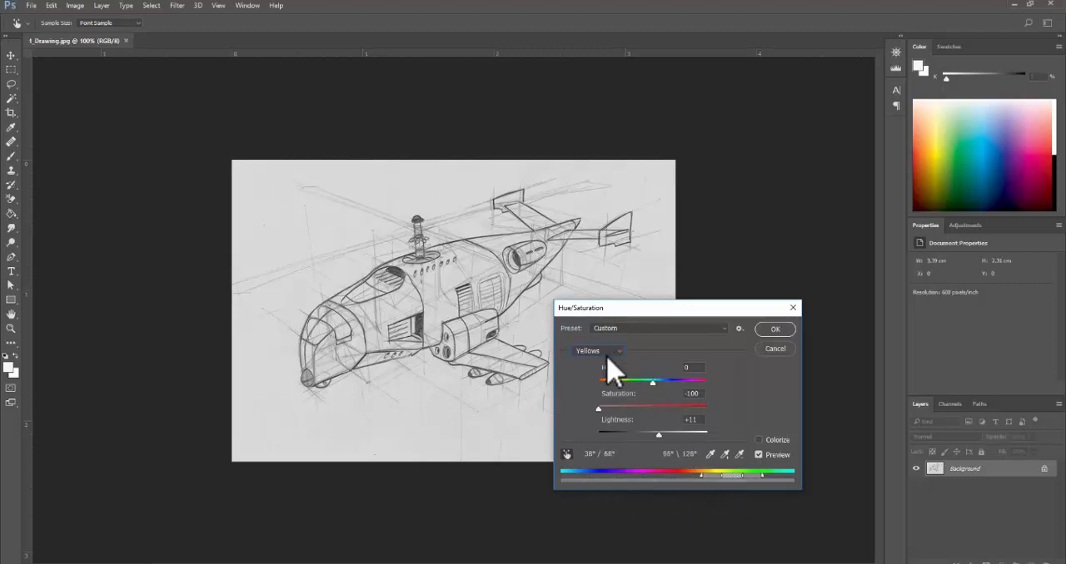
pyautogui.click(610, 353)
pyautogui.click(608, 361)
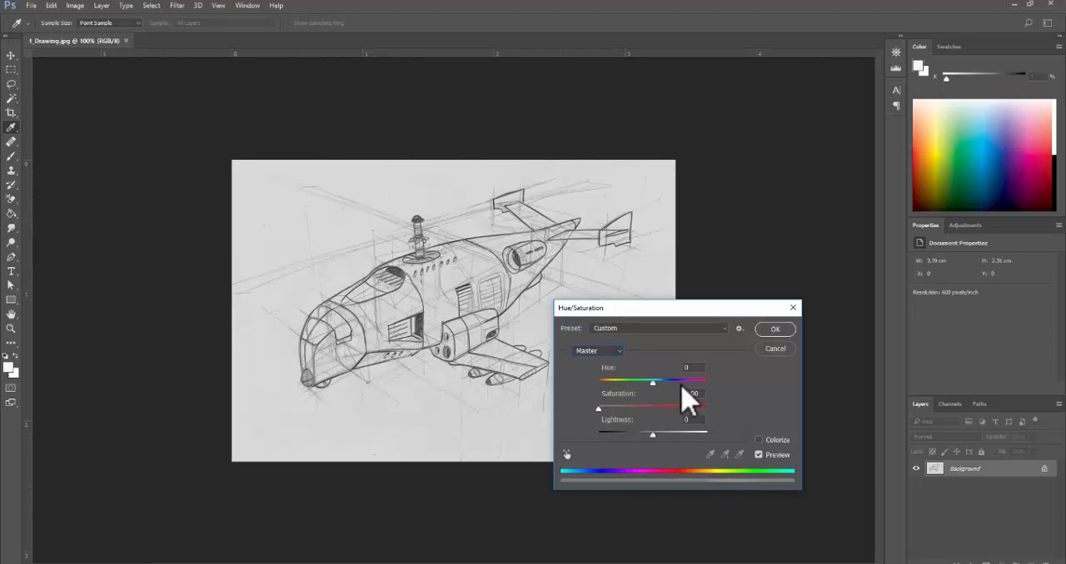
pyautogui.click(777, 330)
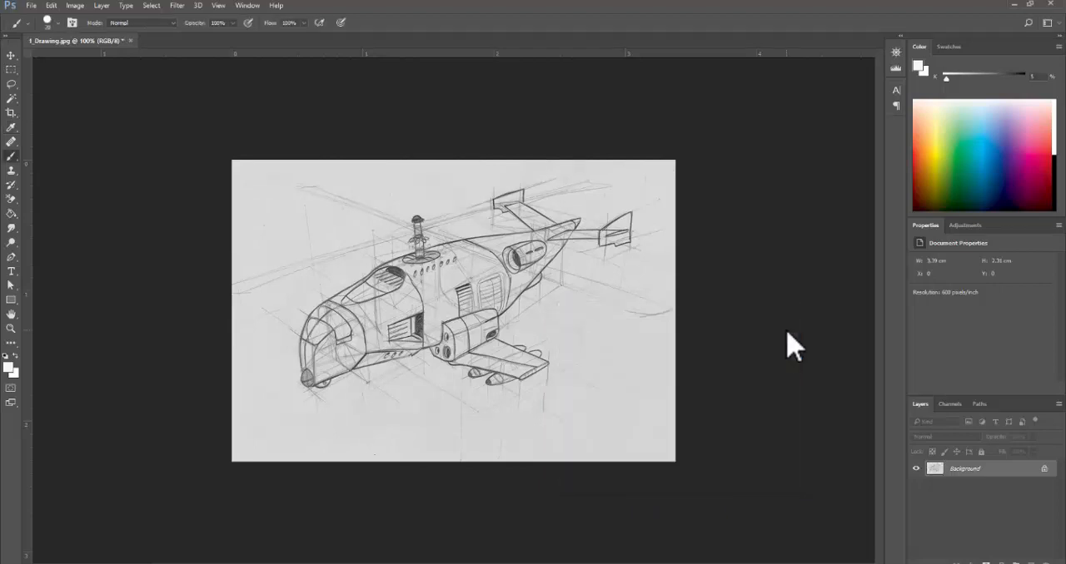
pyautogui.press('b')
# - Review the Tutorial 8 requirements in the Acrobat PDF, return to Photoshop and look through the available adjustment layer types
pyautogui.click(339, 563)
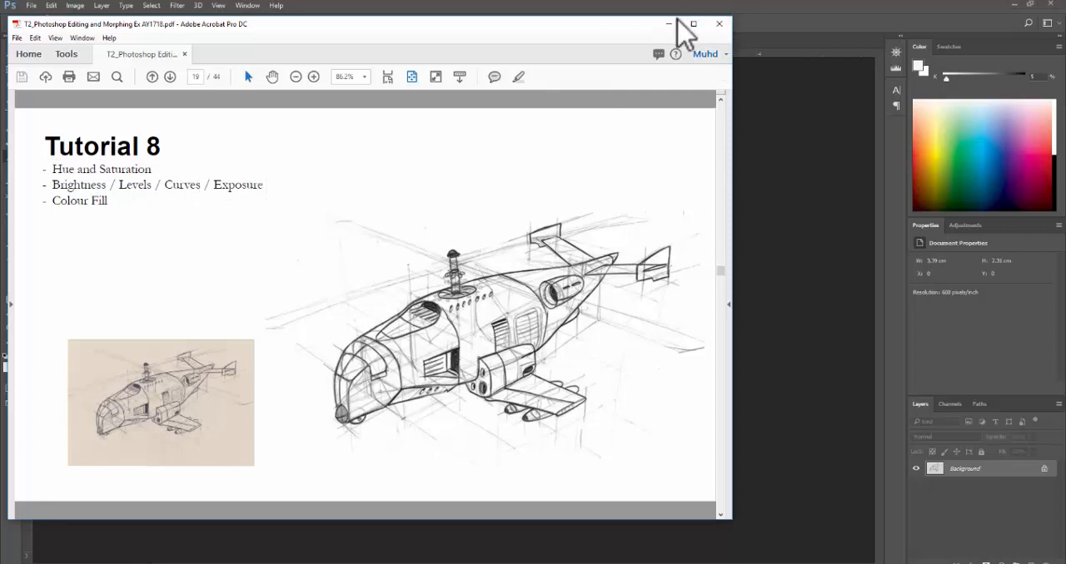
pyautogui.click(673, 21)
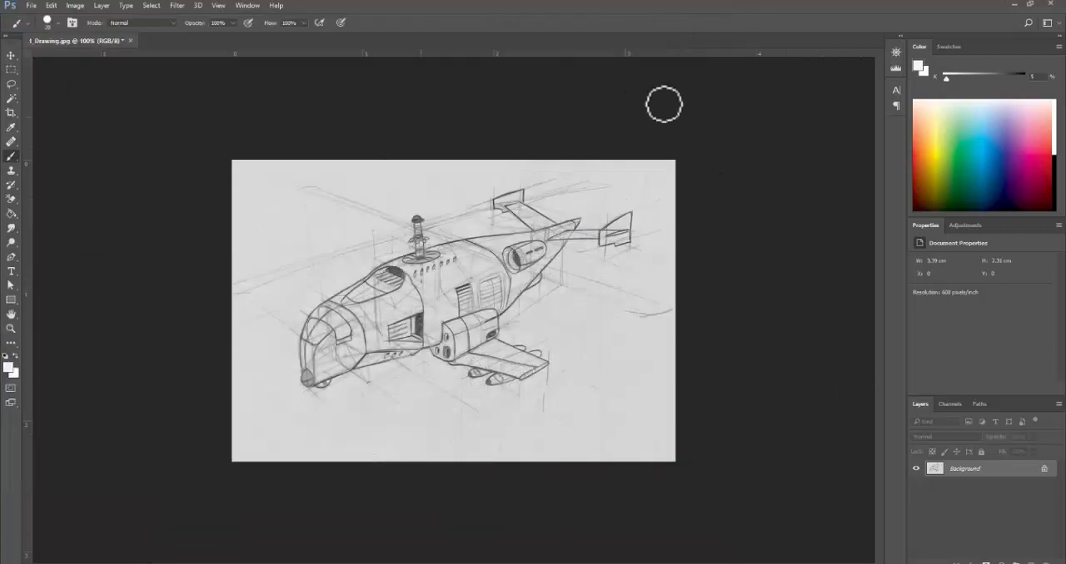
pyautogui.click(51, 5)
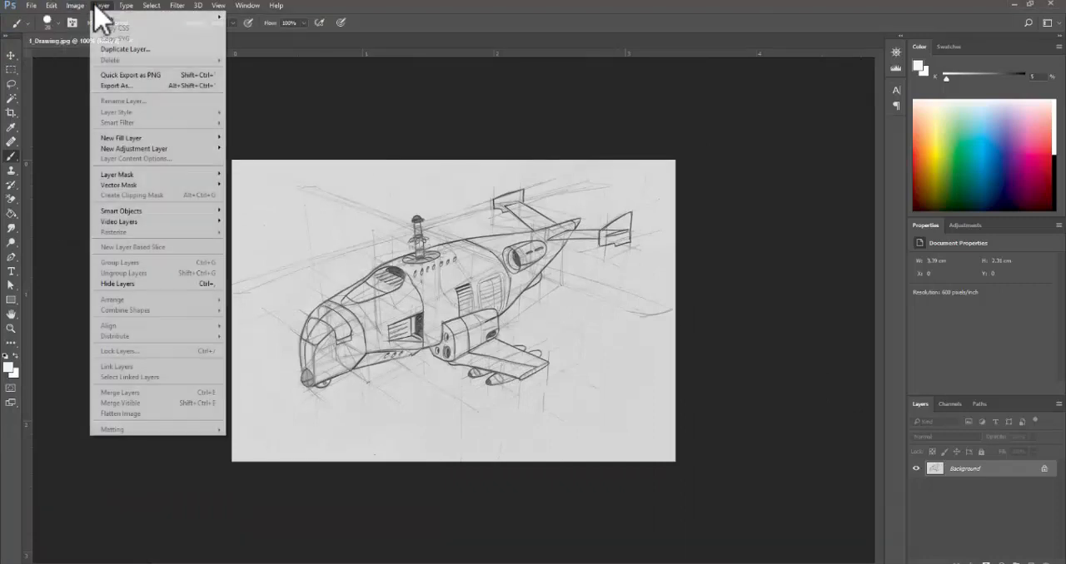
pyautogui.moveTo(106, 15)
pyautogui.moveTo(183, 150)
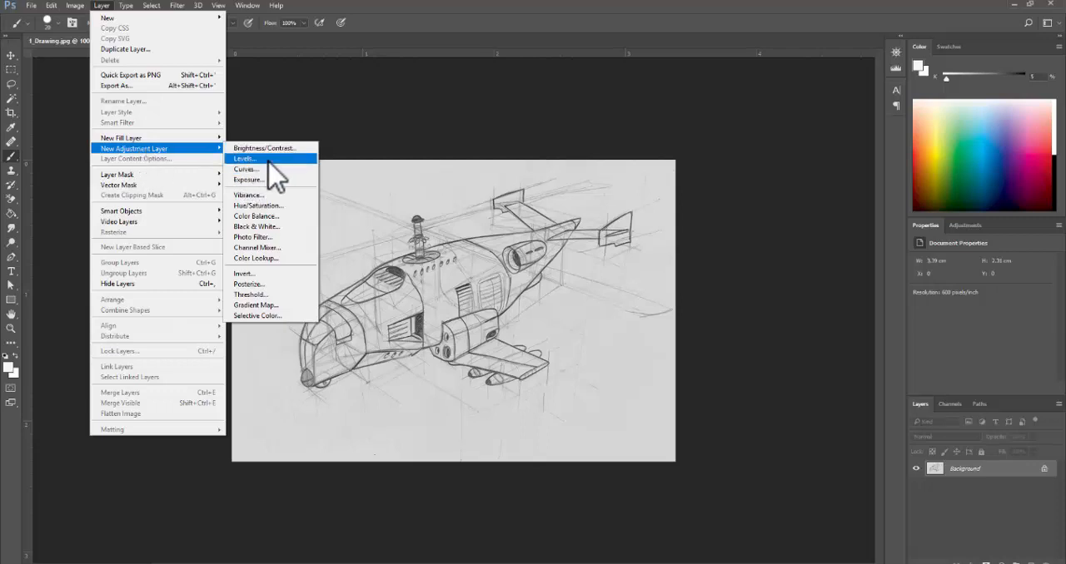
pyautogui.click(785, 392)
pyautogui.click(1001, 563)
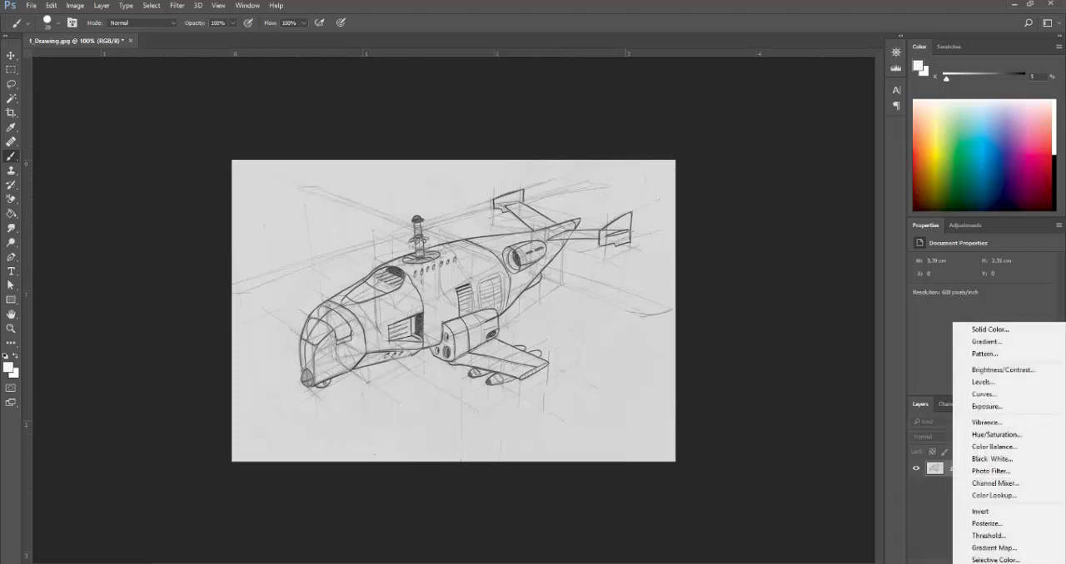
pyautogui.click(935, 537)
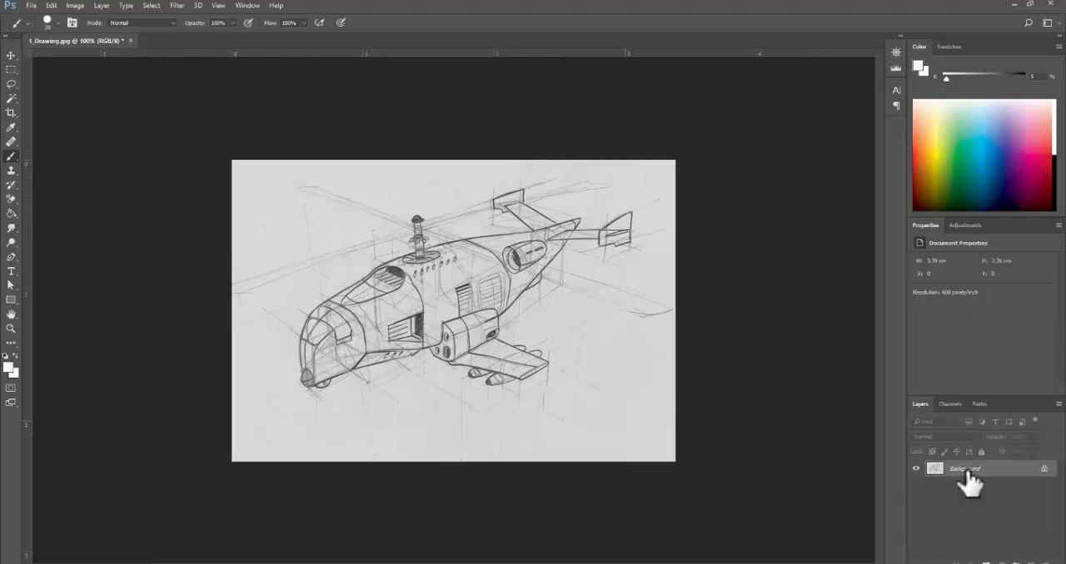
# - Try a Brightness/Contrast adjustment layer with brightness 30 and contrast -12 above the sketch
pyautogui.click(1000, 562)
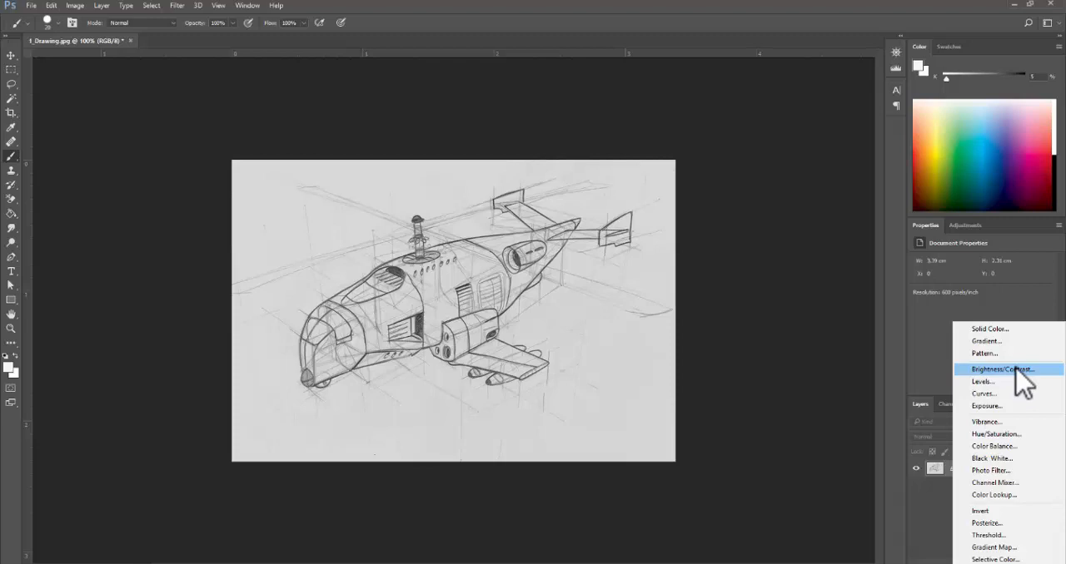
pyautogui.click(1017, 370)
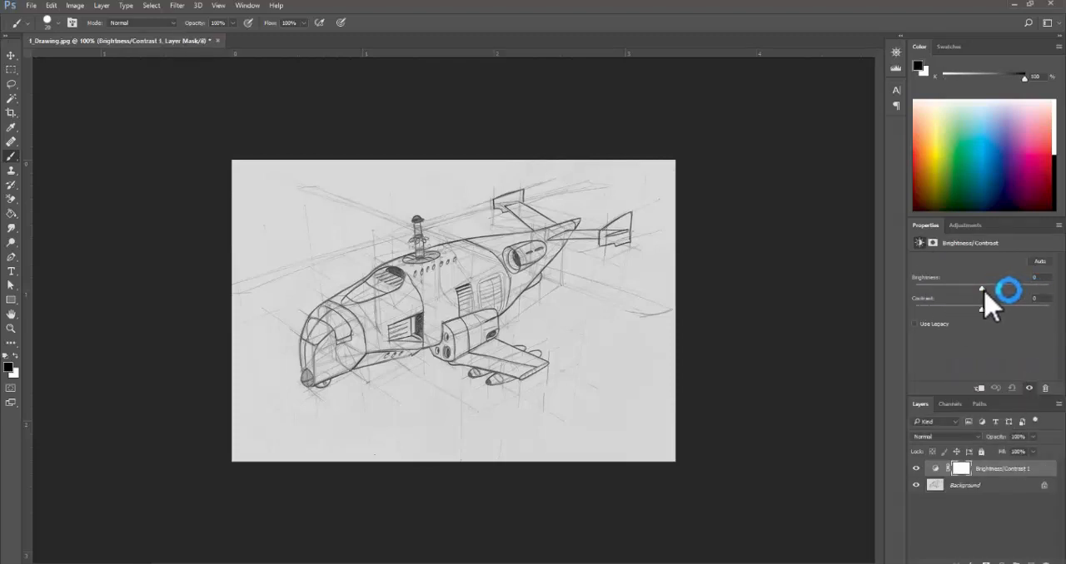
pyautogui.moveTo(981, 289)
pyautogui.mouseDown()
pyautogui.moveTo(1018, 288)
pyautogui.moveTo(950, 313)
pyautogui.moveTo(1005, 309)
pyautogui.moveTo(926, 310)
pyautogui.moveTo(951, 310)
pyautogui.mouseUp()
pyautogui.moveTo(1016, 289)
pyautogui.mouseDown()
pyautogui.moveTo(927, 310)
pyautogui.moveTo(965, 310)
pyautogui.mouseUp()
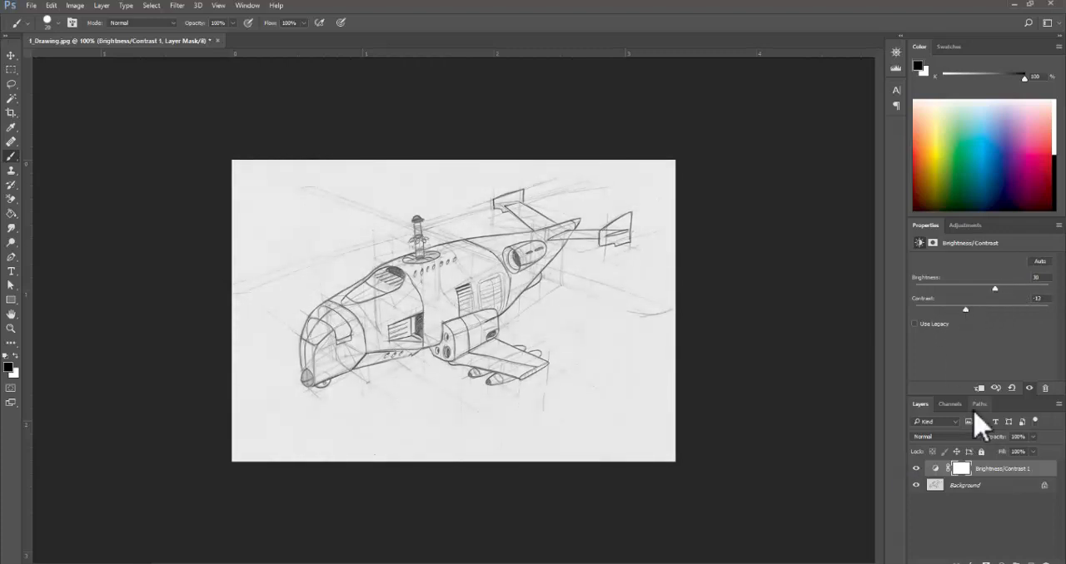
# - Compare the sketch with and without the Brightness/Contrast adjustment, and delete that adjustment layer
pyautogui.click(916, 469)
pyautogui.click(916, 470)
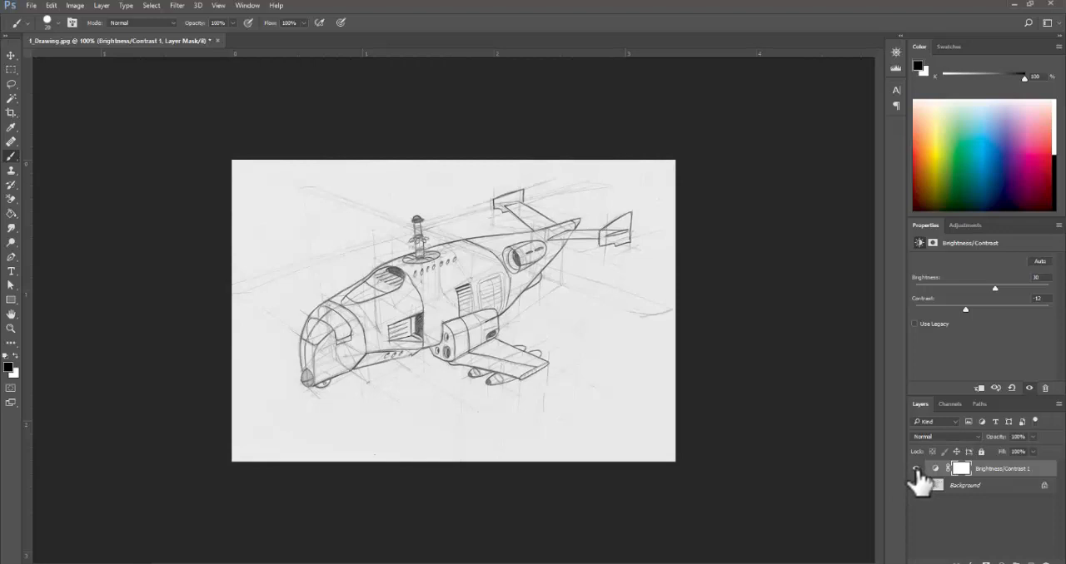
pyautogui.click(916, 470)
pyautogui.click(915, 470)
pyautogui.click(916, 470)
pyautogui.click(916, 469)
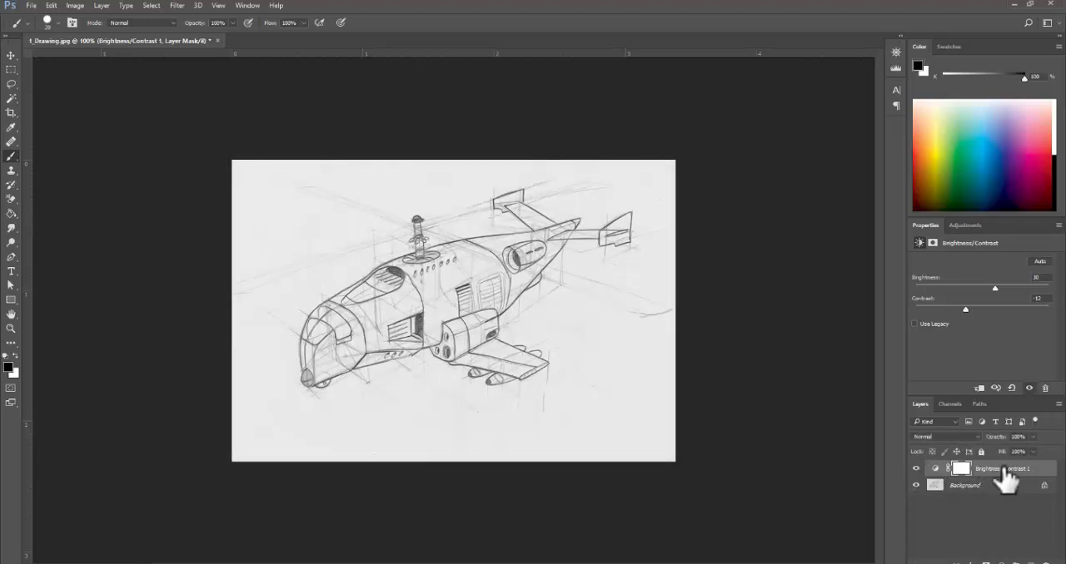
pyautogui.moveTo(1011, 485); pyautogui.dragTo(1047, 559)
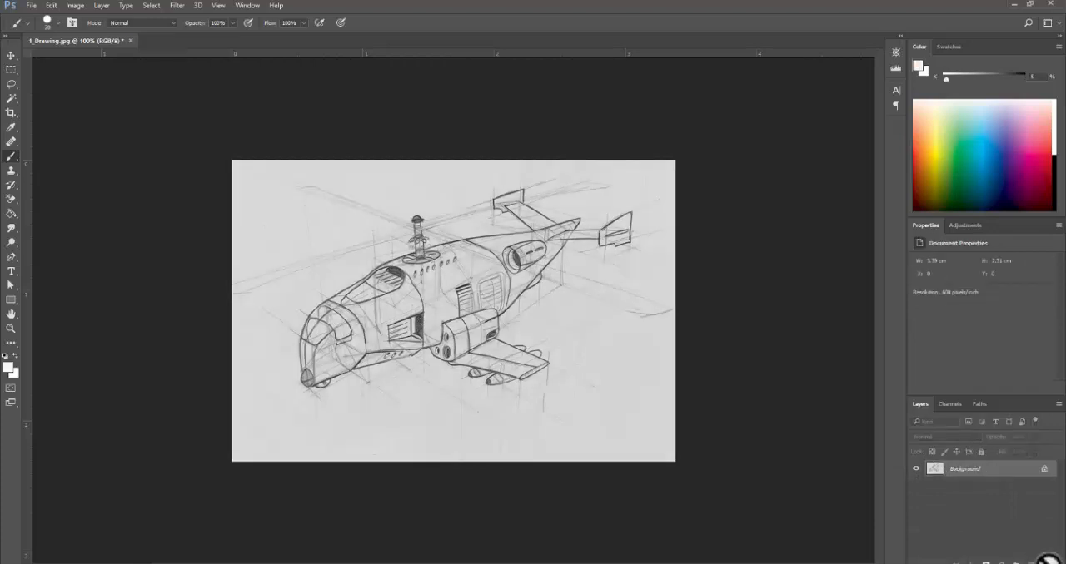
# - Add a Levels adjustment layer with input levels 57, 0.94 and 221, and compare the sketch with and without it
pyautogui.click(1000, 562)
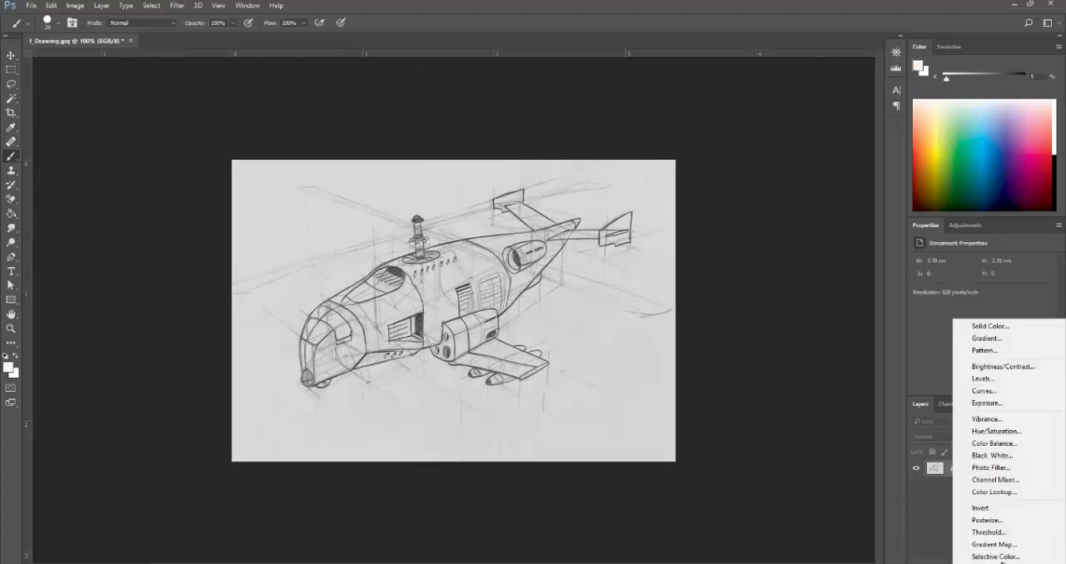
pyautogui.click(1019, 379)
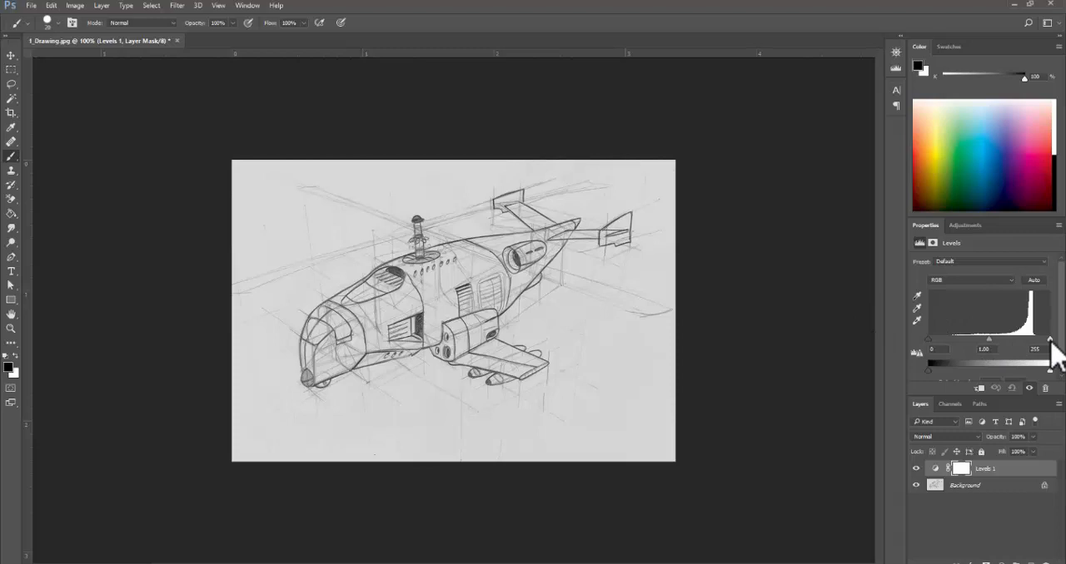
pyautogui.moveTo(1049, 339); pyautogui.dragTo(1034, 341)
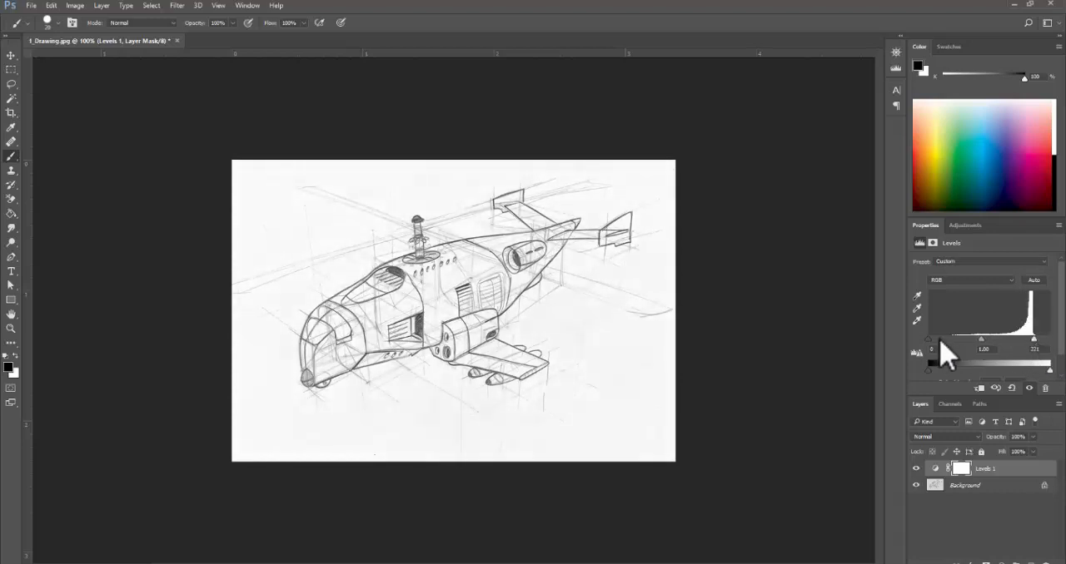
pyautogui.moveTo(929, 340)
pyautogui.mouseDown()
pyautogui.moveTo(1003, 338)
pyautogui.moveTo(989, 339)
pyautogui.mouseUp()
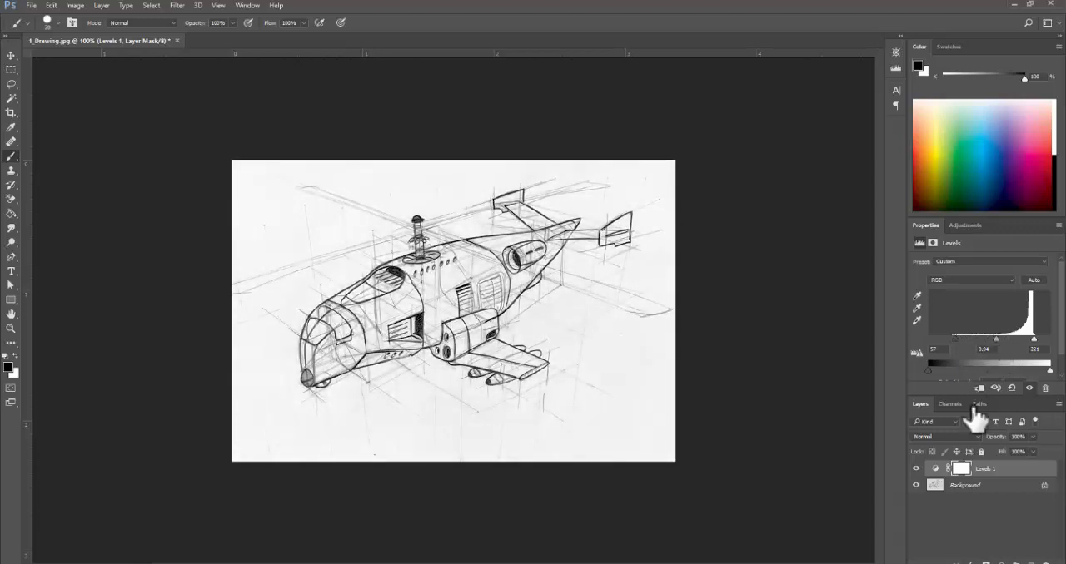
pyautogui.click(916, 469)
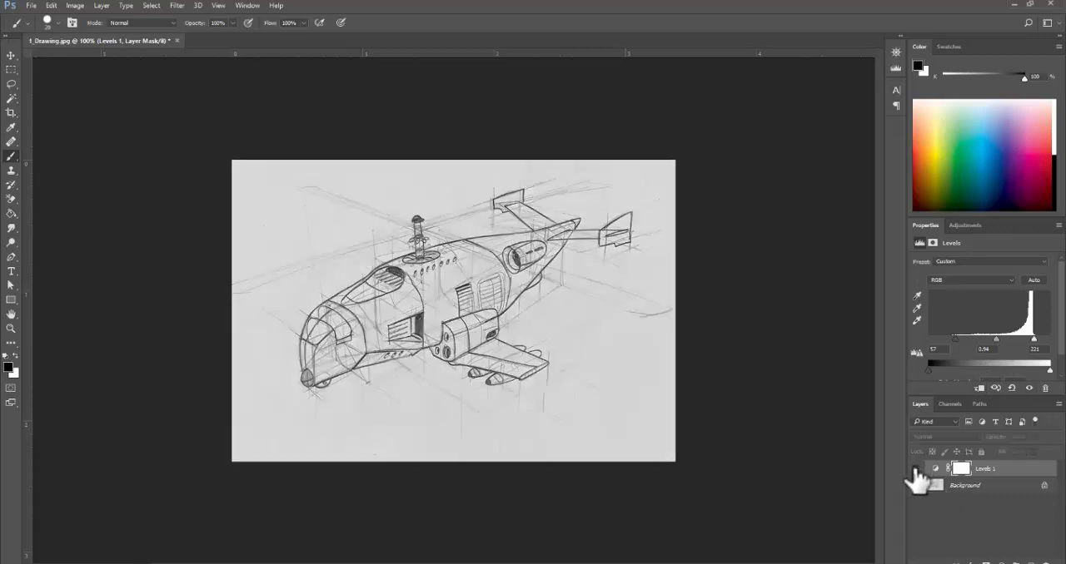
pyautogui.click(916, 470)
pyautogui.click(916, 469)
pyautogui.click(916, 469)
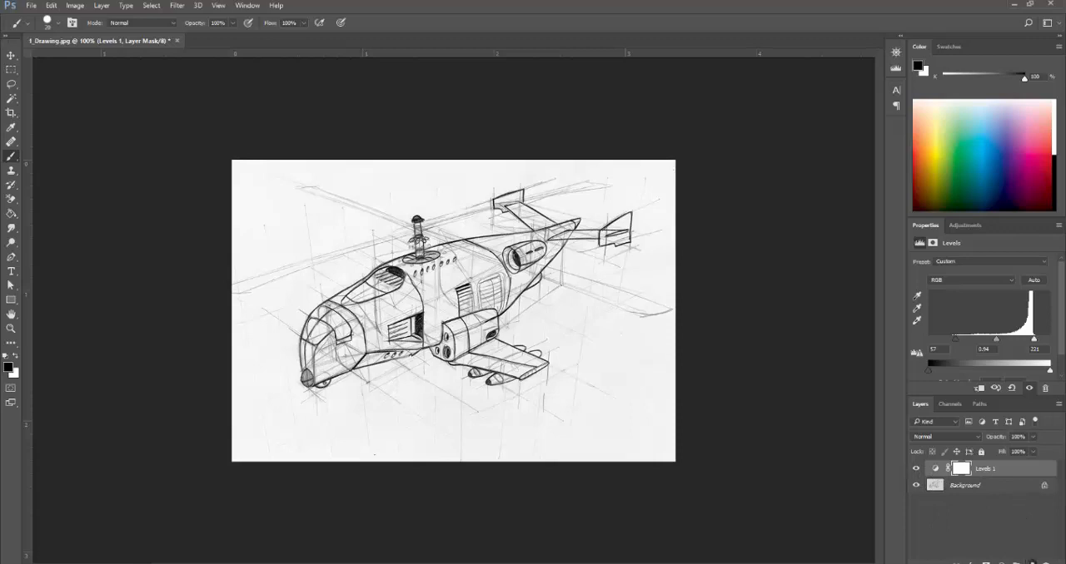
# - Unlock the Background layer holding the sketch and place a new empty layer beneath it
pyautogui.click(1032, 562)
pyautogui.moveTo(1009, 471); pyautogui.dragTo(1015, 509)
pyautogui.click(1016, 506)
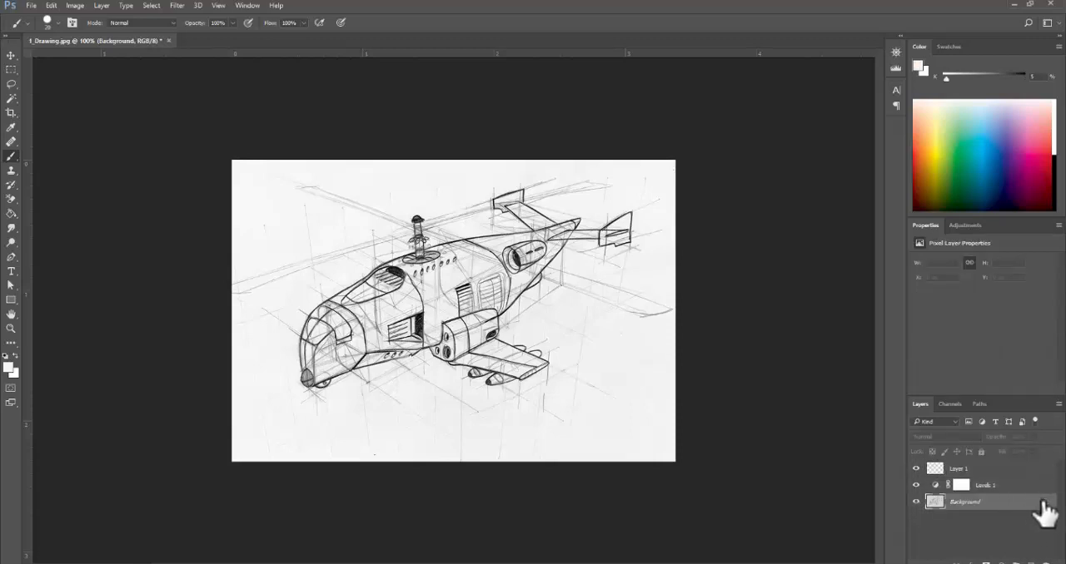
pyautogui.doubleClick(949, 505)
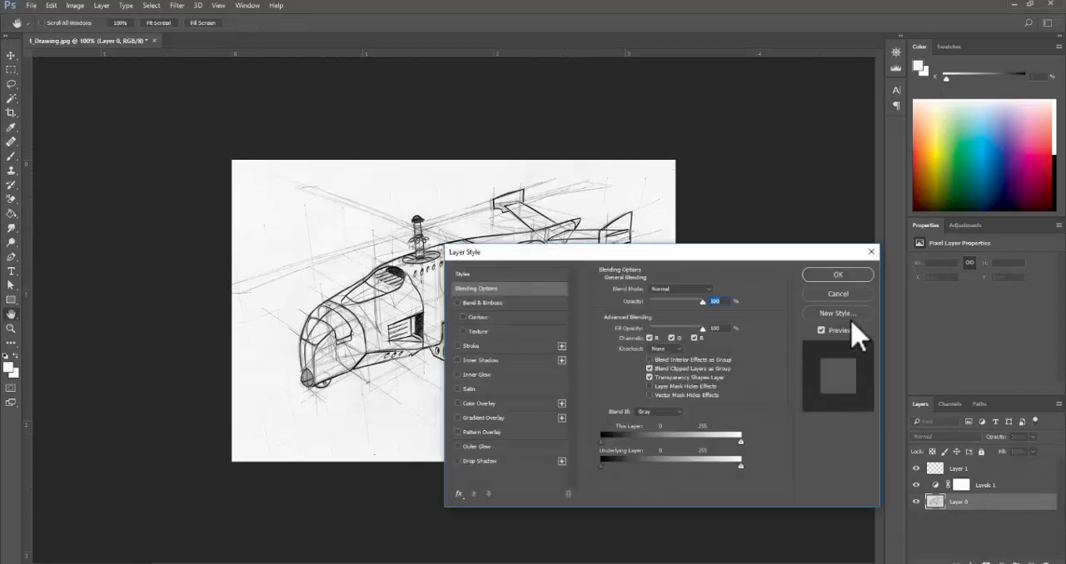
pyautogui.click(848, 296)
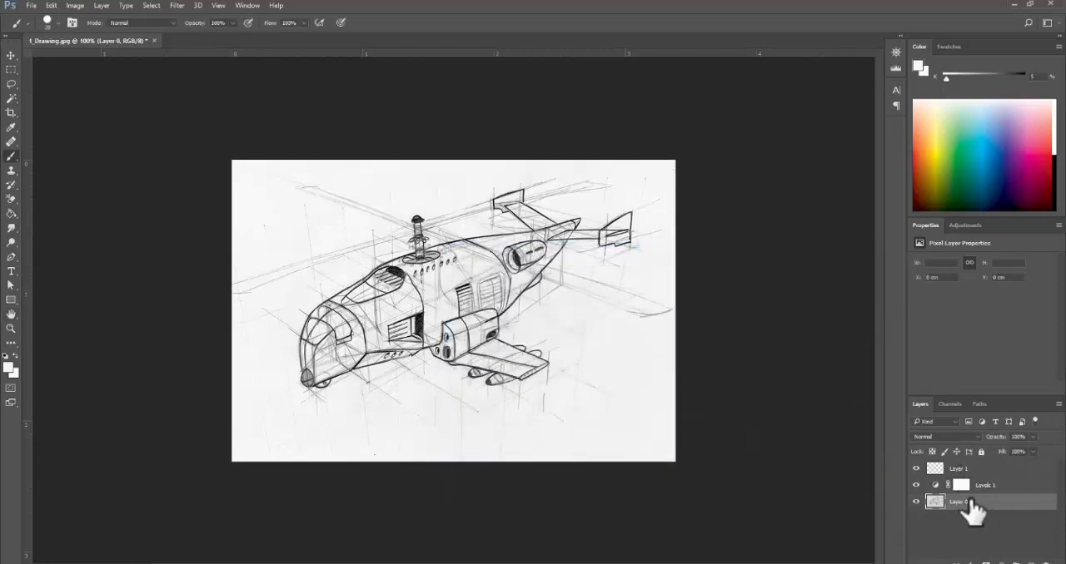
pyautogui.click(1016, 471)
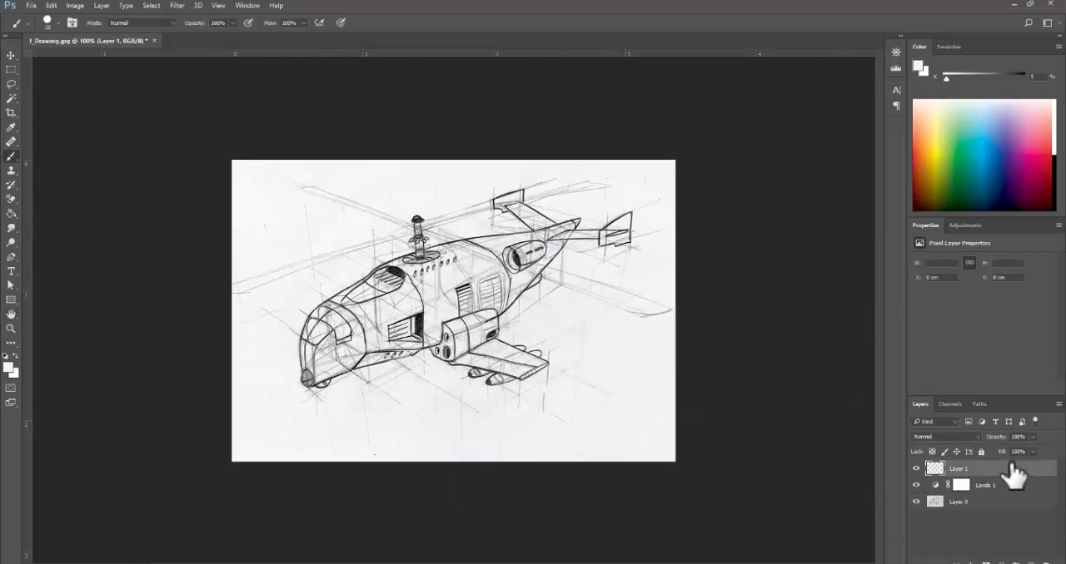
pyautogui.hotkey('ctrl', 'shift', '[')
# - Scale the sketch layer down to about 90% around its centre, leaving an even border on the canvas
pyautogui.click(1006, 483)
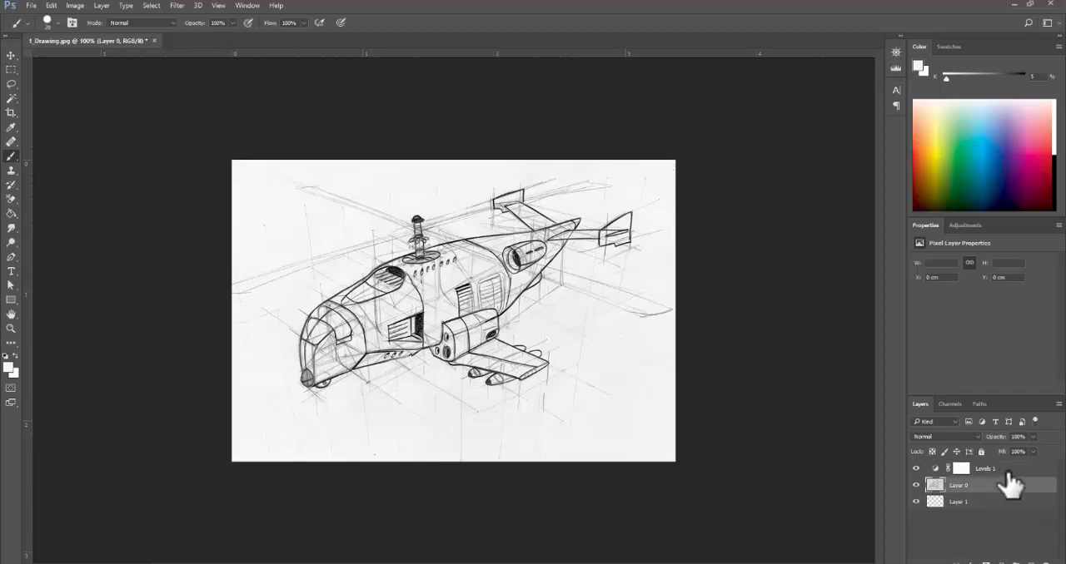
pyautogui.hotkey('ctrl', 't')
pyautogui.moveTo(669, 168); pyautogui.dragTo(655, 177)
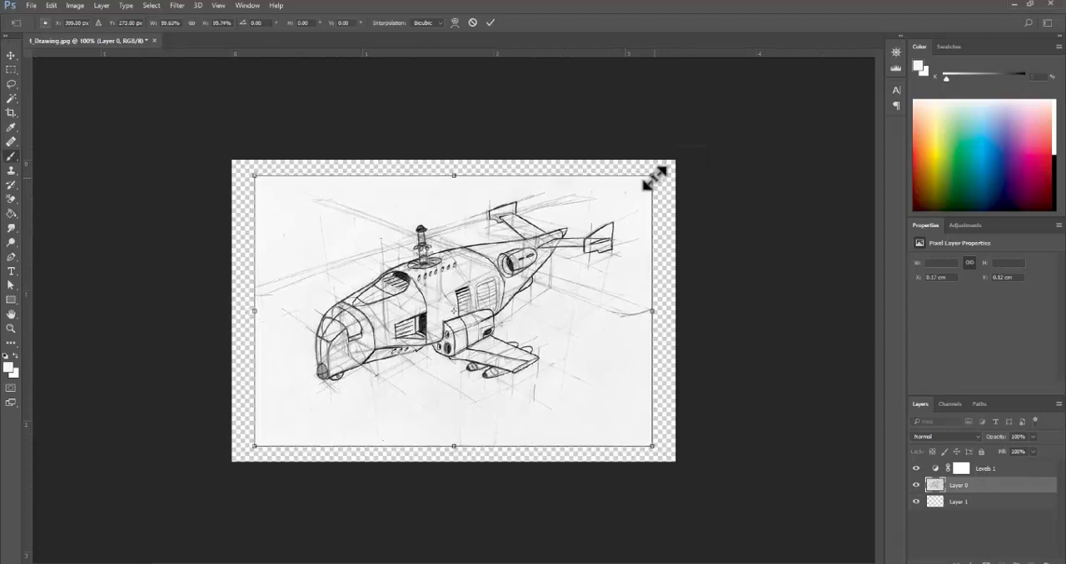
pyautogui.press('Return')
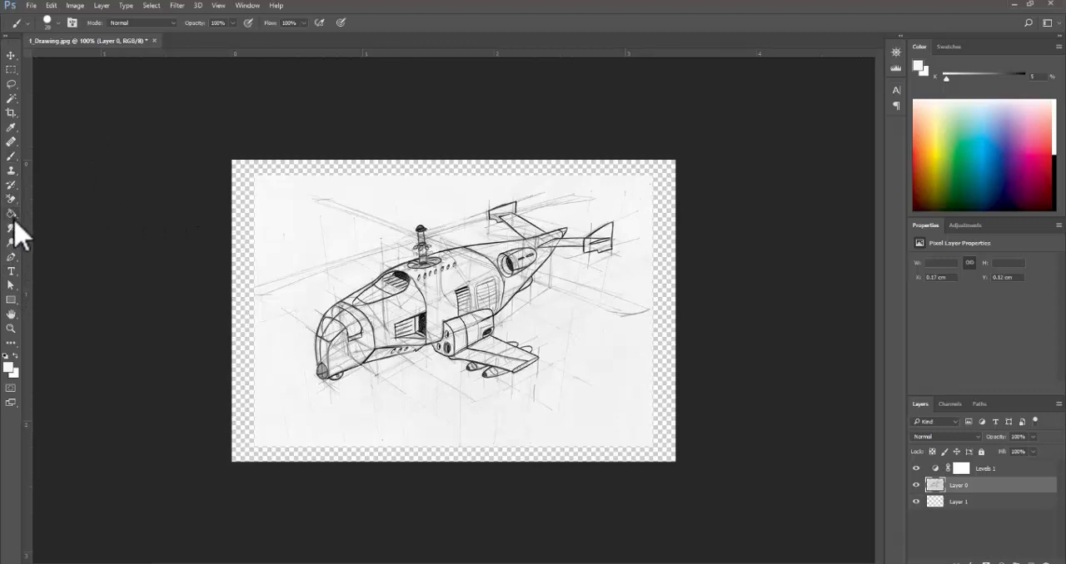
# - Choose the Paint Bucket tool and set the foreground colour to white and the background colour to black
pyautogui.moveTo(13, 218); pyautogui.dragTo(22, 218)
pyautogui.click(65, 226)
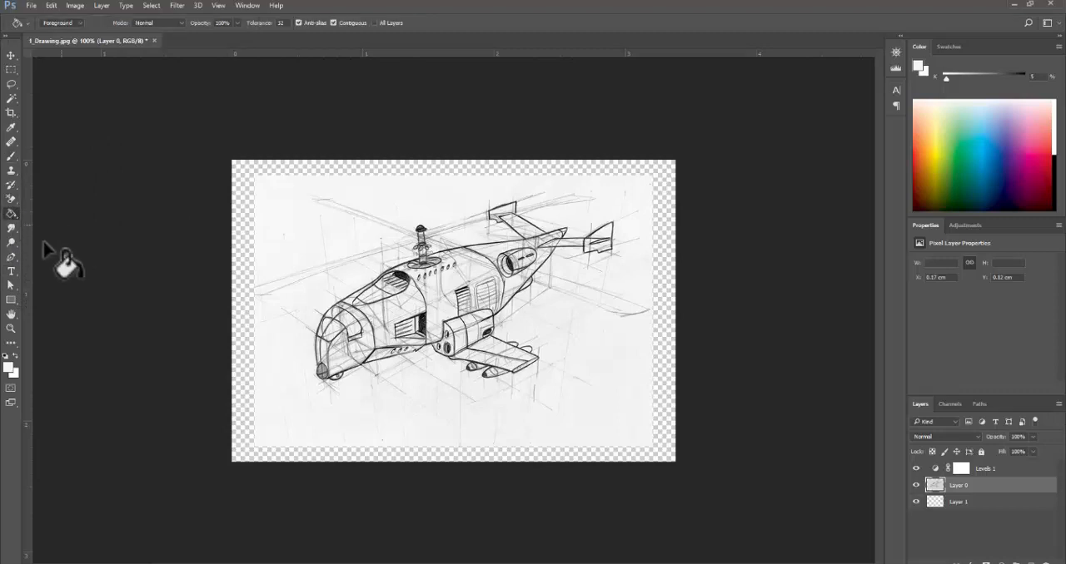
pyautogui.click(8, 367)
pyautogui.click(838, 147)
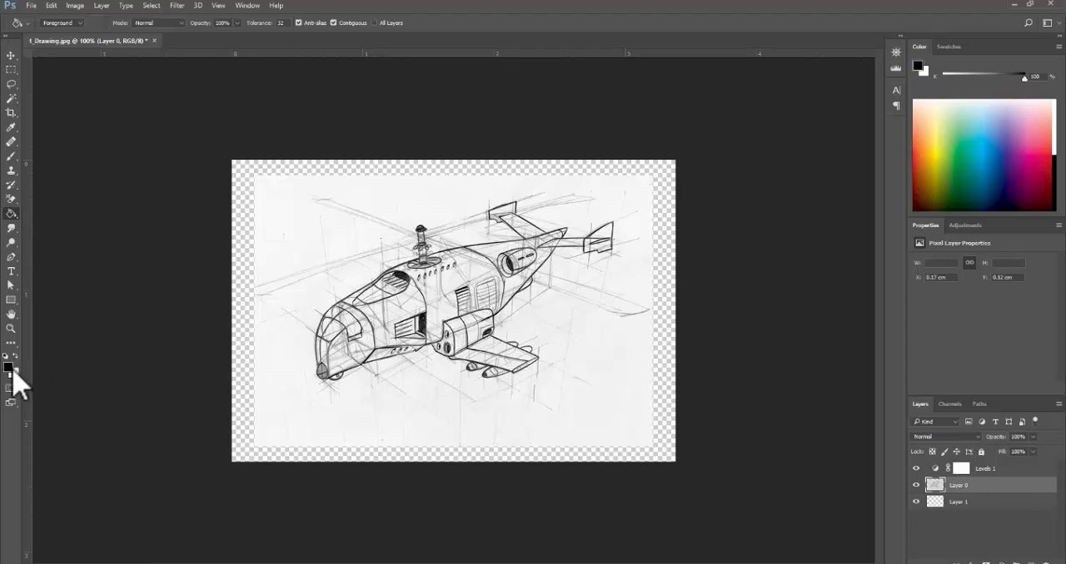
pyautogui.press('x')
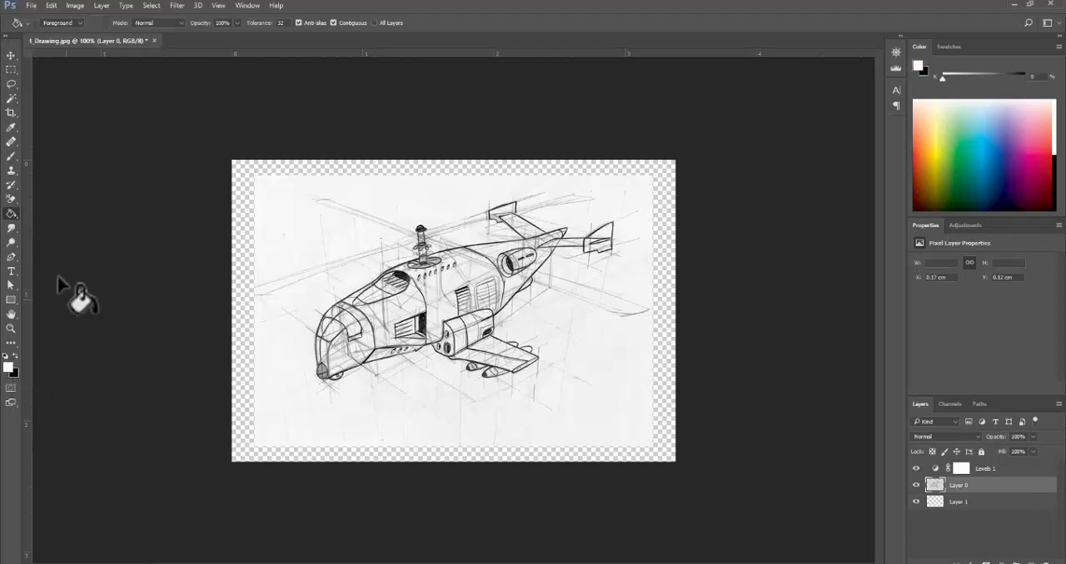
# - Fill the transparent border around the sketch on Layer 0 with white using the Paint Bucket
pyautogui.click(11, 200)
pyautogui.click(10, 213)
pyautogui.moveTo(11, 213)
pyautogui.mouseDown()
pyautogui.moveTo(75, 225)
pyautogui.moveTo(82, 215)
pyautogui.moveTo(82, 224)
pyautogui.mouseUp()
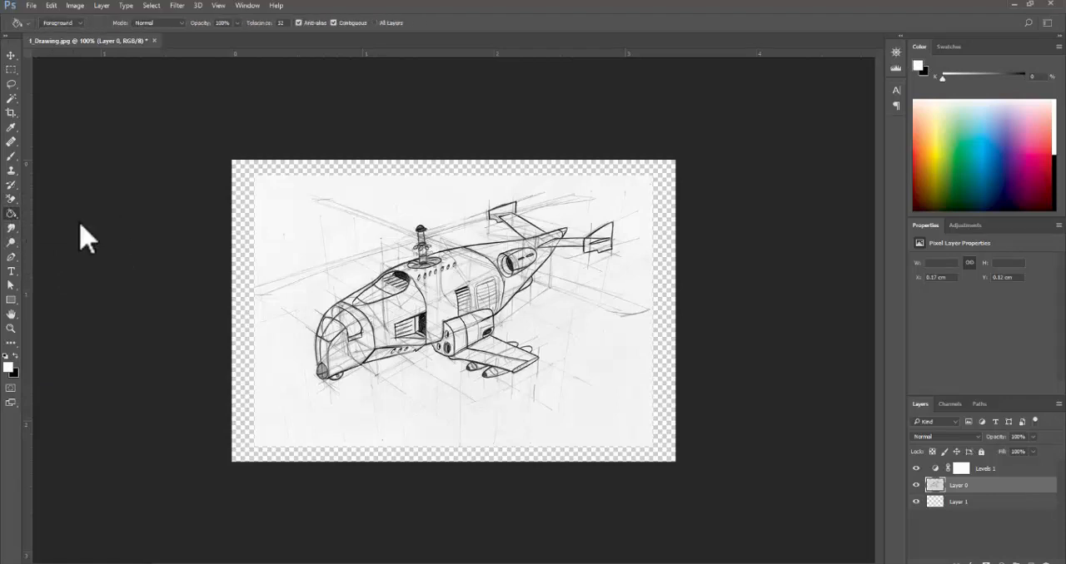
pyautogui.moveTo(17, 218)
pyautogui.mouseDown()
pyautogui.moveTo(67, 233)
pyautogui.moveTo(20, 226)
pyautogui.moveTo(65, 225)
pyautogui.mouseUp()
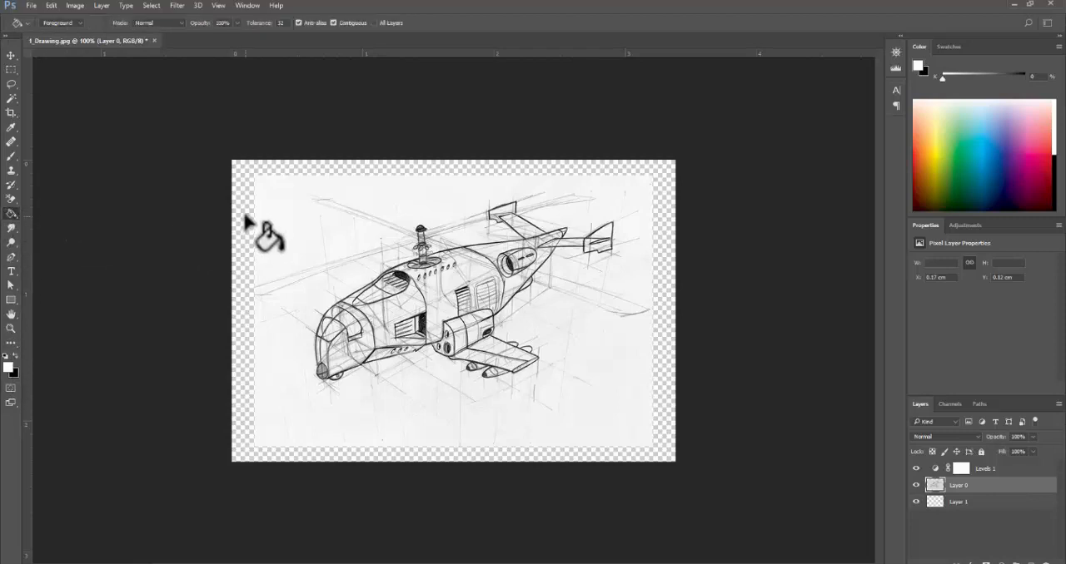
pyautogui.click(248, 226)
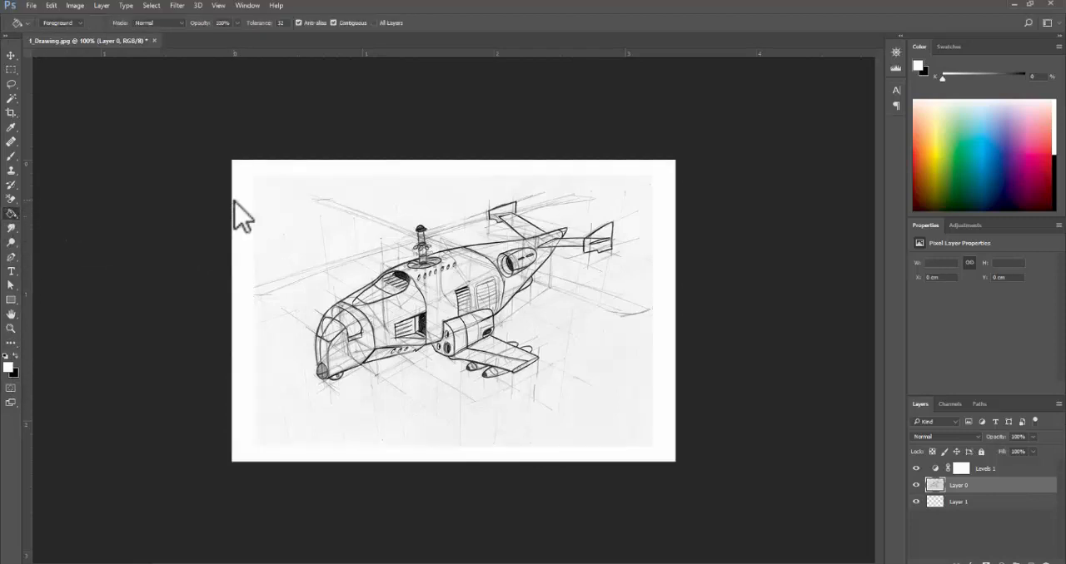
# - Try the red #ff4141 as background colour, and return to a white foreground with a black background
pyautogui.click(14, 374)
pyautogui.moveTo(671, 223); pyautogui.dragTo(666, 130)
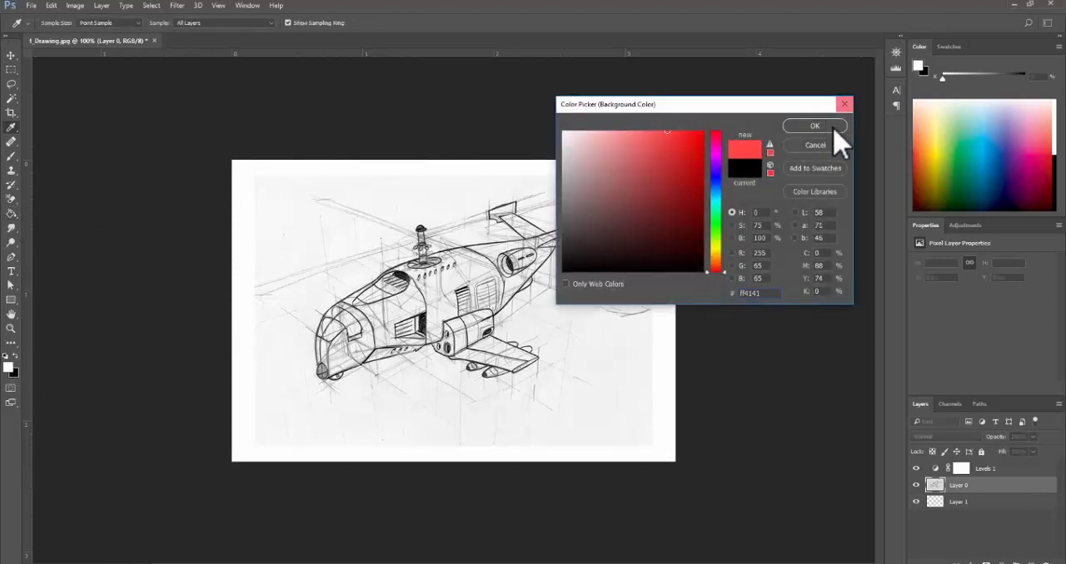
pyautogui.click(832, 127)
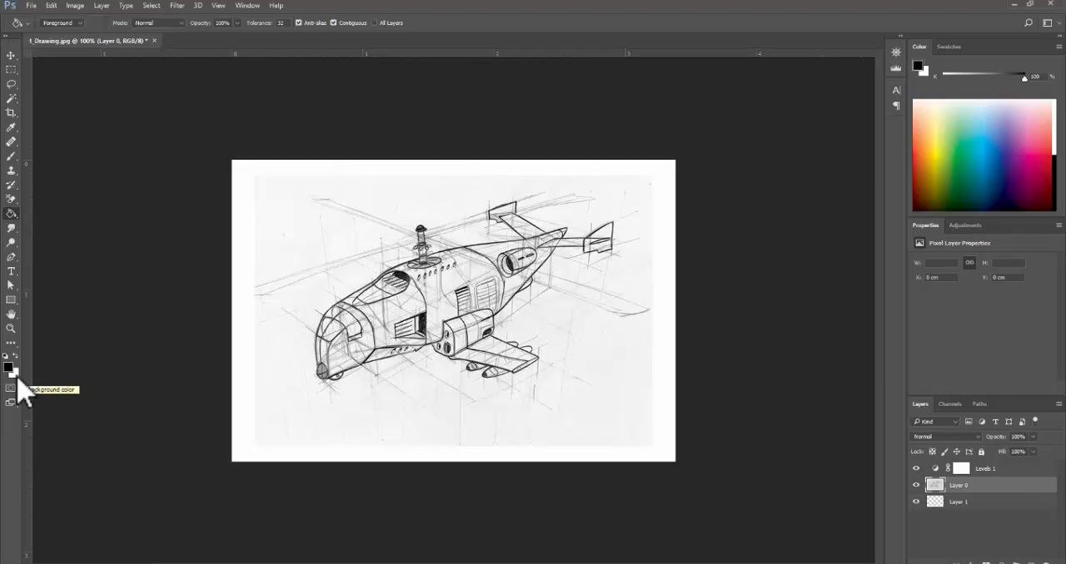
pyautogui.press('x')
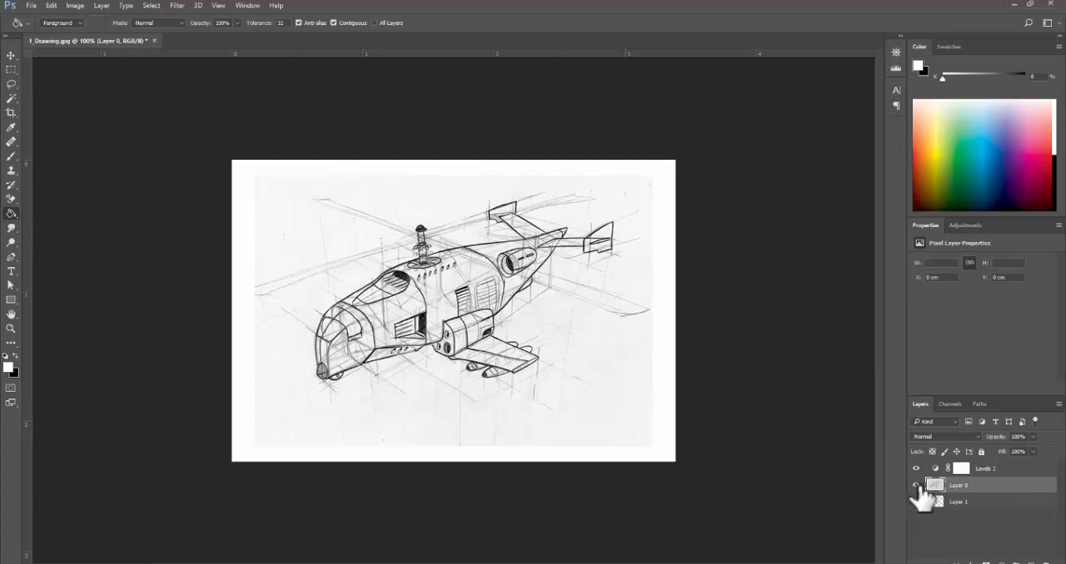
# - Undo the white fill on the sketch layer and select the empty Layer 1 beneath it
pyautogui.hotkey('ctrl', 'z')
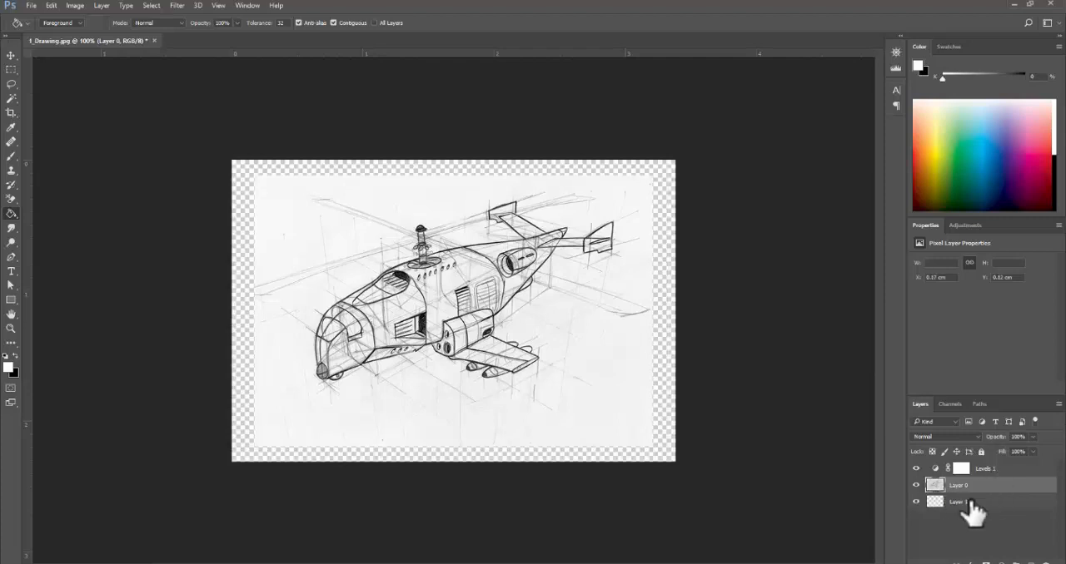
pyautogui.click(970, 501)
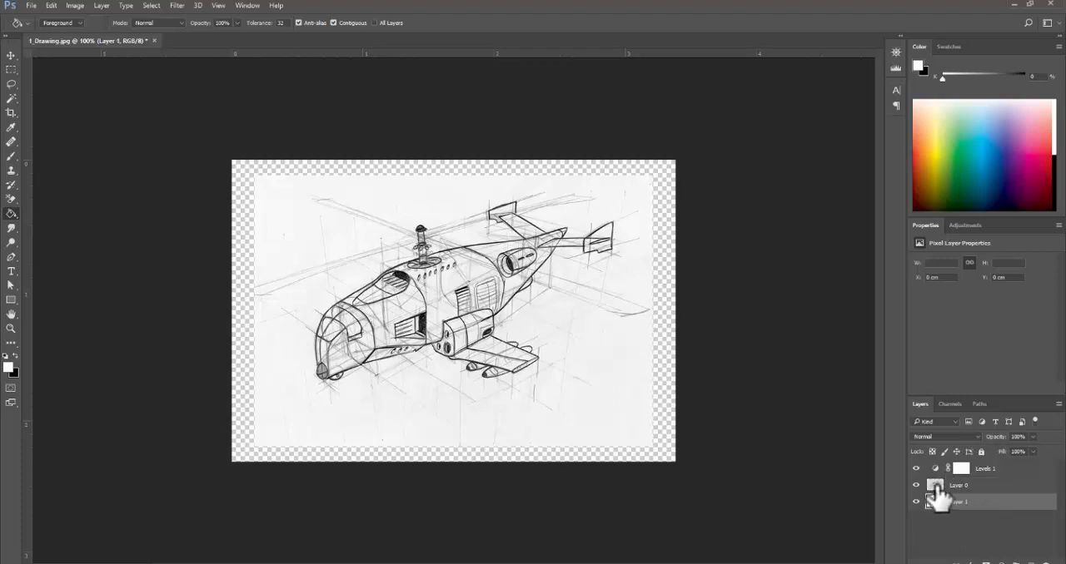
# - Rename Layer 0 to Sketch and fill the empty Layer 1 beneath it with white using the Paint Bucket
pyautogui.doubleClick(959, 486)
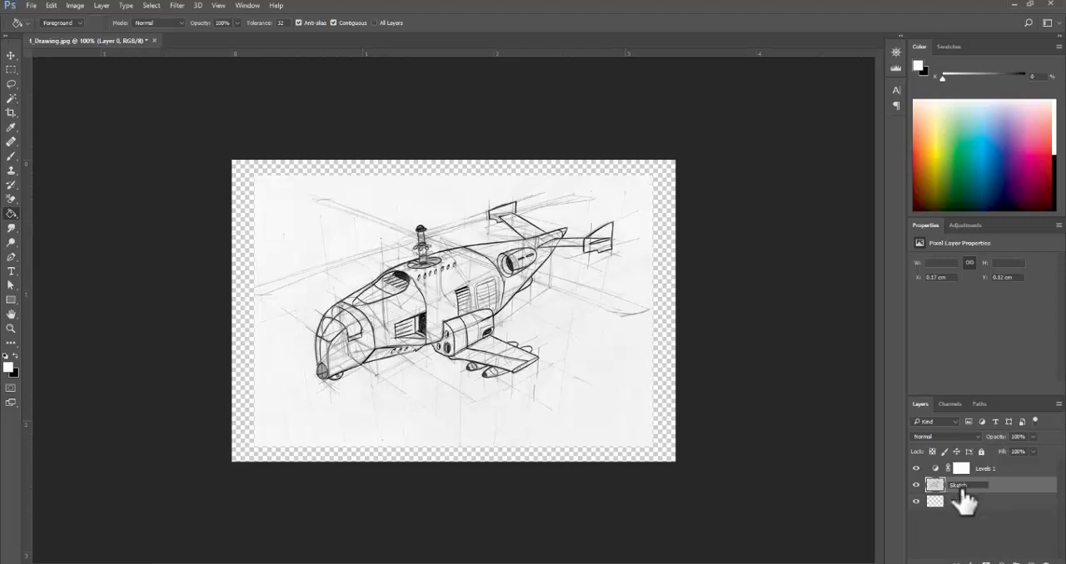
pyautogui.click(964, 502)
pyautogui.click(666, 221)
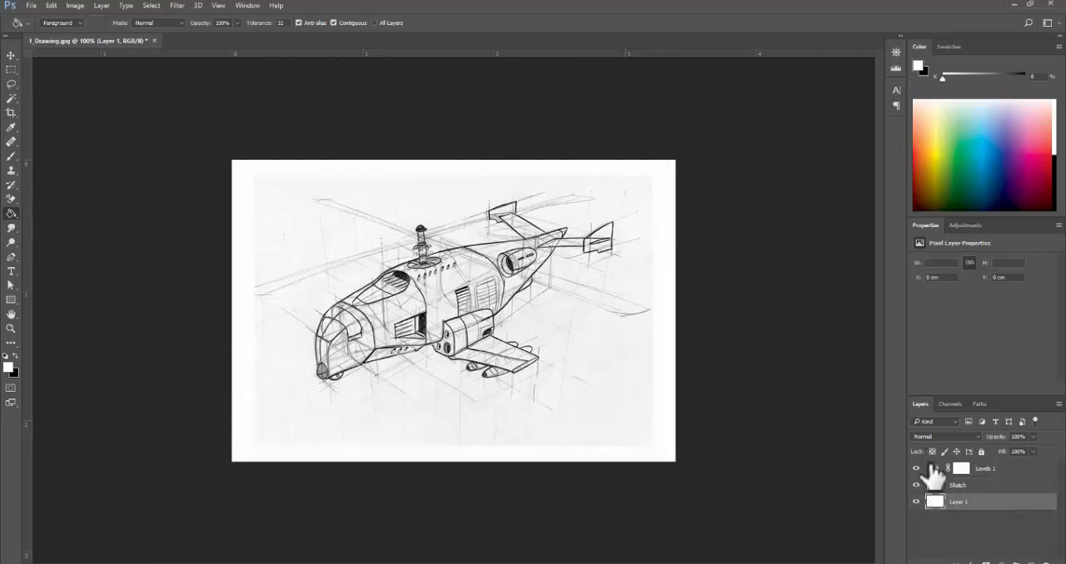
# - Rename the white-filled Layer 1 to background and reselect the Sketch layer
pyautogui.doubleClick(959, 502)
pyautogui.click(985, 487)
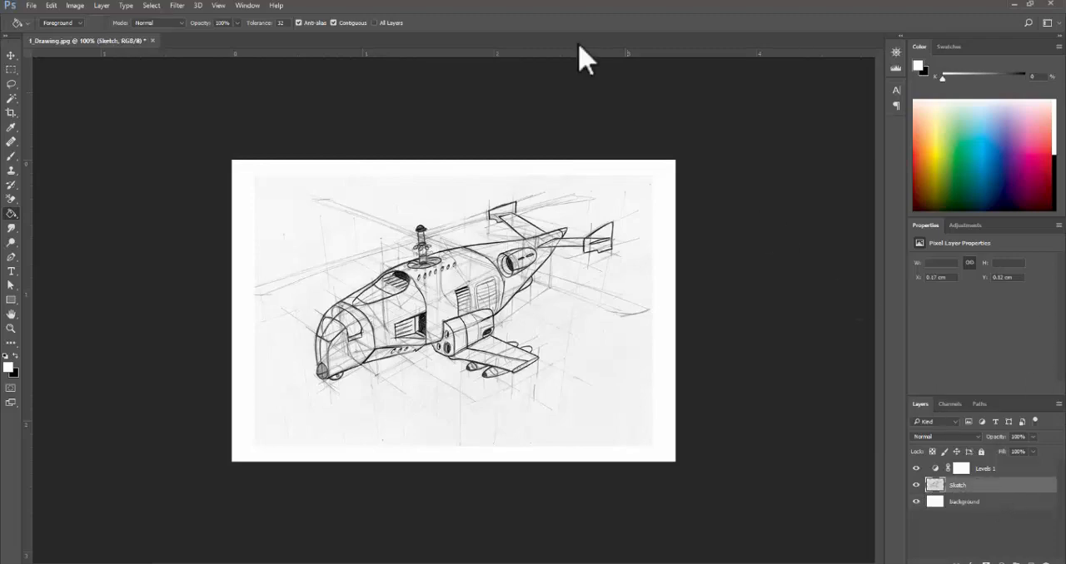
pyautogui.keyDown('ctrl'); pyautogui.click(348, 196); pyautogui.keyUp('ctrl')
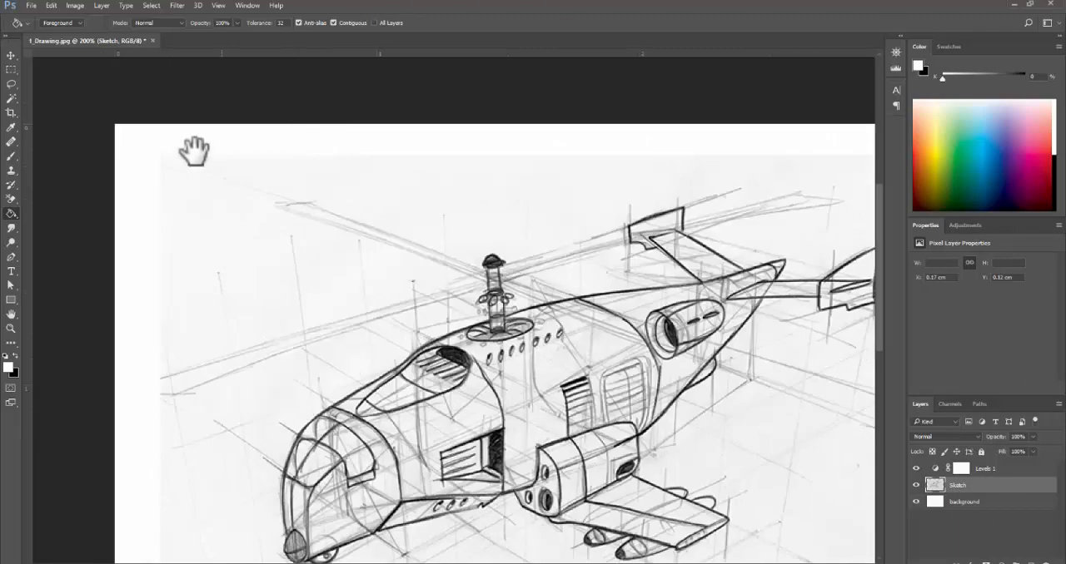
pyautogui.keyDown('alt'); pyautogui.click(634, 336); pyautogui.keyUp('alt')
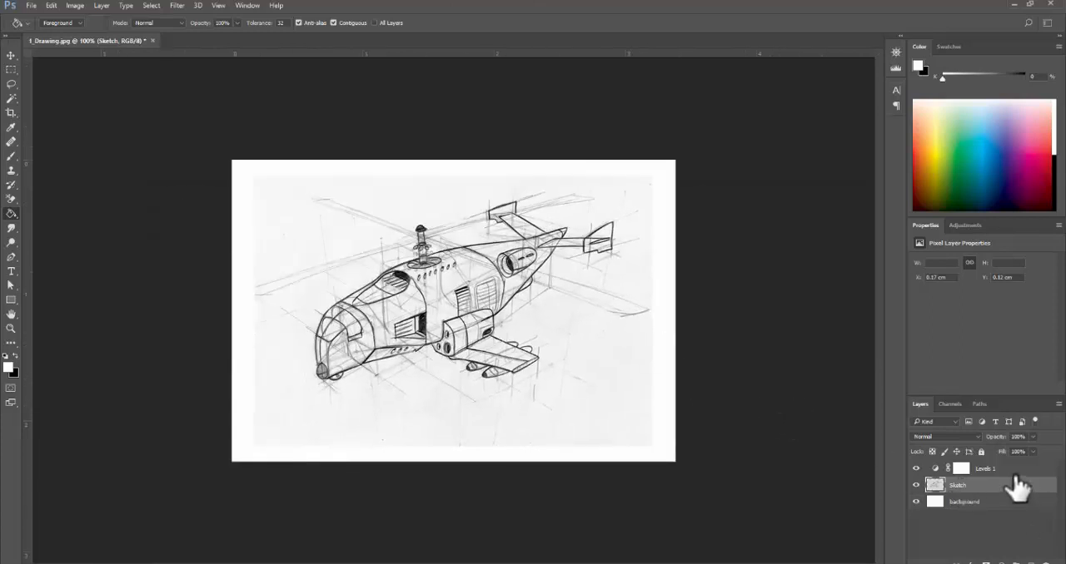
# - Lower the white input level of the Levels 1 adjustment to 212 to whiten the remaining paper tone
pyautogui.click(1013, 471)
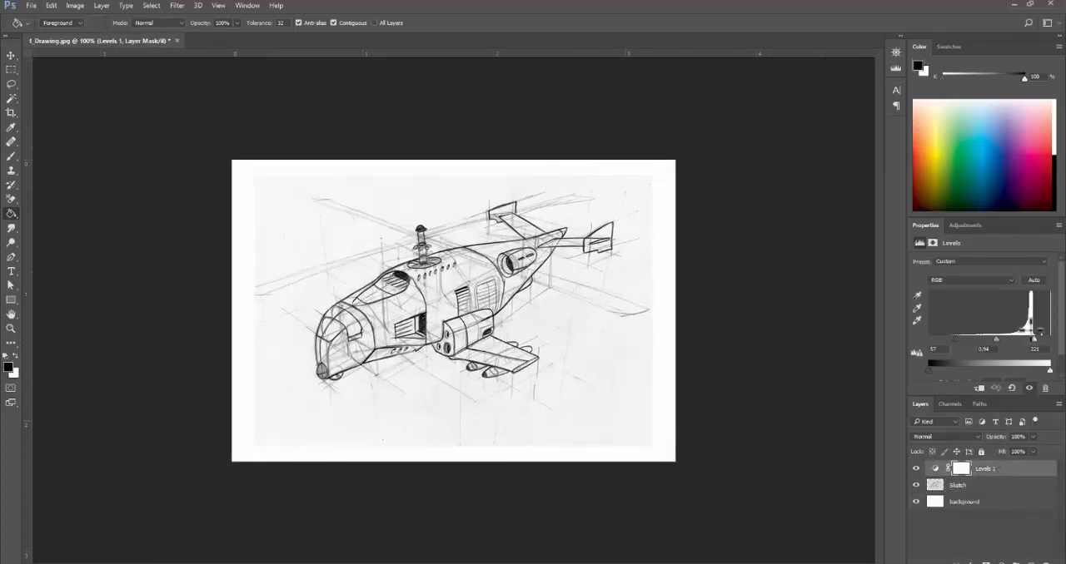
pyautogui.moveTo(1035, 338); pyautogui.dragTo(1031, 338)
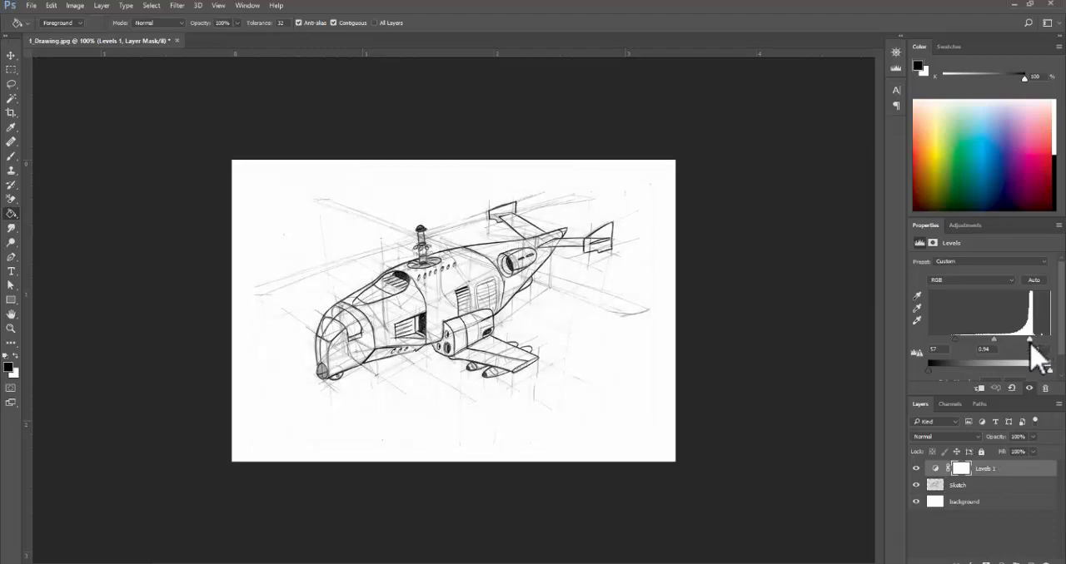
# - Compare the sketch with Levels 1 hidden and shown, and check it against the Tutorial 8 reference page in Adobe Acrobat
pyautogui.keyDown('ctrl'); pyautogui.click(251, 262); pyautogui.keyUp('ctrl')
pyautogui.keyDown('ctrl'); pyautogui.click(254, 265); pyautogui.keyUp('ctrl')
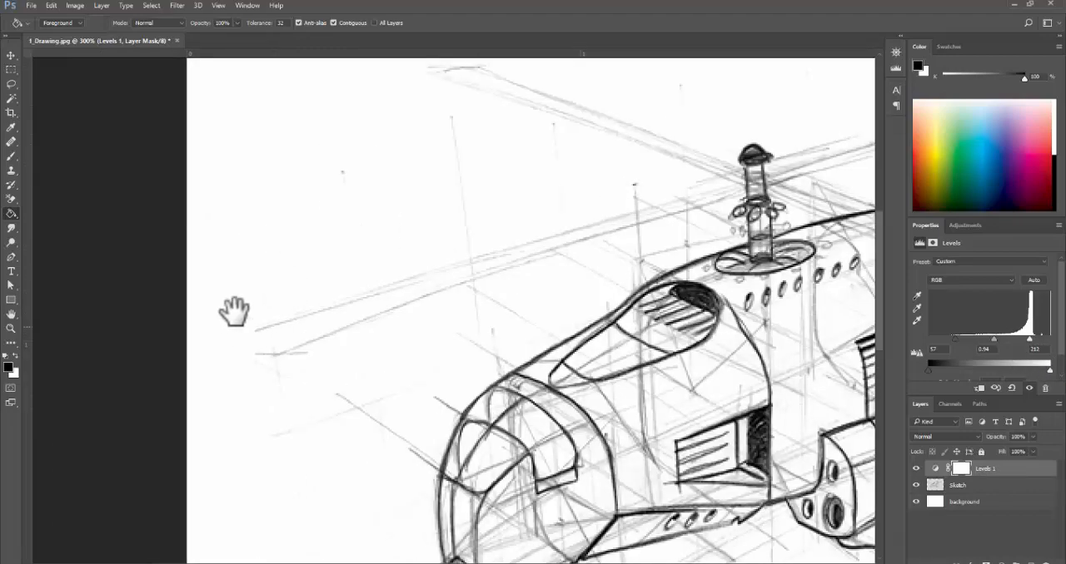
pyautogui.click(915, 470)
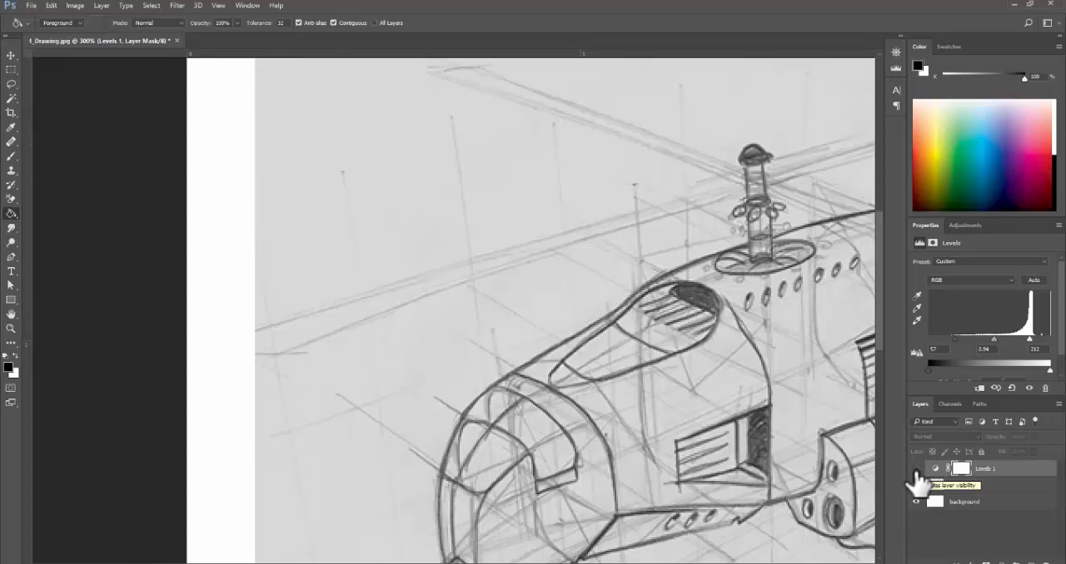
pyautogui.click(916, 469)
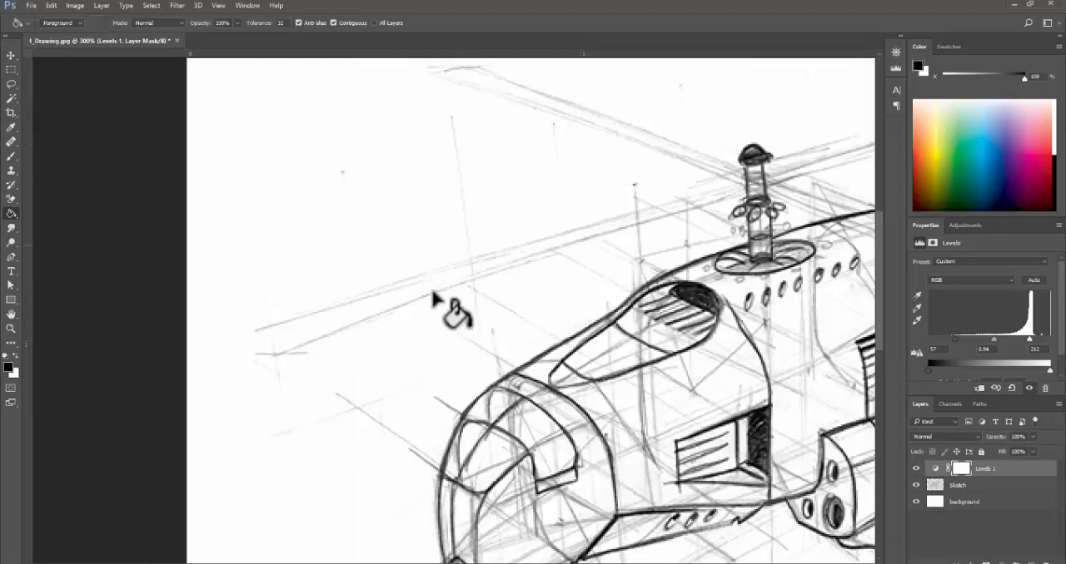
pyautogui.keyDown('ctrl'); pyautogui.keyDown('alt'); pyautogui.click(481, 293); pyautogui.keyUp('alt'); pyautogui.keyUp('ctrl')
pyautogui.keyDown('ctrl'); pyautogui.keyDown('alt'); pyautogui.click(480, 293); pyautogui.keyUp('alt'); pyautogui.keyUp('ctrl')
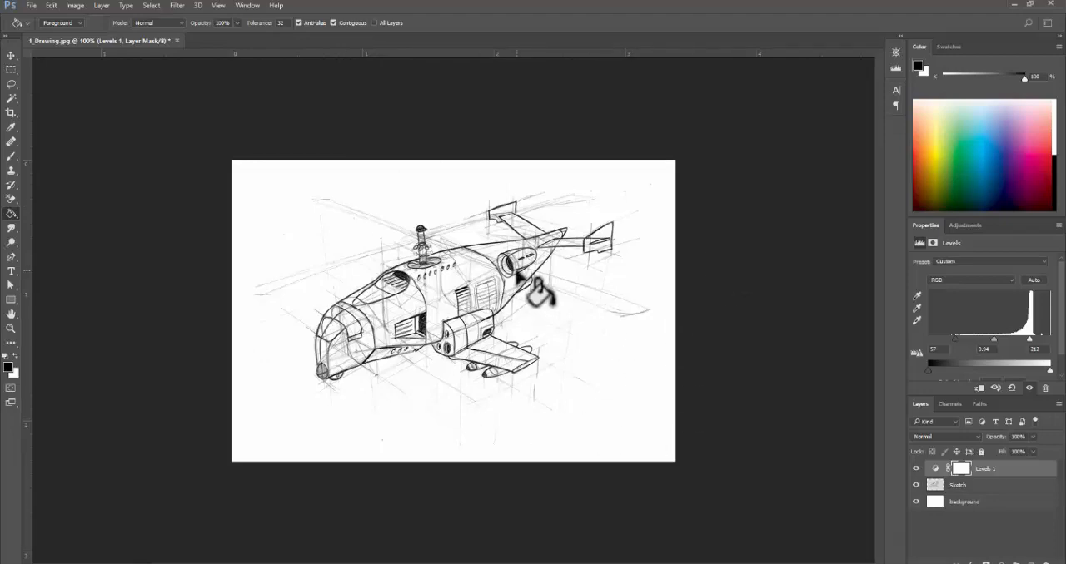
pyautogui.click(333, 537)
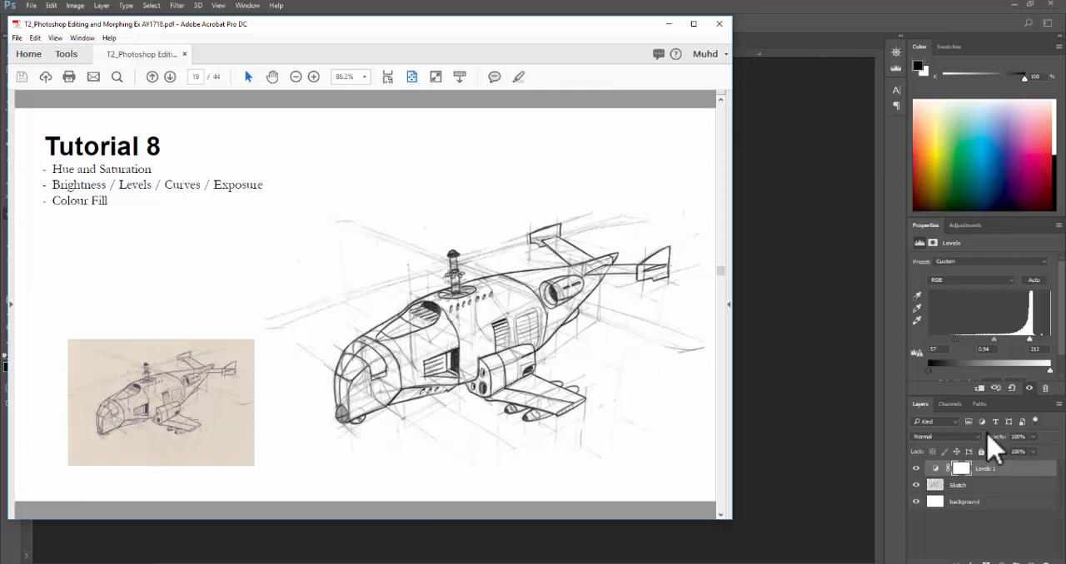
pyautogui.click(668, 23)
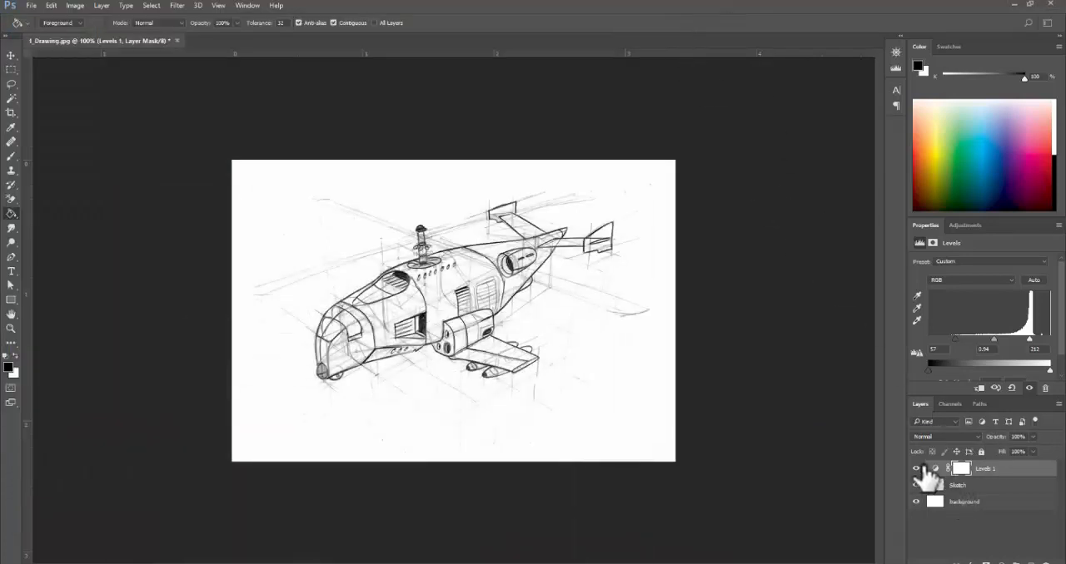
# - Hide the Levels 1 adjustment, select the Sketch layer and inspect its unadjusted linework up close
pyautogui.click(916, 469)
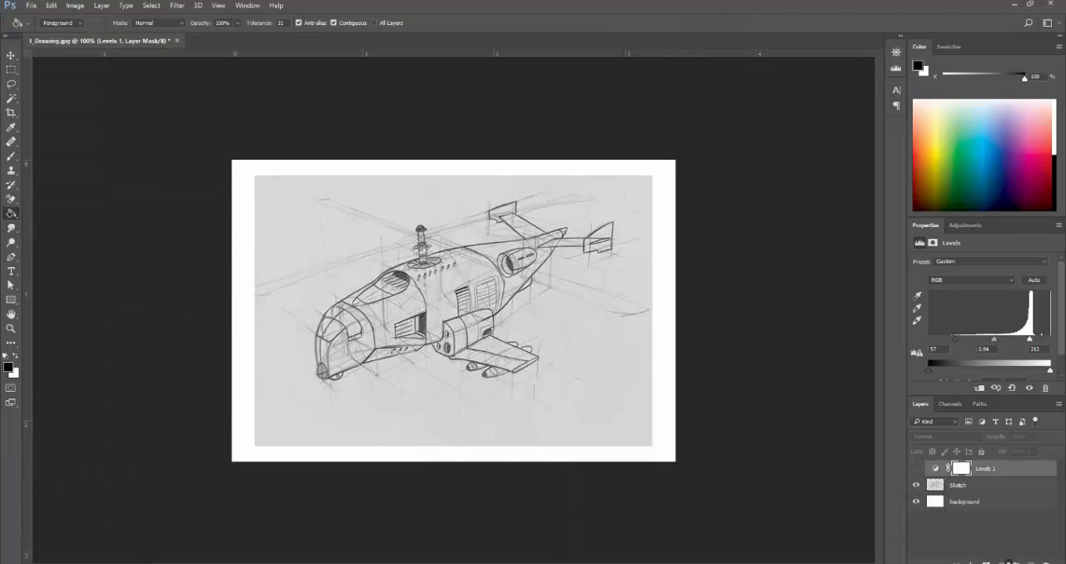
pyautogui.click(1001, 563)
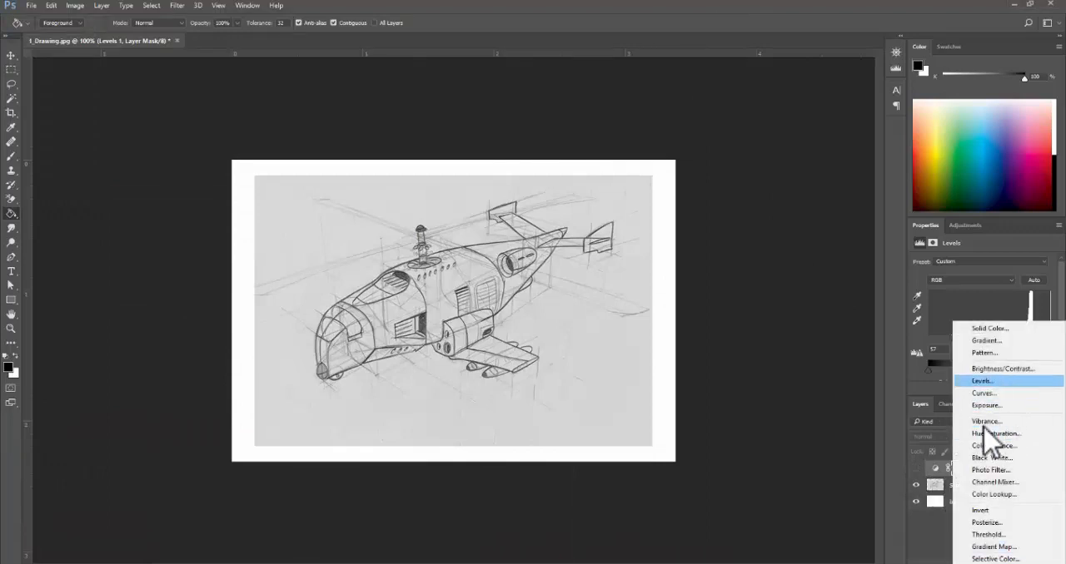
pyautogui.click(931, 530)
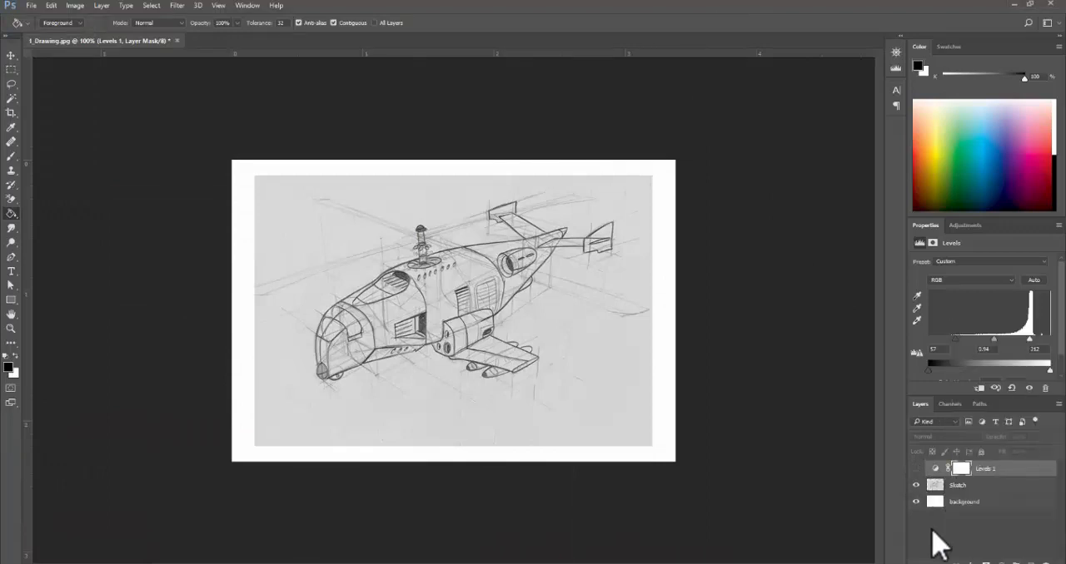
pyautogui.click(991, 485)
pyautogui.keyDown('ctrl'); pyautogui.click(498, 368); pyautogui.keyUp('ctrl')
pyautogui.keyDown('alt'); pyautogui.click(519, 332); pyautogui.keyUp('alt')
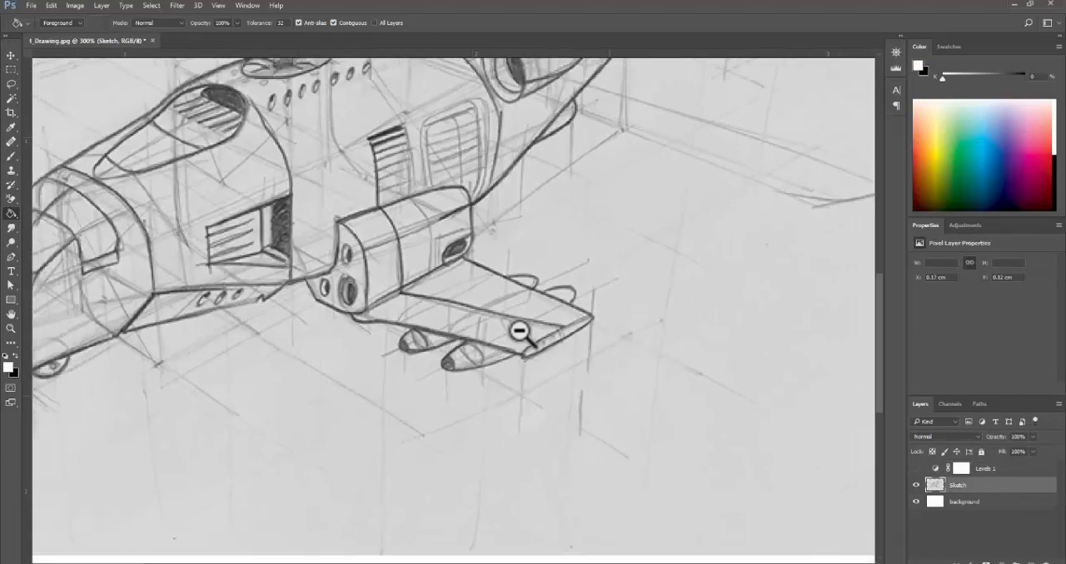
pyautogui.moveTo(518, 332); pyautogui.dragTo(550, 454)
pyautogui.keyDown('alt'); pyautogui.click(549, 382); pyautogui.keyUp('alt')
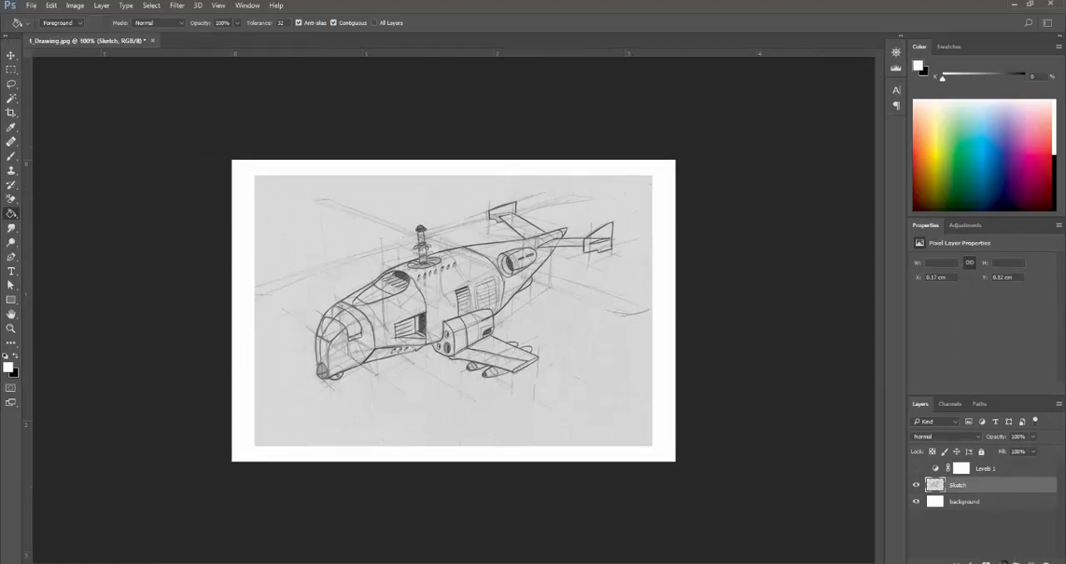
# - Add a Curves adjustment above the Sketch layer and shape a steep two-point S-curve that whitens the paper and keeps the lines dark
pyautogui.click(1003, 562)
pyautogui.click(941, 392)
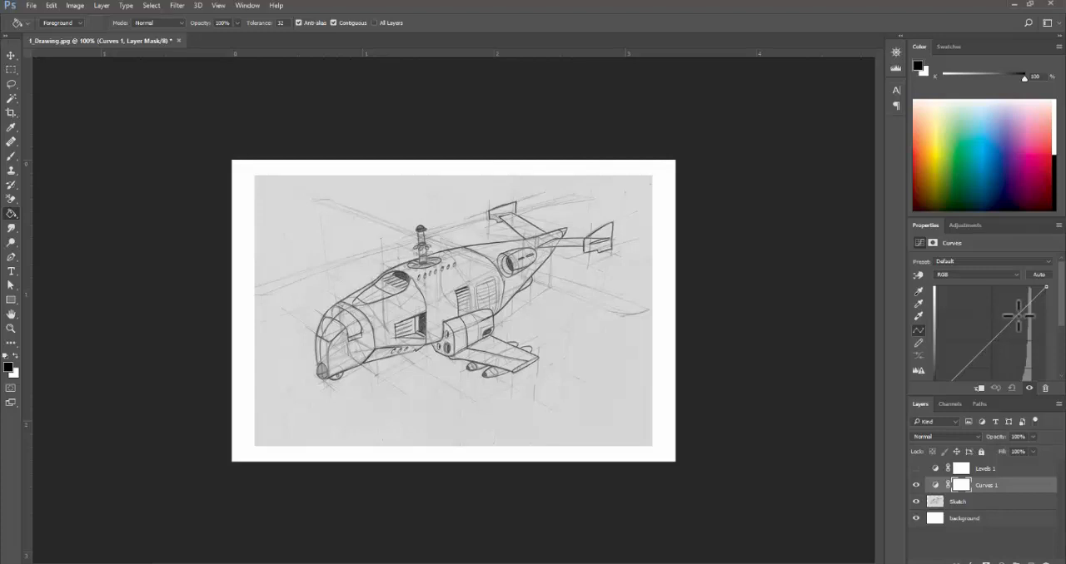
pyautogui.moveTo(1020, 310)
pyautogui.mouseDown()
pyautogui.moveTo(990, 303)
pyautogui.moveTo(995, 318)
pyautogui.moveTo(994, 303)
pyautogui.moveTo(964, 340)
pyautogui.moveTo(979, 343)
pyautogui.mouseUp()
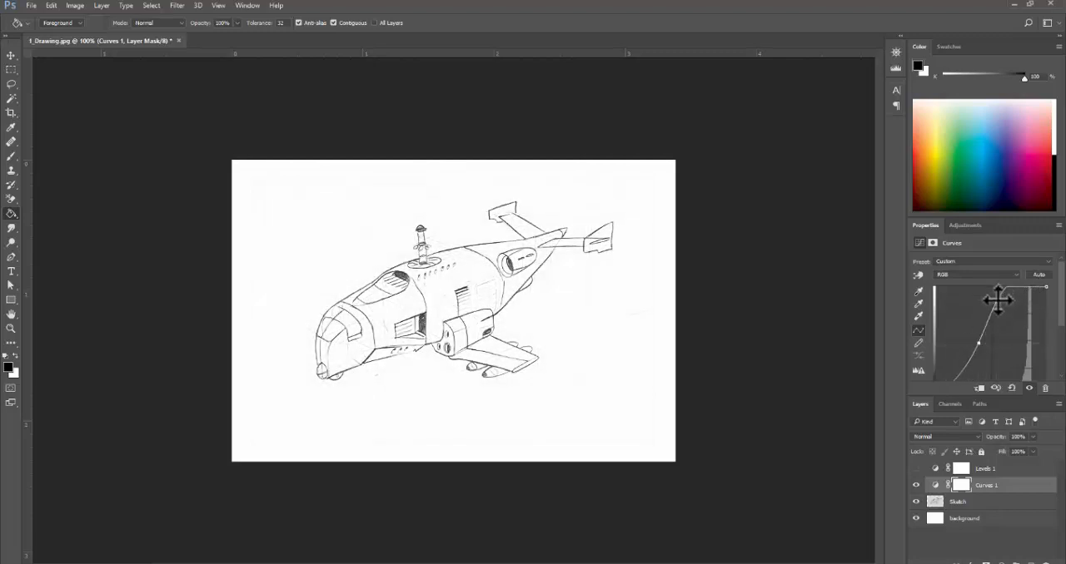
pyautogui.moveTo(997, 299); pyautogui.dragTo(1007, 311)
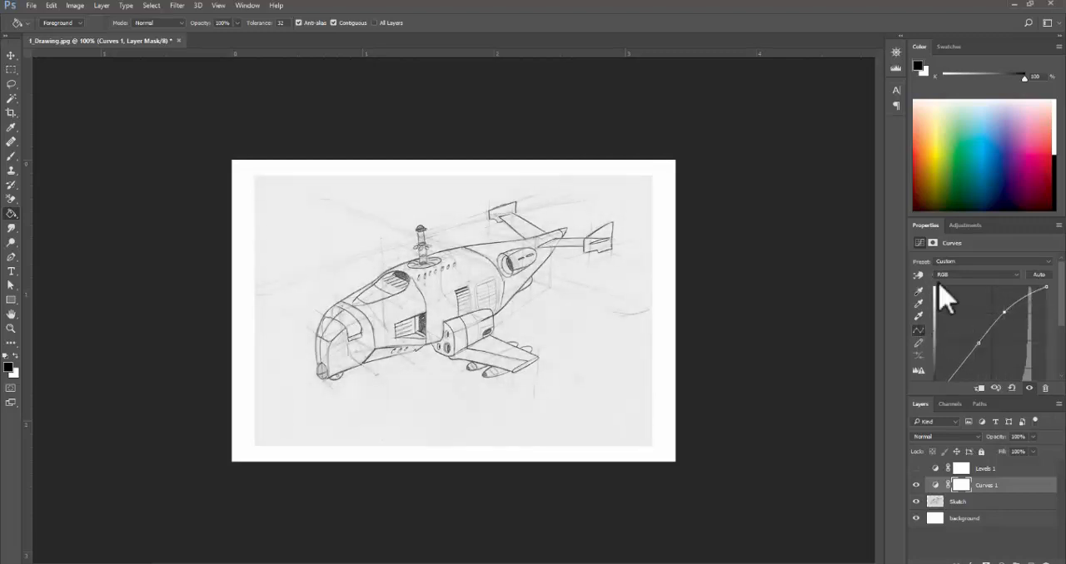
pyautogui.moveTo(980, 344); pyautogui.dragTo(983, 354)
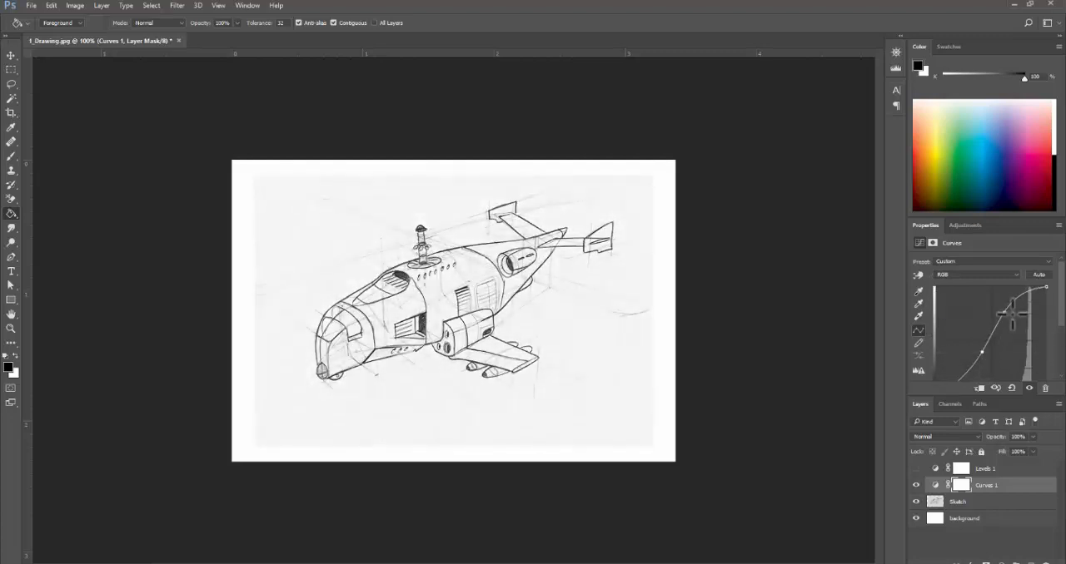
pyautogui.moveTo(1005, 315); pyautogui.dragTo(1014, 295)
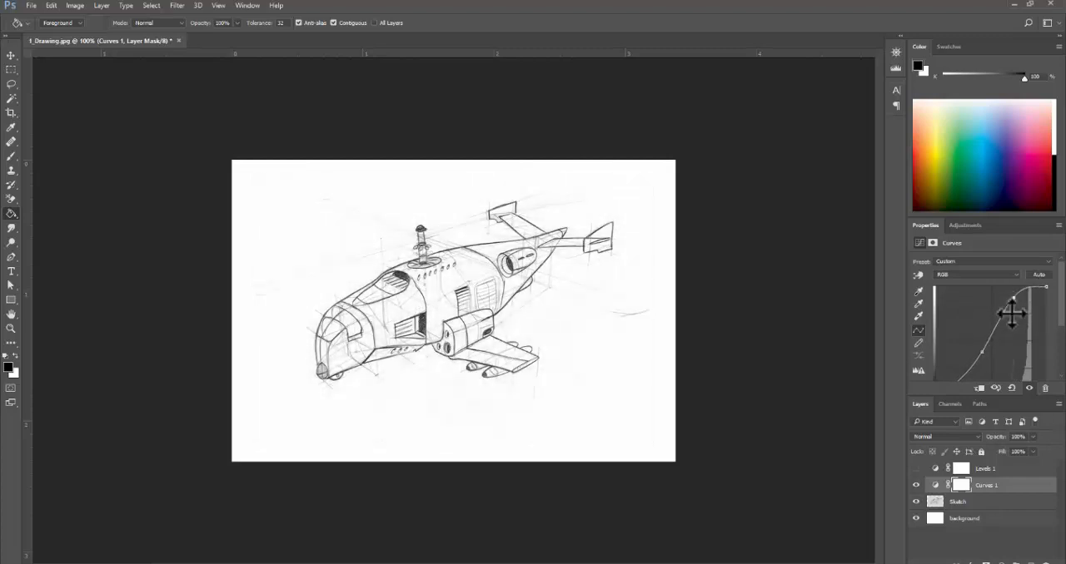
pyautogui.moveTo(982, 349)
pyautogui.mouseDown()
pyautogui.moveTo(994, 345)
pyautogui.moveTo(959, 368)
pyautogui.moveTo(974, 370)
pyautogui.mouseUp()
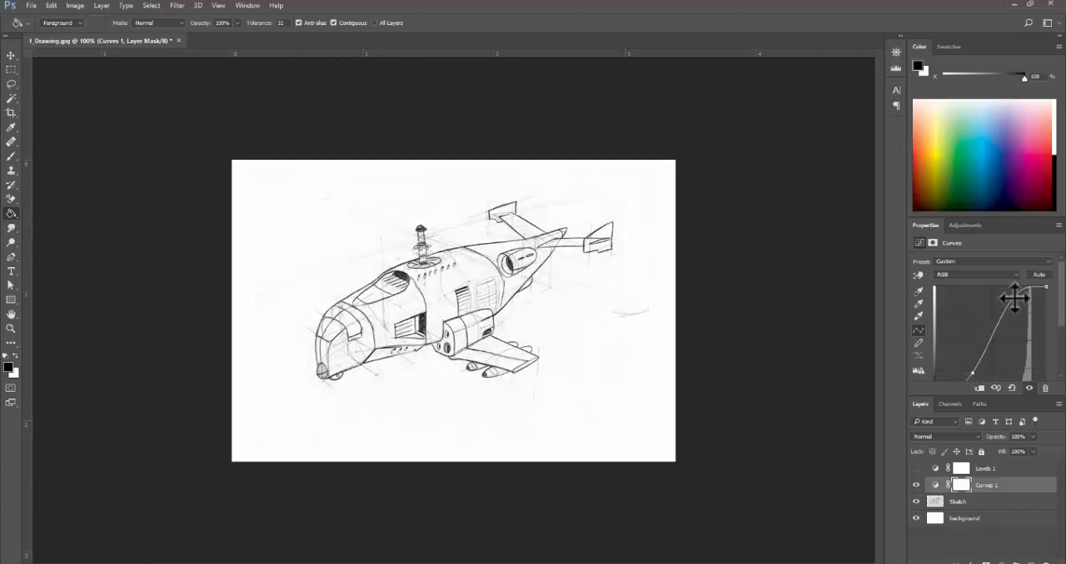
pyautogui.moveTo(1013, 304); pyautogui.dragTo(1007, 305)
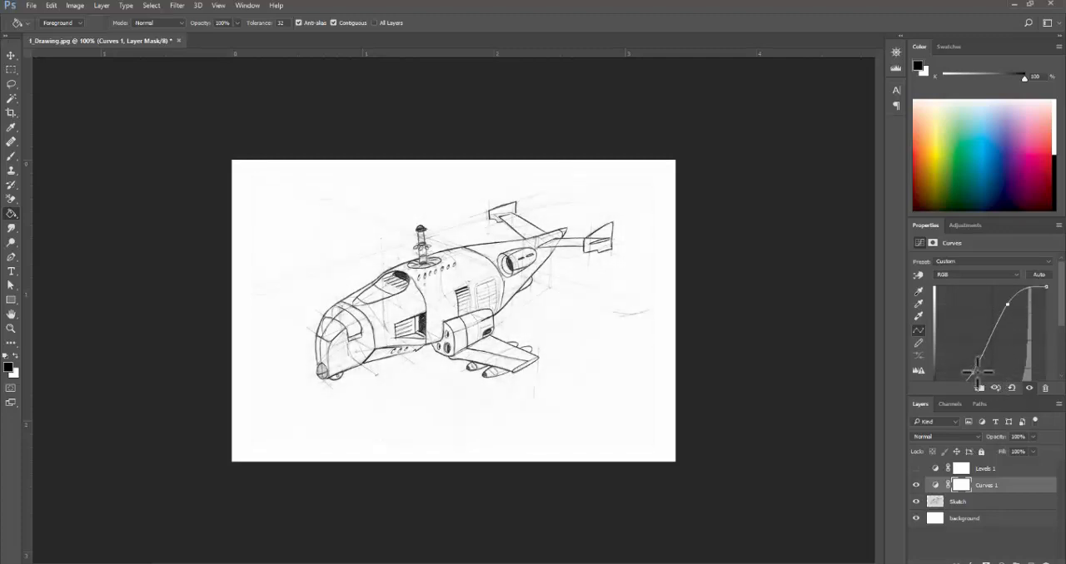
# - Delete the Curves 1 adjustment and add an Exposure adjustment above the Sketch layer instead
pyautogui.click(1012, 487)
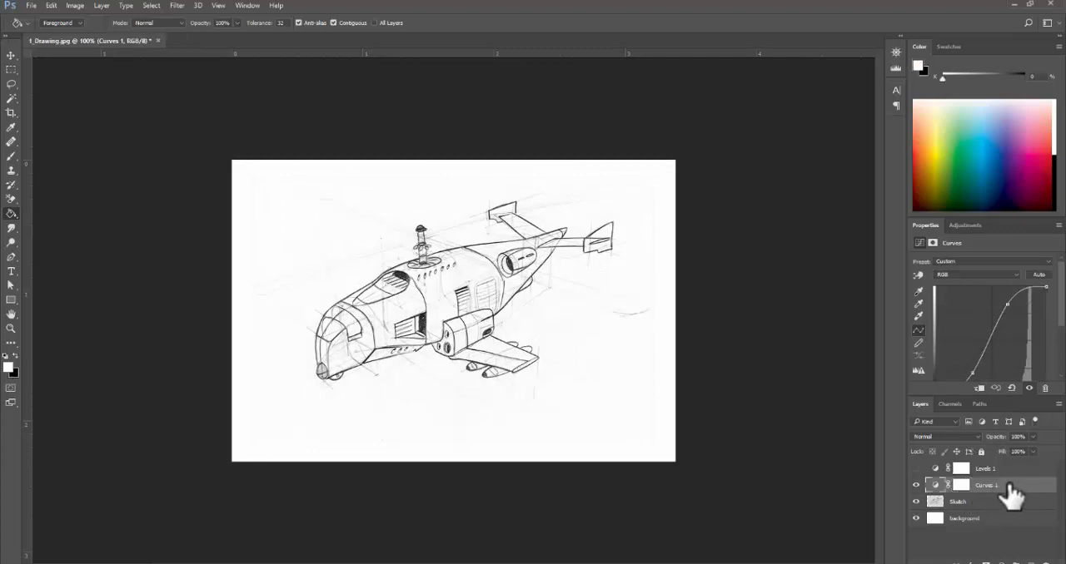
pyautogui.moveTo(999, 487)
pyautogui.mouseDown()
pyautogui.moveTo(1023, 541)
pyautogui.moveTo(1045, 556)
pyautogui.mouseUp()
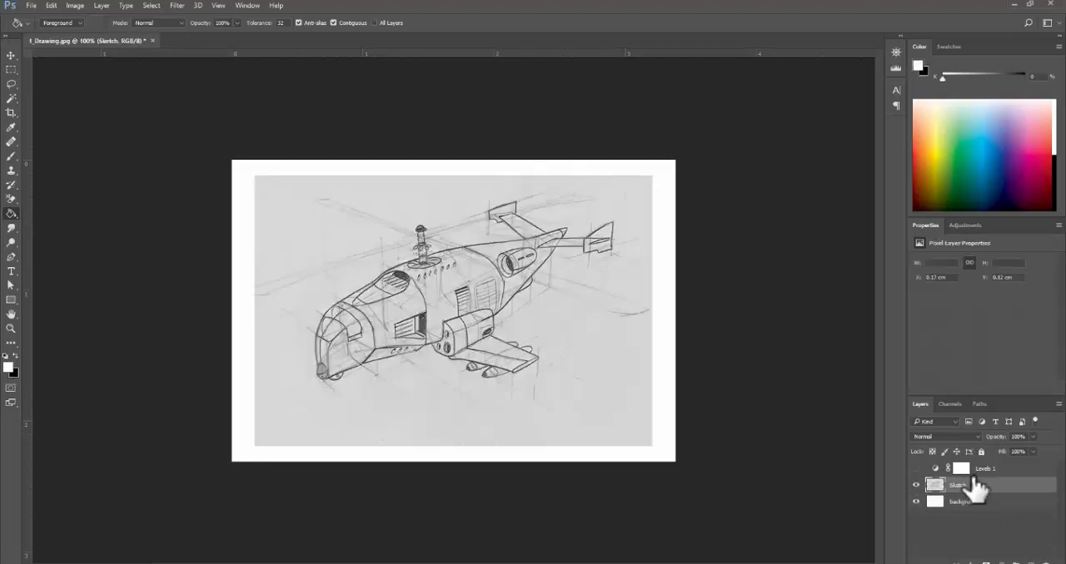
pyautogui.click(1000, 558)
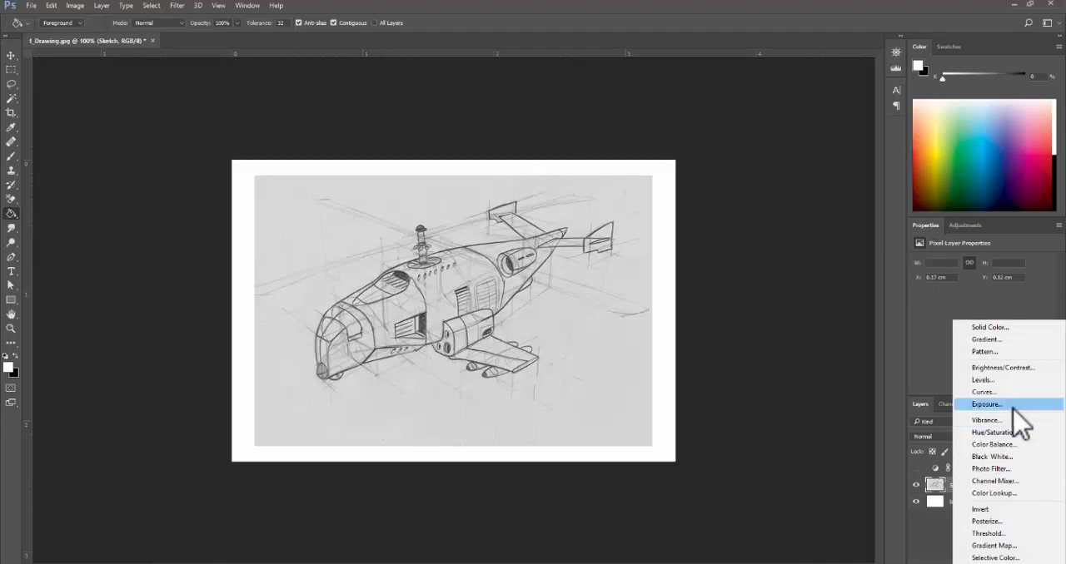
pyautogui.click(1012, 406)
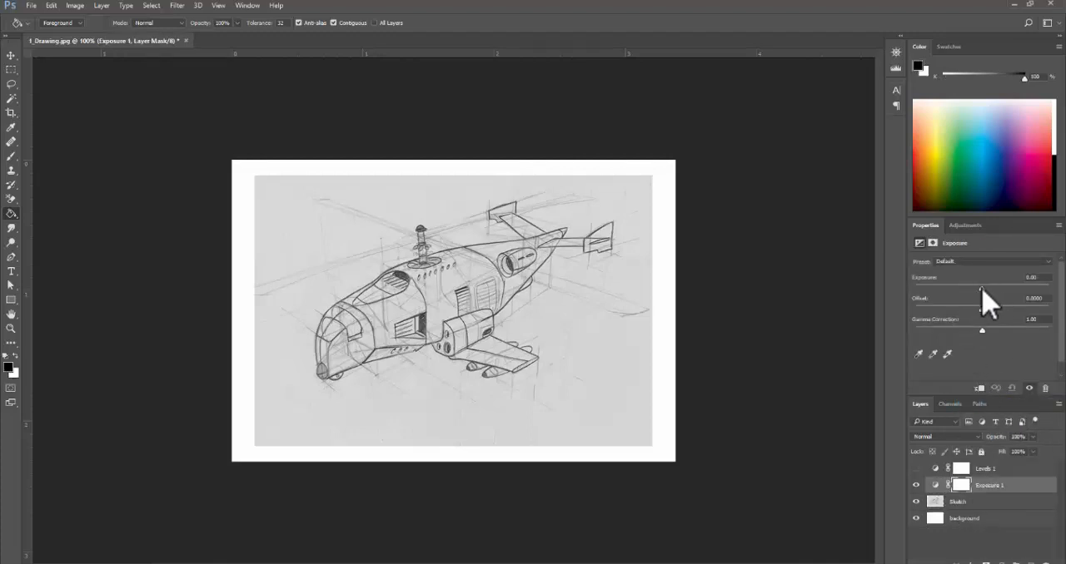
# - Set the Exposure adjustment to an exposure of +0.83 and an offset of -0.2000
pyautogui.moveTo(982, 289)
pyautogui.mouseDown()
pyautogui.moveTo(966, 294)
pyautogui.moveTo(988, 291)
pyautogui.mouseUp()
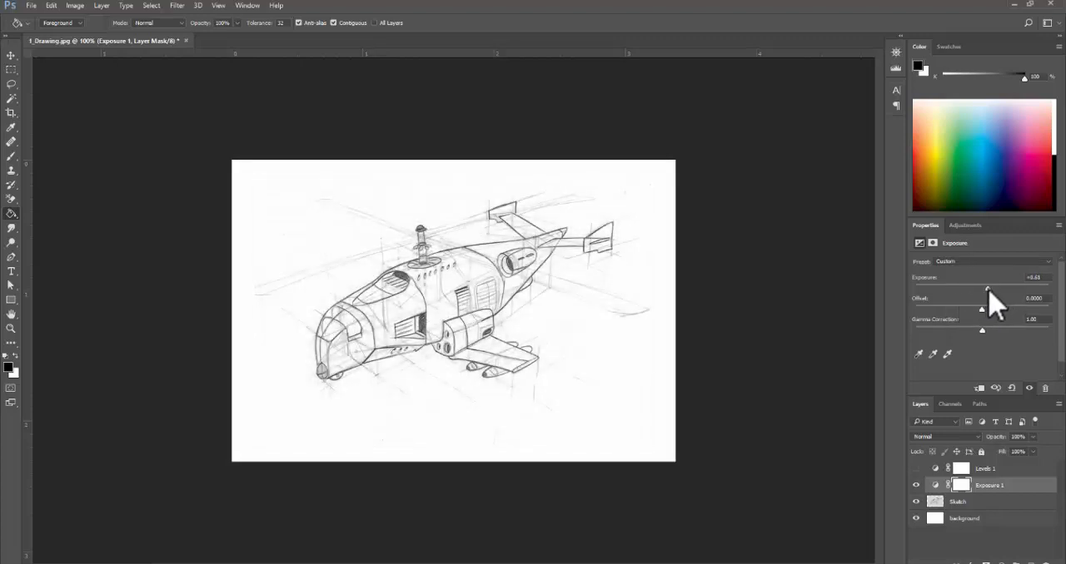
pyautogui.moveTo(981, 309)
pyautogui.mouseDown()
pyautogui.moveTo(967, 308)
pyautogui.moveTo(989, 288)
pyautogui.mouseUp()
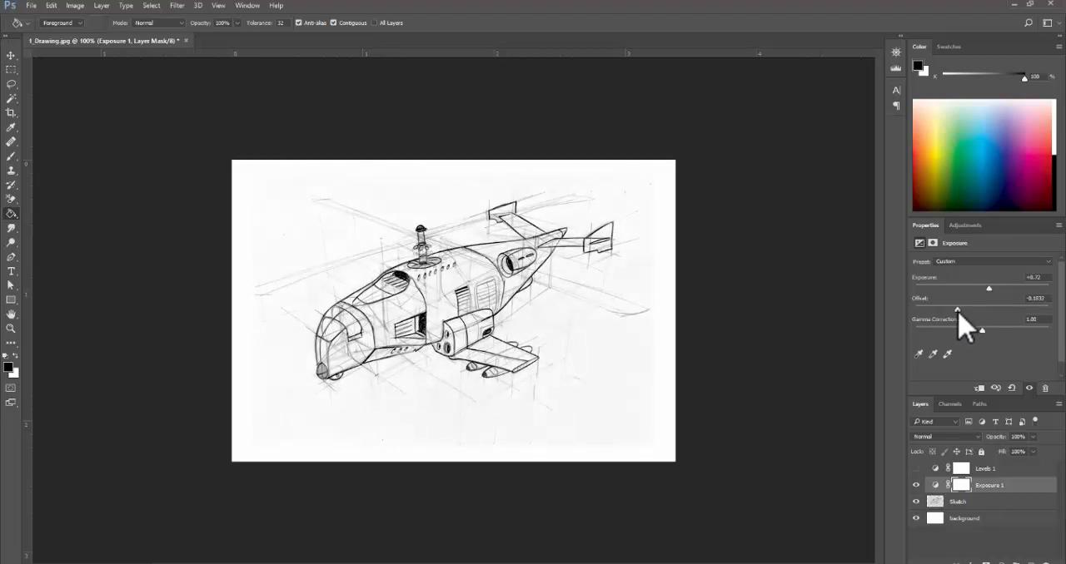
pyautogui.moveTo(956, 311); pyautogui.dragTo(991, 289)
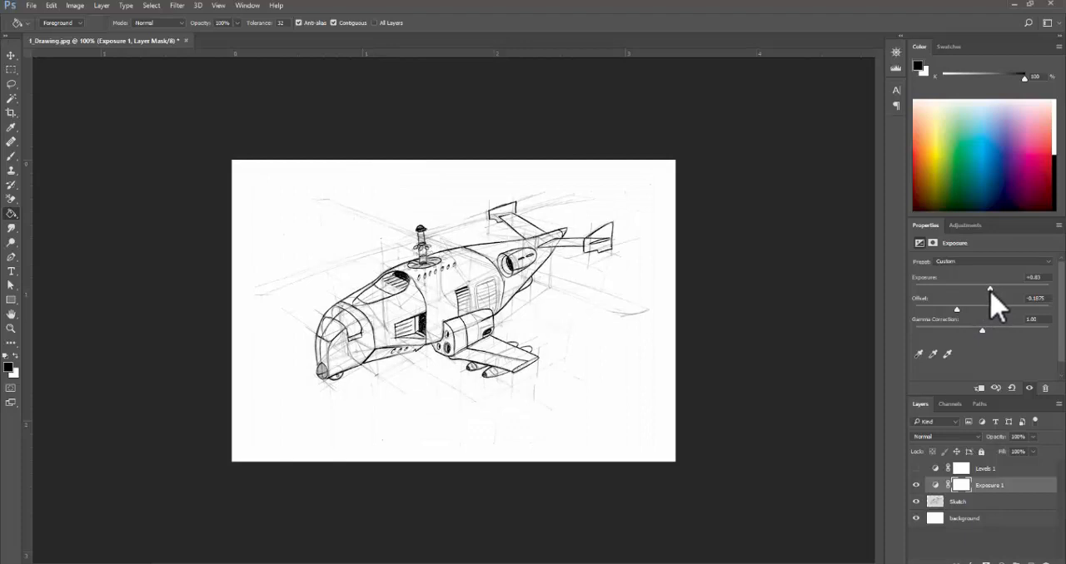
pyautogui.moveTo(962, 309); pyautogui.dragTo(956, 311)
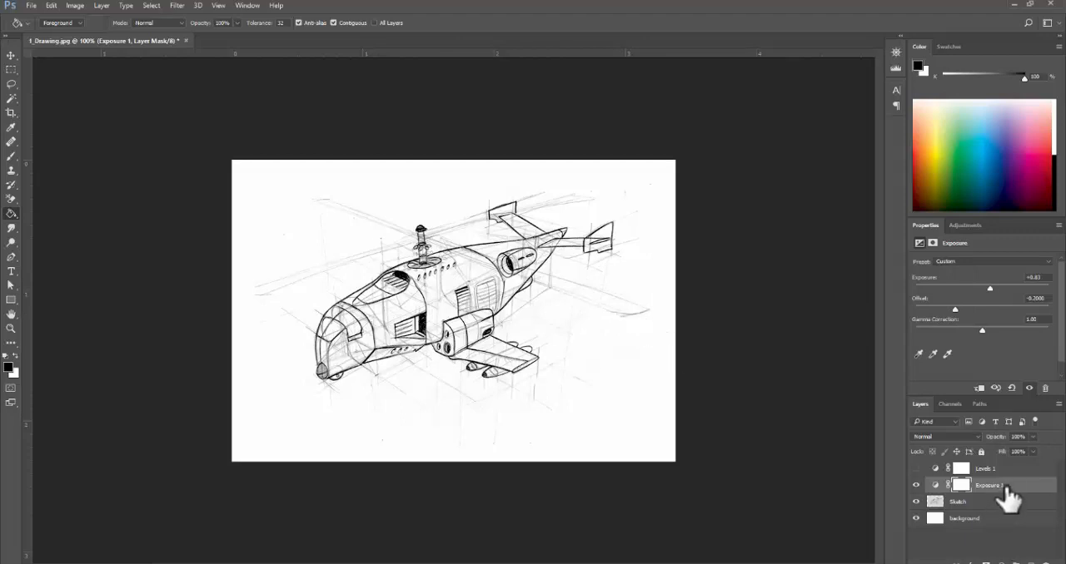
# - Delete the Exposure 1 adjustment and make the Levels 1 adjustment visible again
pyautogui.moveTo(1010, 495); pyautogui.dragTo(1037, 554)
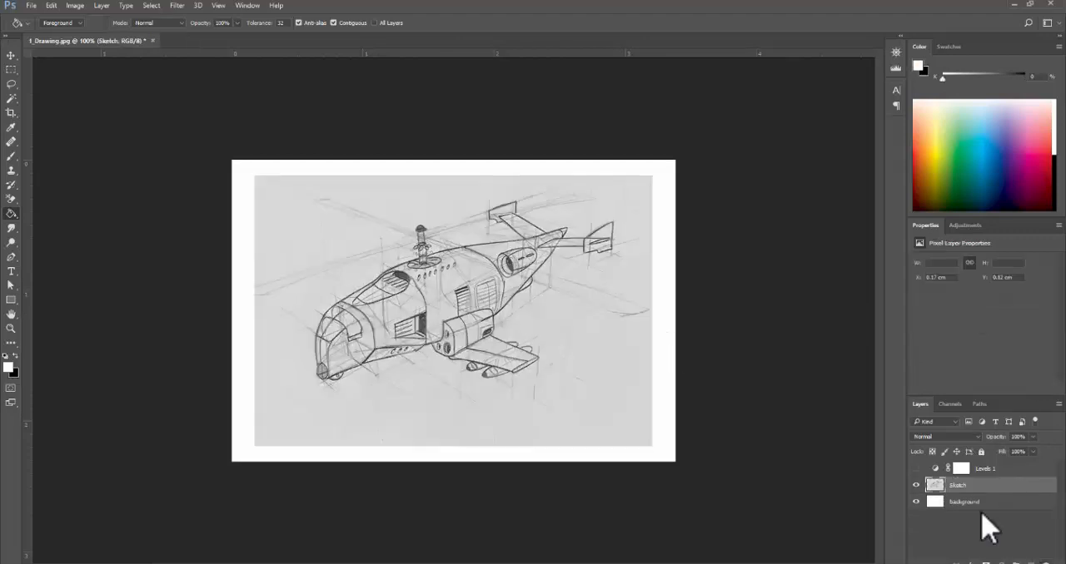
pyautogui.click(915, 468)
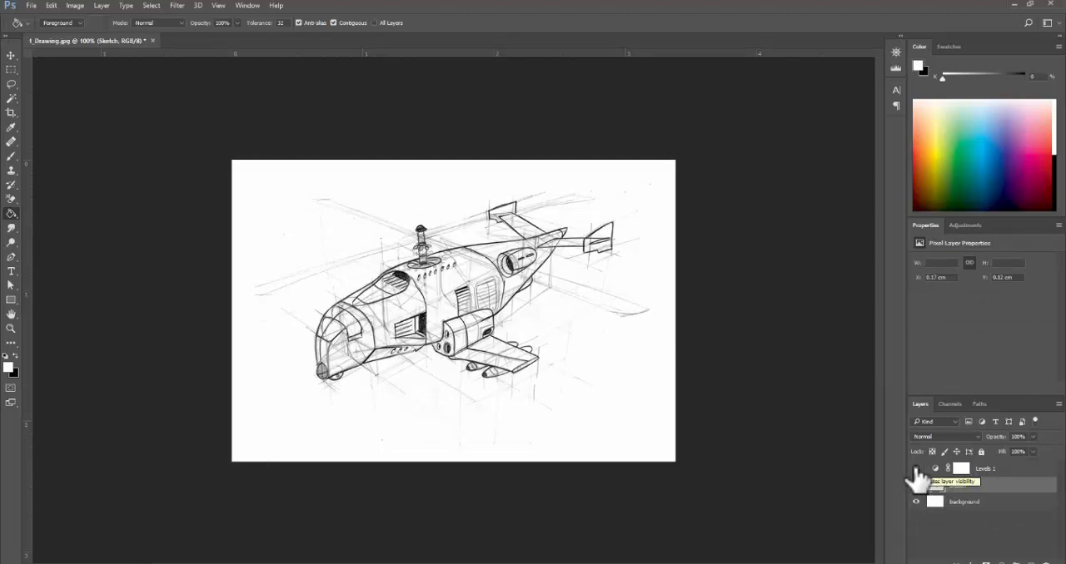
pyautogui.hotkey('ctrl', 'l')
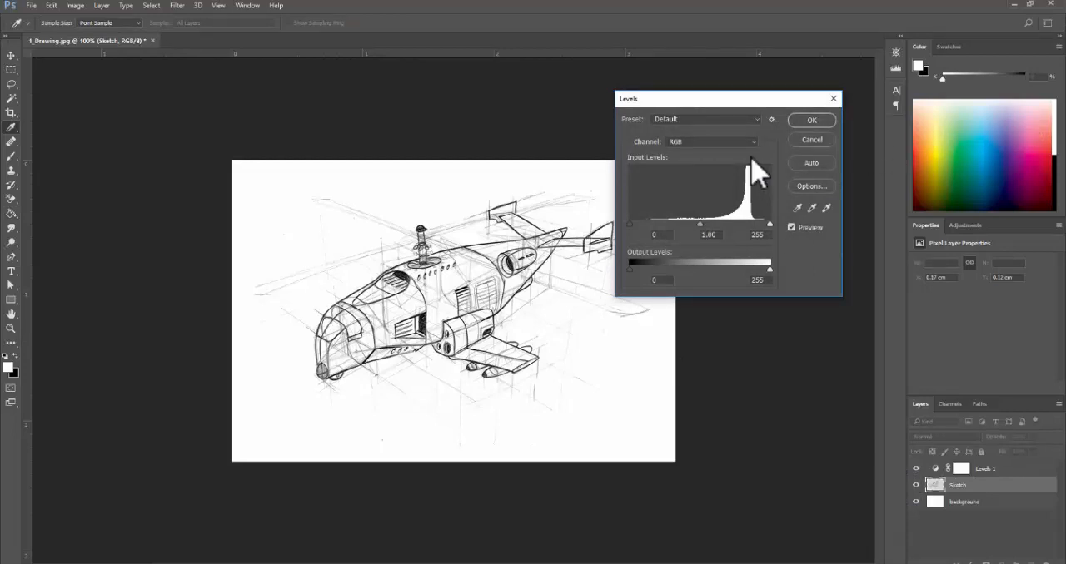
pyautogui.click(812, 140)
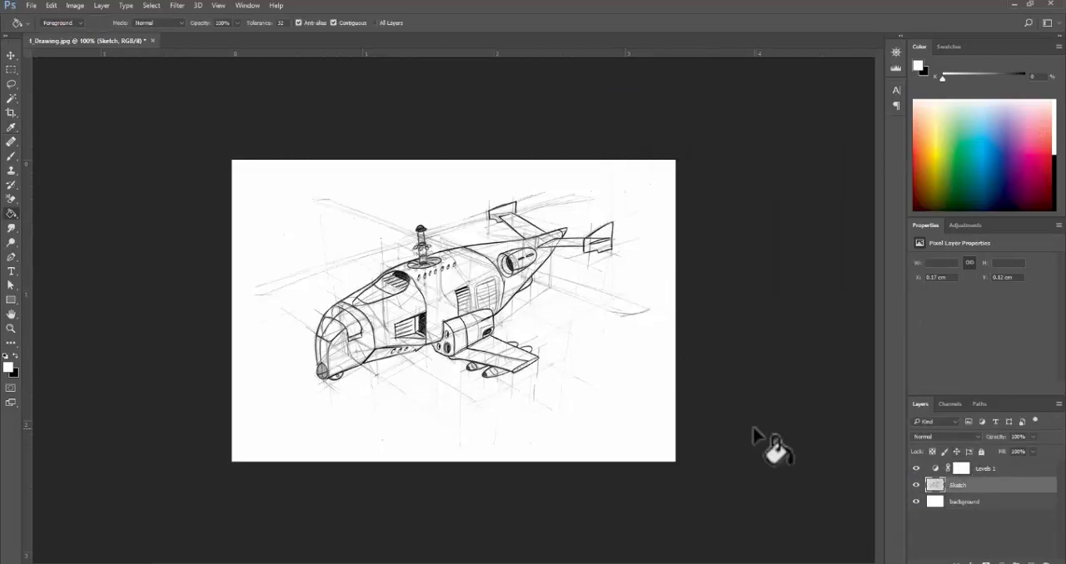
pyautogui.hotkey('ctrl', 'l')
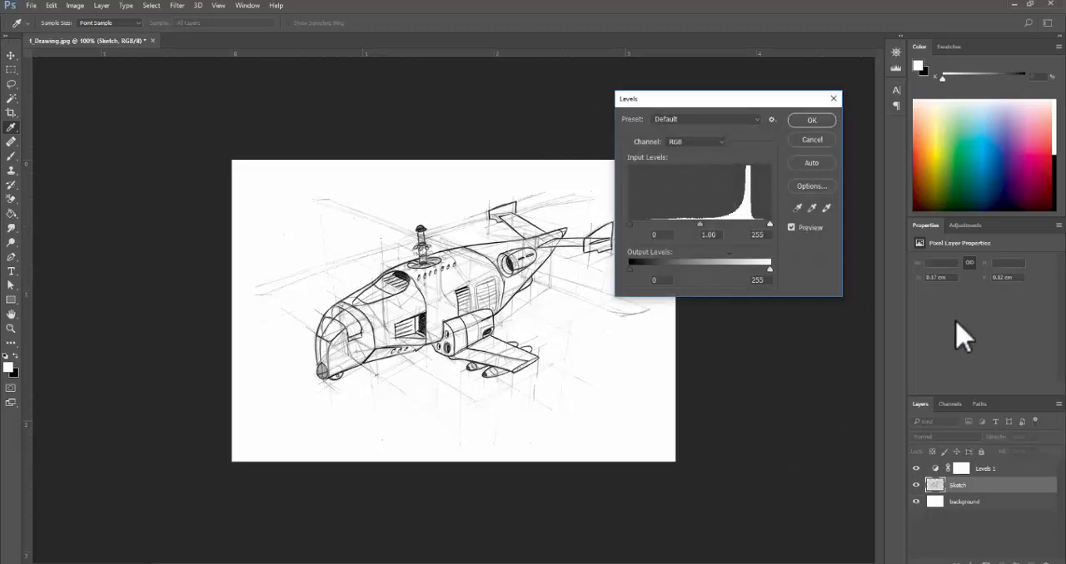
pyautogui.click(812, 140)
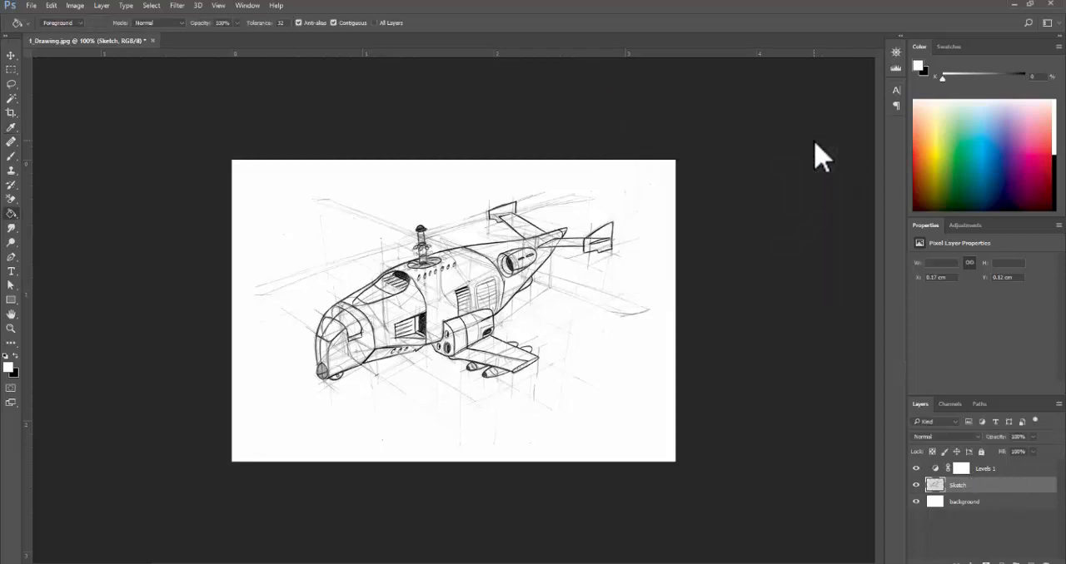
pyautogui.hotkey('ctrl', 'u')
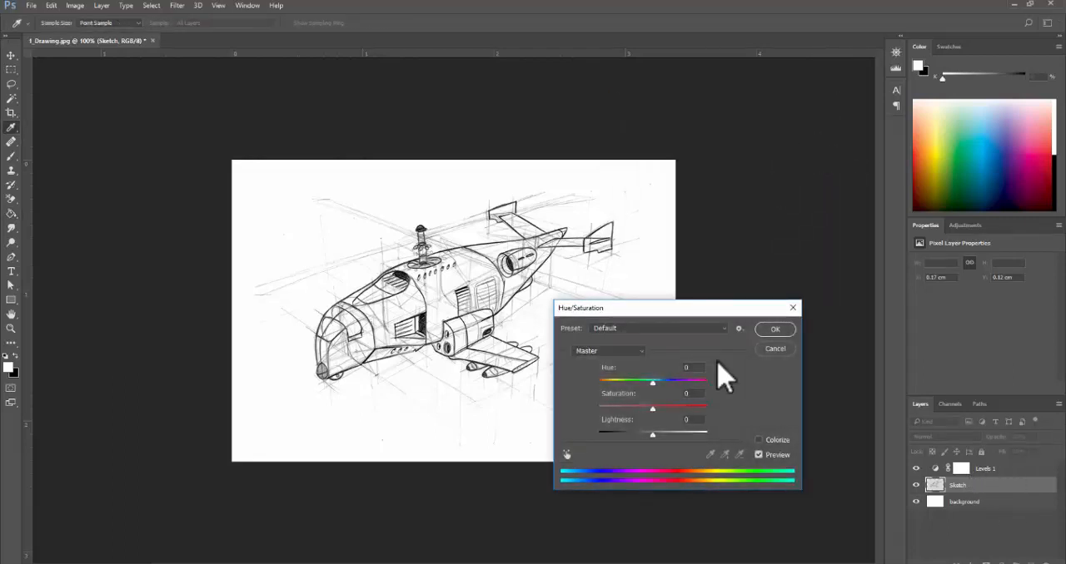
pyautogui.click(776, 348)
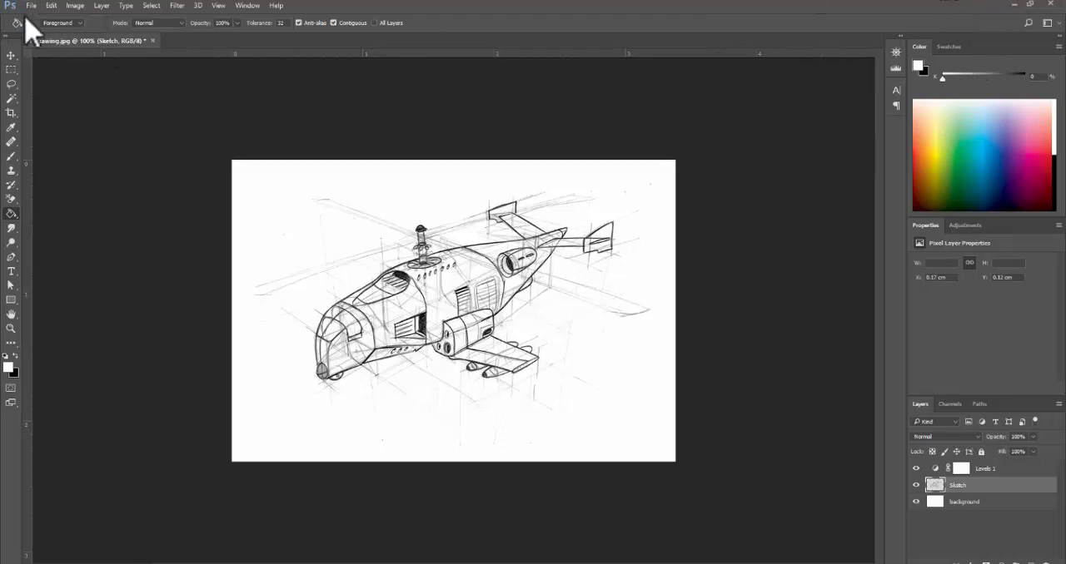
# - Close 1_Drawing.jpg without saving and open 2_Watches.jpg from the PSD Exercise - Part 2 folder in File Explorer
pyautogui.click(152, 41)
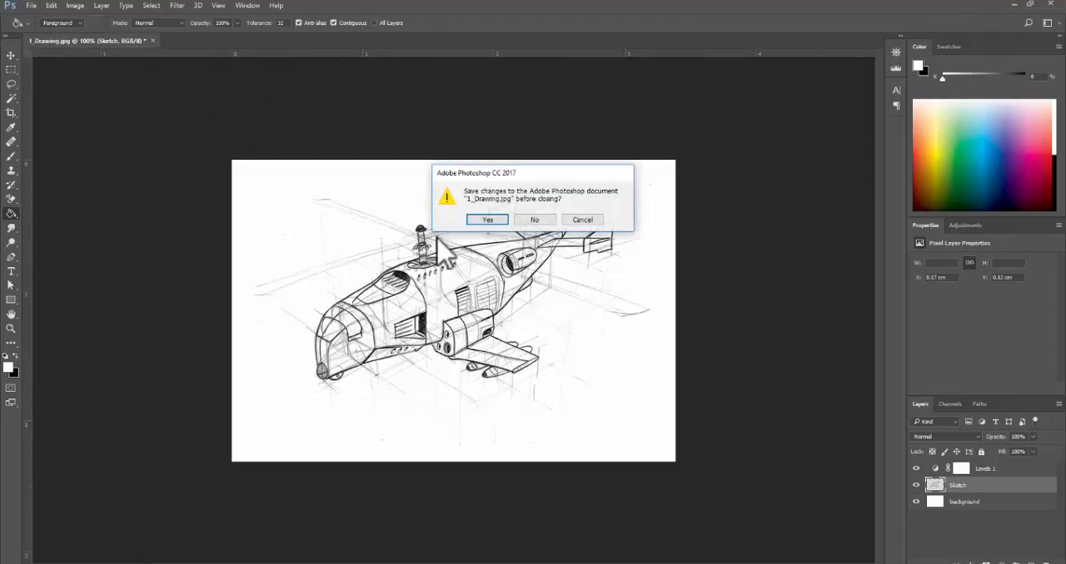
pyautogui.click(535, 219)
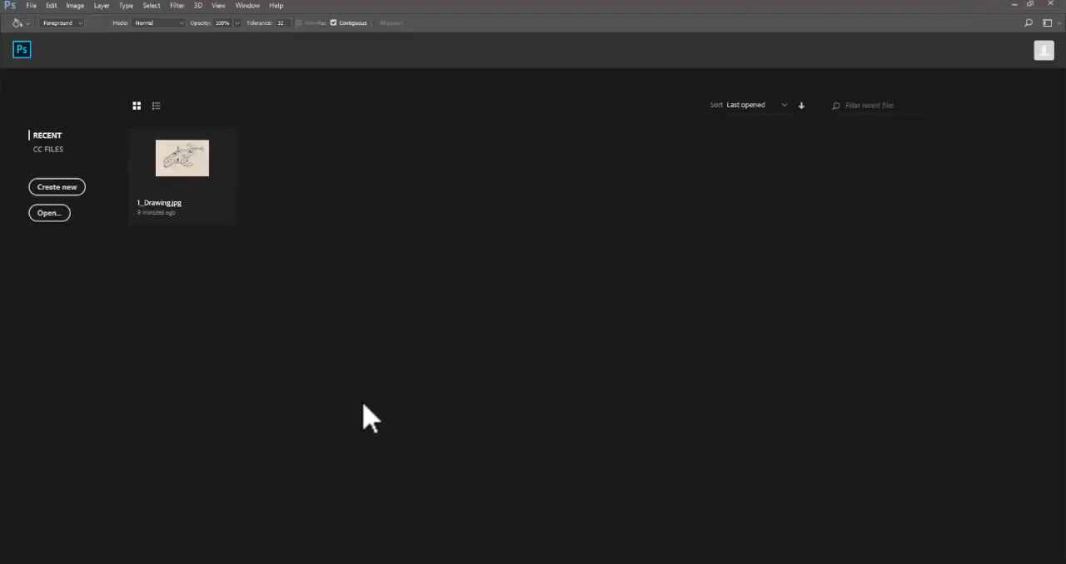
pyautogui.click(268, 562)
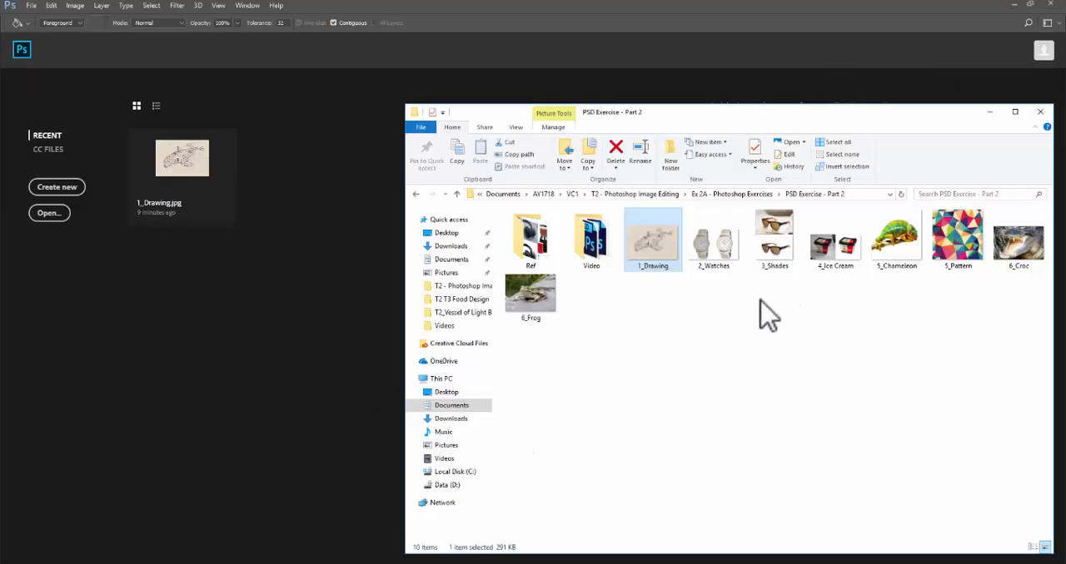
pyautogui.click(721, 244)
pyautogui.moveTo(722, 243); pyautogui.dragTo(321, 311)
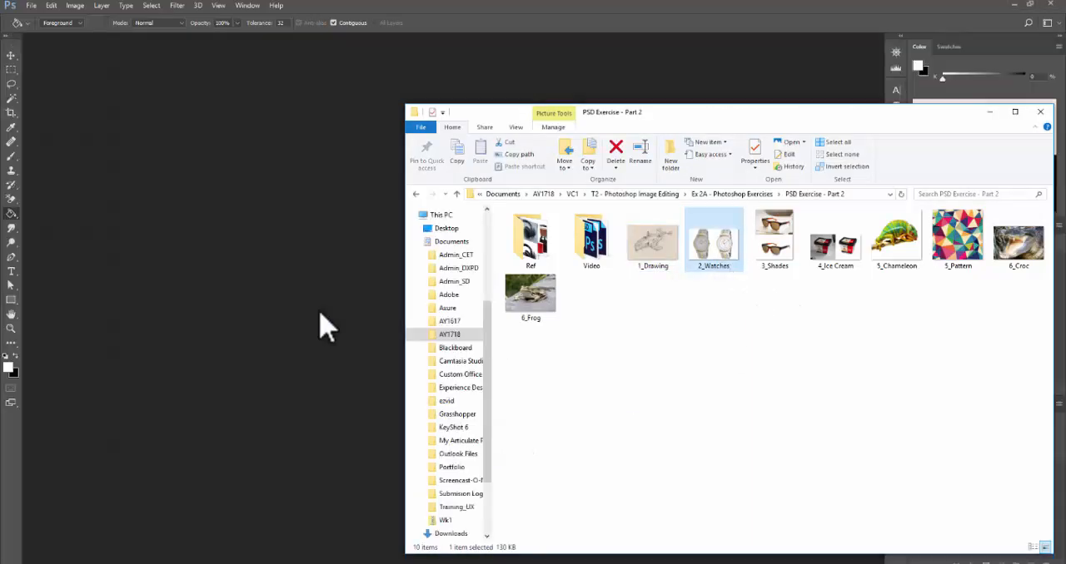
pyautogui.click(604, 13)
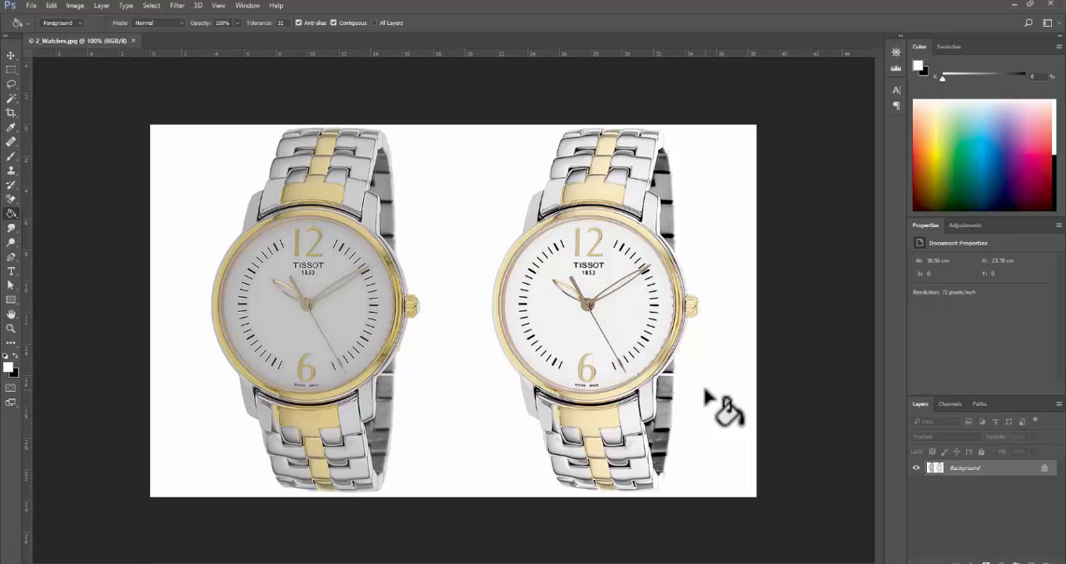
# - Duplicate the Background layer of the watches image and hide the original
pyautogui.hotkey('ctrl', 'j')
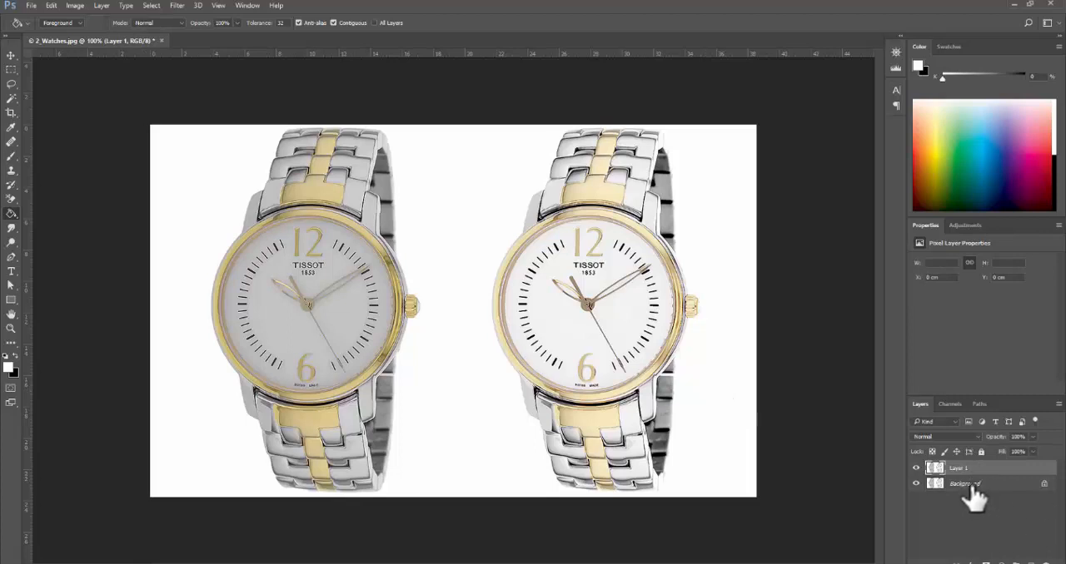
pyautogui.click(916, 483)
# - Delete the half of Layer 1 containing the brighter watch using a rectangular marquee selection, deselect, and show the Background layer again
pyautogui.press('m')
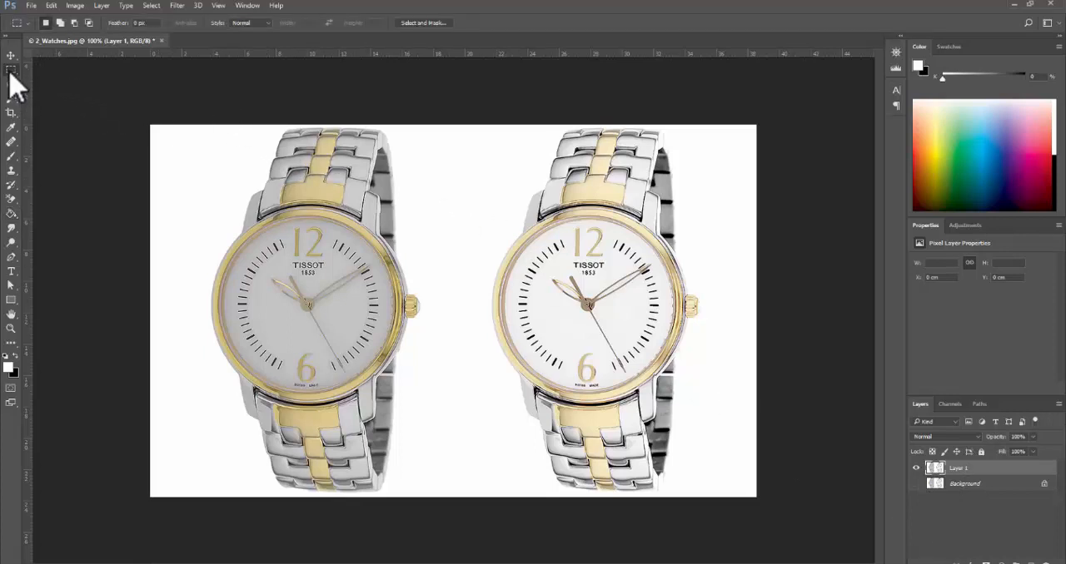
pyautogui.moveTo(204, 108); pyautogui.dragTo(431, 521)
pyautogui.moveTo(389, 485); pyautogui.dragTo(386, 487)
pyautogui.moveTo(148, 119); pyautogui.dragTo(467, 538)
pyautogui.moveTo(464, 113); pyautogui.dragTo(758, 499)
pyautogui.click(916, 469)
pyautogui.click(916, 469)
pyautogui.click(915, 469)
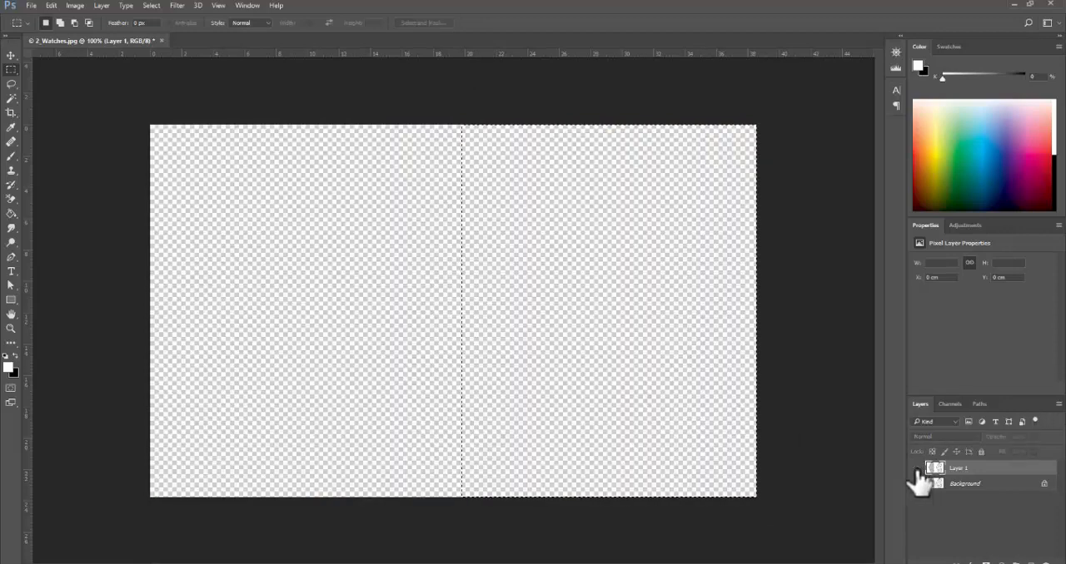
pyautogui.click(915, 468)
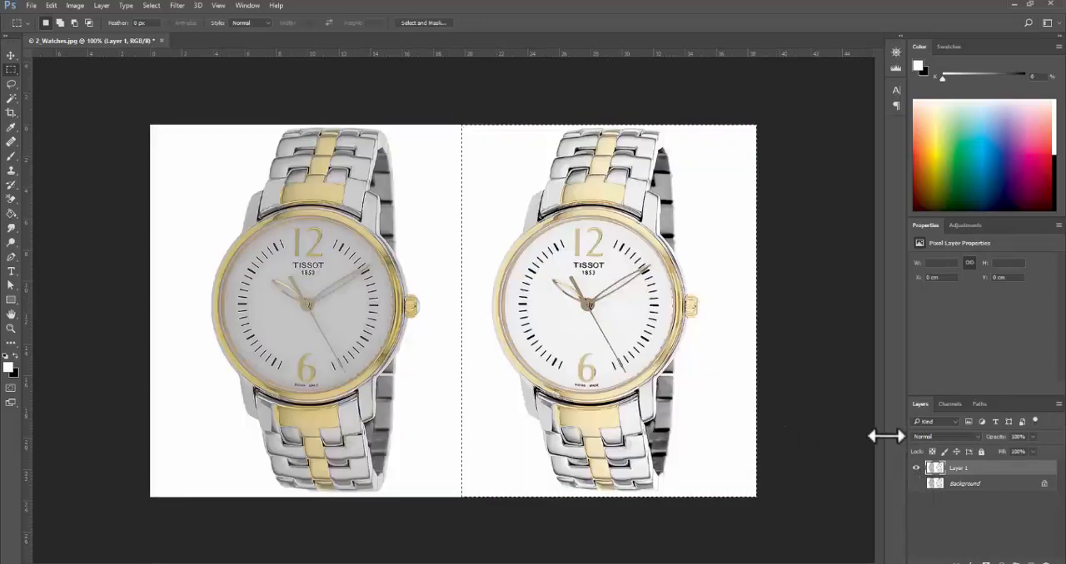
pyautogui.press('Delete')
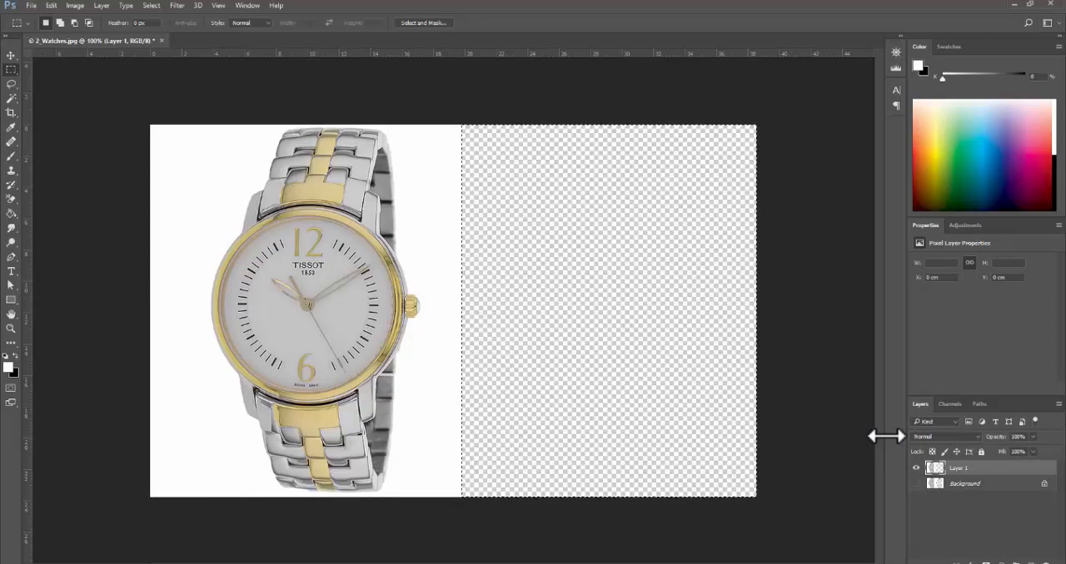
pyautogui.hotkey('ctrl', 'd')
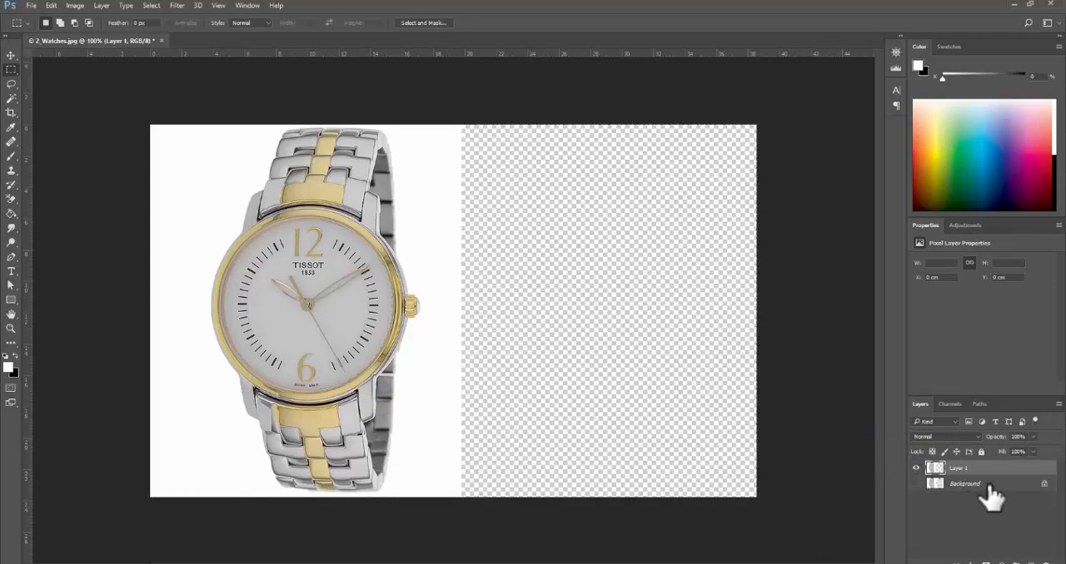
pyautogui.click(922, 488)
pyautogui.click(916, 484)
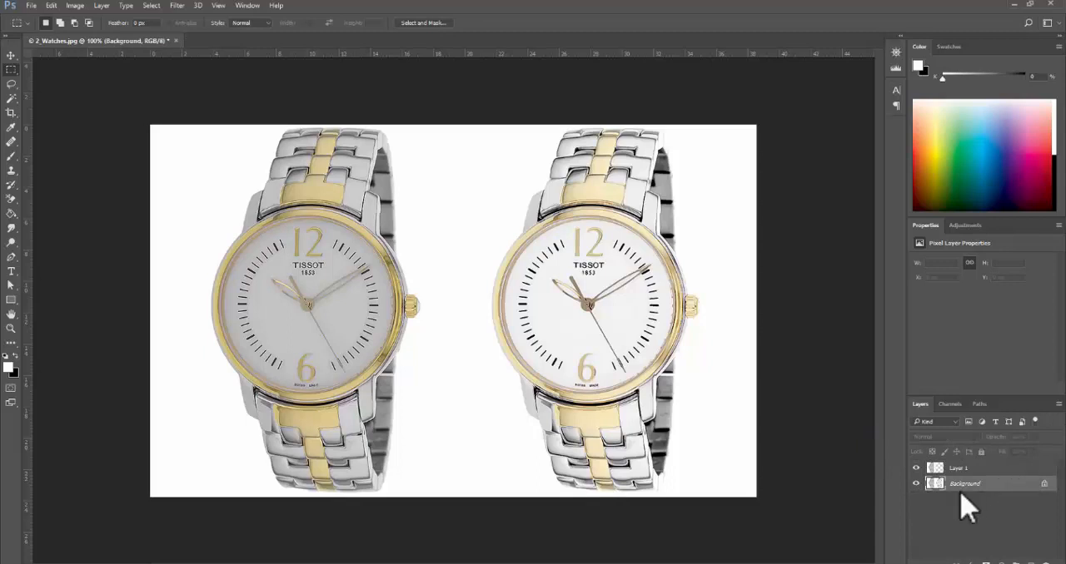
# - Add a Levels adjustment above Layer 1 and lower its white input level to 194
pyautogui.click(985, 468)
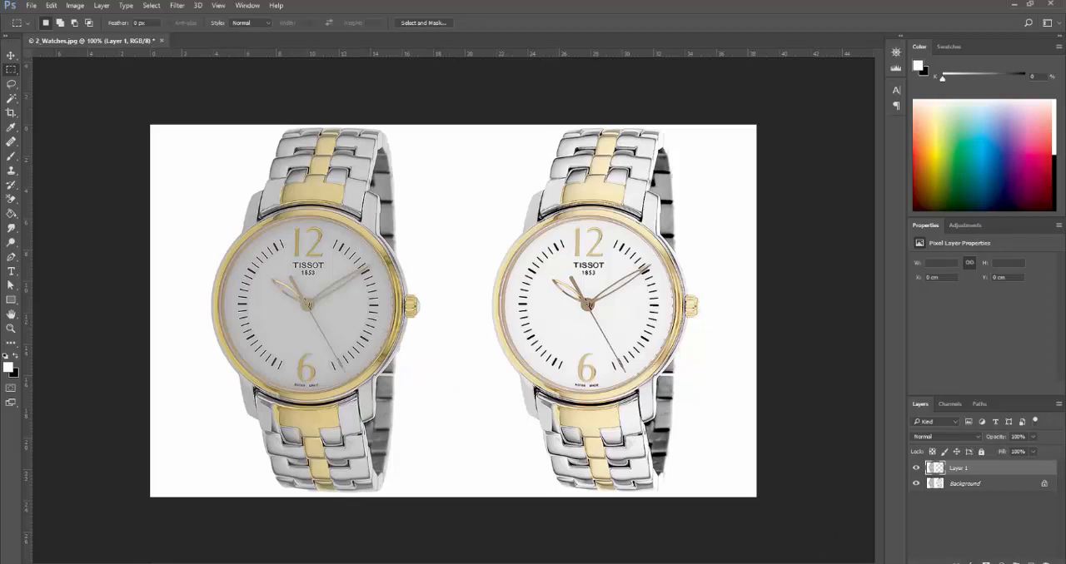
pyautogui.click(996, 559)
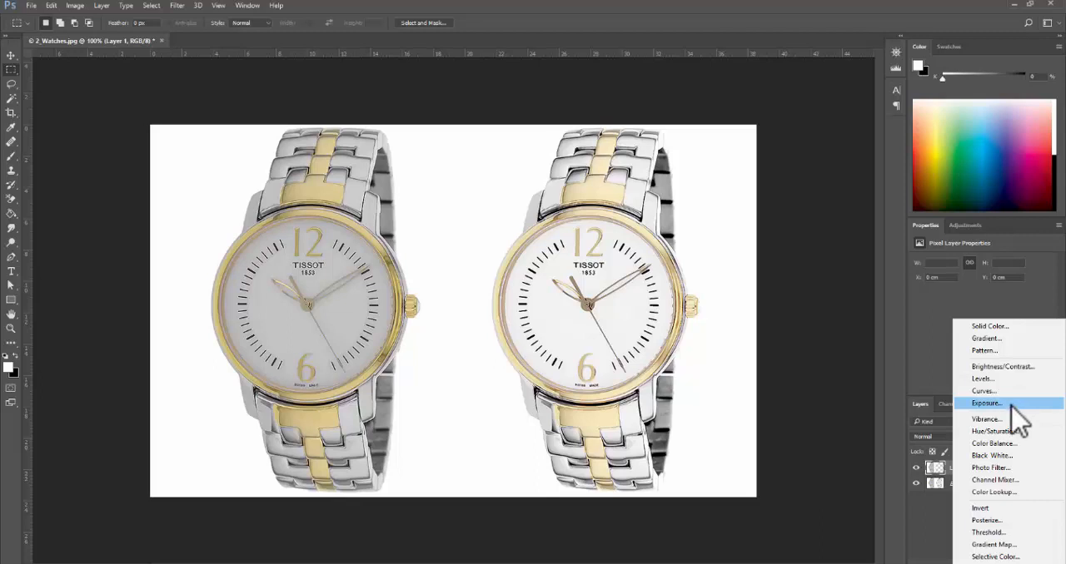
pyautogui.click(983, 379)
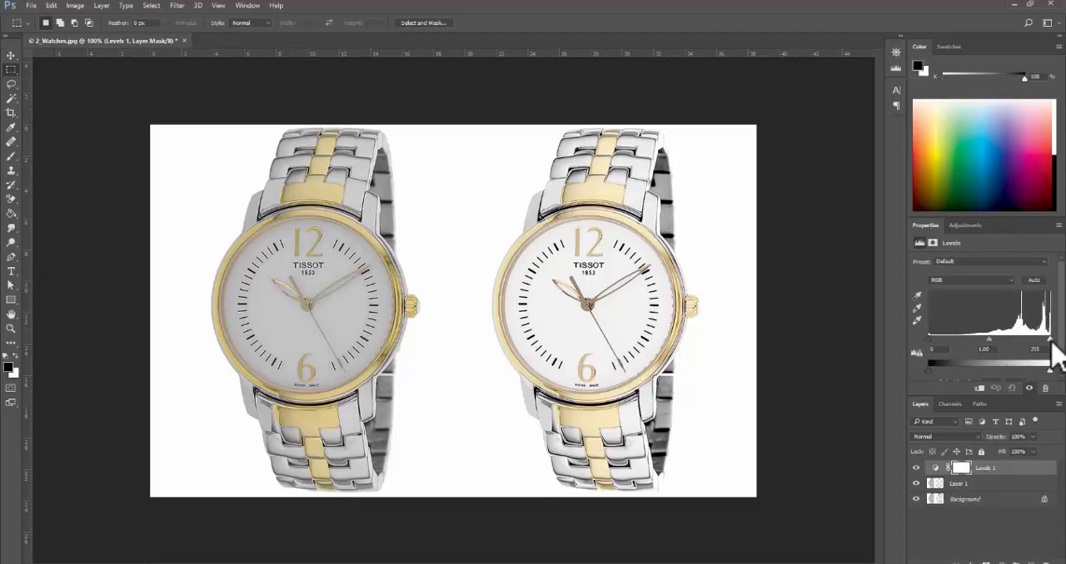
pyautogui.moveTo(1047, 341); pyautogui.dragTo(1022, 343)
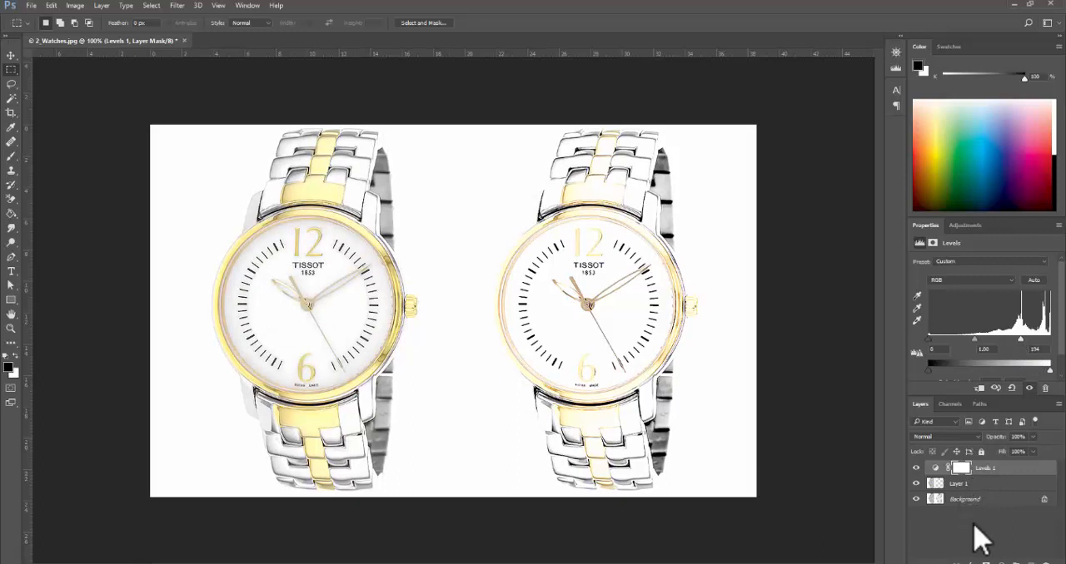
# - Clip the Levels 1 adjustment to Layer 1 and toggle its visibility to compare the darker watch before and after
pyautogui.click(915, 500)
pyautogui.click(916, 500)
pyautogui.click(916, 483)
pyautogui.moveTo(1044, 468)
pyautogui.mouseDown()
pyautogui.moveTo(1020, 469)
pyautogui.moveTo(1038, 466)
pyautogui.mouseUp()
pyautogui.hotkey('ctrl', 'alt', 'g')
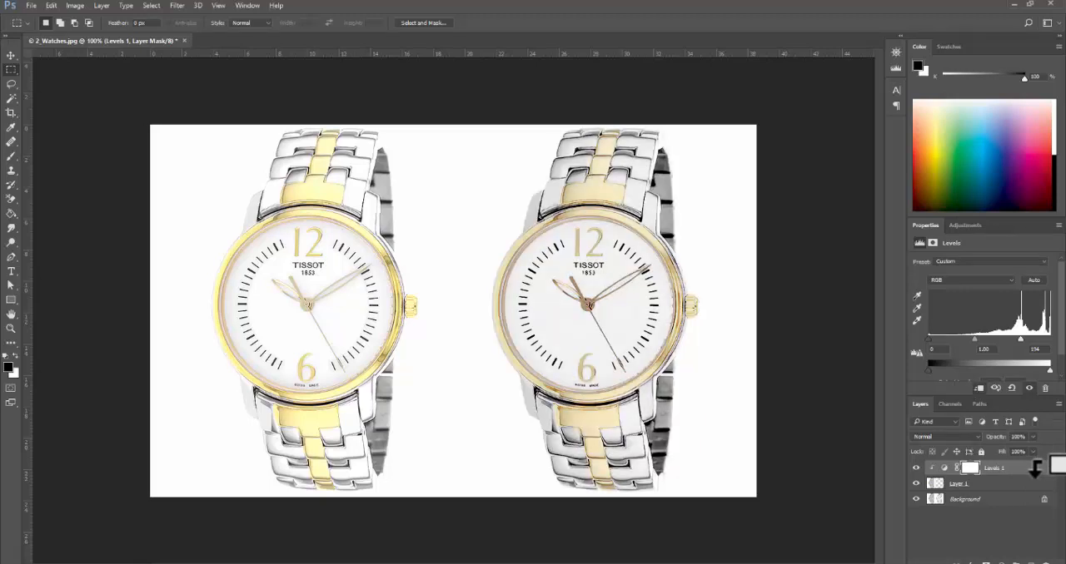
pyautogui.moveTo(1035, 471); pyautogui.dragTo(970, 489)
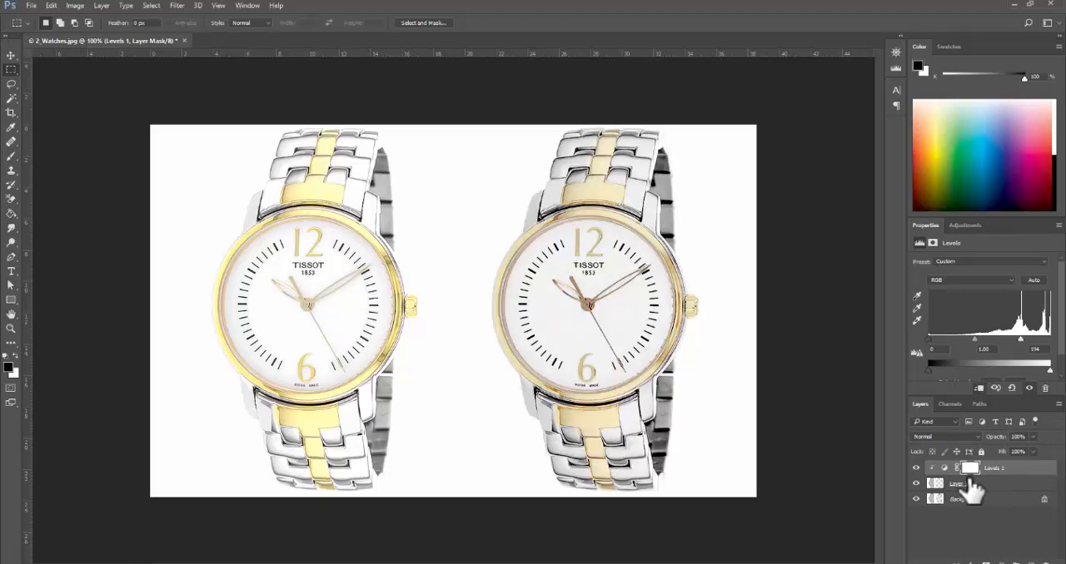
pyautogui.click(916, 469)
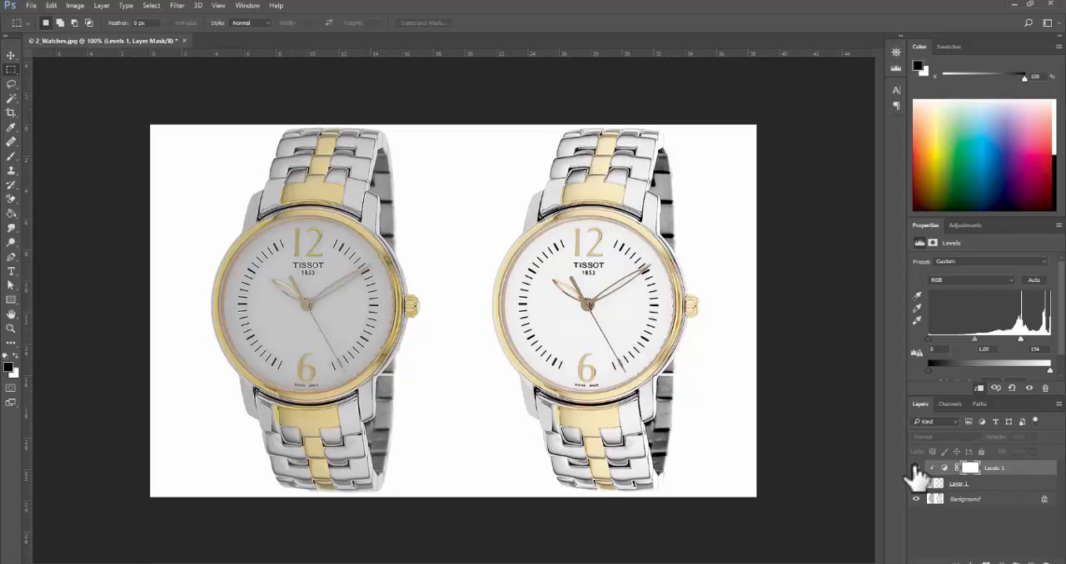
pyautogui.click(916, 469)
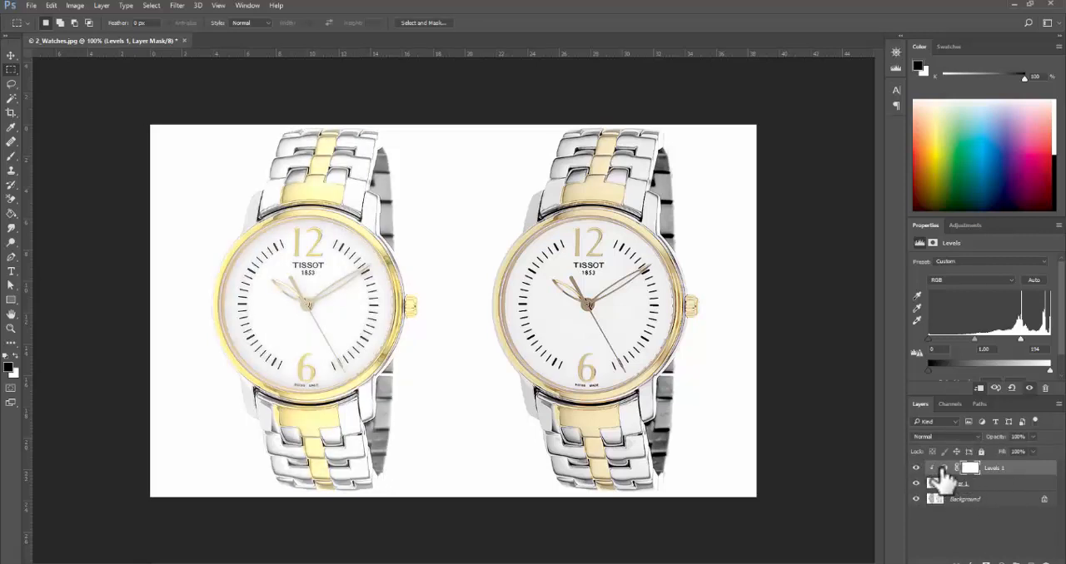
# - Release the Levels 1 clipping mask and clip it back to Layer 1 to compare its effect on both watches
pyautogui.click(995, 472)
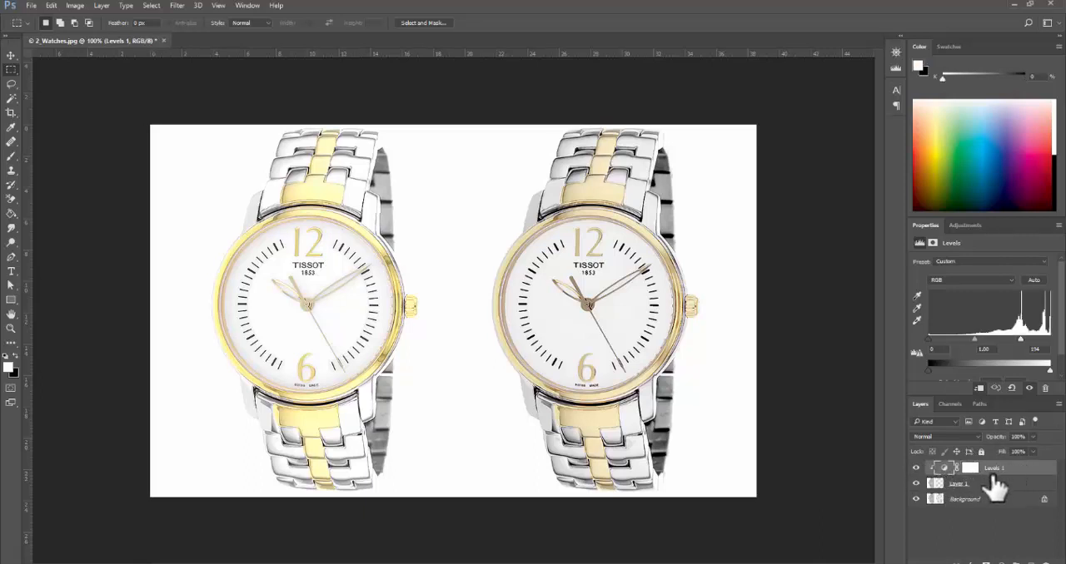
pyautogui.keyDown('alt'); pyautogui.click(993, 477); pyautogui.keyUp('alt')
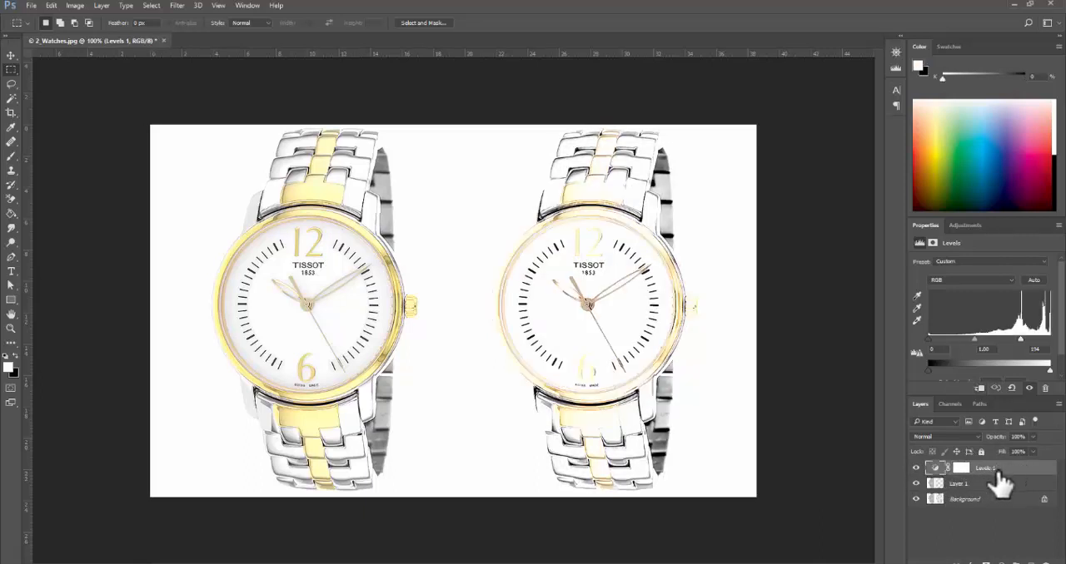
pyautogui.keyDown('alt'); pyautogui.click(1008, 476); pyautogui.keyUp('alt')
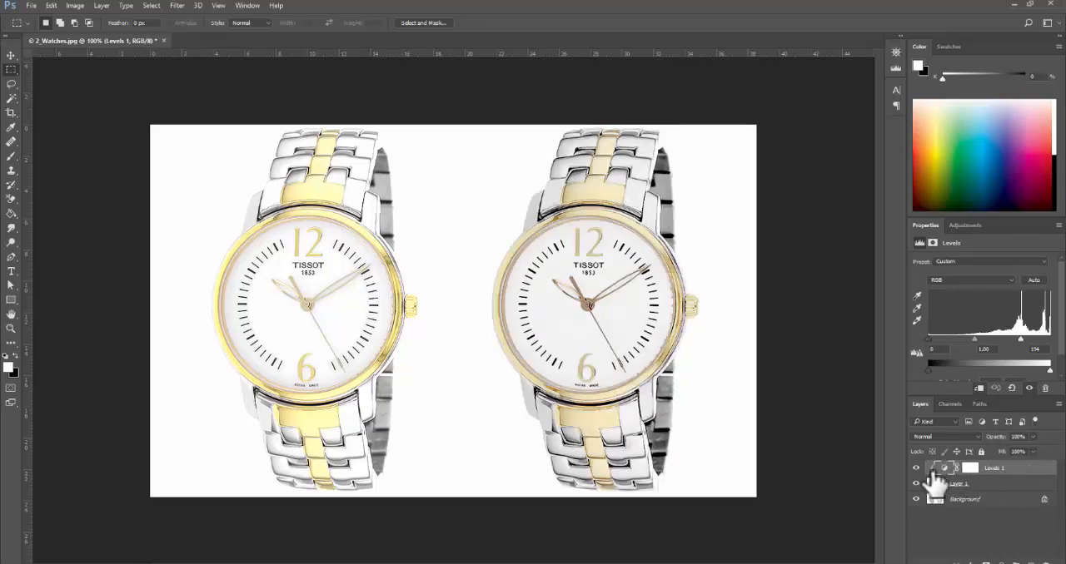
pyautogui.moveTo(934, 467)
pyautogui.mouseDown()
pyautogui.moveTo(1022, 488)
pyautogui.moveTo(1020, 462)
pyautogui.moveTo(939, 481)
pyautogui.mouseUp()
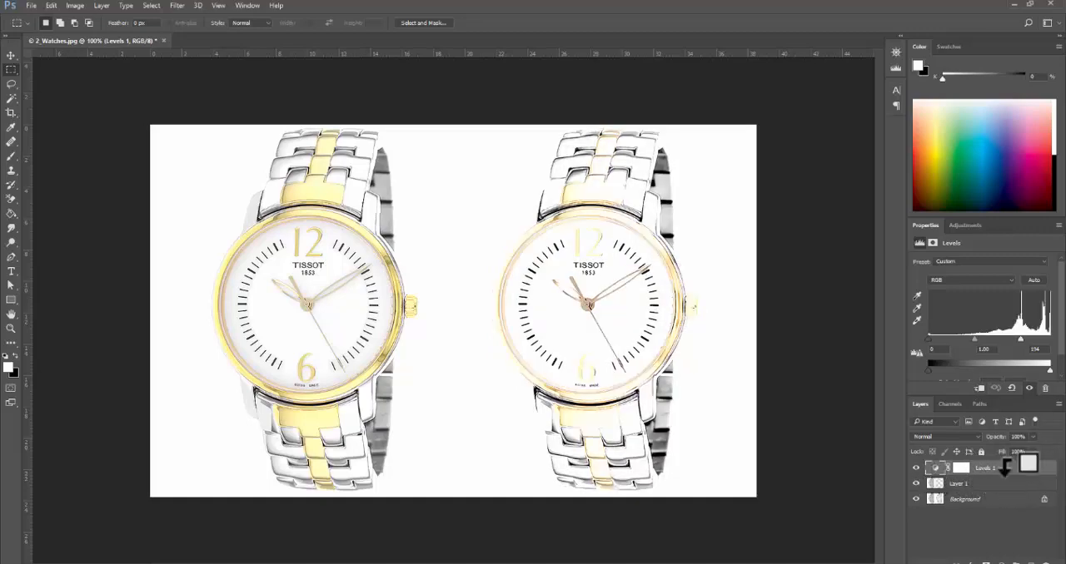
pyautogui.keyDown('alt'); pyautogui.click(936, 476); pyautogui.keyUp('alt')
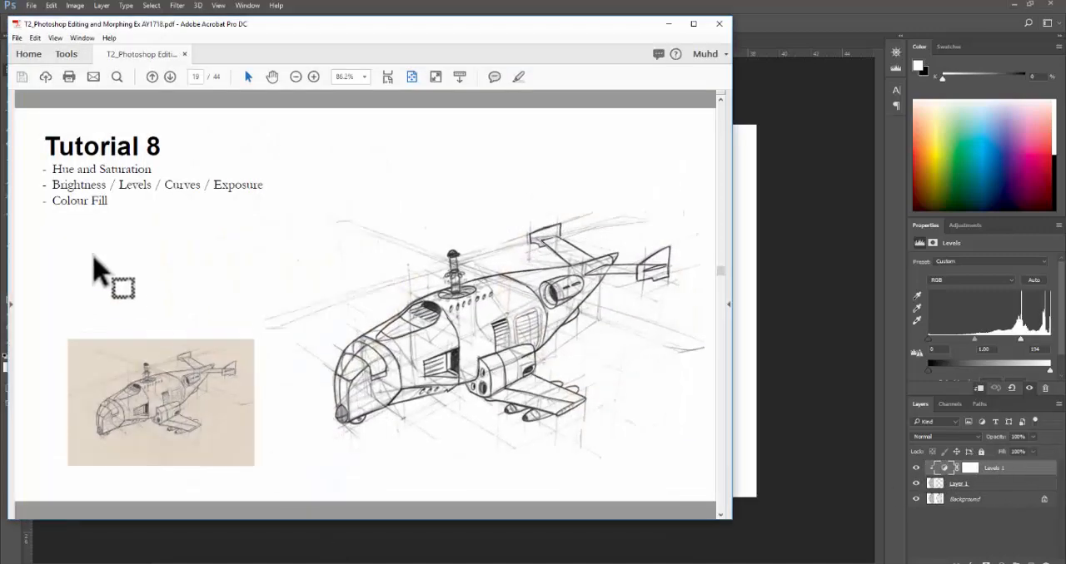
# - Consult the Tutorial 9 page of the exercise PDF in Acrobat, then return to Photoshop
pyautogui.scroll(-1, 251, 208)
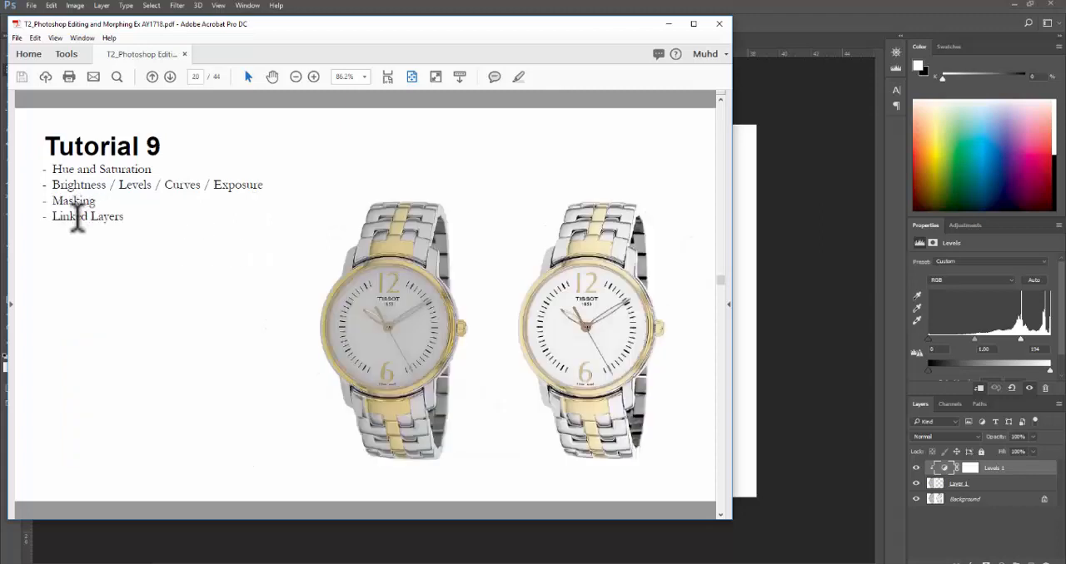
pyautogui.click(812, 26)
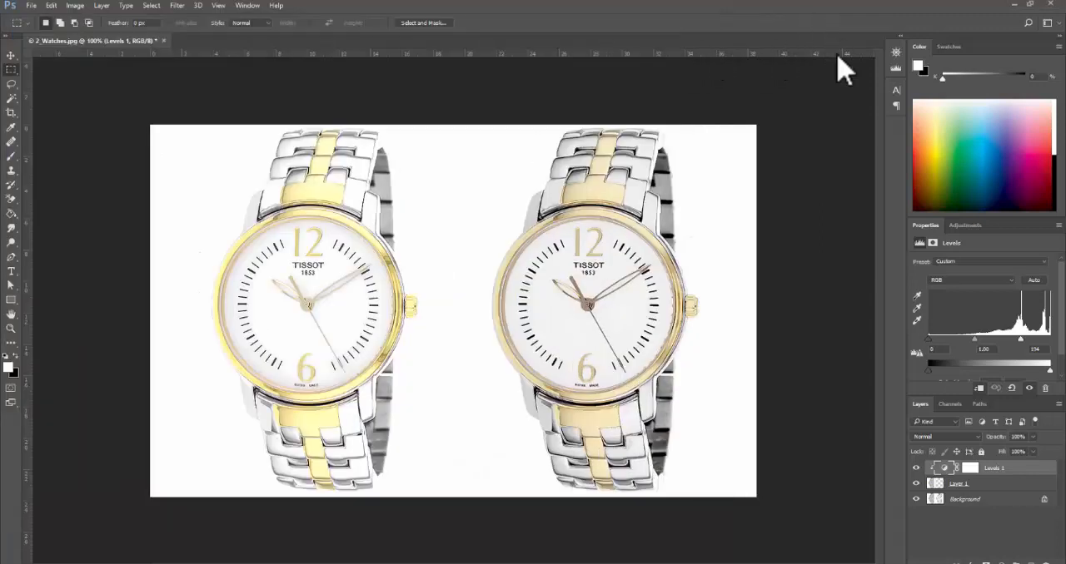
# - Examine the layer mask properties and the Levels settings of the Levels 1 adjustment in turn
pyautogui.click(971, 469)
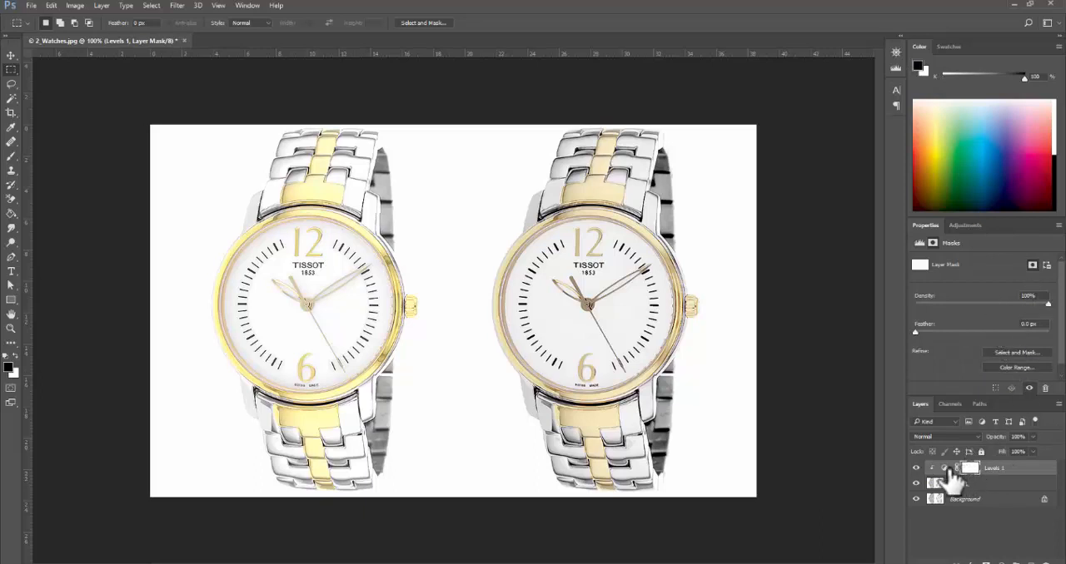
pyautogui.click(944, 469)
pyautogui.click(971, 468)
pyautogui.click(944, 468)
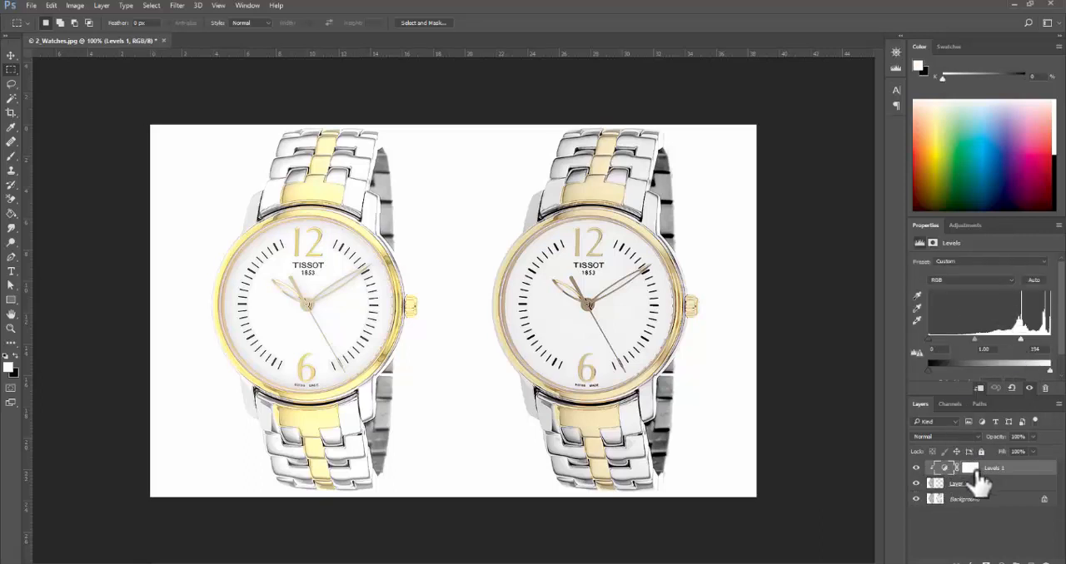
# - Delete the layer mask of the Levels 1 adjustment and toggle the layer's visibility to compare the result
pyautogui.click(970, 469)
pyautogui.moveTo(972, 473); pyautogui.dragTo(1045, 560)
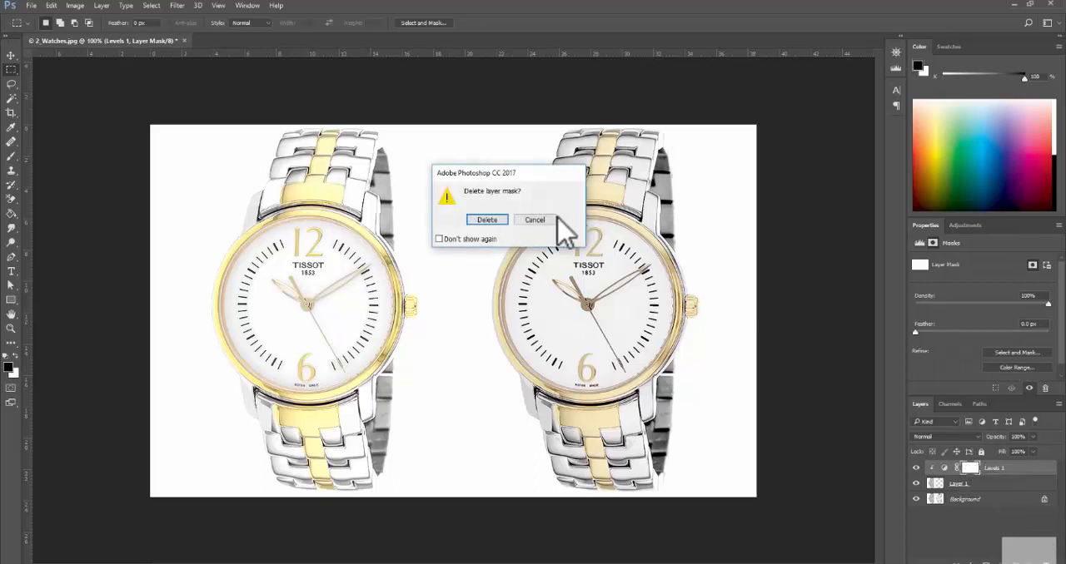
pyautogui.click(486, 230)
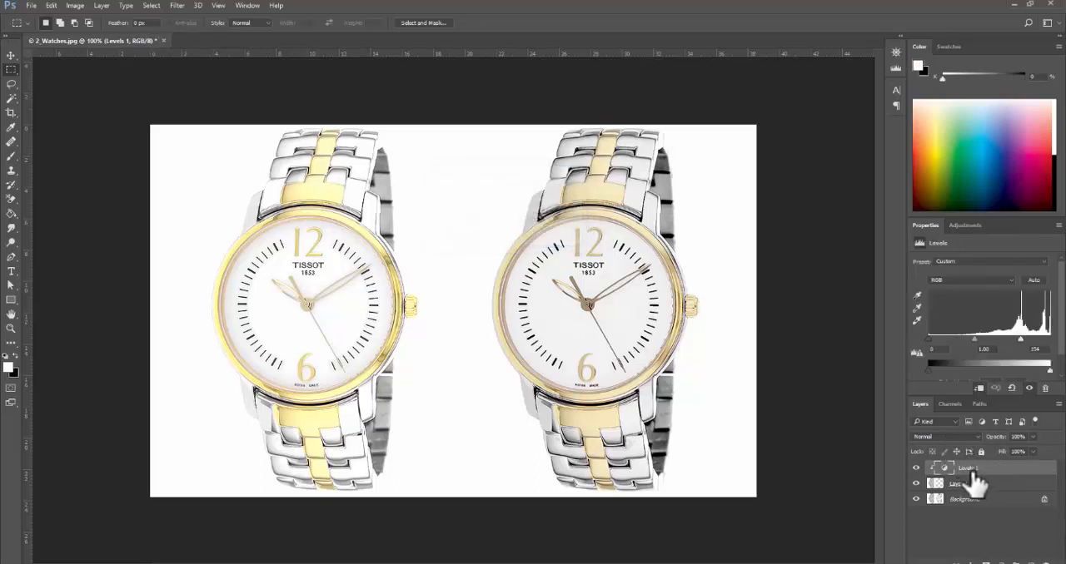
pyautogui.click(916, 469)
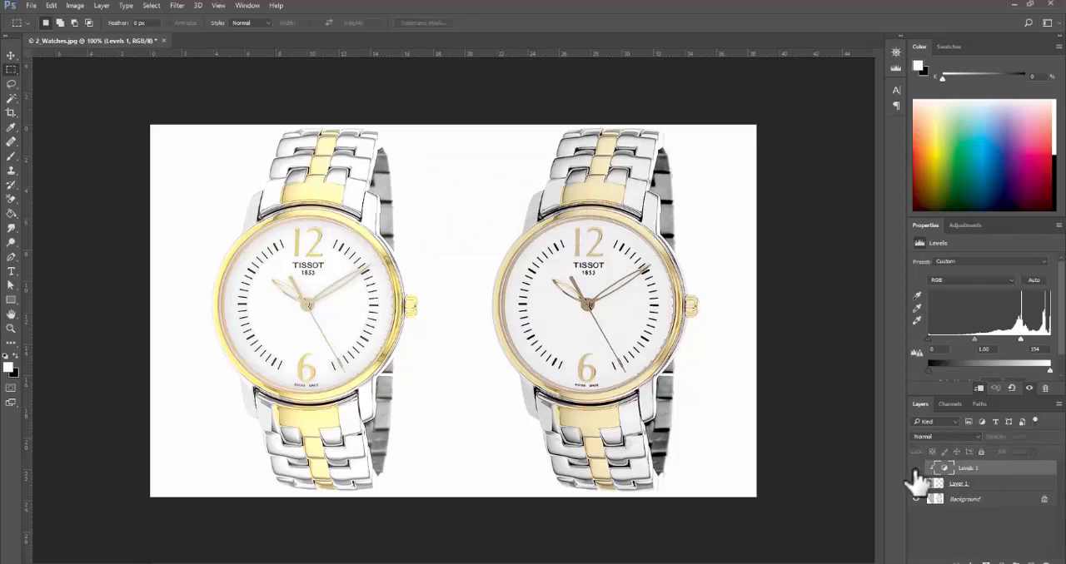
pyautogui.click(916, 469)
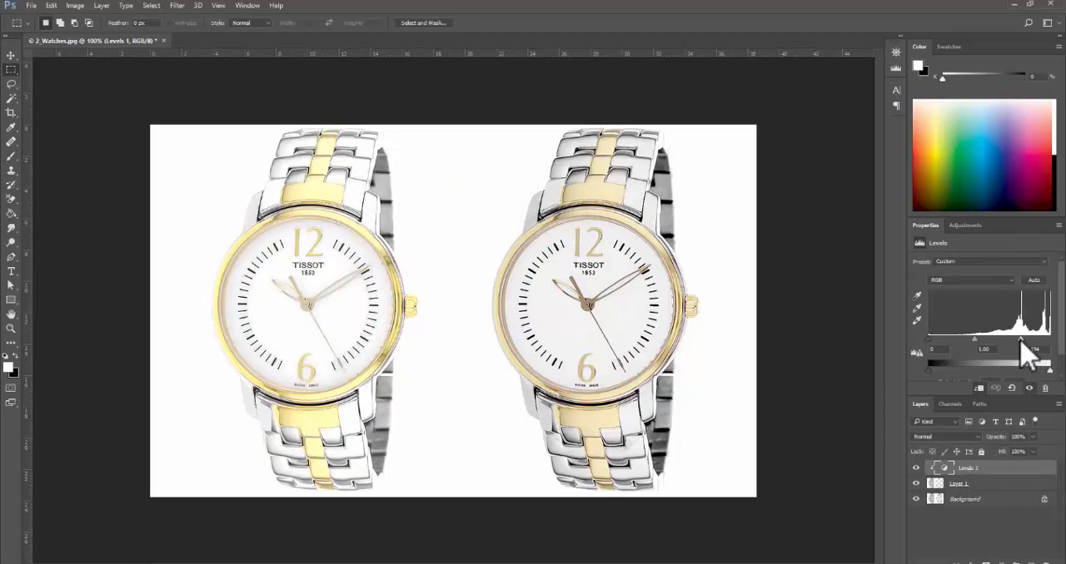
# - Adjust the Levels 1 input values to about 10 for shadows, 1.15 for midtones and 218 for highlights
pyautogui.moveTo(1020, 339); pyautogui.dragTo(1034, 339)
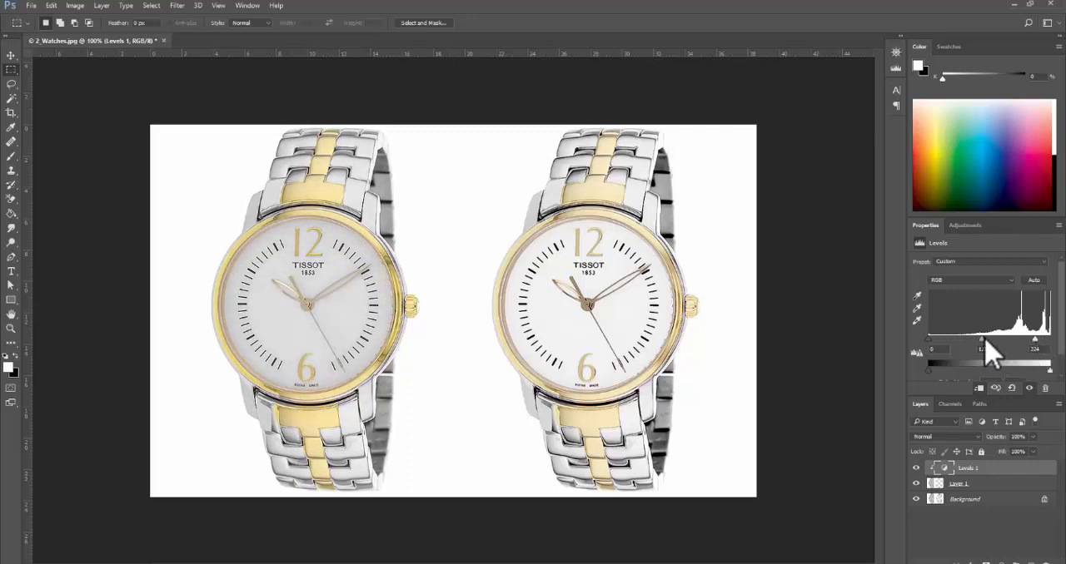
pyautogui.moveTo(982, 339); pyautogui.dragTo(984, 343)
pyautogui.moveTo(933, 342); pyautogui.dragTo(937, 343)
pyautogui.moveTo(979, 340); pyautogui.dragTo(985, 340)
pyautogui.moveTo(1037, 337); pyautogui.dragTo(1030, 340)
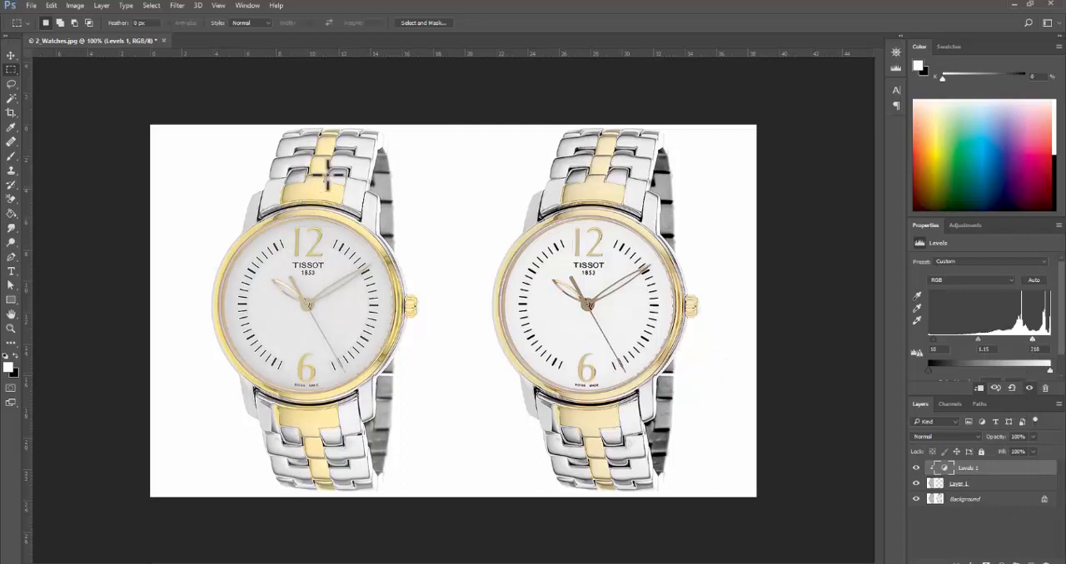
# - Apply a Hue/Saturation adjustment directly to Layer 1, lowering the saturation slightly and fine-tuning the hue
pyautogui.click(1003, 486)
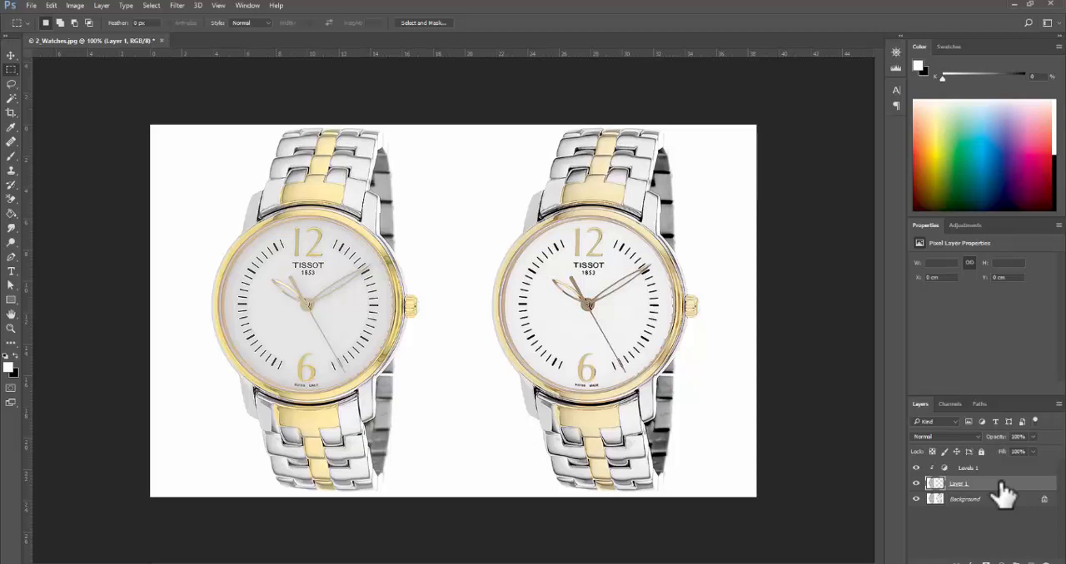
pyautogui.hotkey('ctrl', 'u')
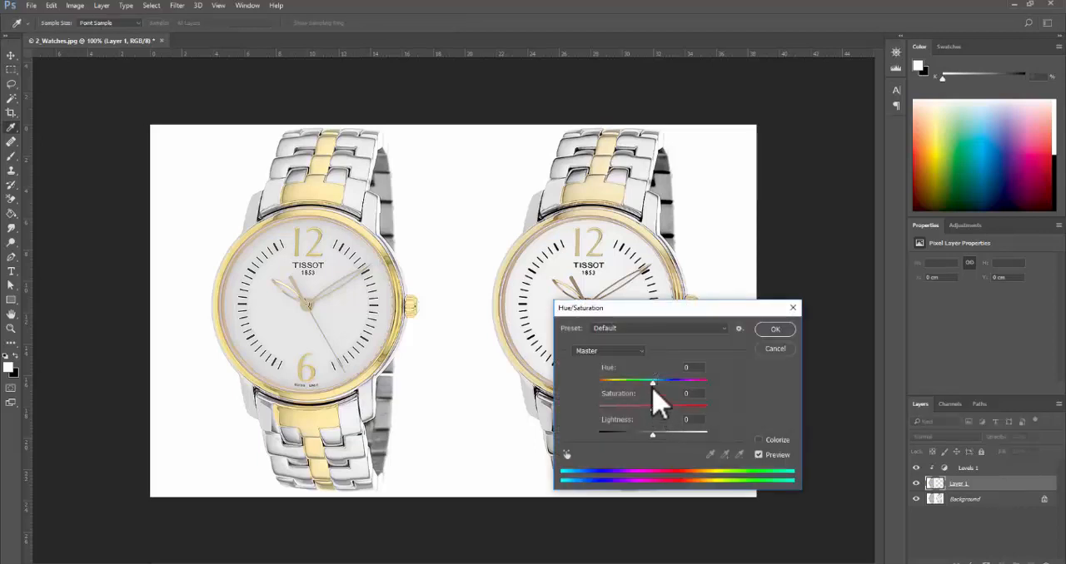
pyautogui.moveTo(653, 383); pyautogui.dragTo(649, 383)
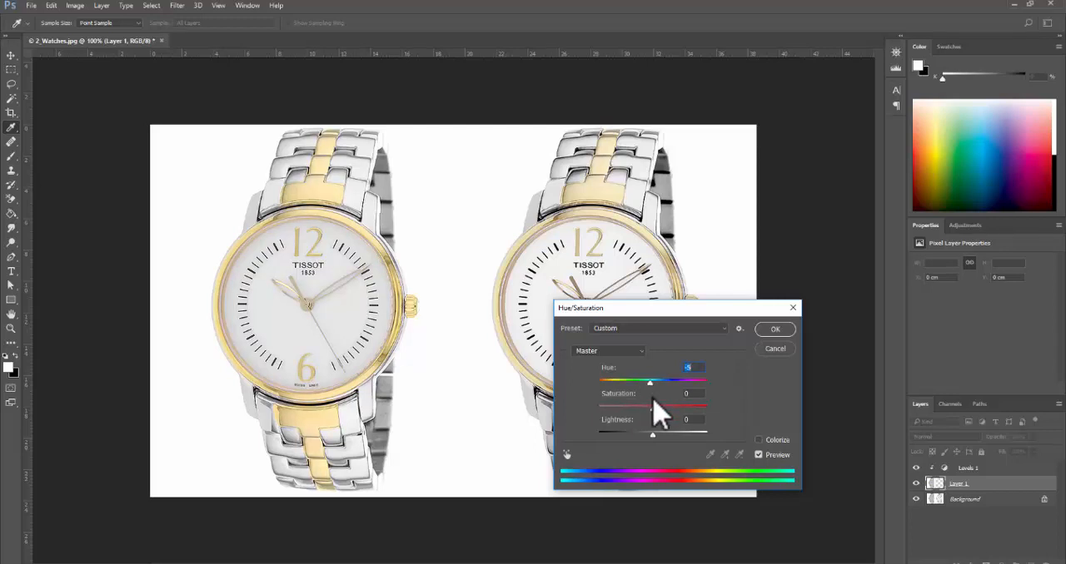
pyautogui.moveTo(649, 410); pyautogui.dragTo(639, 410)
pyautogui.moveTo(651, 386); pyautogui.dragTo(650, 385)
pyautogui.moveTo(651, 385); pyautogui.dragTo(653, 385)
pyautogui.click(780, 331)
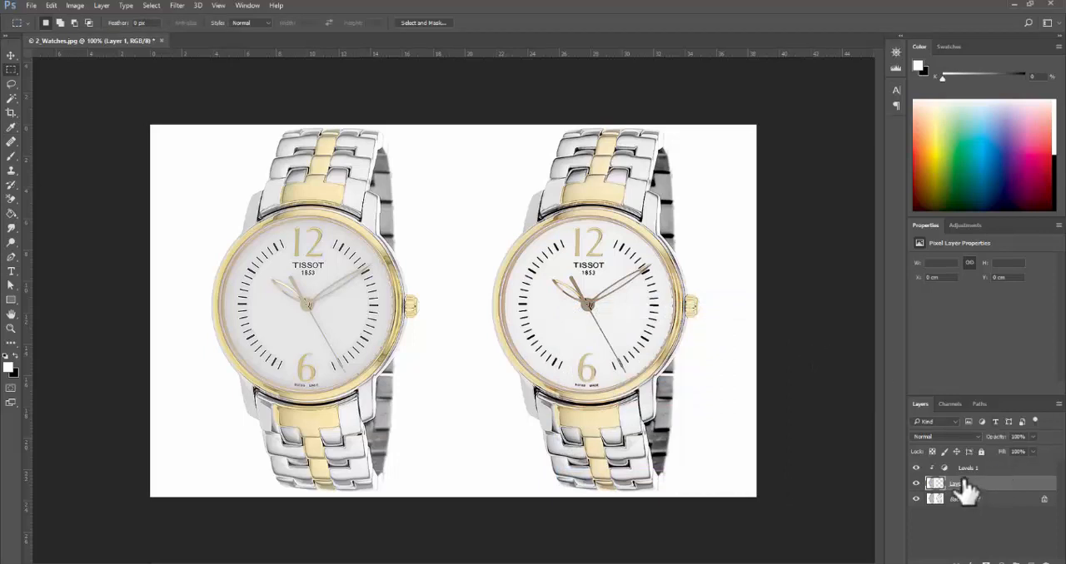
# - Try a Curves adjustment layer above Layer 1 with the curve pulled slightly down, and delete it
pyautogui.click(1016, 559)
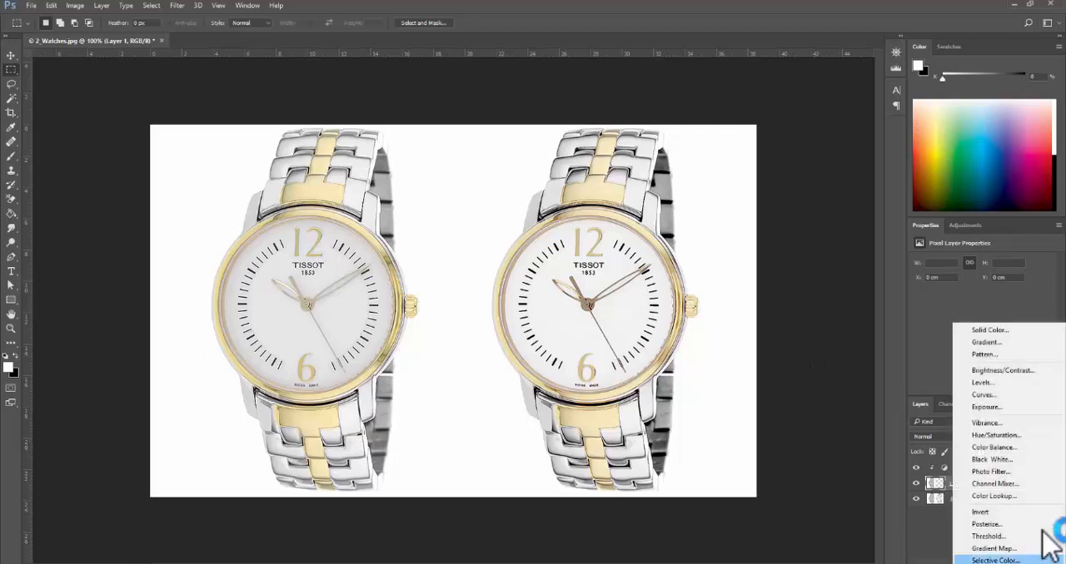
pyautogui.click(1020, 396)
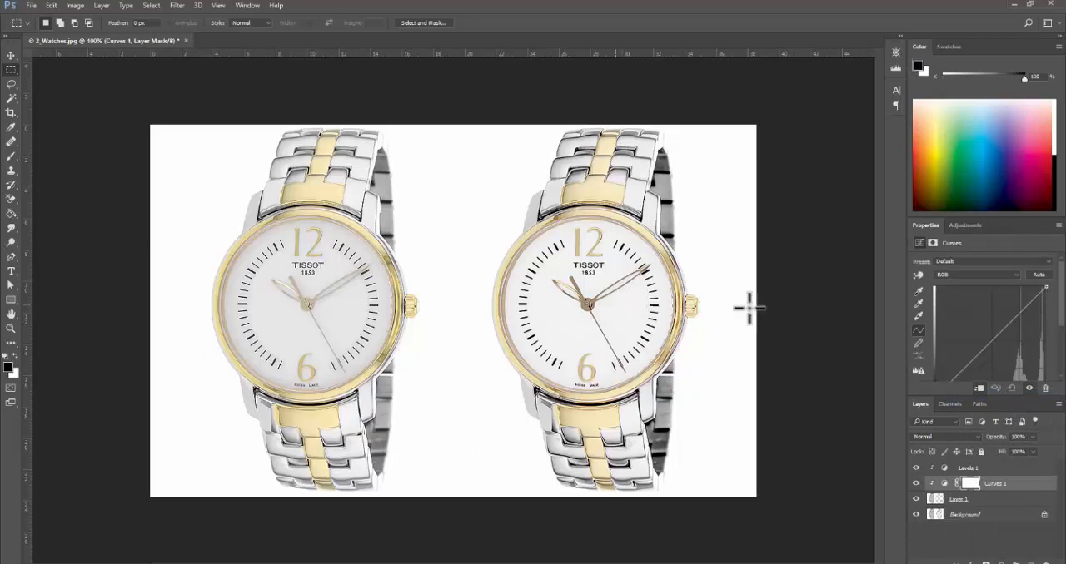
pyautogui.moveTo(1021, 313)
pyautogui.mouseDown()
pyautogui.moveTo(998, 343)
pyautogui.moveTo(1009, 308)
pyautogui.moveTo(1015, 322)
pyautogui.mouseUp()
pyautogui.moveTo(1010, 487); pyautogui.dragTo(1039, 559)
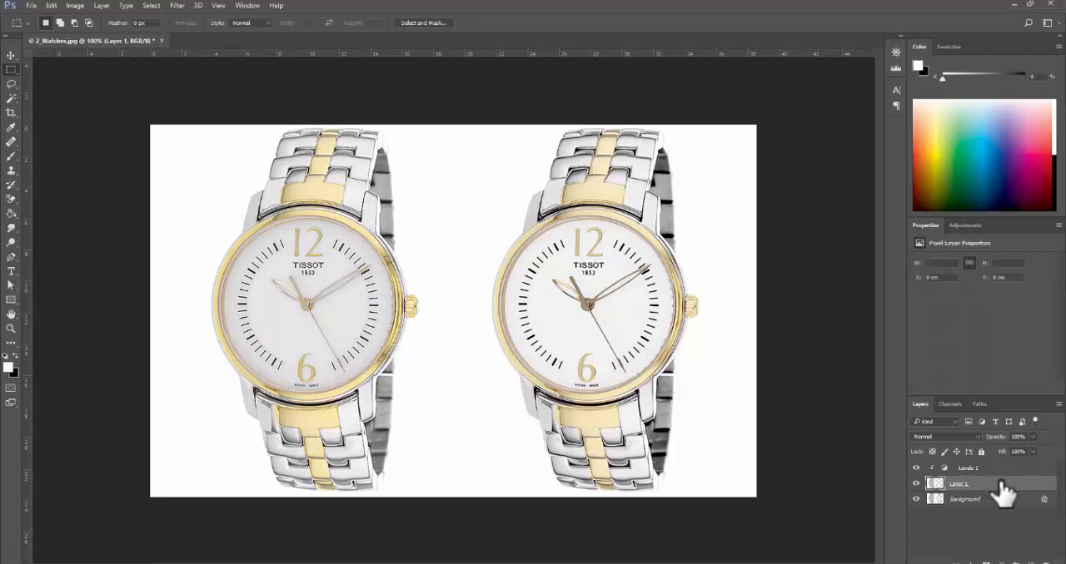
# - Try an Exposure adjustment layer above Layer 1 with offset -0.0375 and slightly raised exposure, and delete it
pyautogui.click(999, 560)
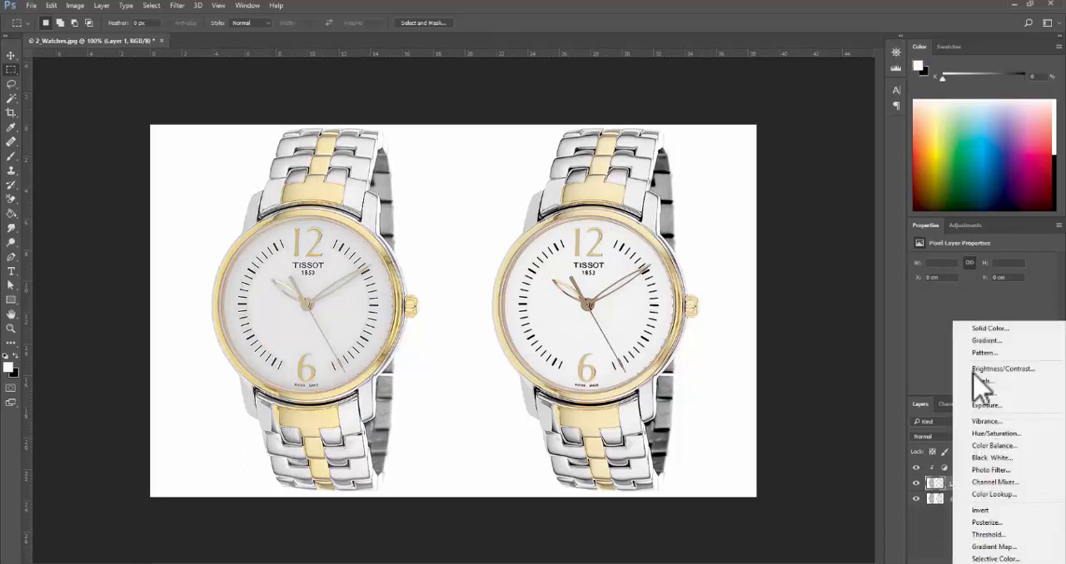
pyautogui.click(1000, 406)
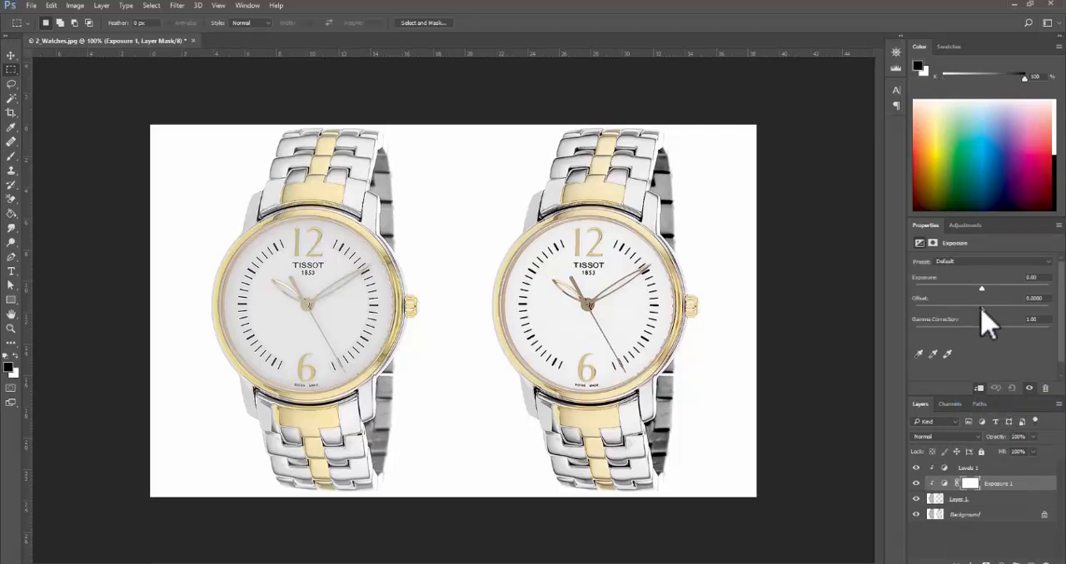
pyautogui.moveTo(981, 310); pyautogui.dragTo(976, 311)
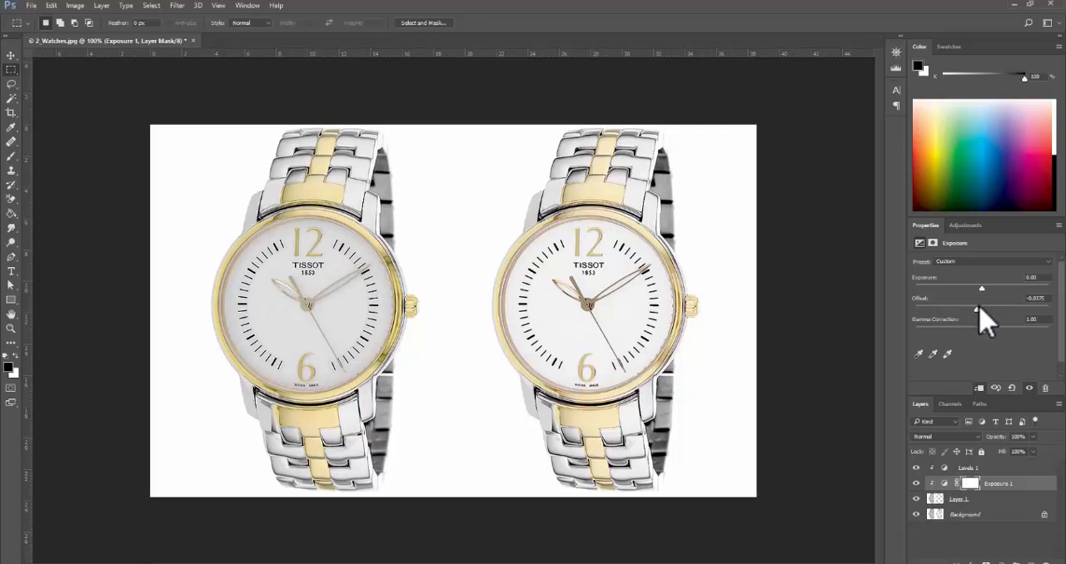
pyautogui.moveTo(981, 289); pyautogui.dragTo(984, 289)
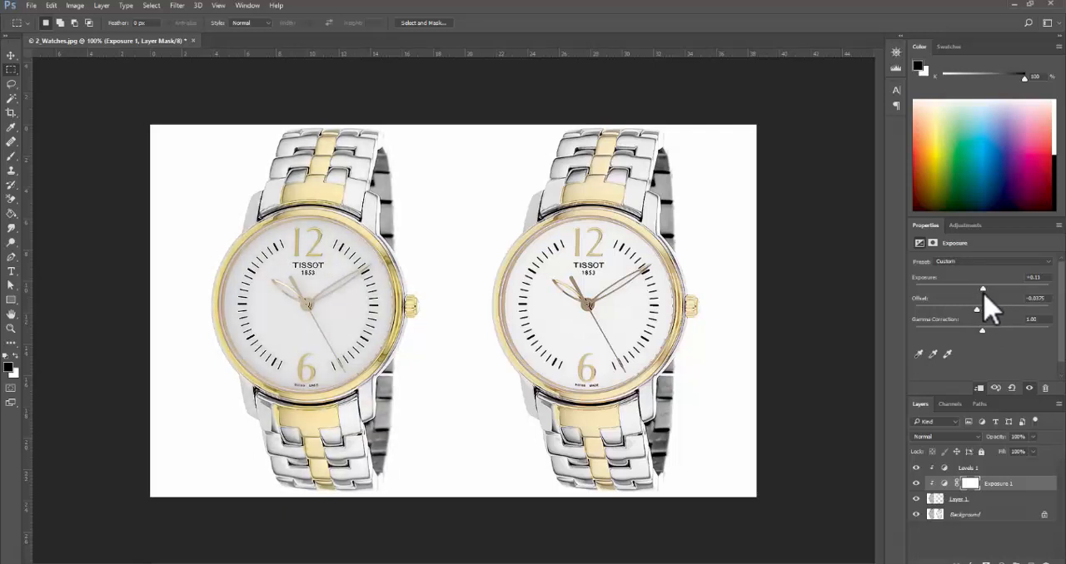
pyautogui.moveTo(1004, 483); pyautogui.dragTo(1047, 562)
# - Fine-tune the Levels 1 adjustment, setting the highlight input to about 216 and darkening the midtones slightly
pyautogui.click(973, 468)
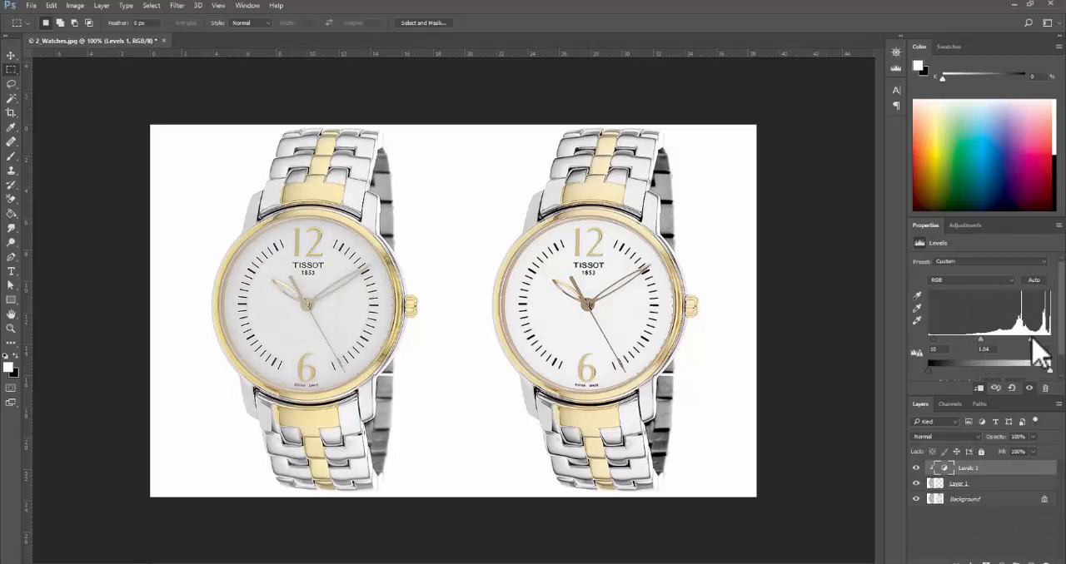
pyautogui.moveTo(1032, 341)
pyautogui.mouseDown()
pyautogui.moveTo(1022, 340)
pyautogui.moveTo(1032, 342)
pyautogui.mouseUp()
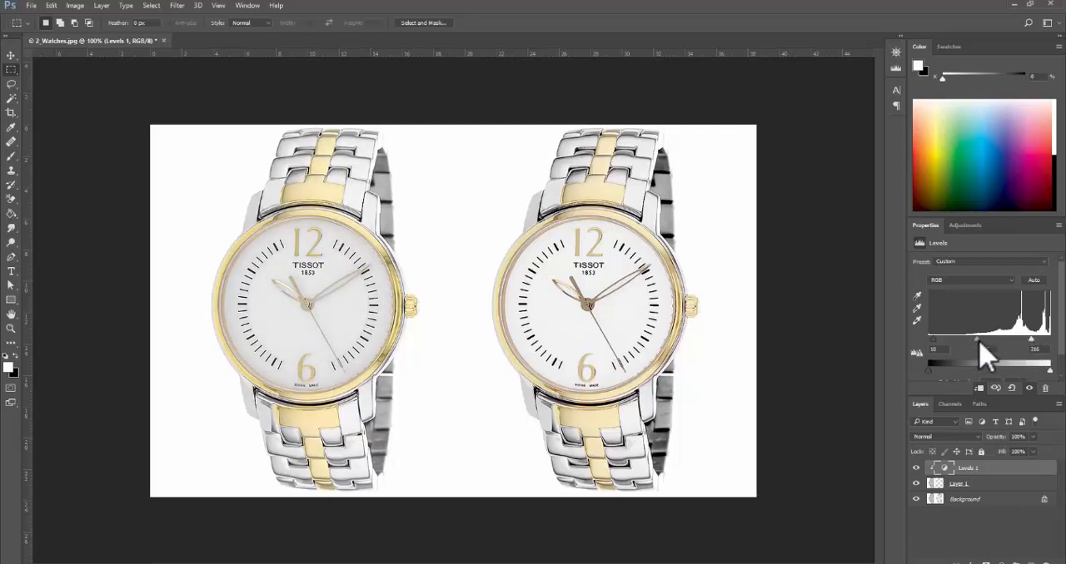
pyautogui.moveTo(978, 342); pyautogui.dragTo(982, 342)
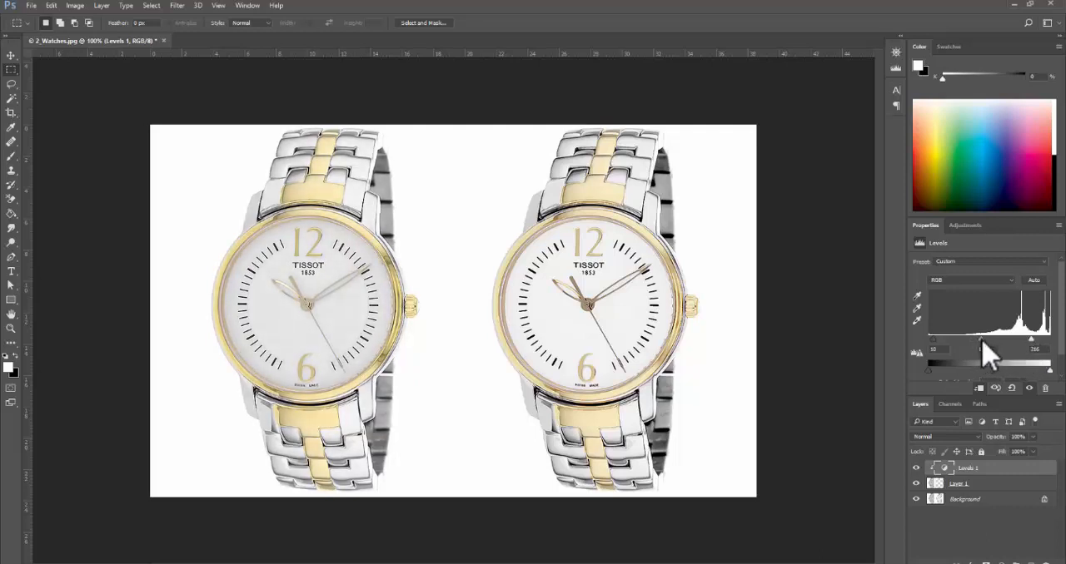
# - Apply a Hue/Saturation adjustment to Layer 1 with the hue shifted to about -3
pyautogui.click(961, 485)
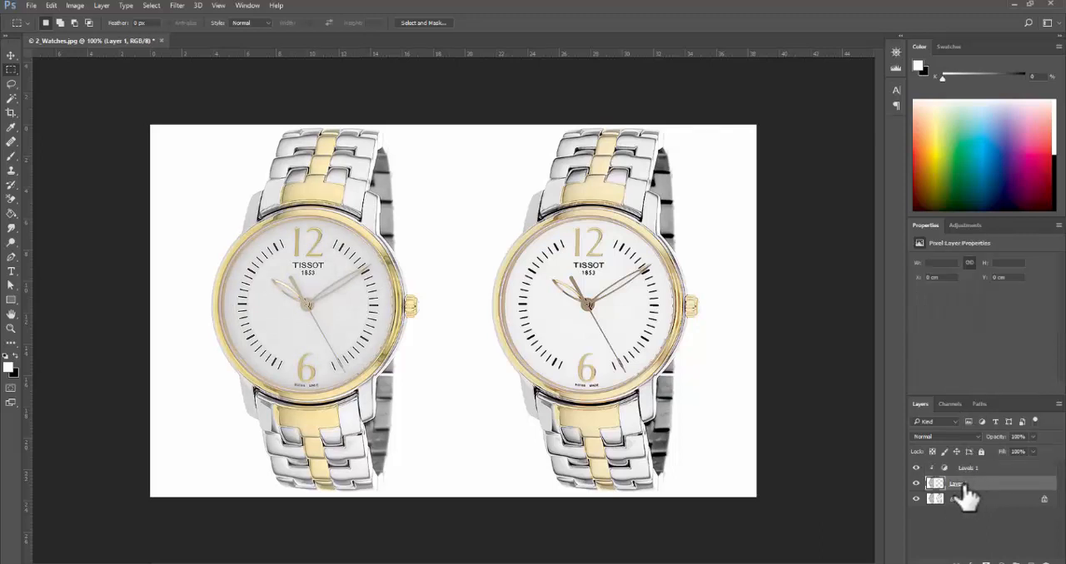
pyautogui.hotkey('ctrl', 'u')
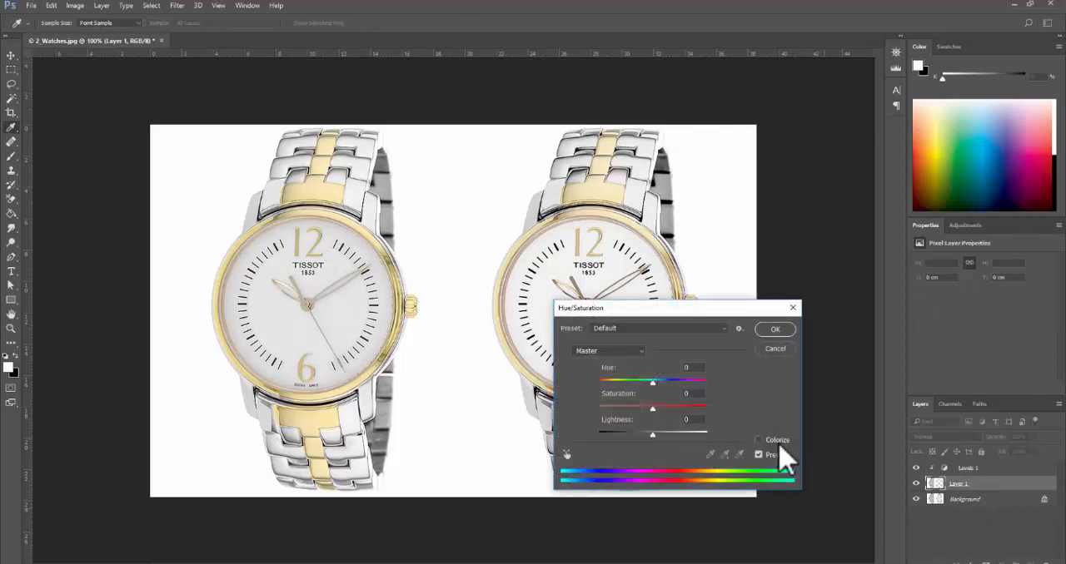
pyautogui.moveTo(697, 303); pyautogui.dragTo(857, 213)
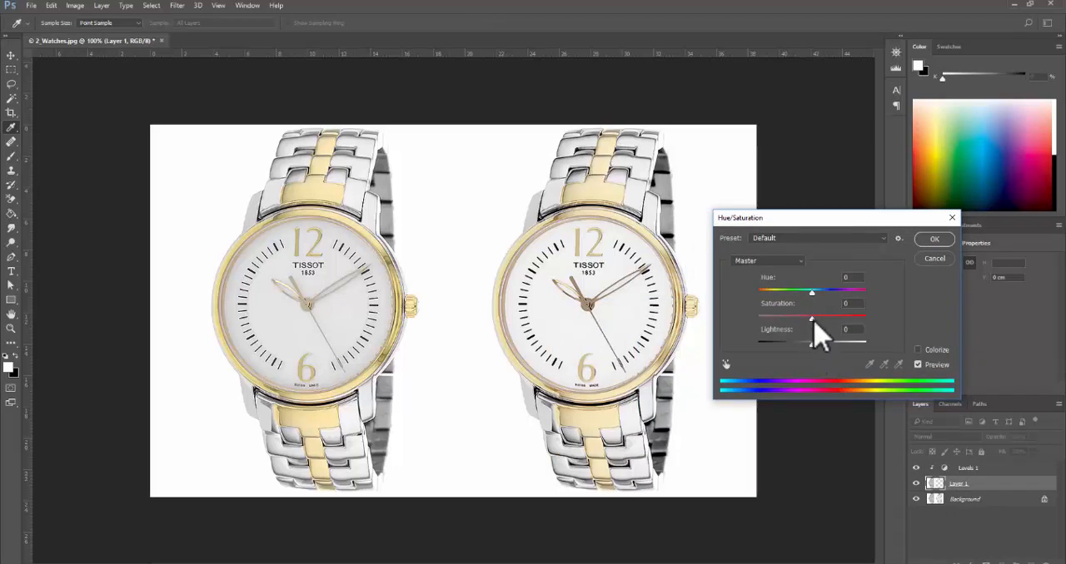
pyautogui.moveTo(812, 293); pyautogui.dragTo(811, 298)
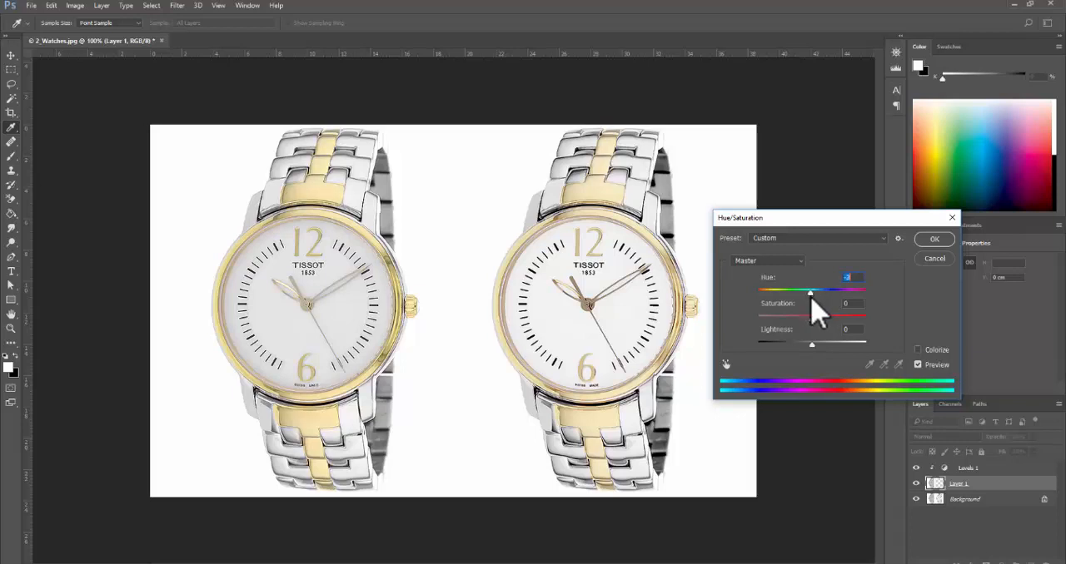
pyautogui.click(934, 239)
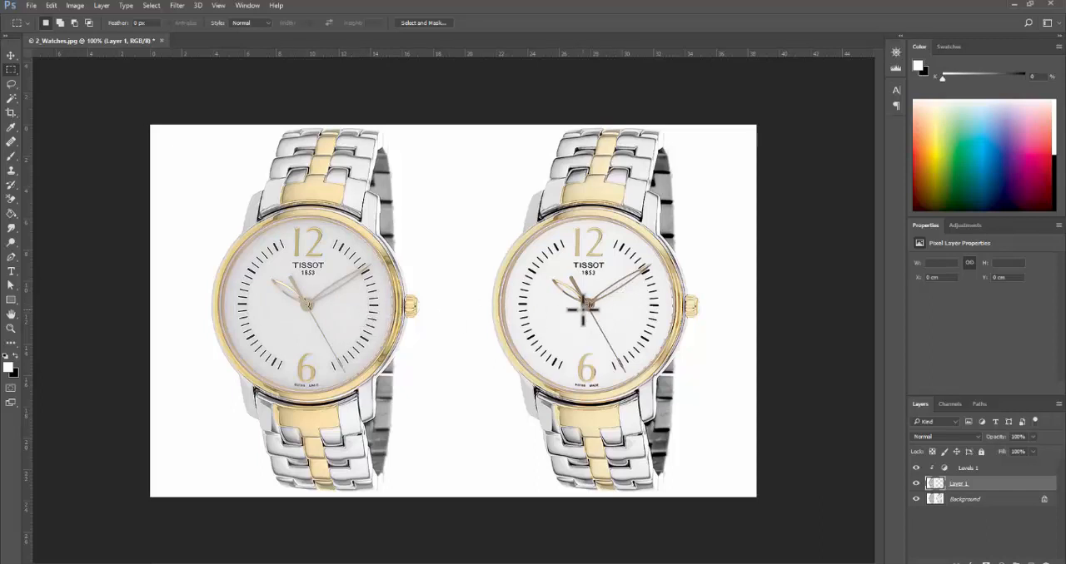
# - Draw an elliptical selection around the duller watch's dial and shift it to line up with the dial
pyautogui.rightClick(11, 69)
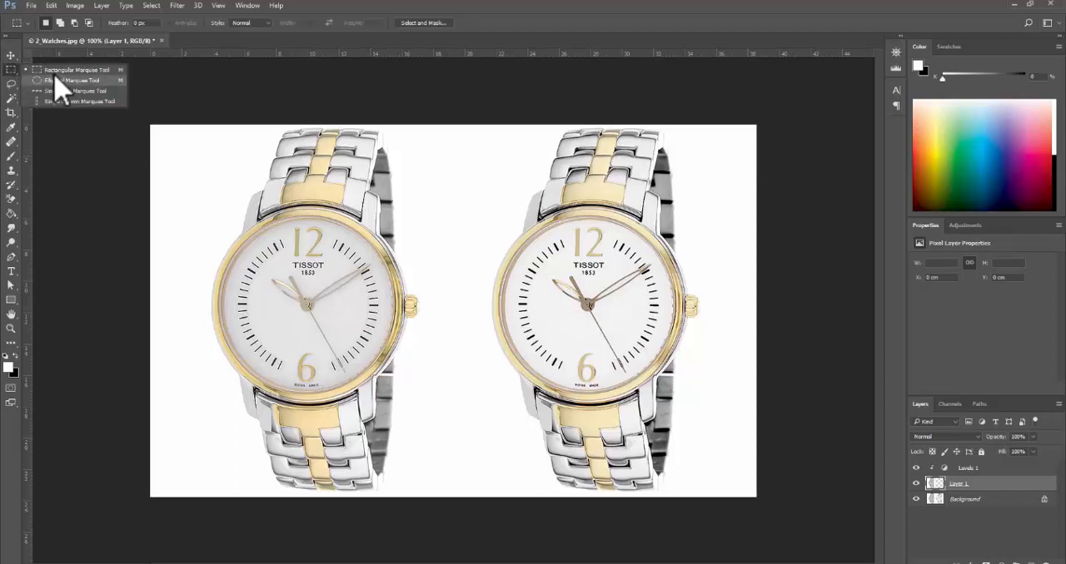
pyautogui.click(60, 81)
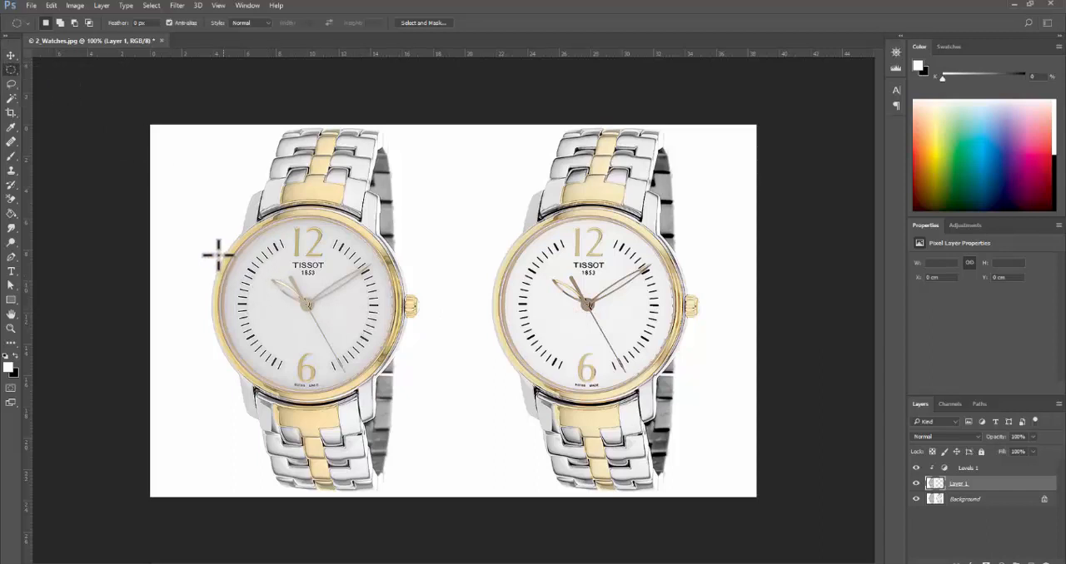
pyautogui.moveTo(219, 222); pyautogui.dragTo(415, 389)
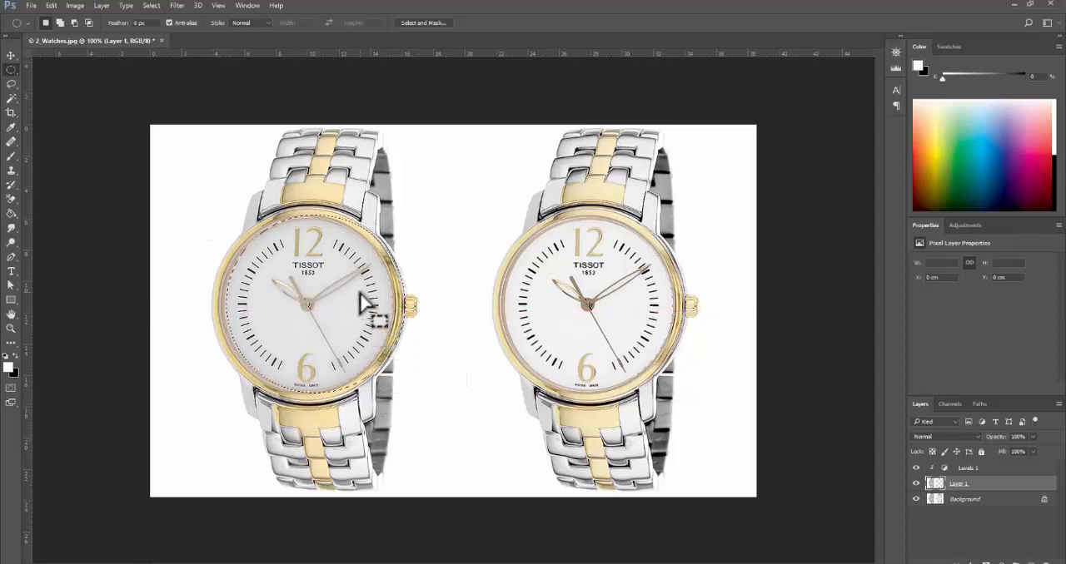
pyautogui.moveTo(360, 292); pyautogui.dragTo(315, 282)
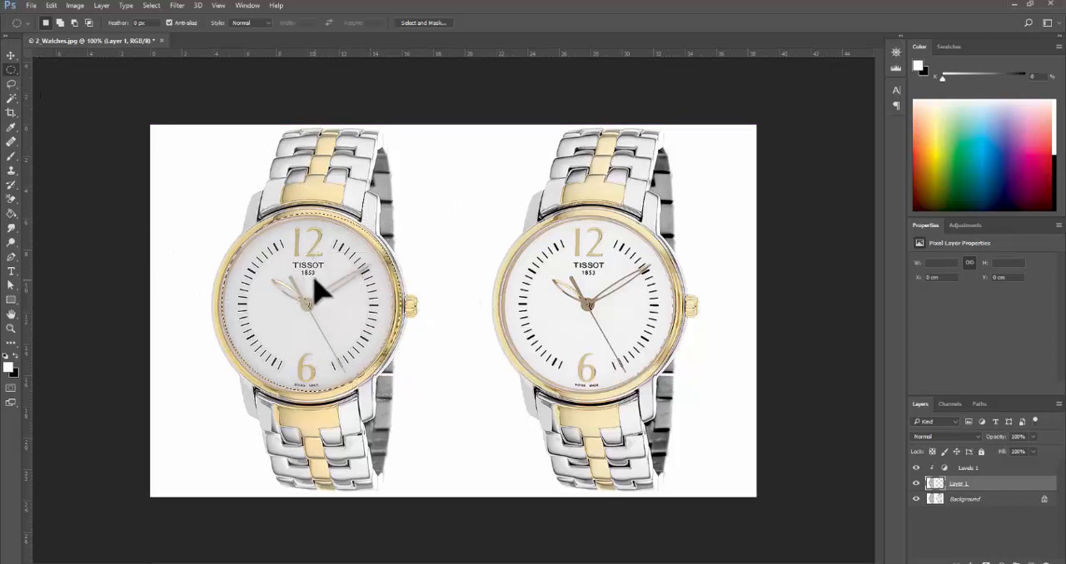
# - Try scaling the selected dial down to about 68% with Free Transform
pyautogui.hotkey('ctrl', 't')
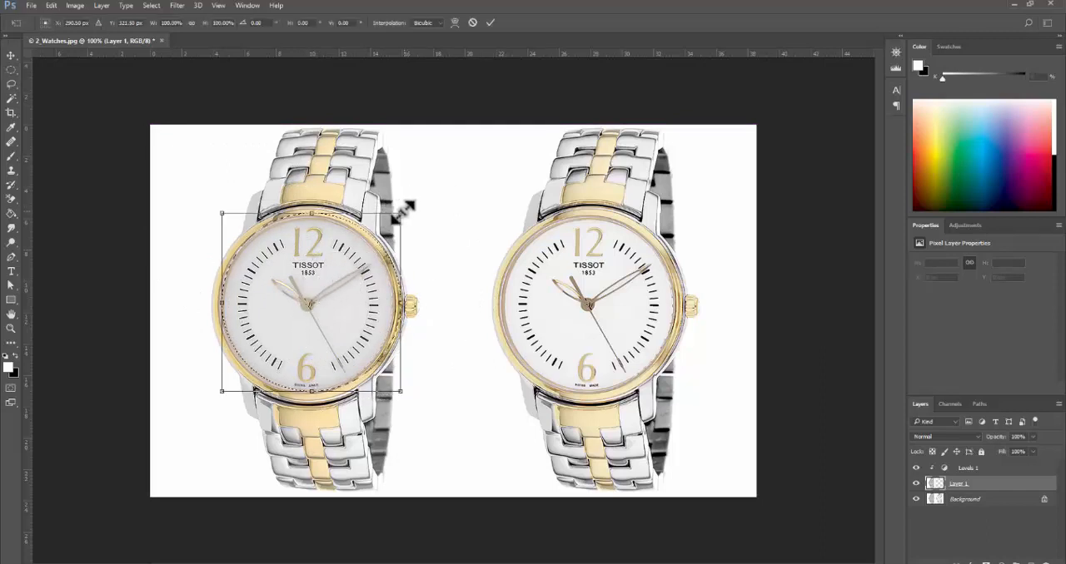
pyautogui.moveTo(403, 211); pyautogui.dragTo(348, 269)
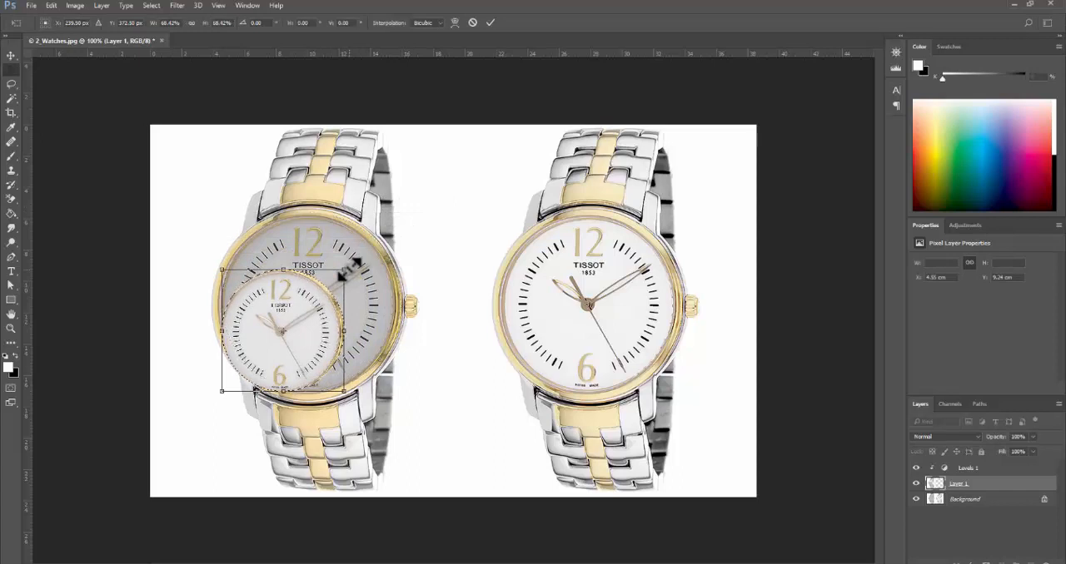
pyautogui.press('Return')
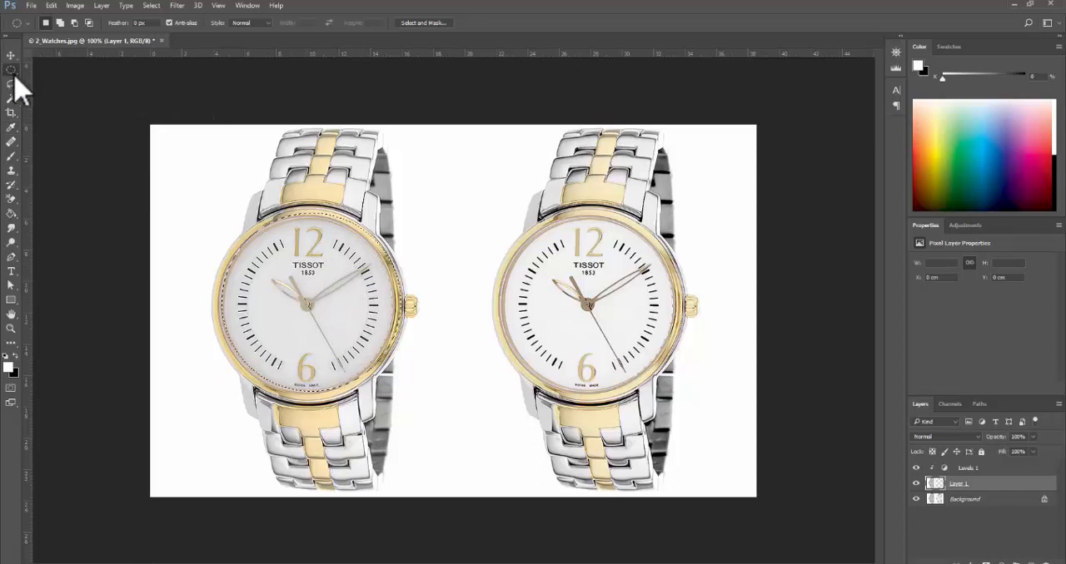
# - Transform the elliptical selection outline alone, scaling it to about 96.6% and nudging it over the duller watch's dial
pyautogui.rightClick(340, 273)
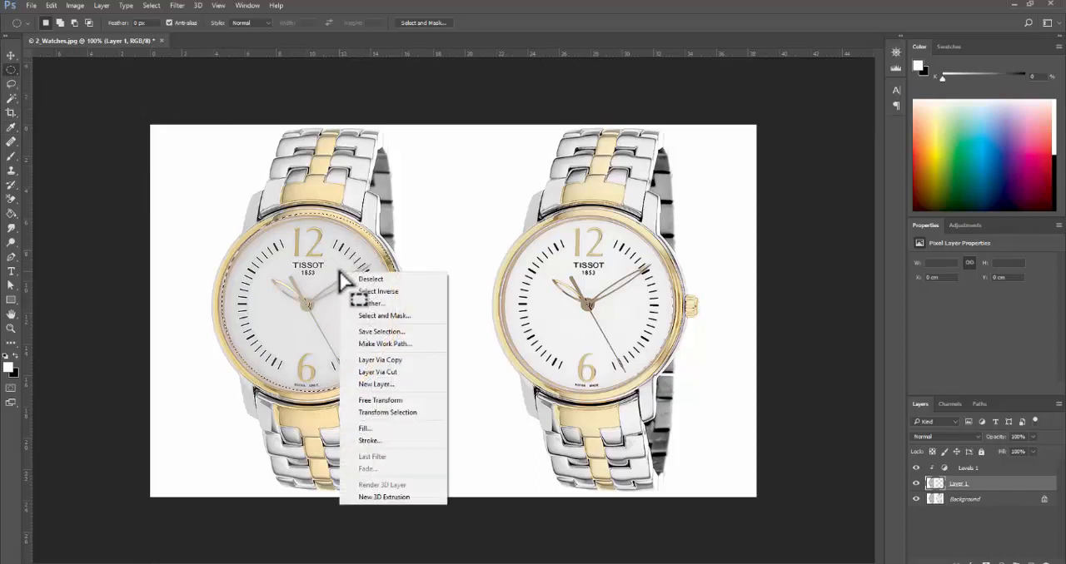
pyautogui.click(414, 414)
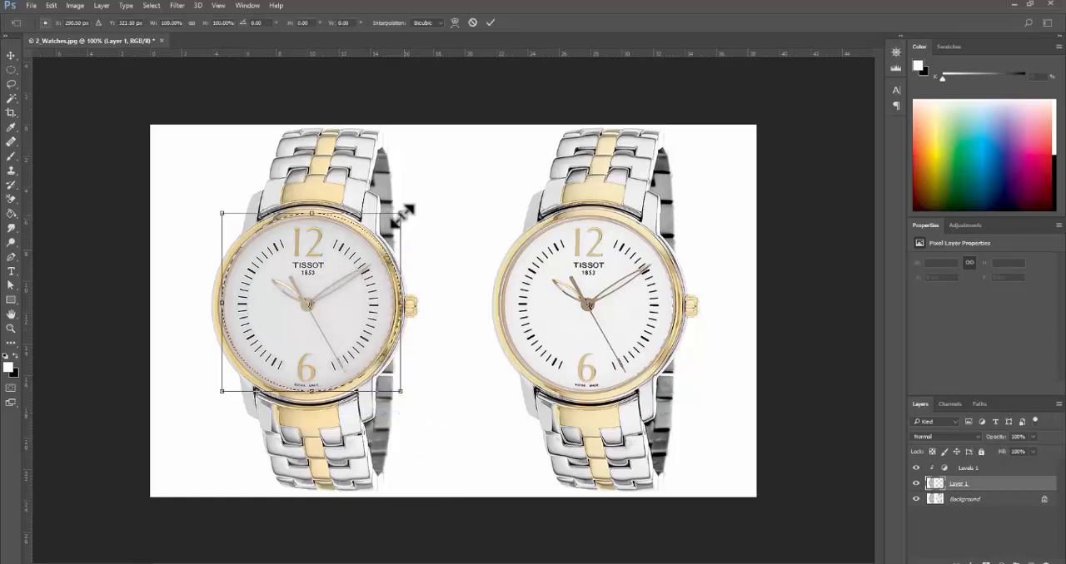
pyautogui.moveTo(403, 216); pyautogui.dragTo(397, 222)
pyautogui.moveTo(306, 314); pyautogui.dragTo(352, 309)
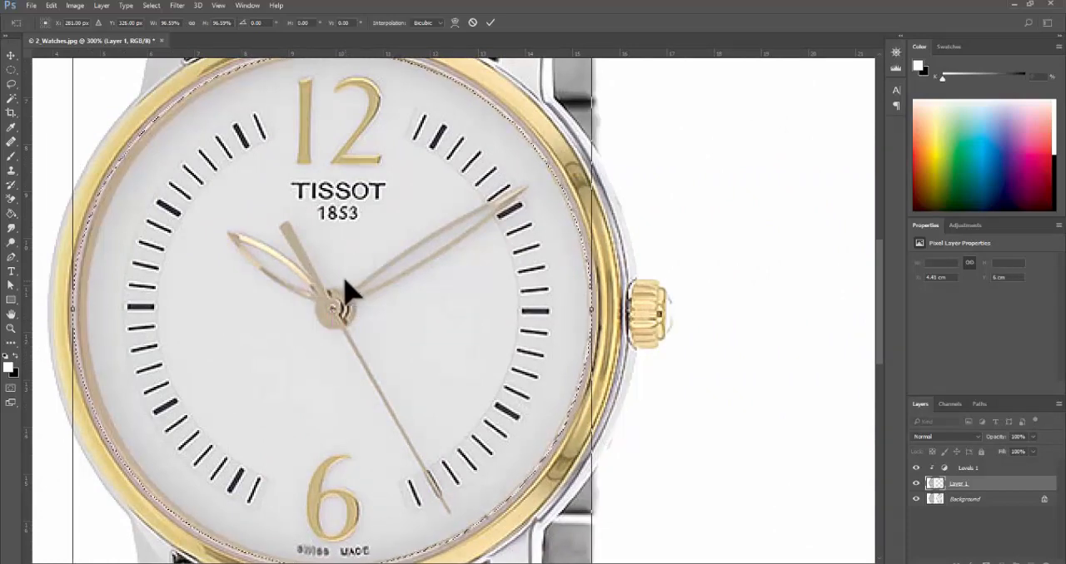
pyautogui.press('Left')
pyautogui.press('Left')
pyautogui.press('Left')
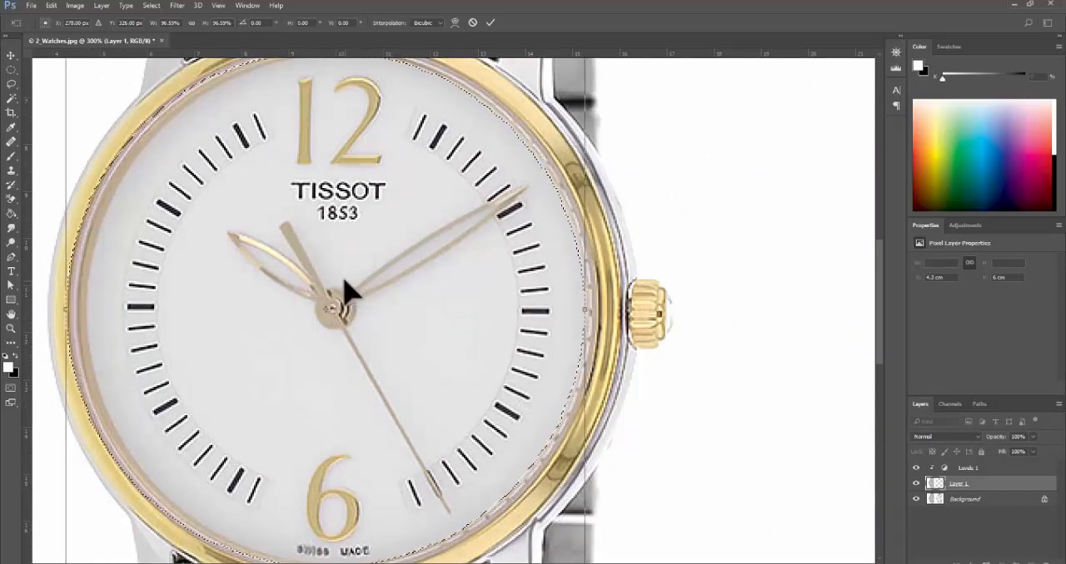
# - Stretch the selection outline to about 98.4% width and 99.7% height to fit the dial's rim, and apply the transform
pyautogui.moveTo(587, 304); pyautogui.dragTo(598, 308)
pyautogui.keyDown('alt'); pyautogui.click(484, 285); pyautogui.keyUp('alt')
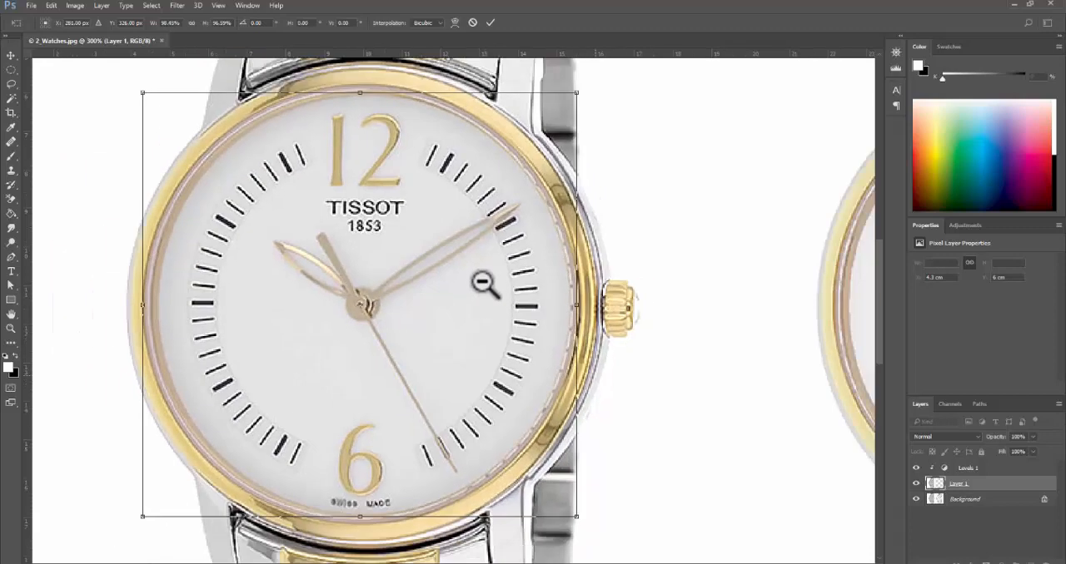
pyautogui.keyDown('alt'); pyautogui.click(485, 285); pyautogui.keyUp('alt')
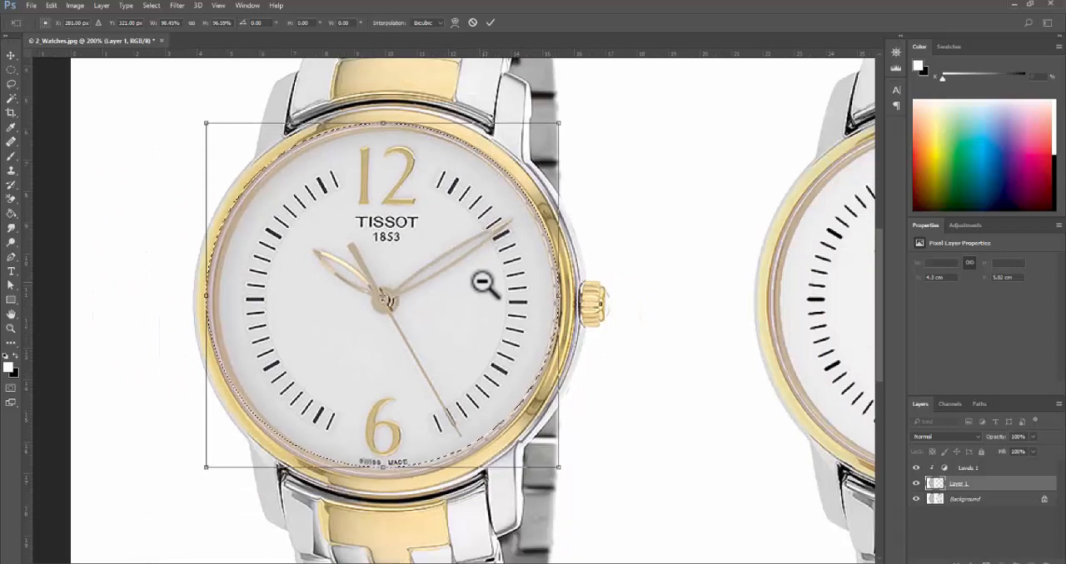
pyautogui.moveTo(381, 467); pyautogui.dragTo(379, 479)
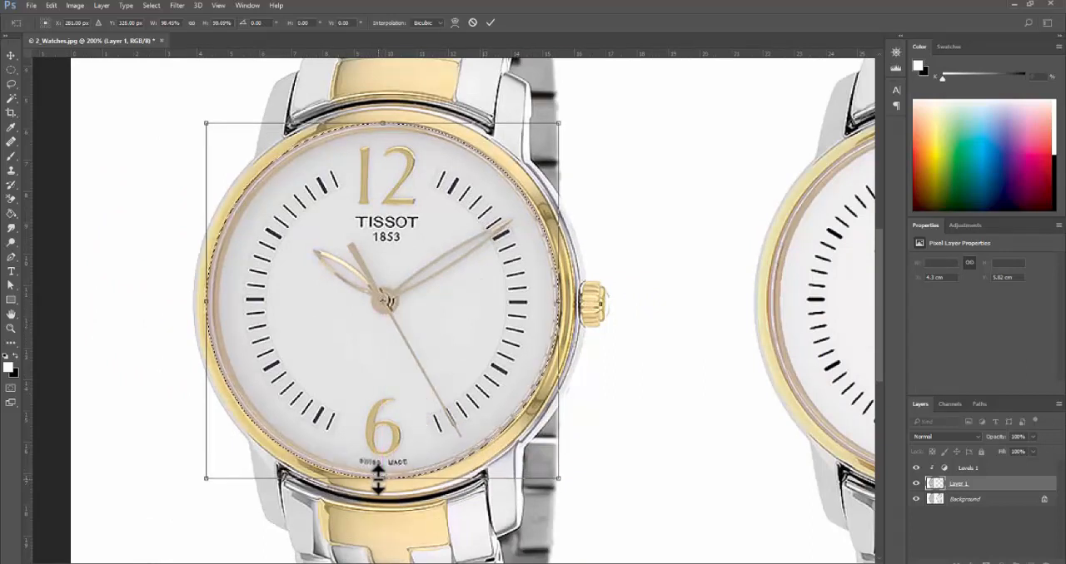
pyautogui.keyDown('alt'); pyautogui.click(419, 428); pyautogui.keyUp('alt')
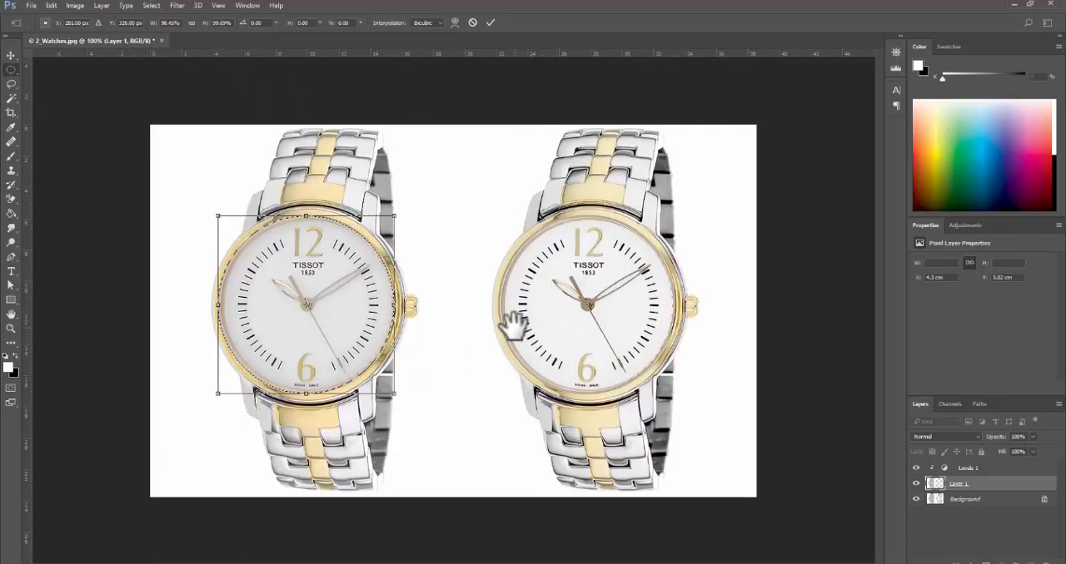
pyautogui.press('Return')
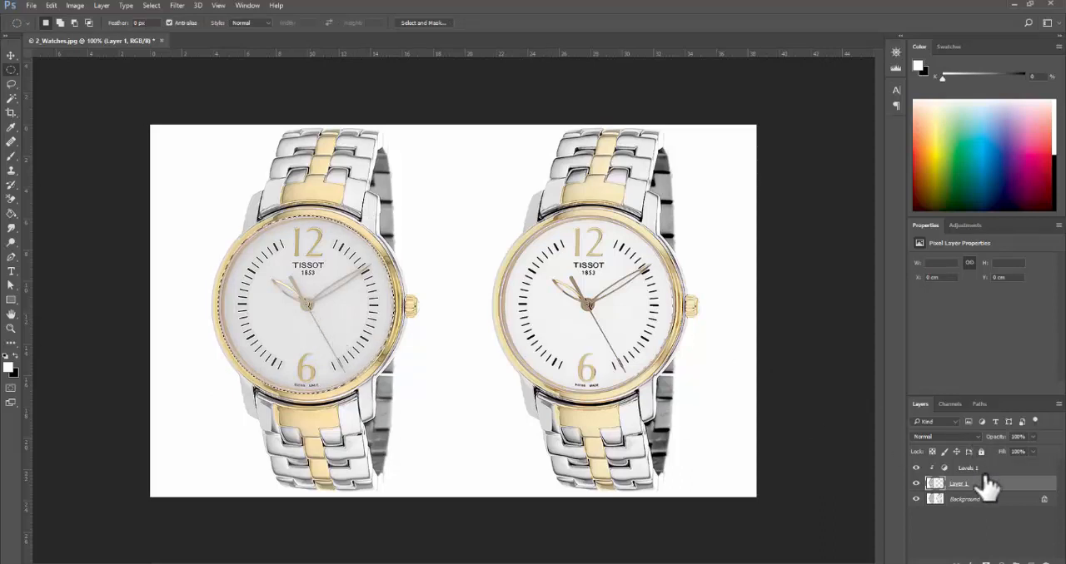
# - Brighten the selected dial with Levels, setting the highlight input to about 229 and the midtones to about 1.02, and deselect
pyautogui.hotkey('ctrl', 'l')
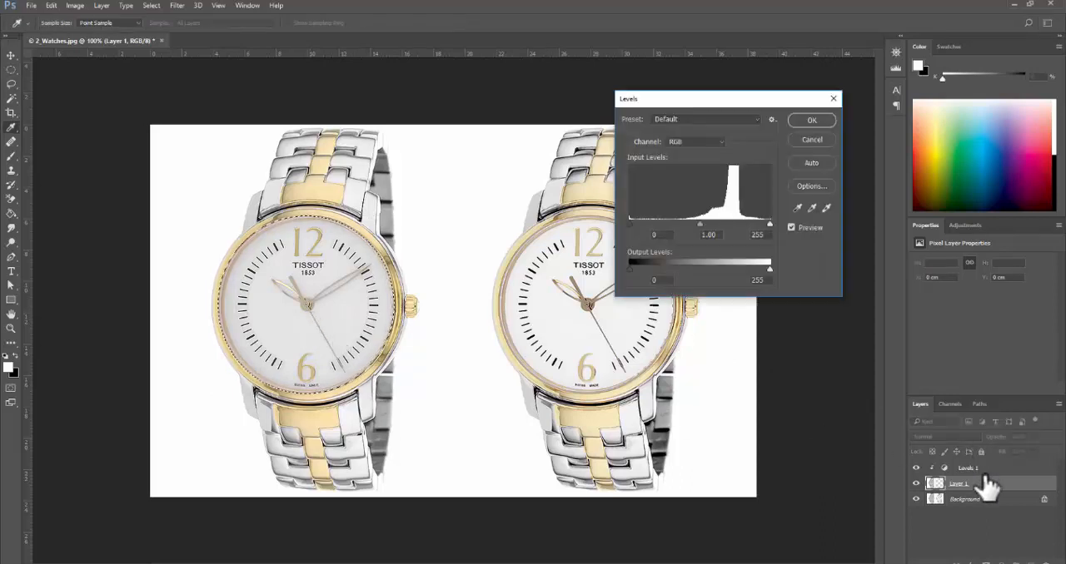
pyautogui.moveTo(770, 225); pyautogui.dragTo(755, 230)
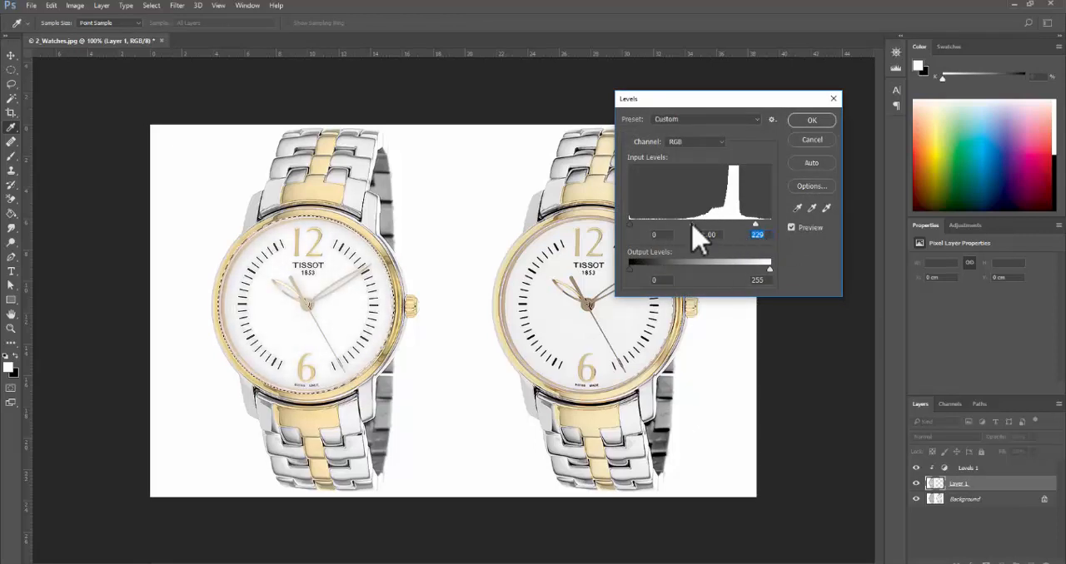
pyautogui.moveTo(692, 223); pyautogui.dragTo(658, 225)
pyautogui.moveTo(647, 223); pyautogui.dragTo(596, 206)
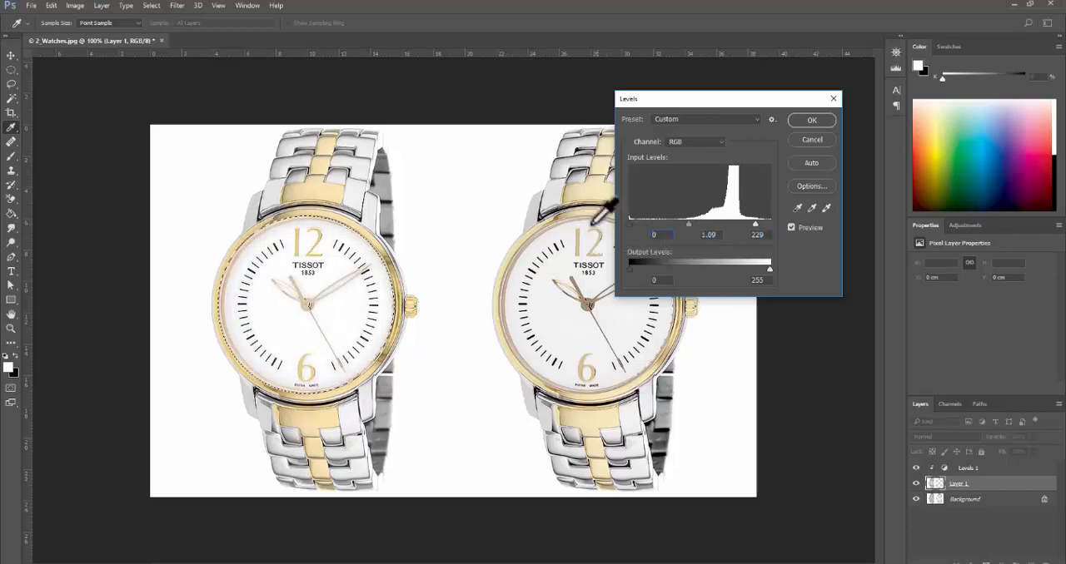
pyautogui.moveTo(691, 222); pyautogui.dragTo(694, 223)
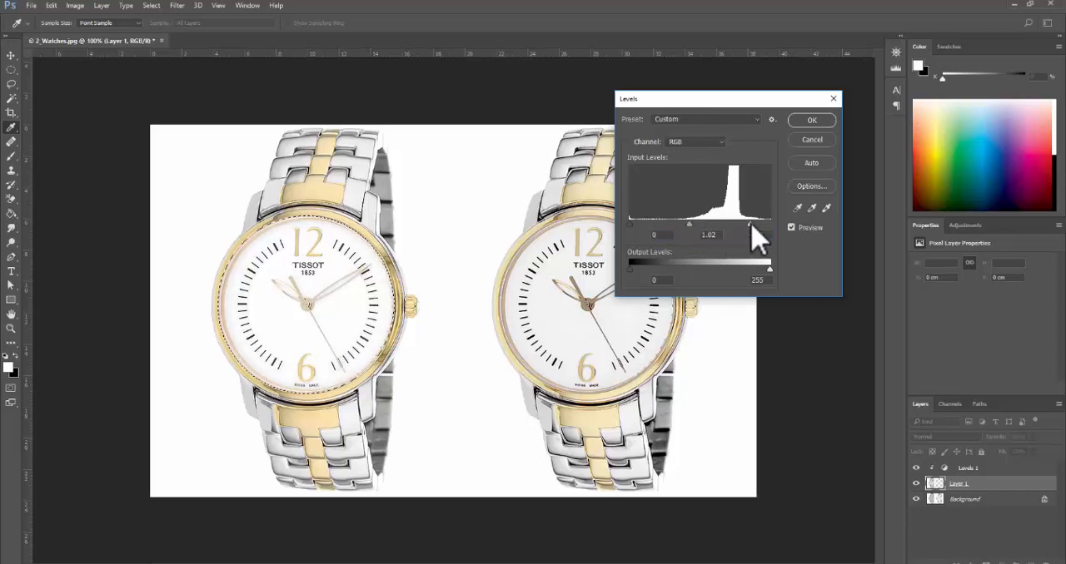
pyautogui.click(812, 121)
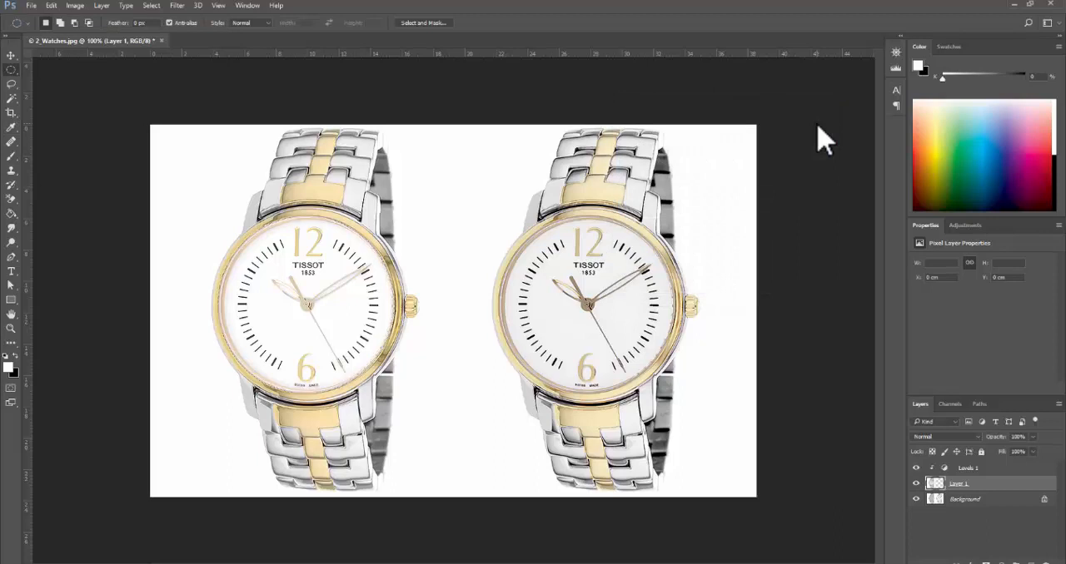
# - Compare the watch before and after by toggling the visibility of Layer 1 and the Levels 1 adjustment
pyautogui.hotkey('ctrl', '-')
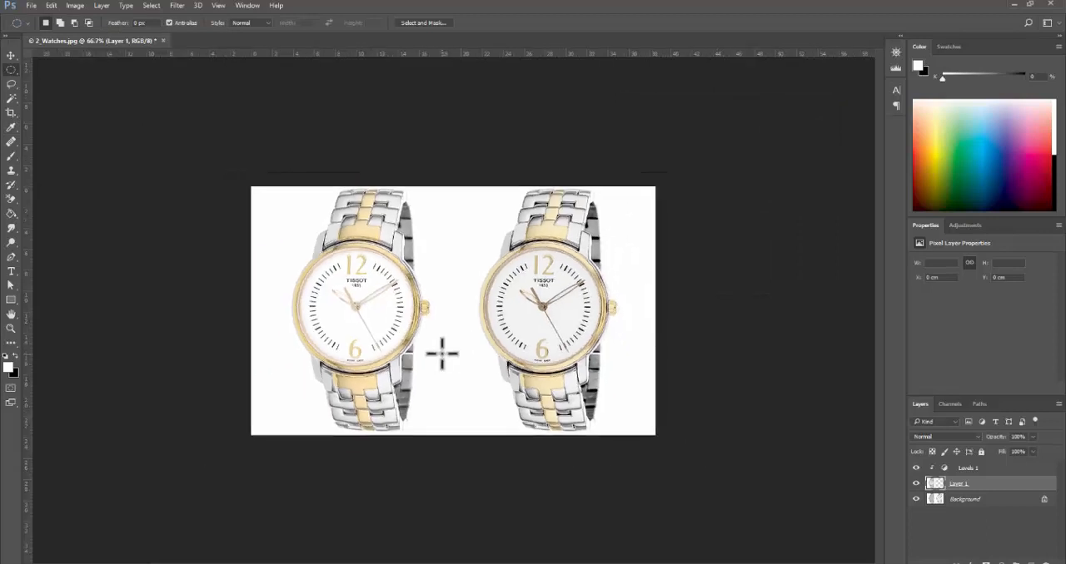
pyautogui.hotkey('ctrl', '+')
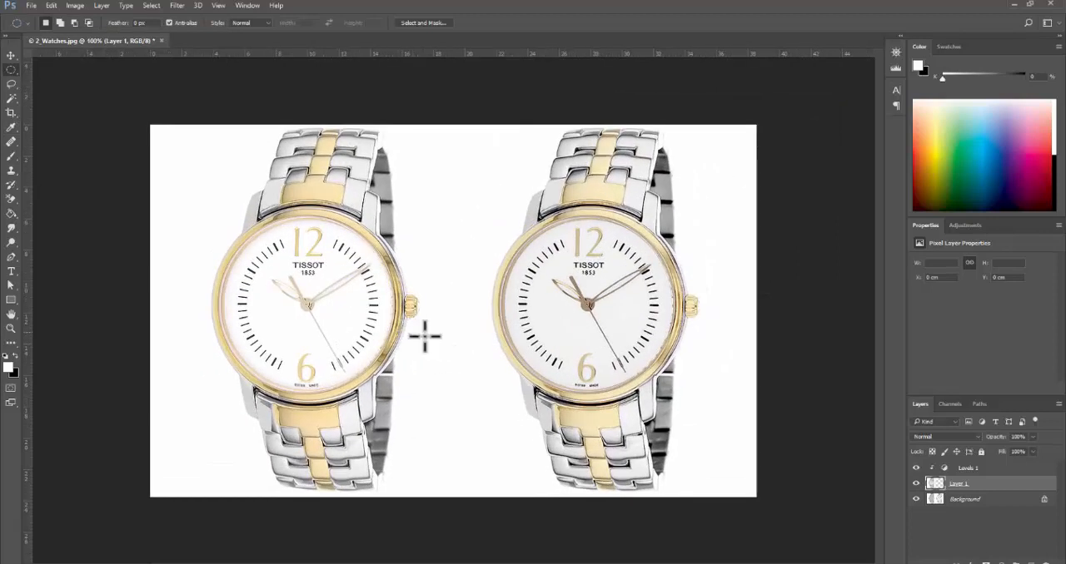
pyautogui.click(916, 469)
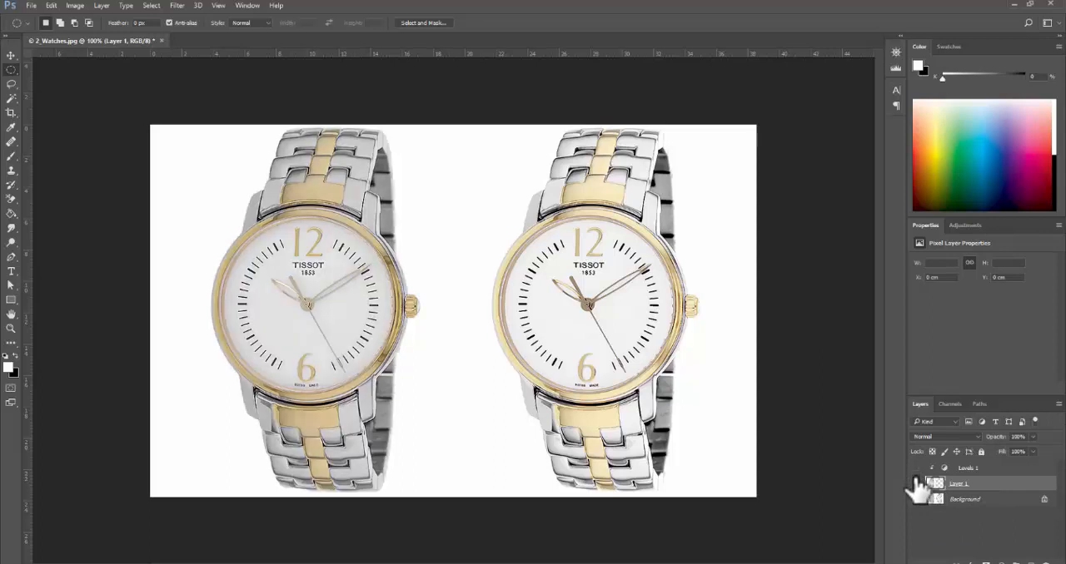
pyautogui.click(916, 484)
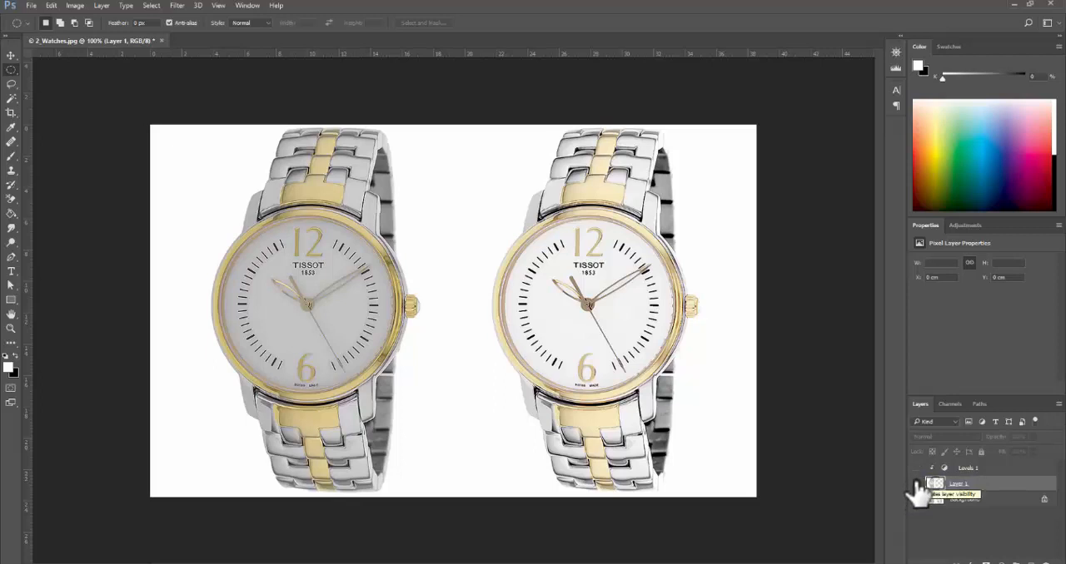
pyautogui.click(917, 485)
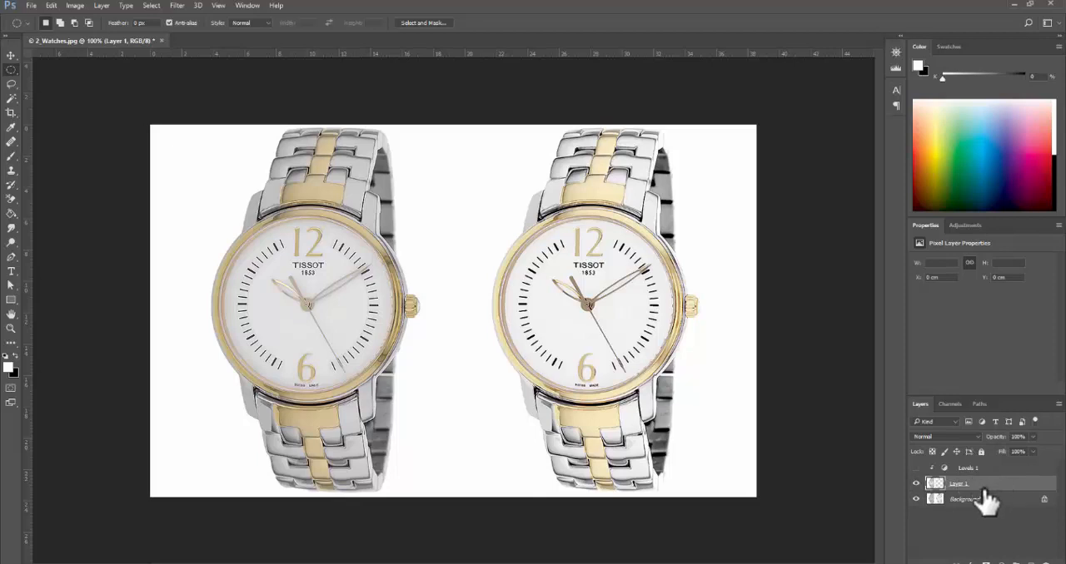
pyautogui.click(916, 469)
pyautogui.click(915, 469)
pyautogui.click(916, 469)
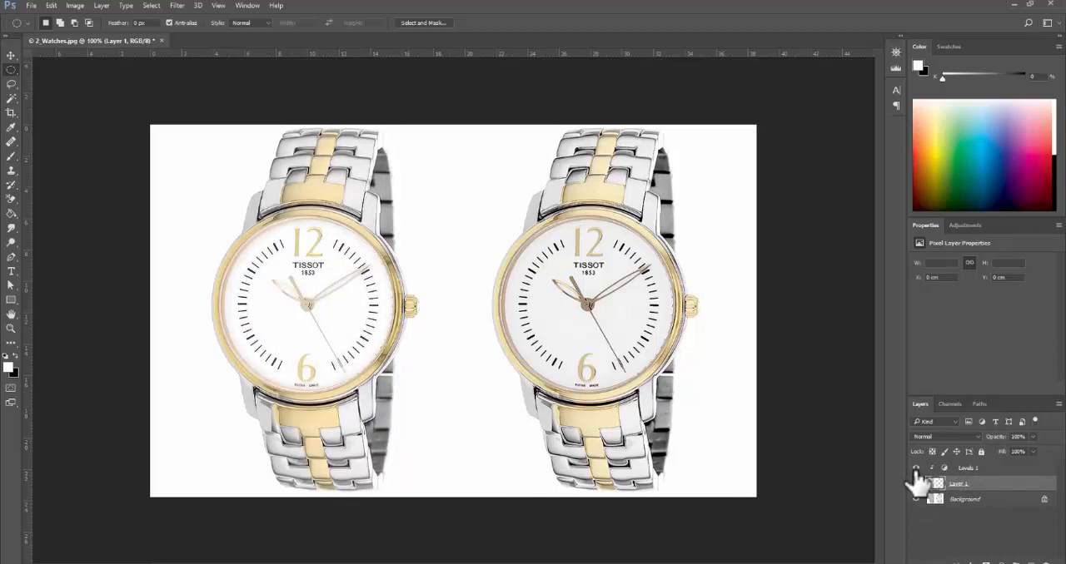
pyautogui.click(916, 469)
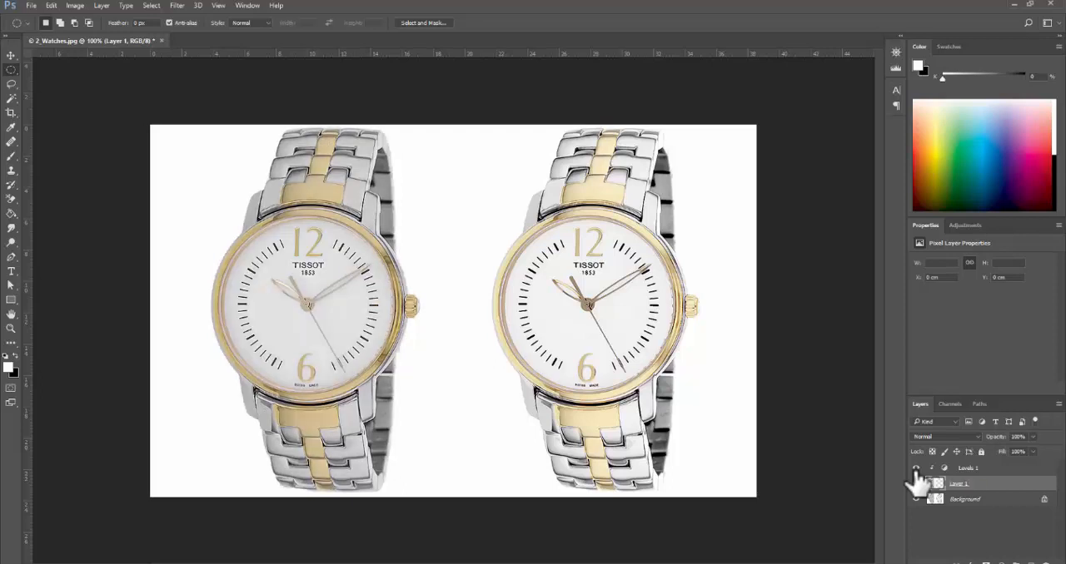
pyautogui.click(916, 468)
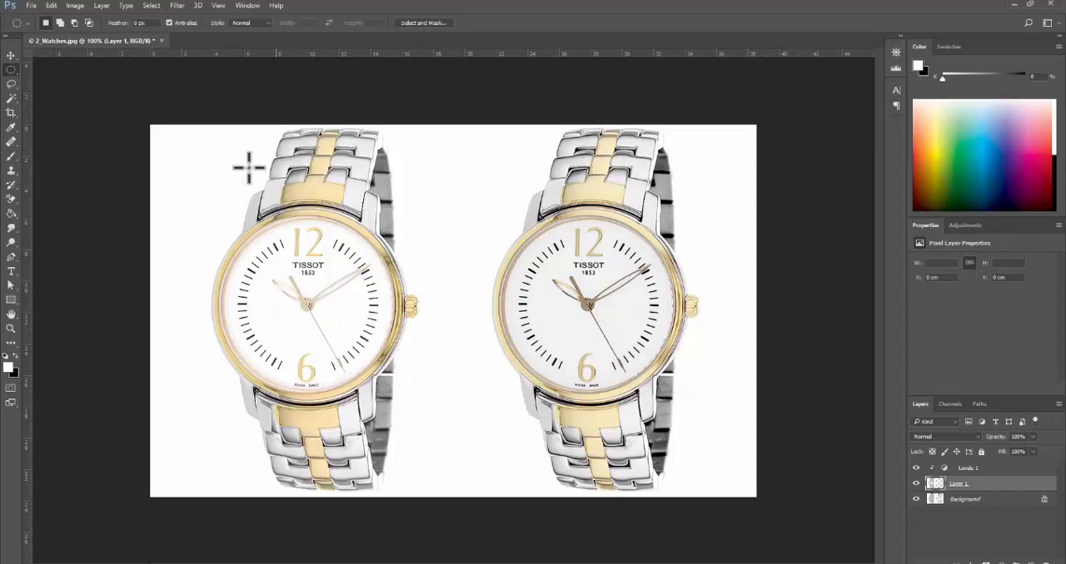
# - Close 2_Watches.jpg without saving and open 3_Shades from the PSD Exercise - Part 2 folder in File Explorer
pyautogui.click(164, 40)
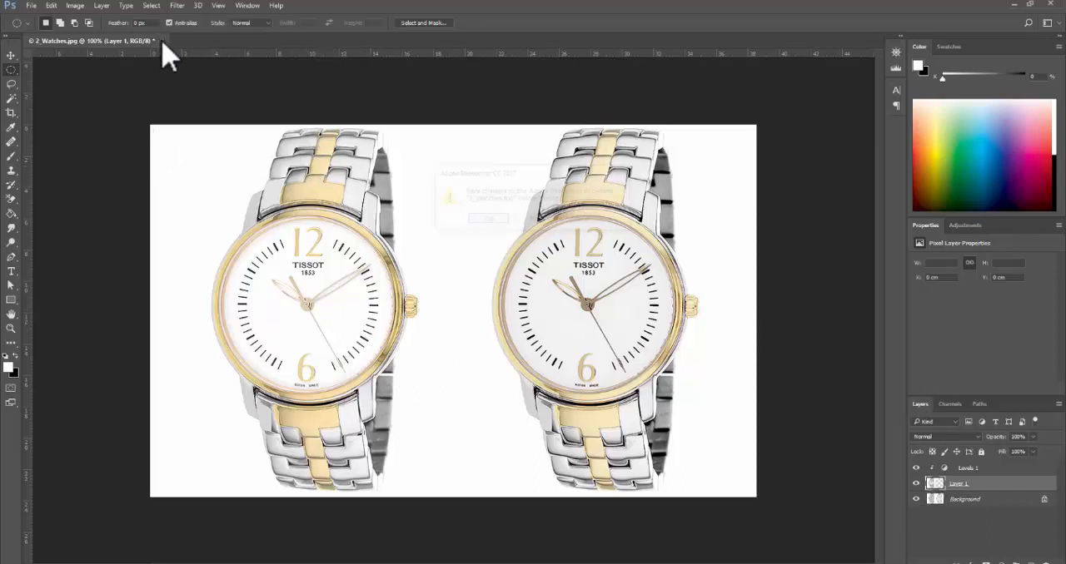
pyautogui.click(541, 219)
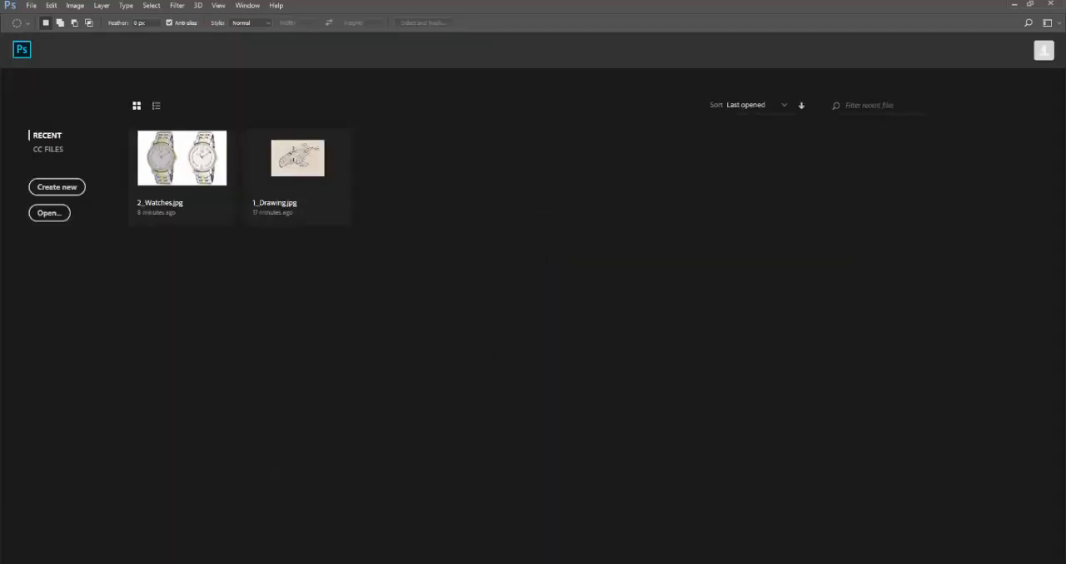
pyautogui.hotkey('alt', 'Tab')
pyautogui.click(767, 265)
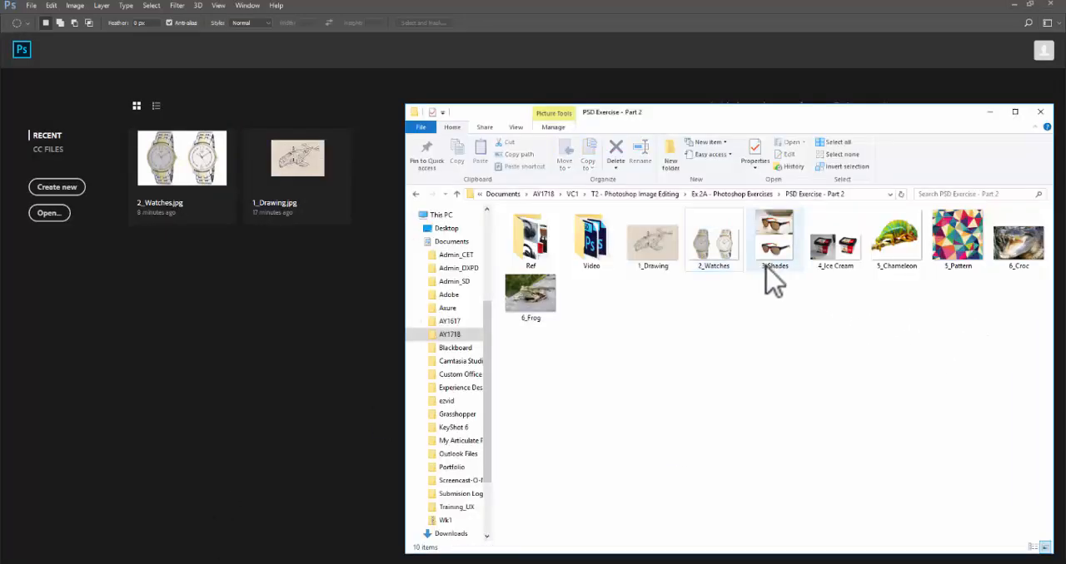
pyautogui.moveTo(774, 241); pyautogui.dragTo(333, 309)
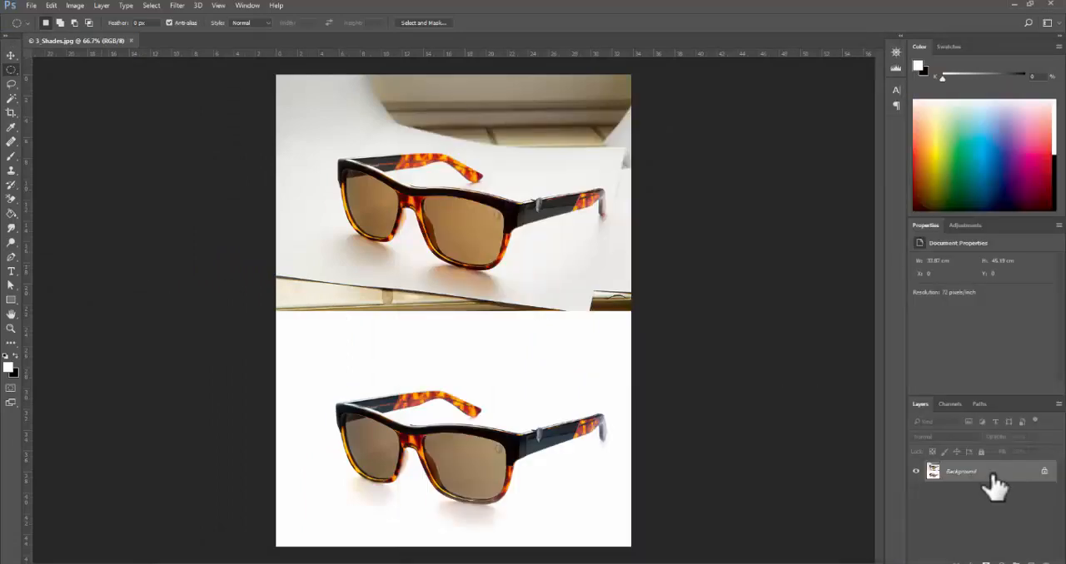
# - Duplicate the Background layer, hide the original and rename the copy as Ref
pyautogui.keyDown('ctrl'); pyautogui.click(663, 268); pyautogui.keyUp('ctrl')
pyautogui.moveTo(679, 311); pyautogui.dragTo(689, 381)
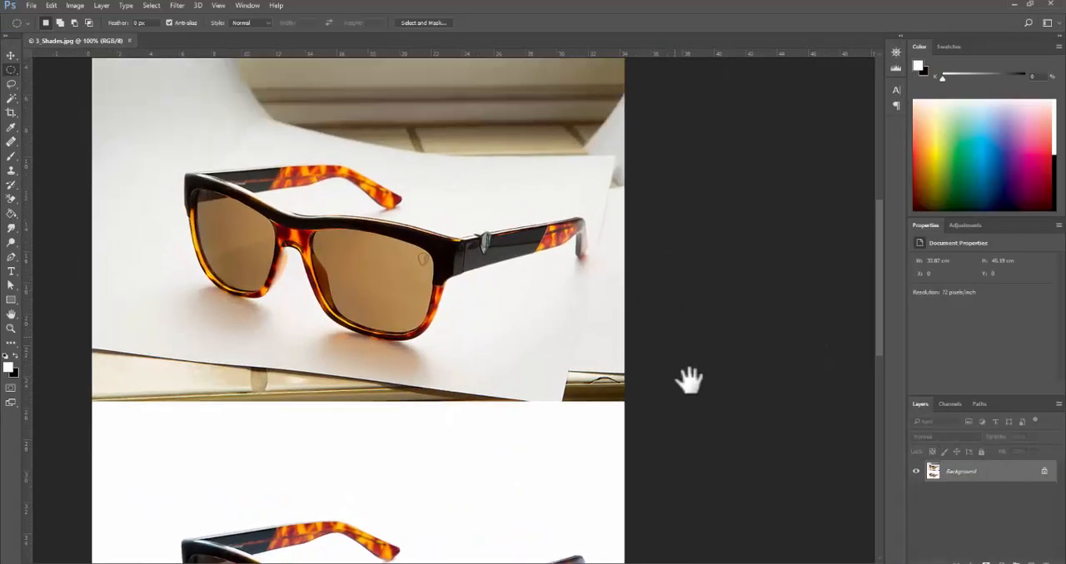
pyautogui.keyDown('ctrl'); pyautogui.keyDown('alt'); pyautogui.click(697, 399); pyautogui.keyUp('alt'); pyautogui.keyUp('ctrl')
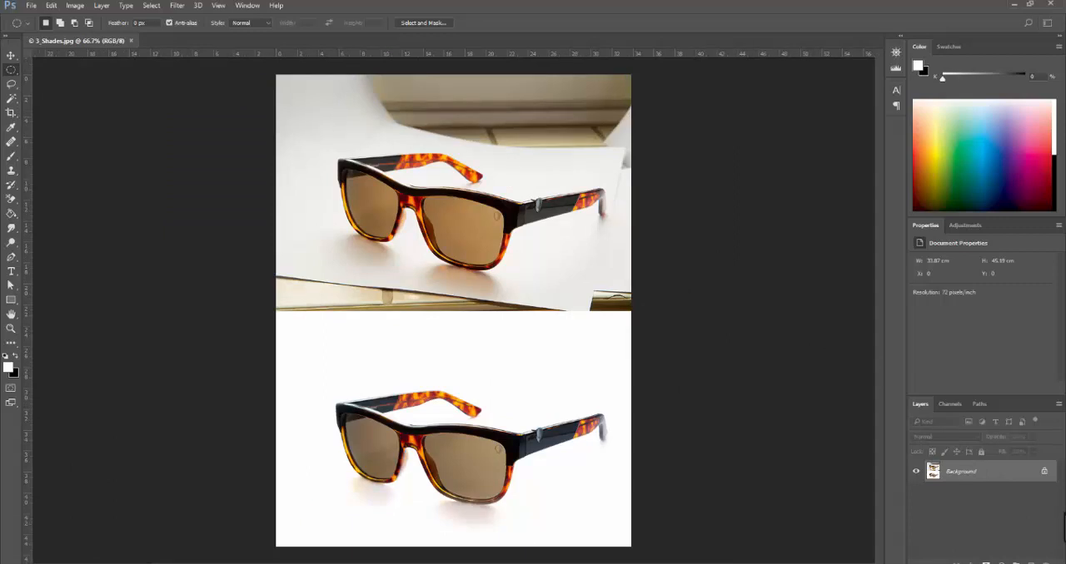
pyautogui.hotkey('ctrl', 'j')
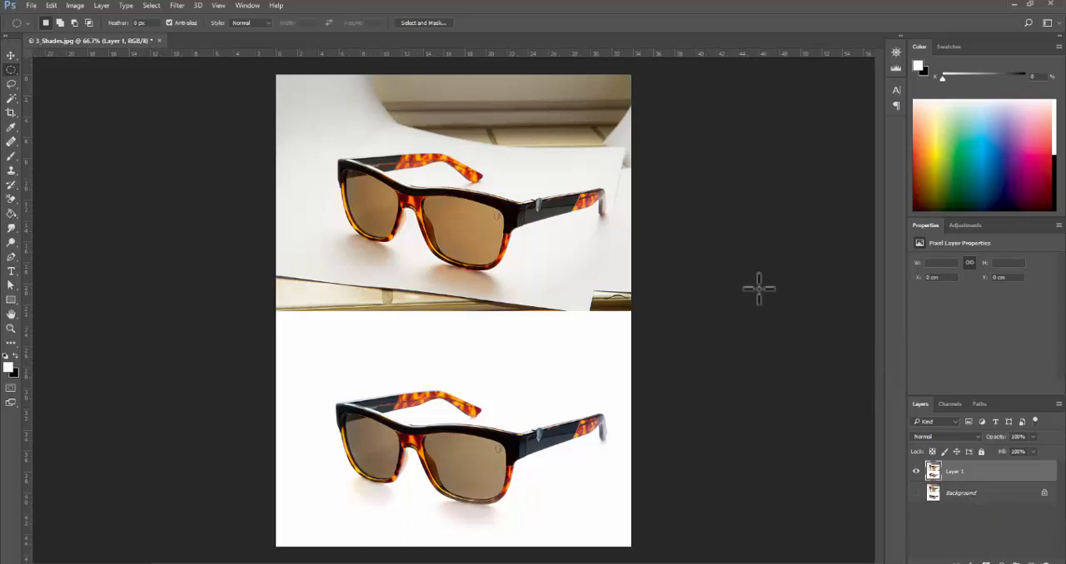
pyautogui.doubleClick(957, 471)
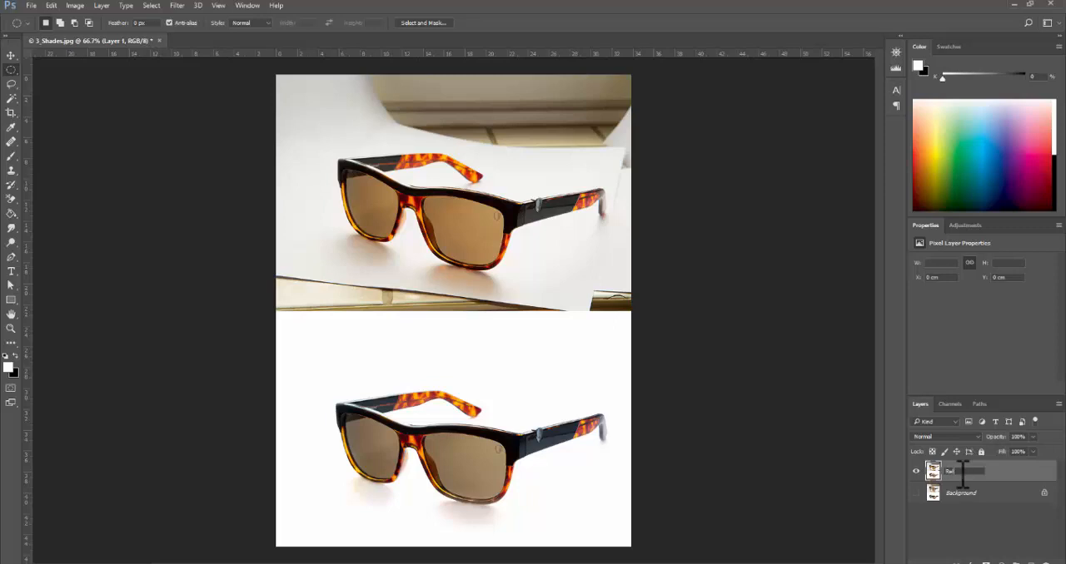
pyautogui.press('Return')
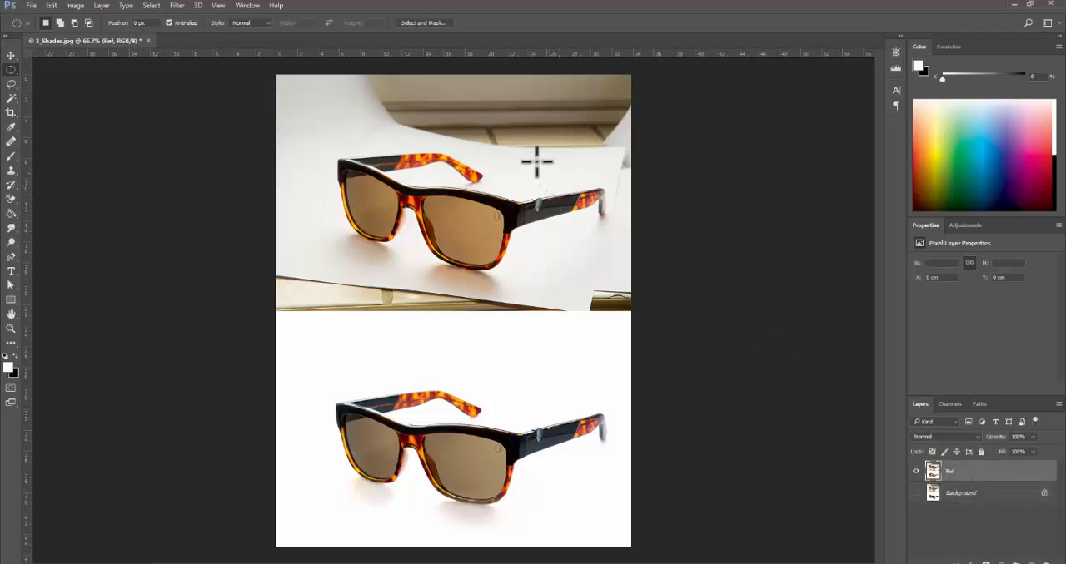
# - Select the upper sunglasses photo with a rectangular marquee and cut it out of the Ref layer
pyautogui.moveTo(254, 62); pyautogui.dragTo(725, 265)
pyautogui.click(316, 208)
pyautogui.rightClick(11, 70)
pyautogui.click(58, 70)
pyautogui.moveTo(274, 73); pyautogui.dragTo(691, 313)
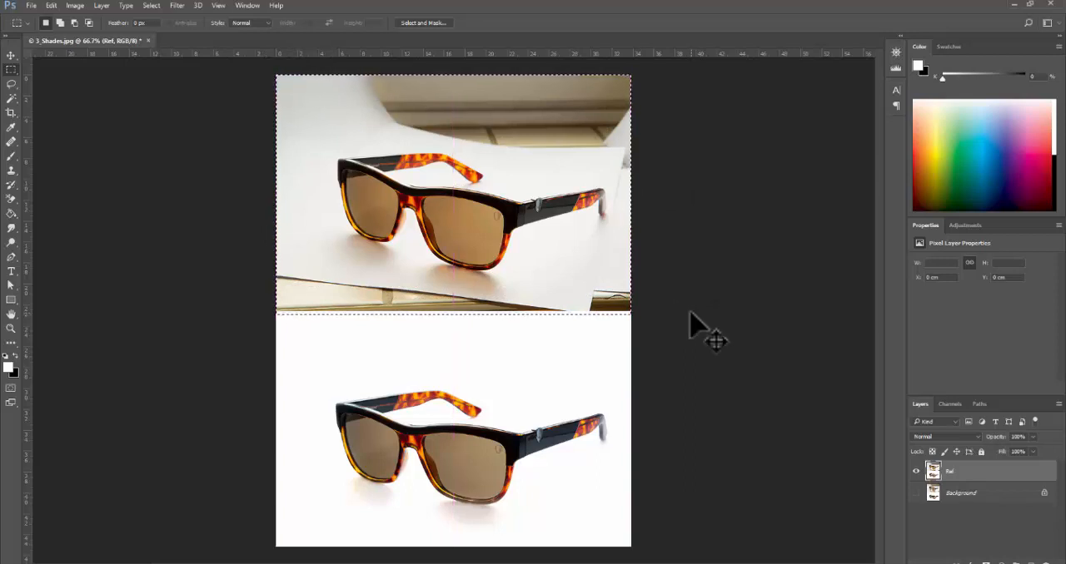
pyautogui.press('Delete')
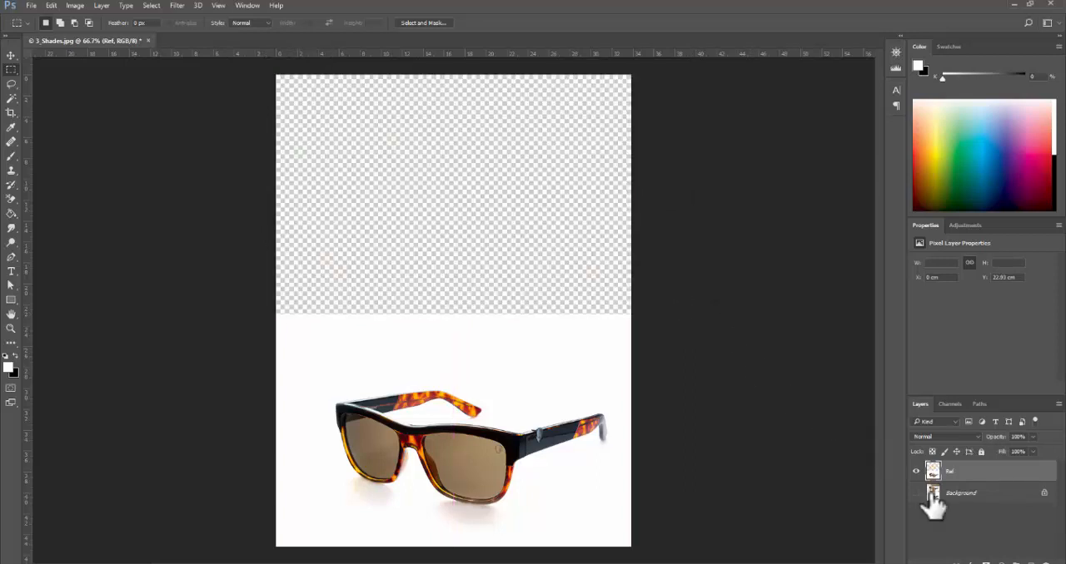
# - Paste the cut sunglasses photo onto a new layer, move it back to the canvas's upper half and name the layer working file
pyautogui.click(1030, 563)
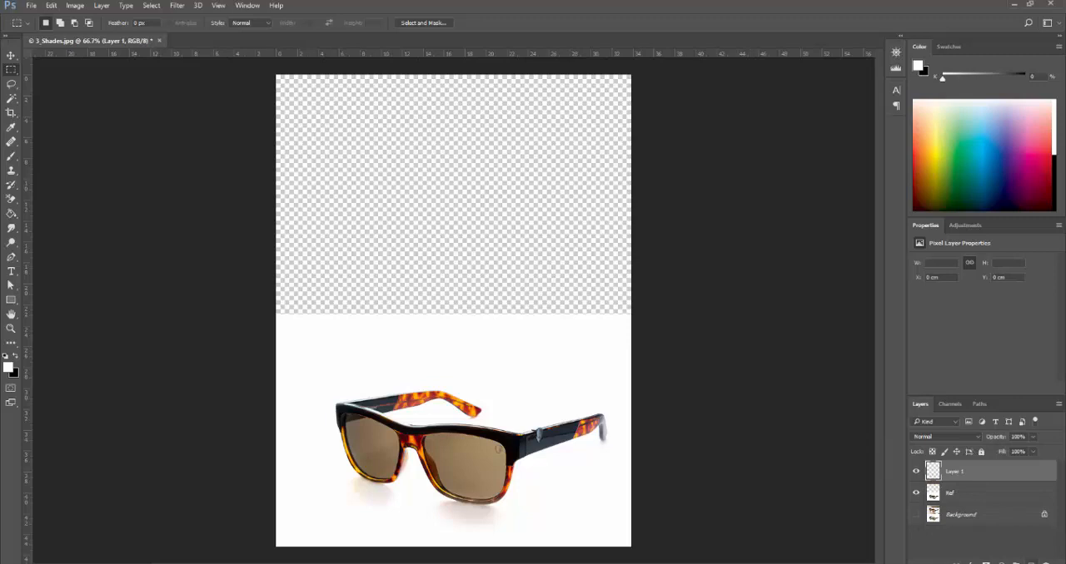
pyautogui.hotkey('ctrl', 'v')
pyautogui.press('v')
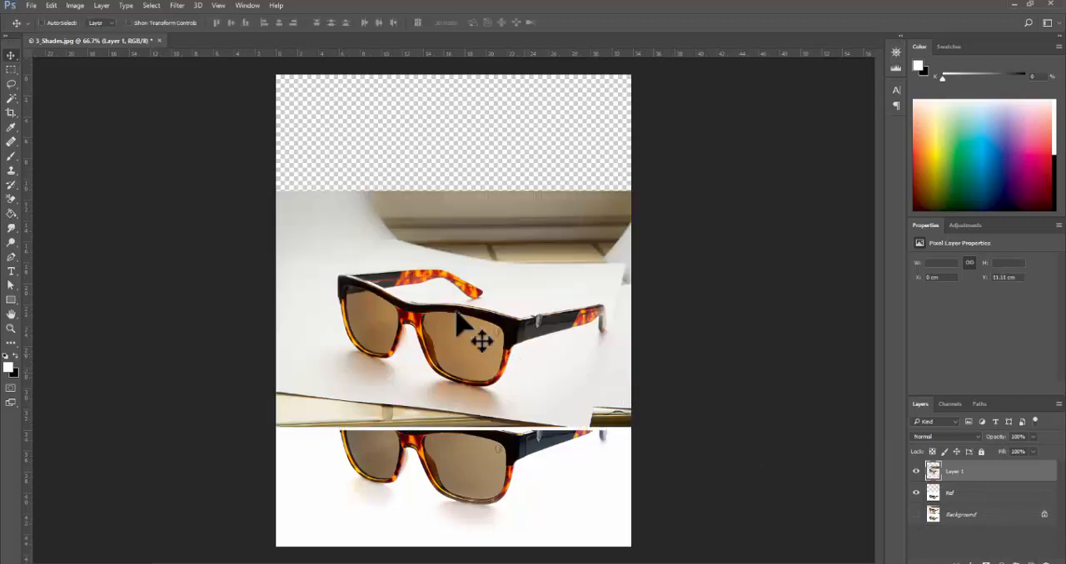
pyautogui.moveTo(481, 343); pyautogui.dragTo(481, 234)
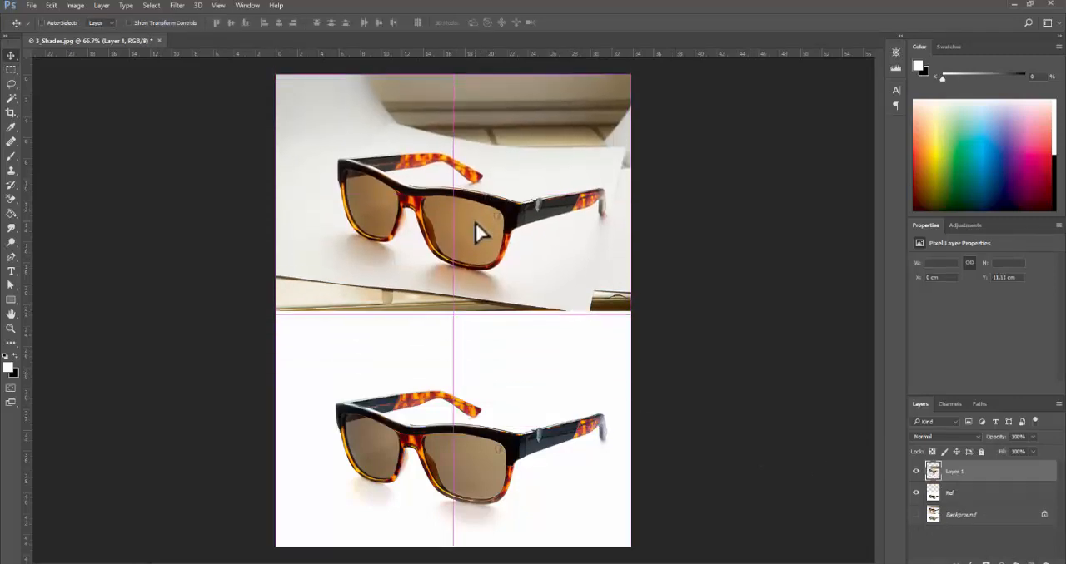
pyautogui.doubleClick(953, 471)
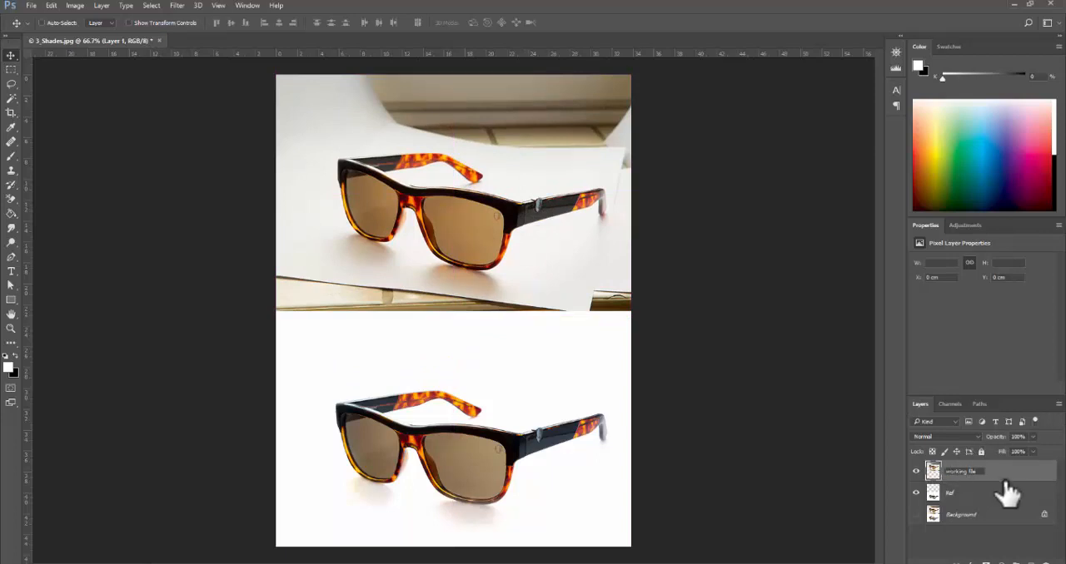
pyautogui.press('Return')
# - Add an empty layer directly above the Background layer and name it white background
pyautogui.click(999, 517)
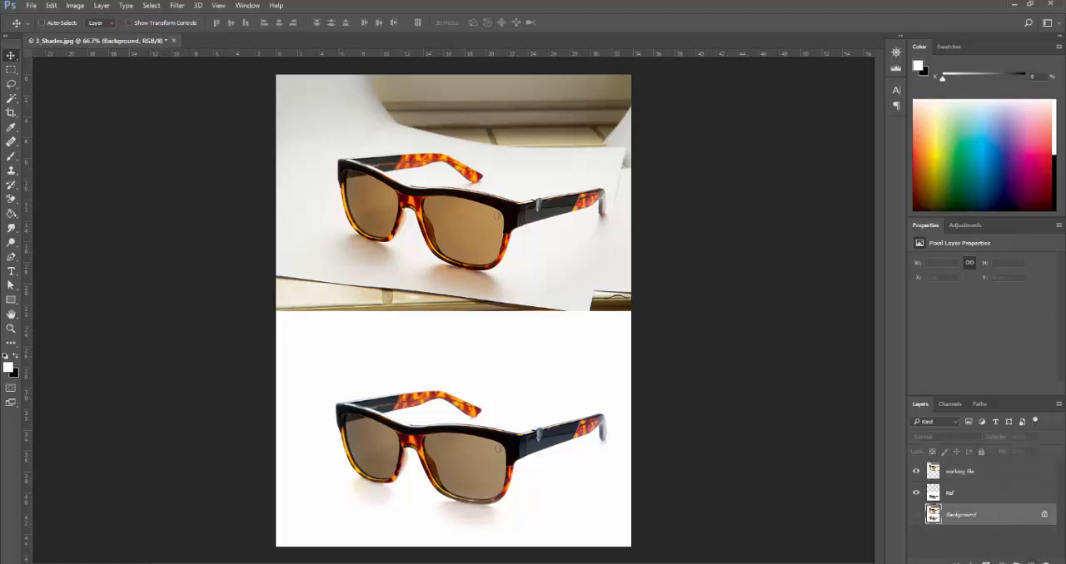
pyautogui.click(1025, 559)
pyautogui.doubleClick(954, 514)
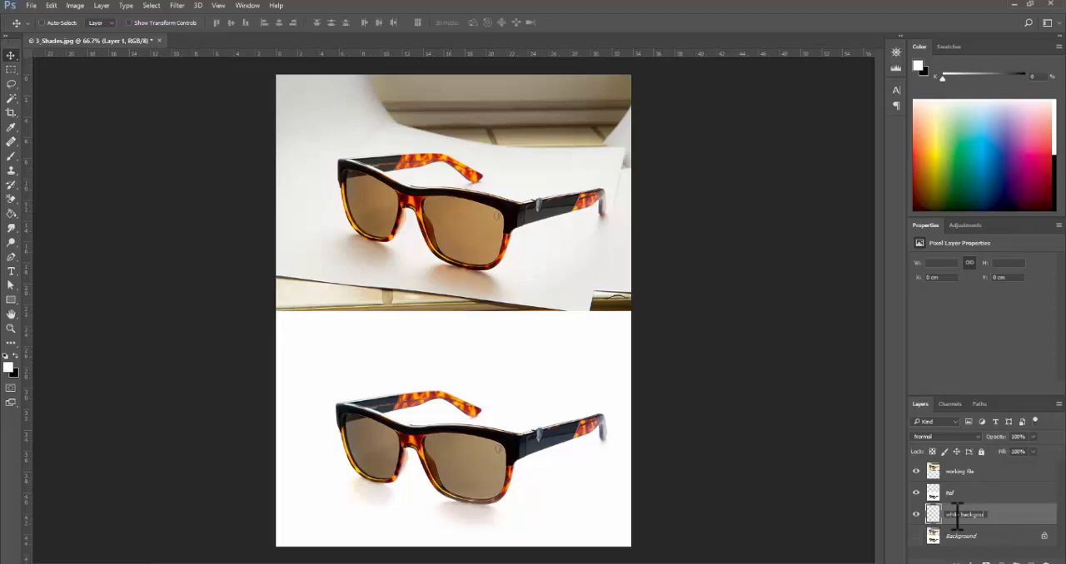
pyautogui.write('white background')
pyautogui.click(990, 497)
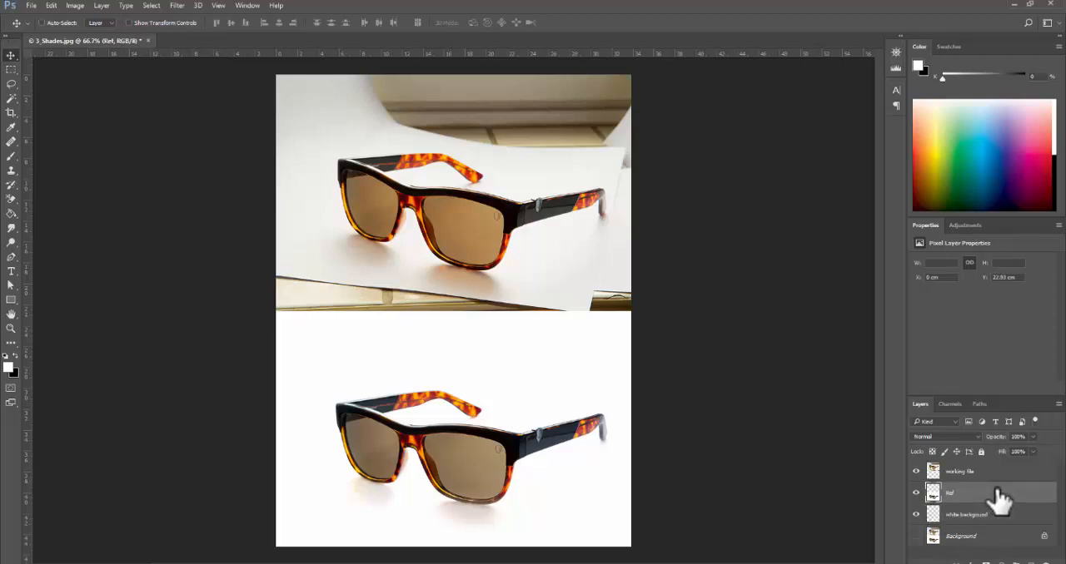
# - Fill the white background layer with white using the Paint Bucket, and hide the Ref and working file layers to check it
pyautogui.click(989, 518)
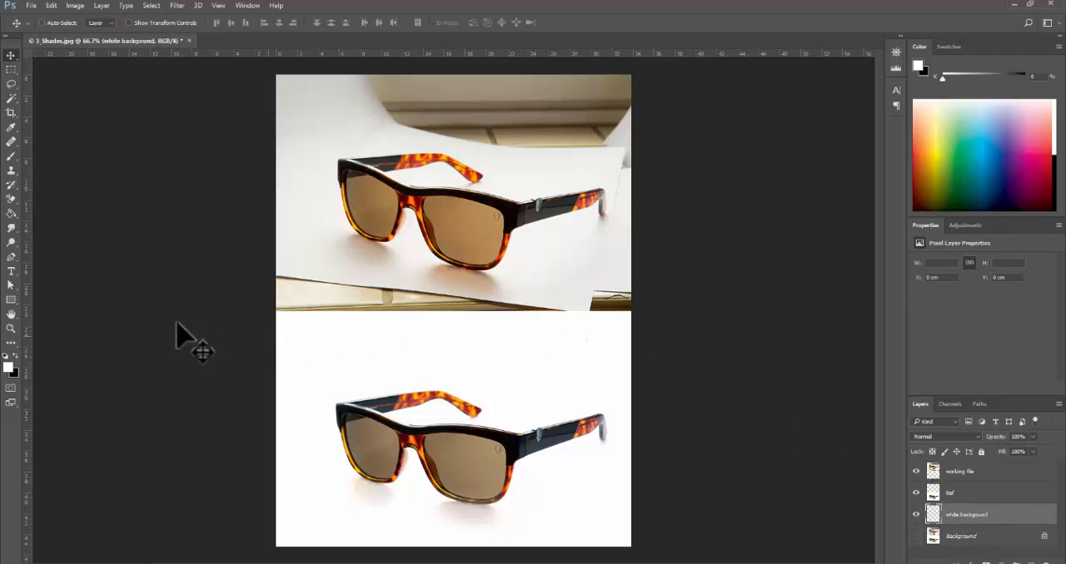
pyautogui.press('g')
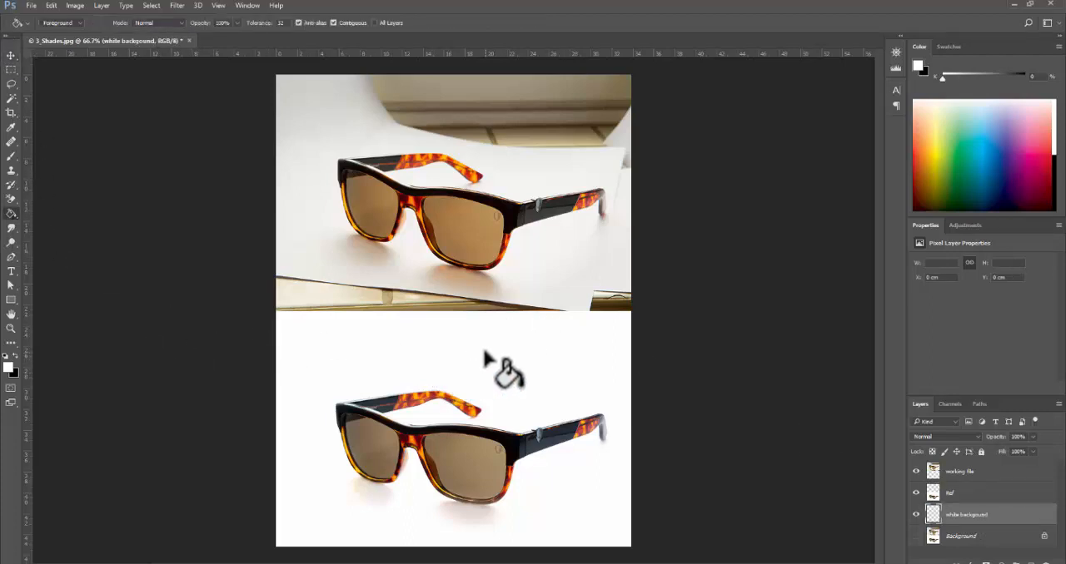
pyautogui.click(12, 213)
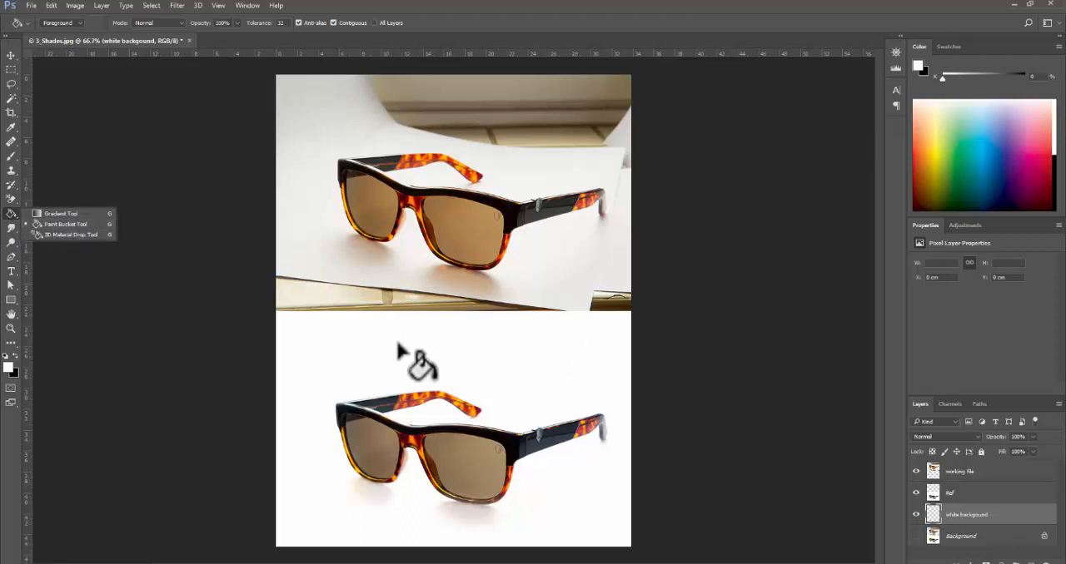
pyautogui.click(737, 333)
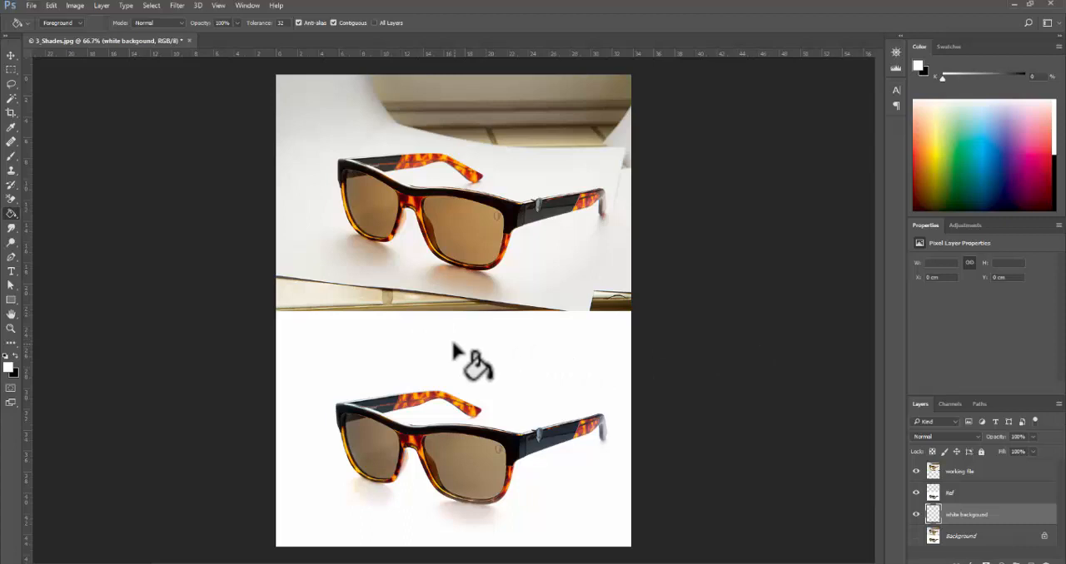
pyautogui.keyDown('alt'); pyautogui.click(538, 348); pyautogui.keyUp('alt')
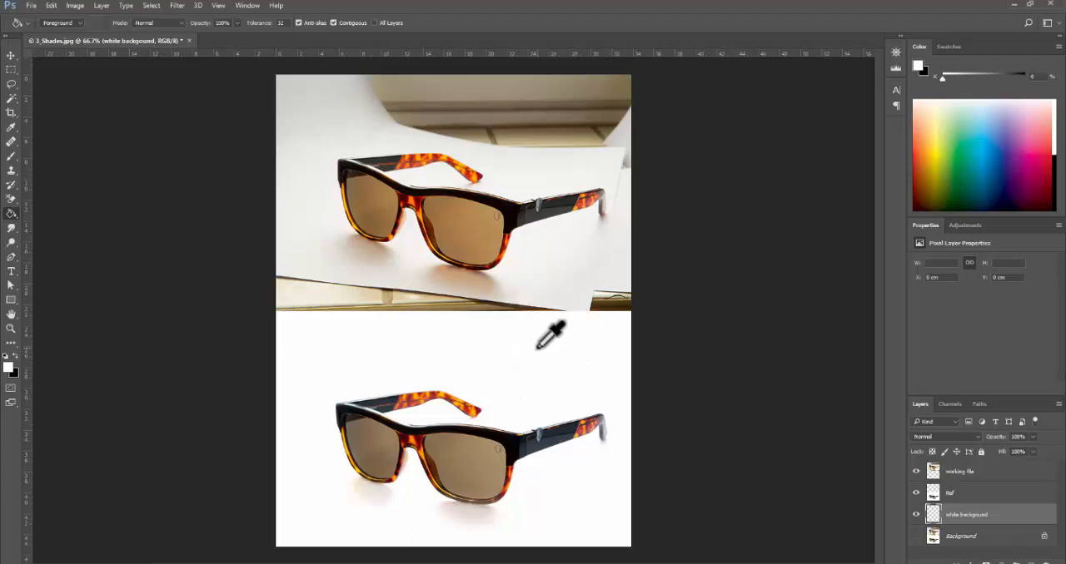
pyautogui.click(916, 492)
pyautogui.click(915, 471)
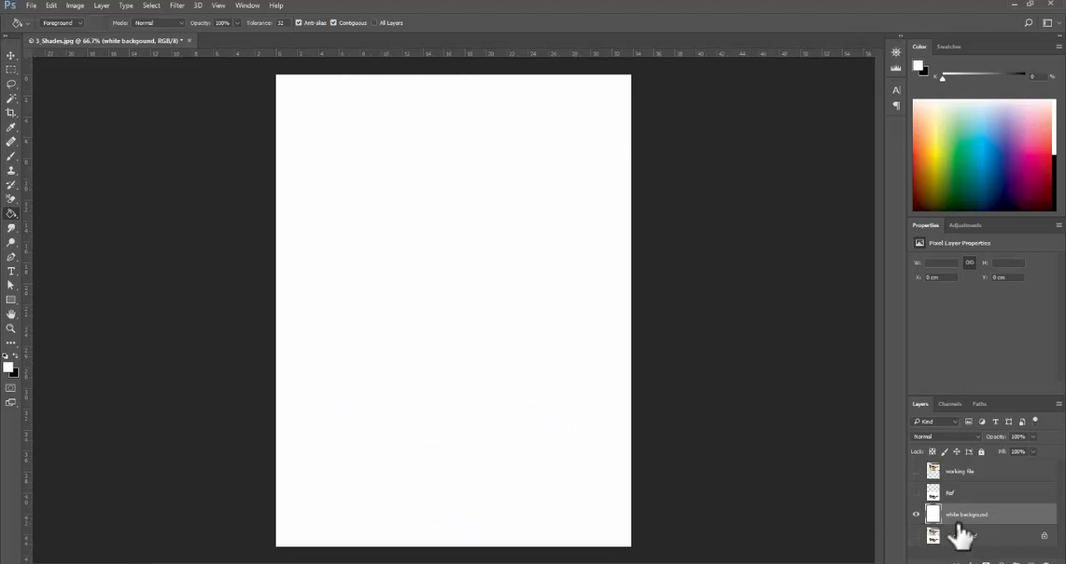
# - Show the Ref layer, lock it and the white background layer, and select and show the working file layer again
pyautogui.click(916, 493)
pyautogui.click(978, 495)
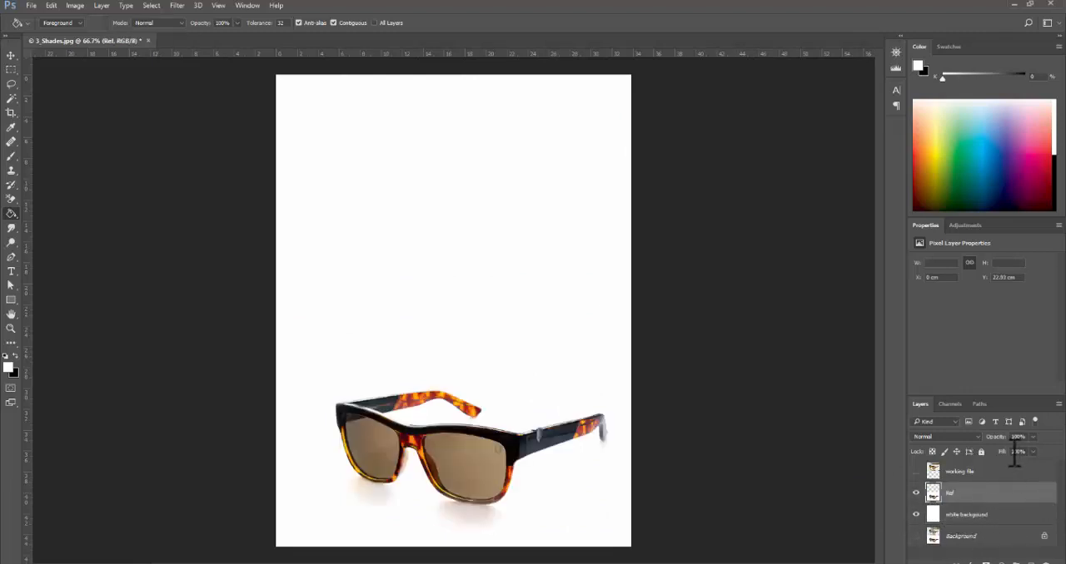
pyautogui.click(981, 453)
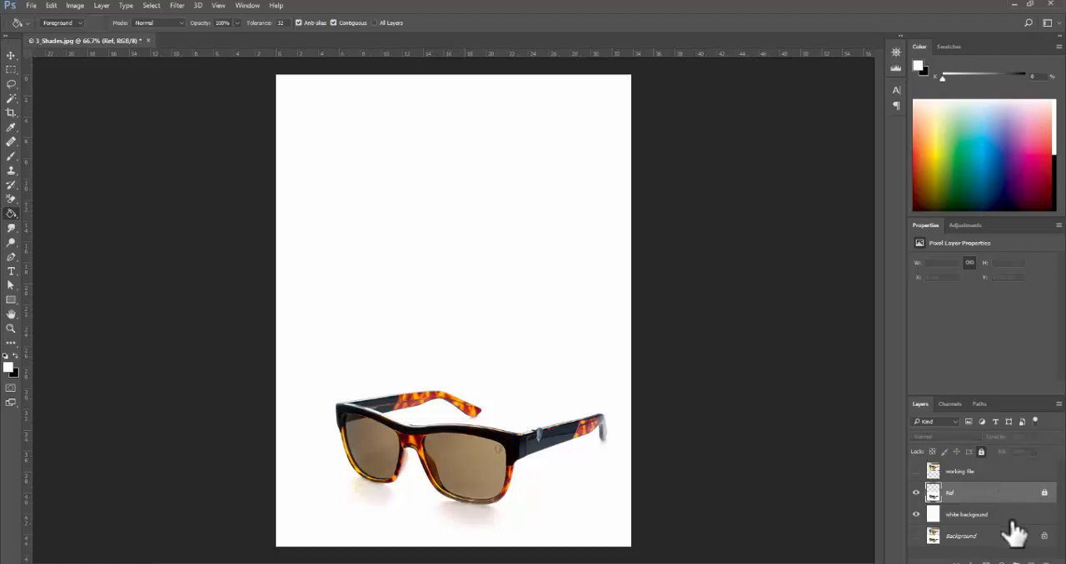
pyautogui.click(1010, 514)
pyautogui.click(981, 453)
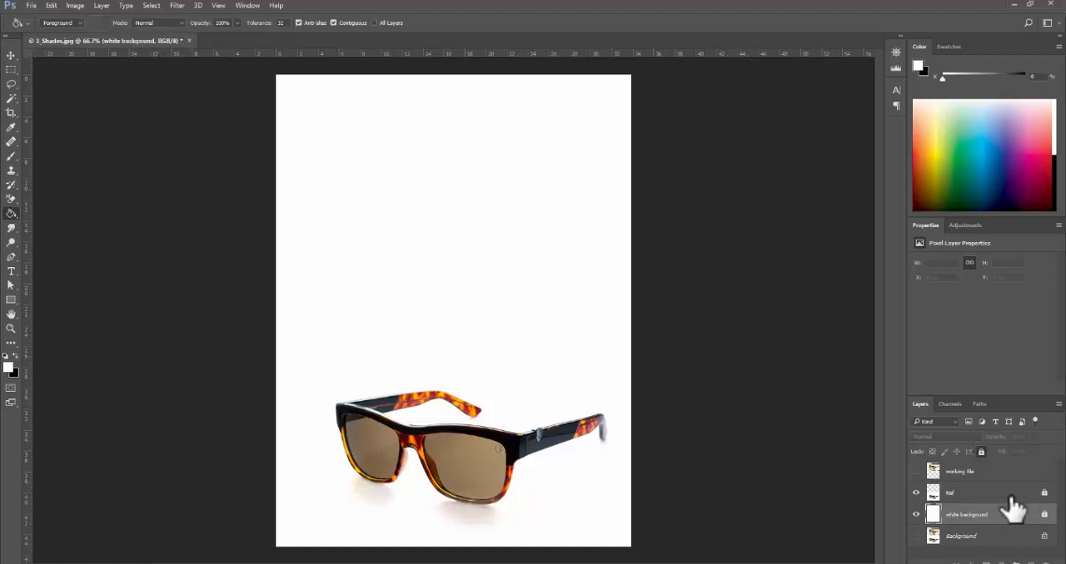
pyautogui.click(981, 473)
pyautogui.click(915, 472)
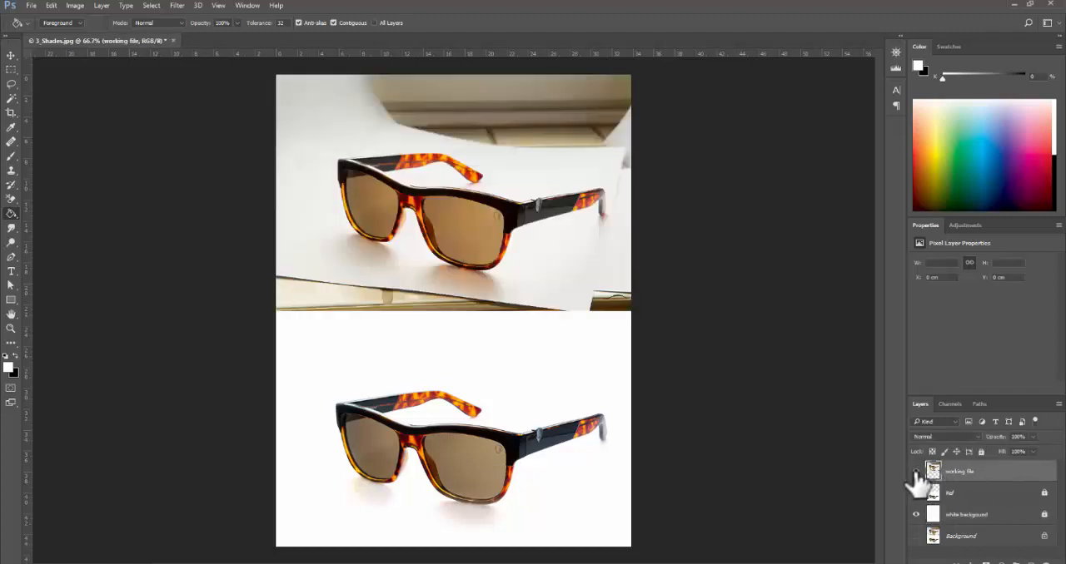
# - Compare the original and reference sunglasses up close, examining the frame edges, backgrounds and shadows
pyautogui.keyDown('ctrl'); pyautogui.click(391, 223); pyautogui.keyUp('ctrl')
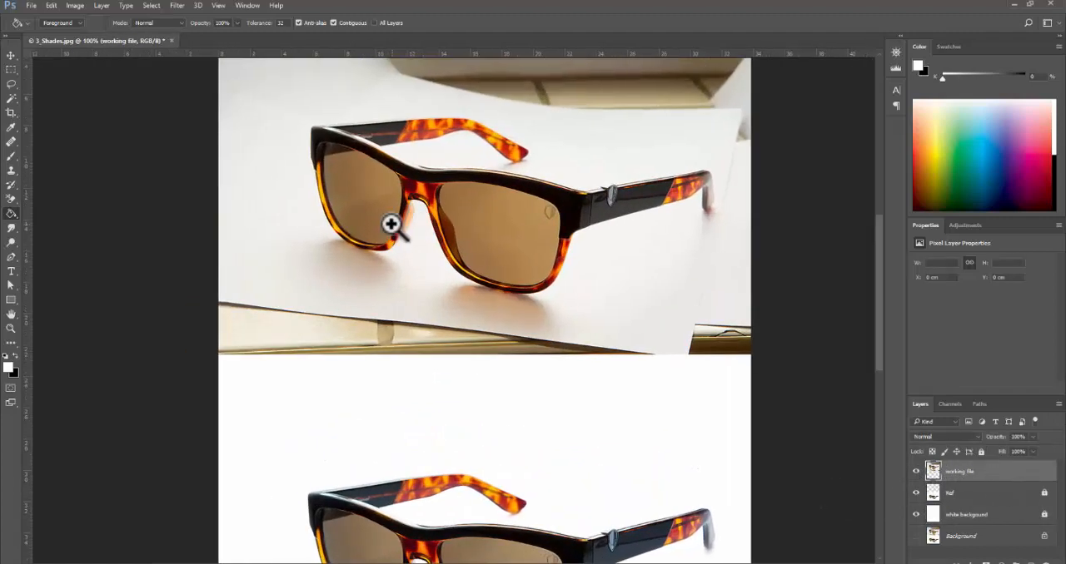
pyautogui.moveTo(577, 375); pyautogui.dragTo(546, 264)
pyautogui.keyDown('alt'); pyautogui.click(546, 264); pyautogui.keyUp('alt')
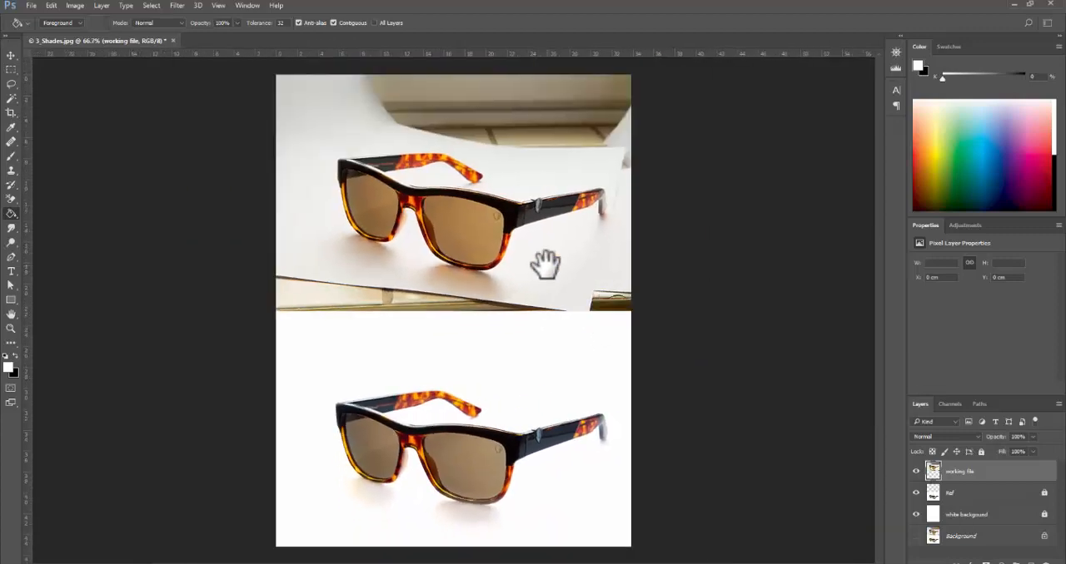
pyautogui.keyDown('ctrl'); pyautogui.click(590, 455); pyautogui.keyUp('ctrl')
pyautogui.keyDown('ctrl'); pyautogui.click(591, 455); pyautogui.keyUp('ctrl')
pyautogui.moveTo(599, 425); pyautogui.dragTo(691, 274)
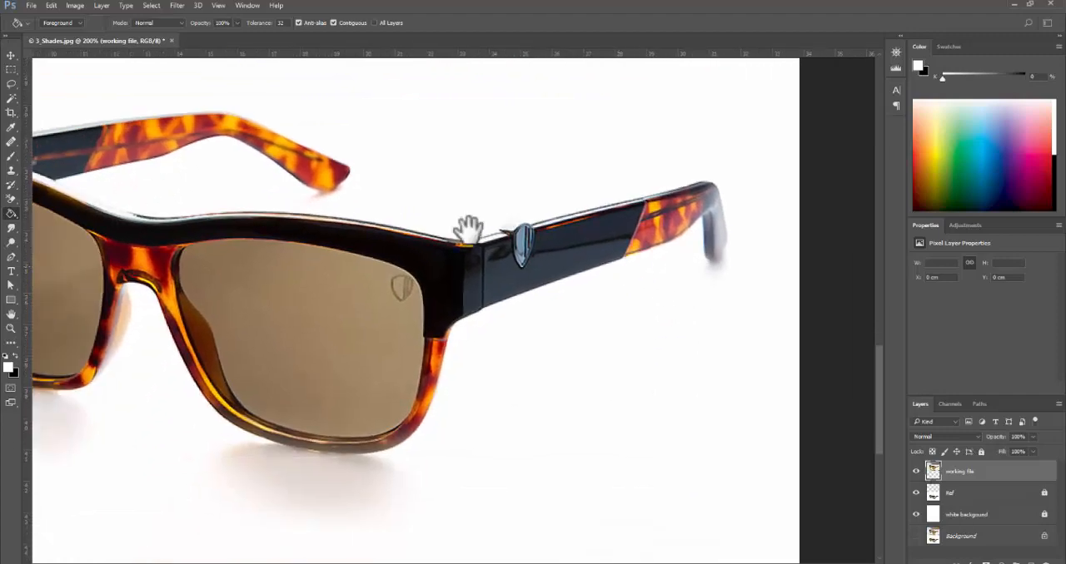
pyautogui.moveTo(464, 447); pyautogui.dragTo(702, 328)
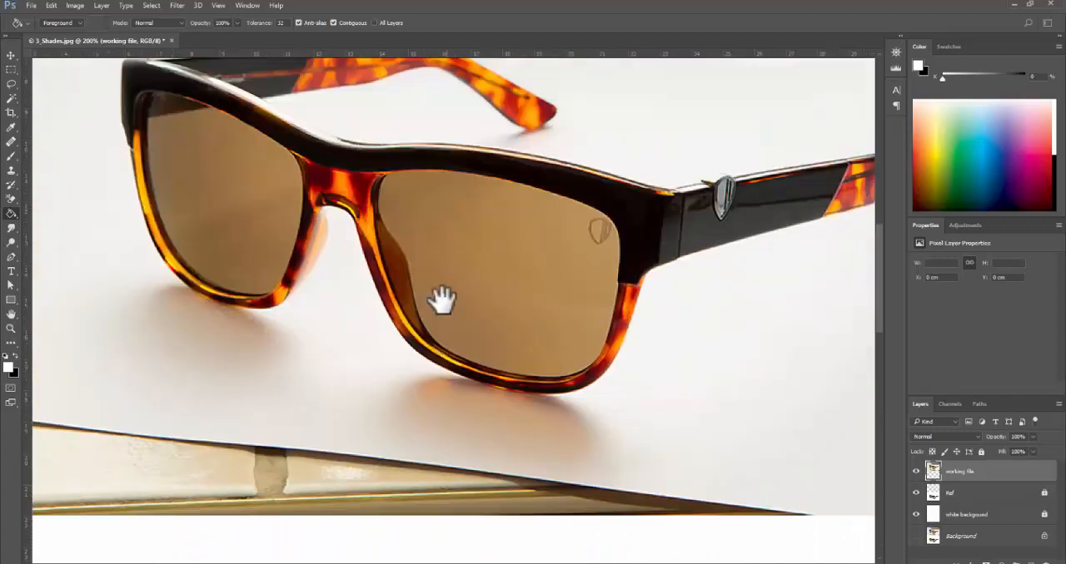
pyautogui.moveTo(465, 223); pyautogui.dragTo(456, 397)
pyautogui.keyDown('alt'); pyautogui.click(481, 363); pyautogui.keyUp('alt')
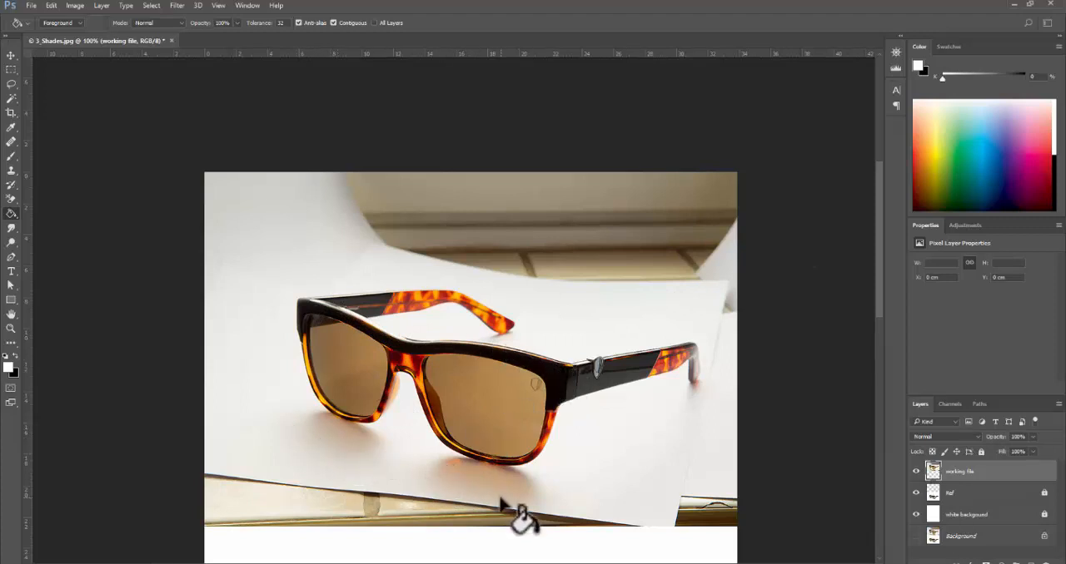
pyautogui.press('space')
pyautogui.moveTo(498, 440); pyautogui.dragTo(500, 390)
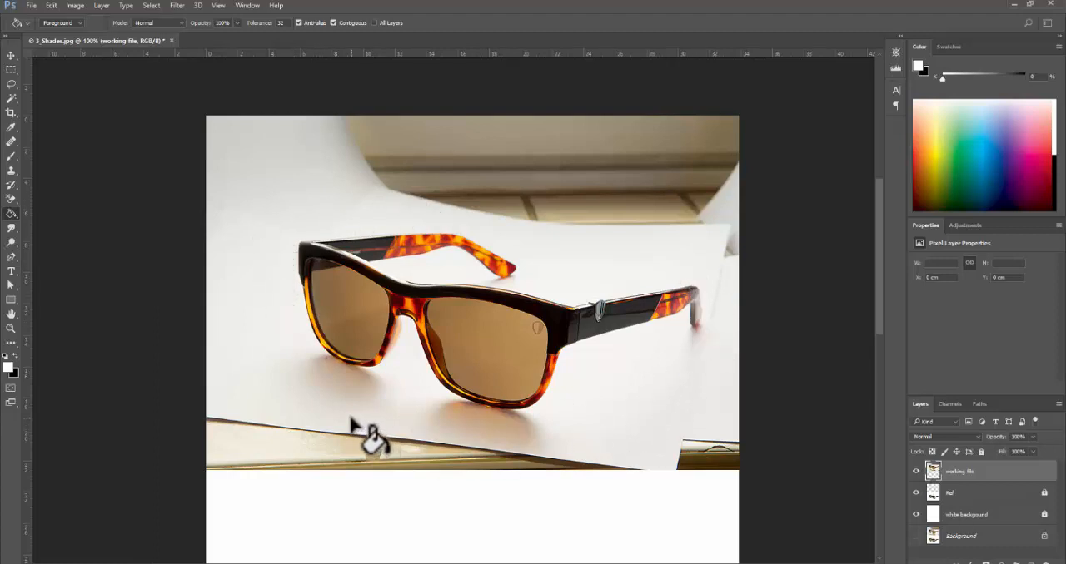
# - Erase the background above the glasses from the photo's upper-left corner with a large soft Eraser brush at 0% hardness
pyautogui.press('w')
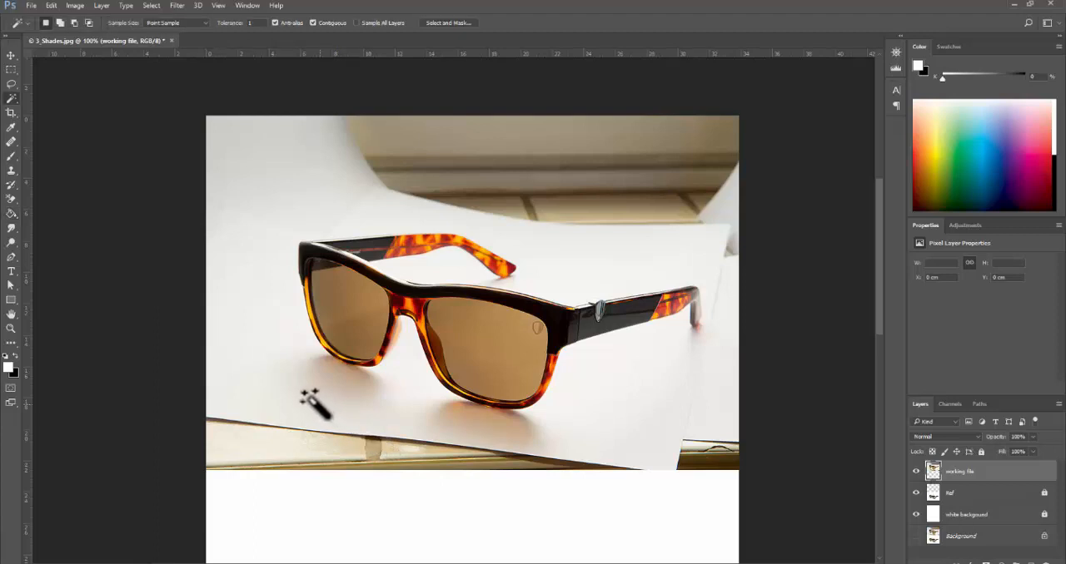
pyautogui.press('e')
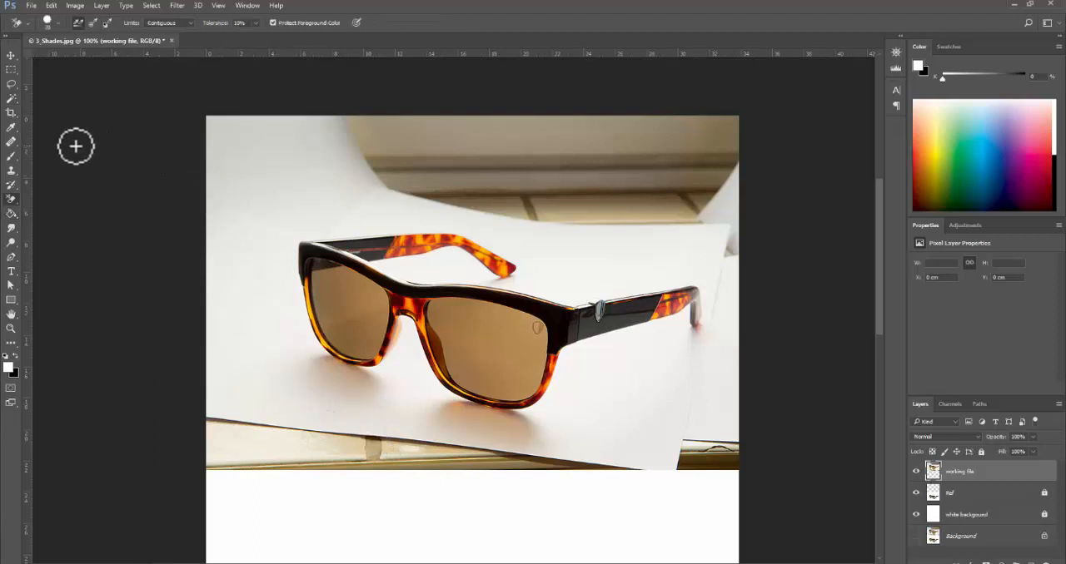
pyautogui.rightClick(12, 199)
pyautogui.click(58, 195)
pyautogui.click(212, 119)
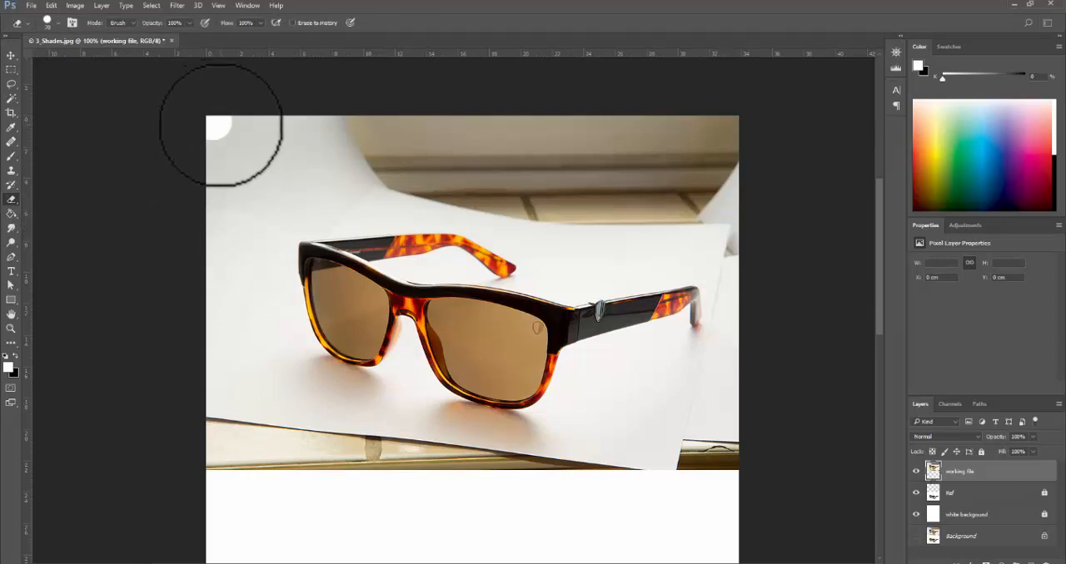
pyautogui.press(']')
pyautogui.press(']')
pyautogui.press(']')
pyautogui.press(']')
pyautogui.press(']')
pyautogui.press(']')
pyautogui.press(']')
pyautogui.press(']')
pyautogui.press(']')
pyautogui.press(']')
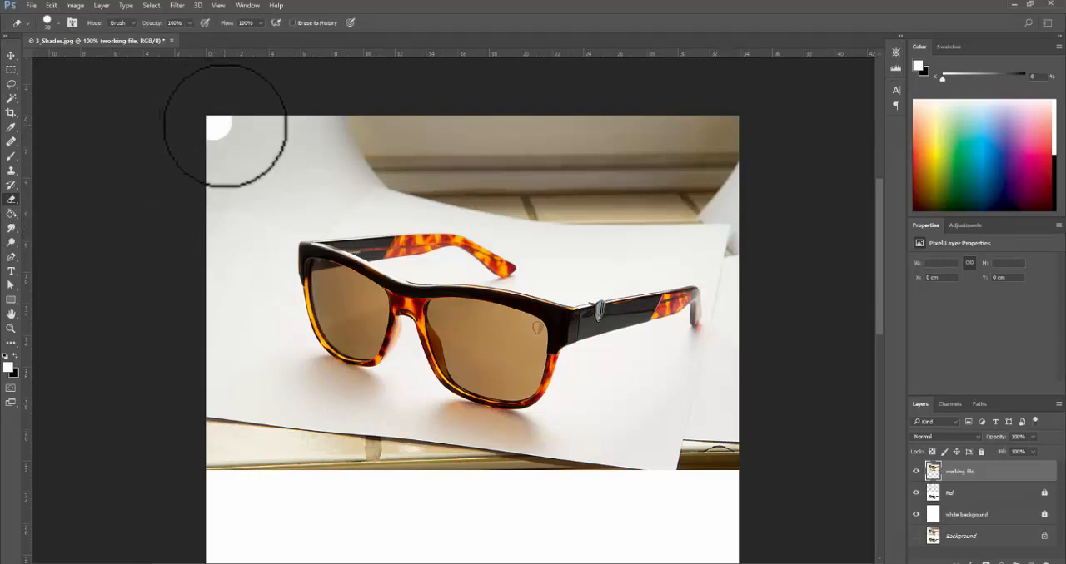
pyautogui.click(57, 22)
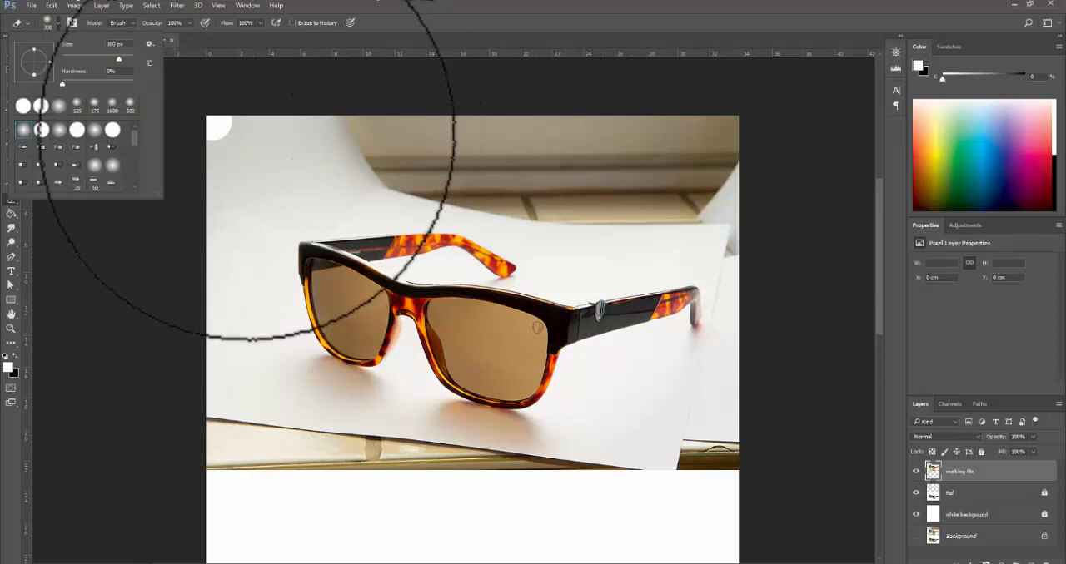
pyautogui.click(254, 136)
pyautogui.moveTo(258, 133)
pyautogui.mouseDown()
pyautogui.moveTo(226, 142)
pyautogui.moveTo(377, 104)
pyautogui.moveTo(231, 119)
pyautogui.moveTo(545, 122)
pyautogui.moveTo(426, 103)
pyautogui.moveTo(473, 124)
pyautogui.moveTo(95, 104)
pyautogui.mouseUp()
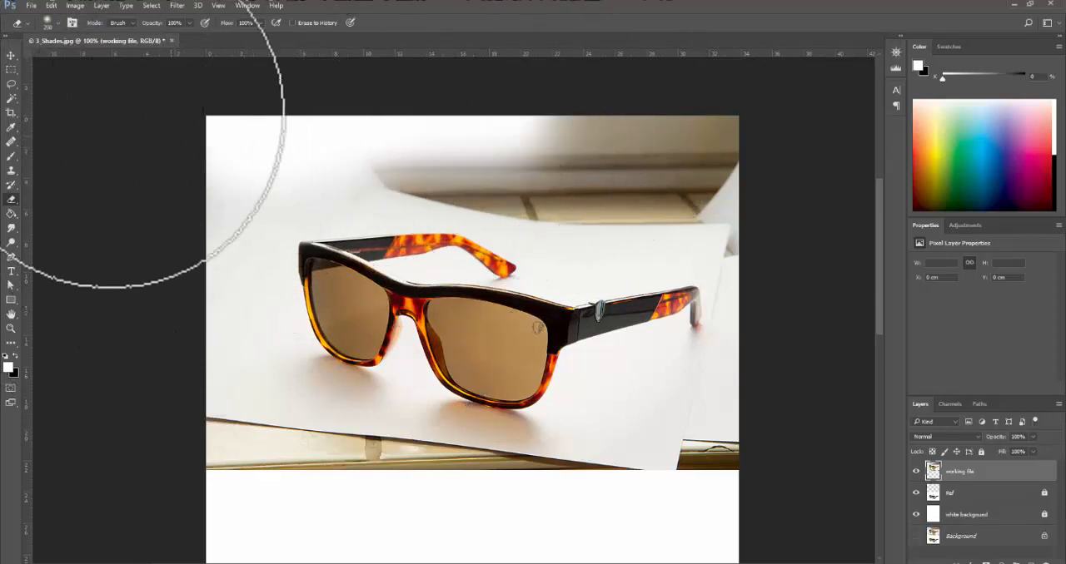
# - Draw a loose lasso selection around the upper sunglasses, including their shadows on the paper
pyautogui.click(13, 71)
pyautogui.click(14, 85)
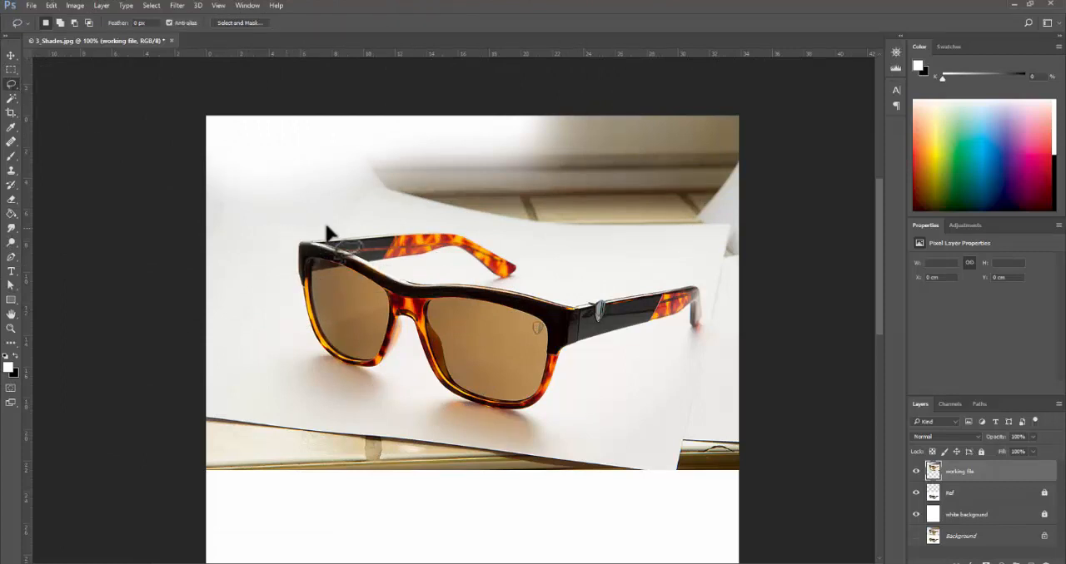
pyautogui.moveTo(326, 226)
pyautogui.mouseDown()
pyautogui.moveTo(420, 213)
pyautogui.moveTo(491, 224)
pyautogui.mouseUp()
pyautogui.moveTo(534, 268)
pyautogui.mouseDown()
pyautogui.moveTo(702, 280)
pyautogui.moveTo(724, 305)
pyautogui.moveTo(699, 348)
pyautogui.mouseUp()
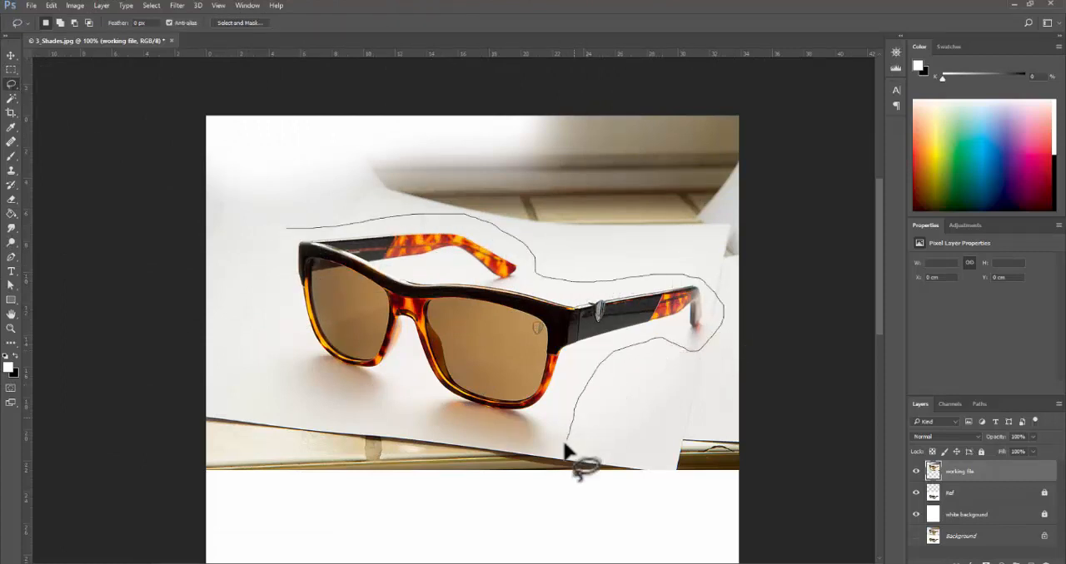
pyautogui.moveTo(565, 450)
pyautogui.mouseDown()
pyautogui.moveTo(542, 456)
pyautogui.moveTo(236, 396)
pyautogui.mouseUp()
pyautogui.moveTo(221, 325); pyautogui.dragTo(250, 231)
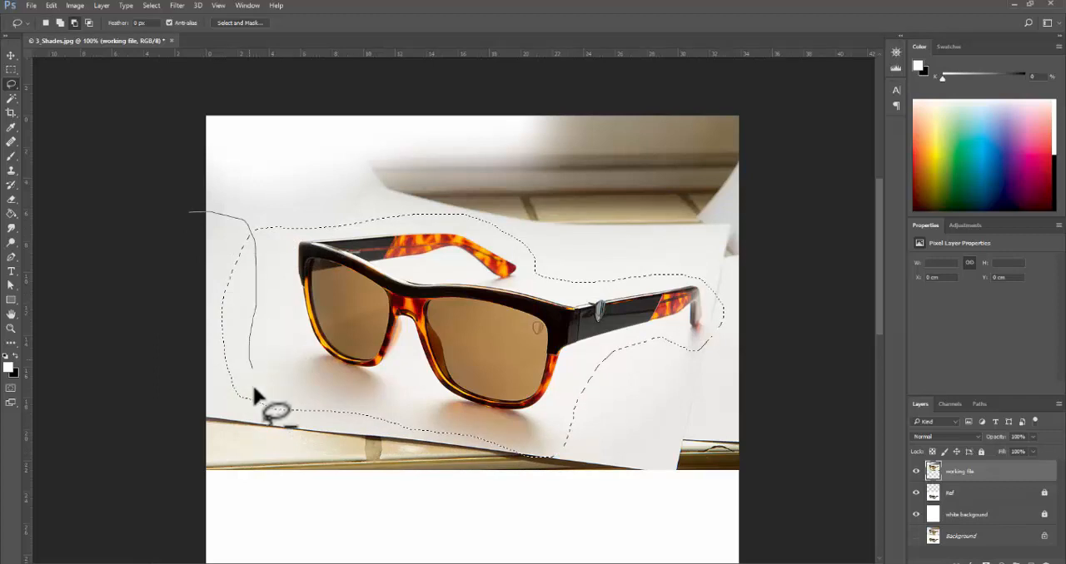
# - Subtract the excess along the left and lower edges of the lasso selection to fit it closer to the glasses
pyautogui.moveTo(253, 387)
pyautogui.mouseDown()
pyautogui.moveTo(124, 243)
pyautogui.moveTo(148, 223)
pyautogui.mouseUp()
pyautogui.moveTo(280, 376)
pyautogui.mouseDown()
pyautogui.moveTo(257, 411)
pyautogui.moveTo(276, 421)
pyautogui.moveTo(369, 432)
pyautogui.moveTo(382, 422)
pyautogui.moveTo(316, 376)
pyautogui.moveTo(282, 376)
pyautogui.mouseUp()
pyautogui.moveTo(401, 398)
pyautogui.mouseDown()
pyautogui.moveTo(372, 400)
pyautogui.moveTo(417, 433)
pyautogui.moveTo(473, 426)
pyautogui.moveTo(493, 441)
pyautogui.moveTo(470, 383)
pyautogui.mouseUp()
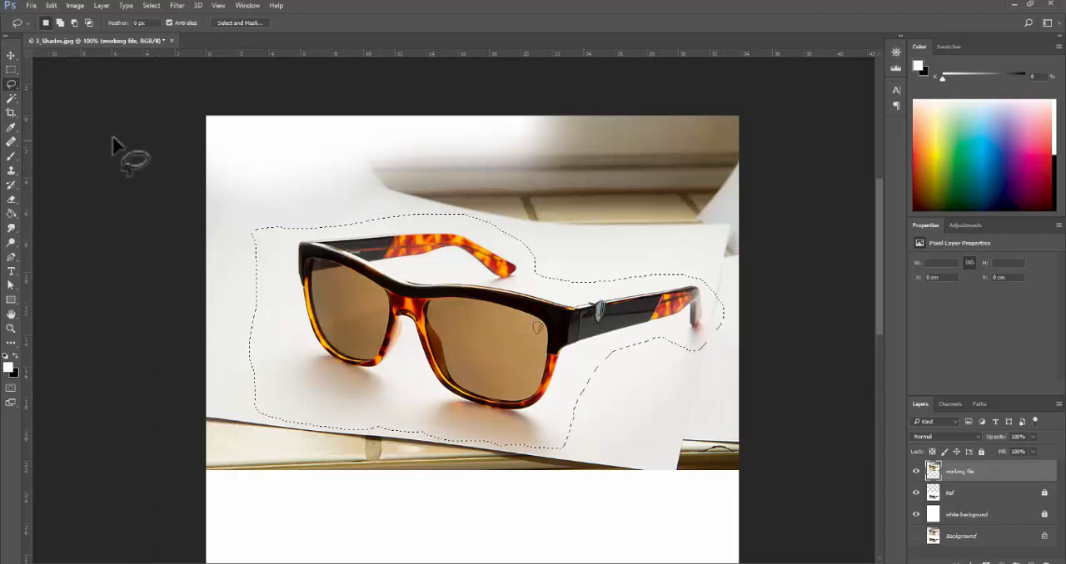
# - Try an Eraser stroke across the selection, undo it, and invert the selection to cover the area around the glasses
pyautogui.press('e')
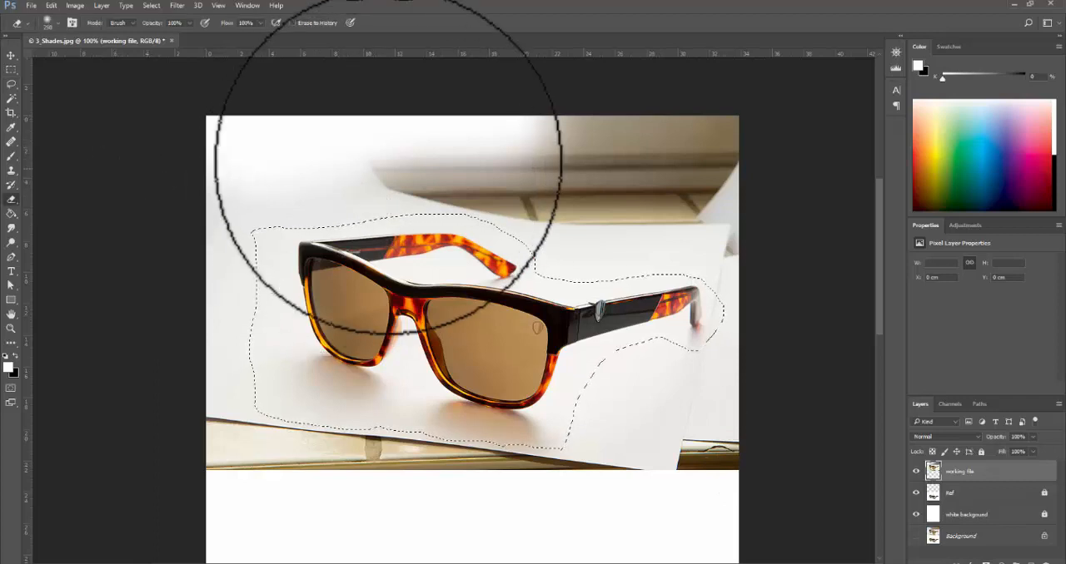
pyautogui.moveTo(381, 191); pyautogui.dragTo(238, 475)
pyautogui.hotkey('ctrl', 'z')
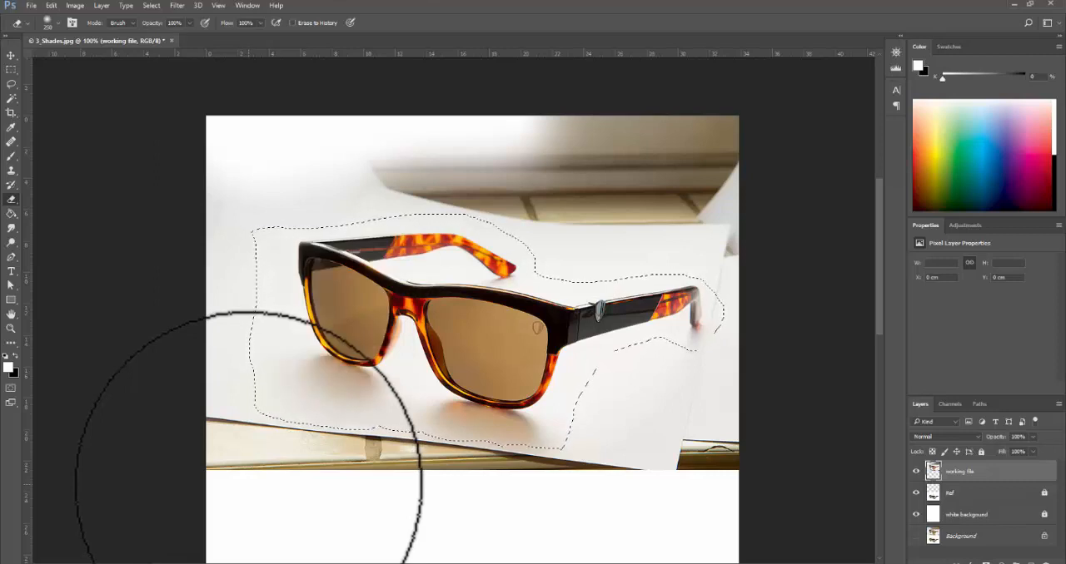
pyautogui.hotkey('ctrl', 'shift', 'i')
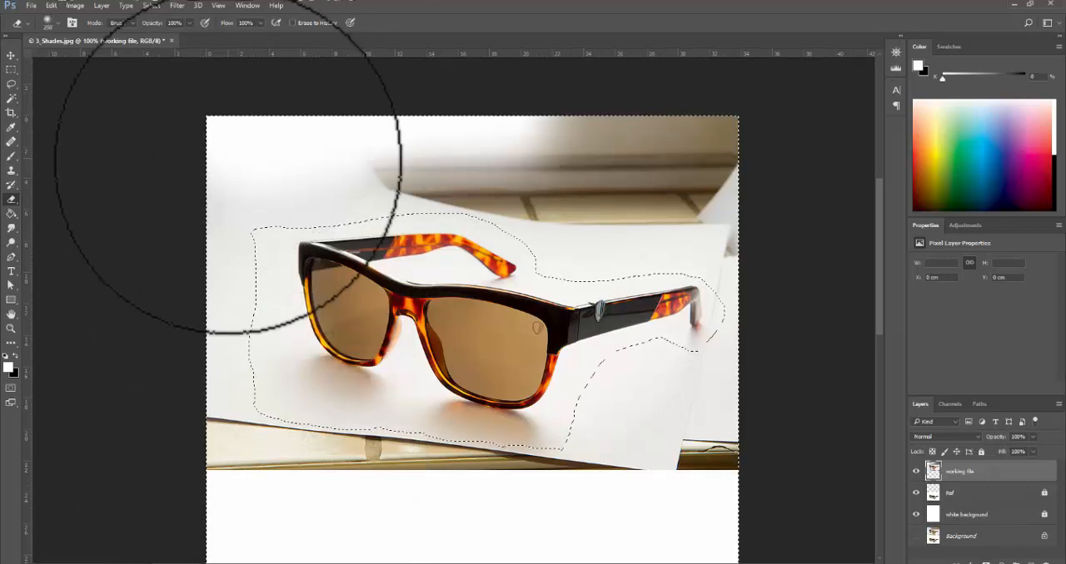
# - Erase the photo background inside the inverted selection around the upper glasses and deselect
pyautogui.moveTo(231, 164)
pyautogui.mouseDown()
pyautogui.moveTo(216, 450)
pyautogui.moveTo(206, 267)
pyautogui.moveTo(215, 464)
pyautogui.moveTo(459, 497)
pyautogui.moveTo(717, 482)
pyautogui.moveTo(830, 460)
pyautogui.moveTo(708, 464)
pyautogui.moveTo(718, 385)
pyautogui.moveTo(710, 107)
pyautogui.moveTo(655, 151)
pyautogui.moveTo(741, 235)
pyautogui.moveTo(504, 181)
pyautogui.moveTo(295, 172)
pyautogui.moveTo(544, 201)
pyautogui.moveTo(685, 239)
pyautogui.moveTo(804, 386)
pyautogui.moveTo(769, 377)
pyautogui.moveTo(580, 252)
pyautogui.moveTo(323, 260)
pyautogui.mouseUp()
pyautogui.hotkey('ctrl', 'd')
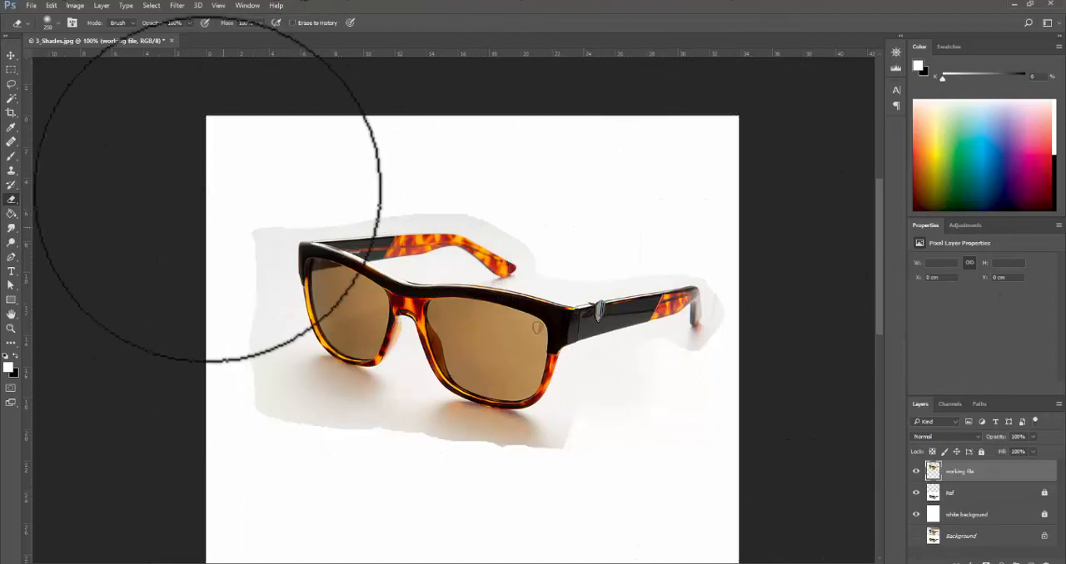
pyautogui.keyDown('alt'); pyautogui.click(636, 419); pyautogui.keyUp('alt')
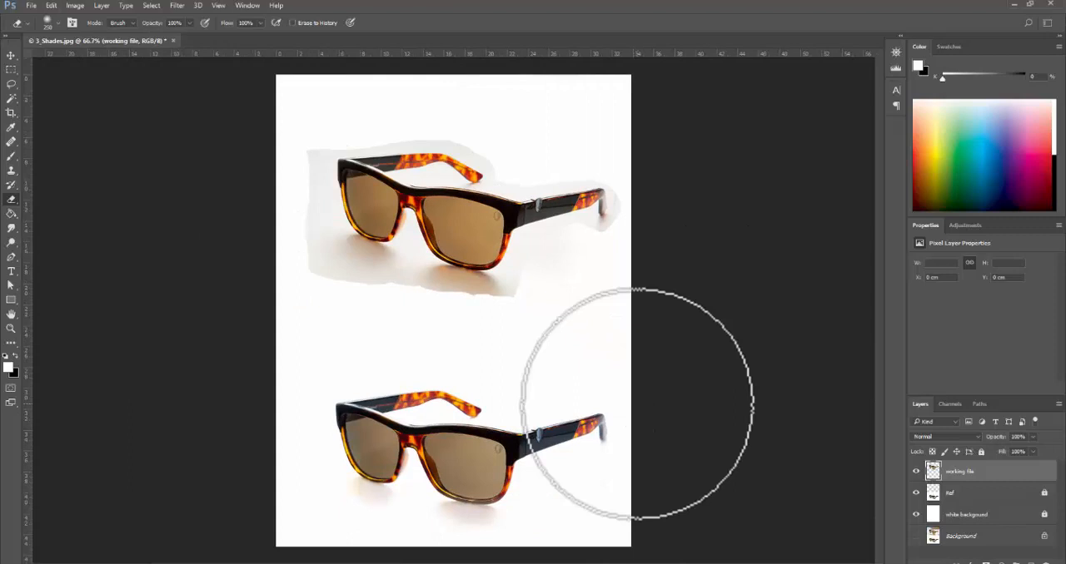
# - Soften the hard cutout edges around the temple tip, beneath the lenses and beside the frame with a soft Eraser at 100 to 200 px
pyautogui.press('[')
pyautogui.press('[')
pyautogui.press('[')
pyautogui.press('[')
pyautogui.press('[')
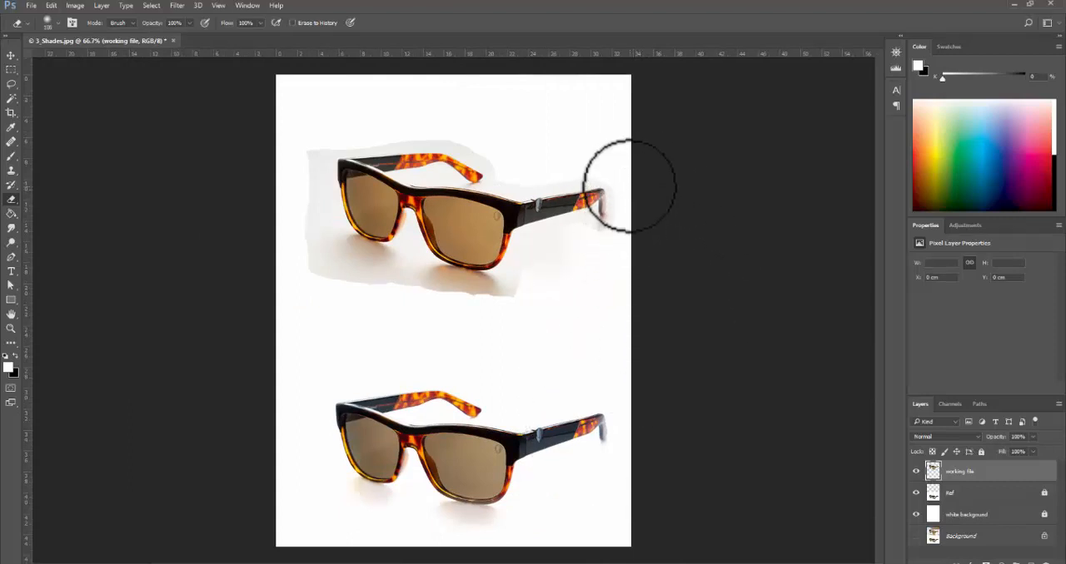
pyautogui.press(']')
pyautogui.press(']')
pyautogui.press(']')
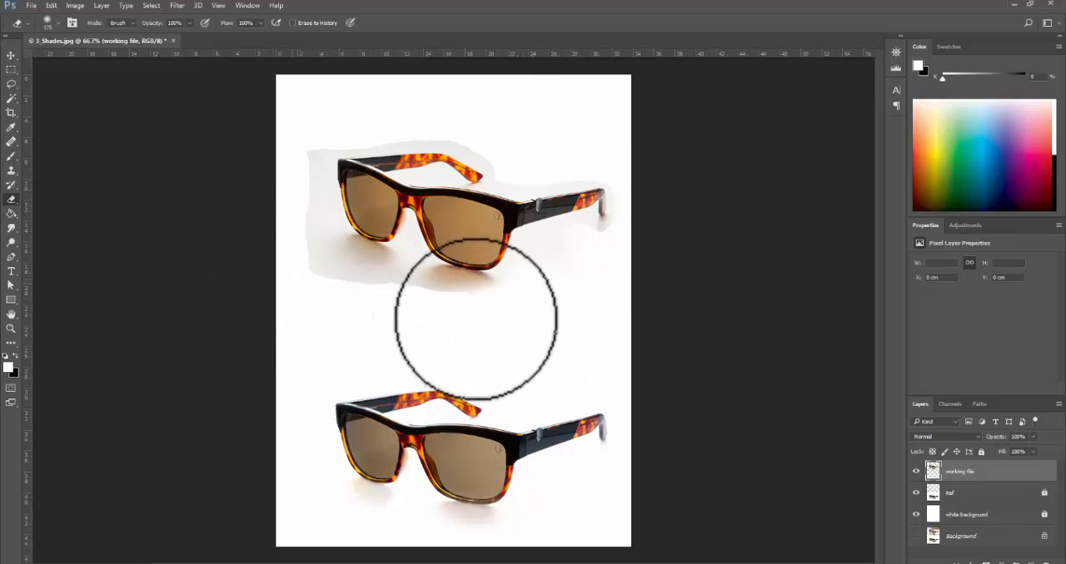
pyautogui.press(']')
pyautogui.moveTo(291, 144)
pyautogui.mouseDown()
pyautogui.moveTo(316, 348)
pyautogui.moveTo(276, 181)
pyautogui.moveTo(288, 150)
pyautogui.mouseUp()
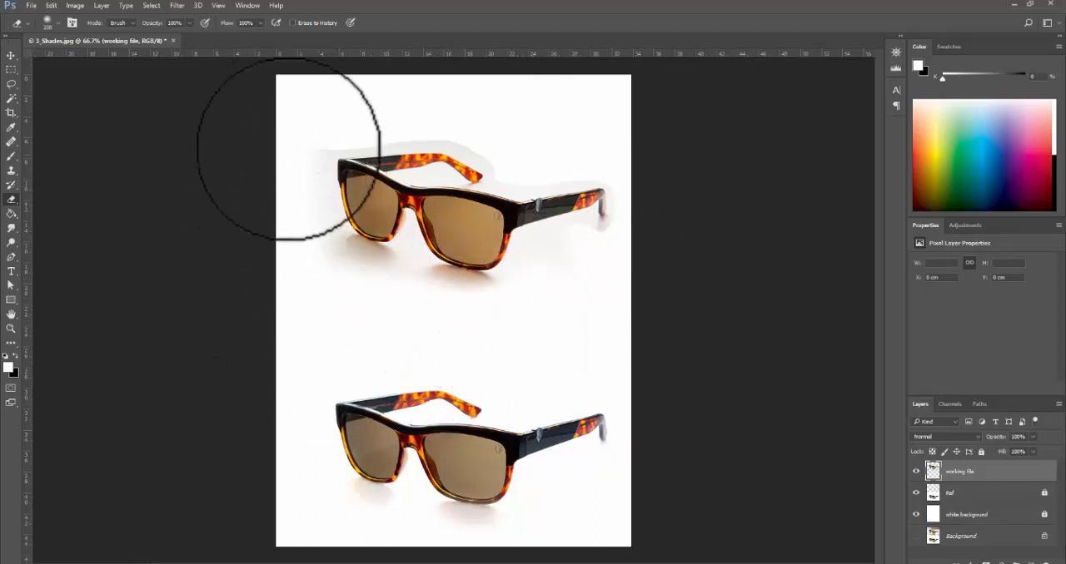
# - Erase the remaining grey paper around the upper glasses' arms with a smaller soft Eraser, reduced to 125 and 100 px
pyautogui.press('[')
pyautogui.press('[')
pyautogui.press('[')
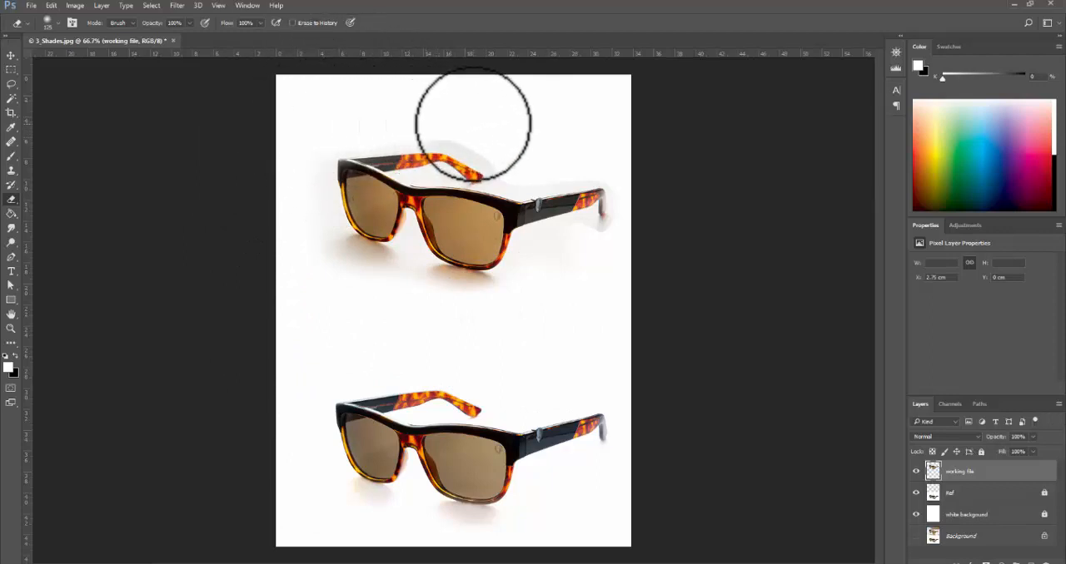
pyautogui.press('[')
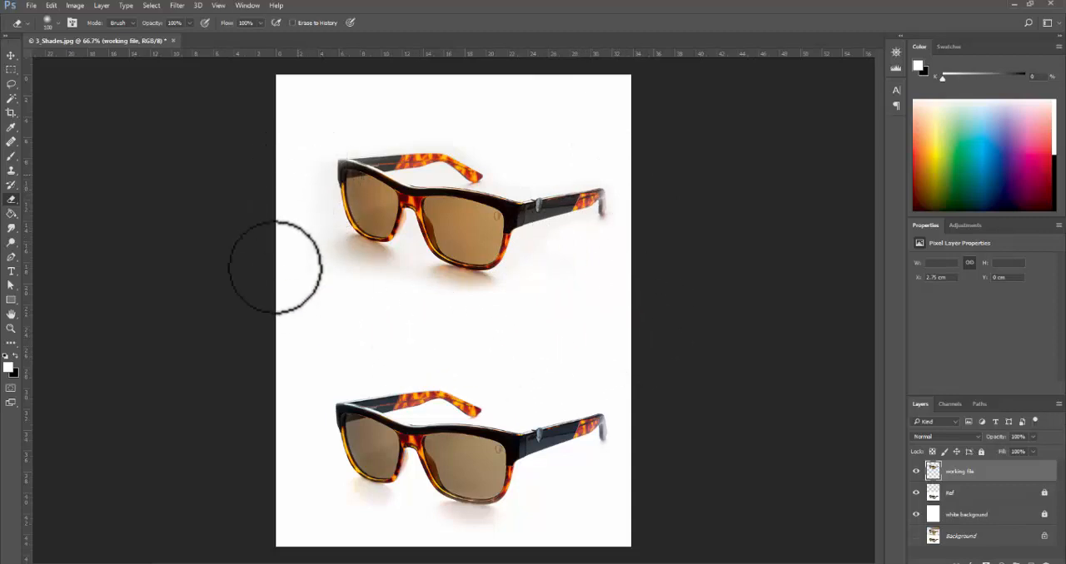
# - Examine the erased edges and shadows around the upper glasses up close for leftover background
pyautogui.keyDown('ctrl'); pyautogui.click(467, 264); pyautogui.keyUp('ctrl')
pyautogui.moveTo(528, 133); pyautogui.dragTo(534, 193)
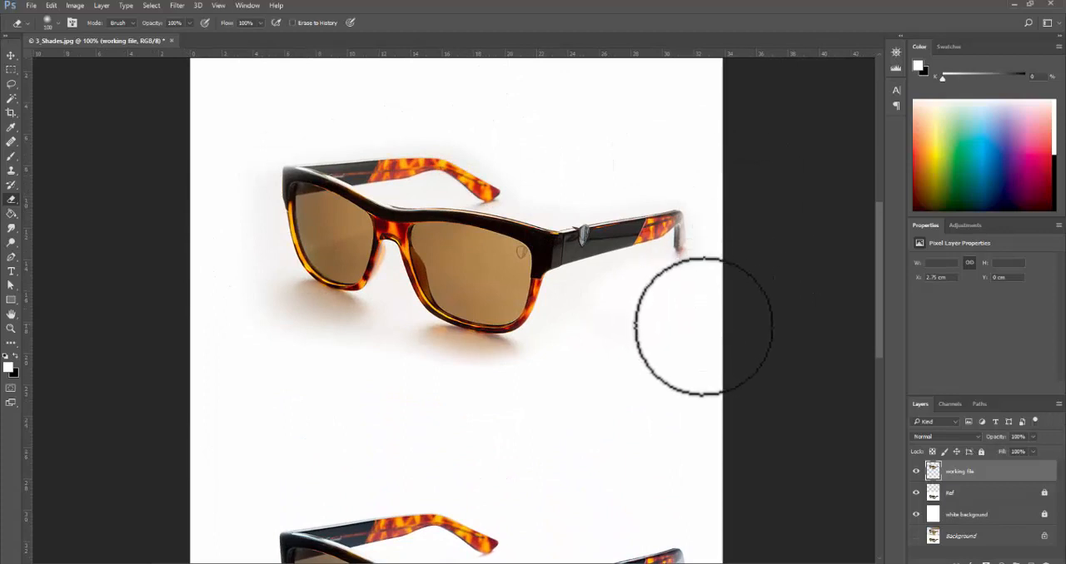
pyautogui.keyDown('ctrl'); pyautogui.keyDown('alt'); pyautogui.click(704, 356); pyautogui.keyUp('alt'); pyautogui.keyUp('ctrl')
pyautogui.keyDown('ctrl'); pyautogui.click(483, 231); pyautogui.keyUp('ctrl')
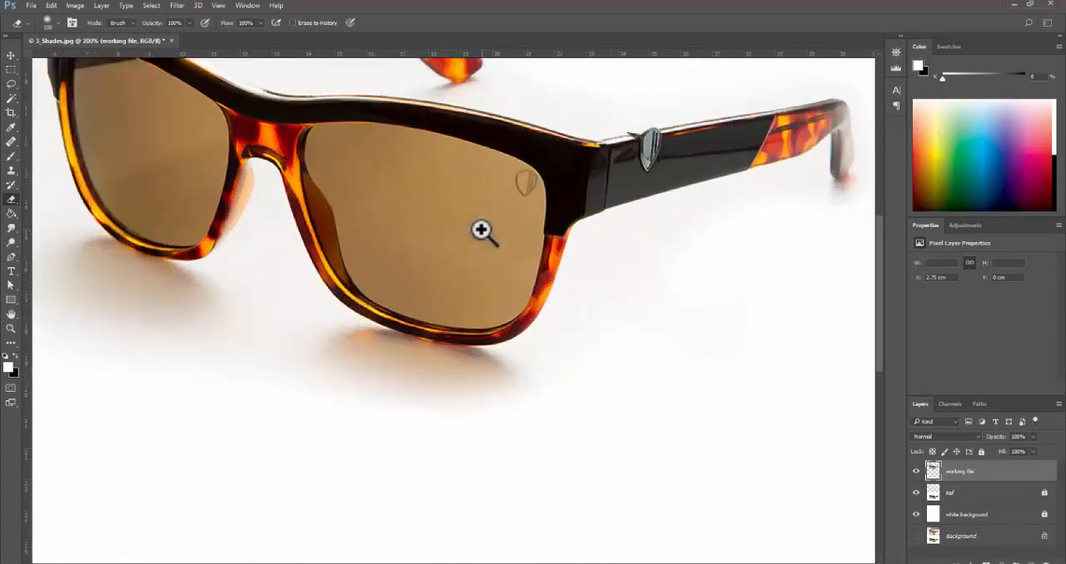
pyautogui.moveTo(483, 230); pyautogui.dragTo(470, 300)
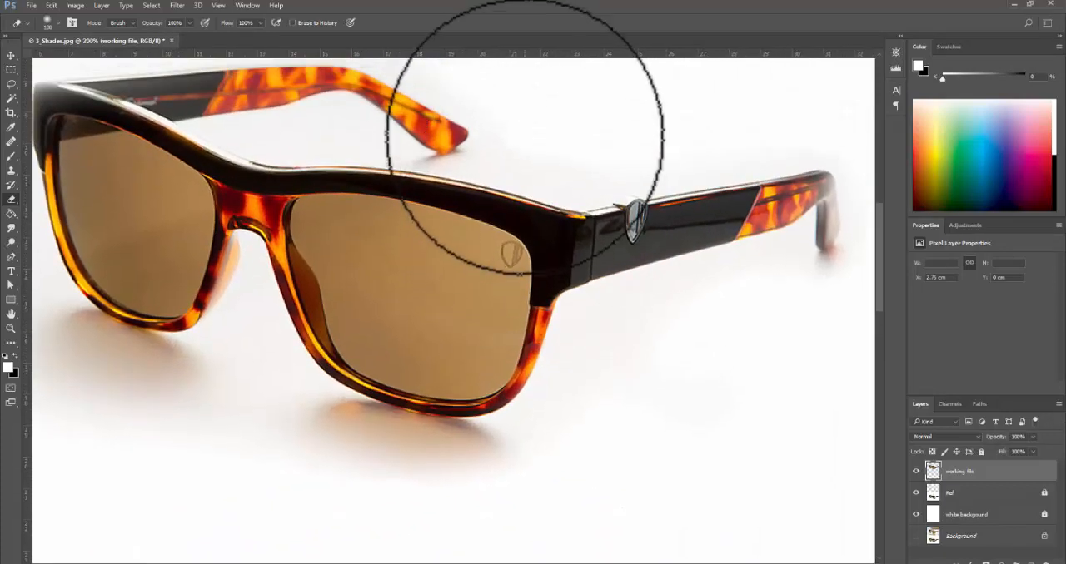
pyautogui.keyDown('alt'); pyautogui.click(634, 316); pyautogui.keyUp('alt')
pyautogui.keyDown('alt'); pyautogui.click(648, 341); pyautogui.keyUp('alt')
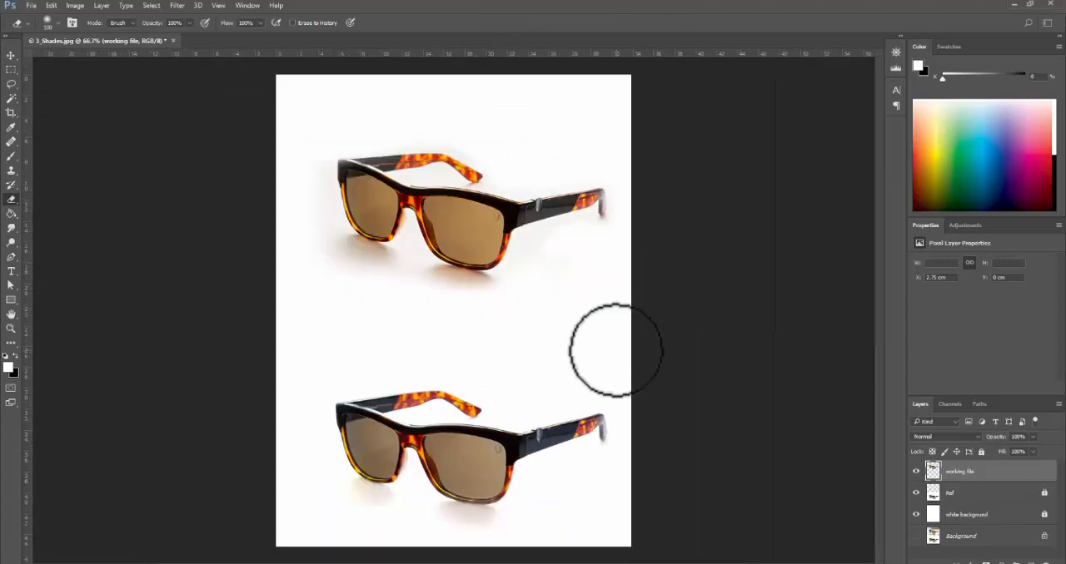
# - Open a Levels adjustment for the working file layer with the upper glasses' faint grey halo in close view
pyautogui.hotkey('ctrl', 'l')
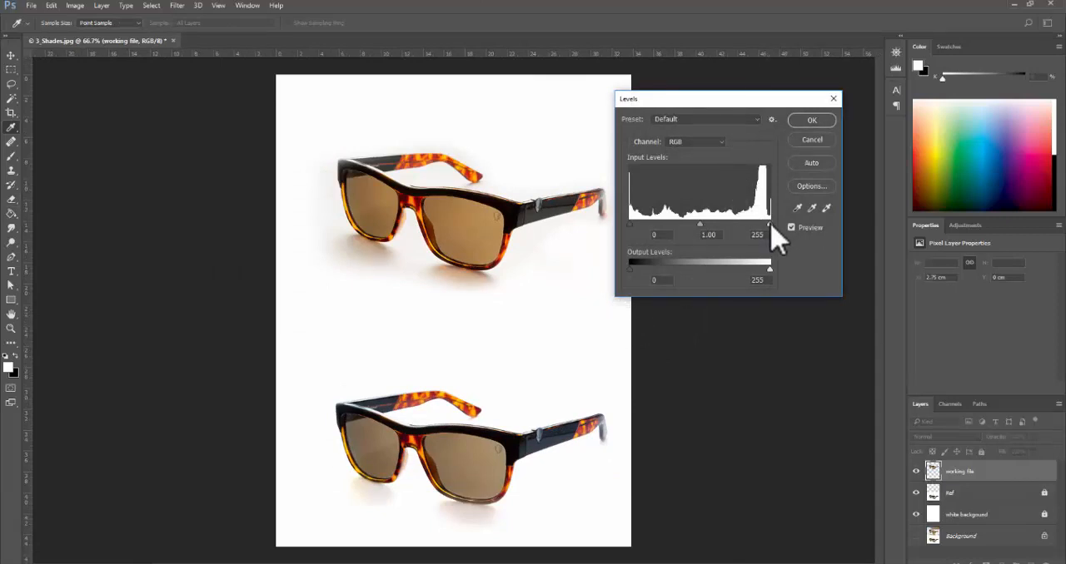
pyautogui.keyDown('ctrl'); pyautogui.click(558, 289); pyautogui.keyUp('ctrl')
pyautogui.keyDown('ctrl'); pyautogui.click(555, 271); pyautogui.keyUp('ctrl')
pyautogui.moveTo(521, 153); pyautogui.dragTo(470, 352)
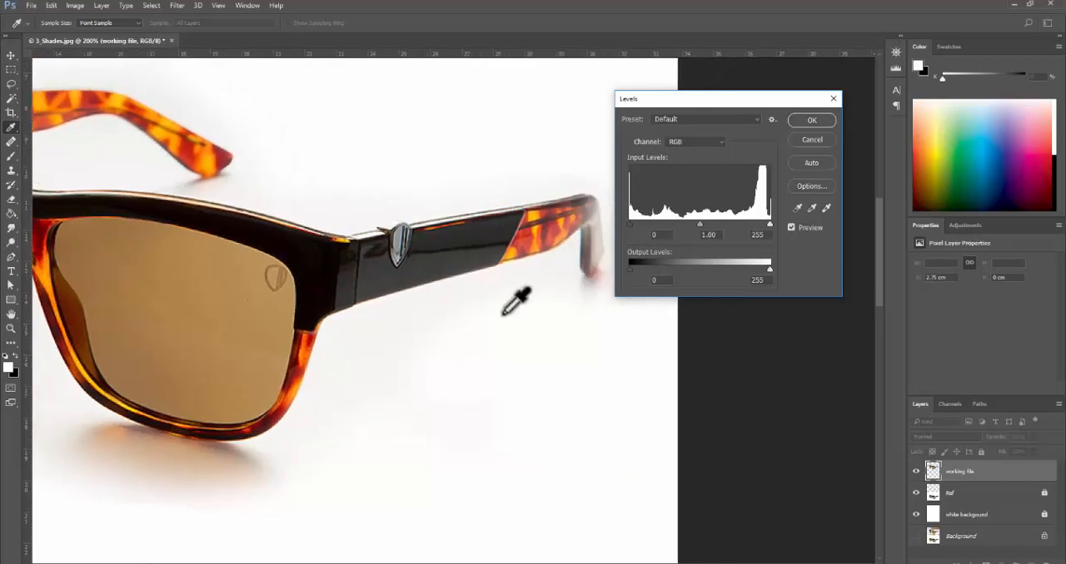
pyautogui.moveTo(249, 191); pyautogui.dragTo(514, 349)
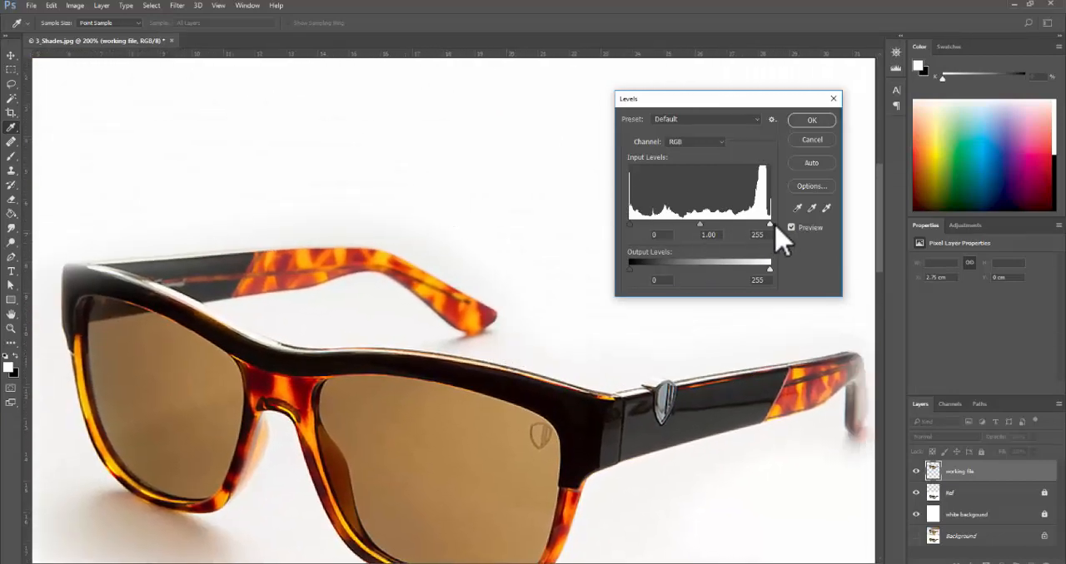
# - Try a white input level of 225 against the reference glasses and restore it to 255
pyautogui.moveTo(771, 226); pyautogui.dragTo(753, 227)
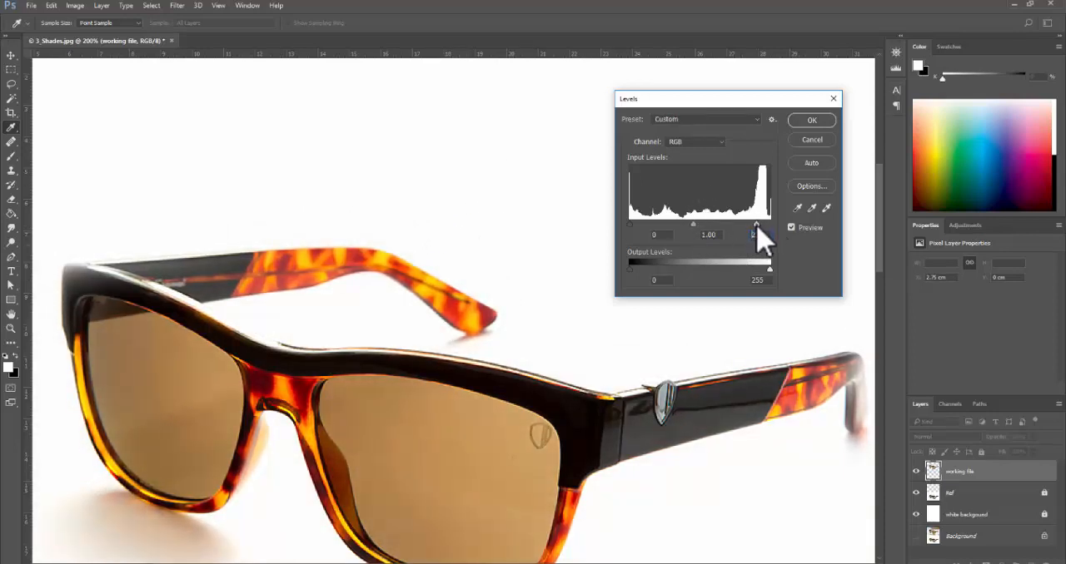
pyautogui.keyDown('alt'); pyautogui.click(430, 363); pyautogui.keyUp('alt')
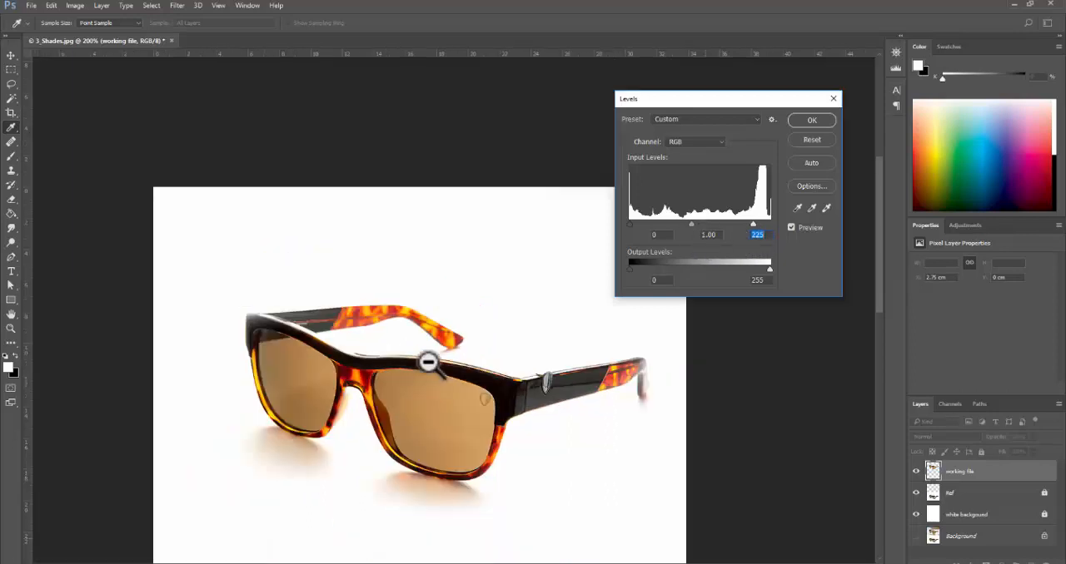
pyautogui.keyDown('alt'); pyautogui.click(429, 363); pyautogui.keyUp('alt')
pyautogui.keyDown('ctrl'); pyautogui.click(531, 313); pyautogui.keyUp('ctrl')
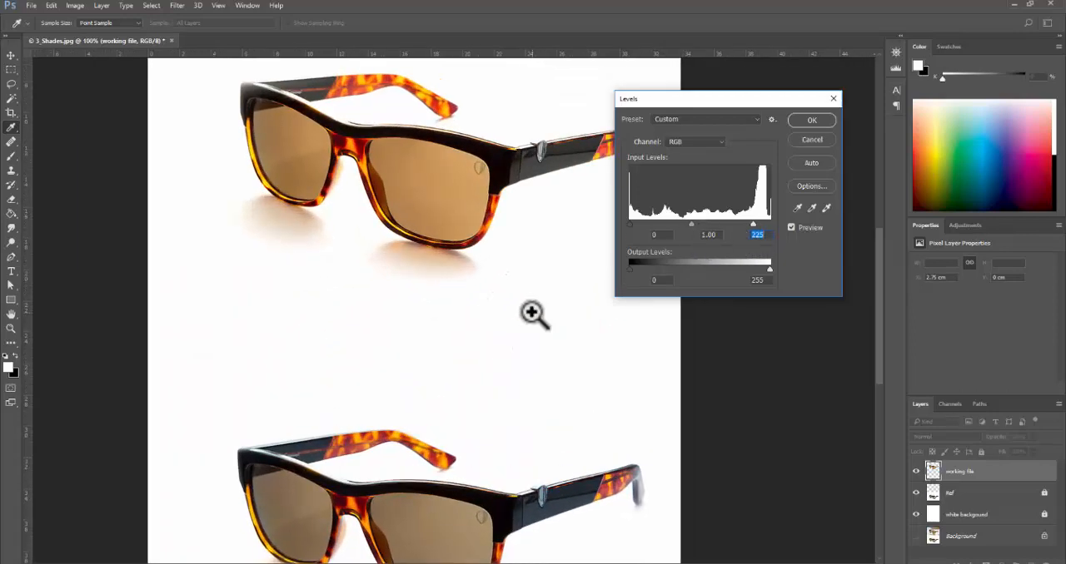
pyautogui.keyDown('alt'); pyautogui.click(531, 312); pyautogui.keyUp('alt')
pyautogui.keyDown('ctrl'); pyautogui.click(537, 253); pyautogui.keyUp('ctrl')
pyautogui.moveTo(537, 253); pyautogui.dragTo(504, 284)
pyautogui.keyDown('alt'); pyautogui.click(504, 285); pyautogui.keyUp('alt')
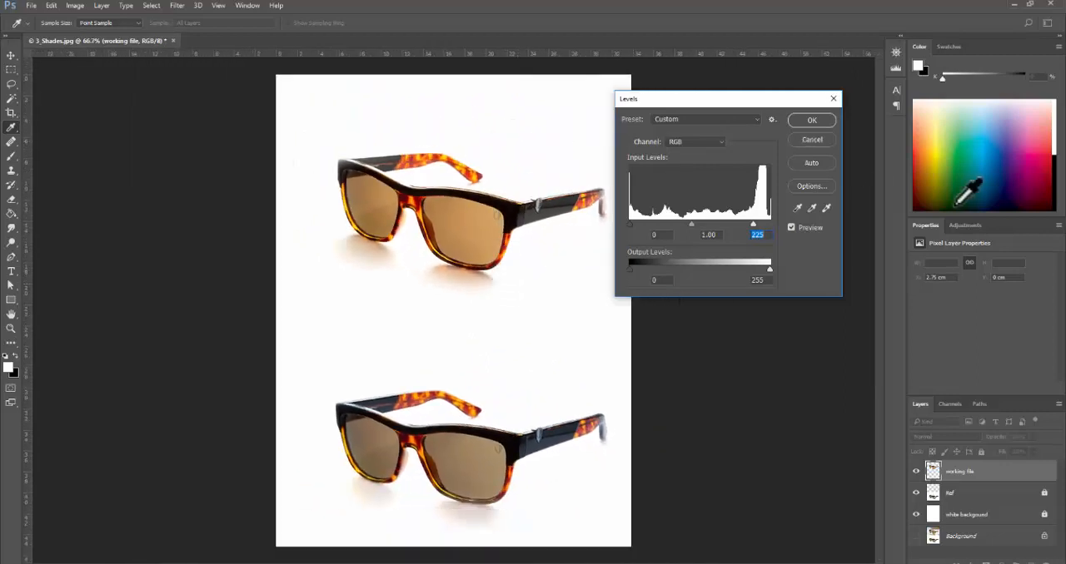
pyautogui.moveTo(767, 222); pyautogui.dragTo(792, 223)
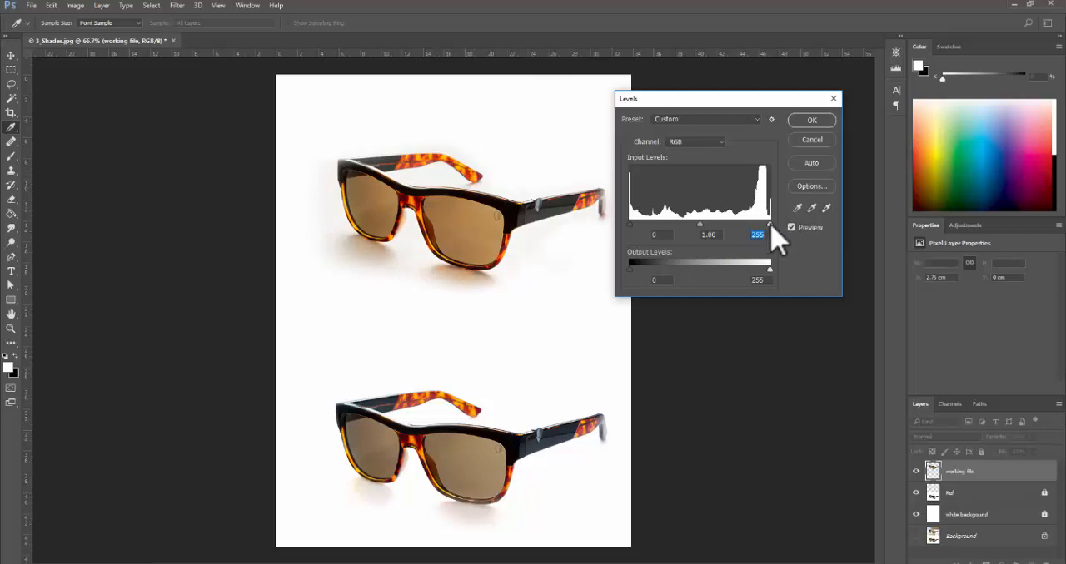
# - Apply Levels to the working file layer with a white input level of 242 and midtones at 0.83
pyautogui.moveTo(765, 224); pyautogui.dragTo(760, 224)
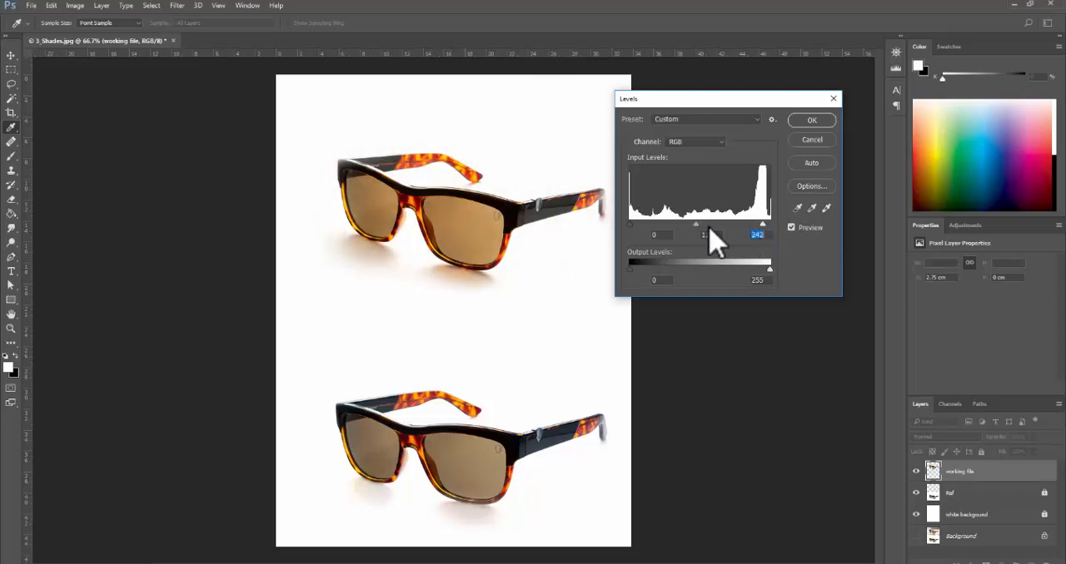
pyautogui.moveTo(696, 225); pyautogui.dragTo(699, 226)
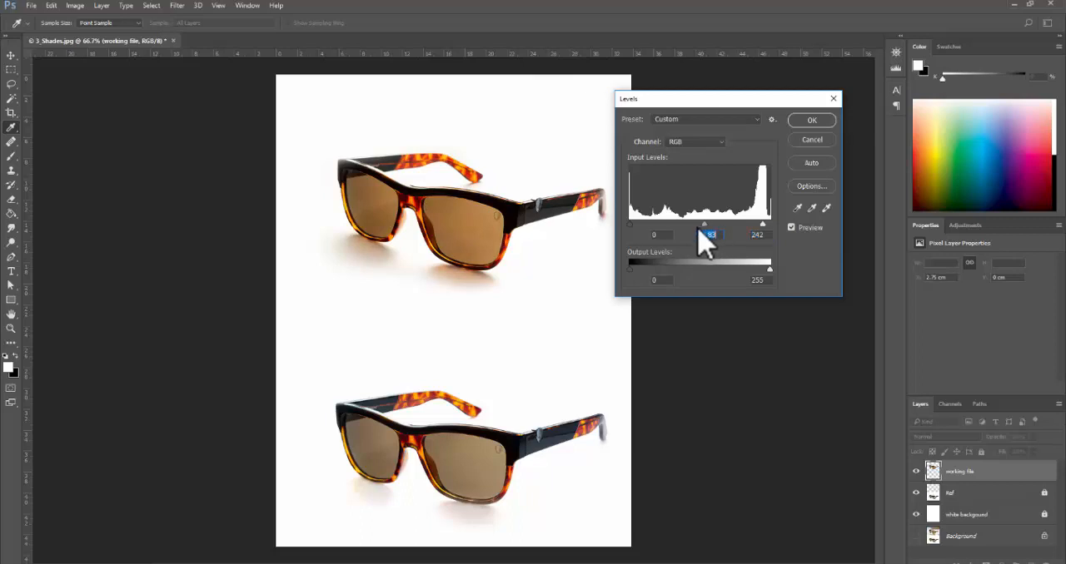
pyautogui.click(814, 123)
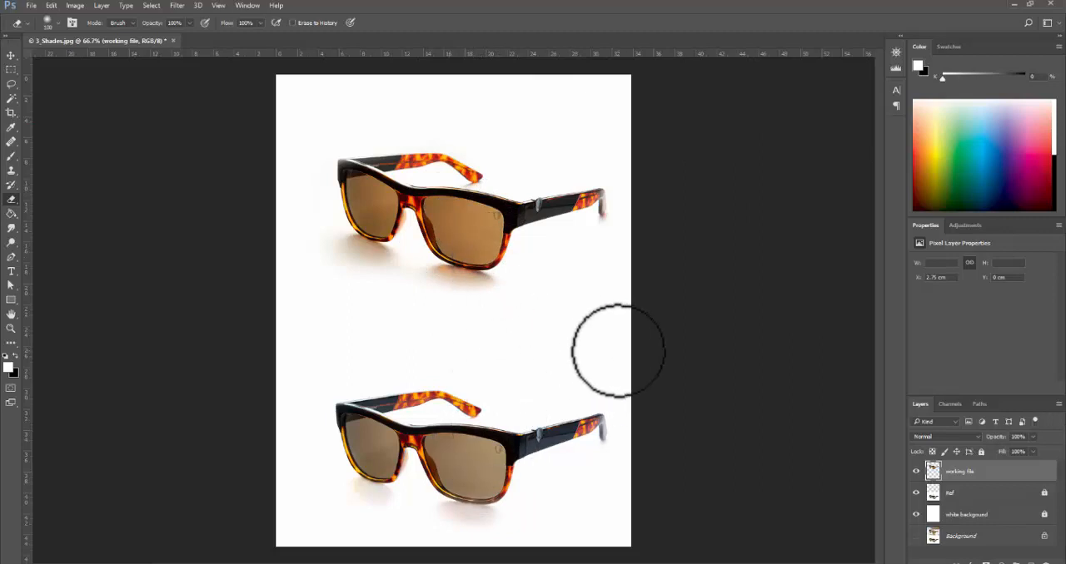
# - Open a Hue/Saturation adjustment for the working file layer
pyautogui.hotkey('ctrl', 'u')
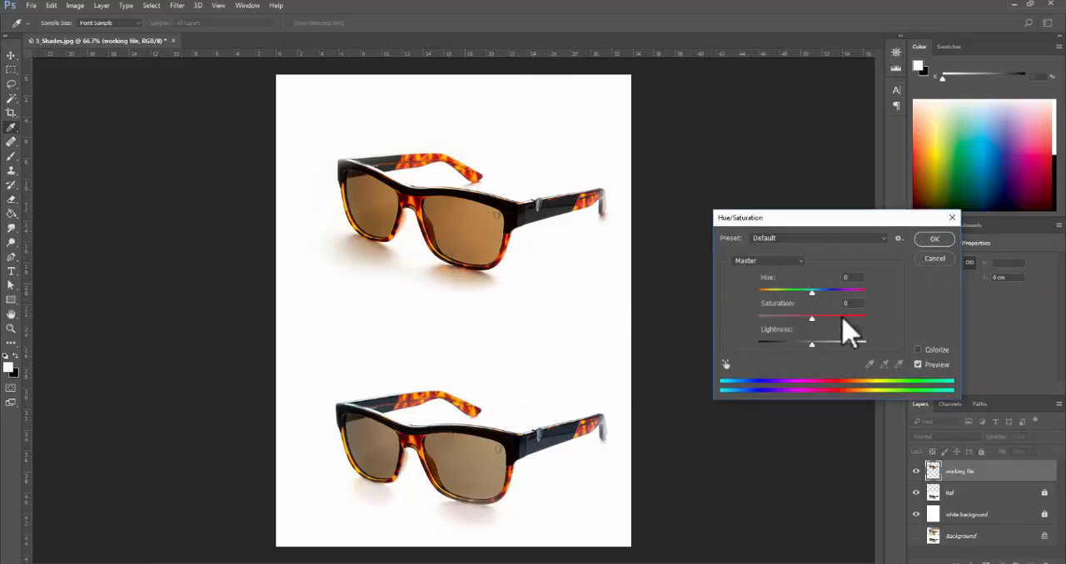
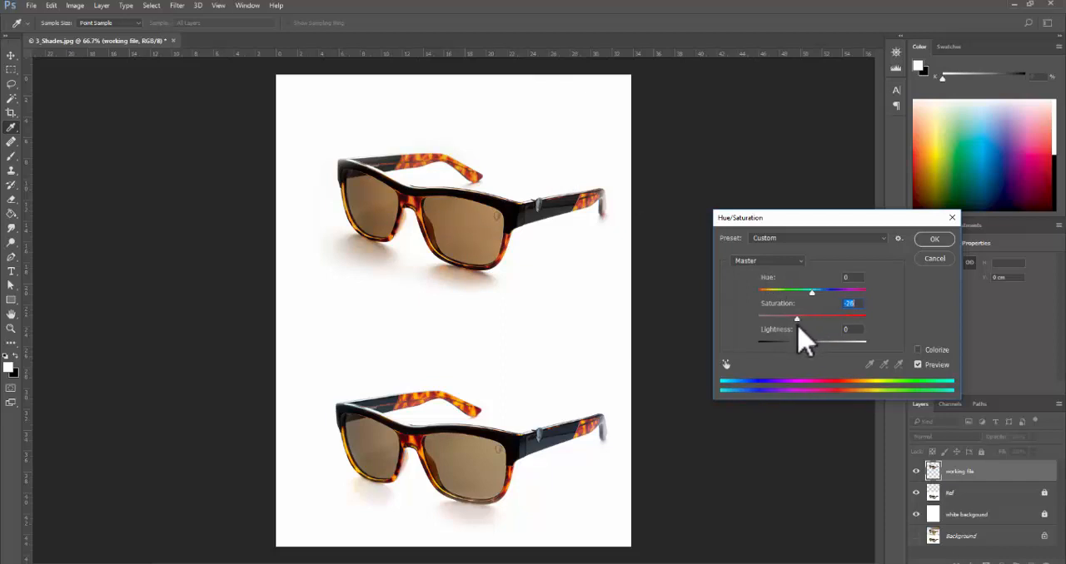
# - Apply a saturation of -27 to the working file layer and switch to the Eraser tool
pyautogui.click(931, 242)
pyautogui.press('e')
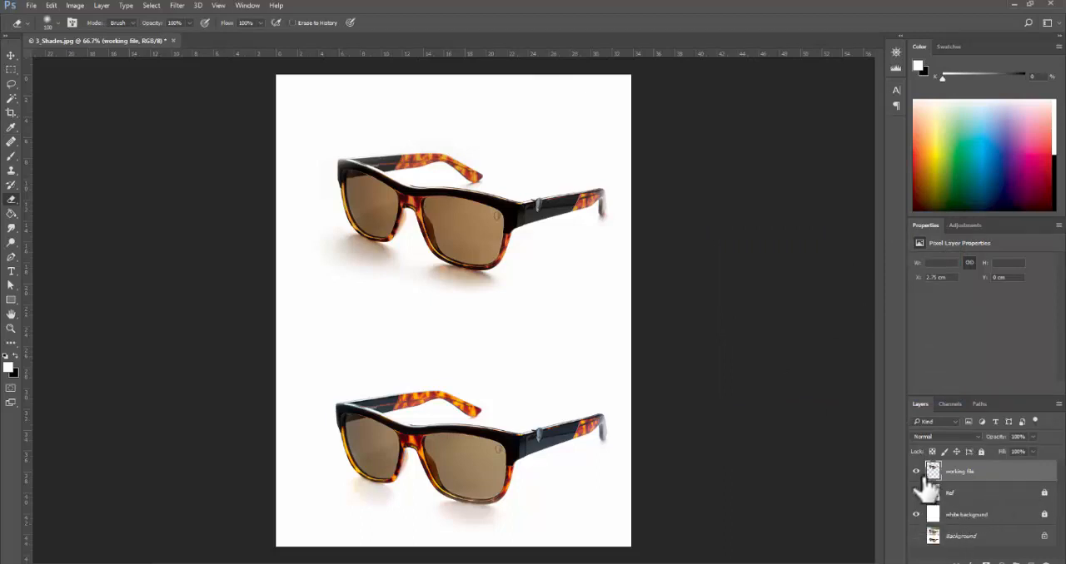
# - Compare the original photo, the edited glasses and the reference by toggling the visibility of the individual layers
pyautogui.moveTo(917, 471); pyautogui.dragTo(918, 533)
pyautogui.click(917, 537)
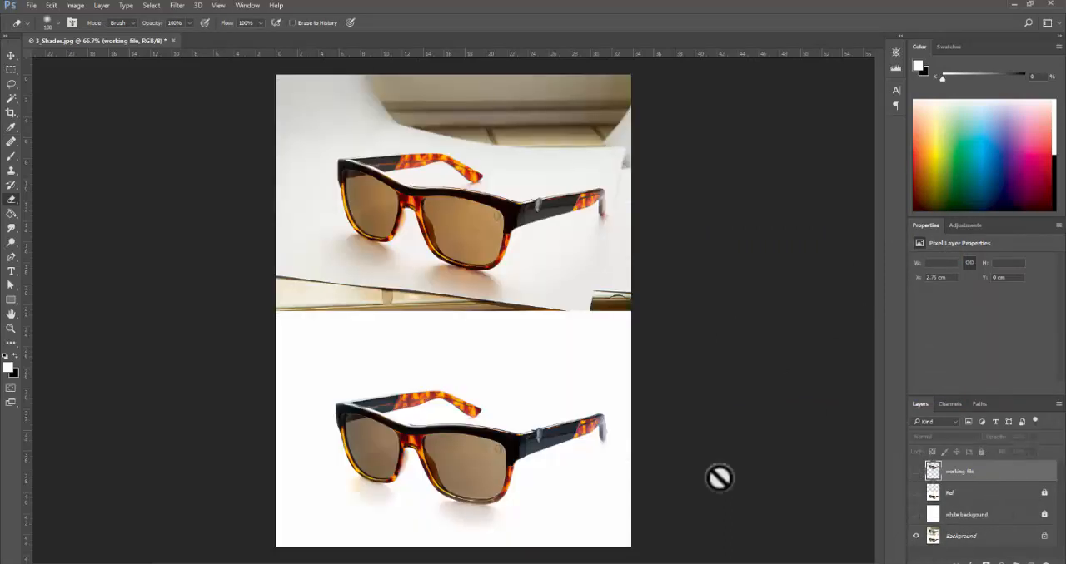
pyautogui.click(917, 471)
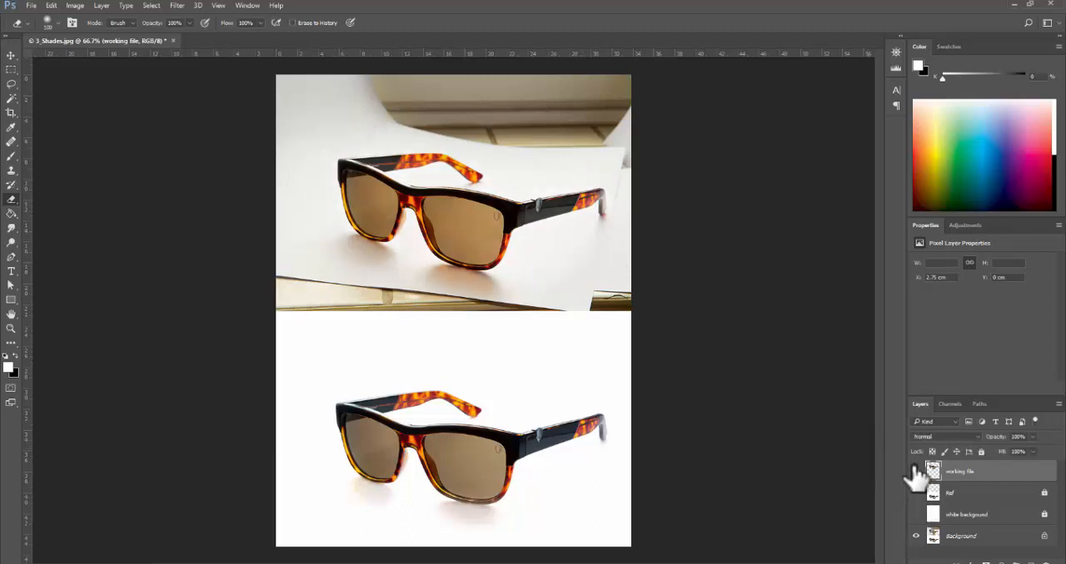
pyautogui.click(917, 472)
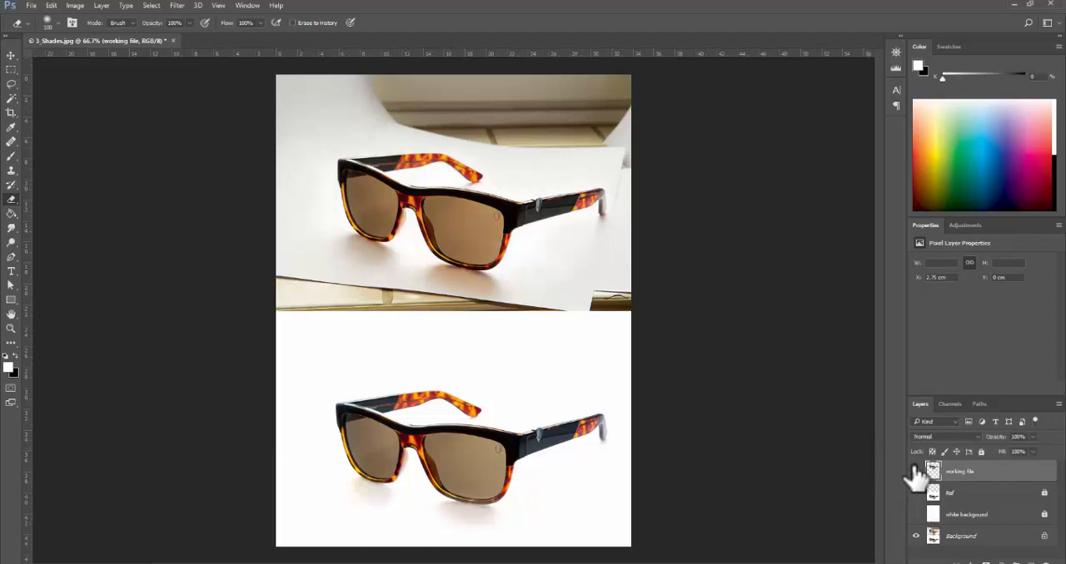
pyautogui.click(915, 536)
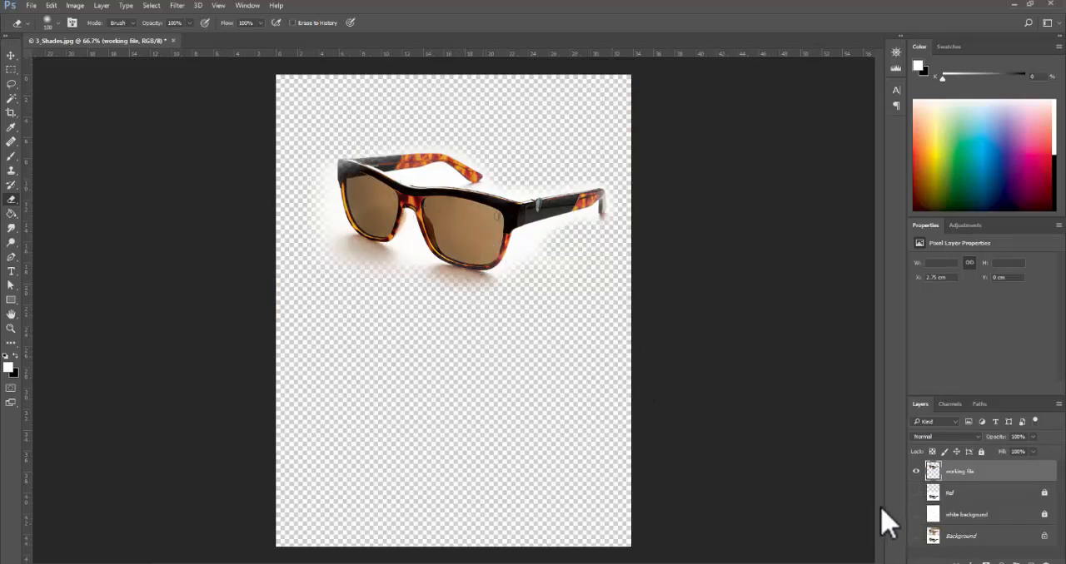
pyautogui.click(916, 537)
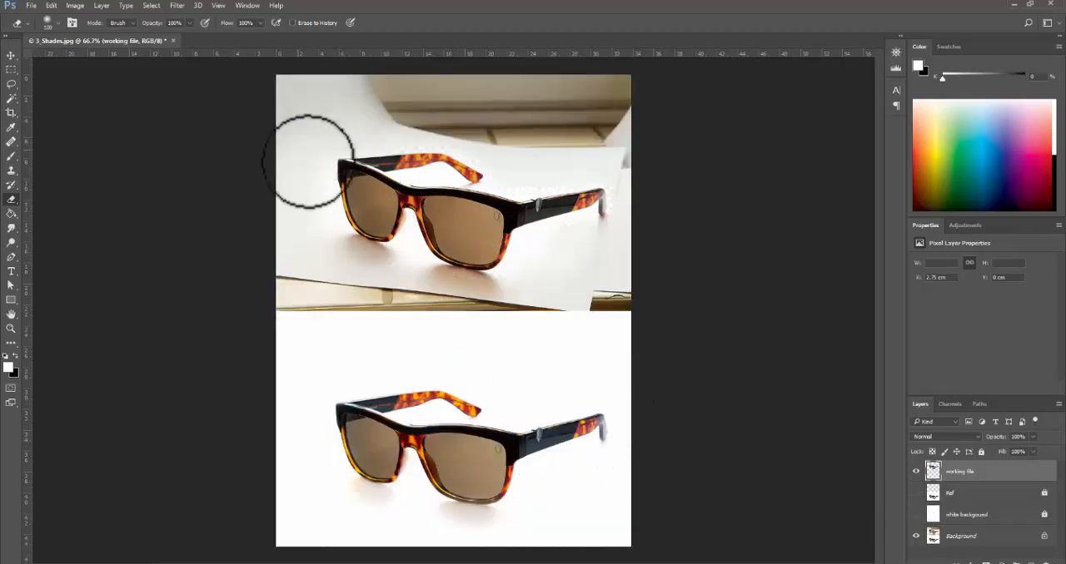
pyautogui.click(916, 514)
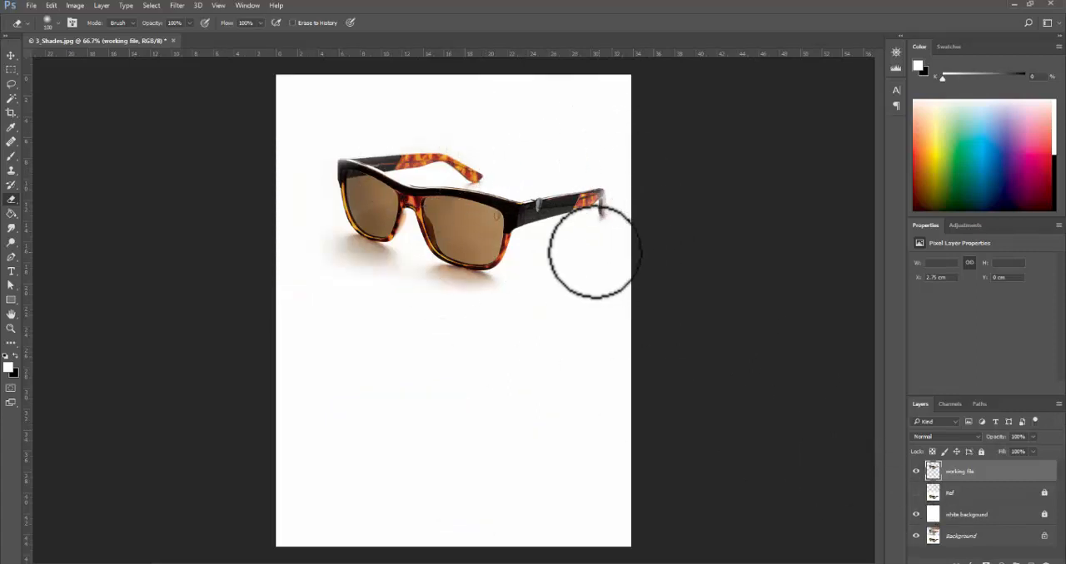
pyautogui.click(917, 493)
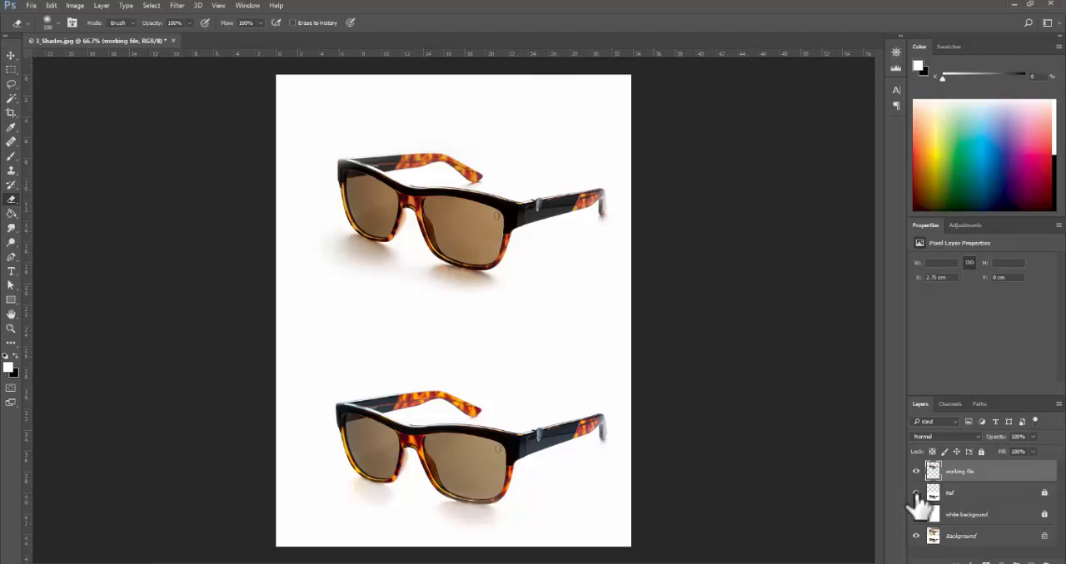
pyautogui.keyDown('alt'); pyautogui.click(915, 536); pyautogui.keyUp('alt')
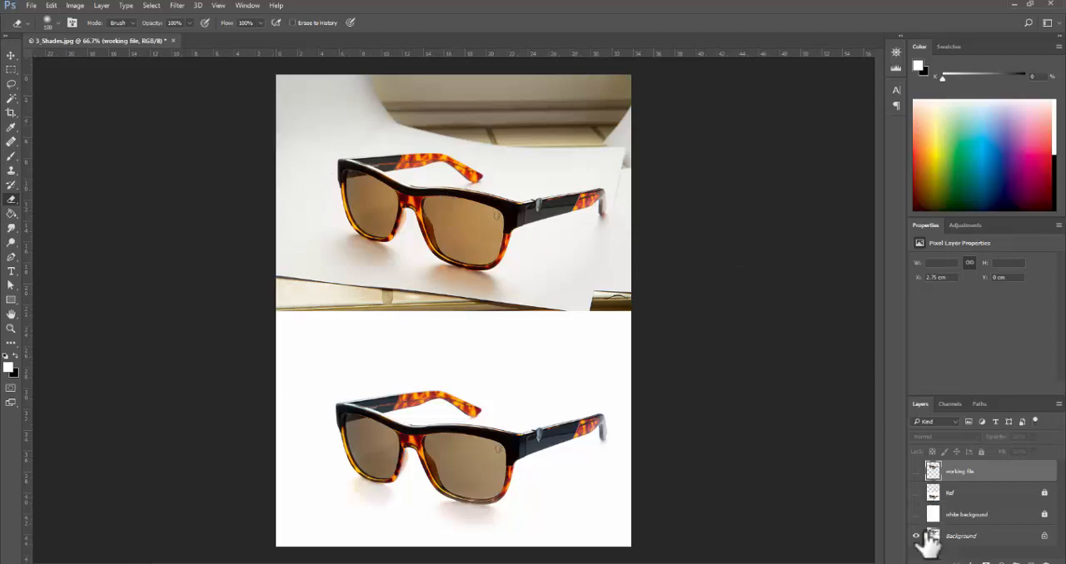
pyautogui.click(916, 471)
pyautogui.click(916, 514)
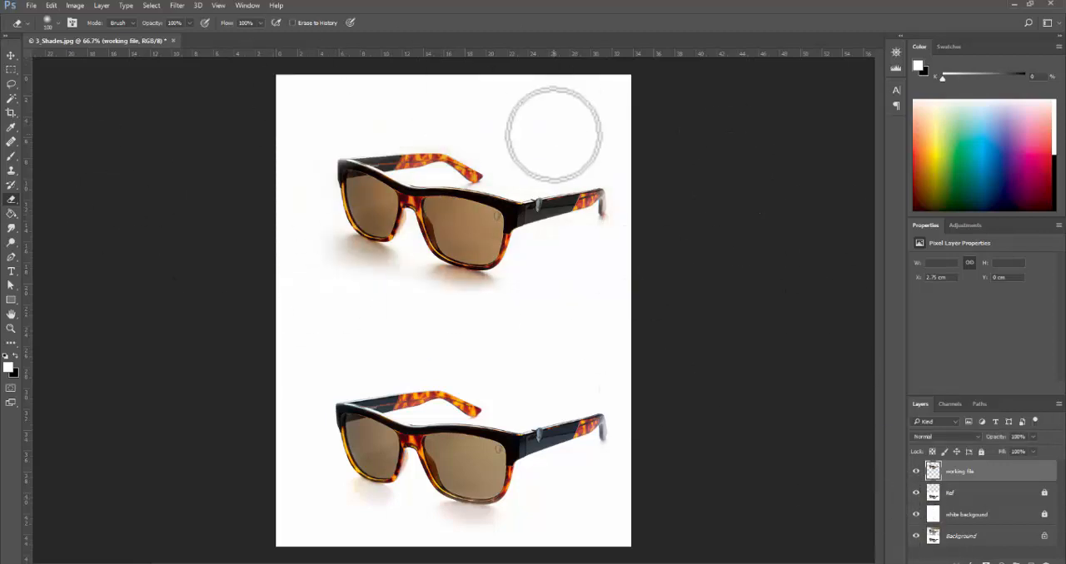
# - Close 3_Shades.jpg without saving and open 4_Ice Cream from the PSD Exercise - Part 2 folder in Photoshop
pyautogui.click(174, 40)
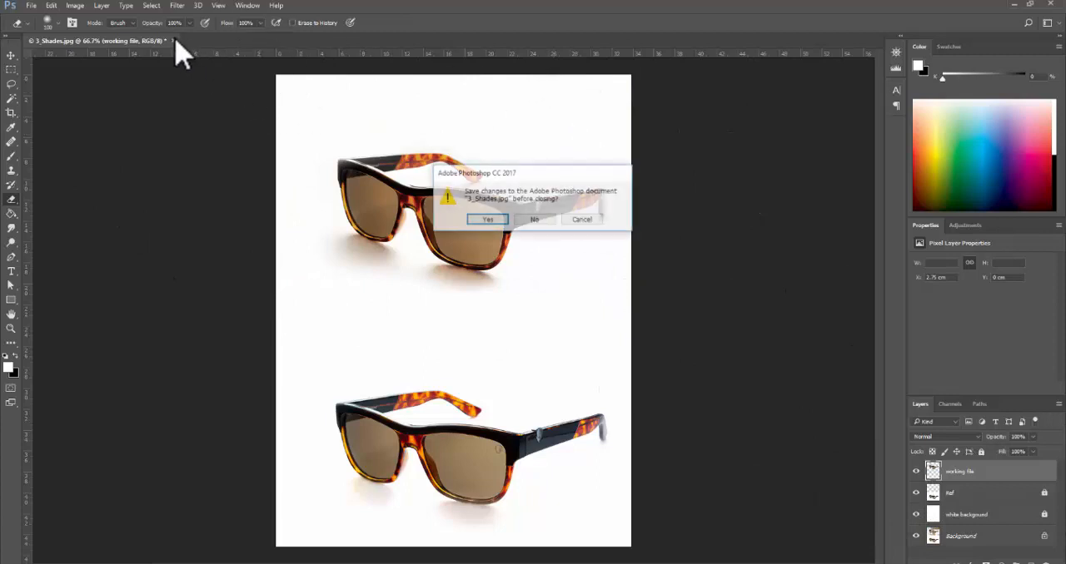
pyautogui.click(537, 223)
pyautogui.hotkey('alt', 'Tab')
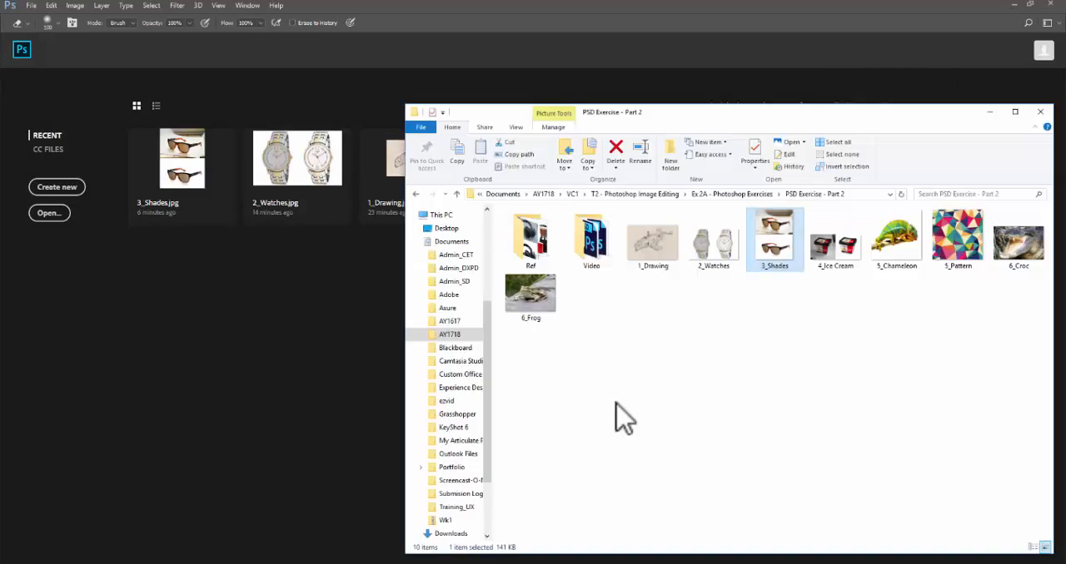
pyautogui.click(850, 307)
pyautogui.click(850, 252)
pyautogui.moveTo(850, 253); pyautogui.dragTo(310, 344)
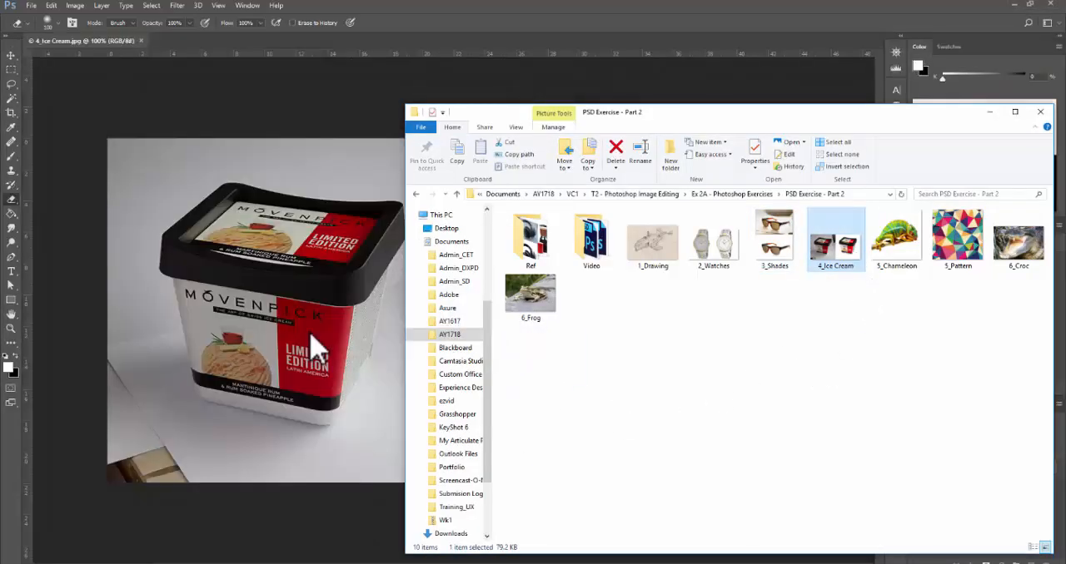
pyautogui.click(809, 23)
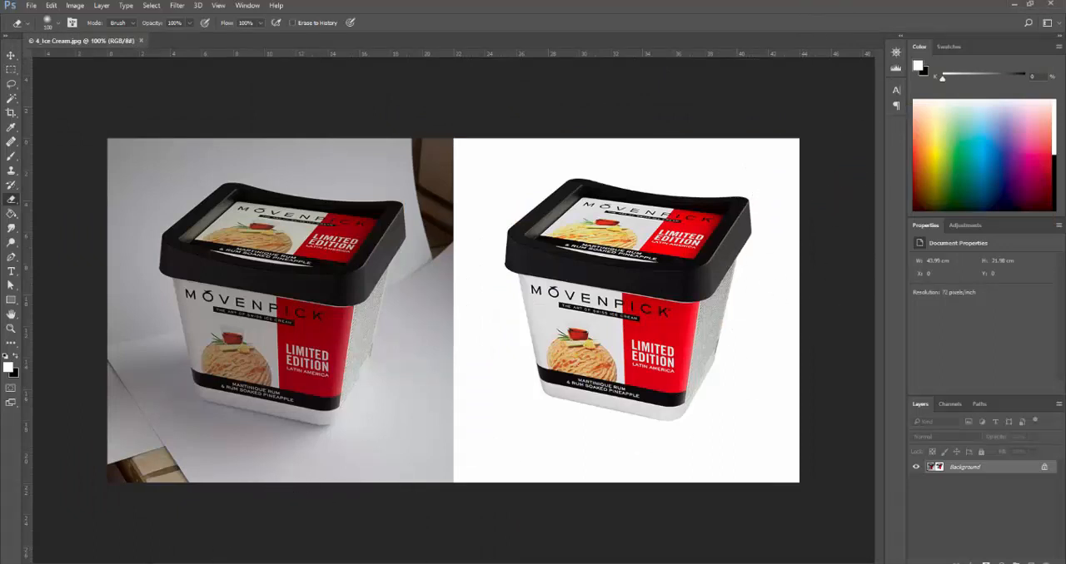
# - Review the Tutorial 9 topics and ice cream example in the exercise PDF in Acrobat, and return to Photoshop
pyautogui.hotkey('alt', 'Tab')
pyautogui.scroll(-1, 311, 325)
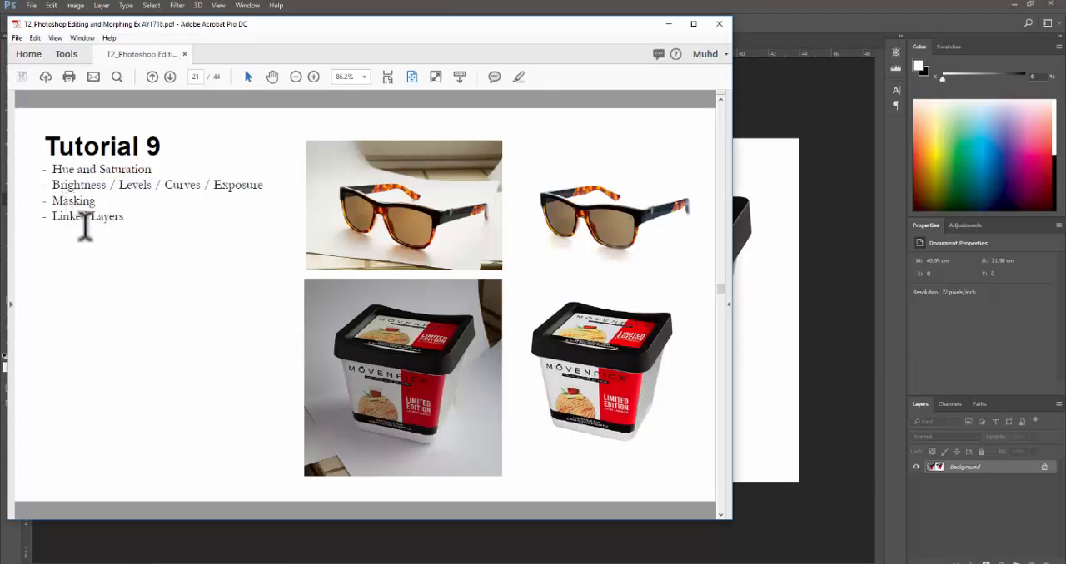
pyautogui.click(807, 16)
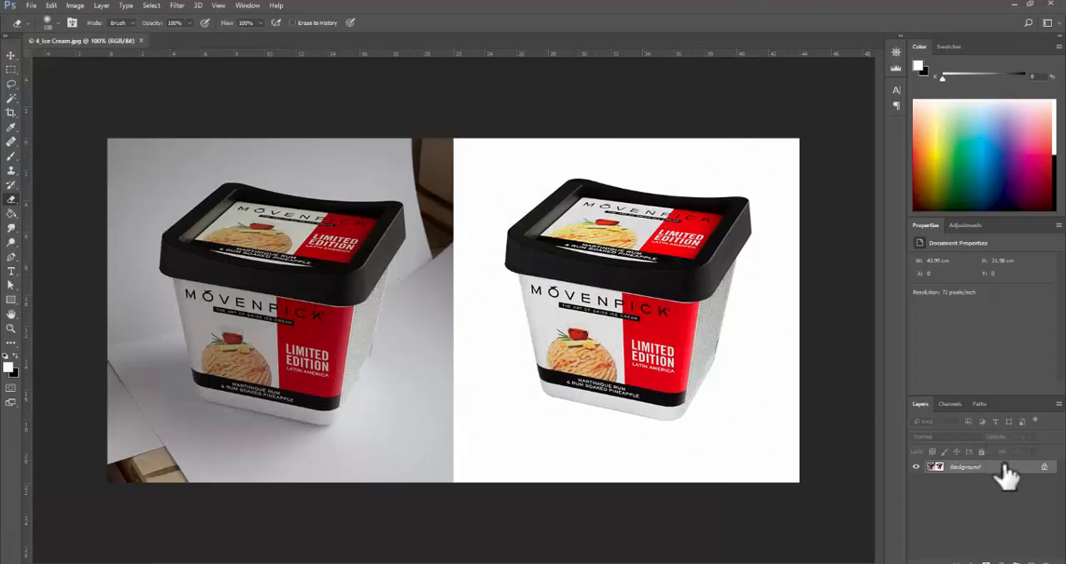
# - Duplicate the Background layer and hide the original
pyautogui.hotkey('ctrl', 'j')
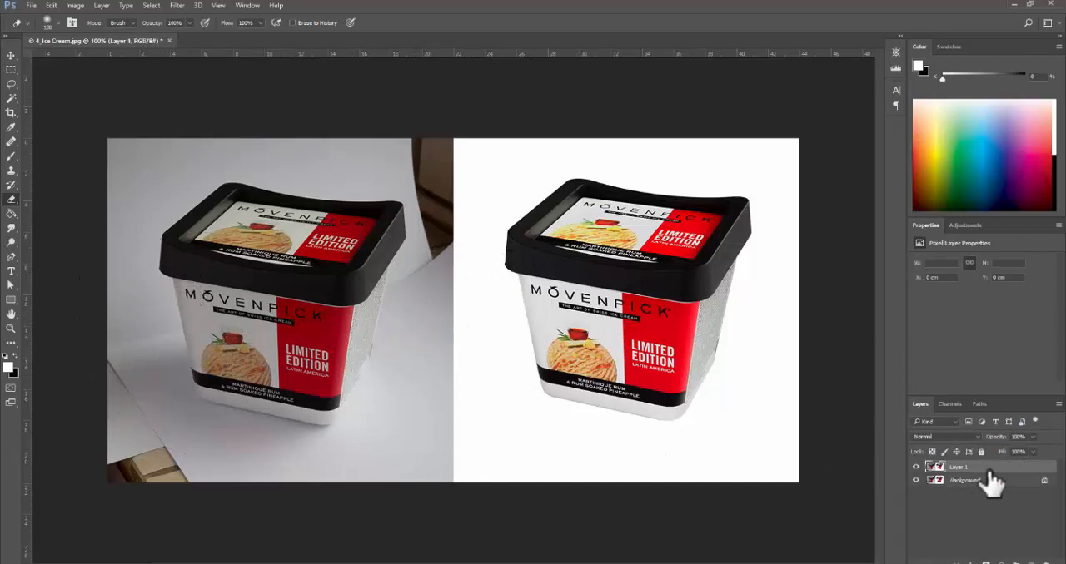
pyautogui.click(916, 480)
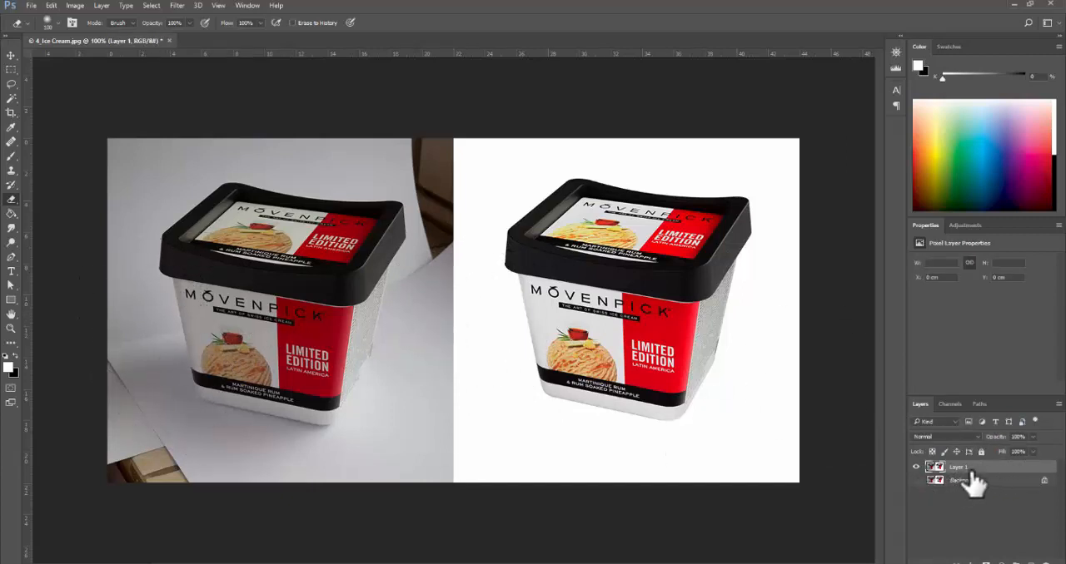
# - Delete the white-background reference half of the image from the duplicate layer using a rectangular marquee selection
pyautogui.press('m')
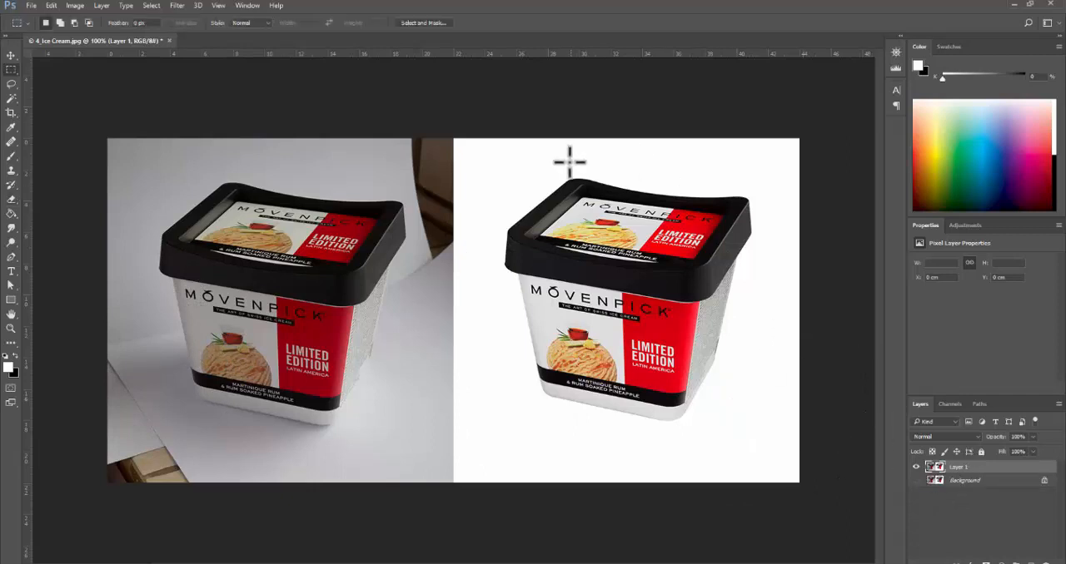
pyautogui.moveTo(456, 120); pyautogui.dragTo(803, 486)
pyautogui.press('Delete')
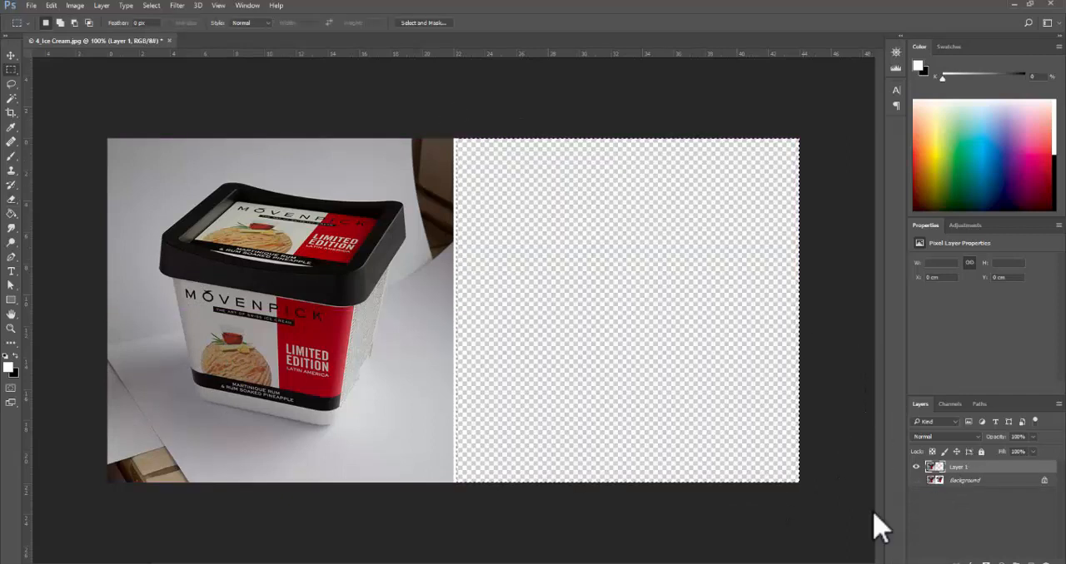
pyautogui.click(916, 481)
pyautogui.click(917, 481)
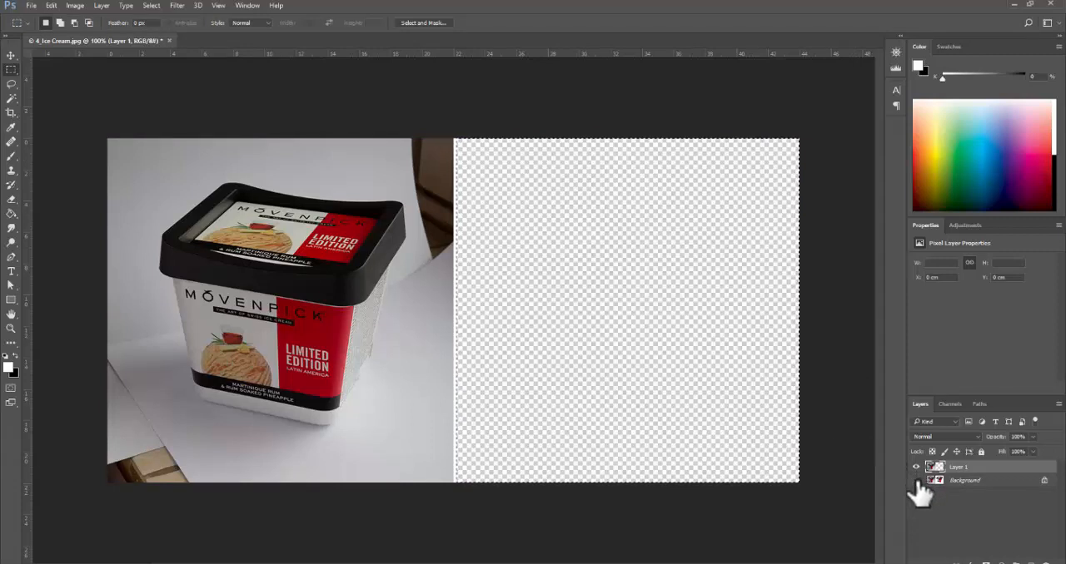
# - Rename the duplicate layer as Working file and show the Background layer
pyautogui.doubleClick(970, 467)
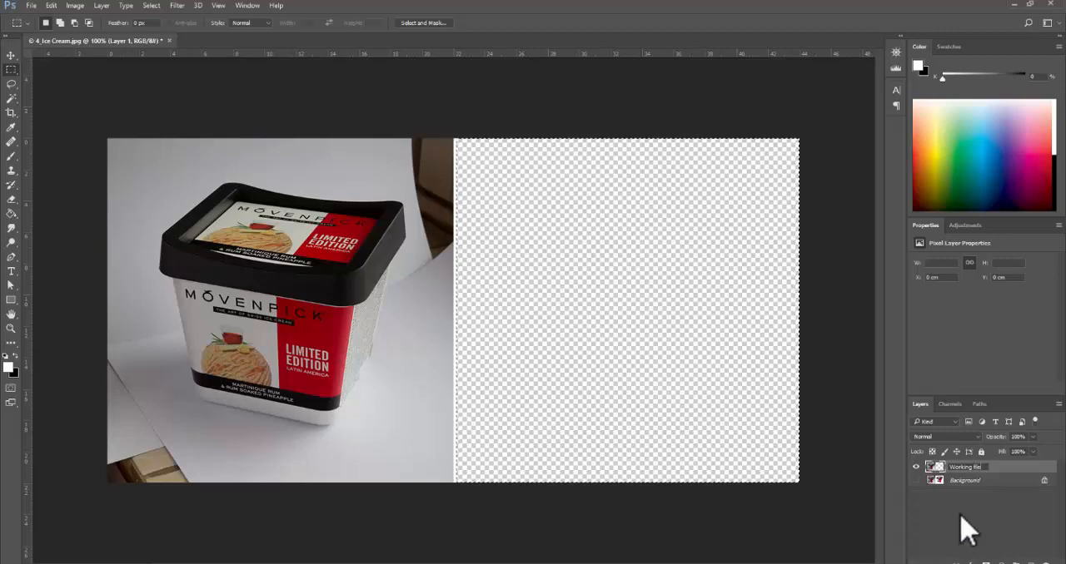
pyautogui.click(916, 481)
# - Inspect the original ice cream tub up close and consult the Tutorial 9 topics in the Acrobat PDF
pyautogui.keyDown('ctrl'); pyautogui.click(220, 226); pyautogui.keyUp('ctrl')
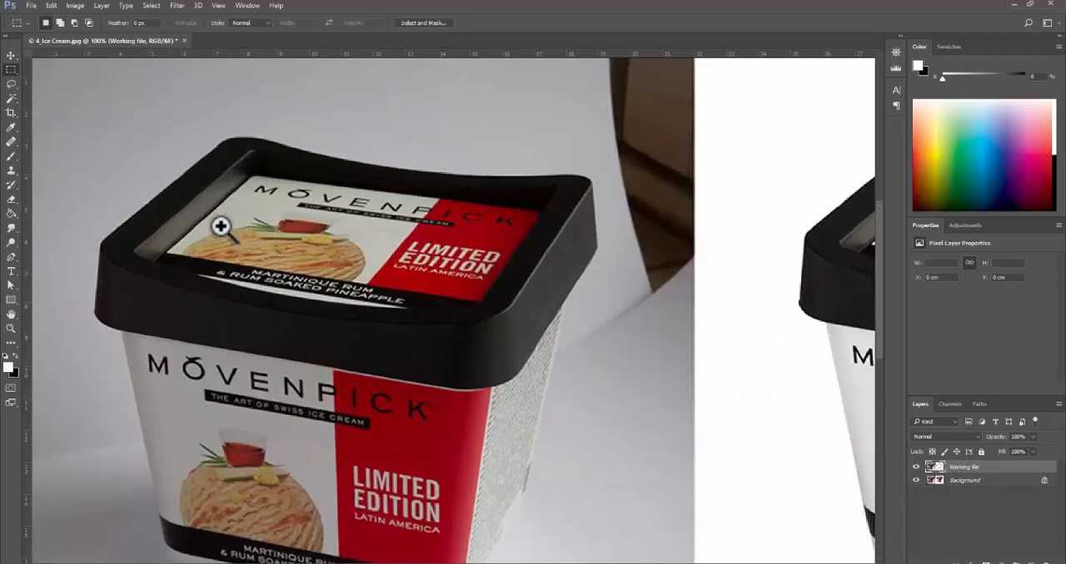
pyautogui.click(220, 227)
pyautogui.hotkey('alt', 'Tab')
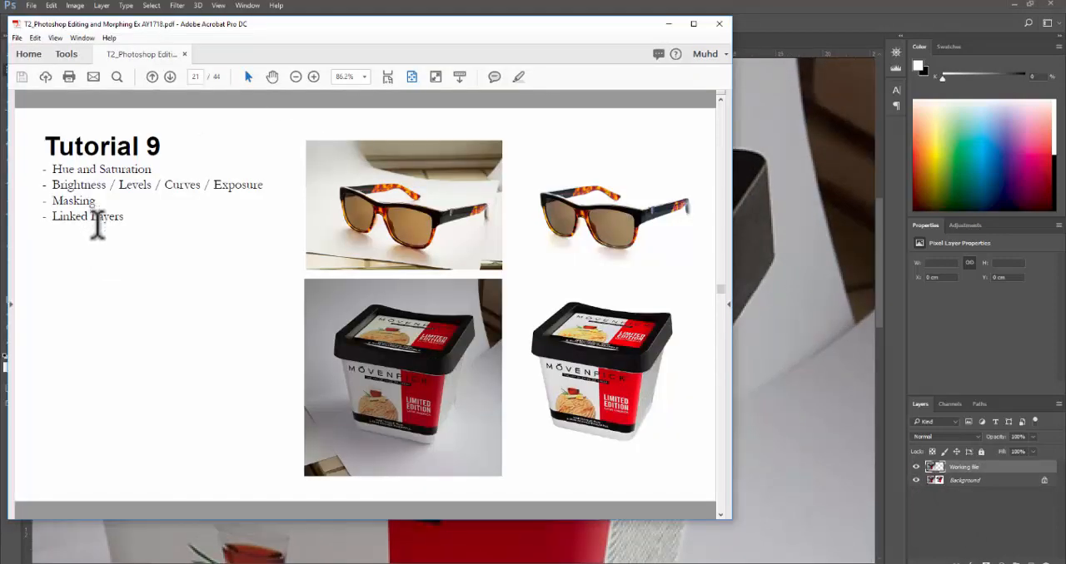
pyautogui.click(762, 6)
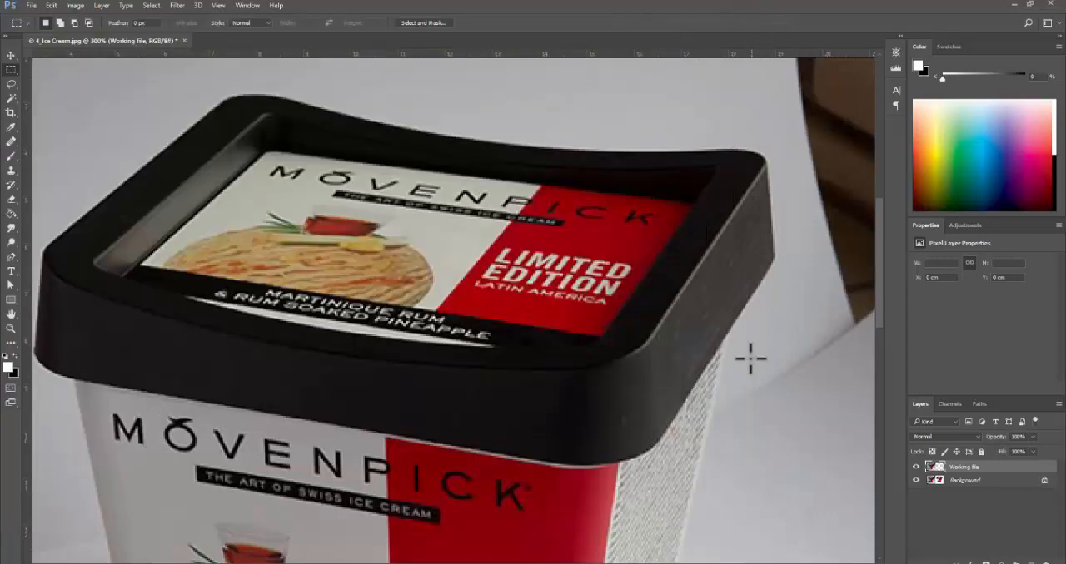
pyautogui.keyDown('alt'); pyautogui.click(485, 386); pyautogui.keyUp('alt')
pyautogui.moveTo(472, 316); pyautogui.dragTo(505, 288)
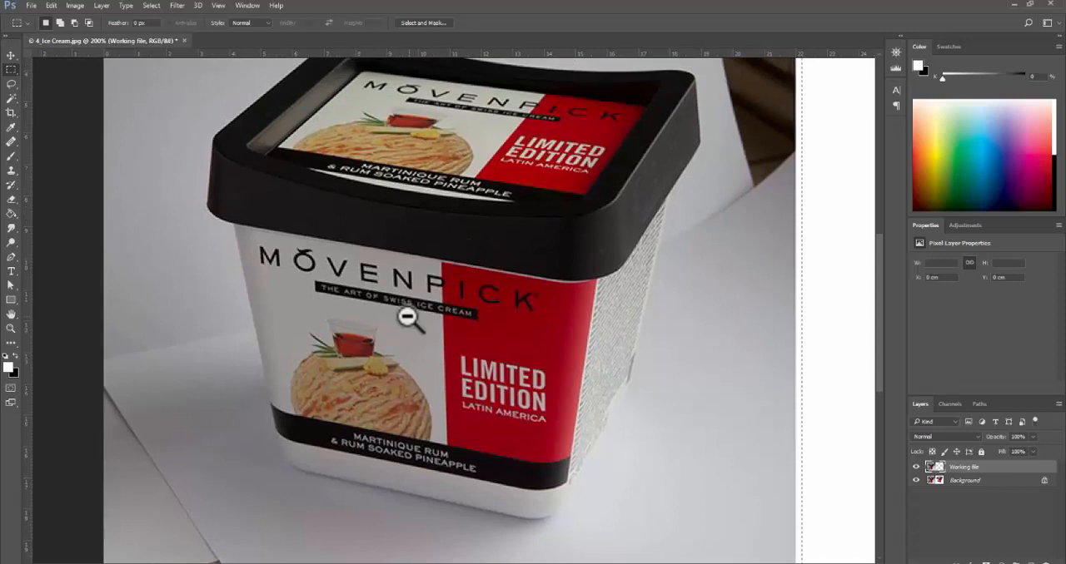
pyautogui.keyDown('alt'); pyautogui.click(407, 316); pyautogui.keyUp('alt')
# - Hide the Working file layer and recheck the Tutorial 9 example in the Acrobat PDF
pyautogui.click(916, 467)
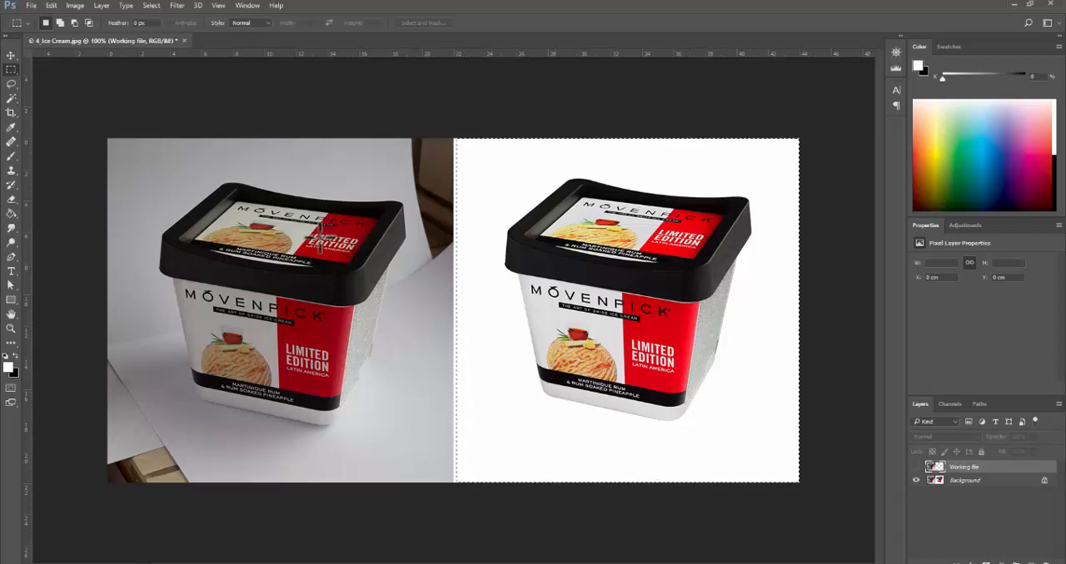
pyautogui.hotkey('alt', 'Tab')
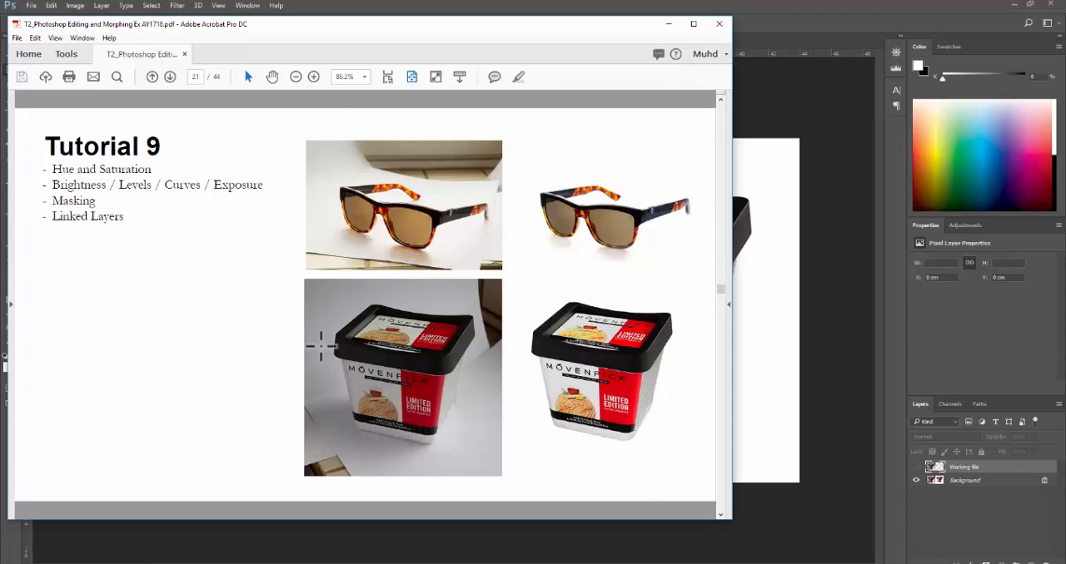
pyautogui.click(786, 15)
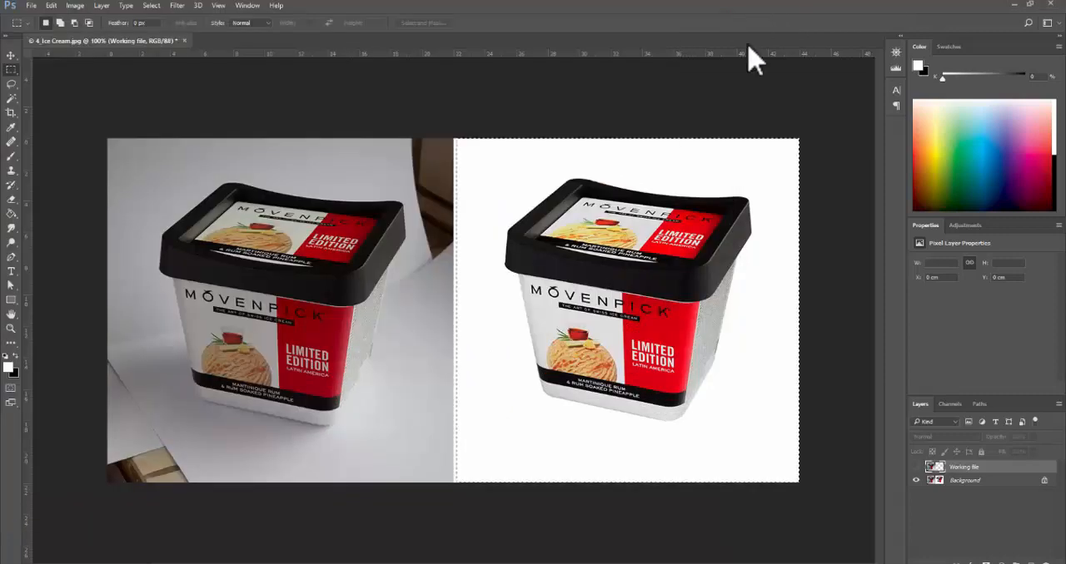
# - Start a Pen tool path where the lid meets the original tub's textured side, with a second anchor at the lid's outer corner
pyautogui.click(249, 378)
pyautogui.click(253, 376)
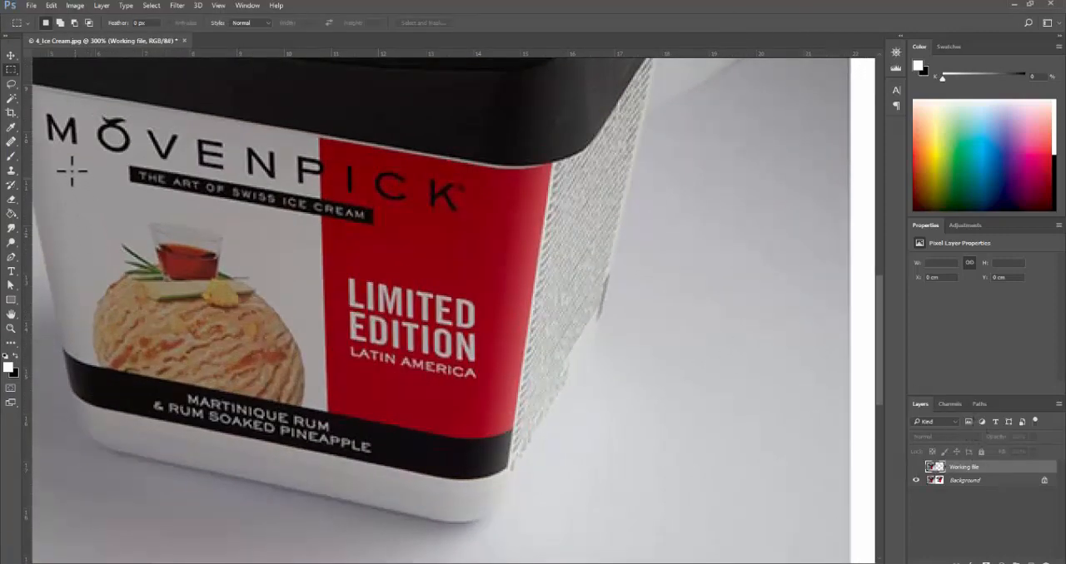
pyautogui.click(12, 257)
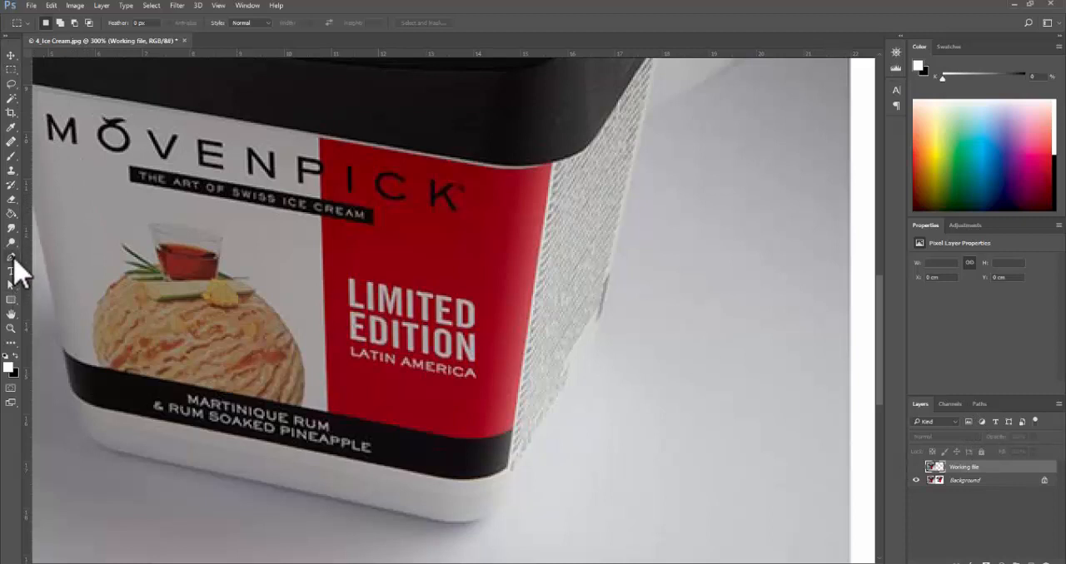
pyautogui.moveTo(672, 230); pyautogui.dragTo(591, 387)
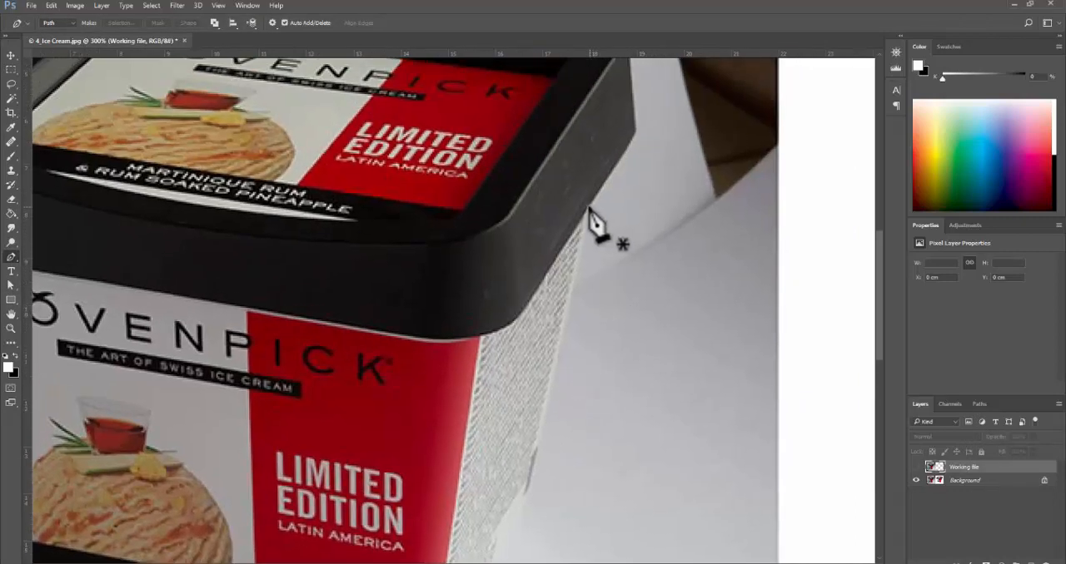
pyautogui.click(589, 209)
pyautogui.click(637, 133)
# - Extend the pen path around the lid's rounded back-right corner and add a curved anchor midway along its back rim
pyautogui.moveTo(640, 140); pyautogui.dragTo(644, 267)
pyautogui.keyDown('ctrl'); pyautogui.click(644, 268); pyautogui.keyUp('ctrl')
pyautogui.keyDown('ctrl'); pyautogui.click(643, 268); pyautogui.keyUp('ctrl')
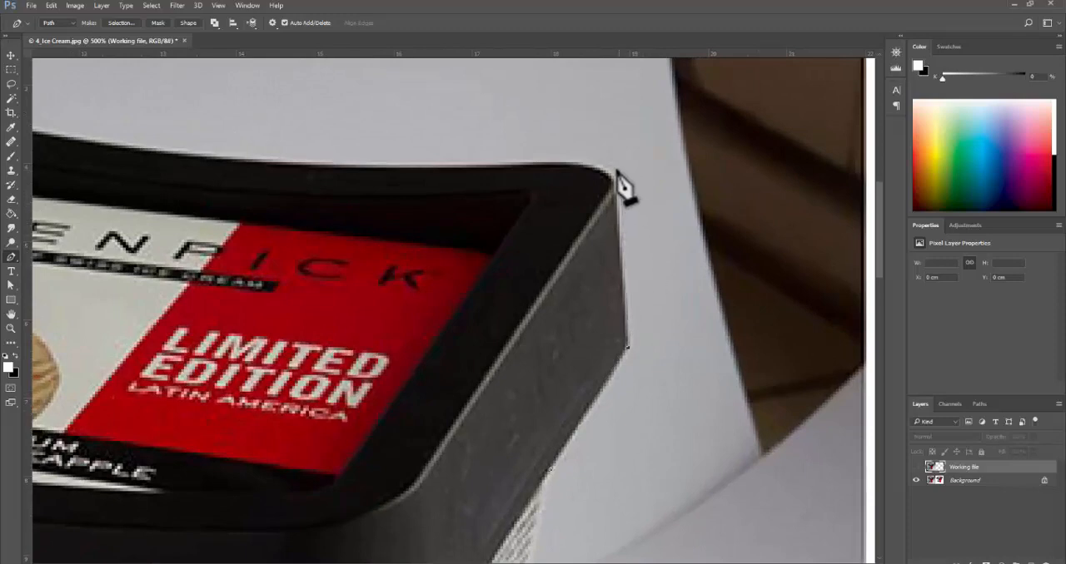
pyautogui.moveTo(616, 187); pyautogui.dragTo(558, 164)
pyautogui.moveTo(487, 178); pyautogui.dragTo(875, 269)
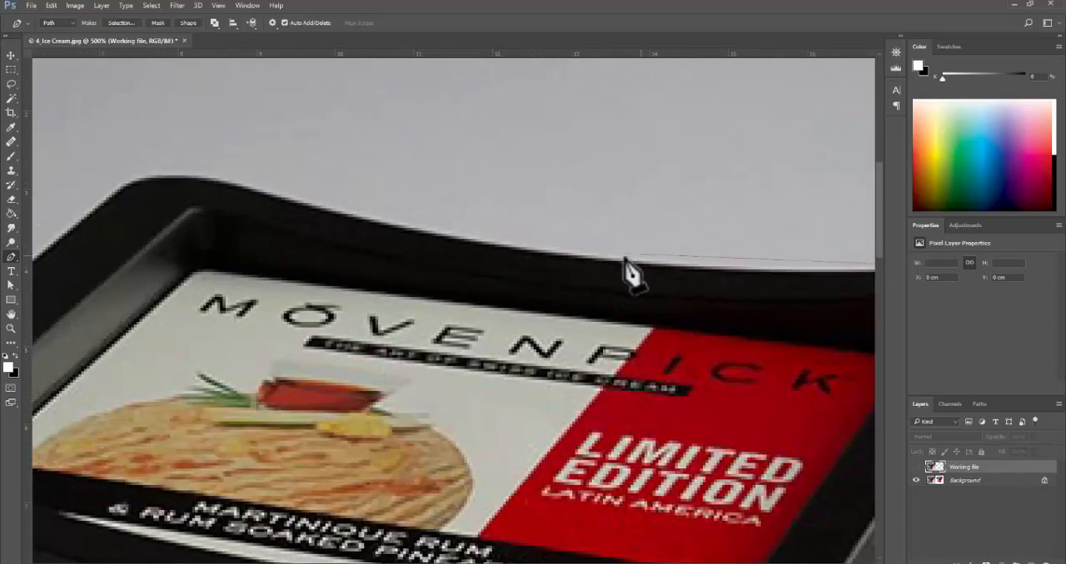
pyautogui.moveTo(603, 261); pyautogui.dragTo(493, 250)
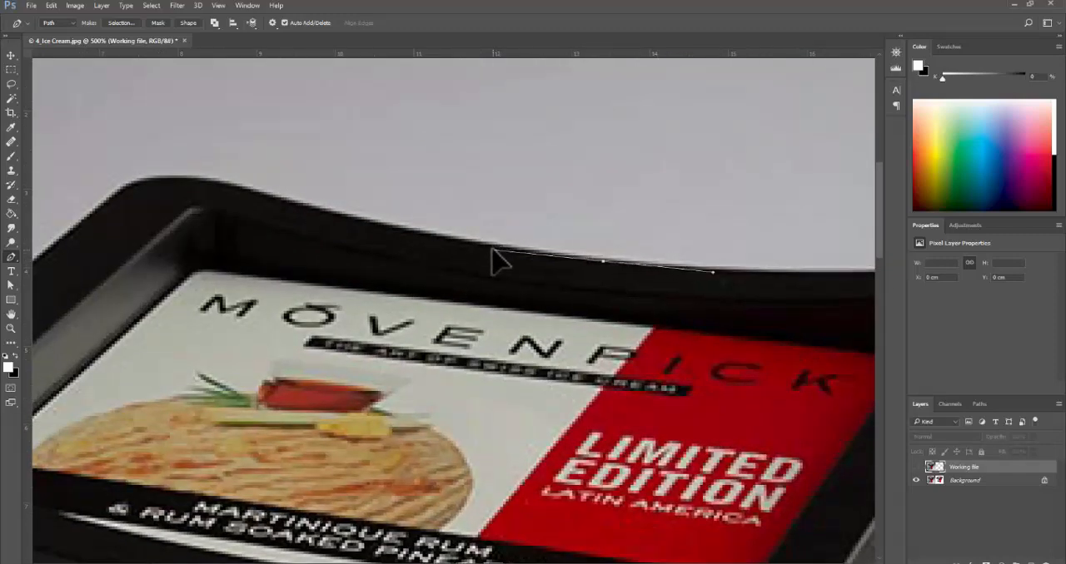
# - Trace the rest of the lid's back rim with curved anchors and round its back-left corner
pyautogui.moveTo(357, 185); pyautogui.dragTo(507, 279)
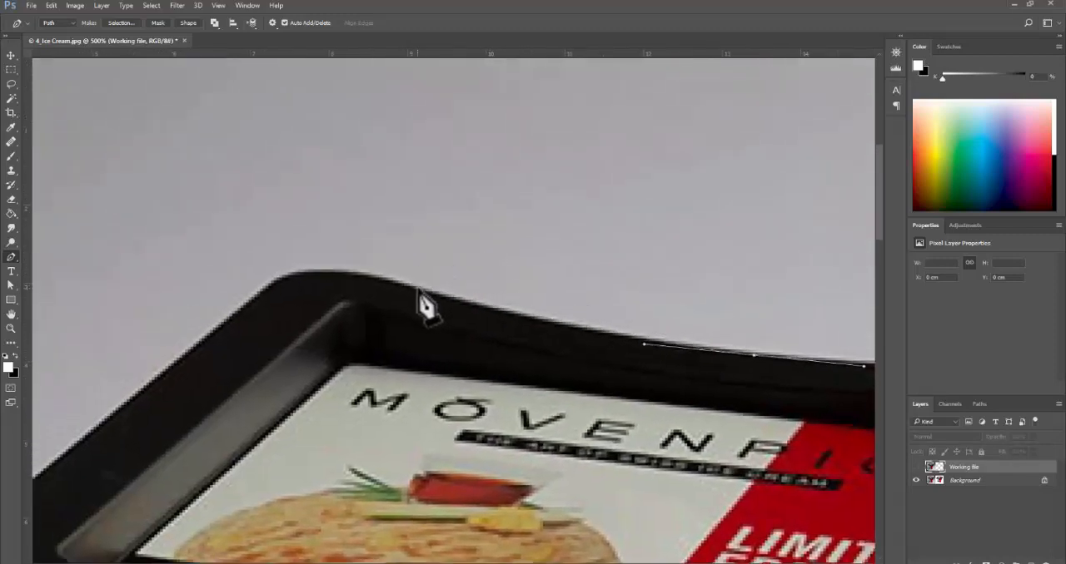
pyautogui.moveTo(422, 290); pyautogui.dragTo(372, 279)
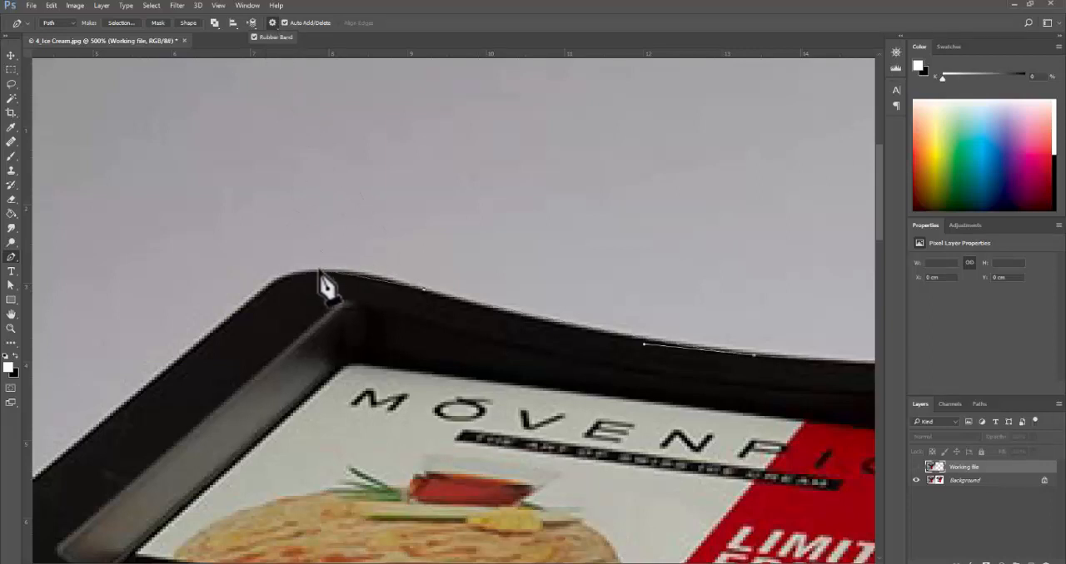
pyautogui.moveTo(320, 271); pyautogui.dragTo(277, 269)
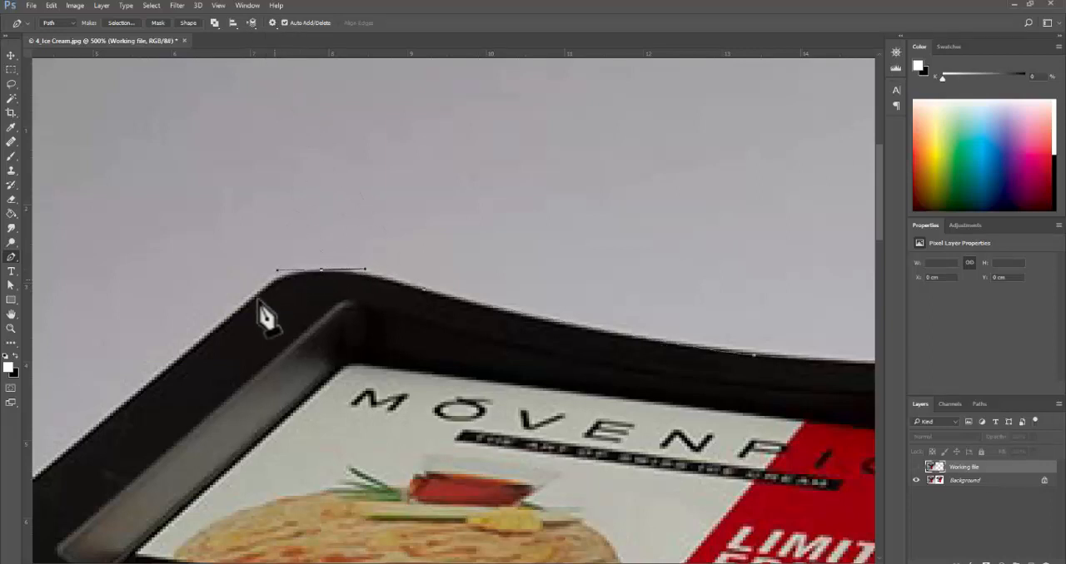
pyautogui.click(260, 291)
# - Continue the path down the lid's straight left edge and around its front-left upper corner
pyautogui.press('space')
pyautogui.keyDown('alt'); pyautogui.click(269, 352); pyautogui.keyUp('alt')
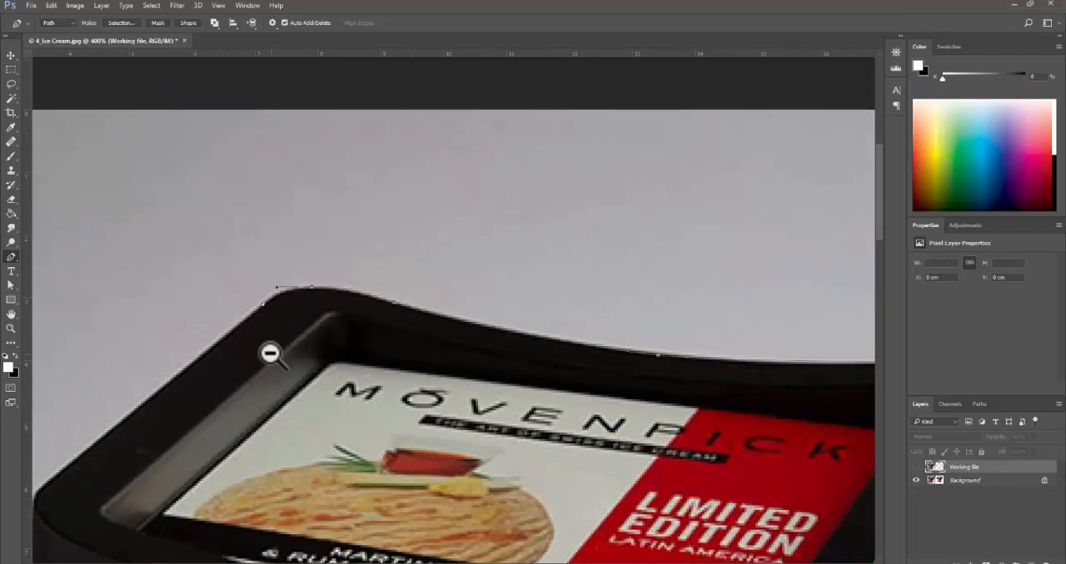
pyautogui.keyDown('alt'); pyautogui.click(271, 363); pyautogui.keyUp('alt')
pyautogui.moveTo(271, 371); pyautogui.dragTo(364, 222)
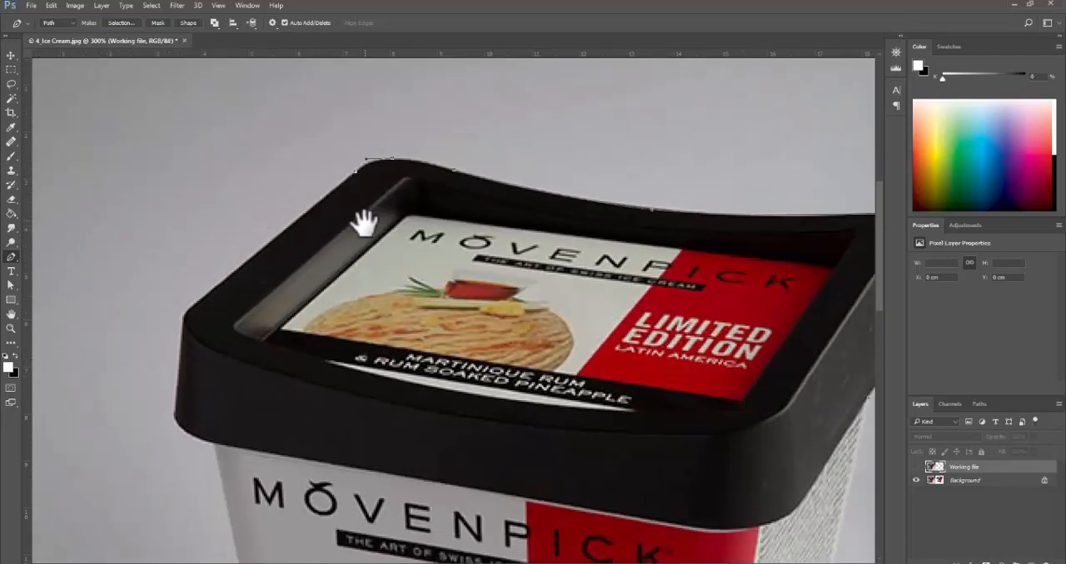
pyautogui.keyDown('ctrl'); pyautogui.click(183, 331); pyautogui.keyUp('ctrl')
pyautogui.keyDown('ctrl'); pyautogui.click(186, 325); pyautogui.keyUp('ctrl')
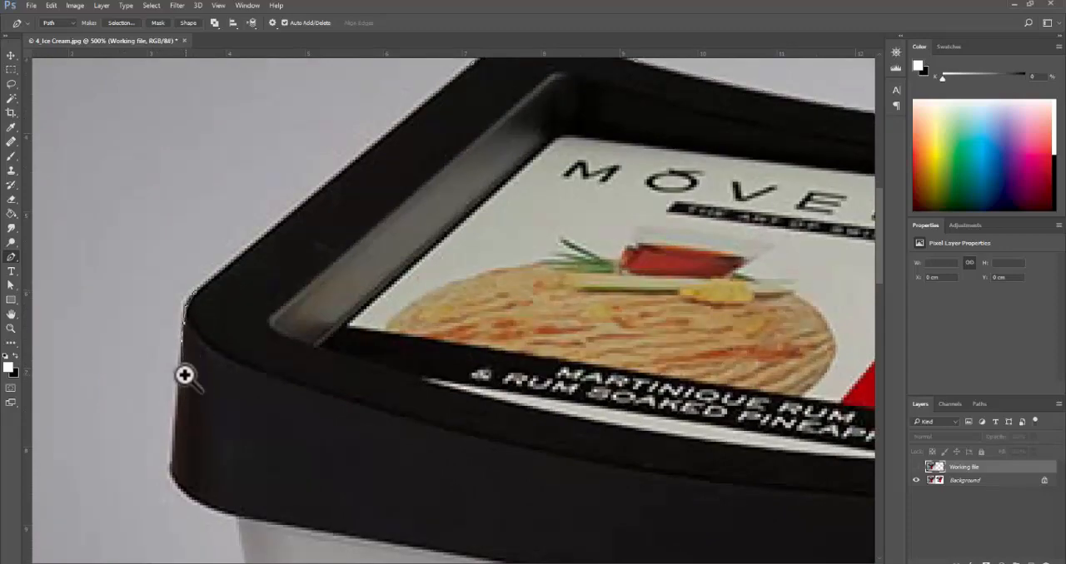
pyautogui.keyDown('ctrl'); pyautogui.click(190, 401); pyautogui.keyUp('ctrl')
pyautogui.moveTo(203, 379); pyautogui.dragTo(224, 328)
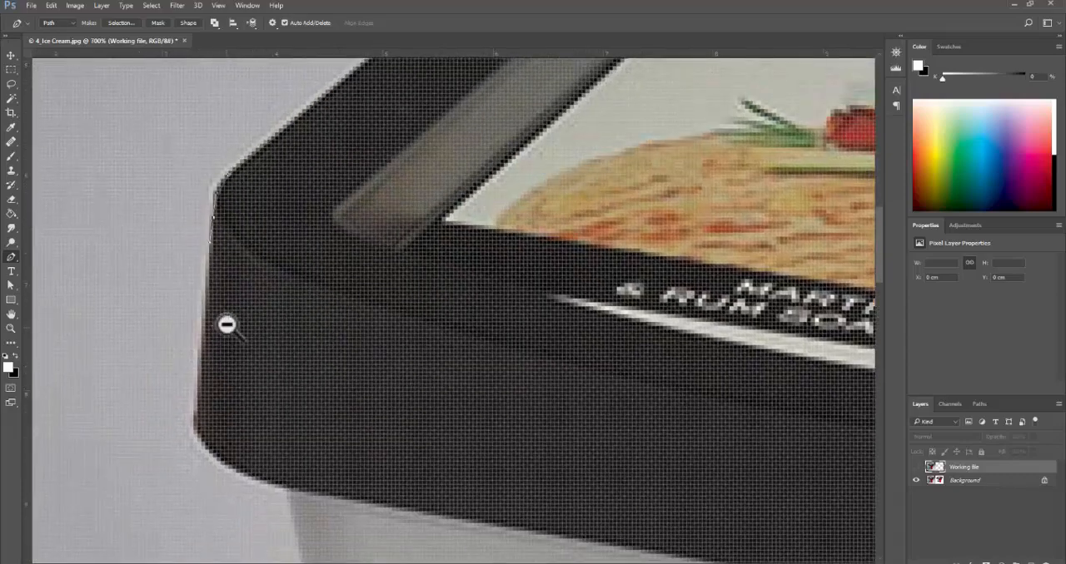
# - Curve the path around the lid's lower-left corner to the tub's body and make the end anchor a corner point
pyautogui.keyDown('ctrl'); pyautogui.keyDown('alt'); pyautogui.click(226, 324); pyautogui.keyUp('alt'); pyautogui.keyUp('ctrl')
pyautogui.keyDown('ctrl'); pyautogui.keyDown('alt'); pyautogui.click(227, 324); pyautogui.keyUp('alt'); pyautogui.keyUp('ctrl')
pyautogui.keyDown('ctrl'); pyautogui.keyDown('alt'); pyautogui.click(228, 324); pyautogui.keyUp('alt'); pyautogui.keyUp('ctrl')
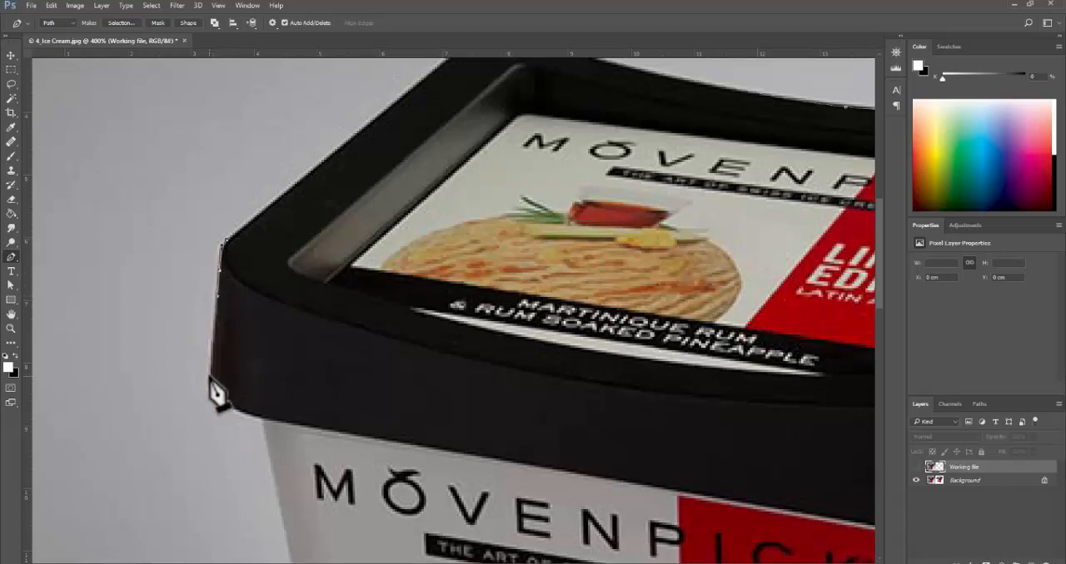
pyautogui.moveTo(238, 392); pyautogui.dragTo(323, 352)
pyautogui.click(258, 331)
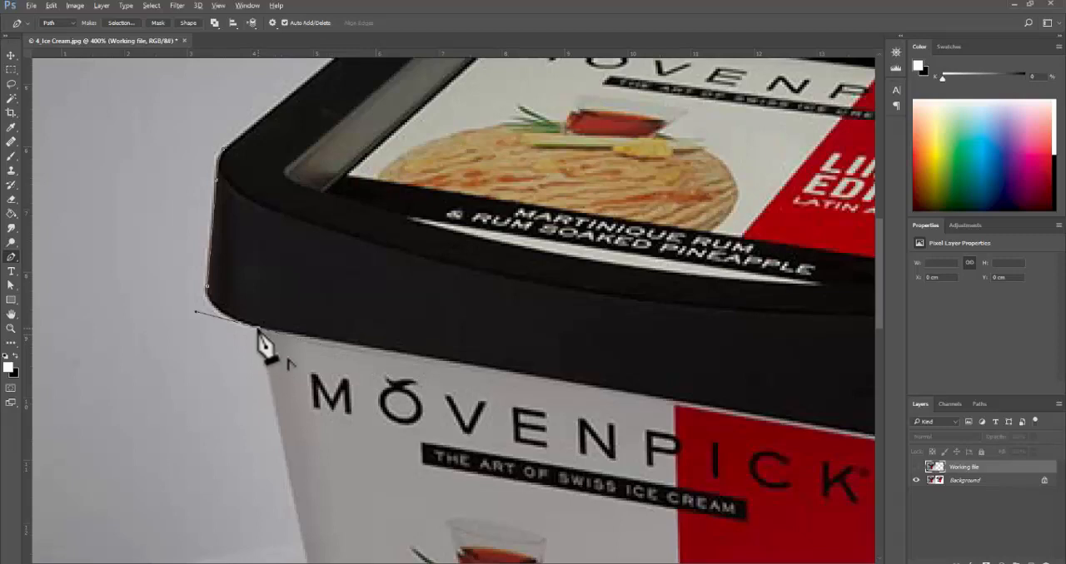
# - Trace the tub's left side and rounded bottom-left corner, removing the last anchor's outgoing handle at the base
pyautogui.moveTo(340, 494); pyautogui.dragTo(285, 163)
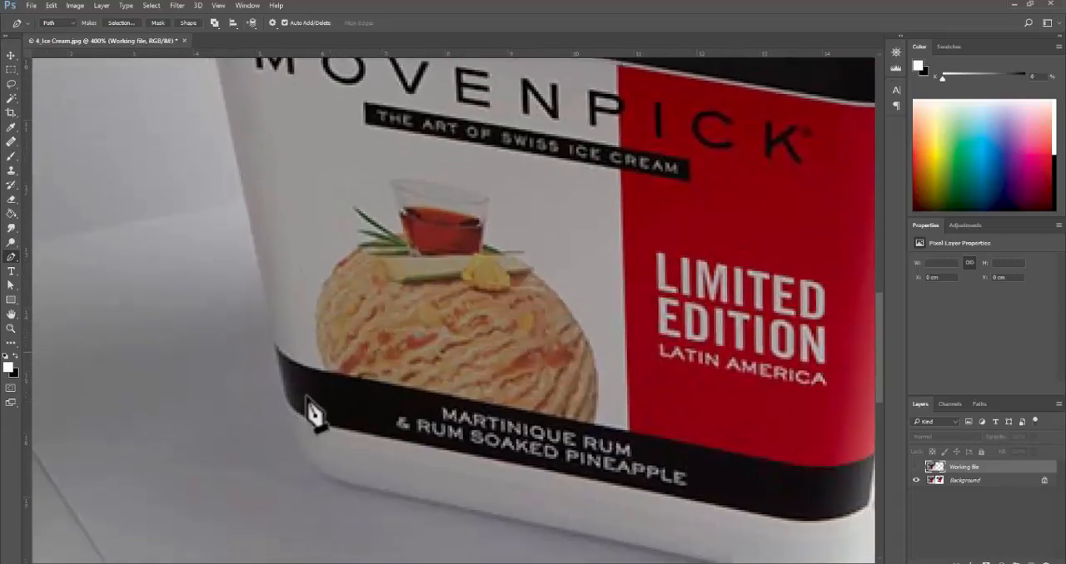
pyautogui.moveTo(404, 536); pyautogui.dragTo(333, 399)
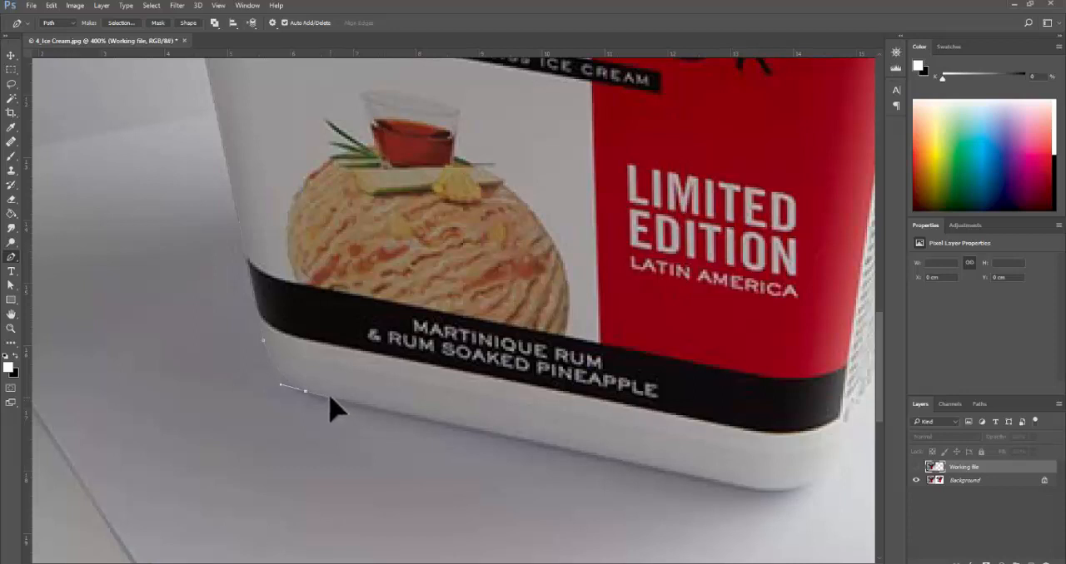
pyautogui.click(330, 397)
pyautogui.keyDown('ctrl'); pyautogui.click(319, 401); pyautogui.keyUp('ctrl')
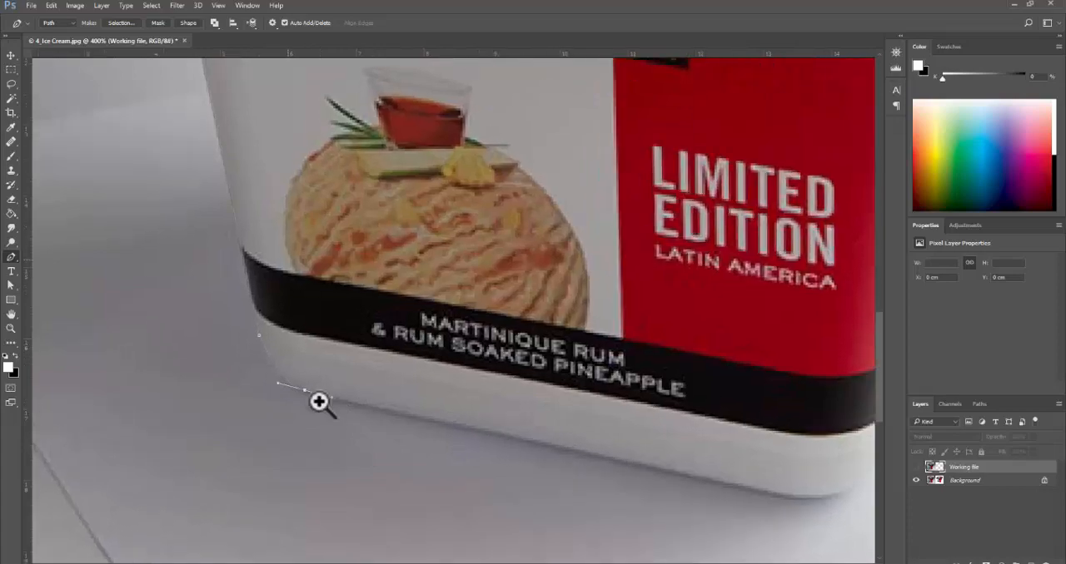
pyautogui.keyDown('ctrl'); pyautogui.click(320, 402); pyautogui.keyUp('ctrl')
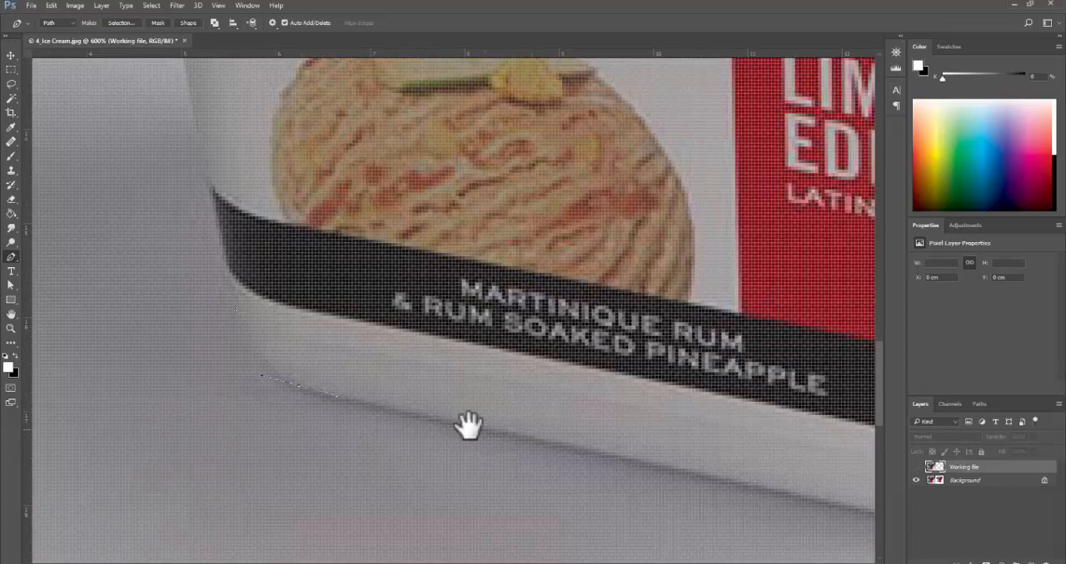
pyautogui.keyDown('alt'); pyautogui.click(430, 419); pyautogui.keyUp('alt')
pyautogui.keyDown('alt'); pyautogui.click(430, 420); pyautogui.keyUp('alt')
pyautogui.keyDown('alt'); pyautogui.click(431, 420); pyautogui.keyUp('alt')
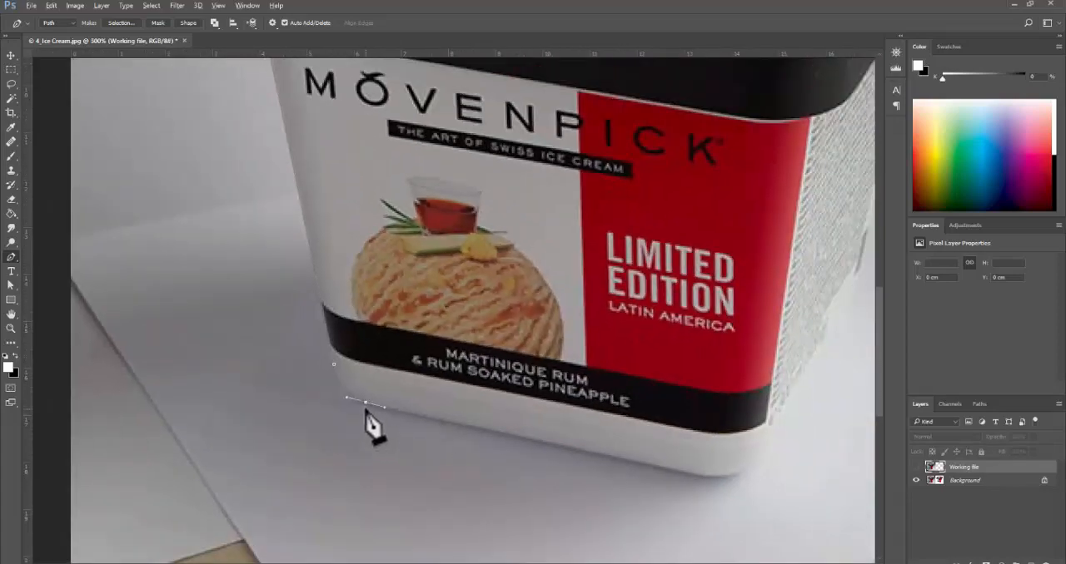
pyautogui.keyDown('alt'); pyautogui.click(365, 403); pyautogui.keyUp('alt')
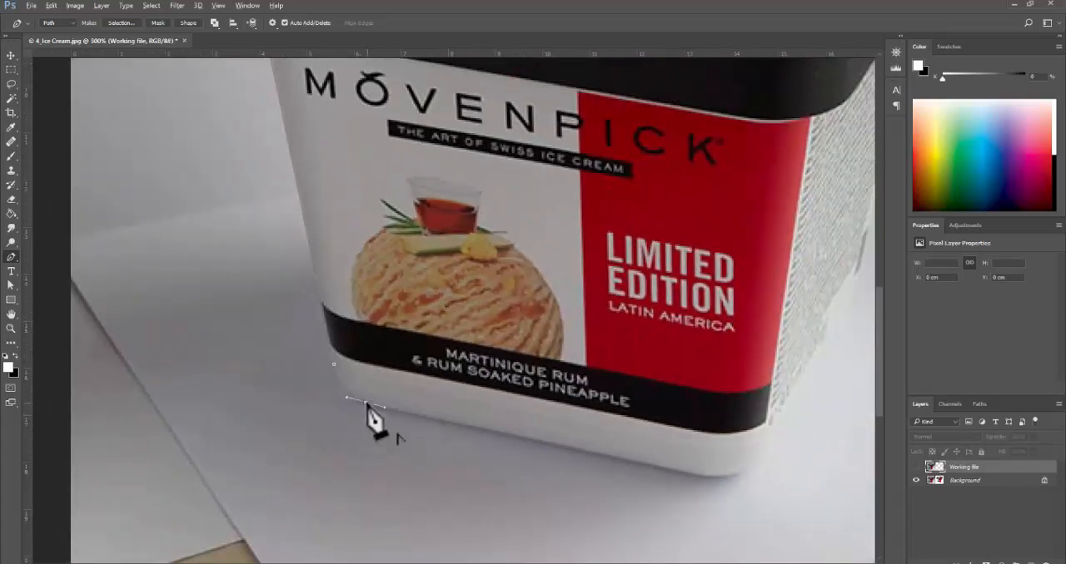
# - Trace the tub's front base edge and curve the path around the bottom-right corner, redrawing the corner anchor with a shorter handle
pyautogui.click(692, 476)
pyautogui.moveTo(761, 484); pyautogui.dragTo(638, 489)
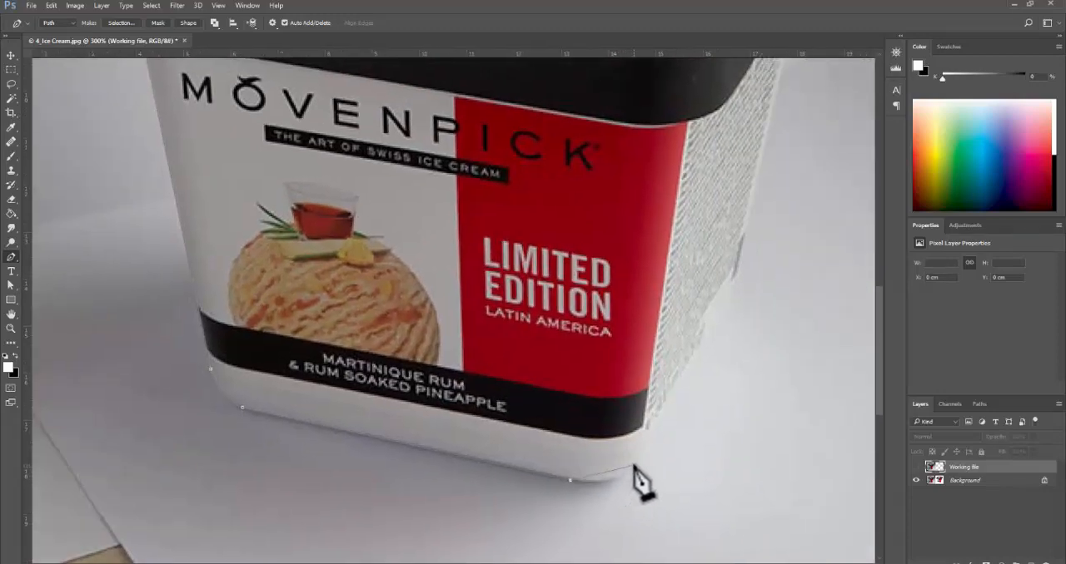
pyautogui.moveTo(633, 466); pyautogui.dragTo(649, 445)
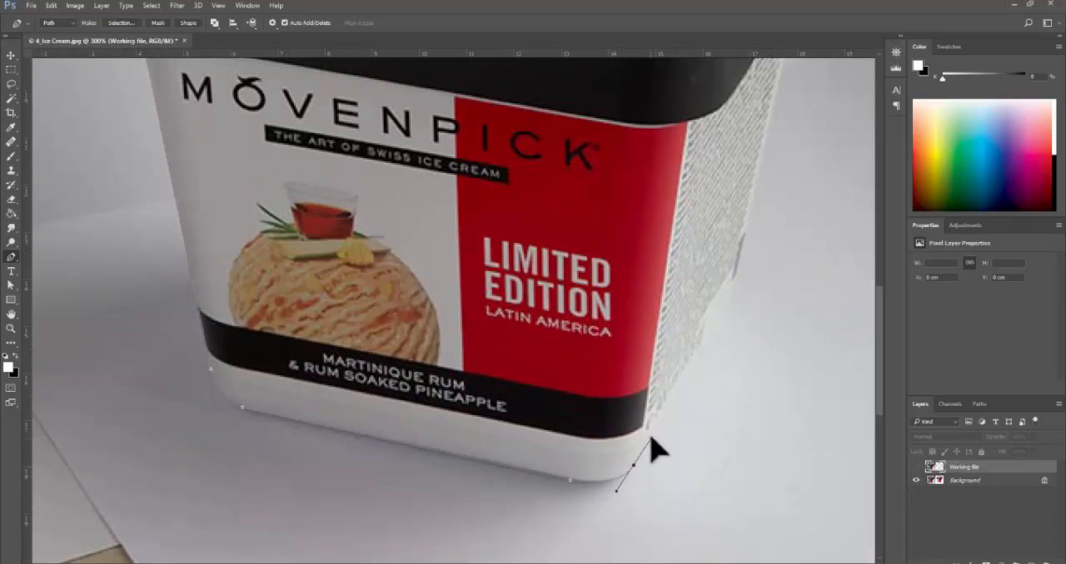
pyautogui.hotkey('ctrl', 'z')
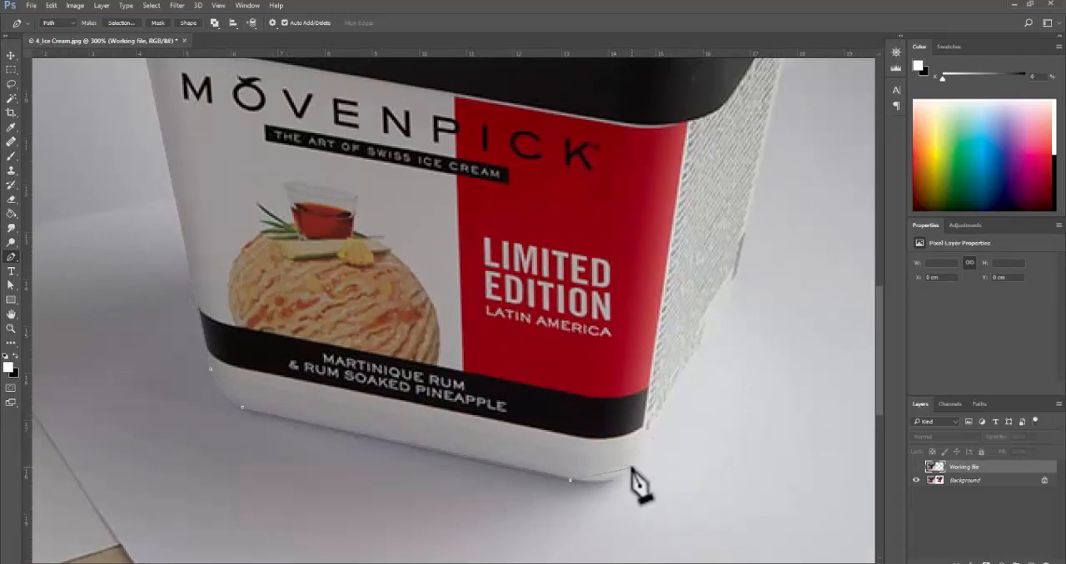
pyautogui.moveTo(632, 467); pyautogui.dragTo(638, 455)
pyautogui.moveTo(642, 448); pyautogui.dragTo(644, 448)
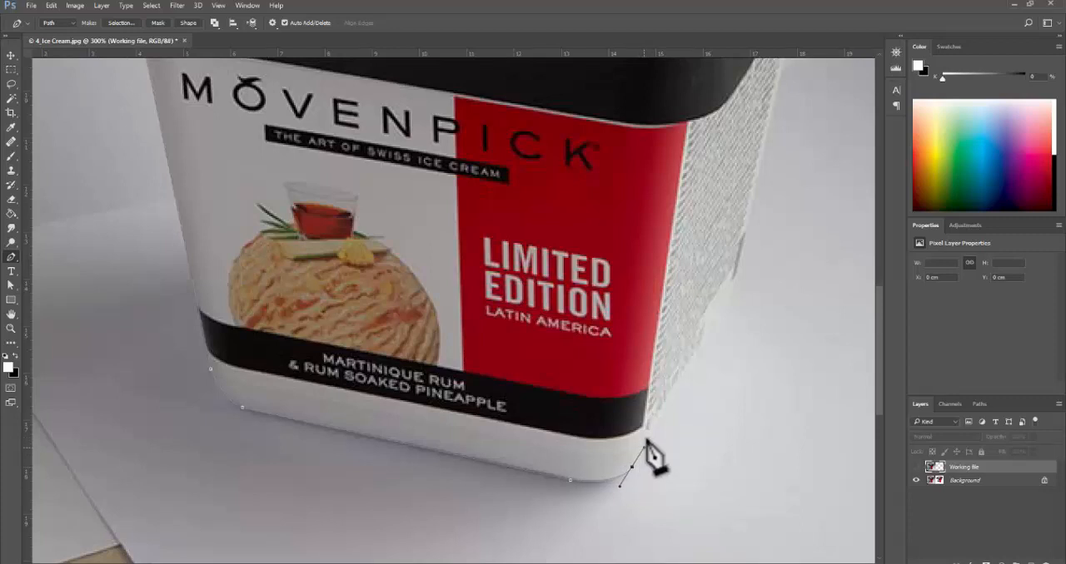
# - Run the path up the tub's textured side to the lid and close it at the starting anchor
pyautogui.click(737, 279)
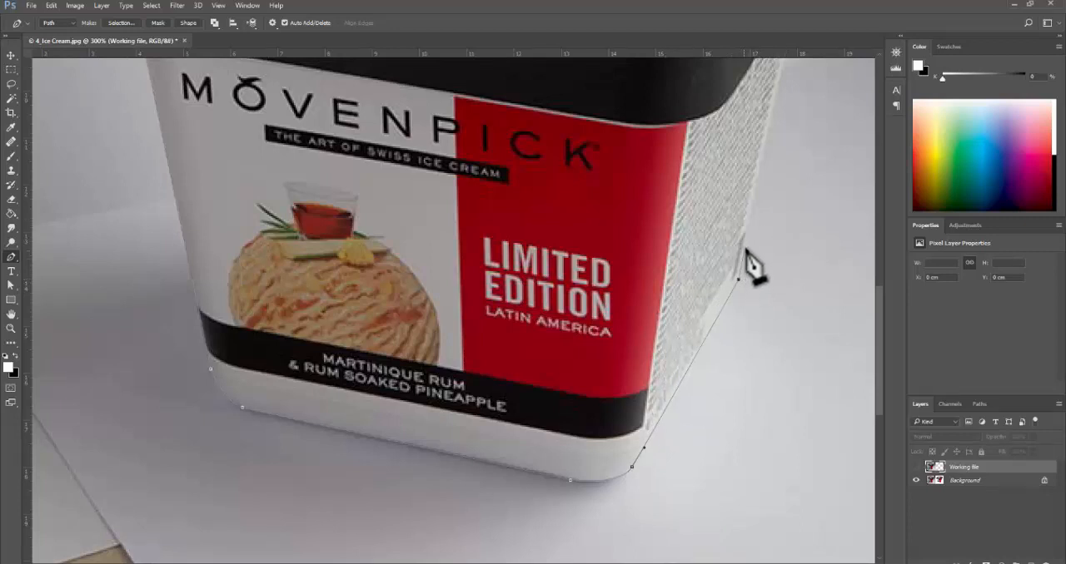
pyautogui.moveTo(704, 284); pyautogui.dragTo(554, 456)
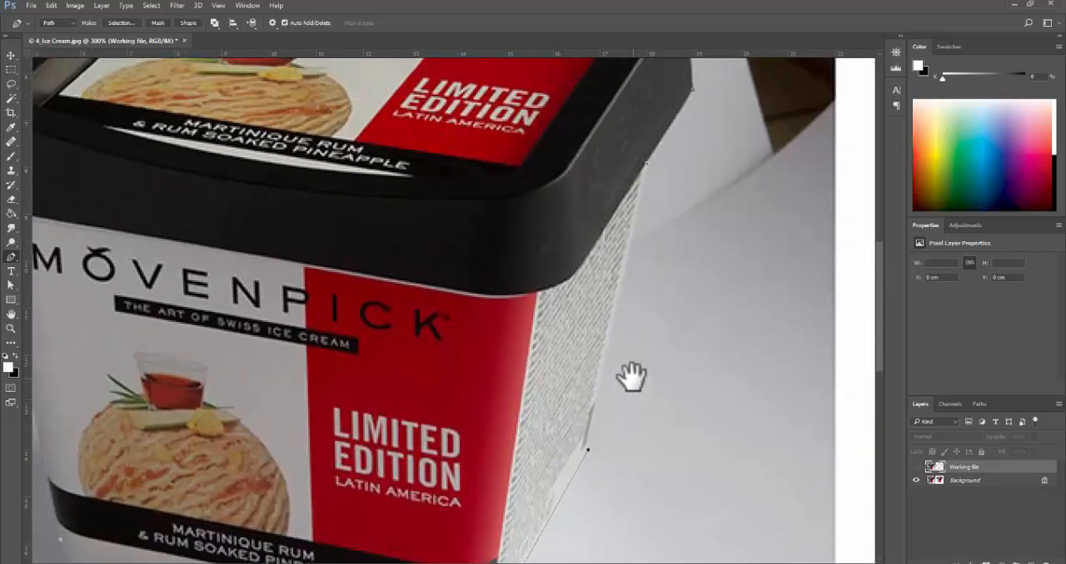
pyautogui.click(646, 164)
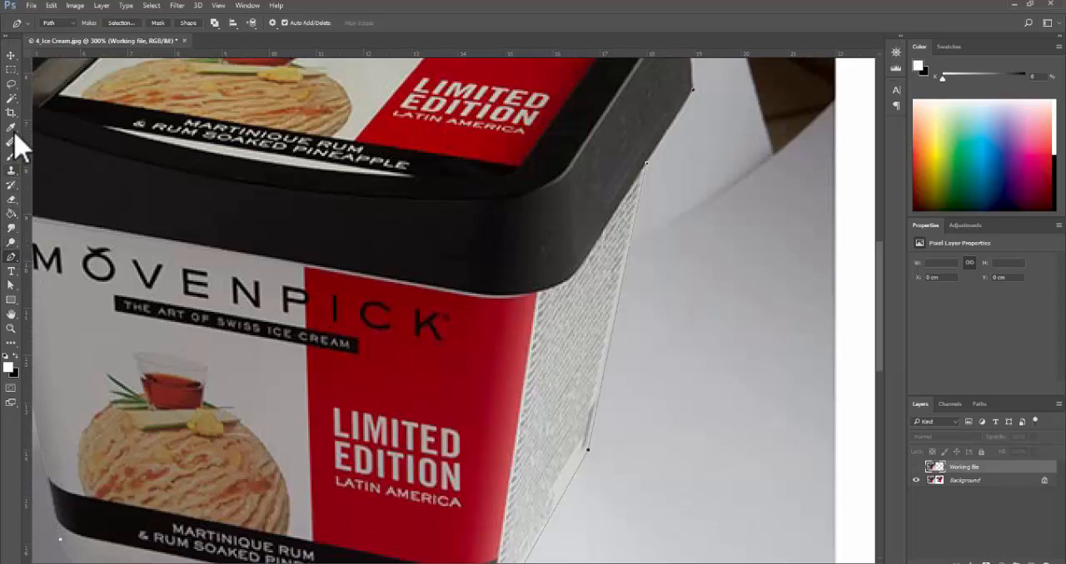
# - Use the Direct Selection tool to check the path's anchors along the textured side and at the lid's back-right corner
pyautogui.click(11, 286)
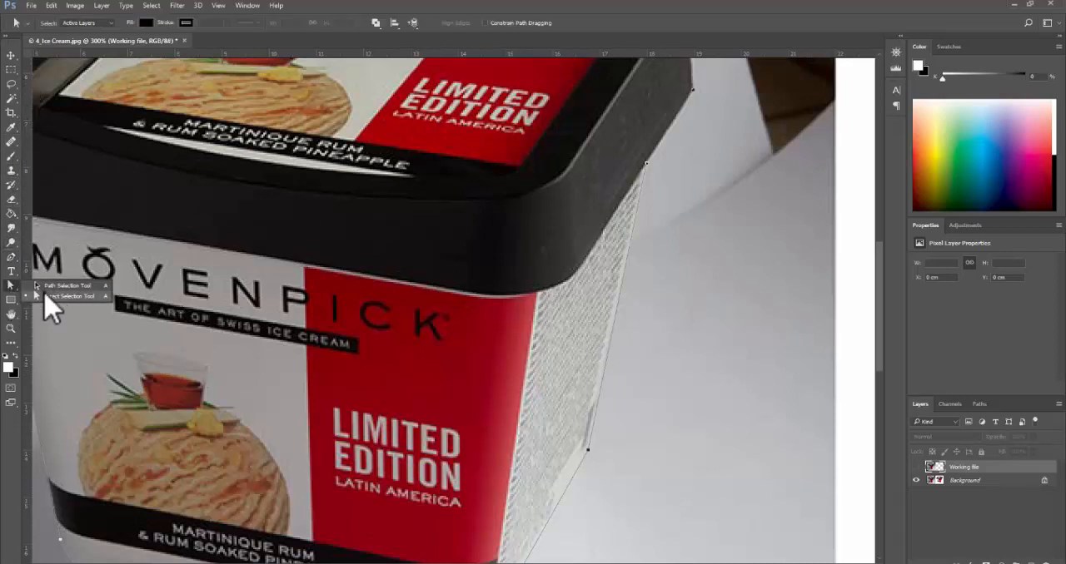
pyautogui.click(67, 297)
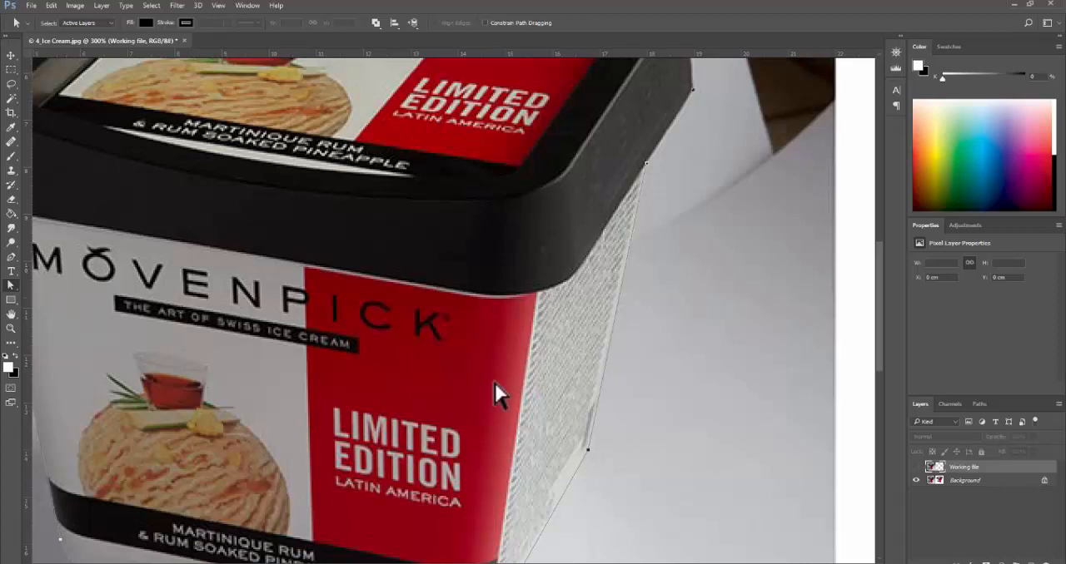
pyautogui.click(589, 449)
pyautogui.moveTo(588, 449); pyautogui.dragTo(617, 400)
pyautogui.press('space')
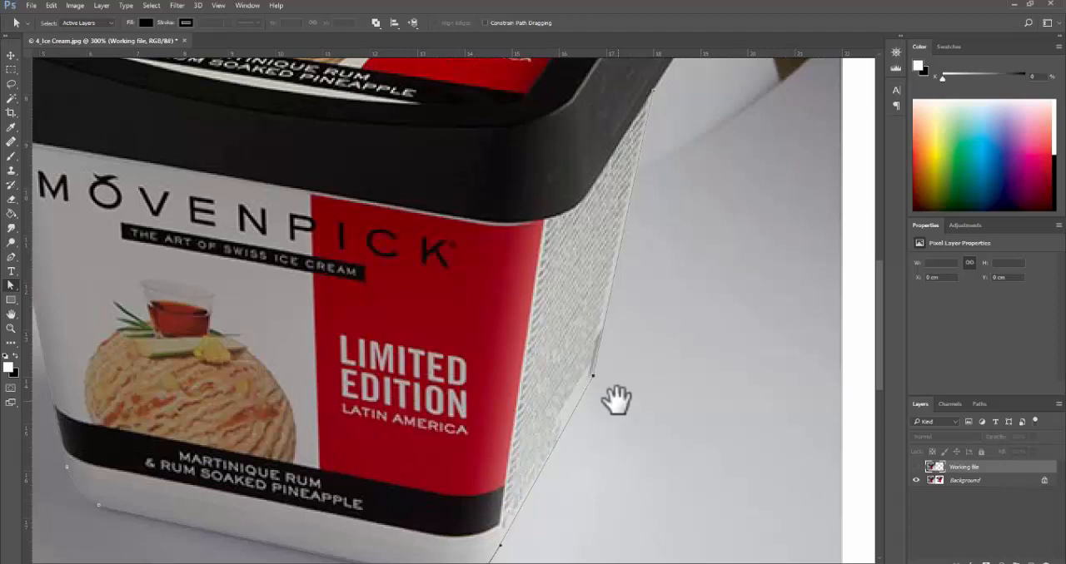
pyautogui.moveTo(713, 179); pyautogui.dragTo(702, 305)
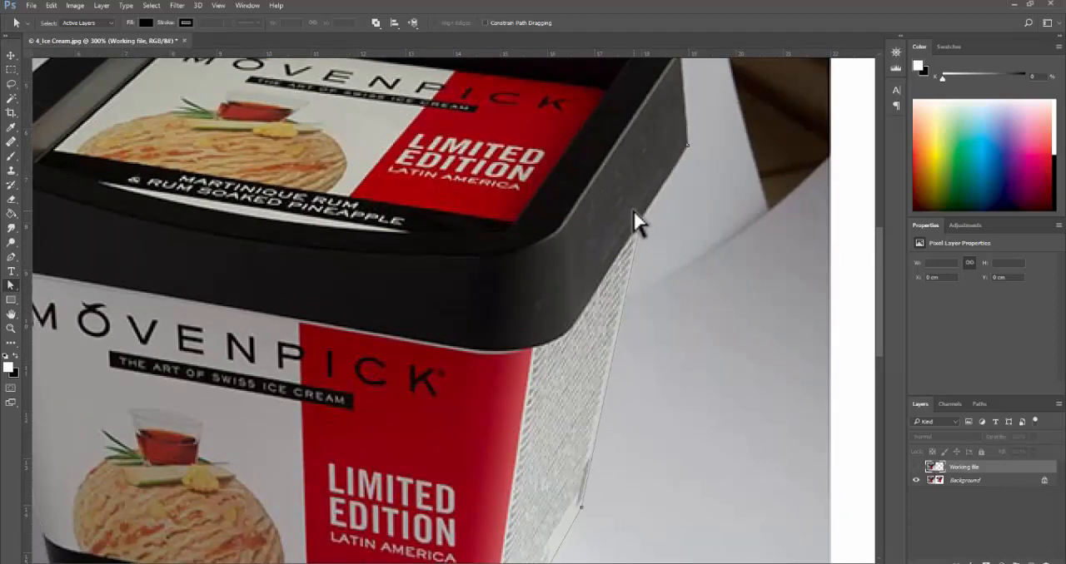
pyautogui.press('space')
pyautogui.moveTo(669, 202); pyautogui.dragTo(683, 452)
pyautogui.hotkey('ctrl', 'space')
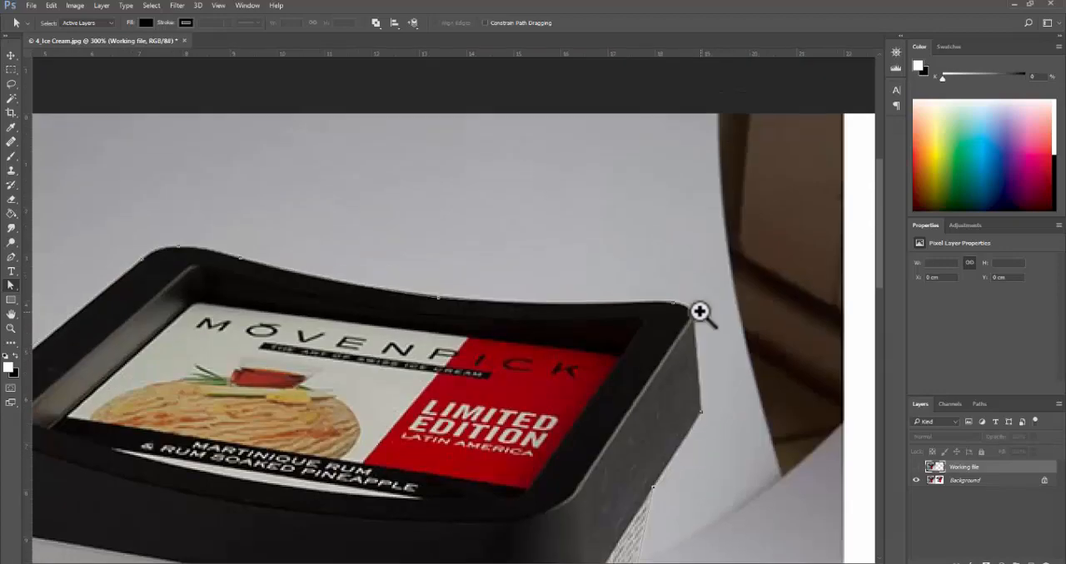
pyautogui.click(701, 310)
pyautogui.click(699, 312)
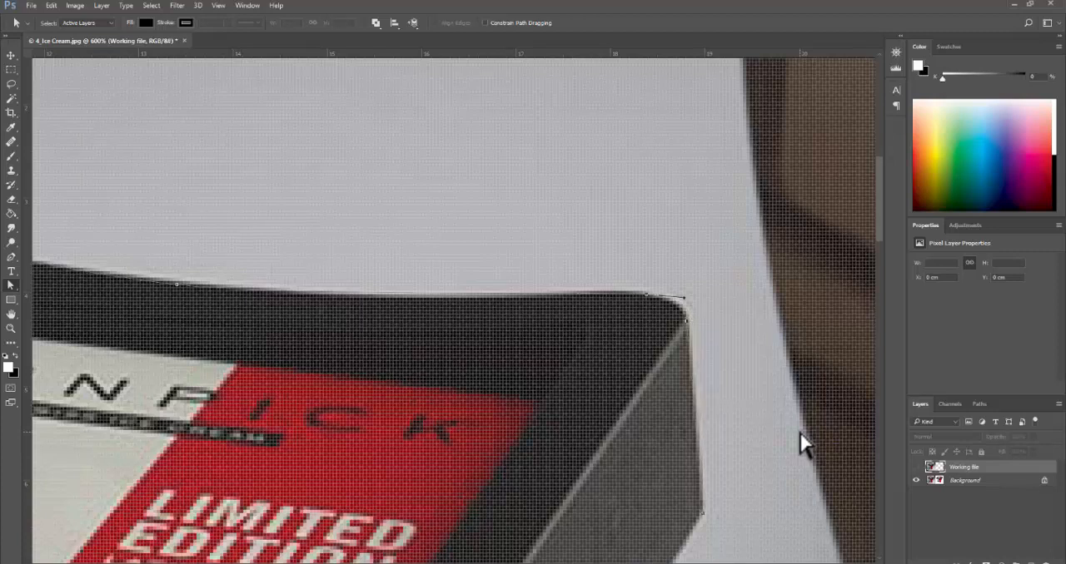
# - Examine the closed path around the lid and body for how well it follows the tub's outline
pyautogui.keyDown('alt'); pyautogui.click(382, 323); pyautogui.keyUp('alt')
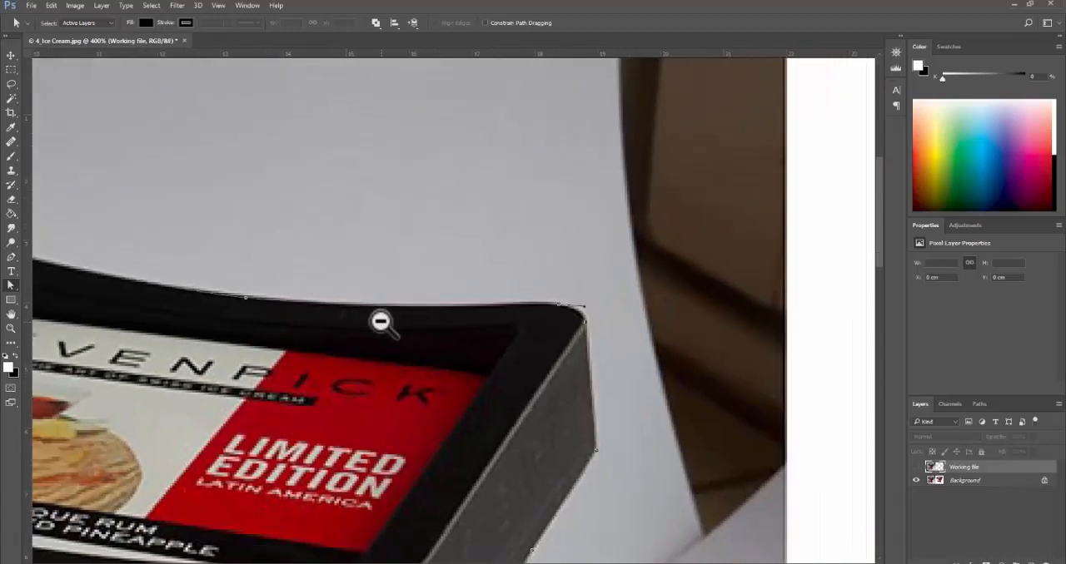
pyautogui.keyDown('alt'); pyautogui.click(381, 323); pyautogui.keyUp('alt')
pyautogui.keyDown('alt'); pyautogui.click(381, 323); pyautogui.keyUp('alt')
pyautogui.moveTo(414, 372); pyautogui.dragTo(608, 288)
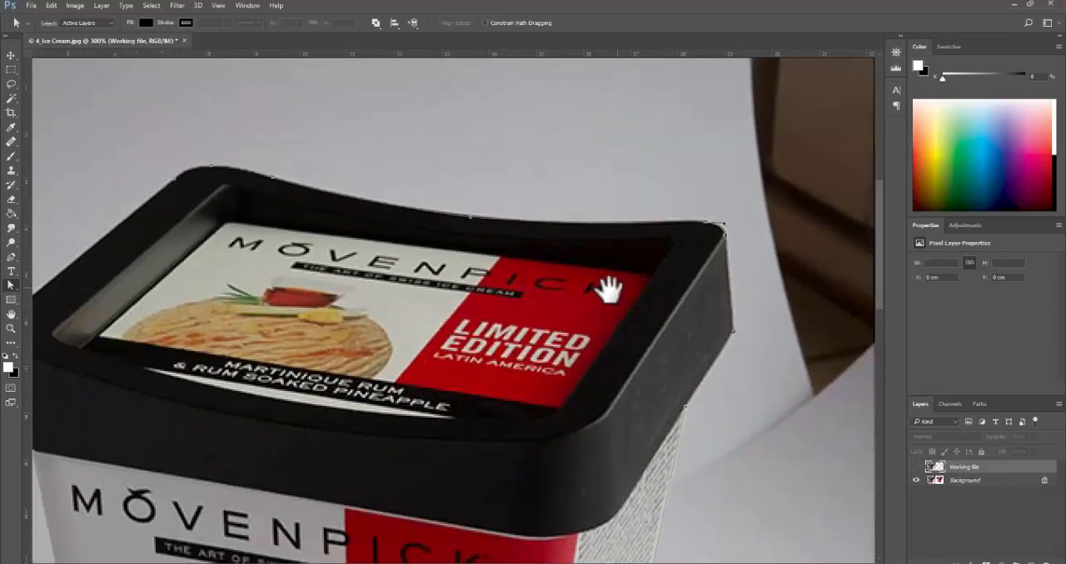
pyautogui.keyDown('alt'); pyautogui.click(574, 340); pyautogui.keyUp('alt')
pyautogui.moveTo(571, 359); pyautogui.dragTo(589, 333)
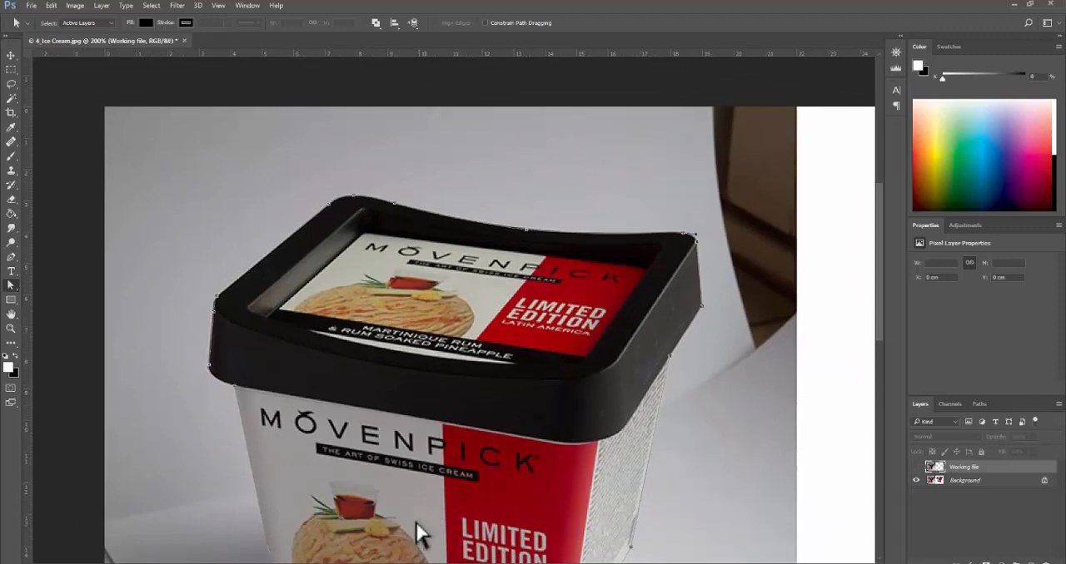
pyautogui.moveTo(367, 563)
pyautogui.moveTo(560, 386); pyautogui.dragTo(564, 319)
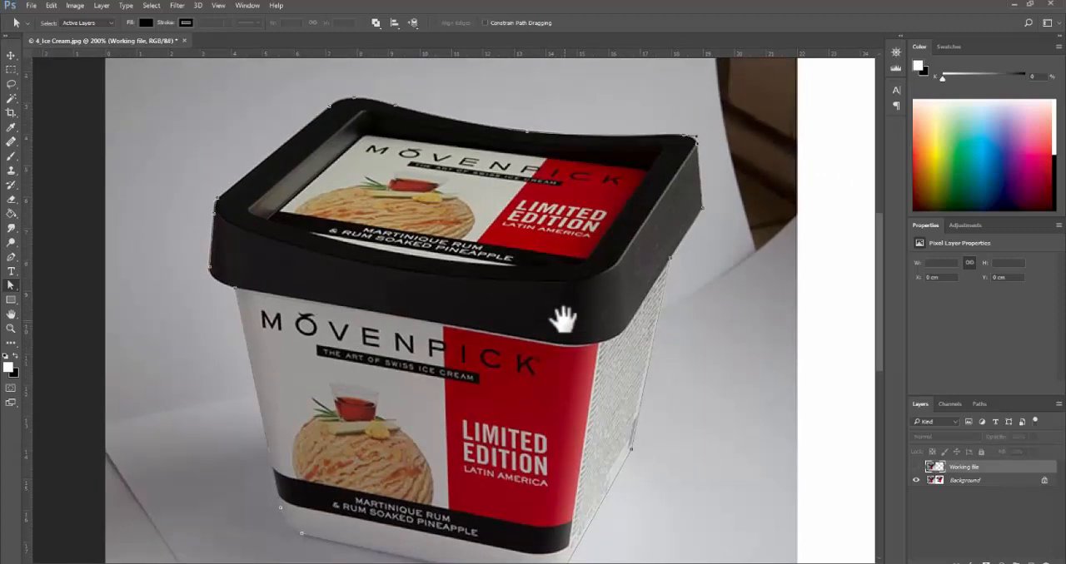
# - Save the work path under the name Ice Cream Tub
pyautogui.click(983, 405)
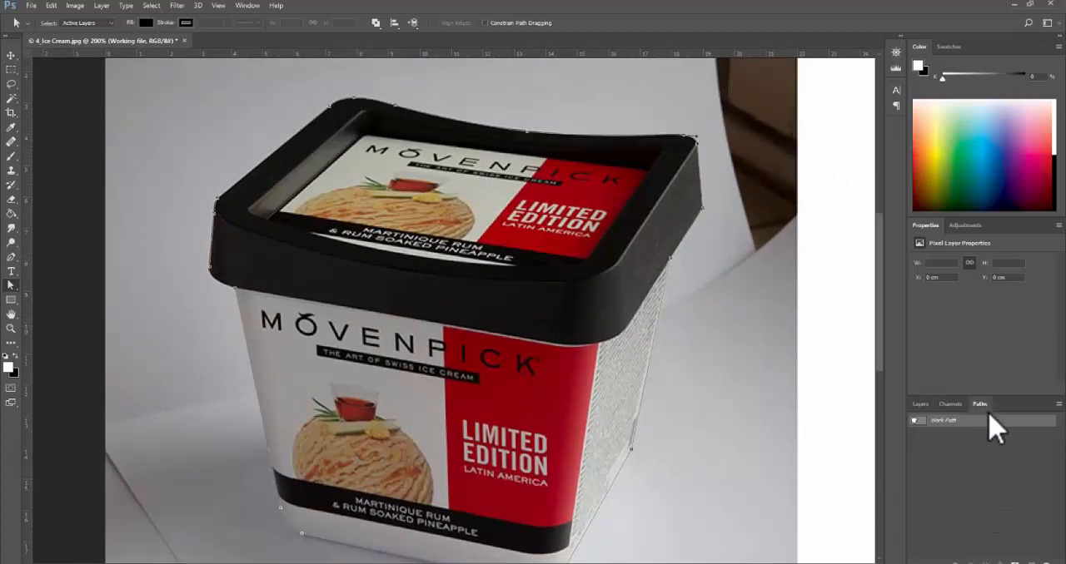
pyautogui.doubleClick(941, 421)
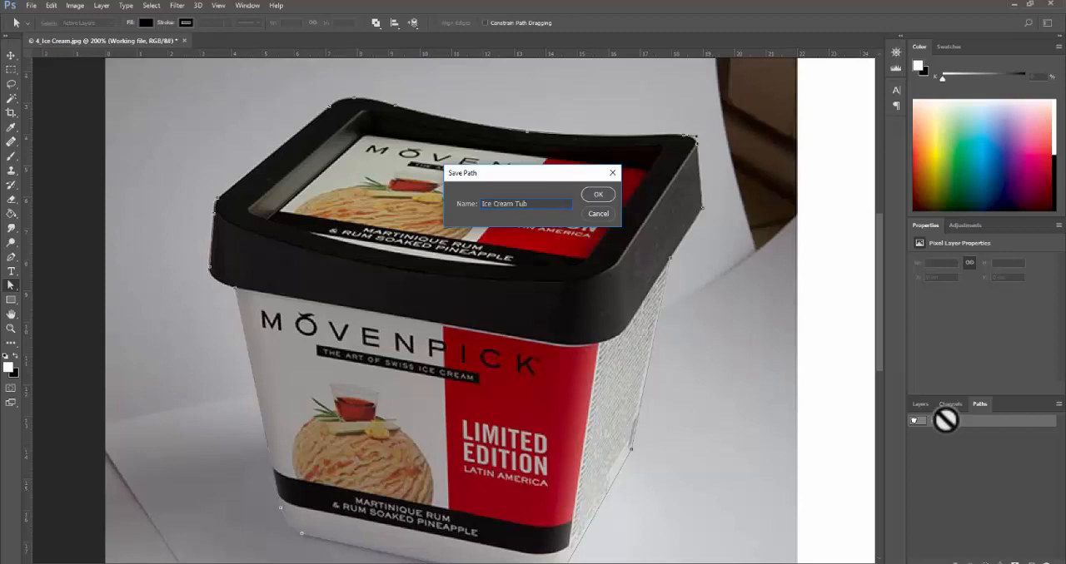
pyautogui.write('Ice Cream Tub')
pyautogui.click(598, 195)
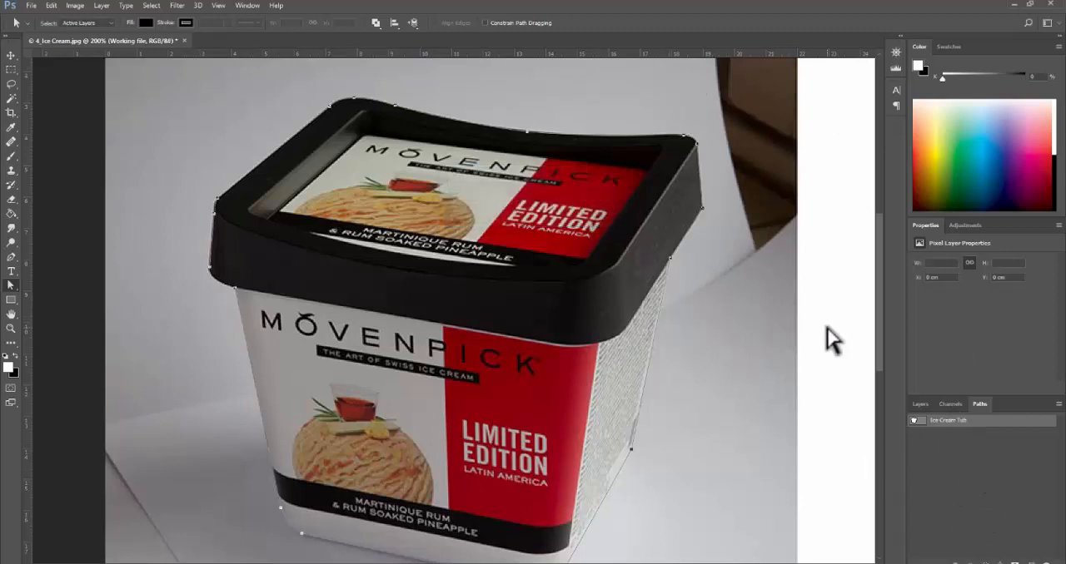
# - Draw a small closed four-sided test path beside the tub's textured side and delete it
pyautogui.press('p')
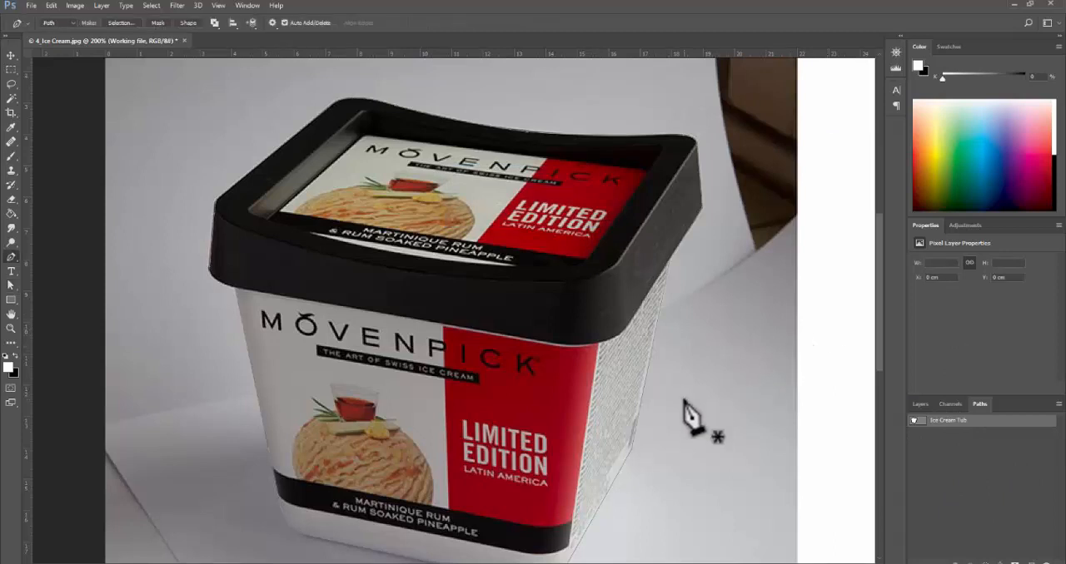
pyautogui.click(683, 401)
pyautogui.click(744, 379)
pyautogui.click(746, 448)
pyautogui.click(715, 457)
pyautogui.click(683, 401)
pyautogui.click(685, 401)
pyautogui.press('a')
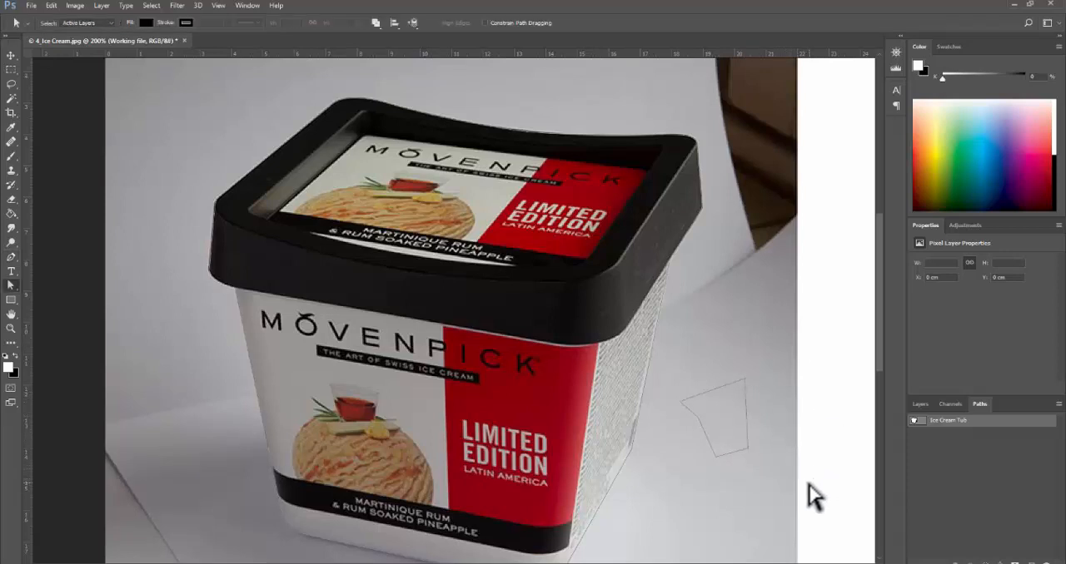
pyautogui.moveTo(809, 485); pyautogui.dragTo(676, 354)
# - Show the saved tub path on the whole image and select its anchors to check the outline
pyautogui.click(950, 431)
pyautogui.click(920, 405)
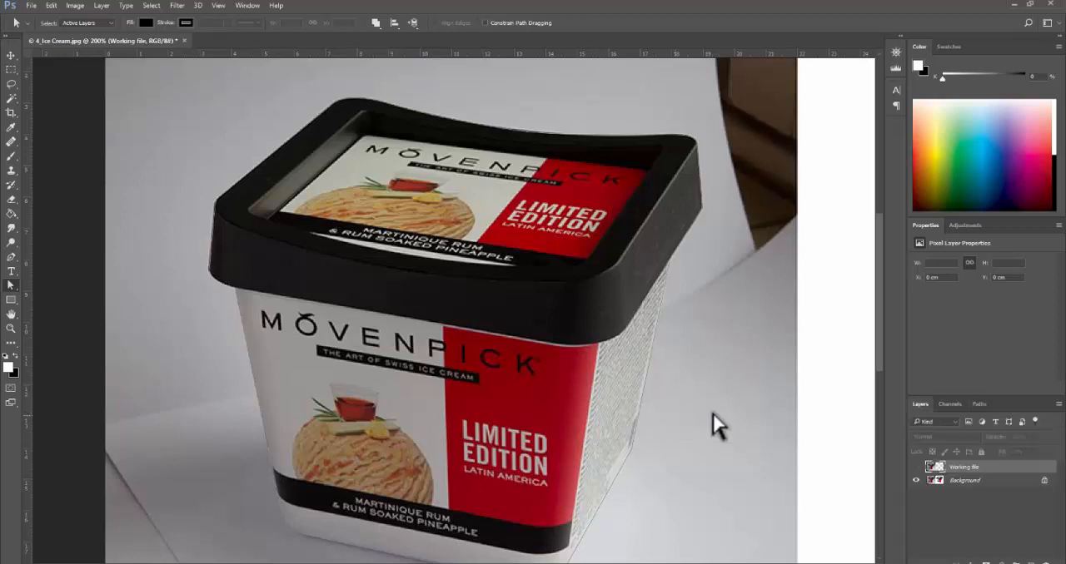
pyautogui.click(980, 403)
pyautogui.keyDown('alt'); pyautogui.click(697, 401); pyautogui.keyUp('alt')
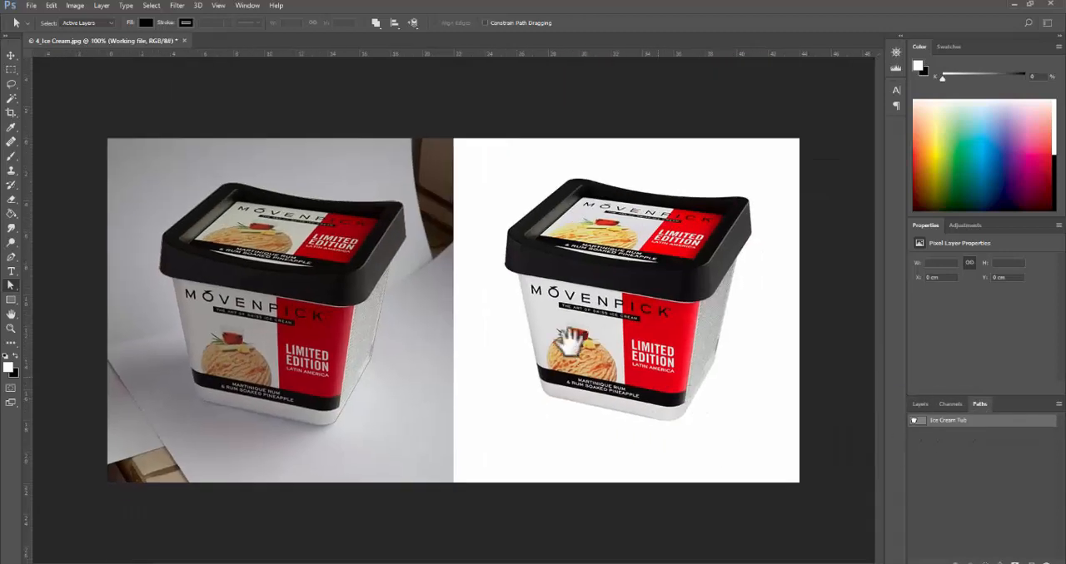
pyautogui.moveTo(95, 138); pyautogui.dragTo(386, 465)
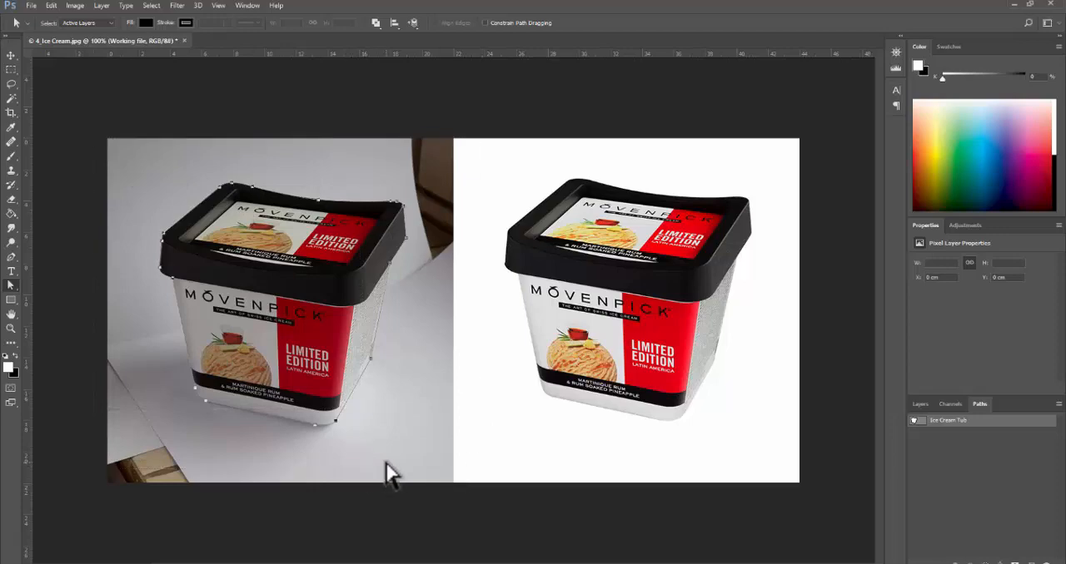
pyautogui.moveTo(114, 131); pyautogui.dragTo(430, 483)
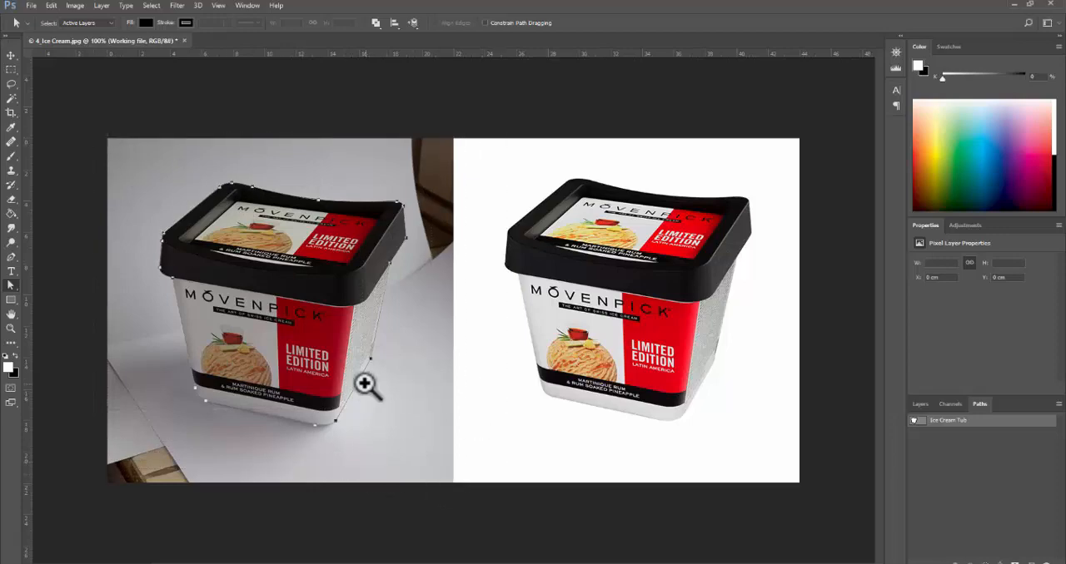
pyautogui.keyDown('ctrl'); pyautogui.click(363, 384); pyautogui.keyUp('ctrl')
pyautogui.keyDown('ctrl'); pyautogui.click(363, 383); pyautogui.keyUp('ctrl')
pyautogui.moveTo(331, 338); pyautogui.dragTo(547, 392)
pyautogui.keyDown('alt'); pyautogui.click(548, 391); pyautogui.keyUp('alt')
pyautogui.keyDown('alt'); pyautogui.click(548, 391); pyautogui.keyUp('alt')
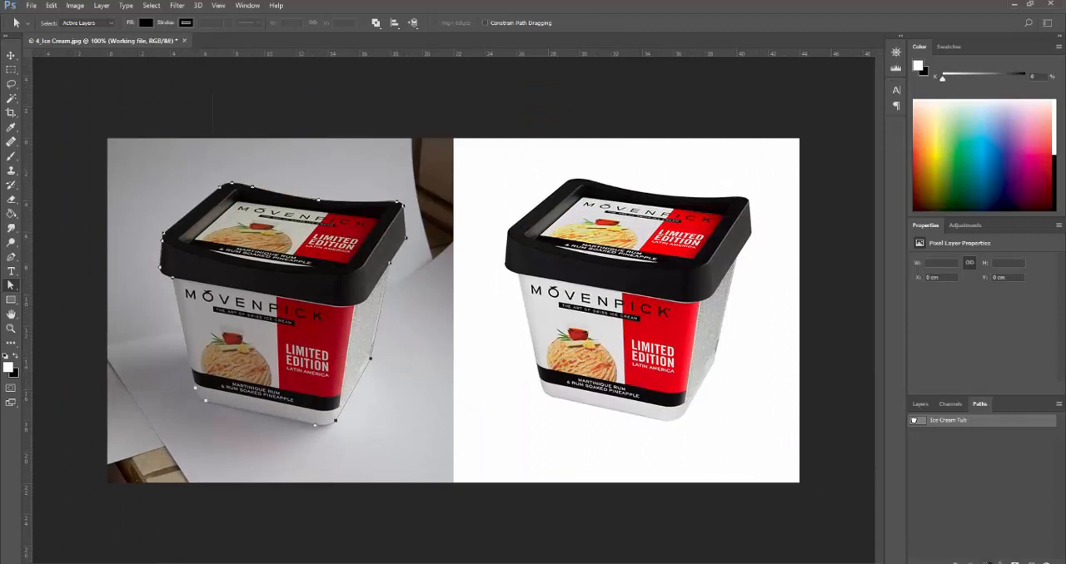
# - Show the Working file layer, hide the Background layer, and set the Working file layer's fill to 100%
pyautogui.click(920, 405)
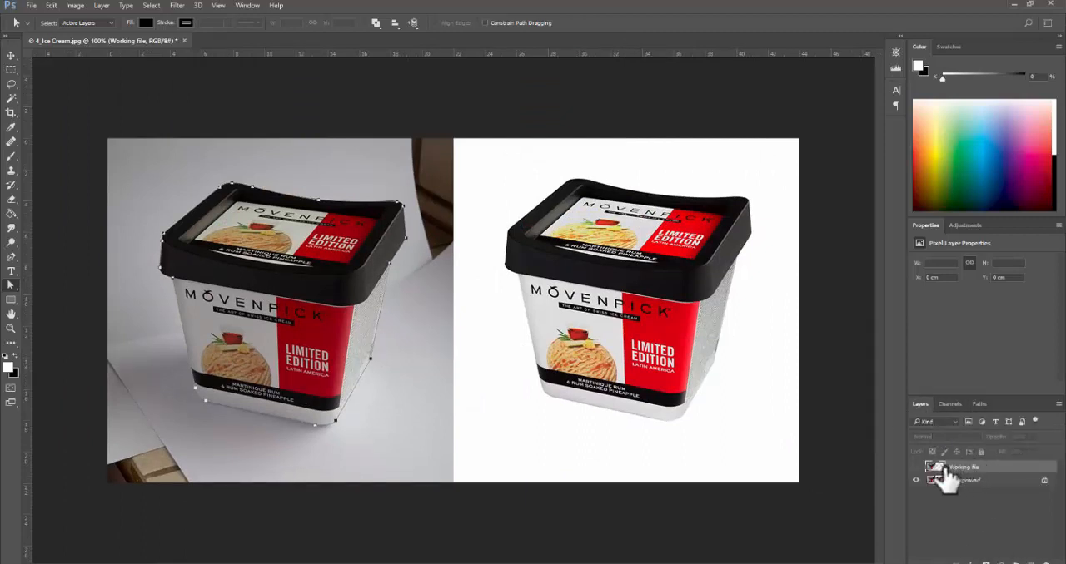
pyautogui.click(916, 468)
pyautogui.click(916, 480)
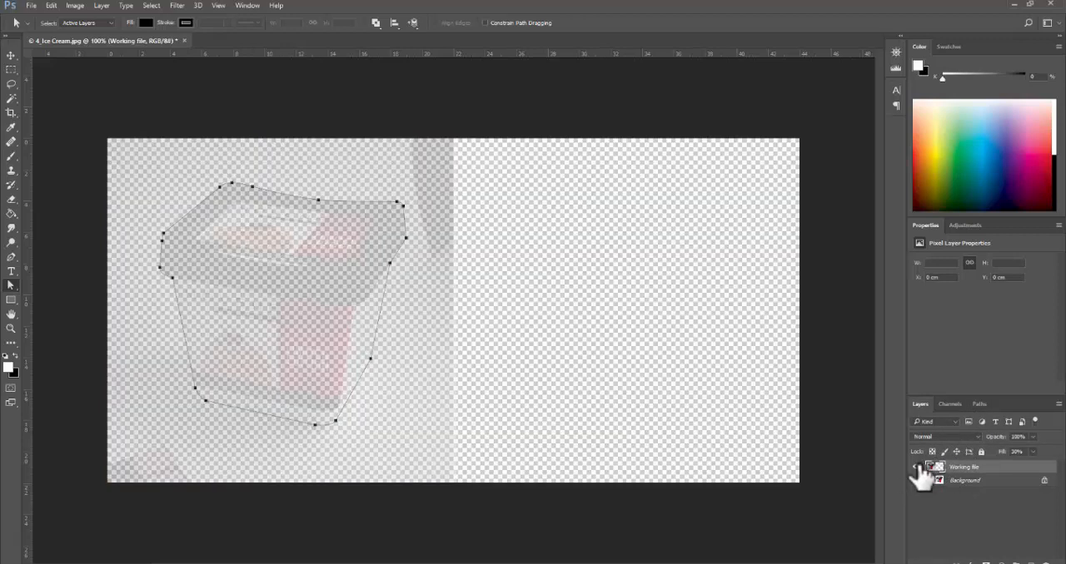
pyautogui.click(1033, 452)
pyautogui.moveTo(1019, 466); pyautogui.dragTo(1064, 466)
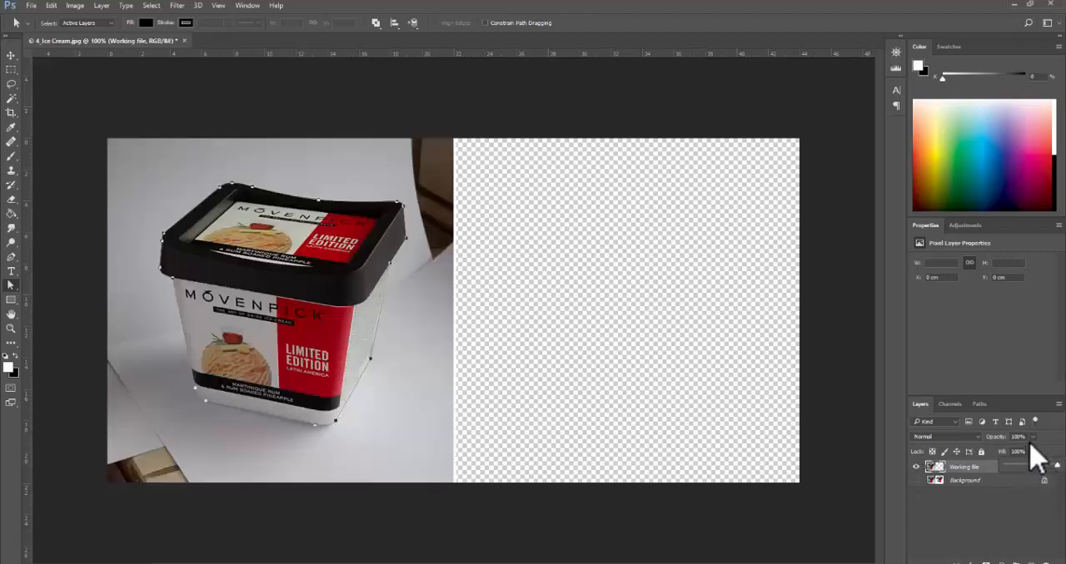
# - Load the Ice Cream Tub path as a selection and deselect it
pyautogui.click(980, 405)
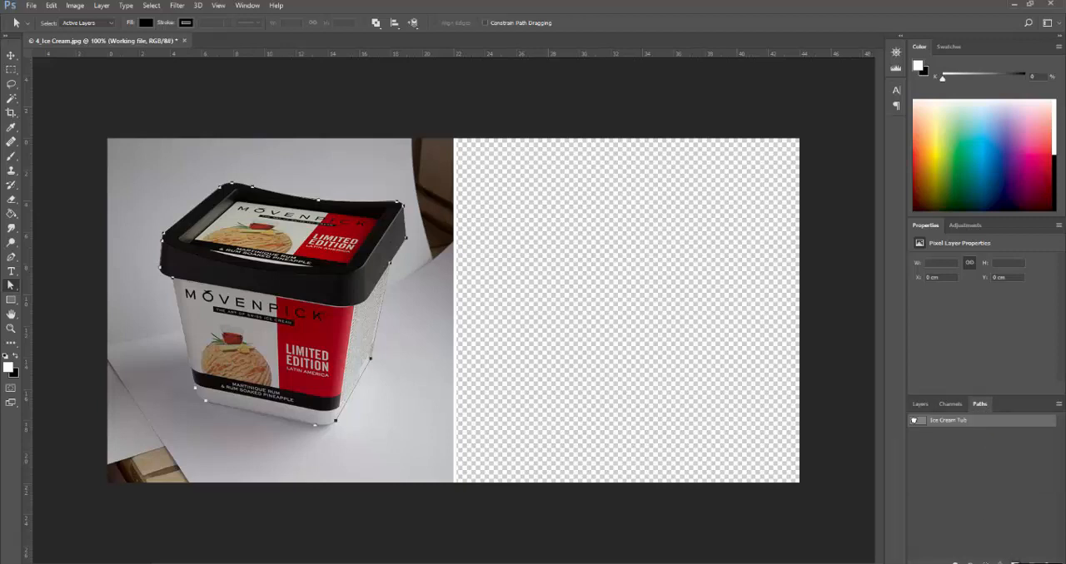
pyautogui.click(992, 560)
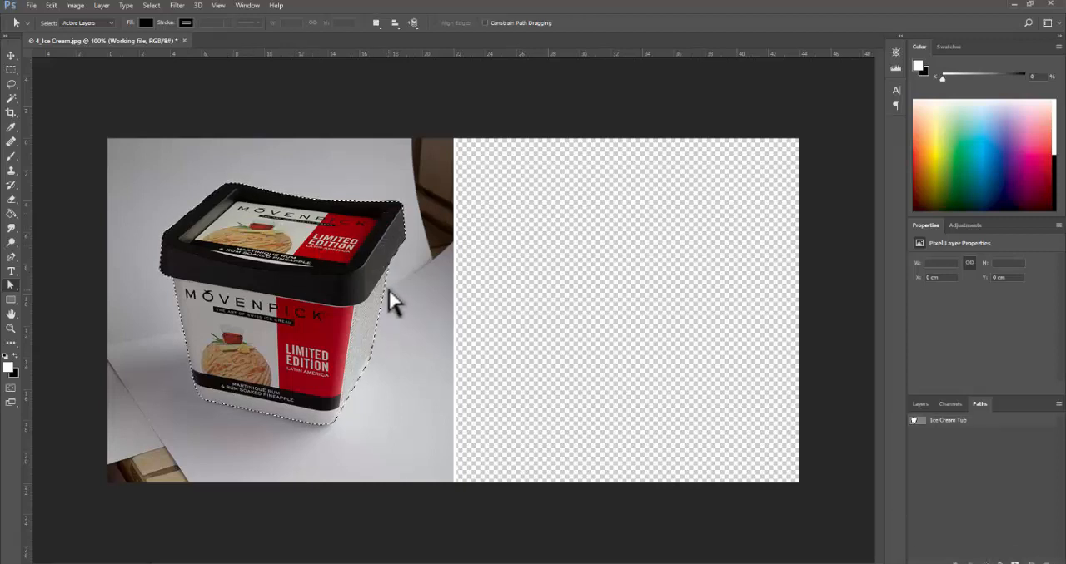
pyautogui.hotkey('ctrl', 'd')
# - Try adding a mask to the Working file layer with only the path active, and delete that mask without applying it
pyautogui.click(955, 423)
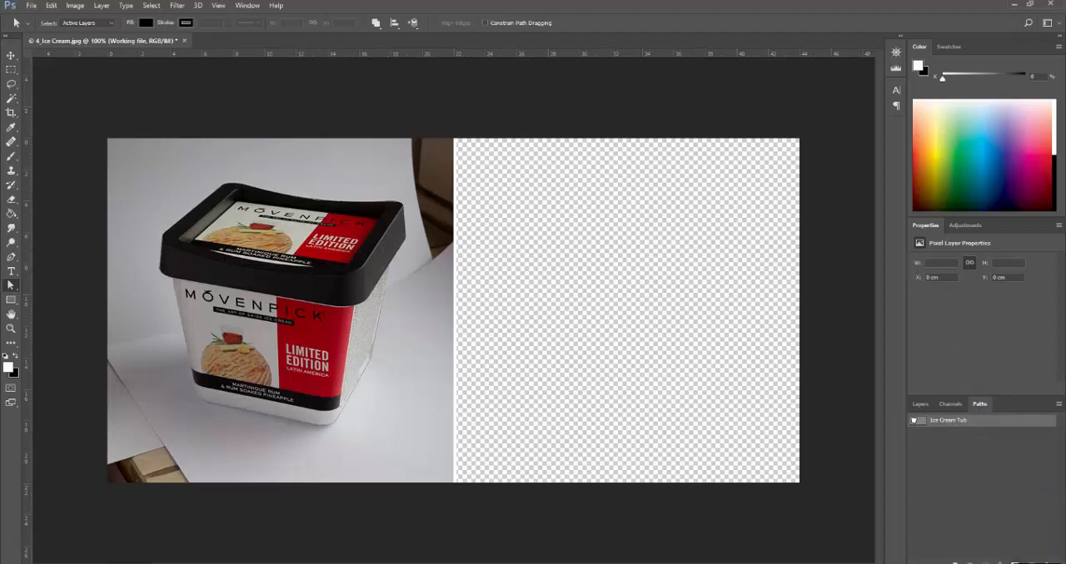
pyautogui.click(1015, 562)
pyautogui.click(921, 404)
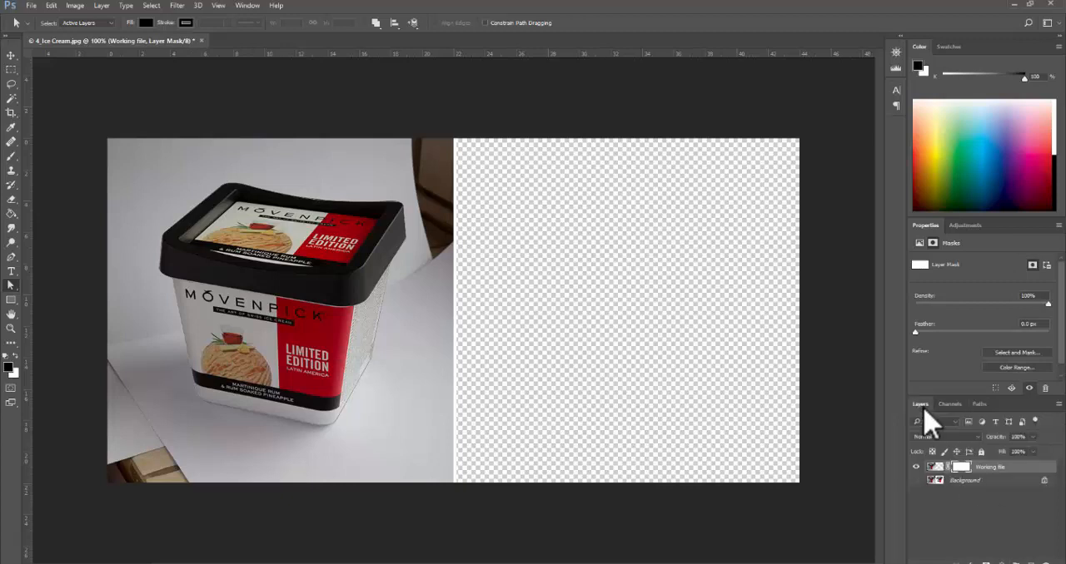
pyautogui.click(980, 404)
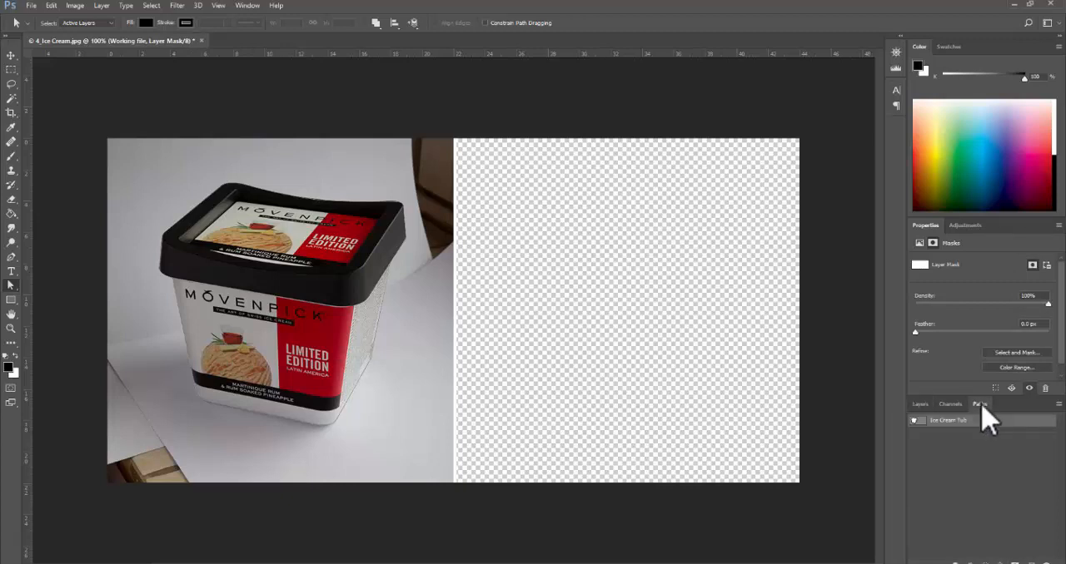
pyautogui.click(920, 405)
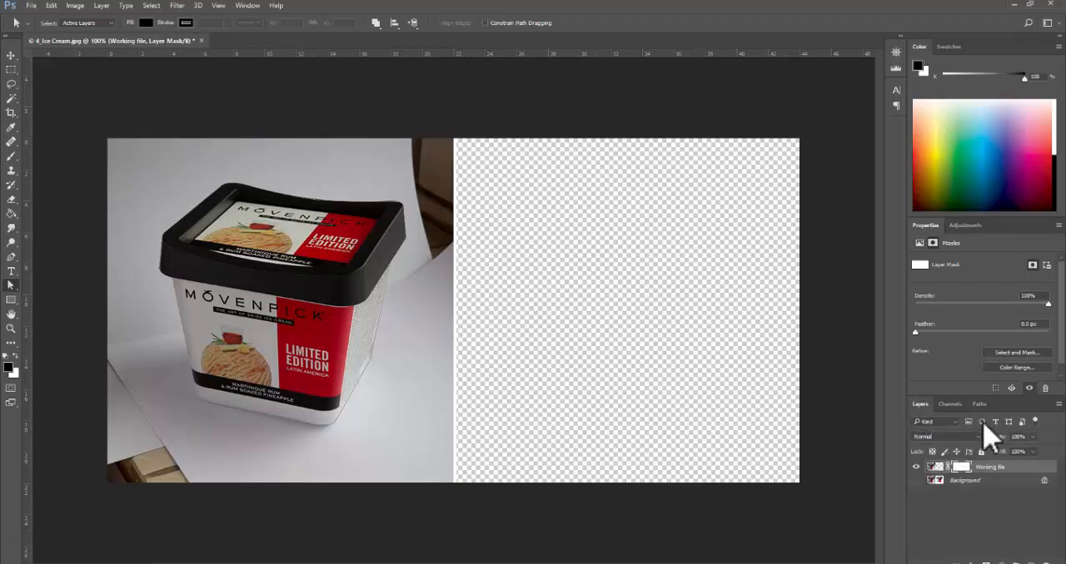
pyautogui.moveTo(961, 467); pyautogui.dragTo(1045, 560)
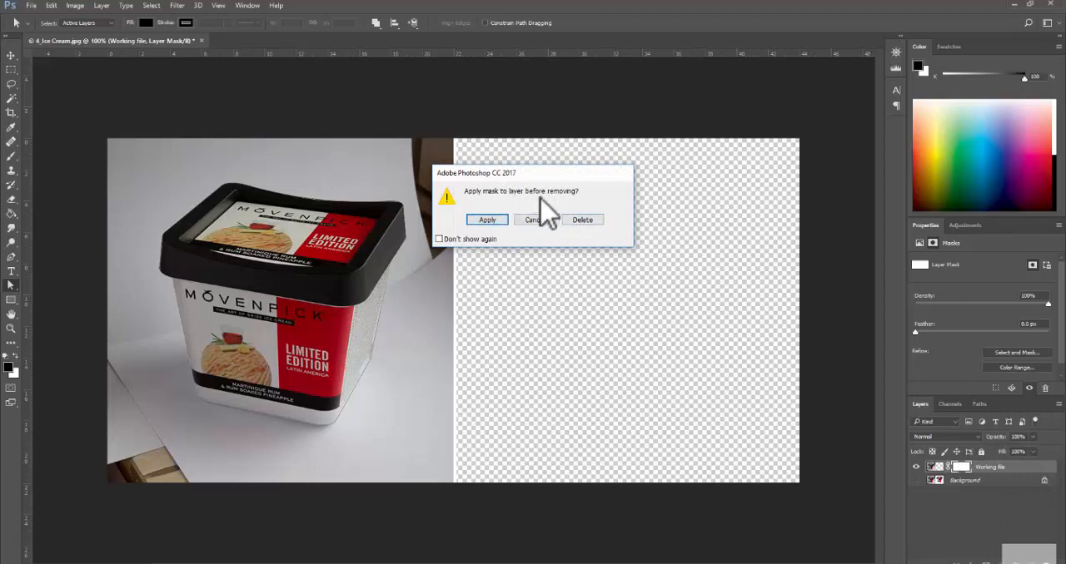
pyautogui.click(585, 222)
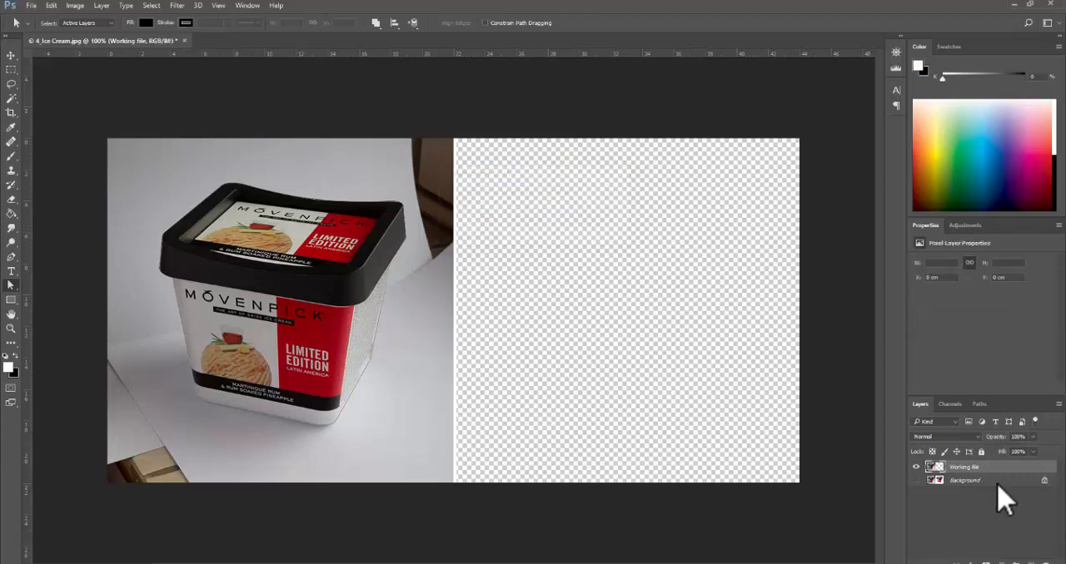
# - Try masking the Working file layer with a selection loaded from the tub path, undo the mask and deselect
pyautogui.click(979, 405)
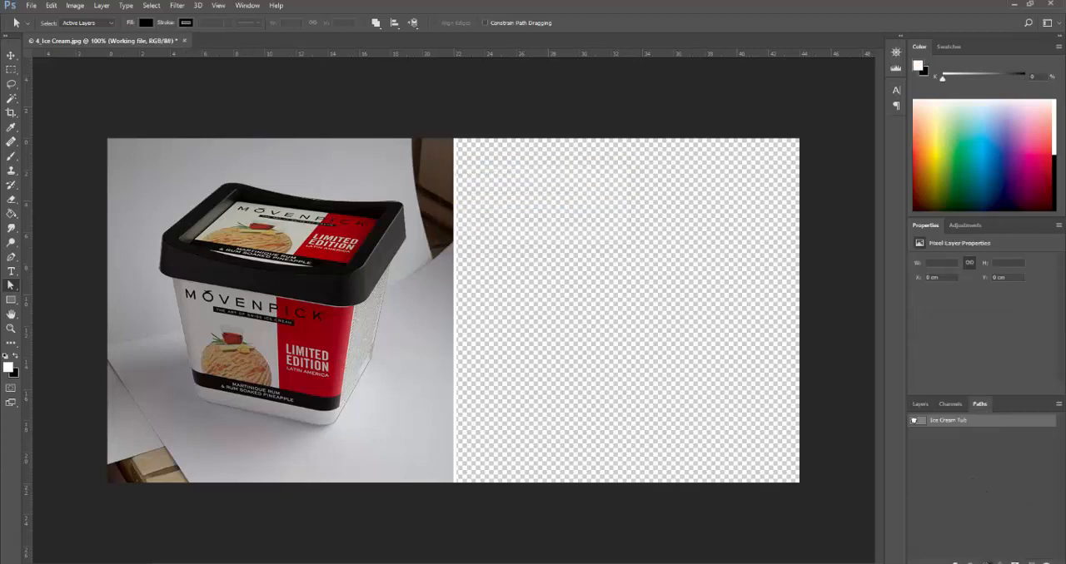
pyautogui.click(985, 563)
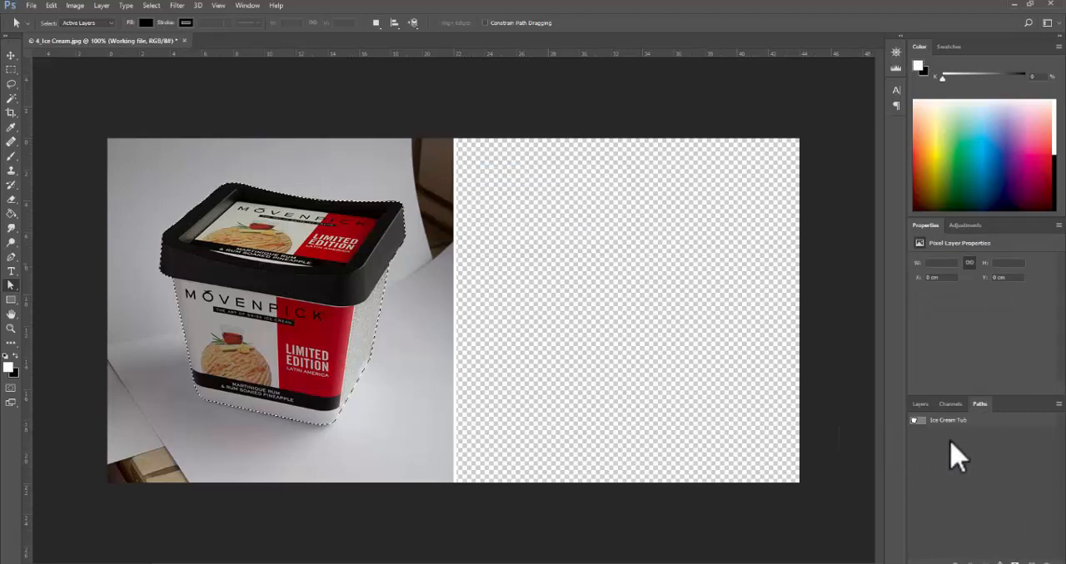
pyautogui.click(920, 404)
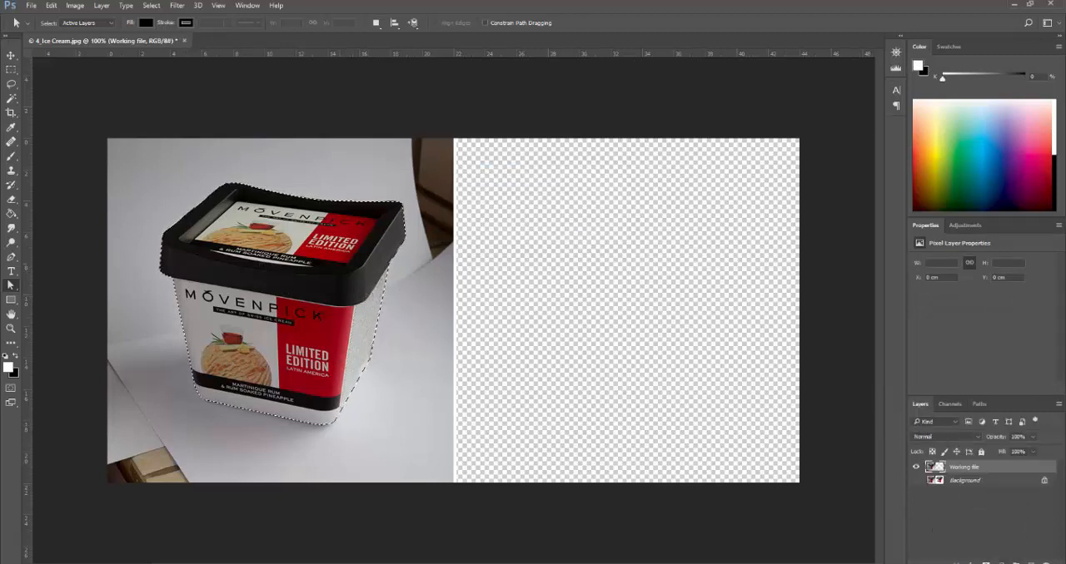
pyautogui.click(986, 563)
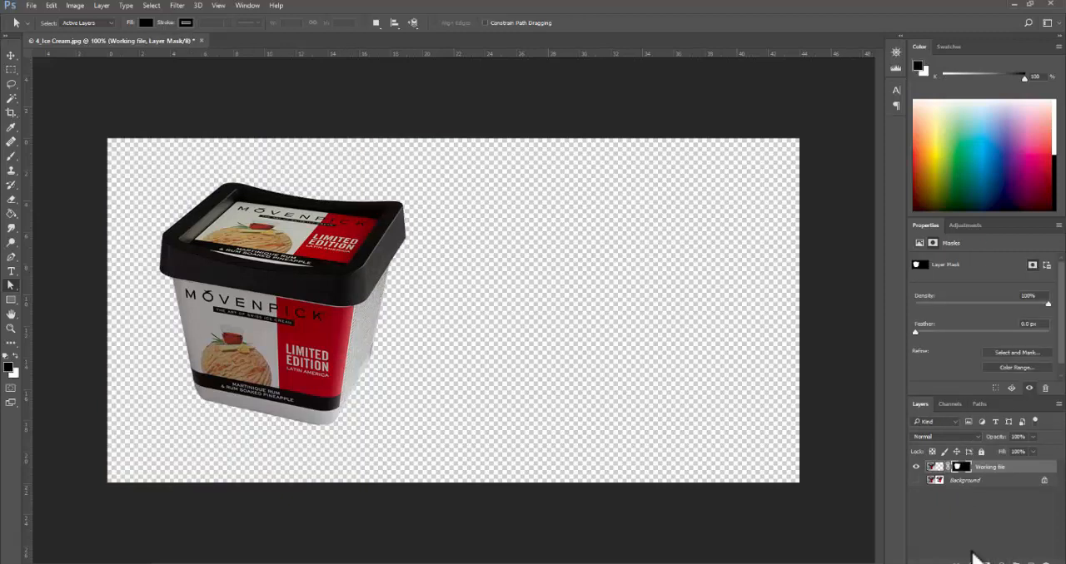
pyautogui.hotkey('ctrl', 'z')
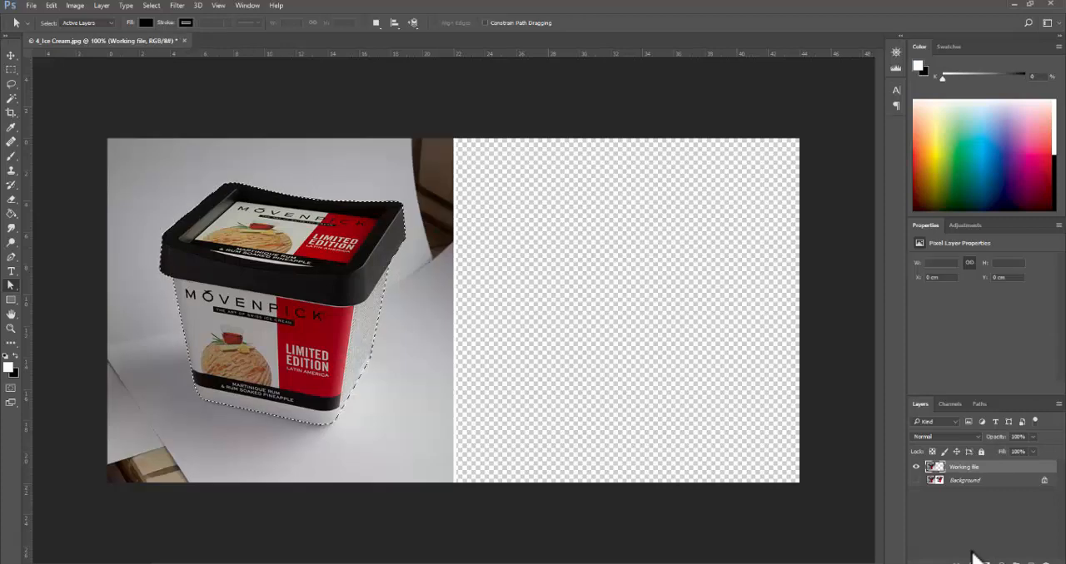
pyautogui.hotkey('ctrl', 'd')
# - Activate the Ice Cream Tub path and select its anchors around the tub with the Direct Selection tool
pyautogui.click(975, 404)
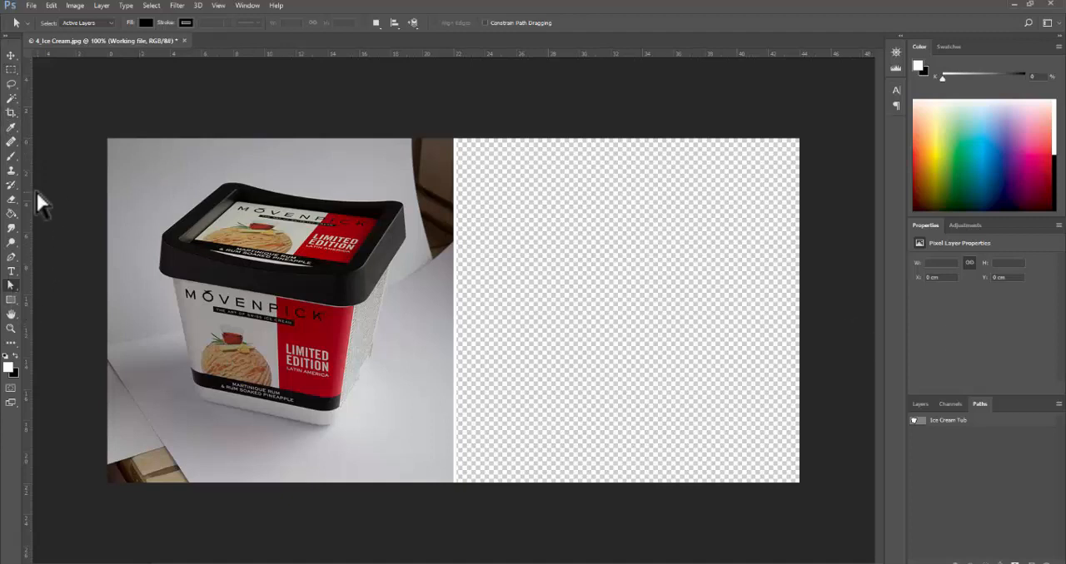
pyautogui.rightClick(13, 287)
pyautogui.click(68, 299)
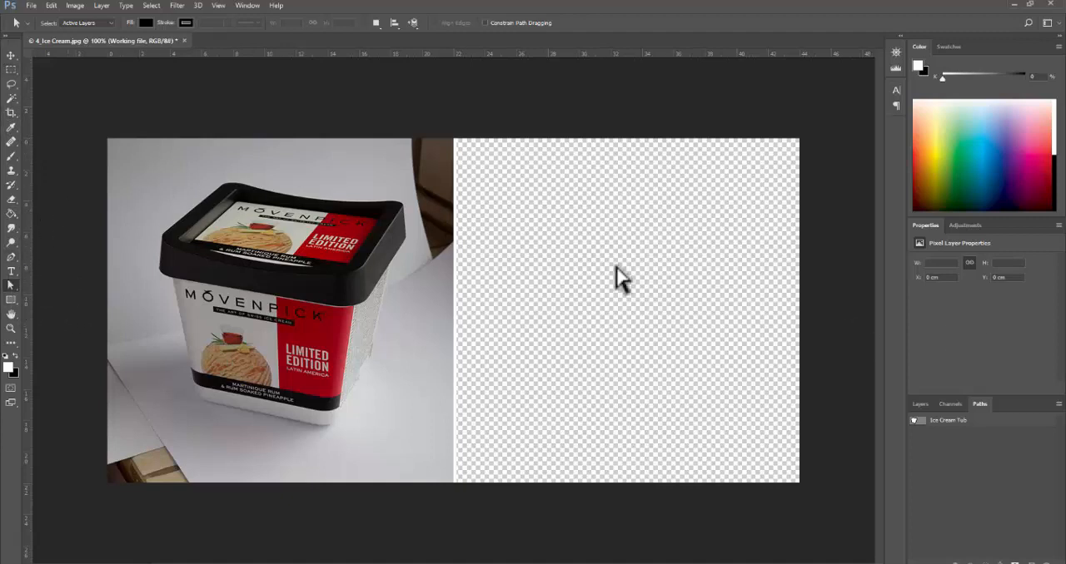
pyautogui.keyDown('ctrl'); pyautogui.click(295, 290); pyautogui.keyUp('ctrl')
pyautogui.keyDown('ctrl'); pyautogui.click(295, 290); pyautogui.keyUp('ctrl')
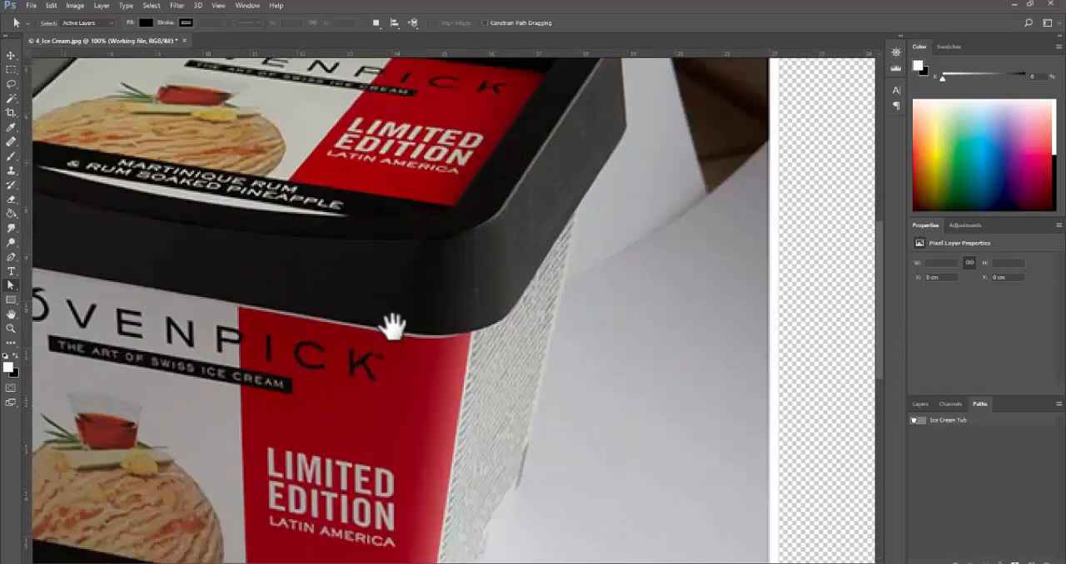
pyautogui.click(994, 425)
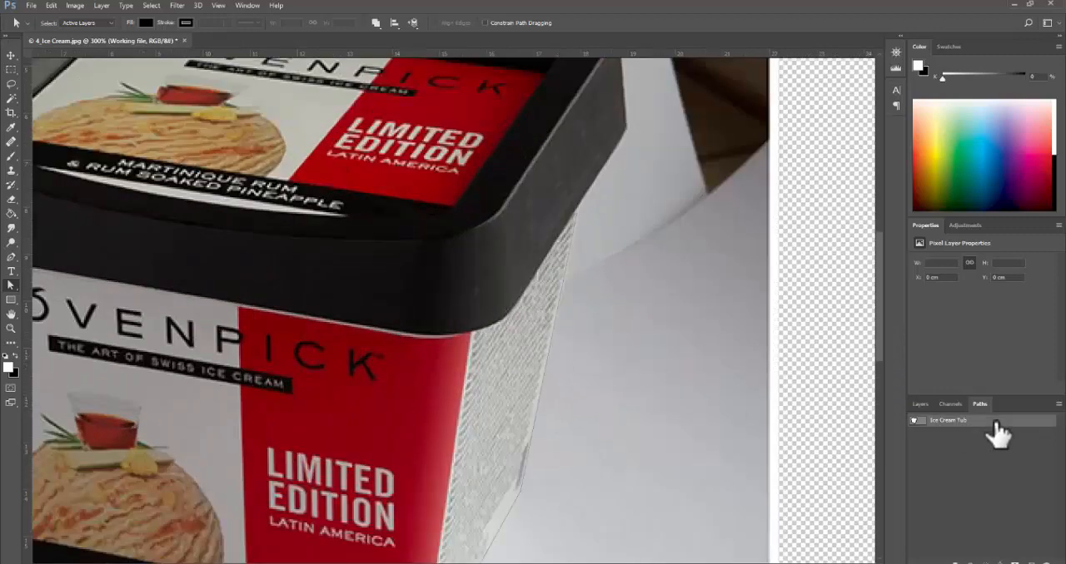
pyautogui.keyDown('ctrl'); pyautogui.keyDown('alt'); pyautogui.click(443, 423); pyautogui.keyUp('alt'); pyautogui.keyUp('ctrl')
pyautogui.keyDown('ctrl'); pyautogui.keyDown('alt'); pyautogui.click(442, 422); pyautogui.keyUp('alt'); pyautogui.keyUp('ctrl')
pyautogui.moveTo(222, 218); pyautogui.dragTo(463, 472)
pyautogui.keyDown('ctrl'); pyautogui.click(200, 289); pyautogui.keyUp('ctrl')
pyautogui.keyDown('ctrl'); pyautogui.click(200, 289); pyautogui.keyUp('ctrl')
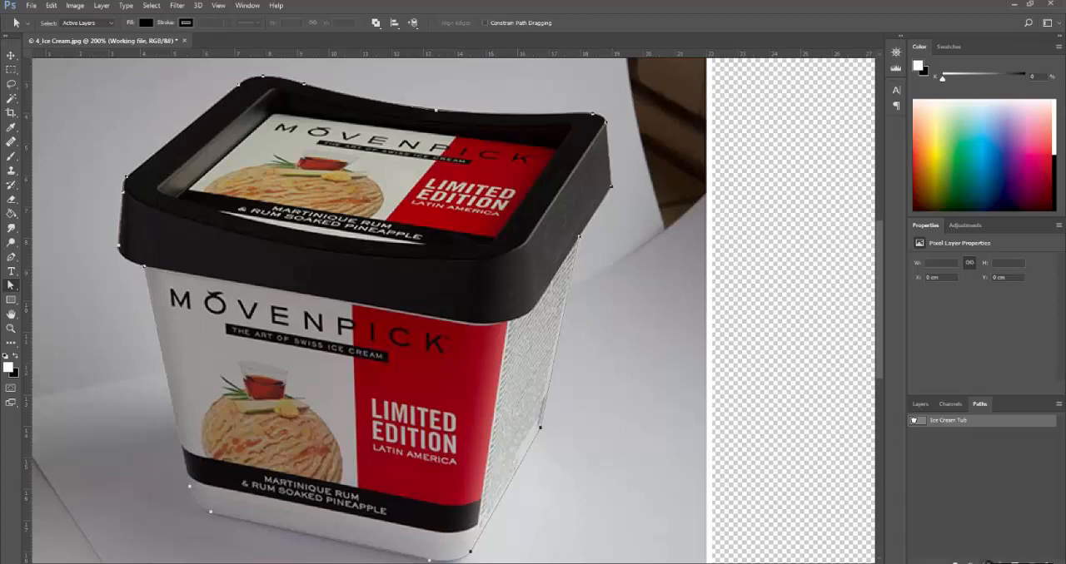
# - Load the Ice Cream Tub path as a selection and add it as a layer mask to the Working file layer
pyautogui.click(991, 562)
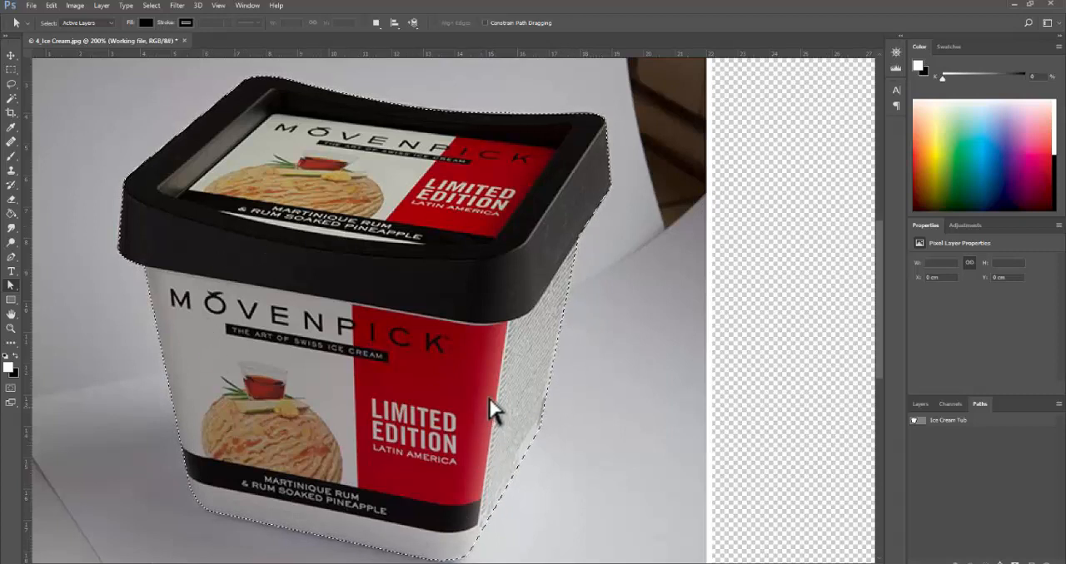
pyautogui.click(919, 405)
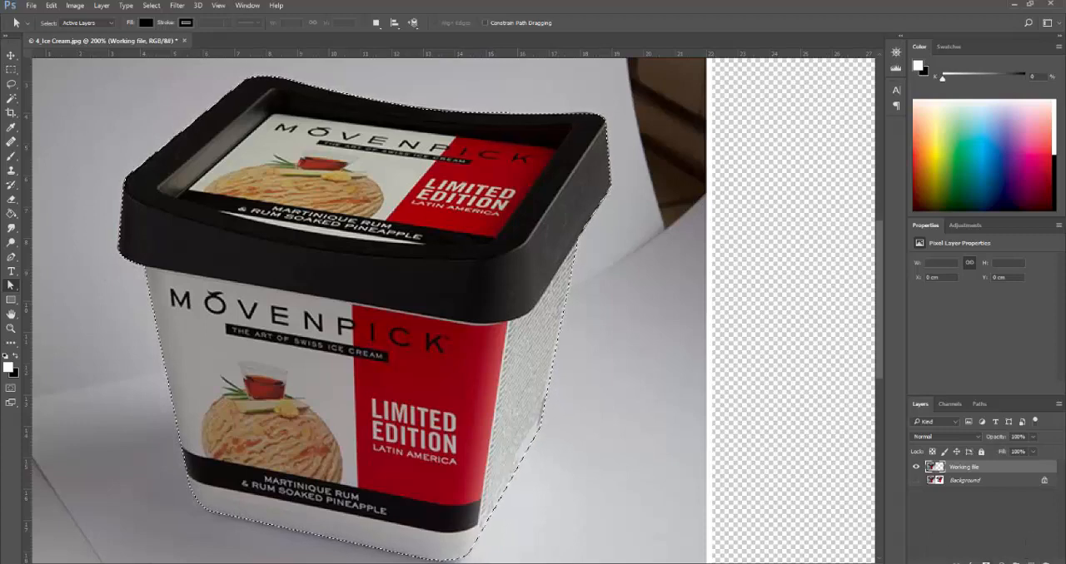
pyautogui.click(978, 563)
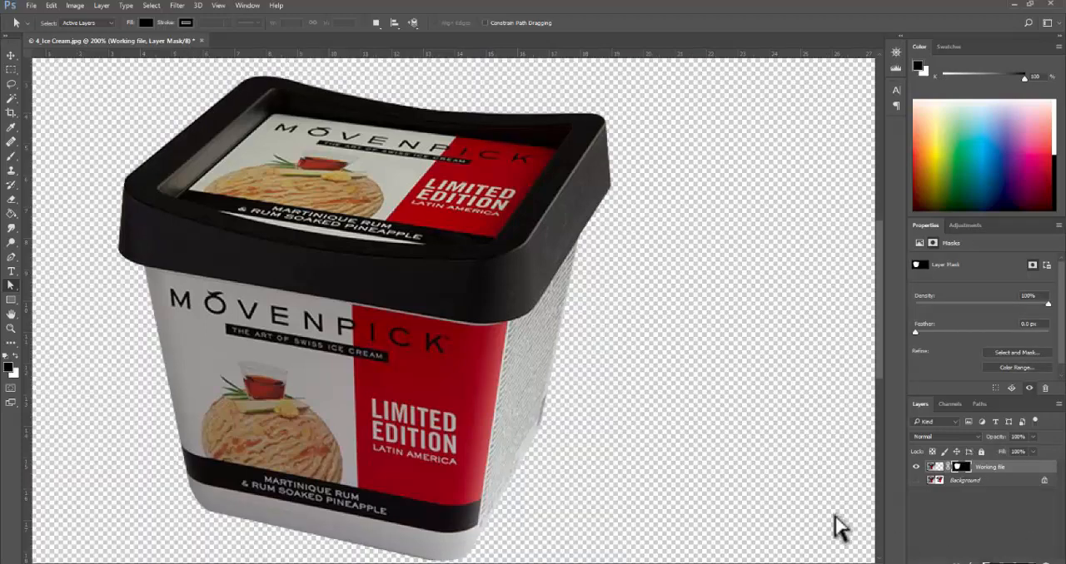
pyautogui.keyDown('ctrl'); pyautogui.keyDown('alt'); pyautogui.click(391, 316); pyautogui.keyUp('alt'); pyautogui.keyUp('ctrl')
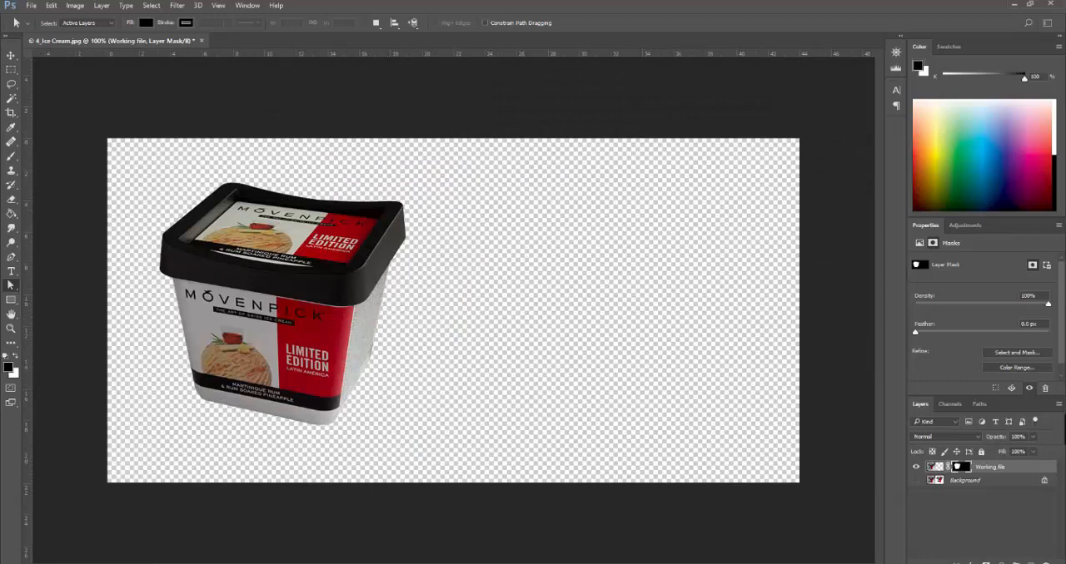
# - Compare the masked tub with the original photo by toggling the Background layer's visibility, leaving the layer shown
pyautogui.click(915, 480)
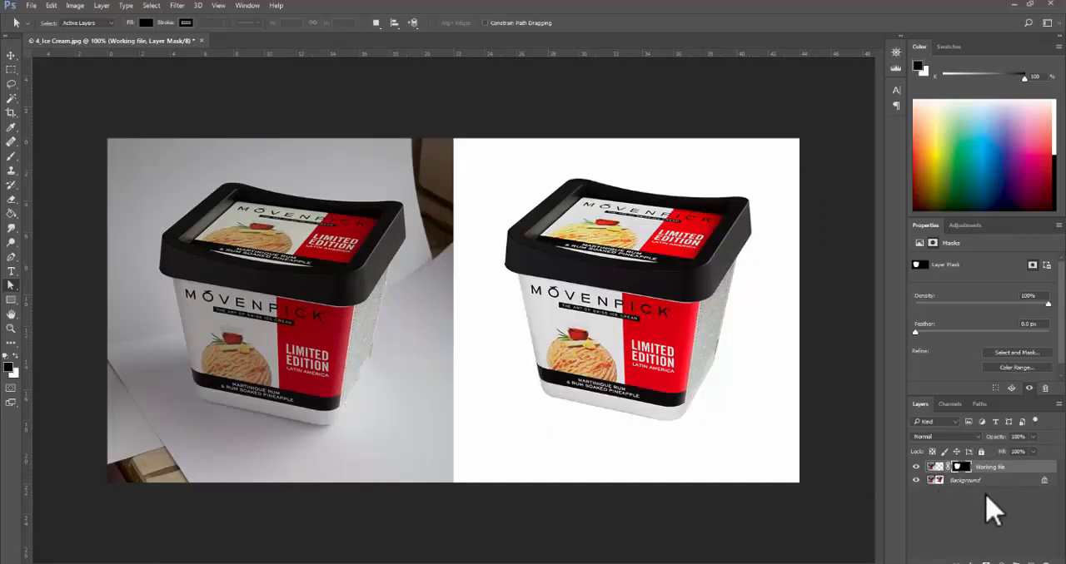
pyautogui.click(916, 480)
pyautogui.click(916, 481)
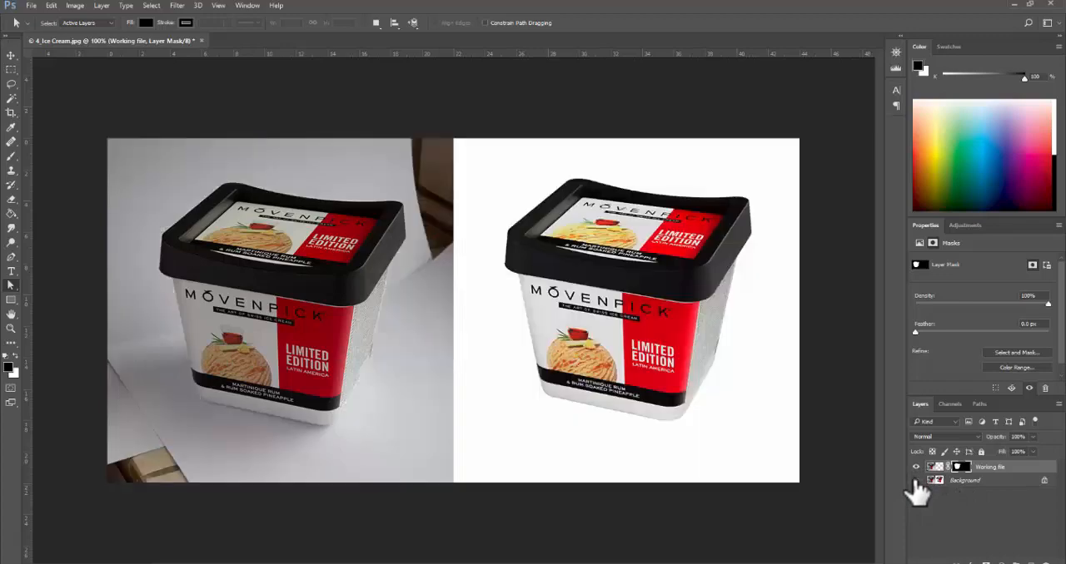
pyautogui.click(915, 480)
pyautogui.click(916, 480)
pyautogui.click(916, 480)
pyautogui.click(915, 480)
pyautogui.click(916, 480)
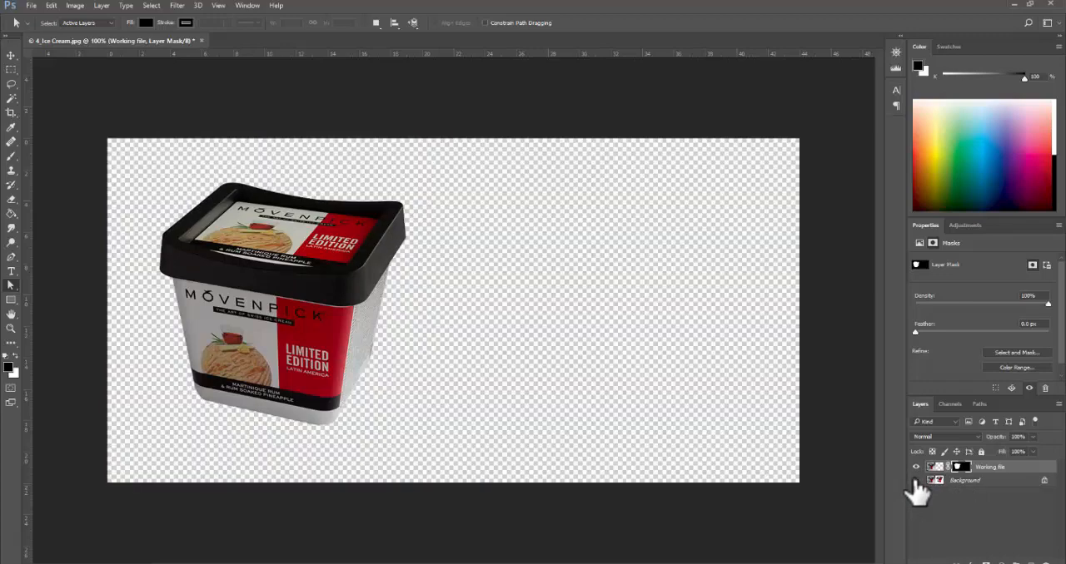
pyautogui.click(916, 480)
pyautogui.click(915, 481)
pyautogui.click(915, 481)
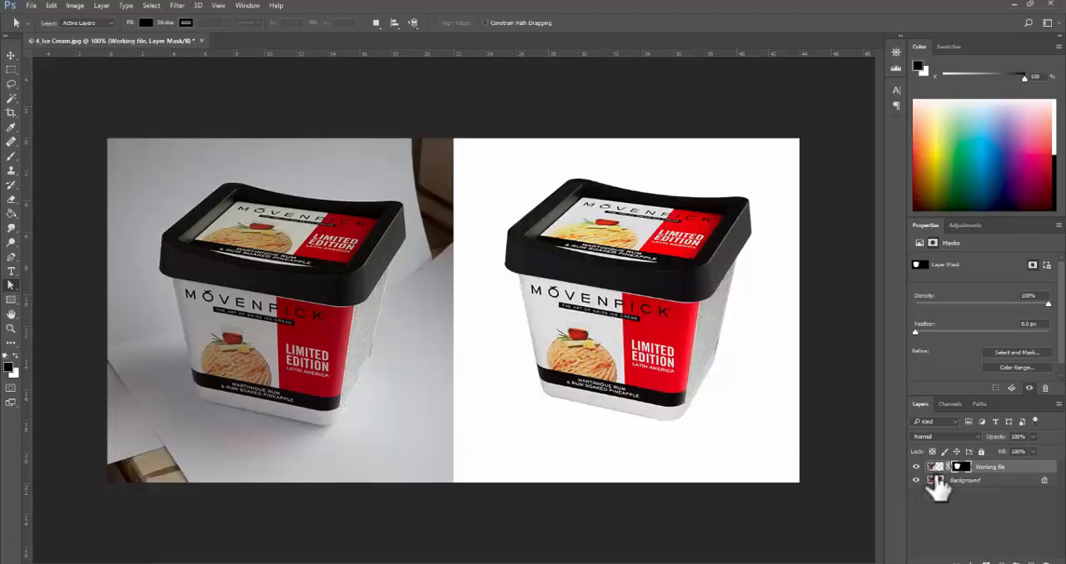
# - Select the white-background reference half of the image with a rectangular marquee and copy it from the Background layer to a new layer
pyautogui.press('m')
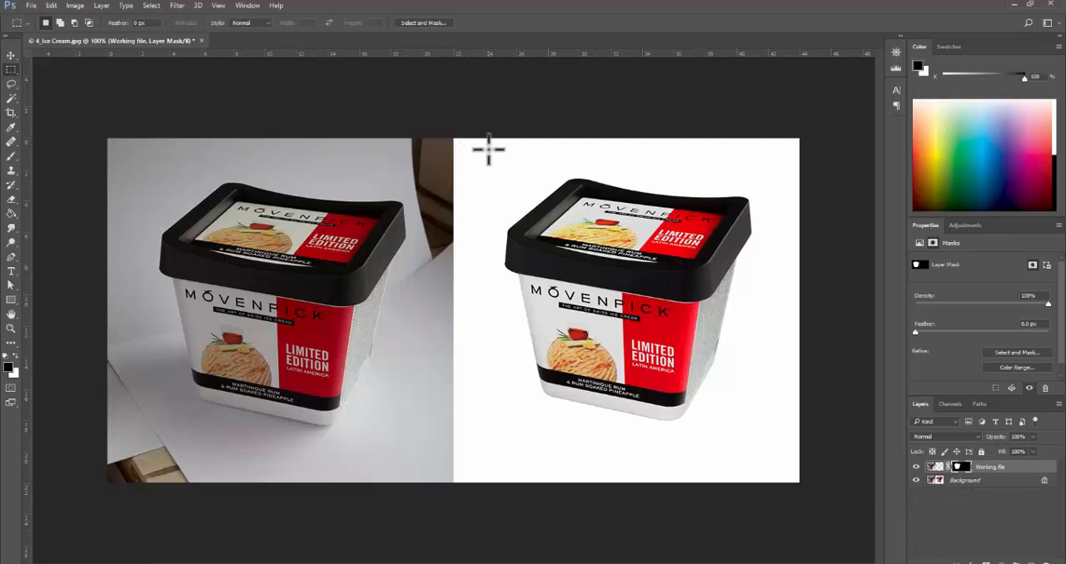
pyautogui.moveTo(454, 134); pyautogui.dragTo(808, 552)
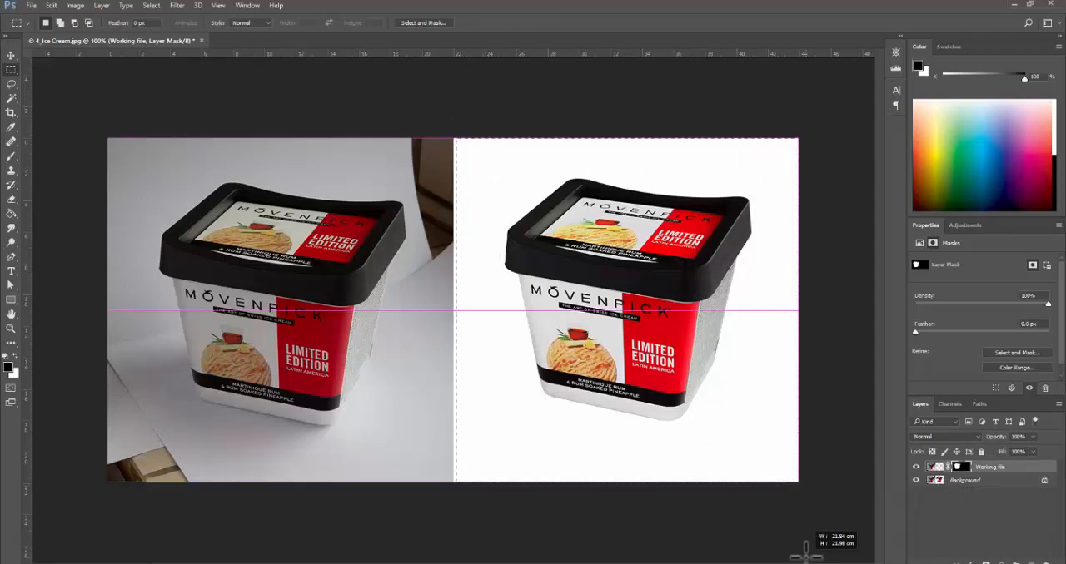
pyautogui.click(989, 482)
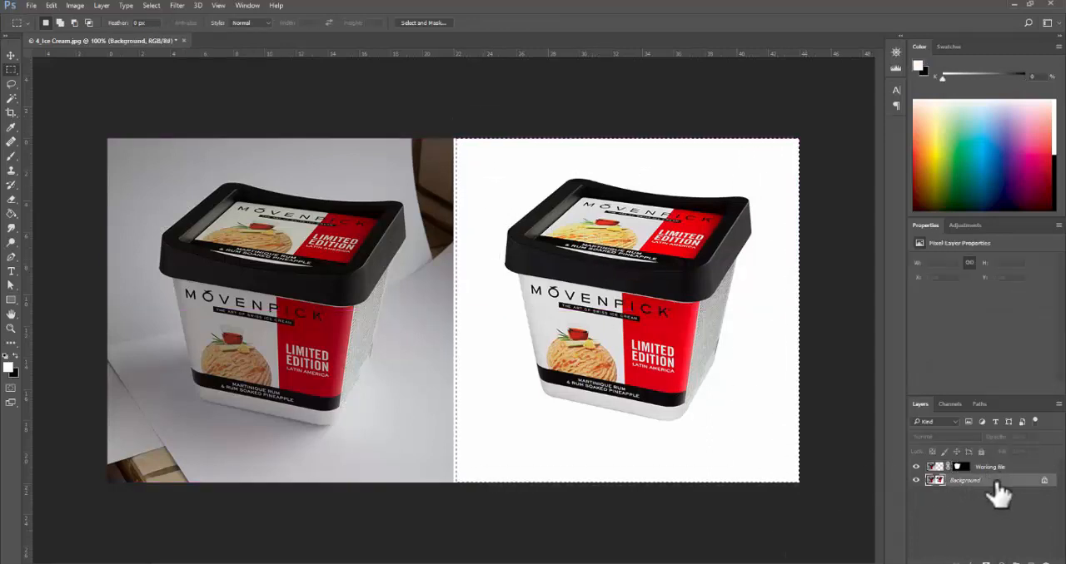
pyautogui.hotkey('ctrl', 'j')
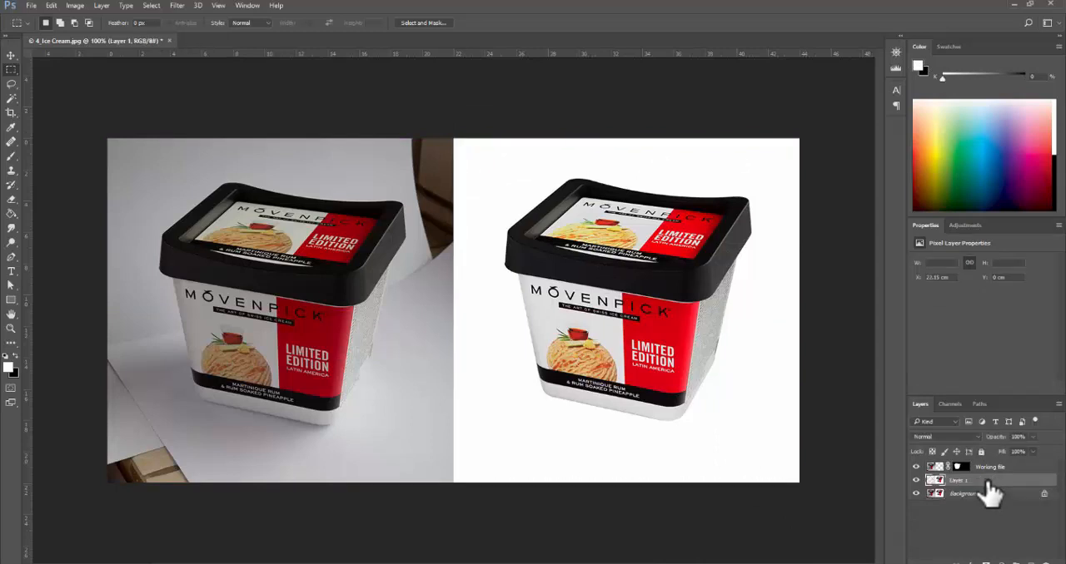
# - Check the contents of the Background, Layer 1 and Working file layers by toggling their visibility, leaving all three shown
pyautogui.click(916, 494)
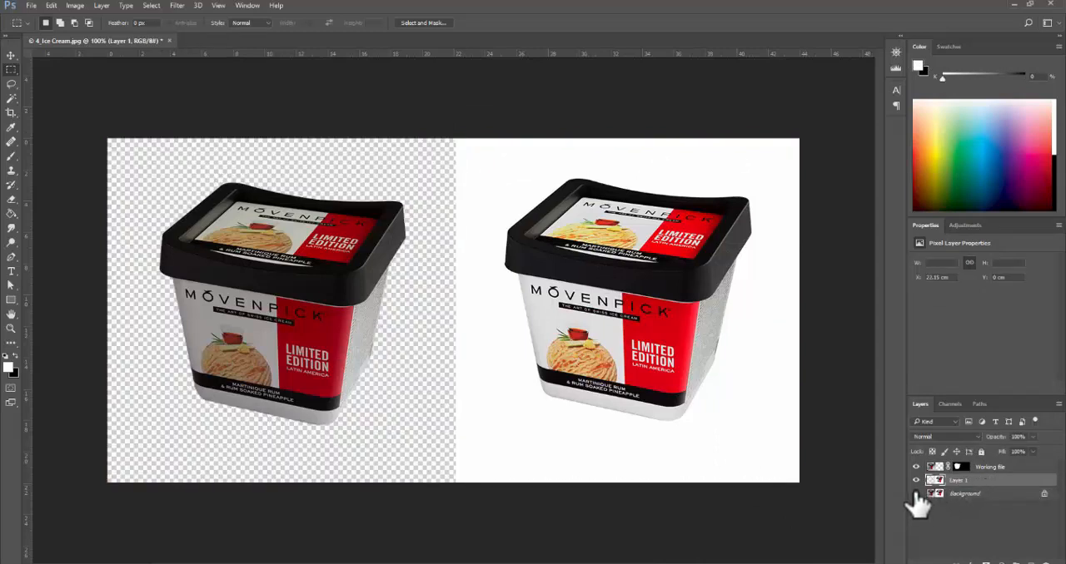
pyautogui.click(916, 495)
pyautogui.click(916, 494)
pyautogui.click(916, 495)
pyautogui.click(916, 495)
pyautogui.click(916, 495)
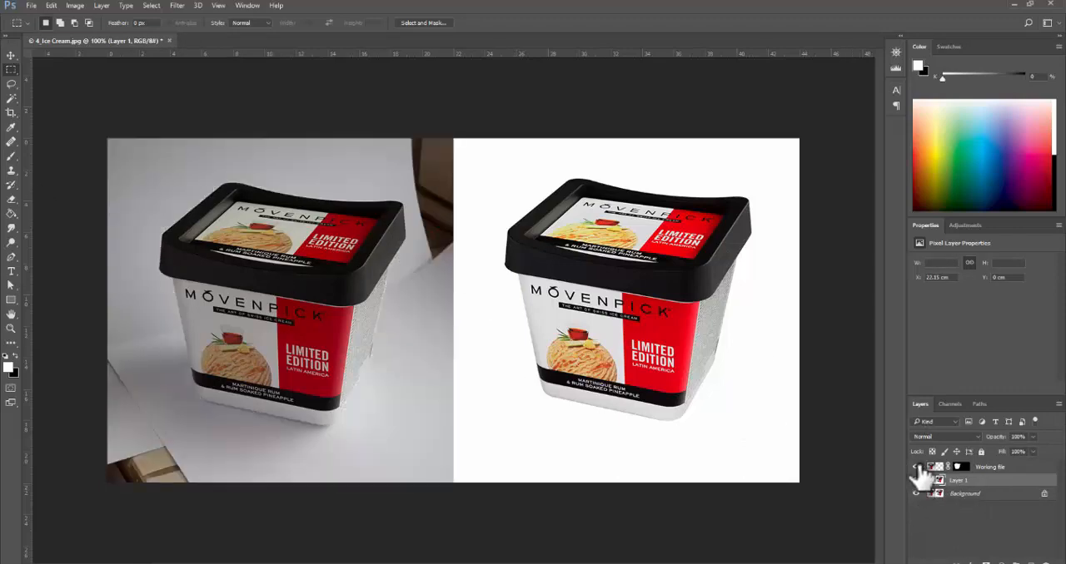
pyautogui.moveTo(914, 481); pyautogui.dragTo(918, 496)
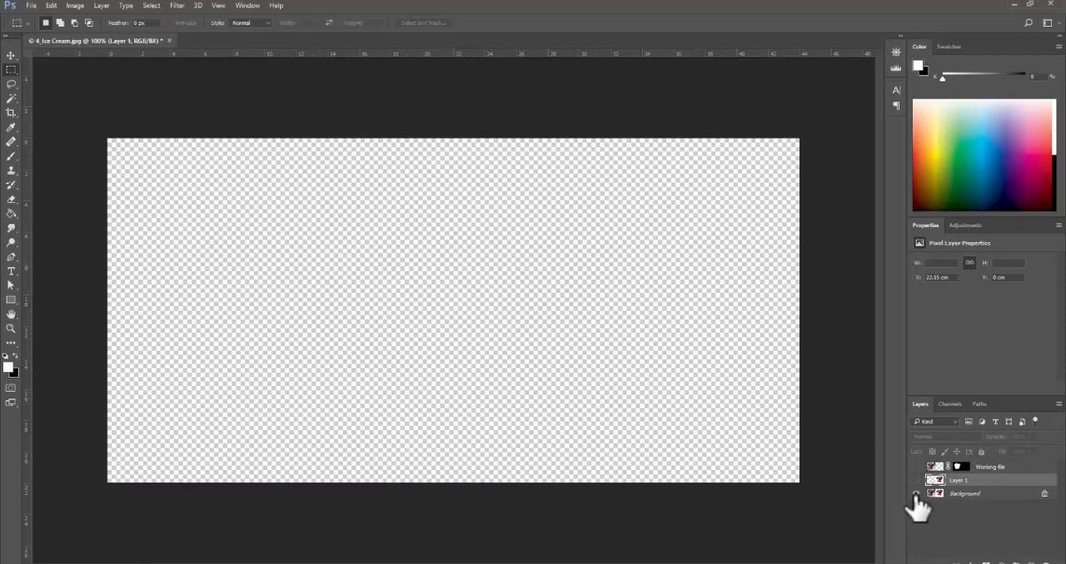
pyautogui.click(916, 495)
pyautogui.click(915, 495)
pyautogui.click(915, 468)
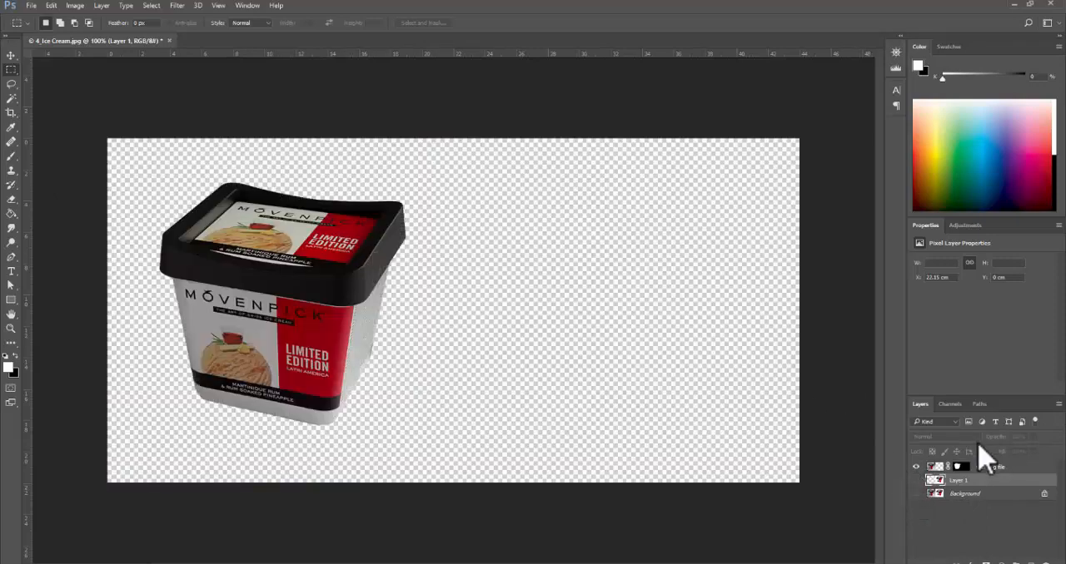
pyautogui.click(916, 495)
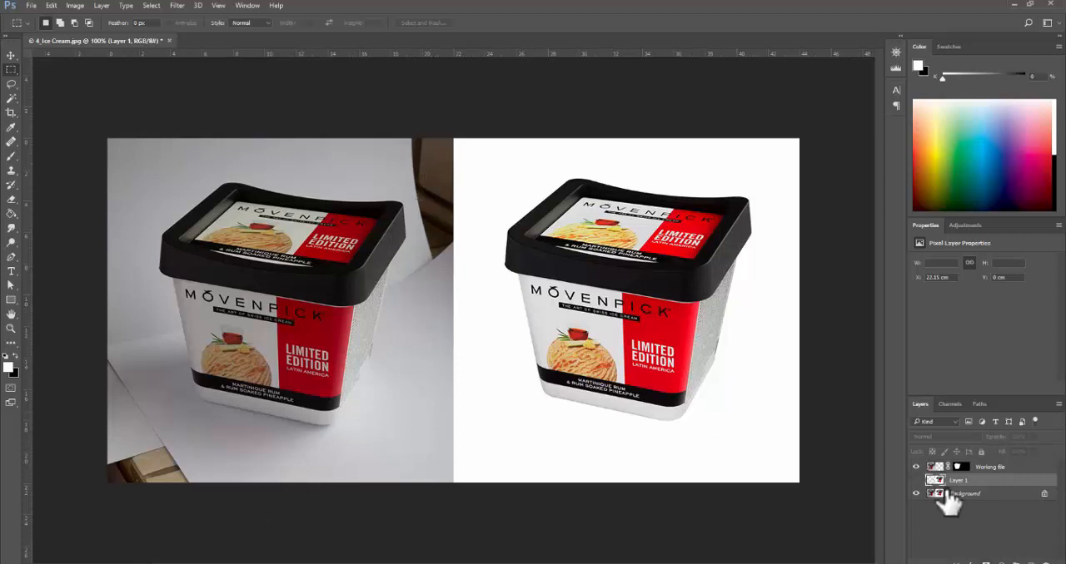
pyautogui.click(916, 481)
# - Add a new layer named "white bg" directly above the Background layer and rename Layer 1 as "ref"
pyautogui.click(966, 493)
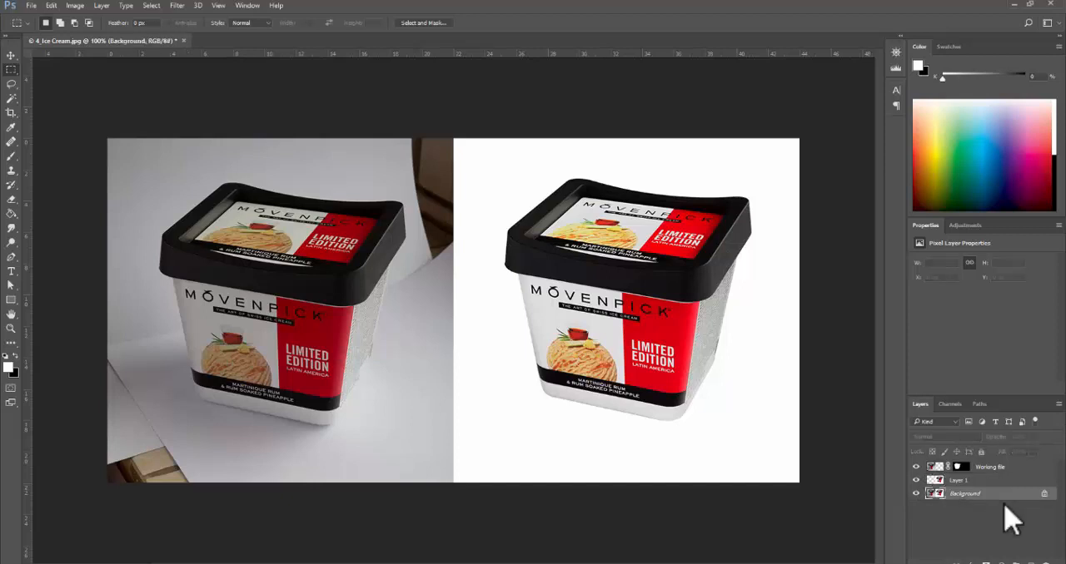
pyautogui.click(1031, 563)
pyautogui.doubleClick(967, 494)
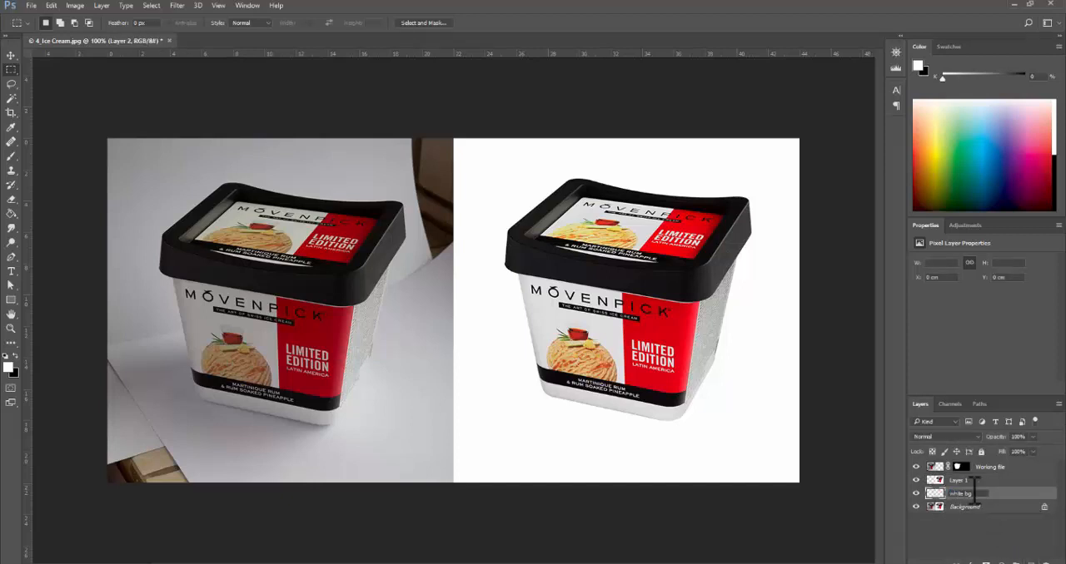
pyautogui.doubleClick(966, 482)
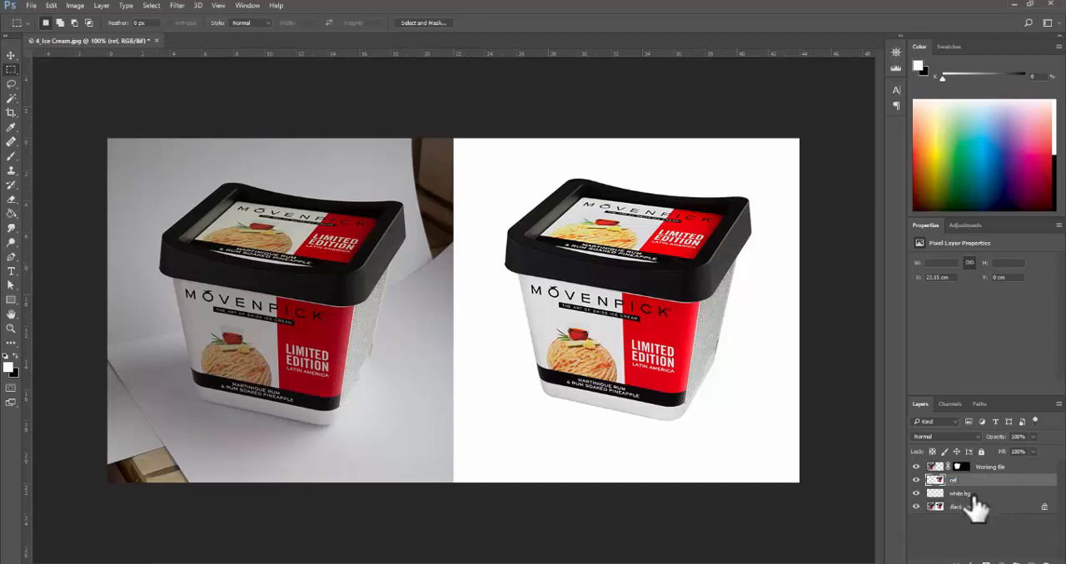
# - Fill the white bg layer with white sampled from the reference backdrop using the Paint Bucket, and hide the Background layer
pyautogui.click(968, 493)
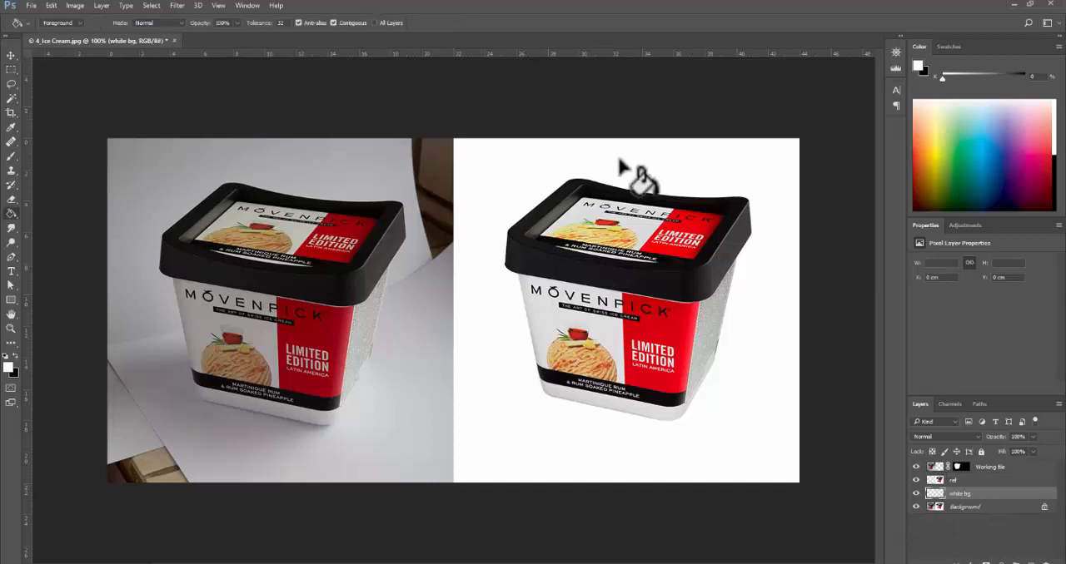
pyautogui.click(11, 214)
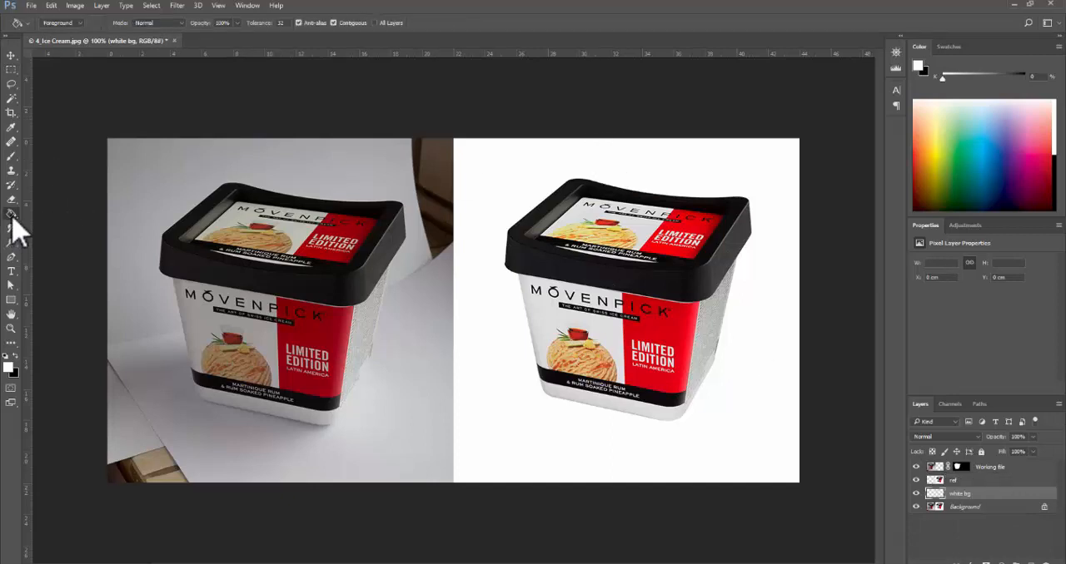
pyautogui.keyDown('alt'); pyautogui.click(518, 155); pyautogui.keyUp('alt')
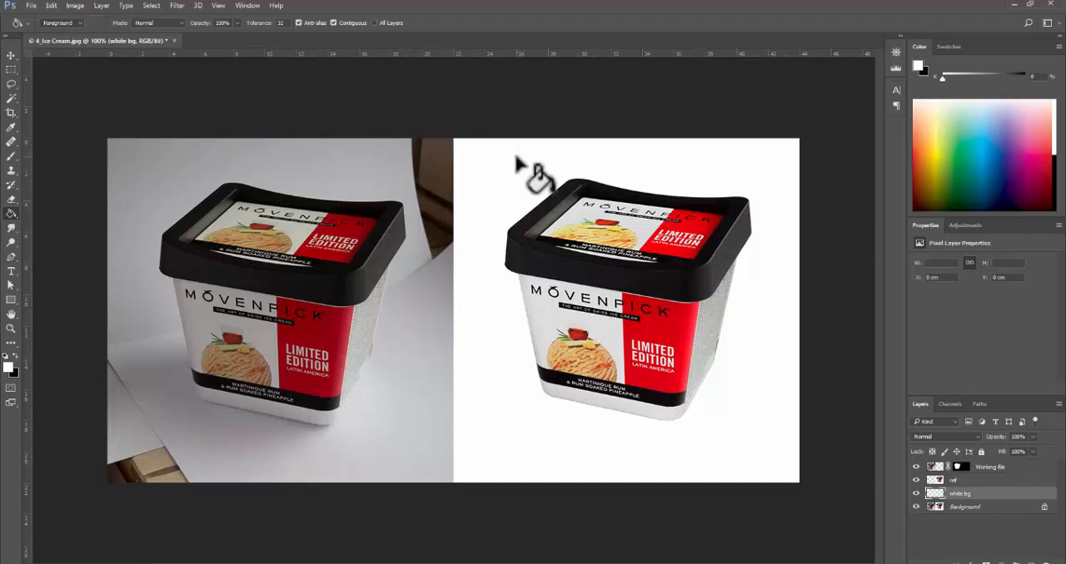
pyautogui.click(517, 158)
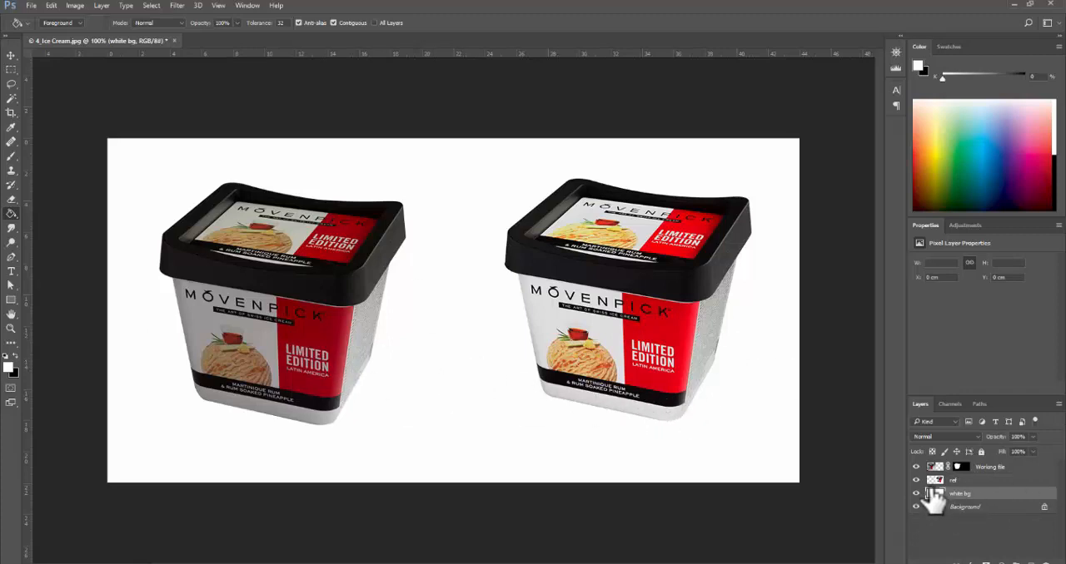
pyautogui.moveTo(933, 498)
pyautogui.mouseDown()
pyautogui.moveTo(922, 517)
pyautogui.moveTo(929, 510)
pyautogui.mouseUp()
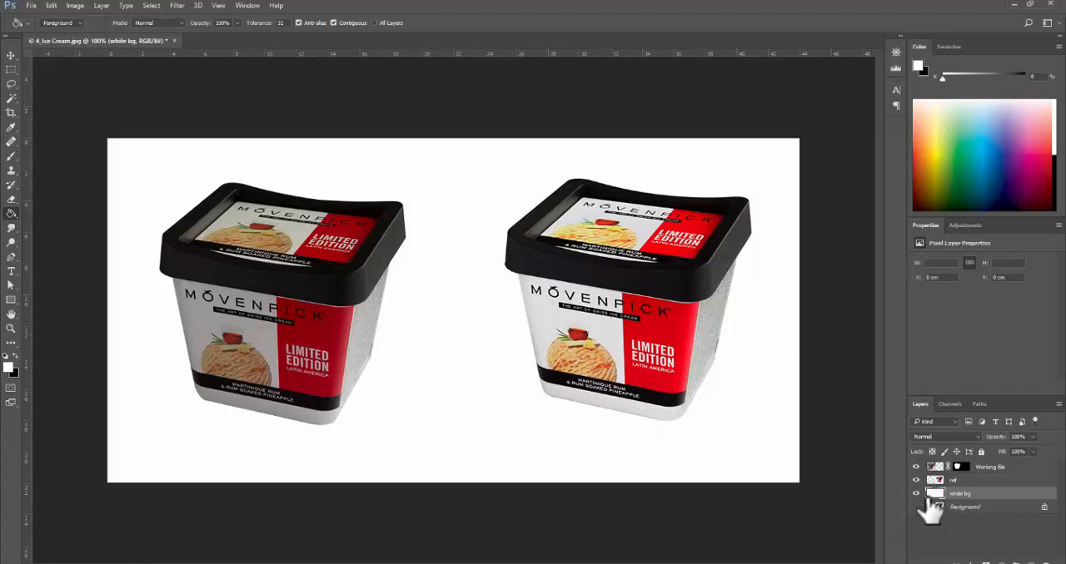
pyautogui.keyDown('alt'); pyautogui.click(916, 467); pyautogui.keyUp('alt')
pyautogui.keyDown('alt'); pyautogui.click(916, 468); pyautogui.keyUp('alt')
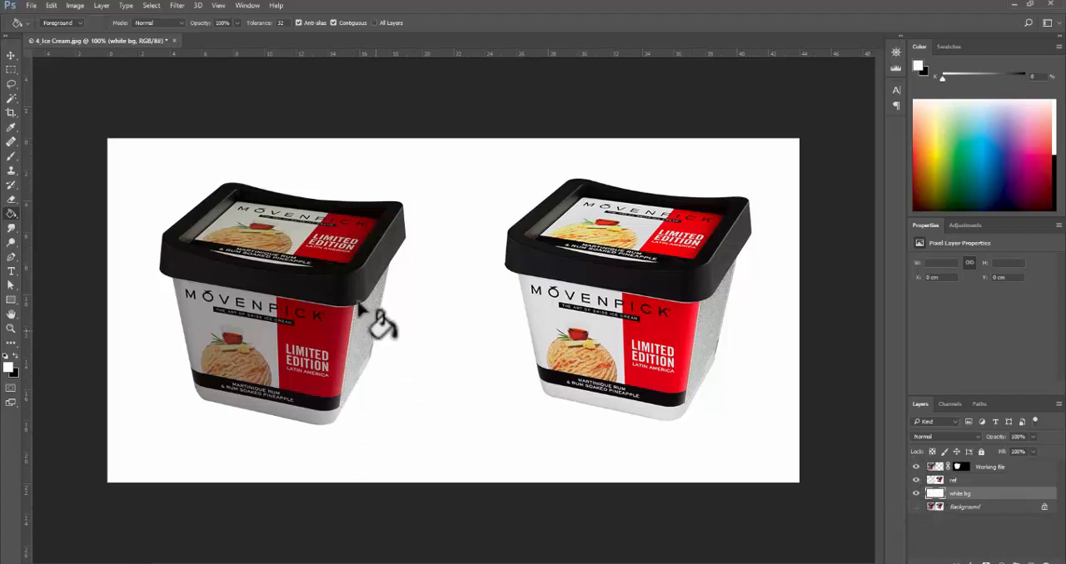
# - Add a Levels adjustment layer directly above the Working file layer
pyautogui.click(1007, 471)
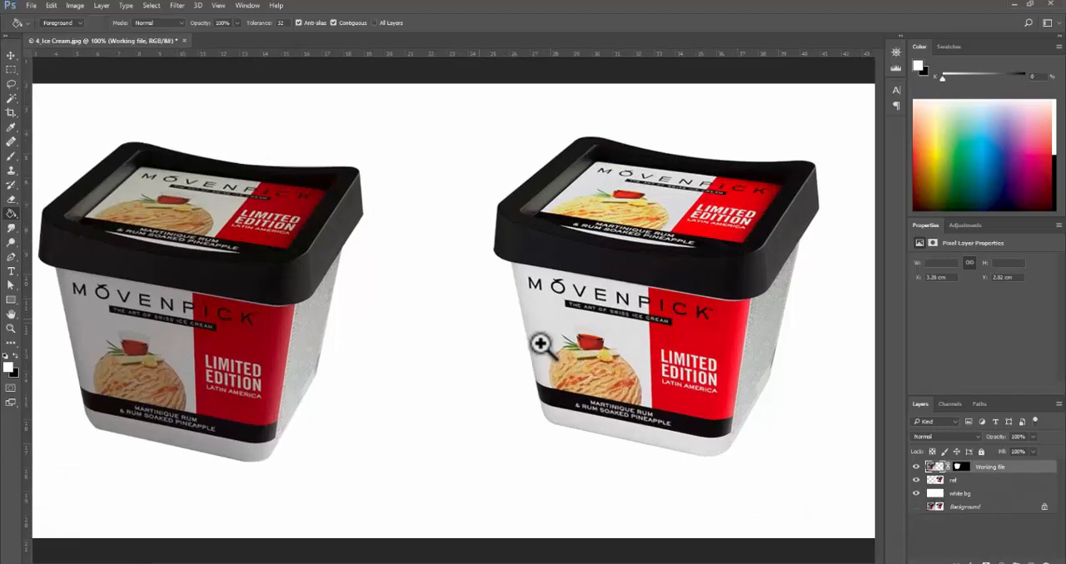
pyautogui.keyDown('ctrl'); pyautogui.click(541, 343); pyautogui.keyUp('ctrl')
pyautogui.keyDown('alt'); pyautogui.click(542, 344); pyautogui.keyUp('alt')
pyautogui.keyDown('ctrl'); pyautogui.click(541, 345); pyautogui.keyUp('ctrl')
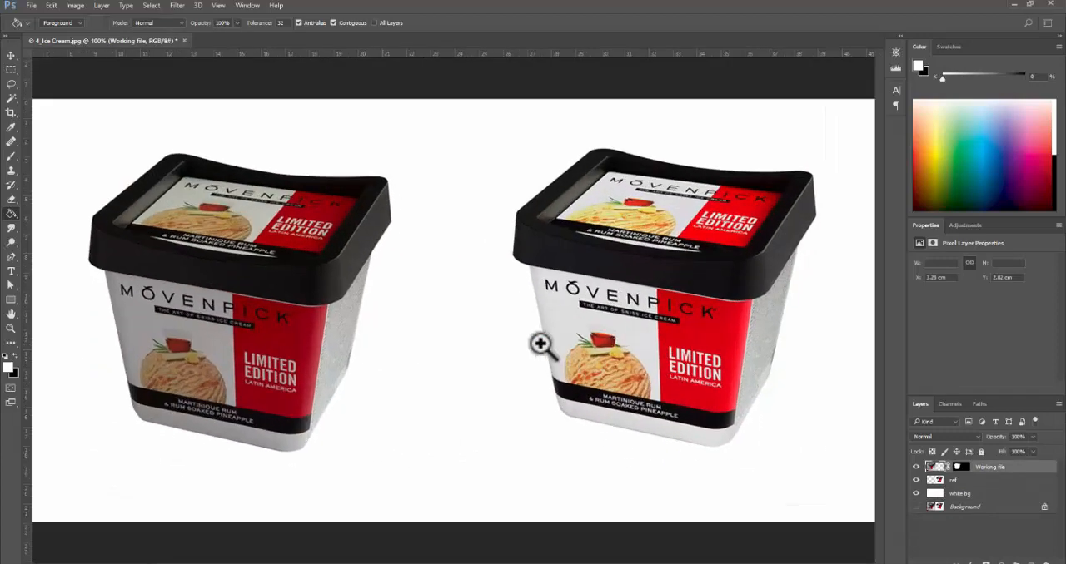
pyautogui.moveTo(541, 346); pyautogui.dragTo(459, 374)
pyautogui.keyDown('alt'); pyautogui.click(449, 362); pyautogui.keyUp('alt')
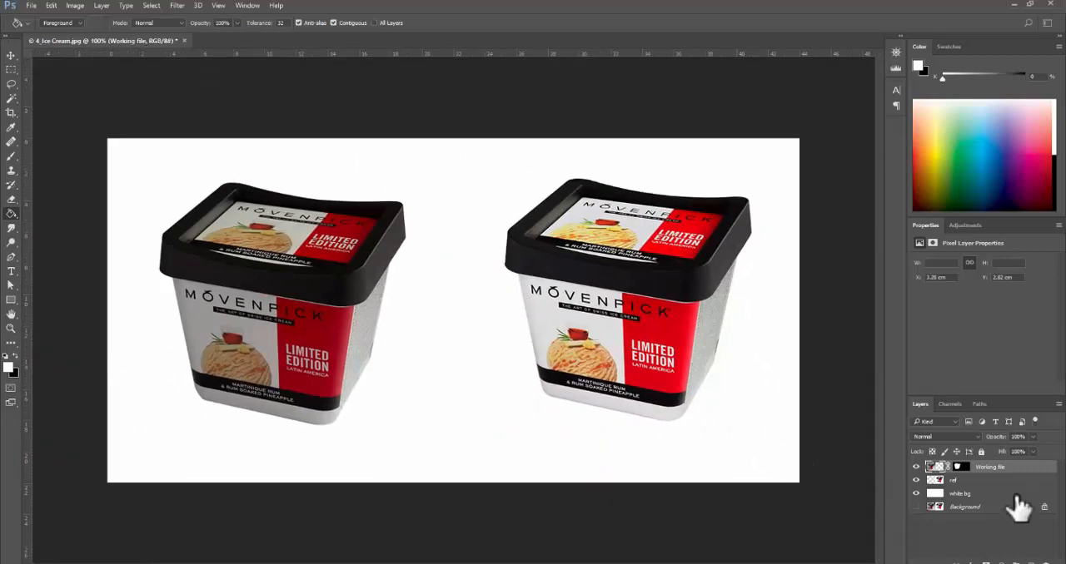
pyautogui.click(1010, 558)
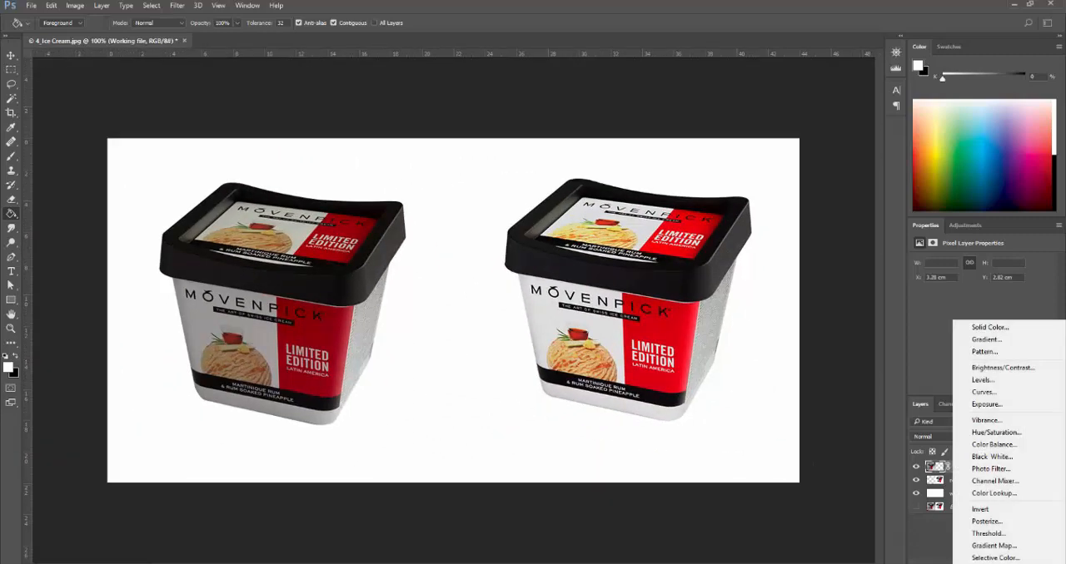
pyautogui.click(993, 381)
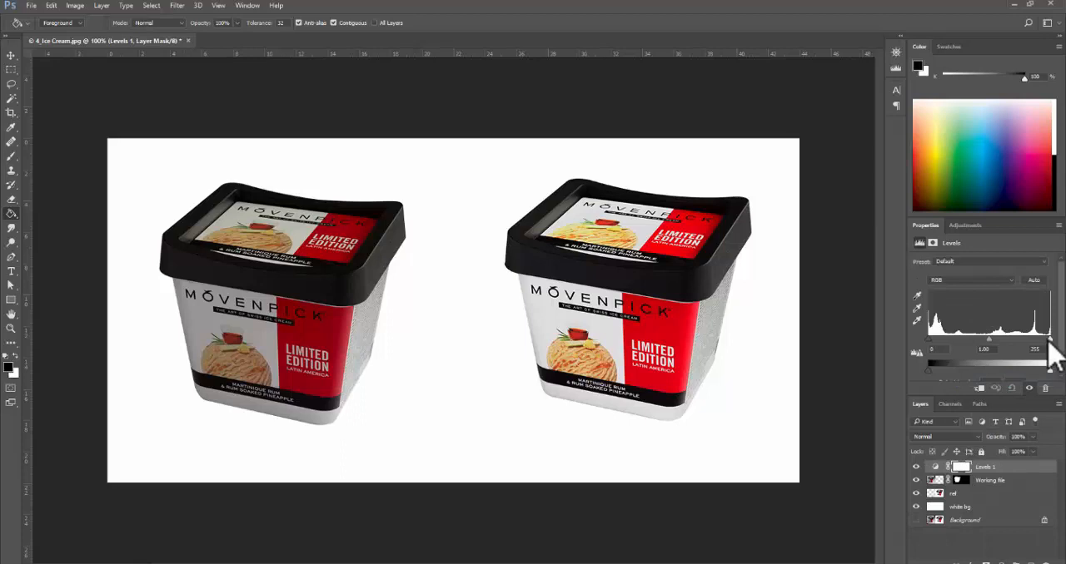
# - Set the Levels white input to 145 and clip the adjustment to the Working file layer
pyautogui.moveTo(1048, 339); pyautogui.dragTo(997, 343)
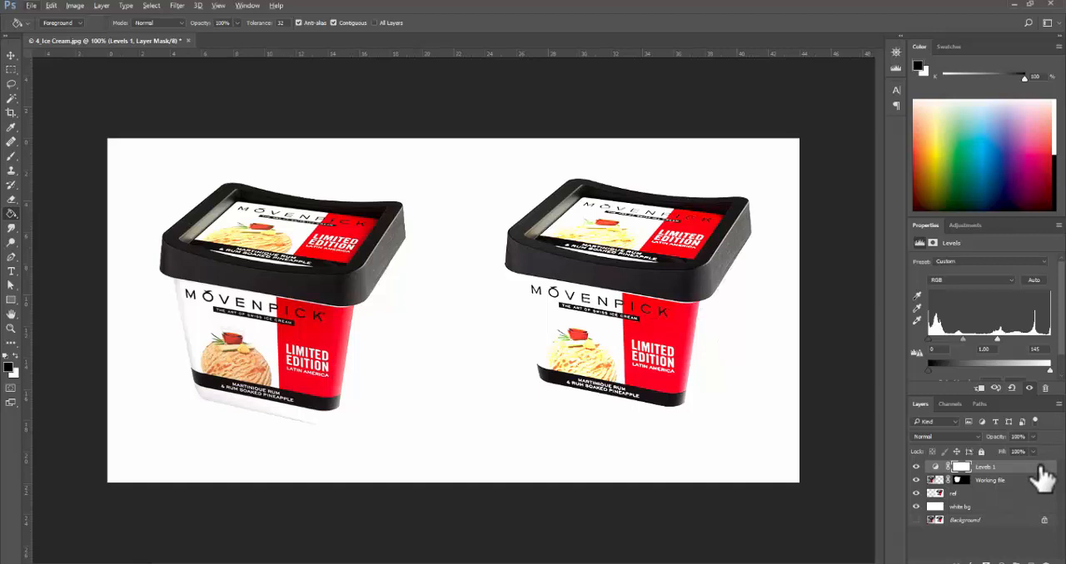
pyautogui.moveTo(1038, 471); pyautogui.dragTo(1038, 467)
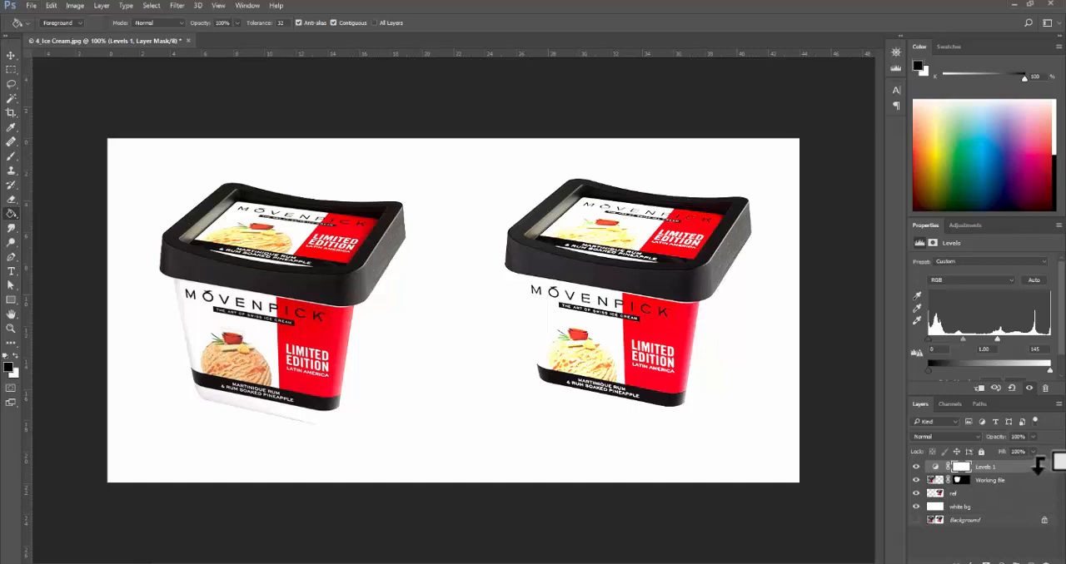
pyautogui.keyDown('alt'); pyautogui.click(1038, 467); pyautogui.keyUp('alt')
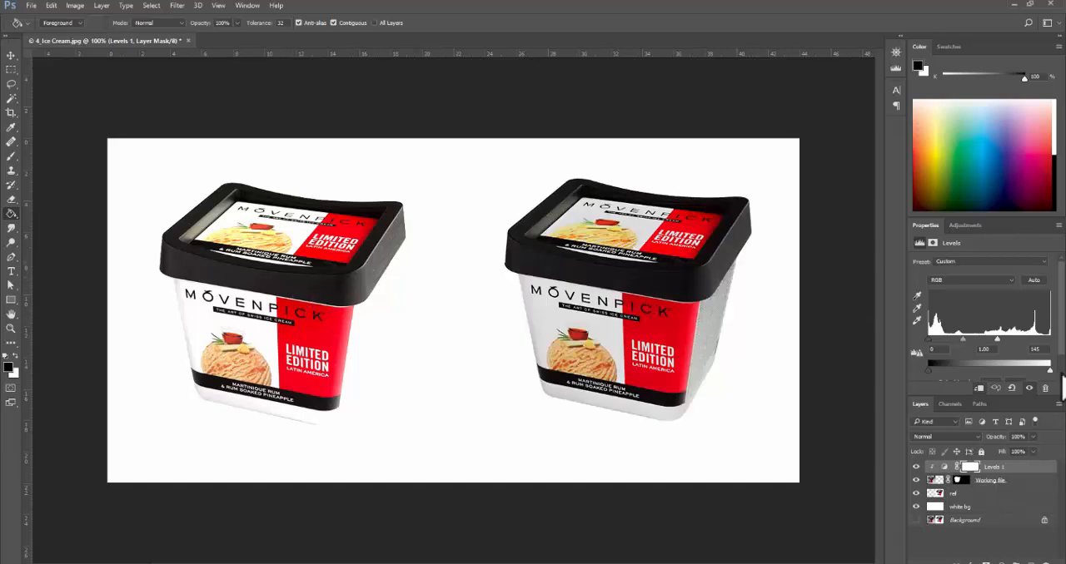
# - Try different white and midtone input levels on the Working file layer's clipped Levels adjustment
pyautogui.moveTo(998, 340); pyautogui.dragTo(1040, 350)
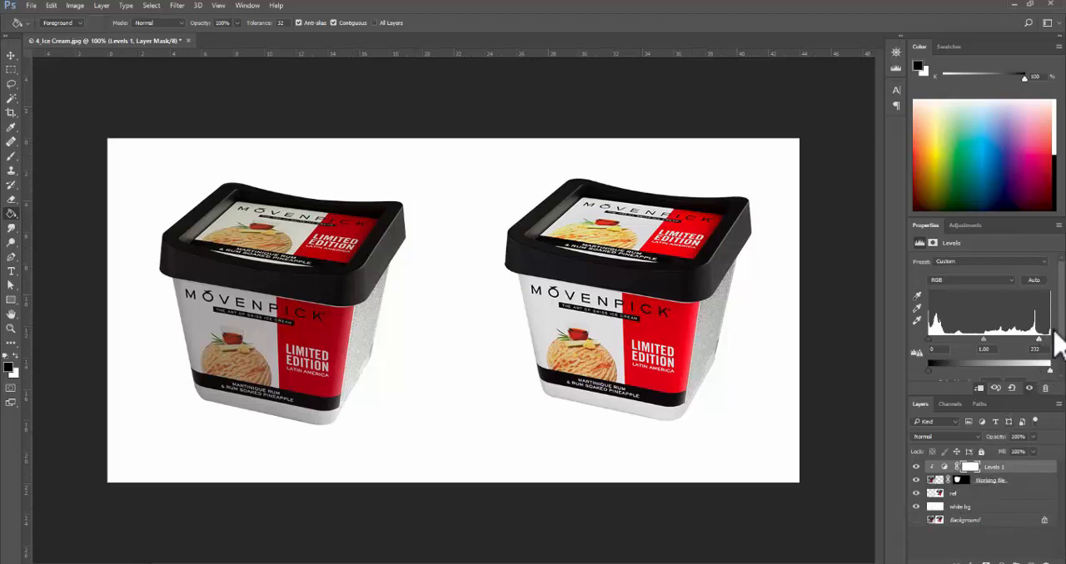
pyautogui.moveTo(1046, 344); pyautogui.dragTo(927, 343)
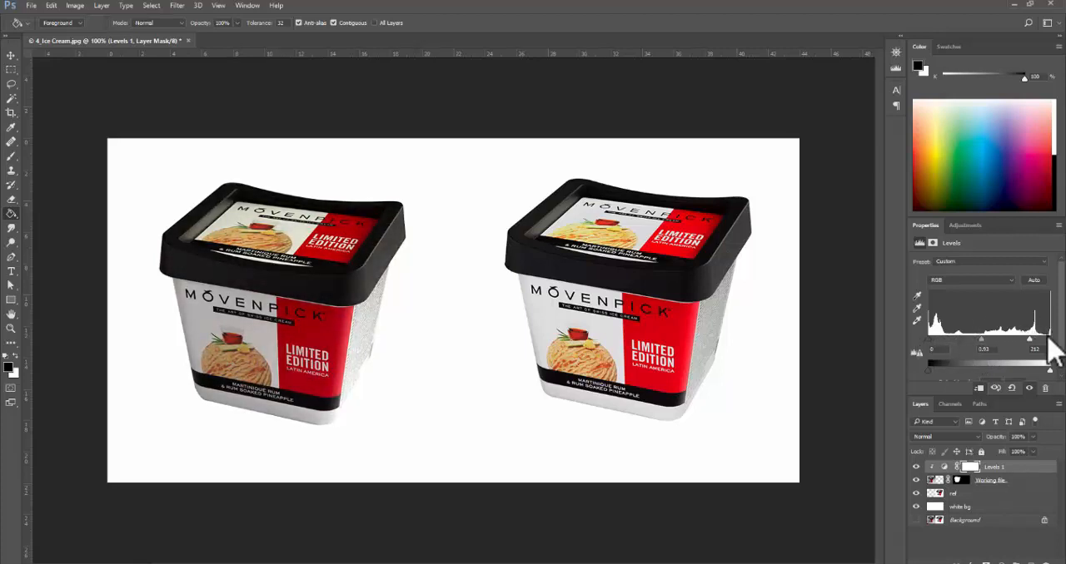
pyautogui.moveTo(1034, 340); pyautogui.dragTo(926, 340)
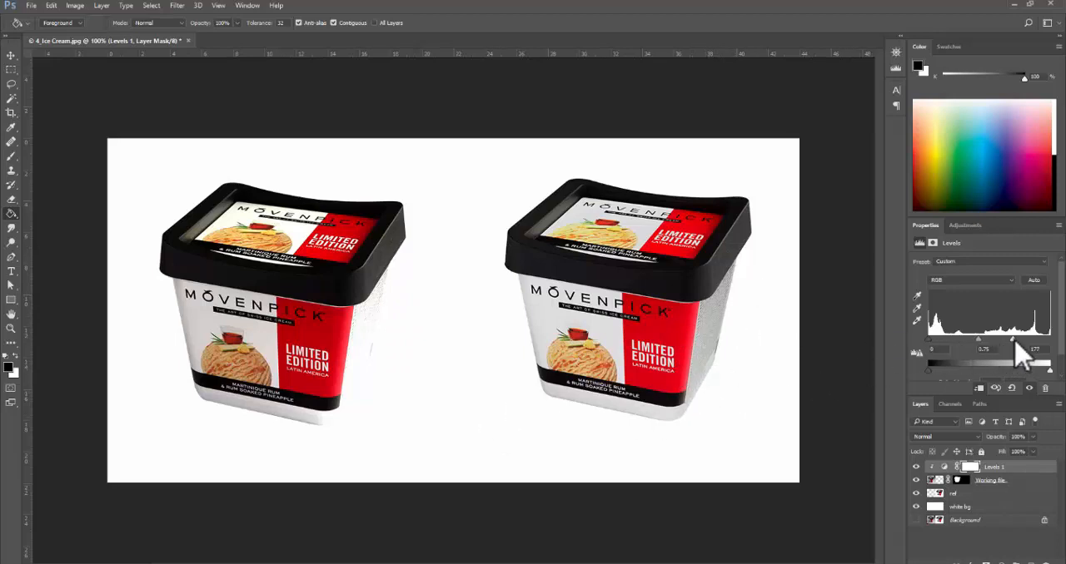
pyautogui.moveTo(1015, 341); pyautogui.dragTo(978, 341)
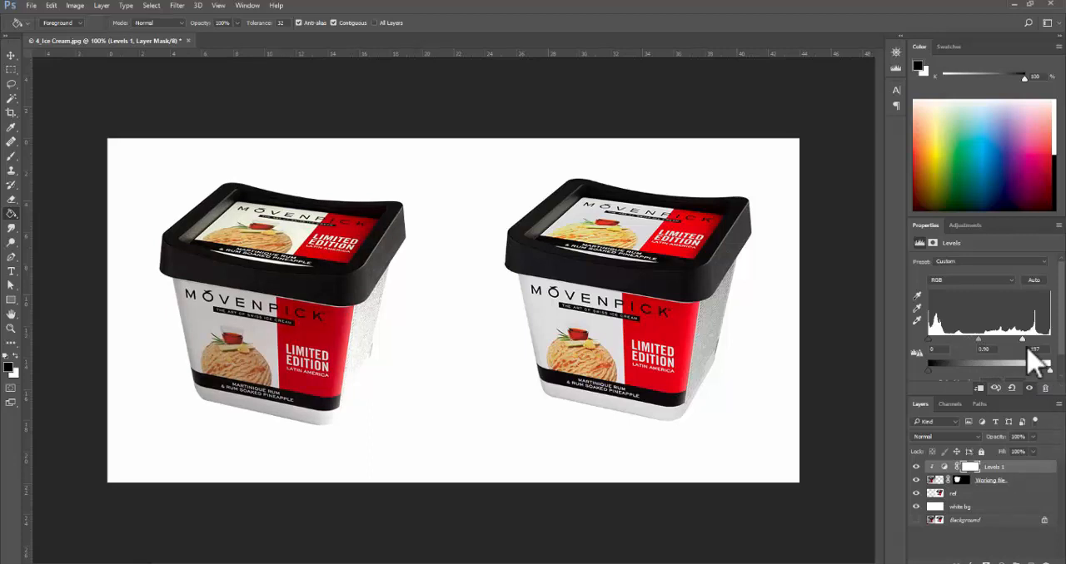
pyautogui.moveTo(1024, 341); pyautogui.dragTo(1009, 342)
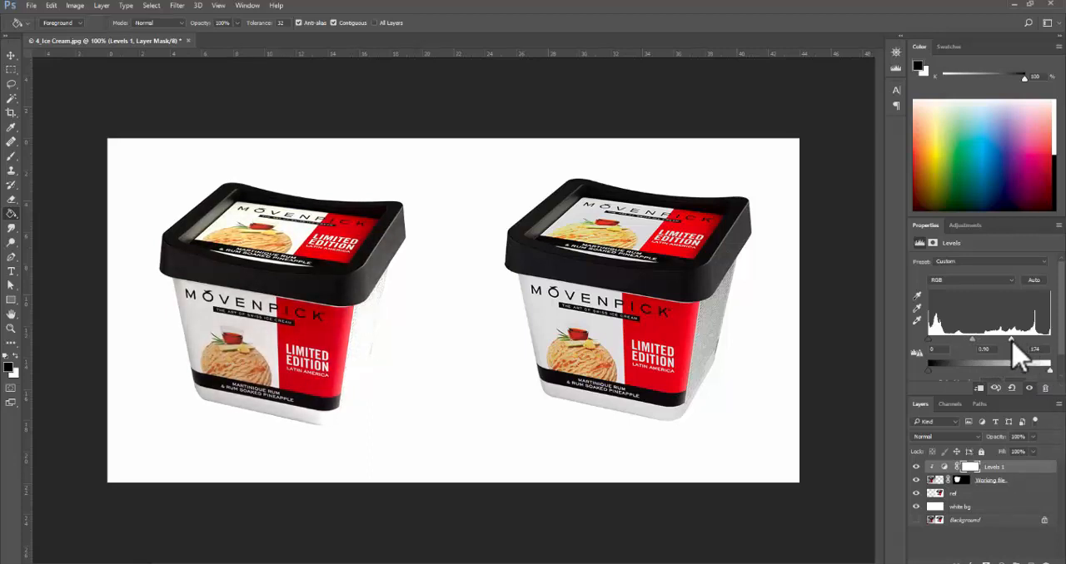
# - Replace the Levels adjustment layer with a Brightness/Contrast adjustment layer directly above the Working file layer
pyautogui.moveTo(1030, 481); pyautogui.dragTo(1048, 559)
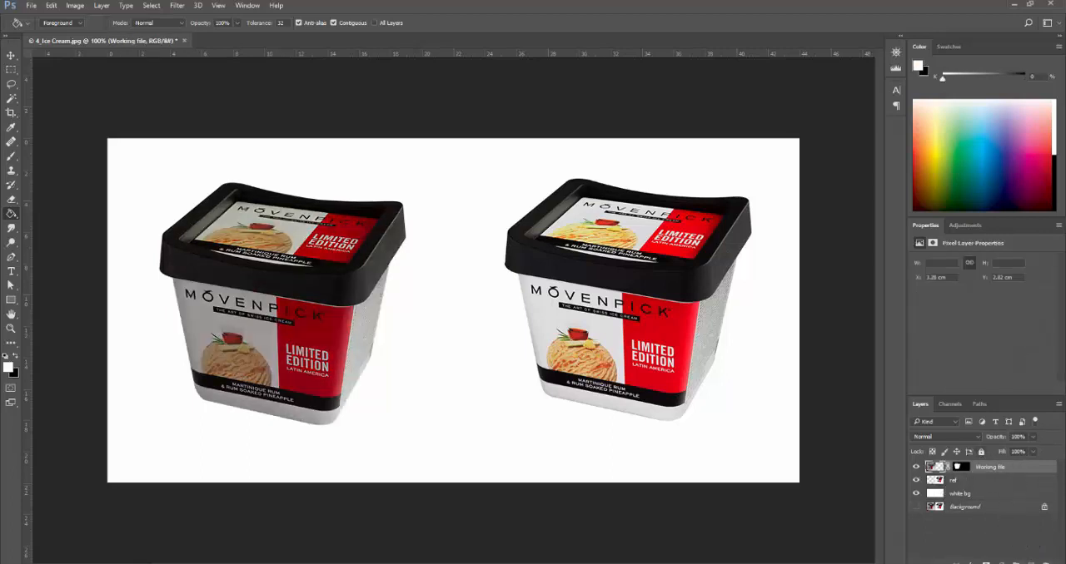
pyautogui.click(1009, 556)
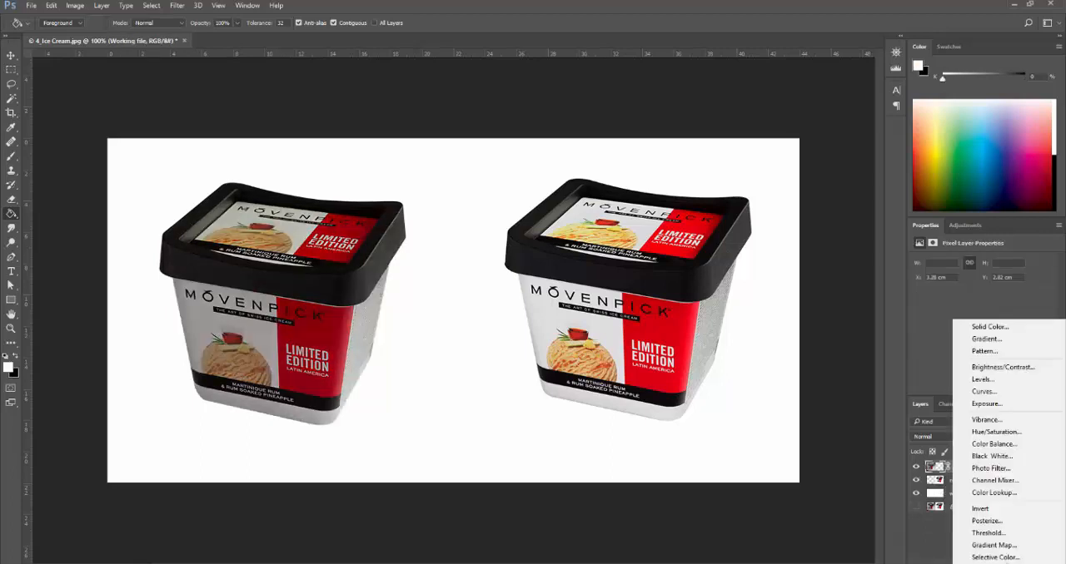
pyautogui.click(1003, 371)
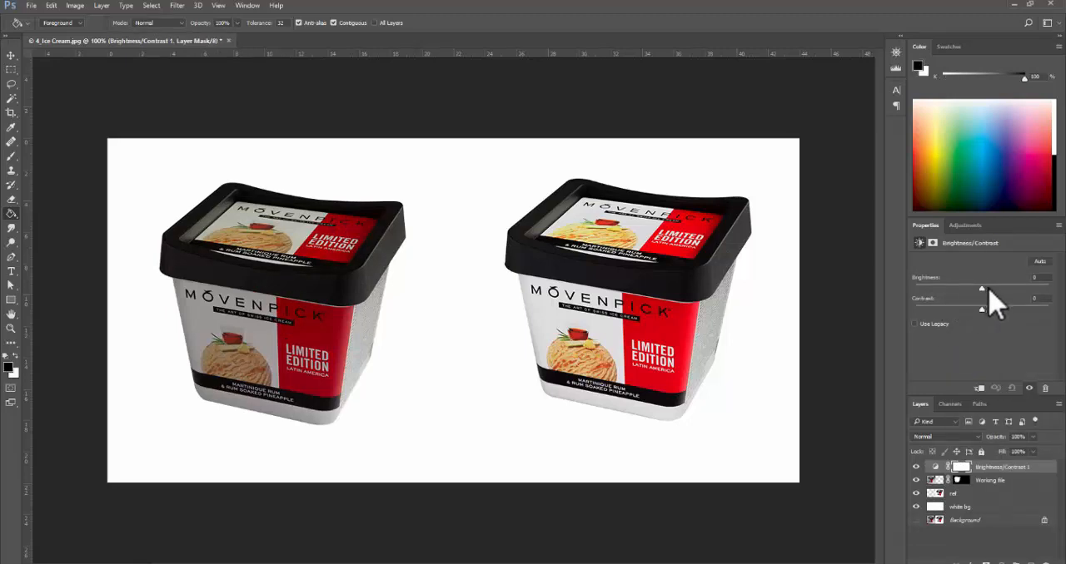
# - Set Brightness to 116 and Contrast to -12, with the adjustment clipped to the Working file layer
pyautogui.moveTo(980, 288); pyautogui.dragTo(998, 284)
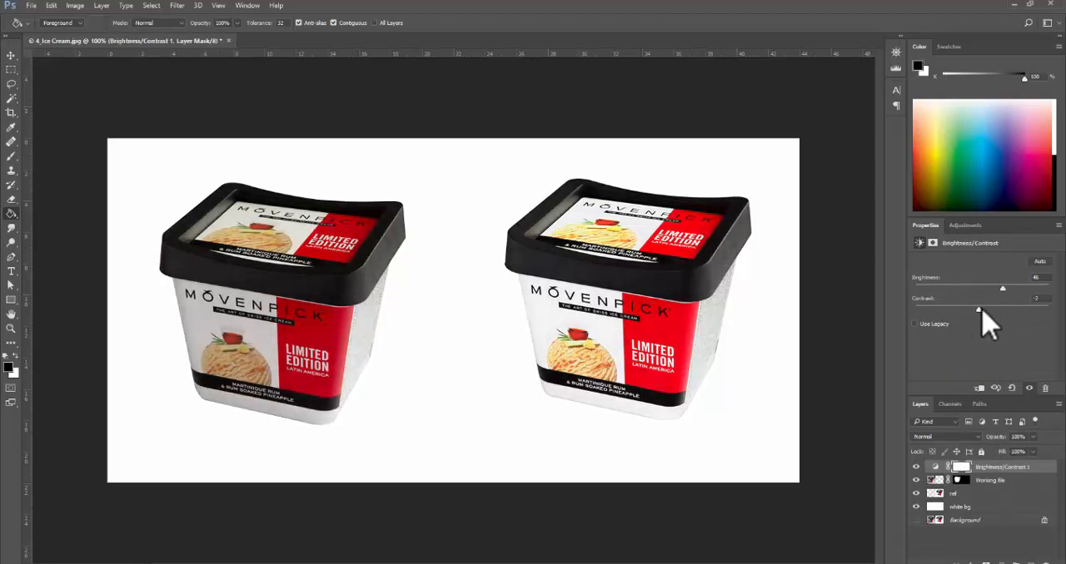
pyautogui.moveTo(1003, 289)
pyautogui.mouseDown()
pyautogui.moveTo(1035, 288)
pyautogui.moveTo(983, 289)
pyautogui.moveTo(1019, 288)
pyautogui.mouseUp()
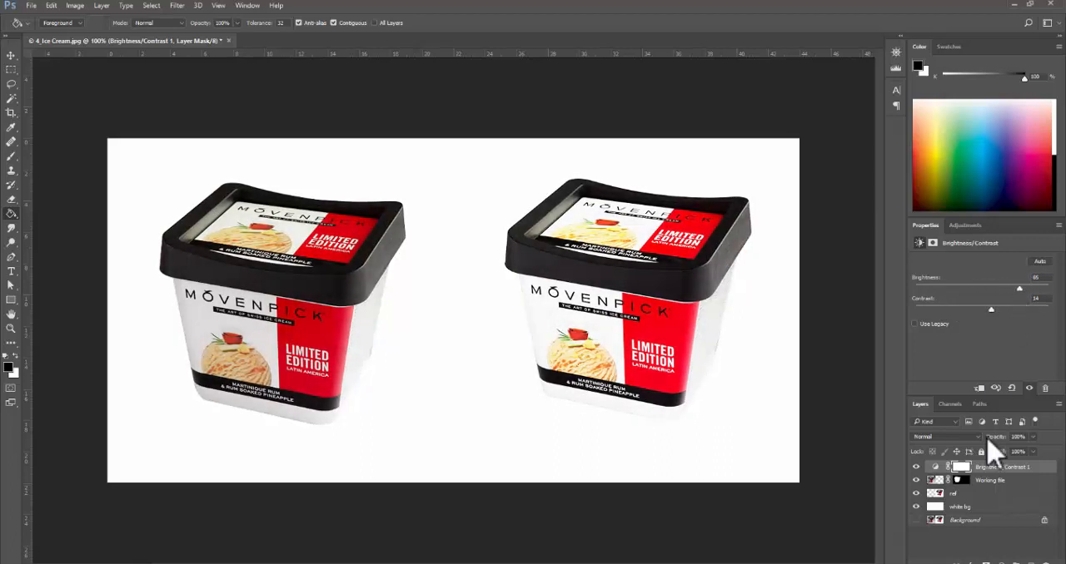
pyautogui.keyDown('alt'); pyautogui.click(1026, 465); pyautogui.keyUp('alt')
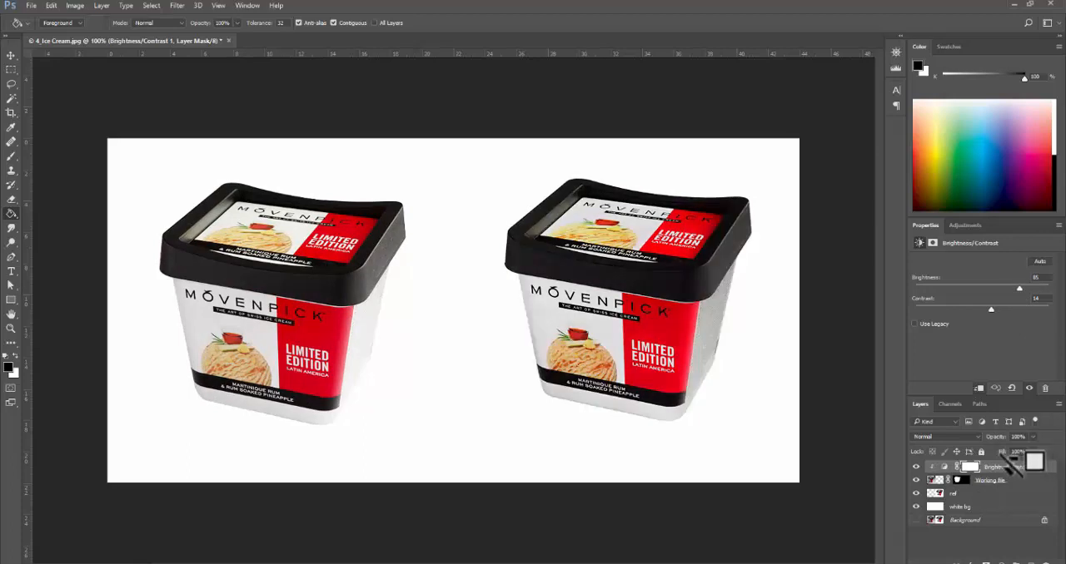
pyautogui.moveTo(1021, 287); pyautogui.dragTo(1005, 289)
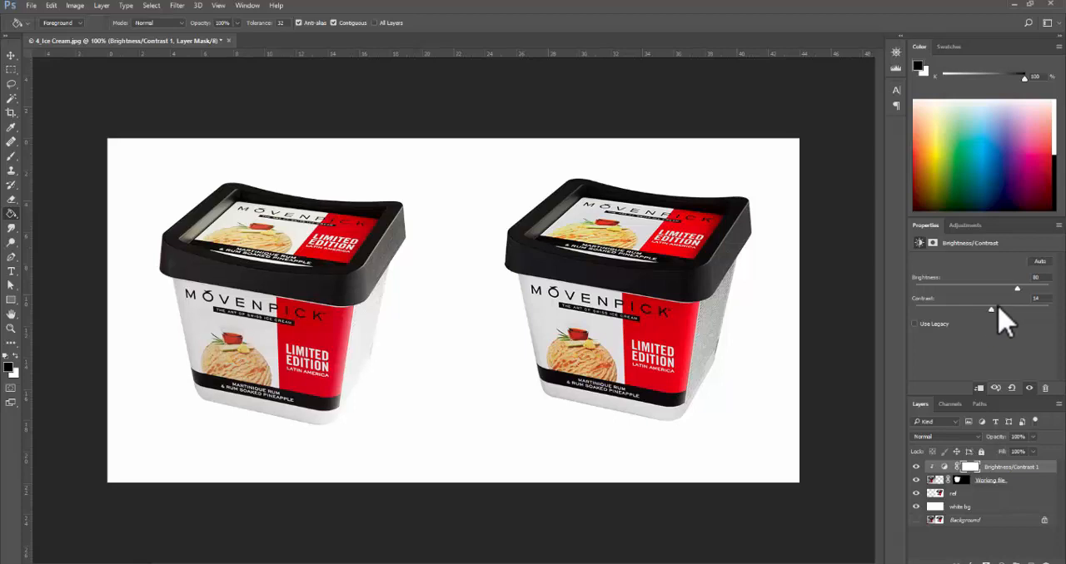
pyautogui.moveTo(989, 312); pyautogui.dragTo(962, 305)
pyautogui.moveTo(1021, 290); pyautogui.dragTo(1034, 286)
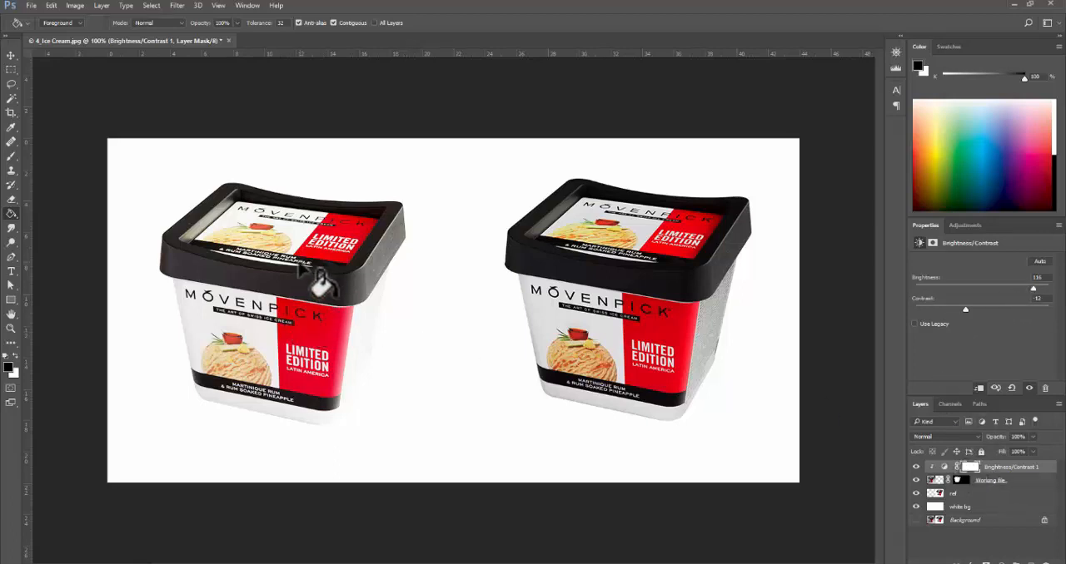
# - Target the Brightness/Contrast layer's mask and set up the Brush at 175 px with black as foreground
pyautogui.click(970, 468)
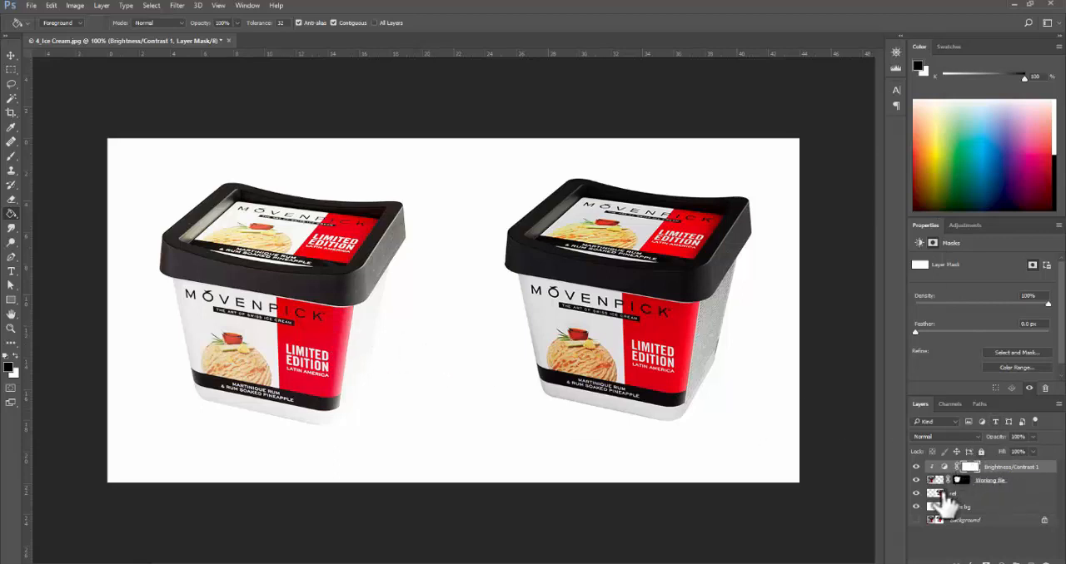
pyautogui.press('b')
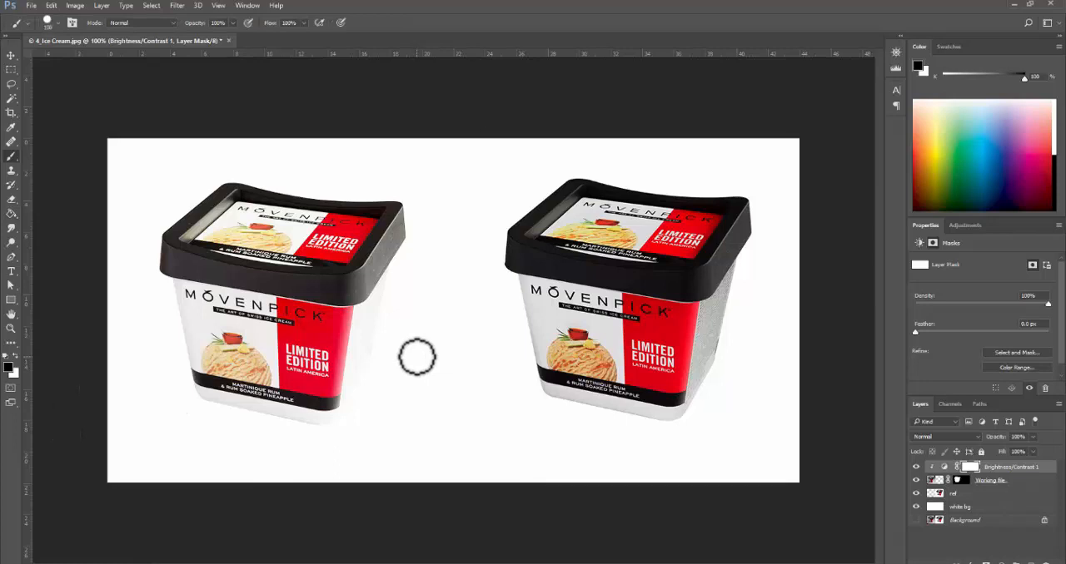
pyautogui.press(']')
pyautogui.press(']')
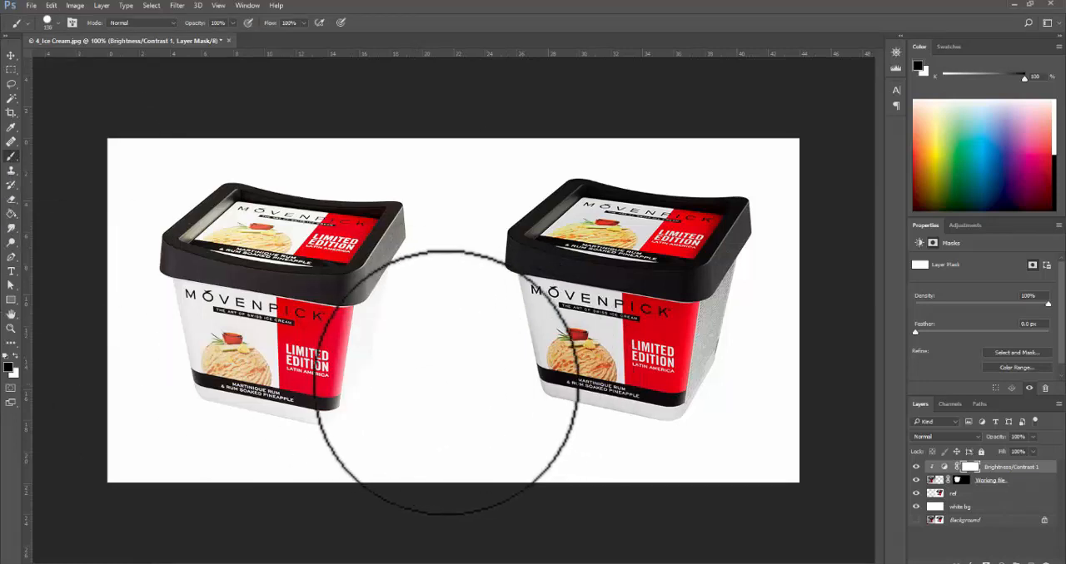
pyautogui.press(']')
# - Try masking the adjustment off the left tub's side panel with the hard black brush
pyautogui.click(429, 388)
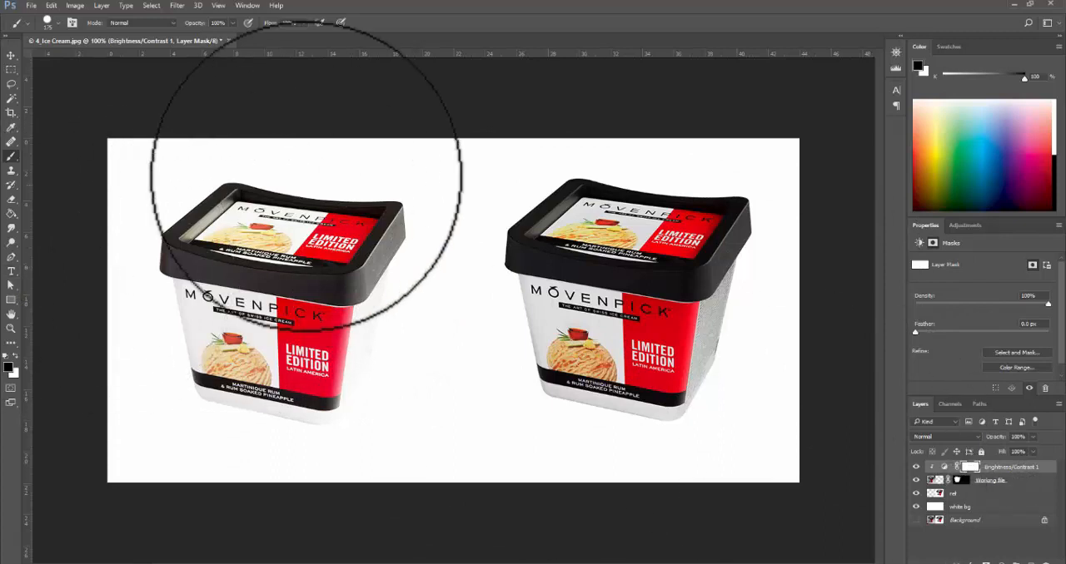
pyautogui.moveTo(274, 174); pyautogui.dragTo(274, 452)
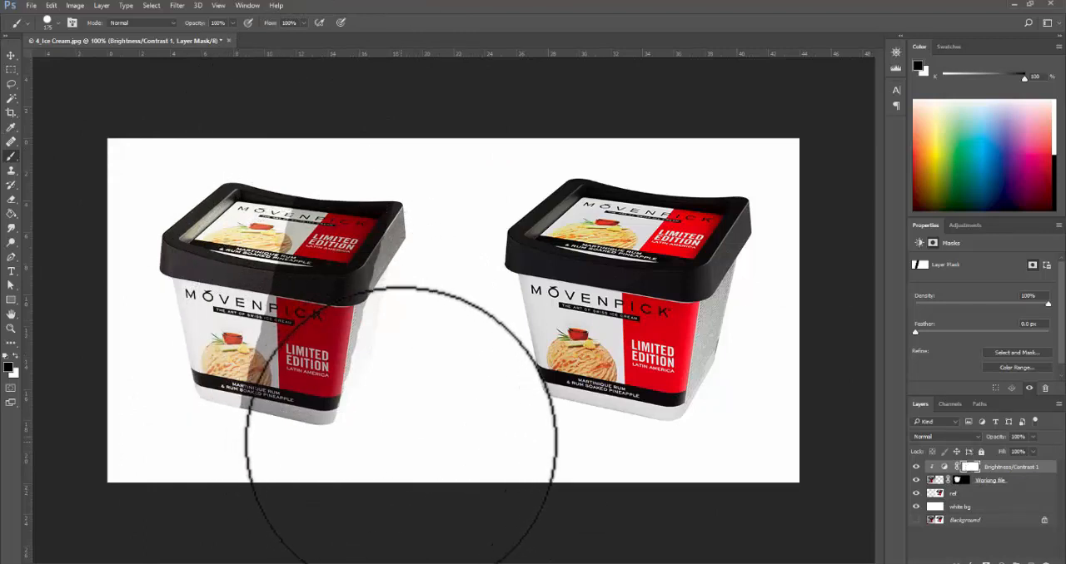
pyautogui.hotkey('ctrl', 'z')
# - Switch to a large soft round brush and paint black on the adjustment mask over the left tub's textured side panel
pyautogui.click(57, 24)
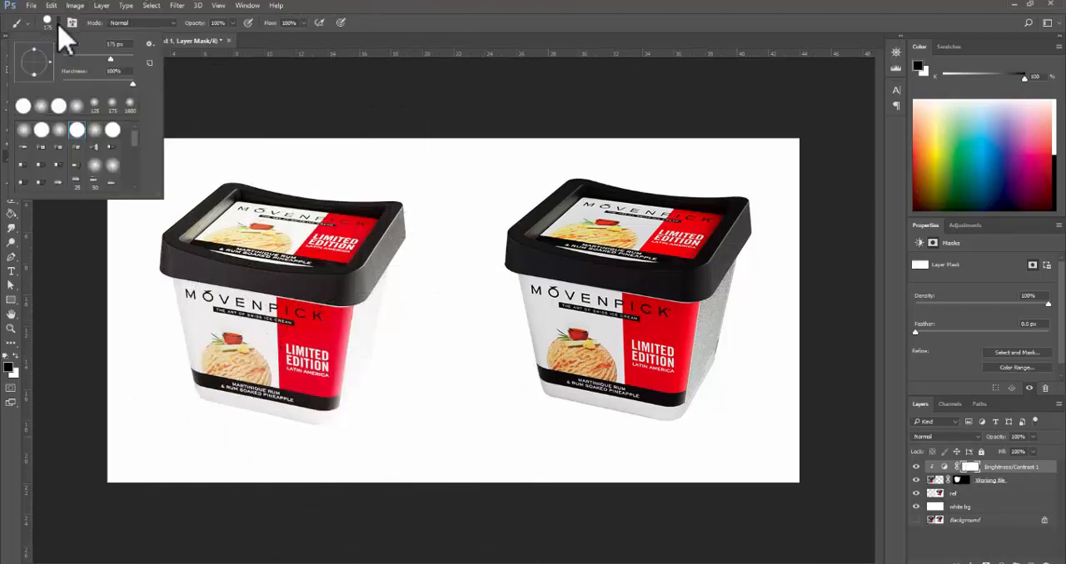
pyautogui.click(58, 132)
pyautogui.click(435, 394)
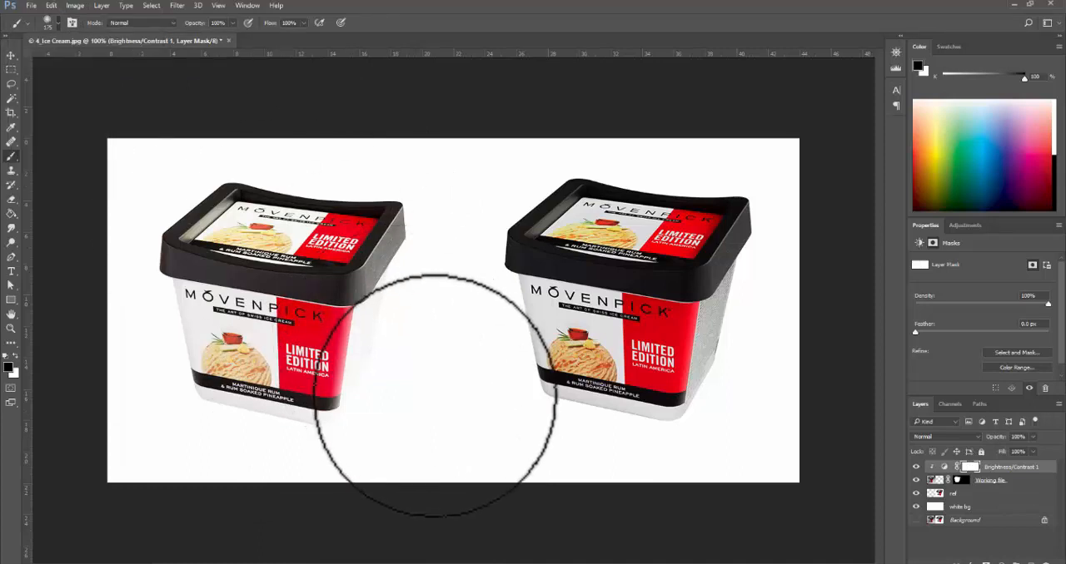
pyautogui.press(']')
pyautogui.press(']')
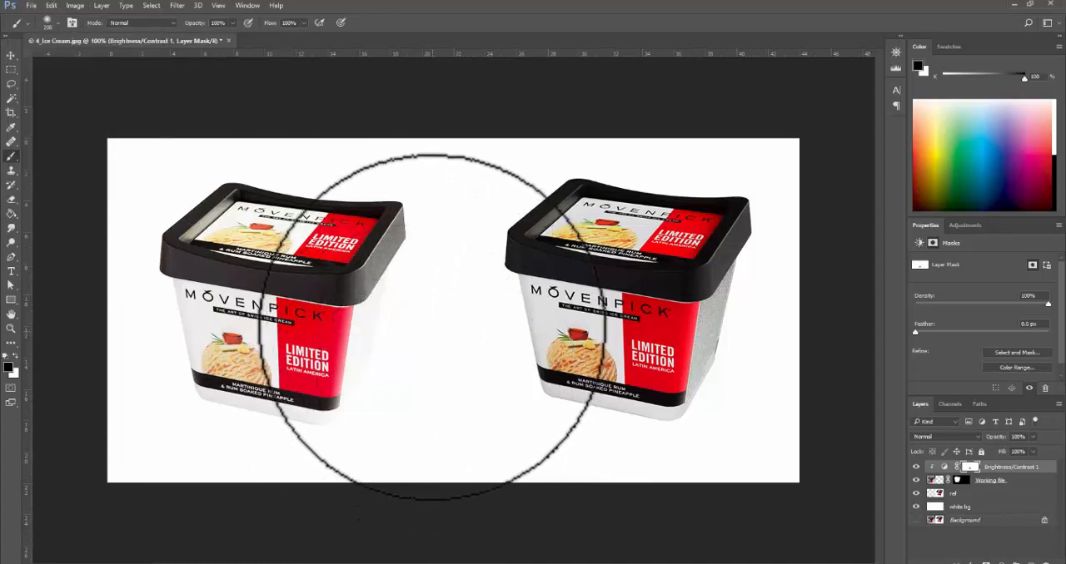
pyautogui.press('[')
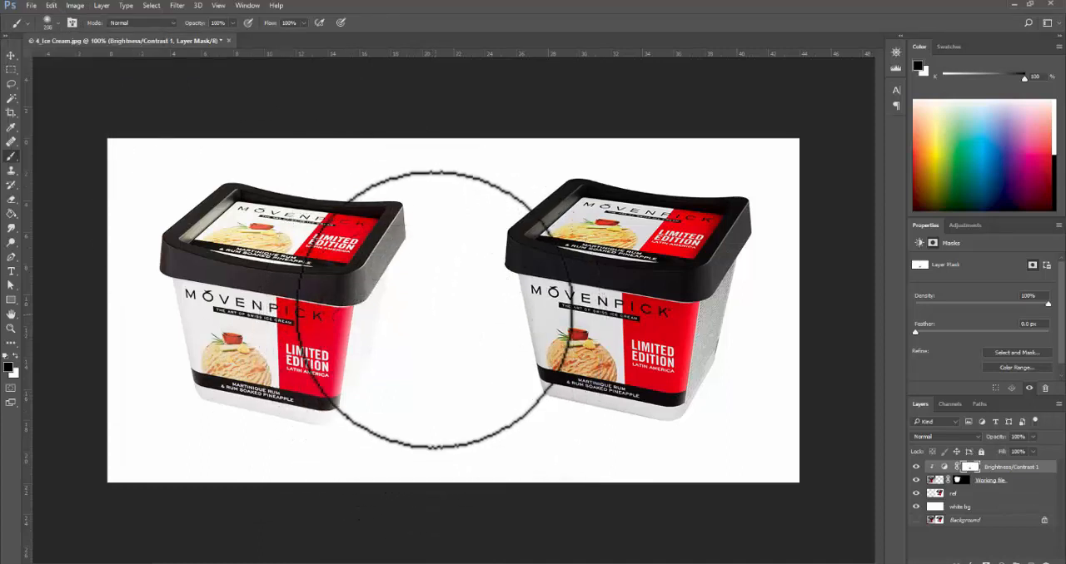
pyautogui.click(52, 23)
pyautogui.click(437, 316)
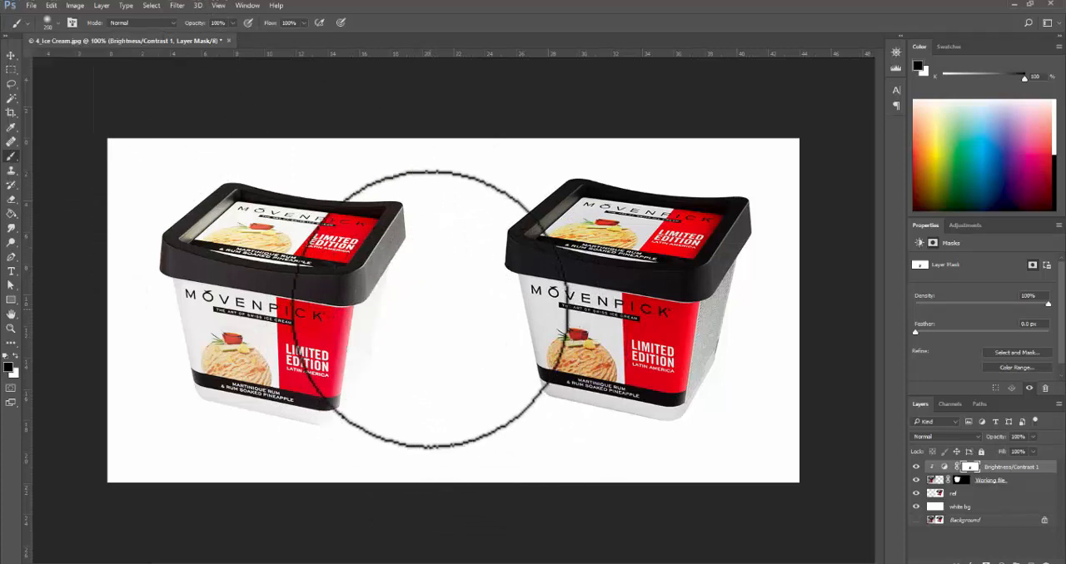
pyautogui.press(']')
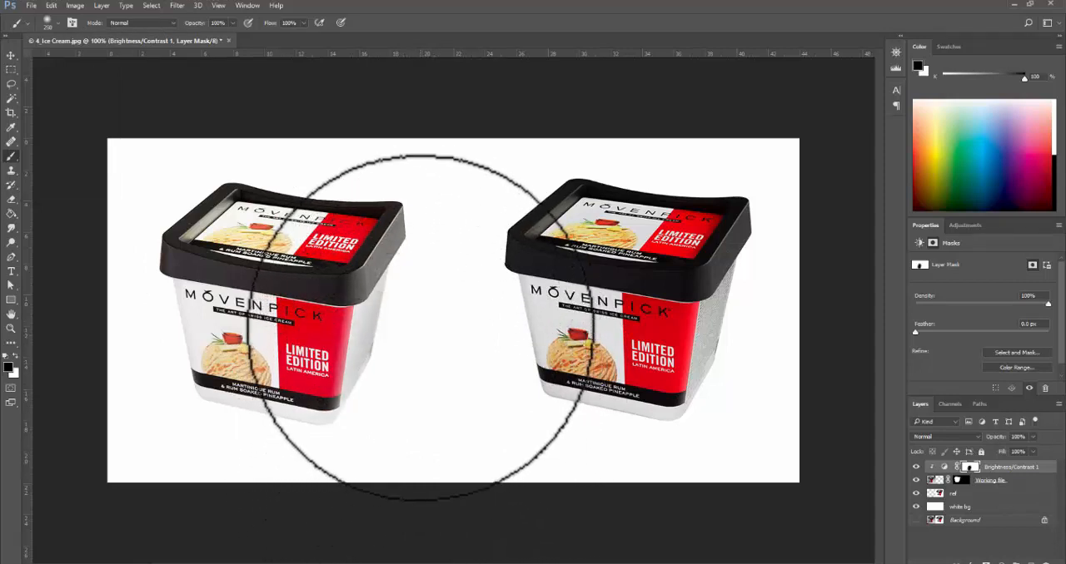
# - Refine the Brightness/Contrast mask along the left tub's side panel and lower corner with a smaller soft black brush
pyautogui.press('[')
pyautogui.press('[')
pyautogui.press('[')
pyautogui.press('[')
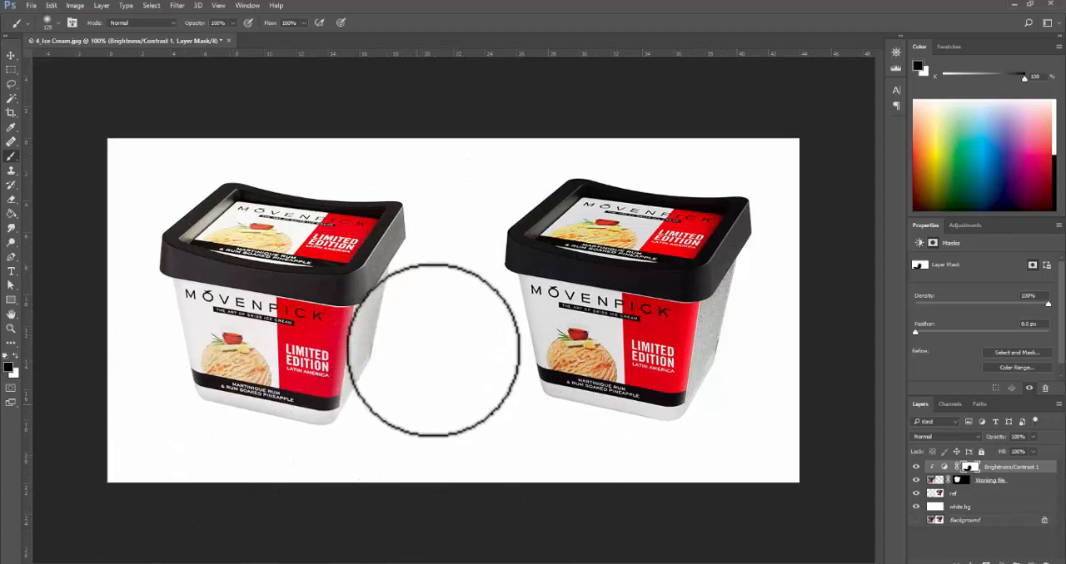
pyautogui.press('[')
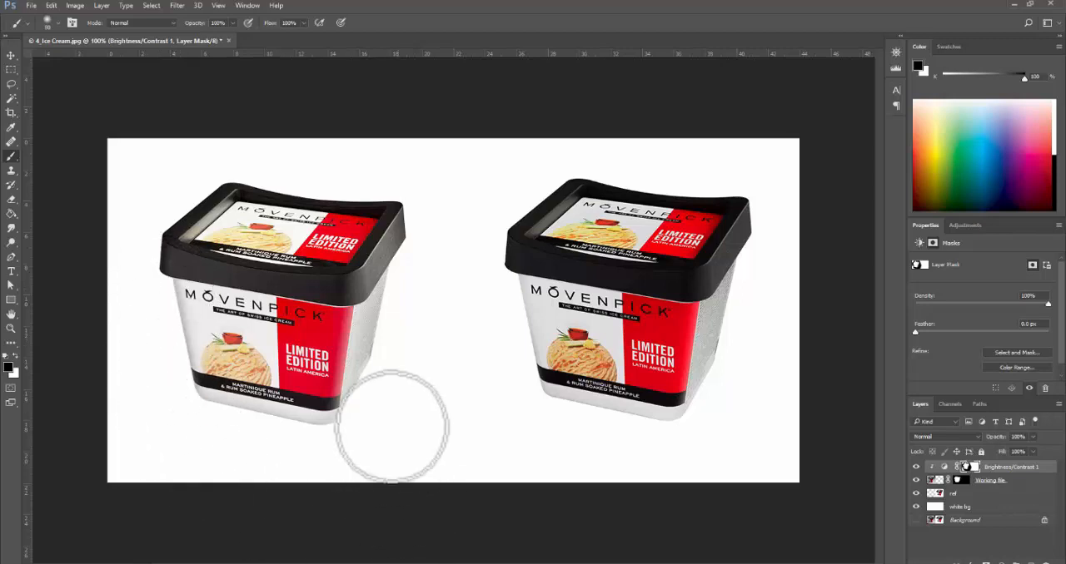
pyautogui.keyDown('ctrl'); pyautogui.keyDown('alt'); pyautogui.click(372, 367); pyautogui.keyUp('alt'); pyautogui.keyUp('ctrl')
pyautogui.keyDown('ctrl'); pyautogui.click(409, 331); pyautogui.keyUp('ctrl')
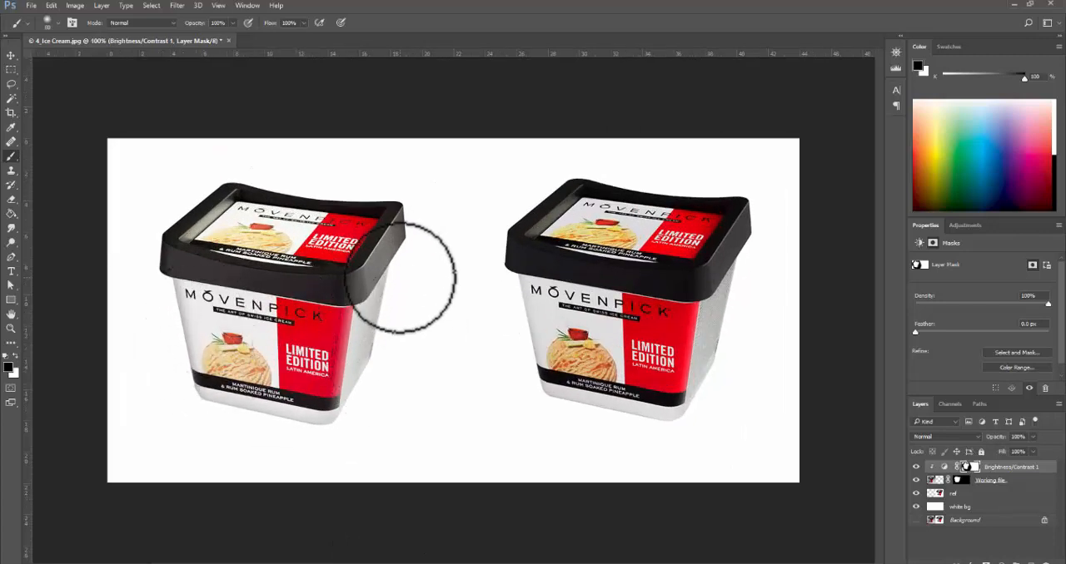
# - Hide the Brightness/Contrast layer and add a clipped Curves adjustment layer directly above the Working file layer
pyautogui.keyDown('ctrl'); pyautogui.click(440, 408); pyautogui.keyUp('ctrl')
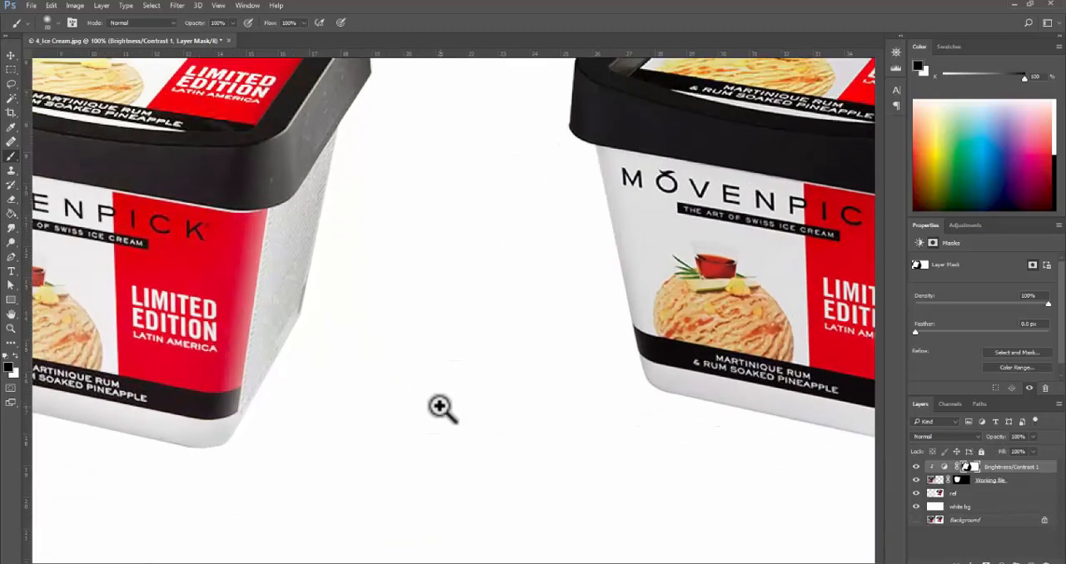
pyautogui.keyDown('alt'); pyautogui.click(437, 389); pyautogui.keyUp('alt')
pyautogui.keyDown('alt'); pyautogui.click(438, 388); pyautogui.keyUp('alt')
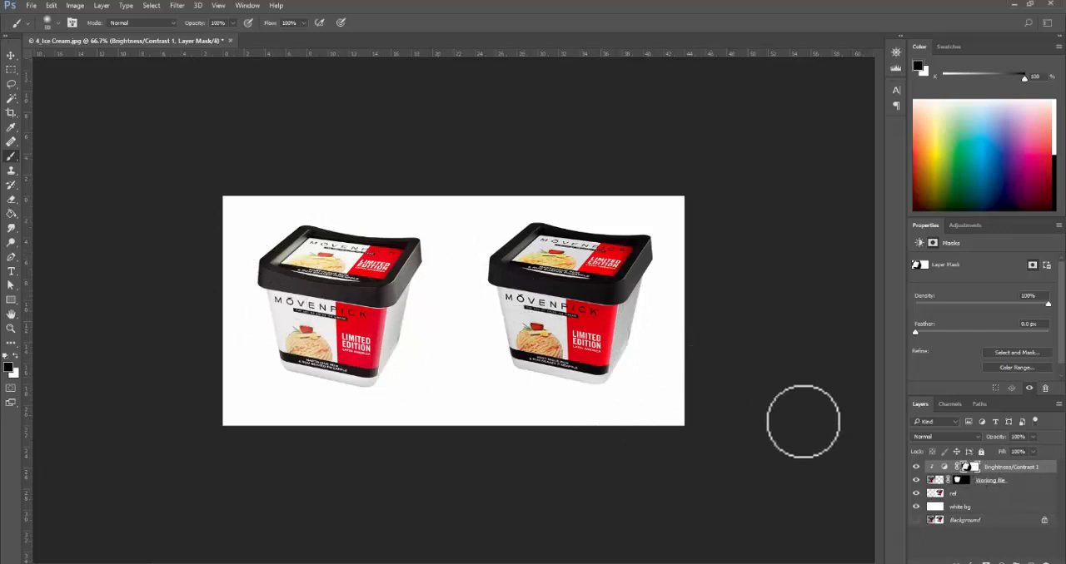
pyautogui.click(916, 467)
pyautogui.click(995, 481)
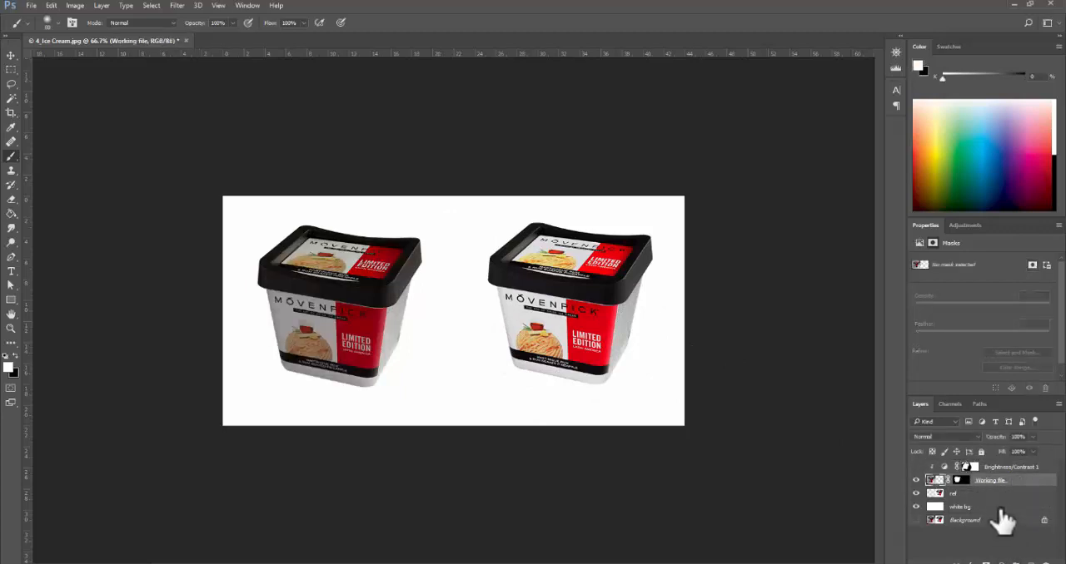
pyautogui.click(995, 556)
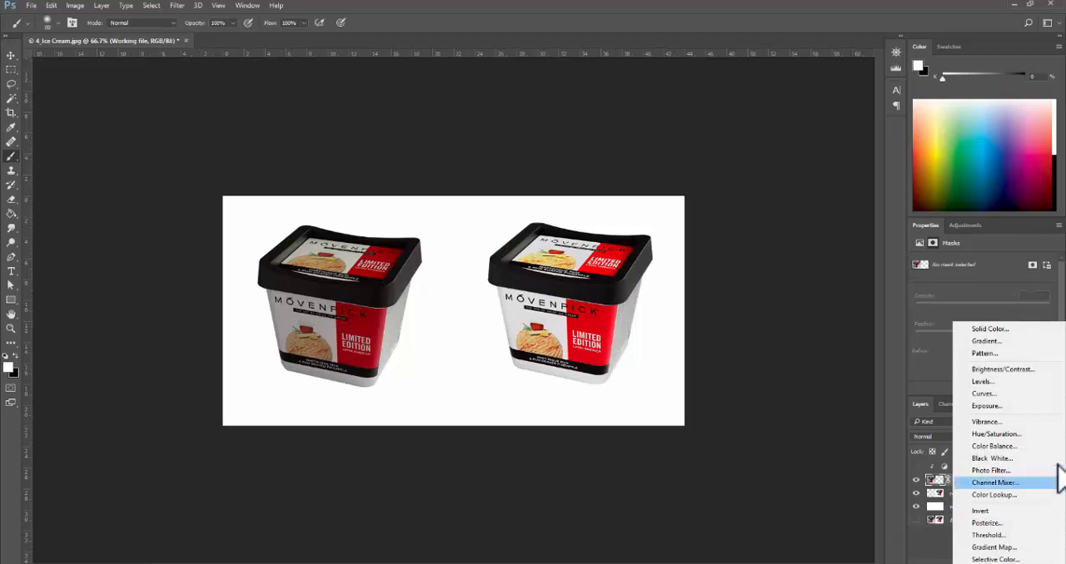
pyautogui.click(1033, 395)
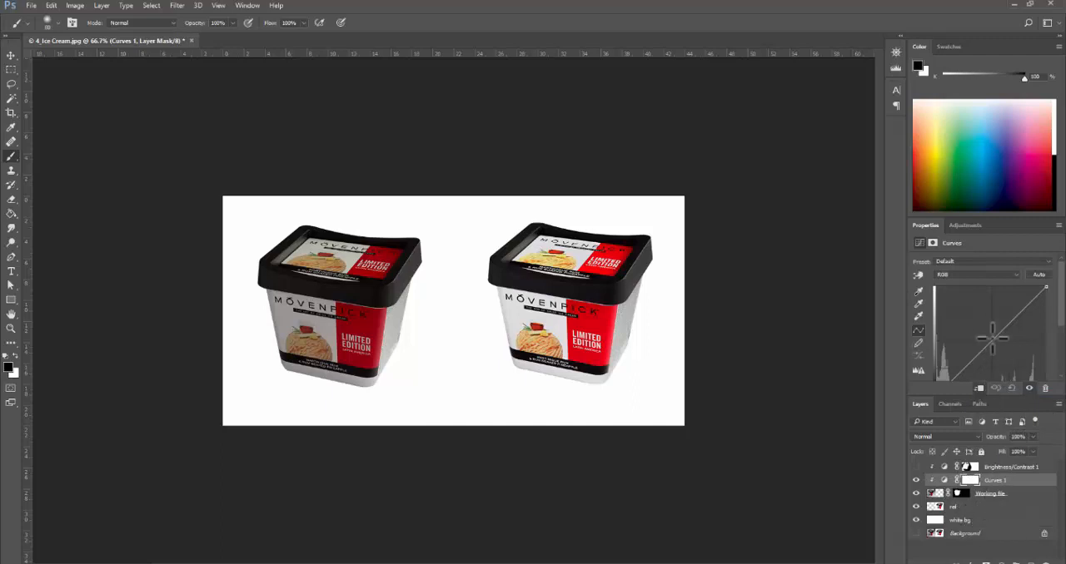
# - Shape the RGB curve with one point raised strongly in the shadows and a second raised slightly in the upper midtones
pyautogui.moveTo(993, 340)
pyautogui.mouseDown()
pyautogui.moveTo(972, 316)
pyautogui.moveTo(993, 342)
pyautogui.moveTo(976, 323)
pyautogui.moveTo(990, 337)
pyautogui.moveTo(983, 327)
pyautogui.mouseUp()
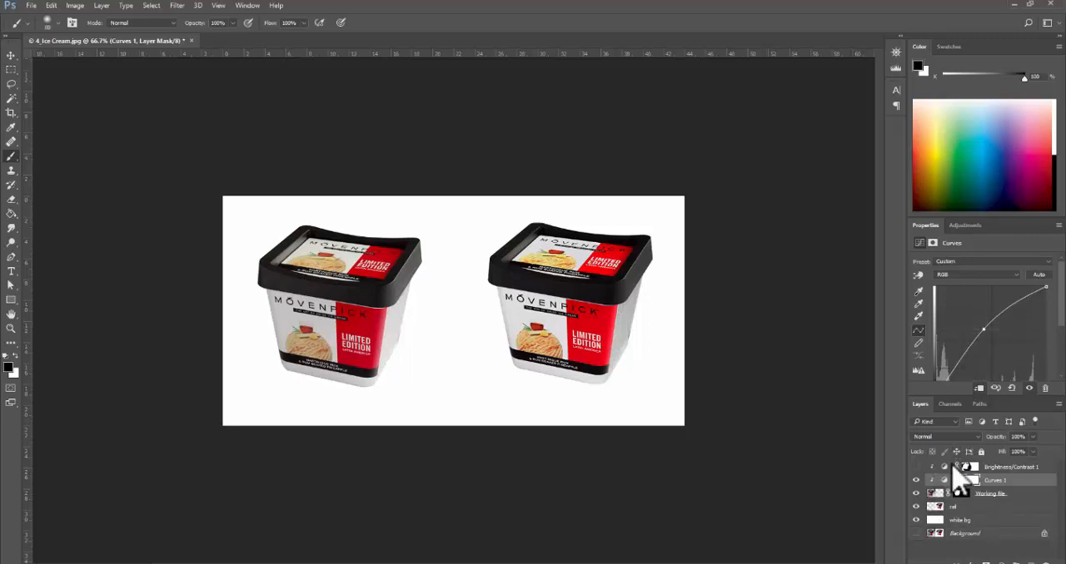
pyautogui.moveTo(989, 329); pyautogui.dragTo(963, 343)
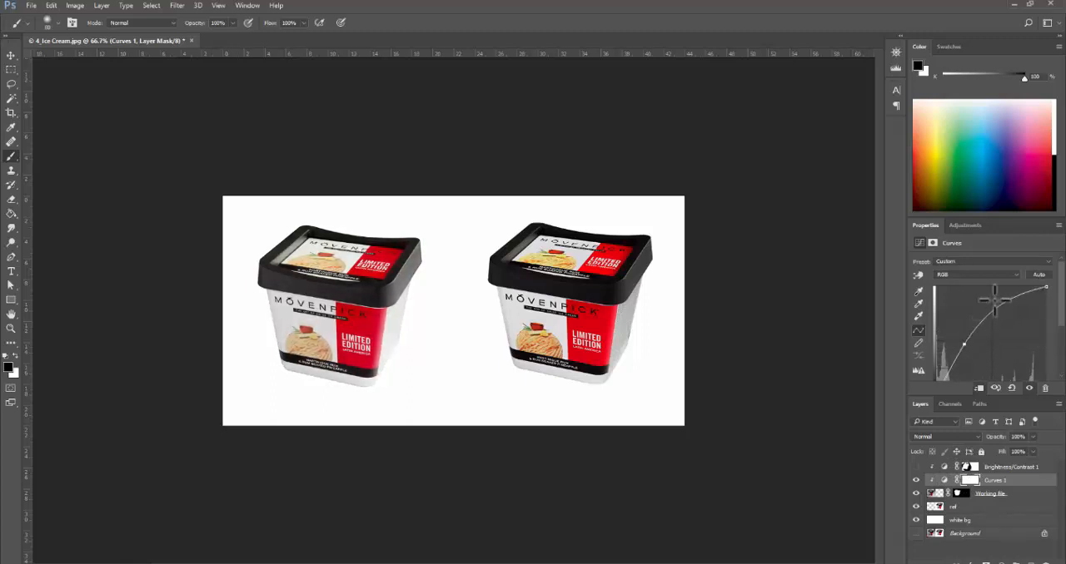
pyautogui.moveTo(998, 307); pyautogui.dragTo(1004, 315)
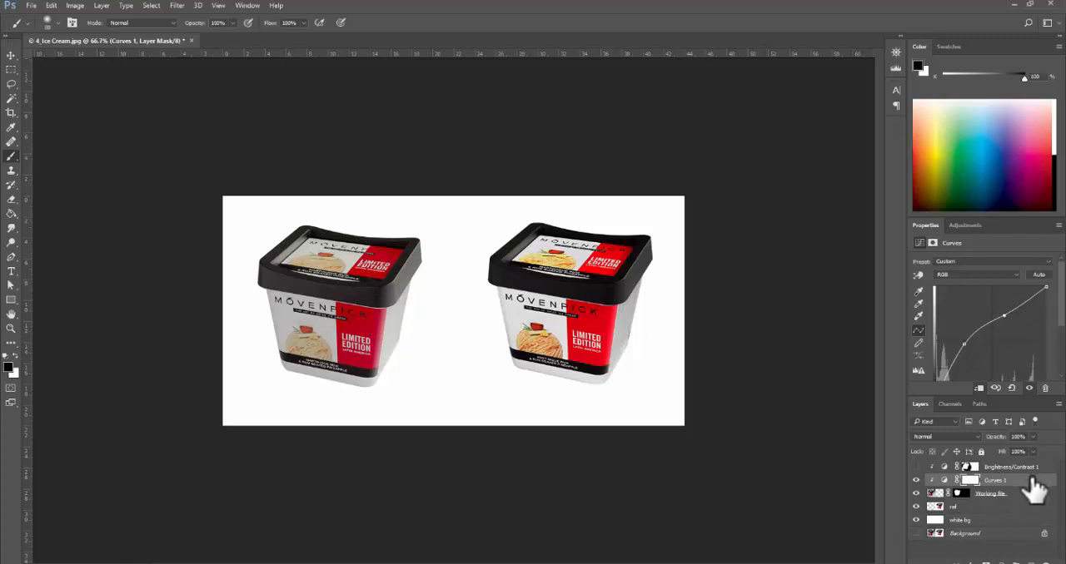
# - Replace the Curves layer with a clipped Exposure adjustment layer set to exposure +1.20 and offset -0.0125
pyautogui.moveTo(1030, 481); pyautogui.dragTo(1043, 562)
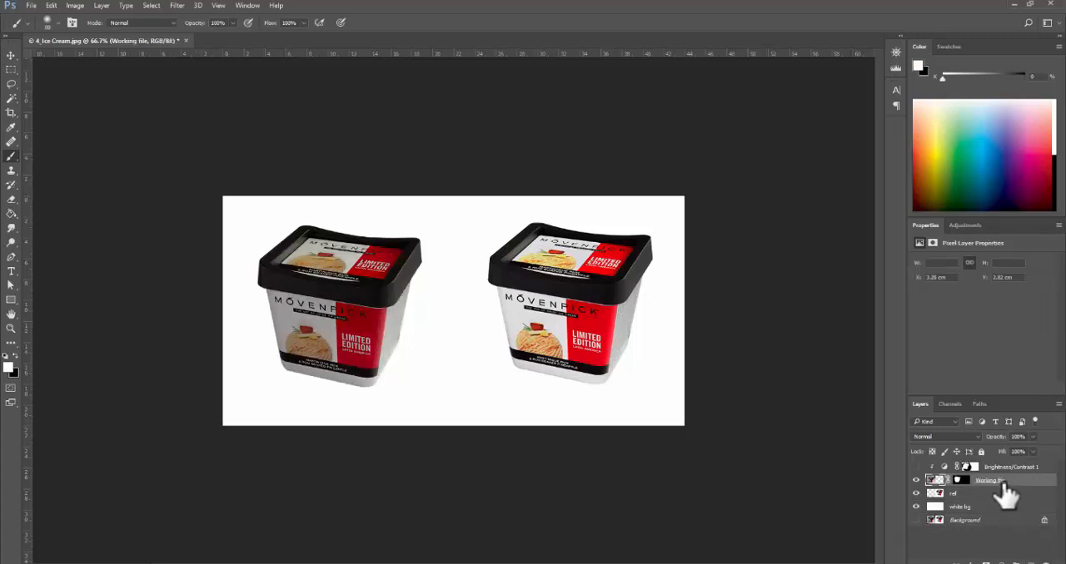
pyautogui.click(976, 562)
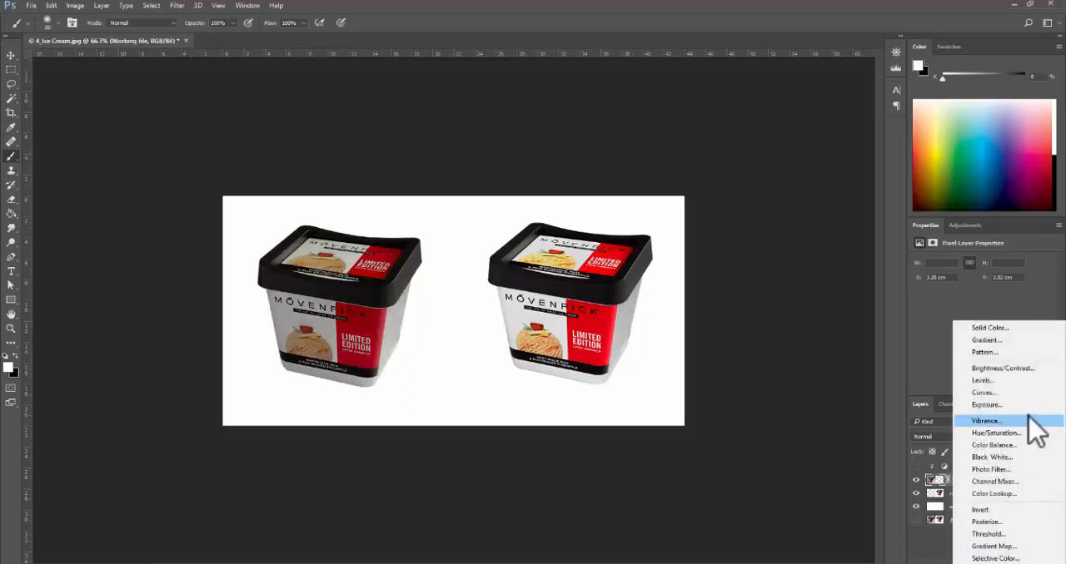
pyautogui.click(965, 406)
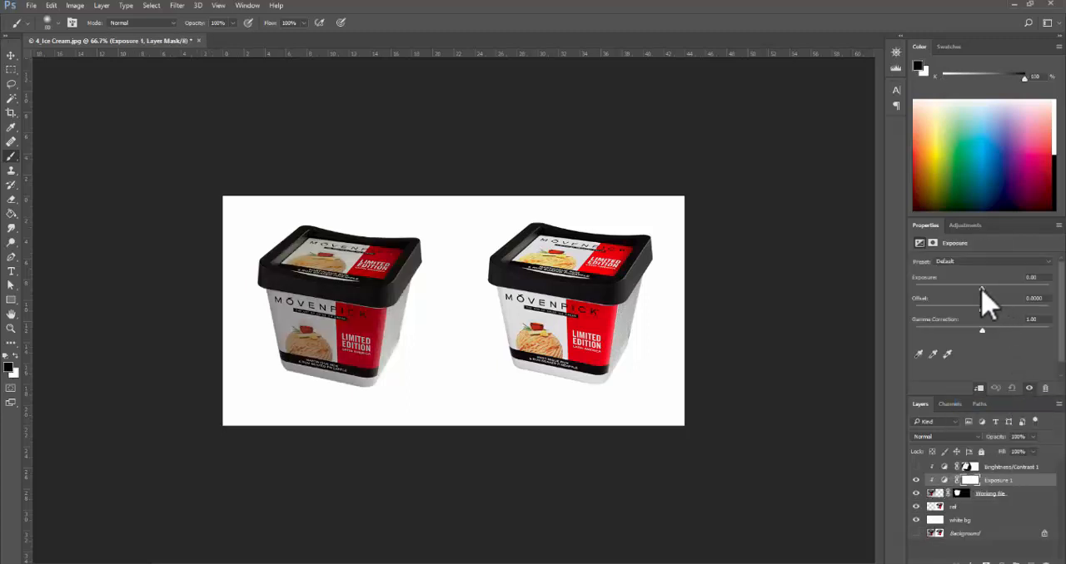
pyautogui.moveTo(984, 288); pyautogui.dragTo(992, 288)
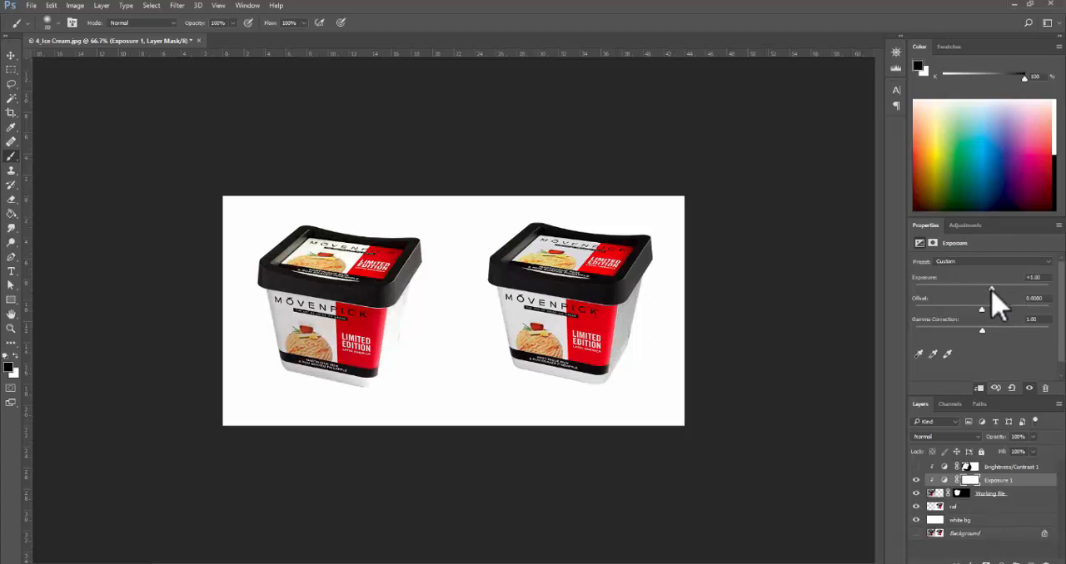
pyautogui.moveTo(982, 312); pyautogui.dragTo(994, 289)
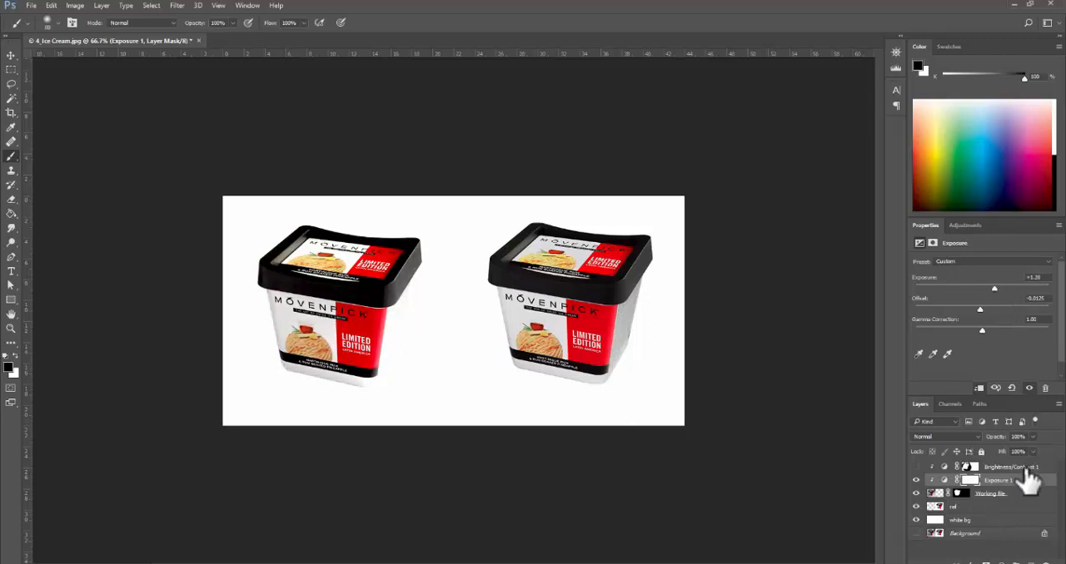
# - Delete the Exposure adjustment layer and make the Brightness/Contrast layer visible again
pyautogui.moveTo(1028, 477); pyautogui.dragTo(1045, 561)
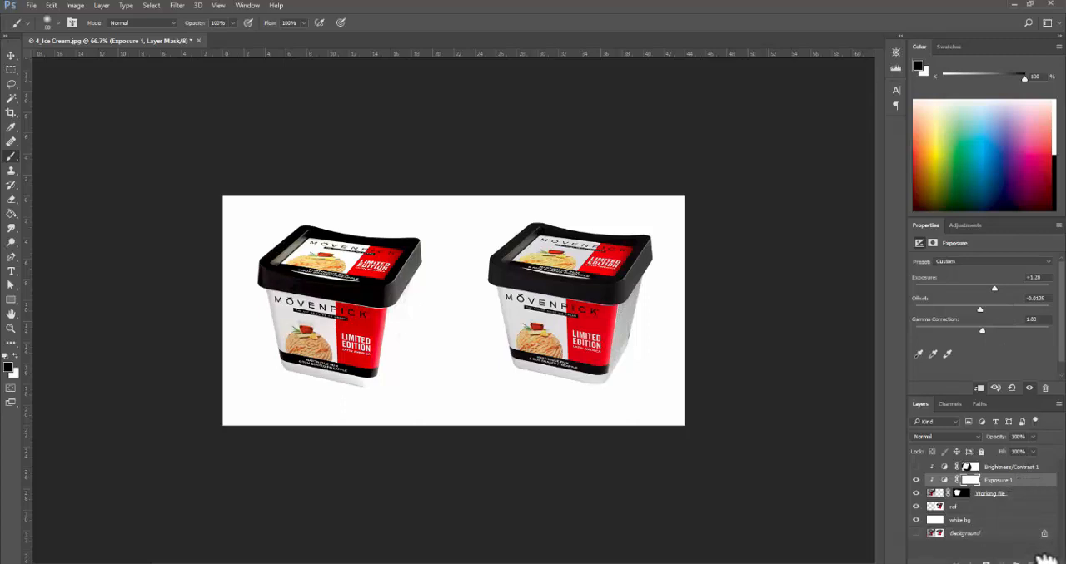
pyautogui.click(916, 467)
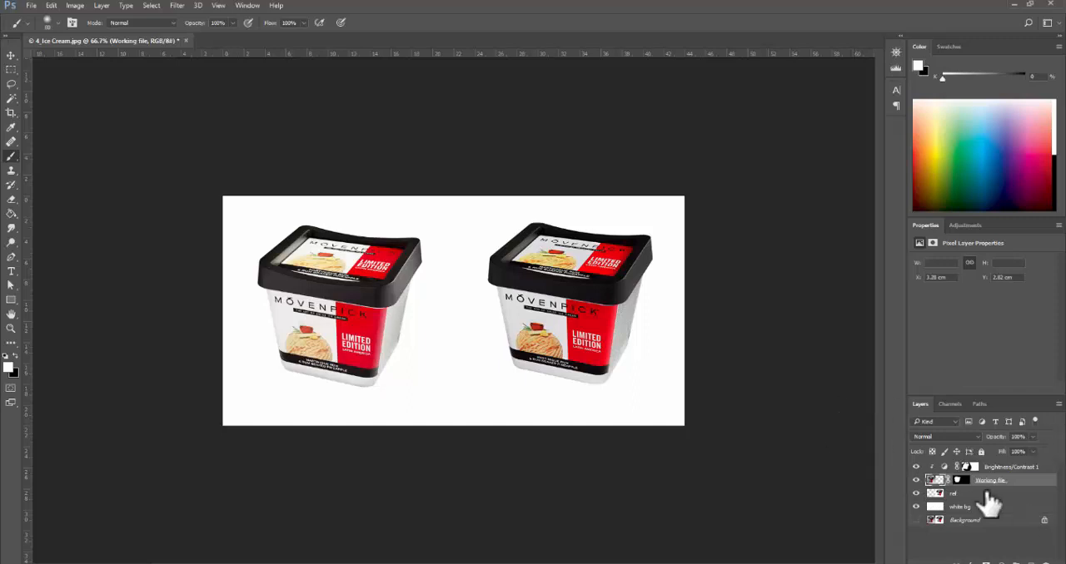
# - Apply a Hue/Saturation adjustment with saturation +26 directly to the Working file layer
pyautogui.keyDown('ctrl'); pyautogui.click(340, 337); pyautogui.keyUp('ctrl')
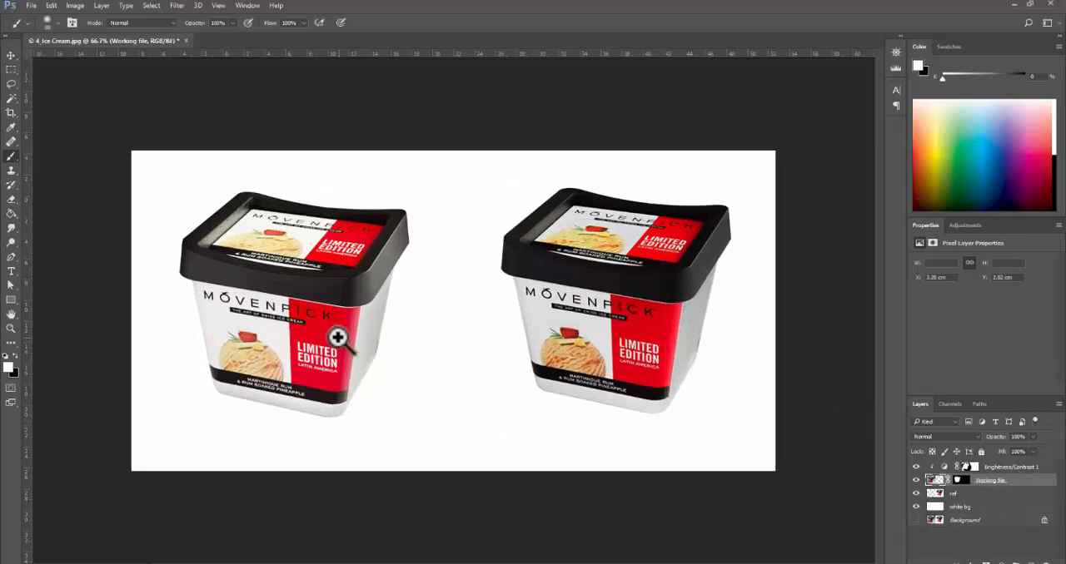
pyautogui.keyDown('ctrl'); pyautogui.click(400, 349); pyautogui.keyUp('ctrl')
pyautogui.keyDown('ctrl'); pyautogui.keyDown('alt'); pyautogui.click(506, 379); pyautogui.keyUp('alt'); pyautogui.keyUp('ctrl')
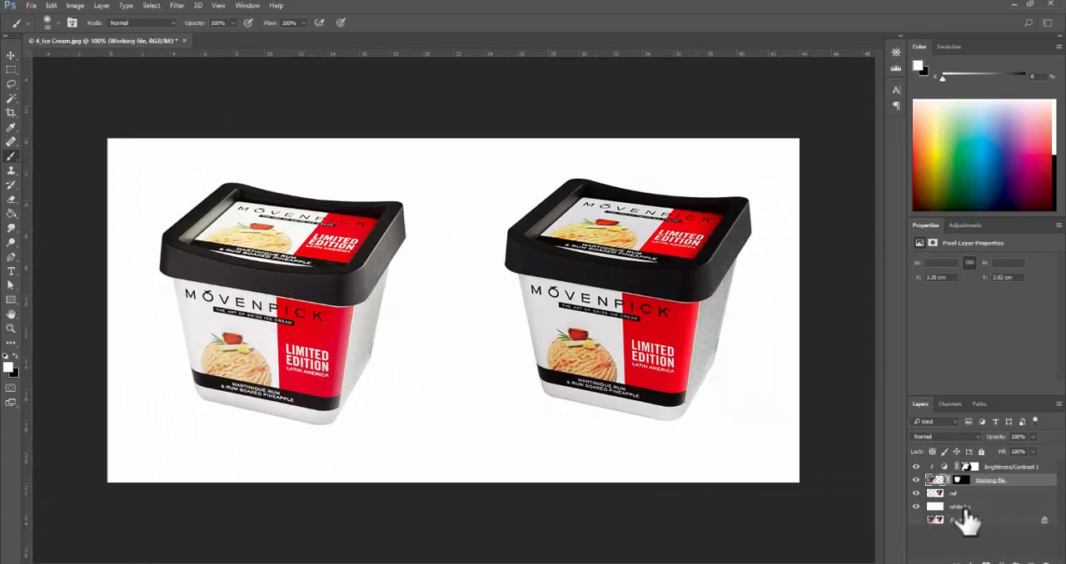
pyautogui.hotkey('ctrl', 'u')
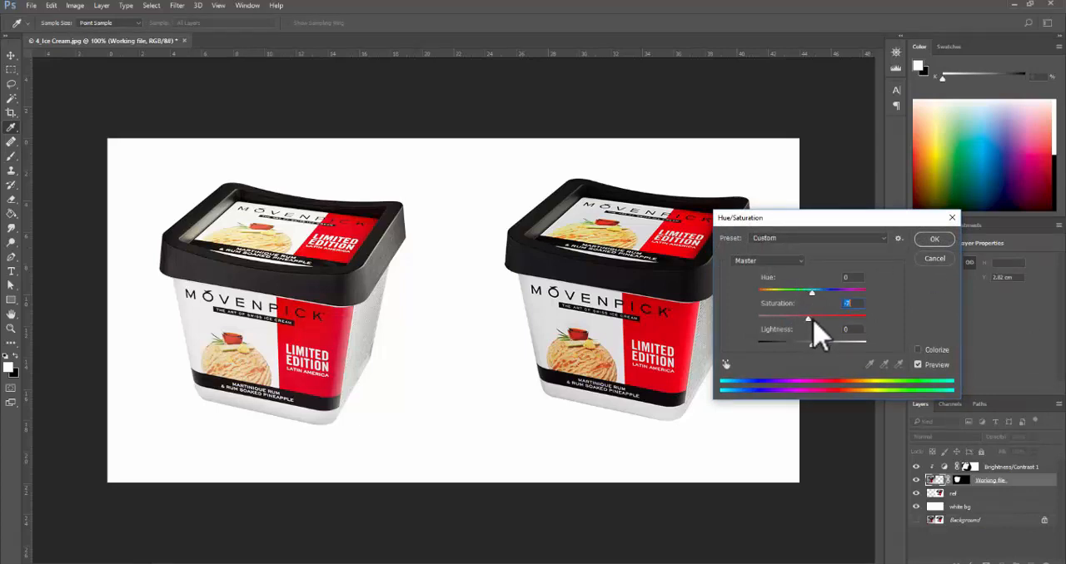
pyautogui.moveTo(813, 323)
pyautogui.mouseDown()
pyautogui.moveTo(857, 316)
pyautogui.moveTo(721, 318)
pyautogui.moveTo(824, 316)
pyautogui.moveTo(819, 333)
pyautogui.mouseUp()
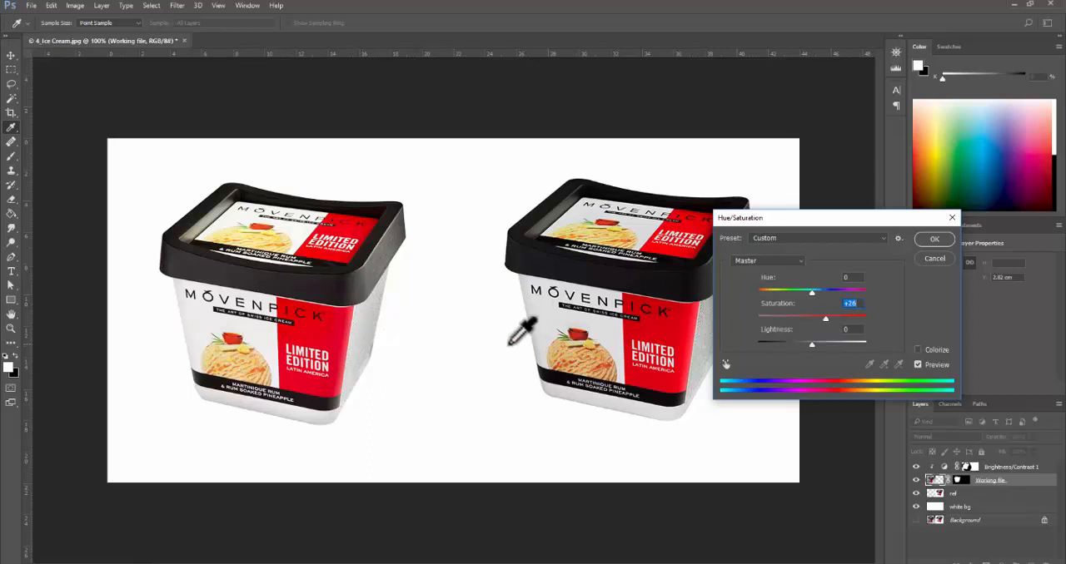
pyautogui.click(934, 239)
pyautogui.press('b')
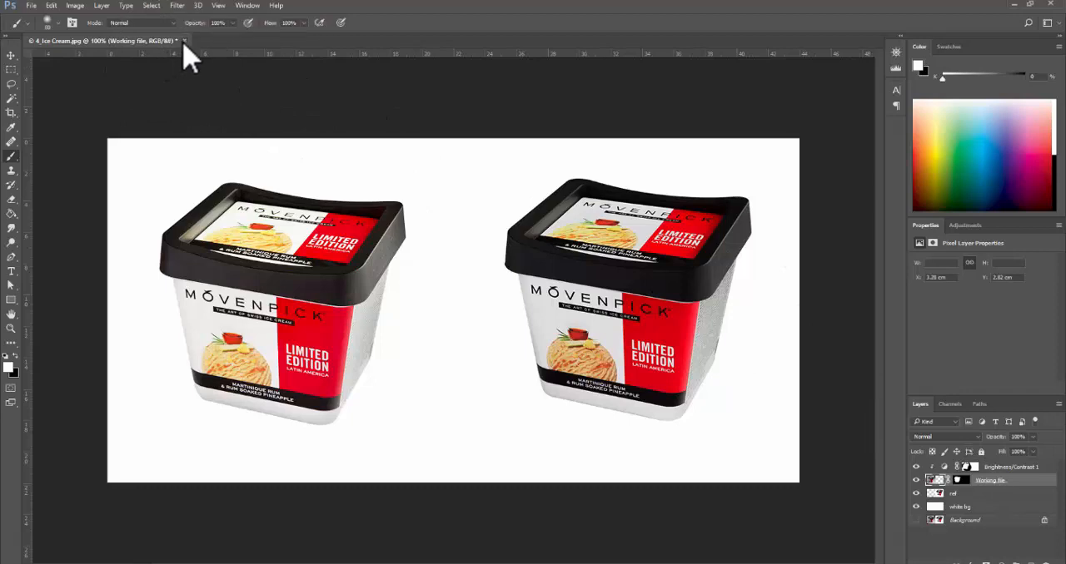
# - Close the 4_Ice Cream.jpg document without saving its changes
pyautogui.click(185, 40)
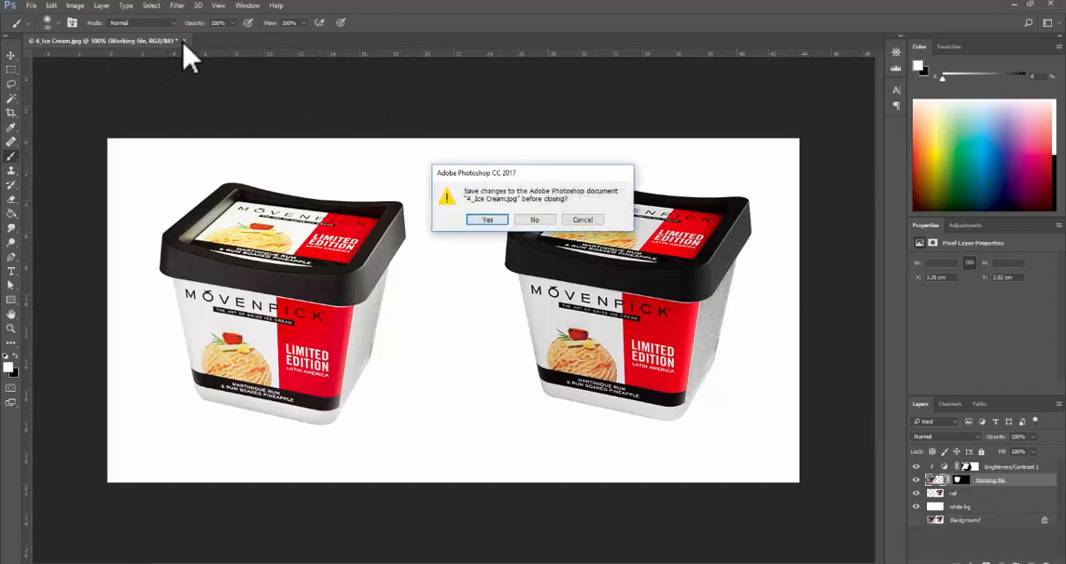
pyautogui.click(533, 219)
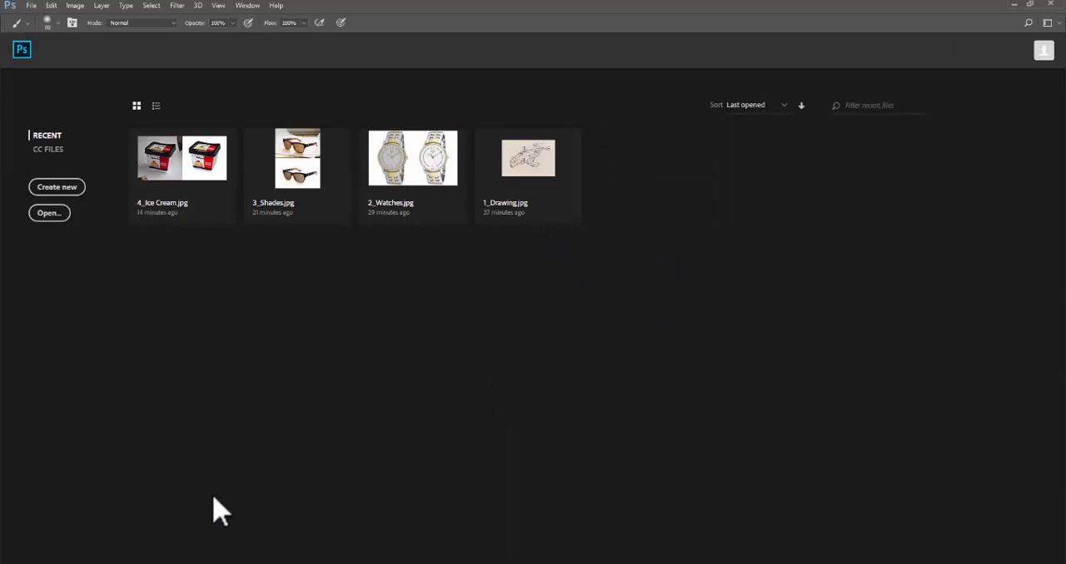
# - Open 5_Chameleon and 5_Pattern together from the PSD Exercise - Part 2 folder in Photoshop and show the chameleon document
pyautogui.hotkey('alt', 'Tab')
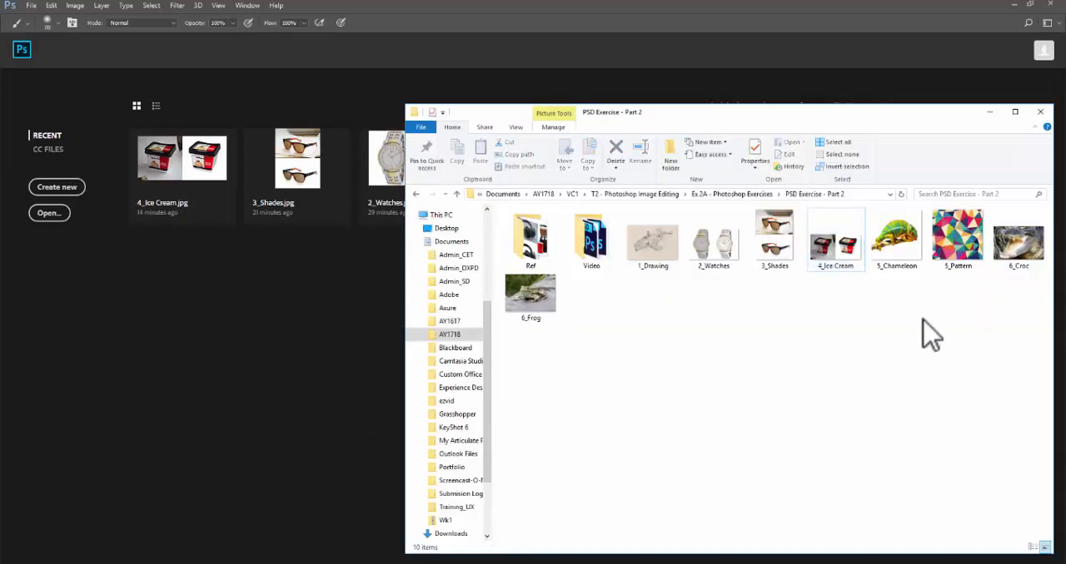
pyautogui.click(916, 266)
pyautogui.keyDown('ctrl'); pyautogui.click(965, 269); pyautogui.keyUp('ctrl')
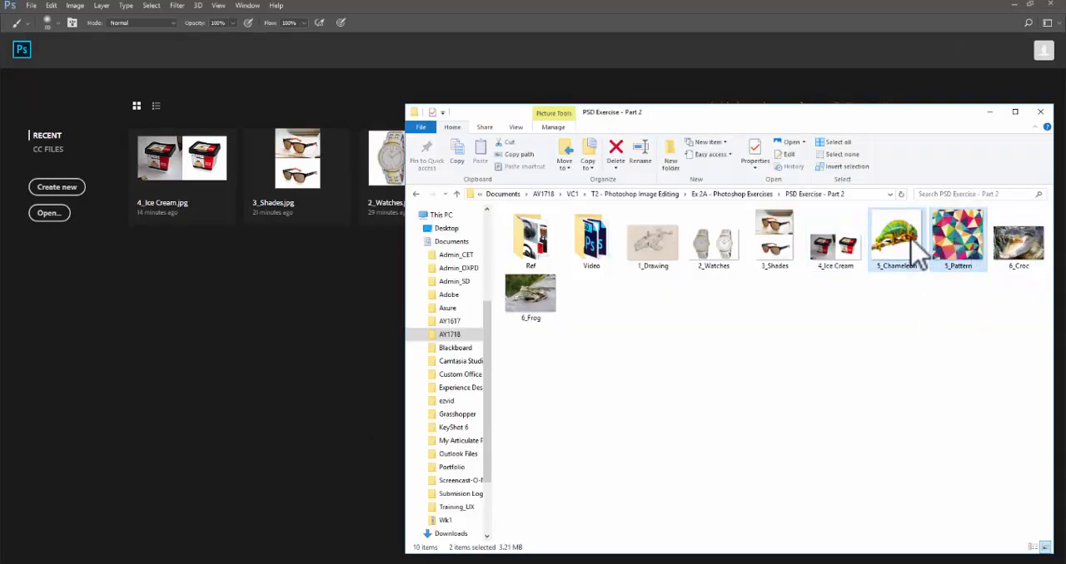
pyautogui.moveTo(911, 241); pyautogui.dragTo(189, 391)
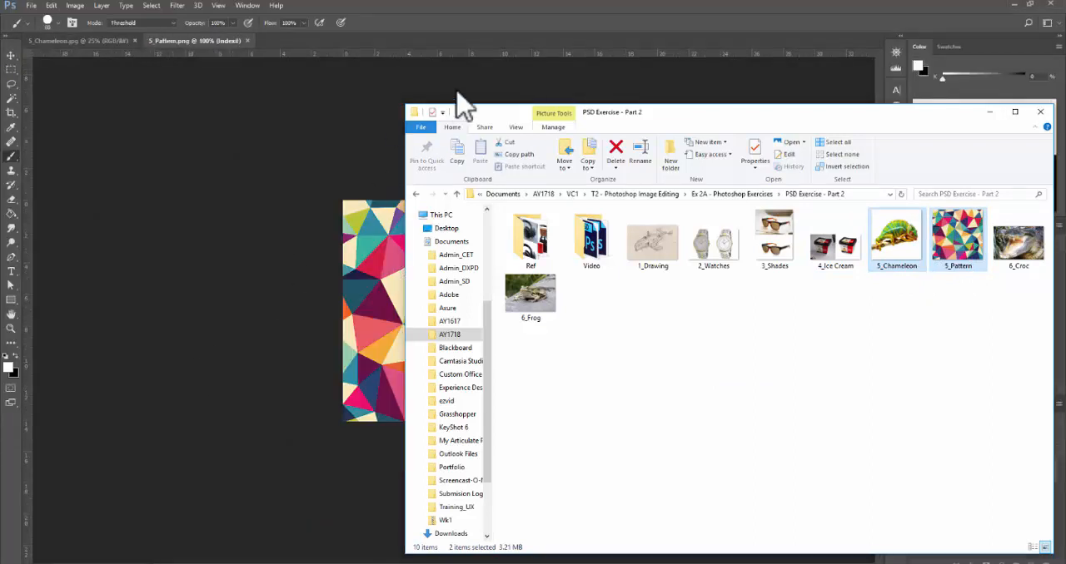
pyautogui.click(479, 37)
pyautogui.click(84, 40)
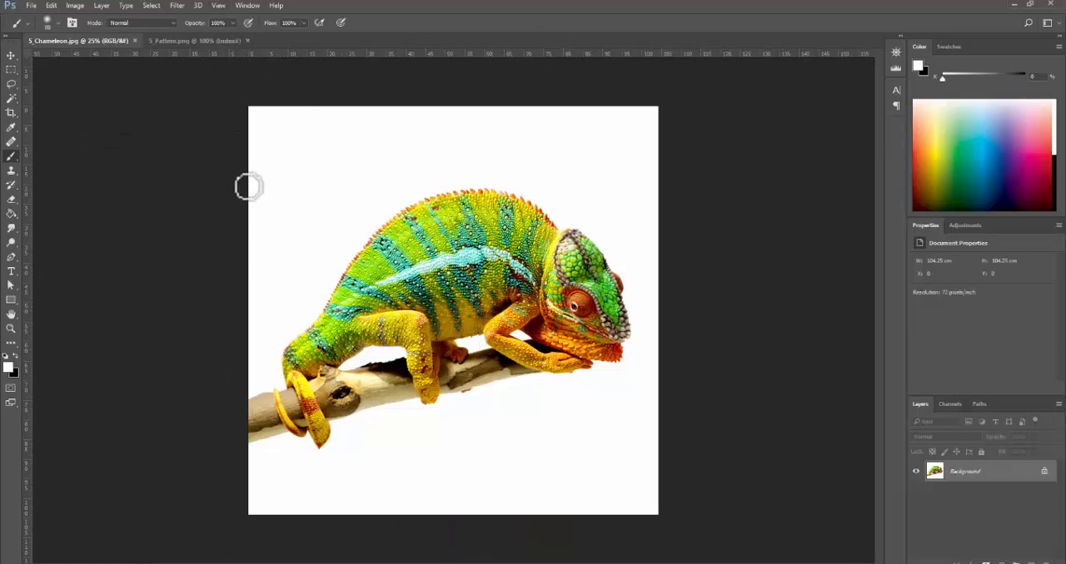
# - Switch to the exercise PDF in Acrobat, view the Tutorial 10 page, and return to Photoshop
pyautogui.click(350, 563)
pyautogui.scroll(-1, 205, 227)
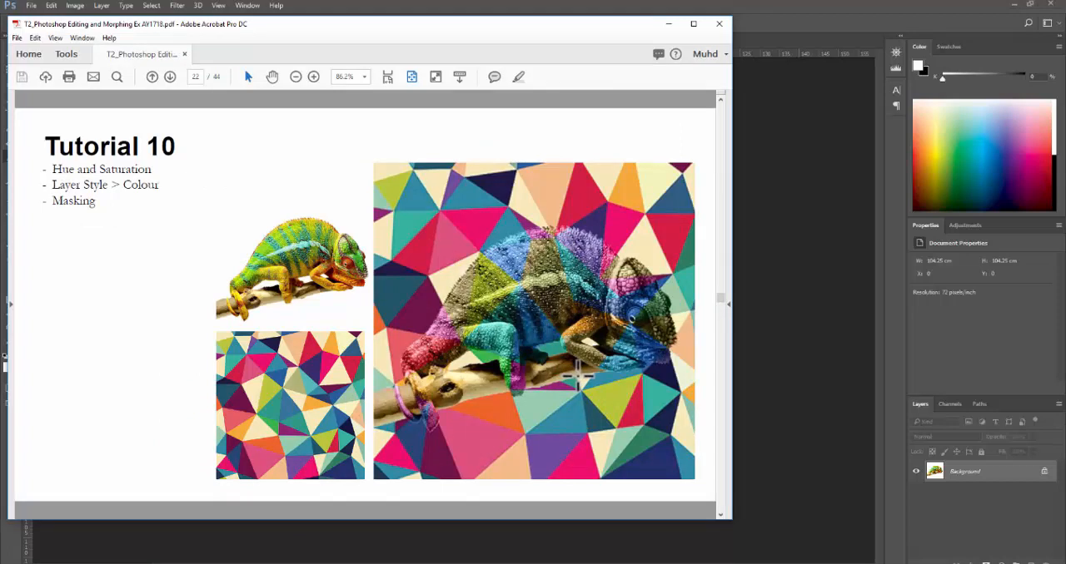
pyautogui.click(841, 17)
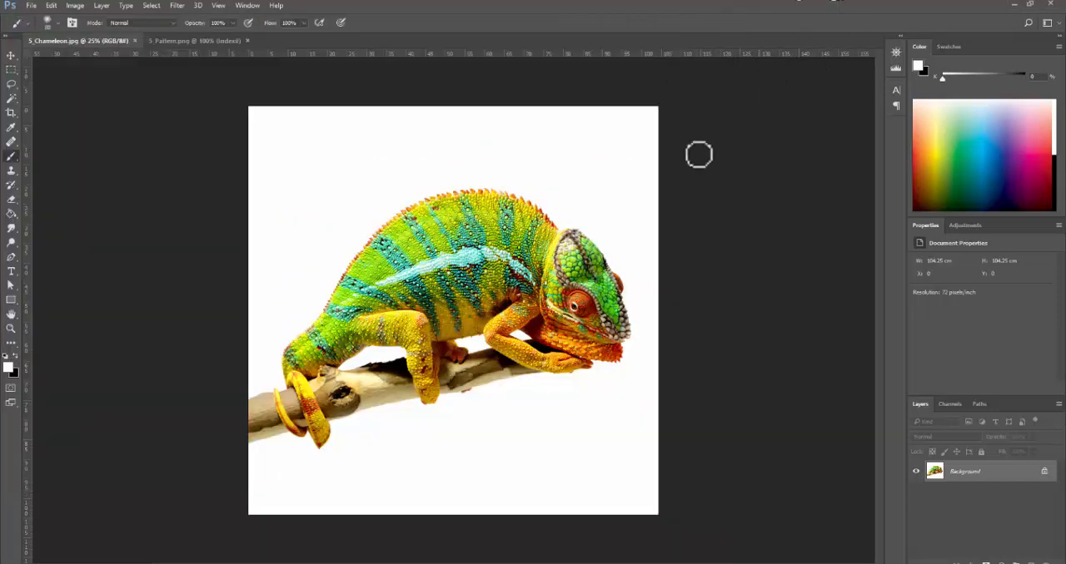
# - Select the entire image in 5_Pattern.png and move a copy into the 5_Chameleon.jpg document as a new layer
pyautogui.click(200, 40)
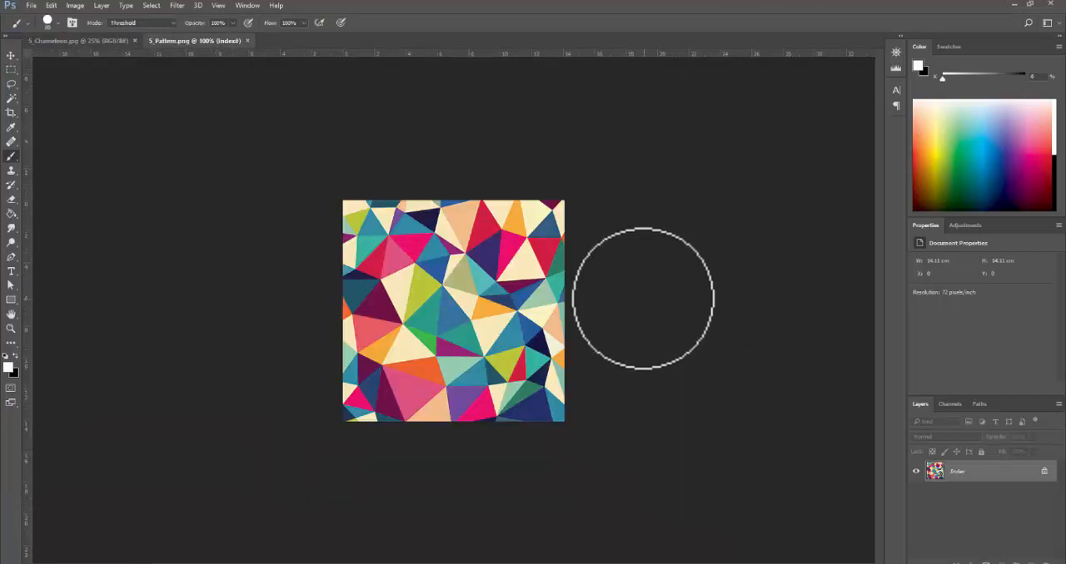
pyautogui.hotkey('ctrl', 'a')
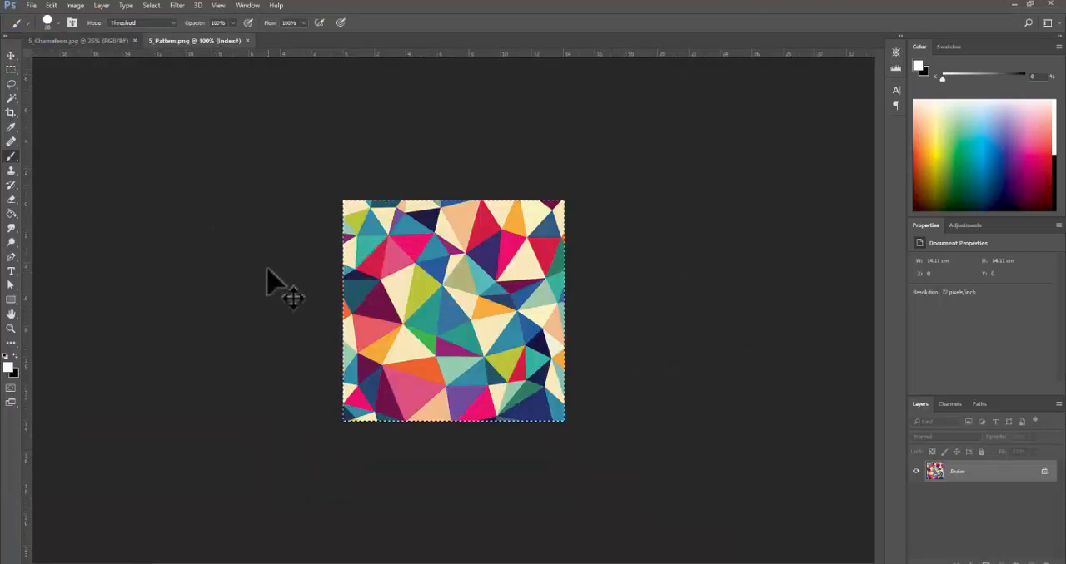
pyautogui.click(12, 52)
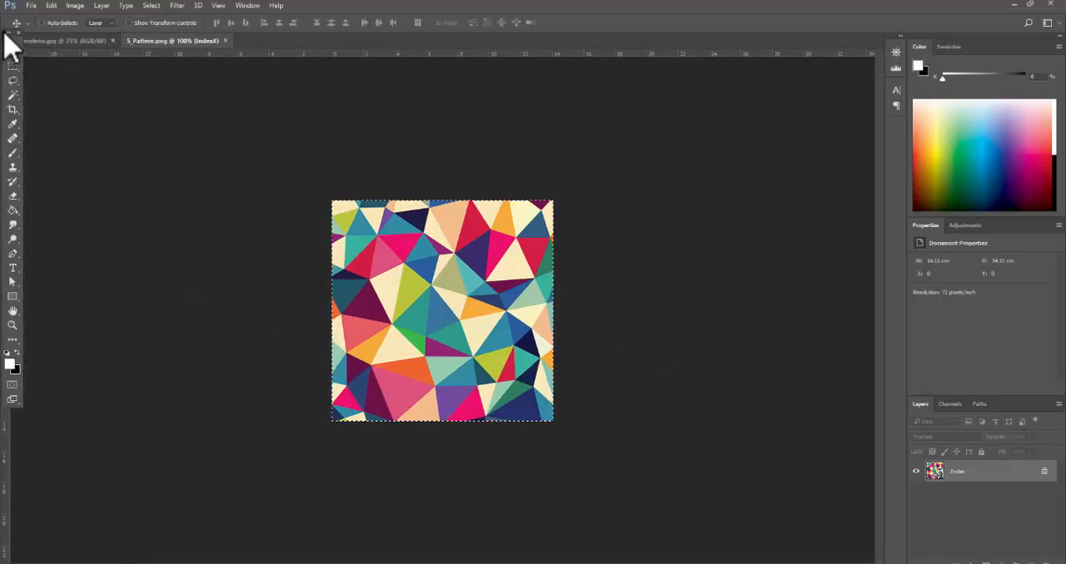
pyautogui.moveTo(8, 37)
pyautogui.mouseDown()
pyautogui.moveTo(19, 58)
pyautogui.moveTo(7, 50)
pyautogui.mouseUp()
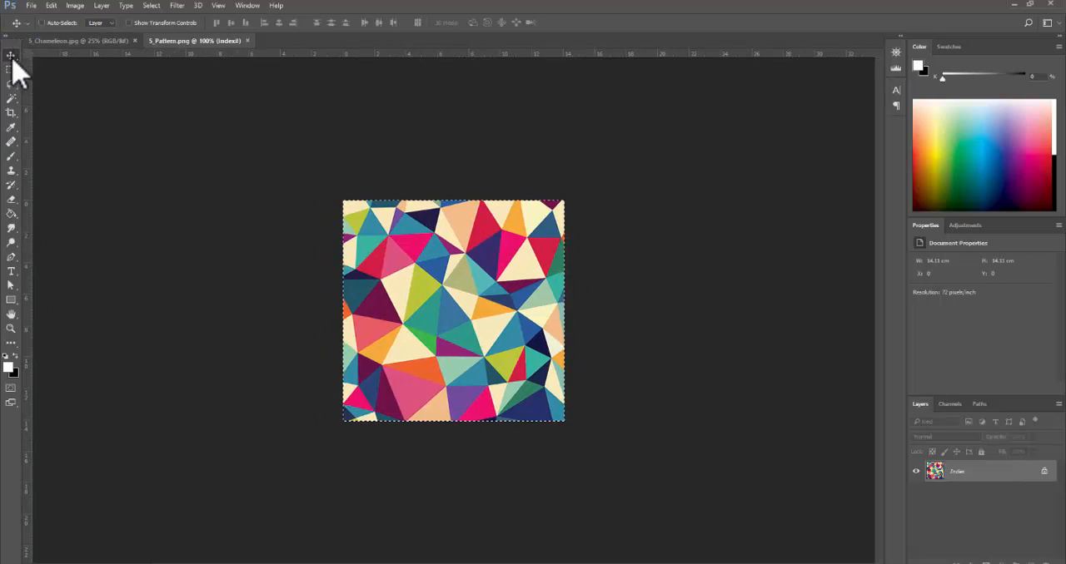
pyautogui.moveTo(452, 266); pyautogui.dragTo(397, 219)
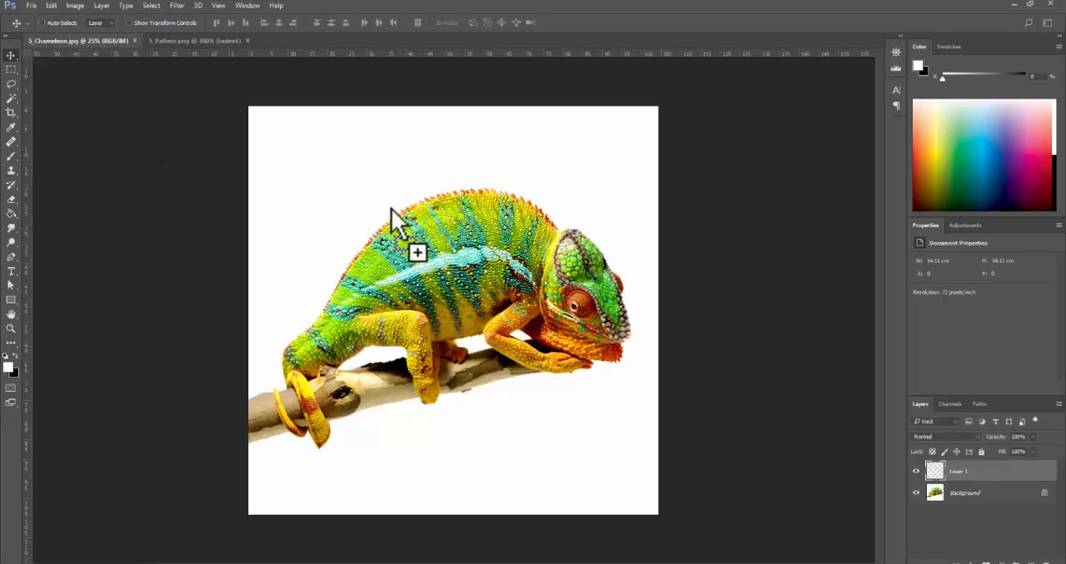
# - Scale the pattern layer proportionally to about 742% and position it to cover the whole chameleon canvas
pyautogui.hotkey('ctrl', 't')
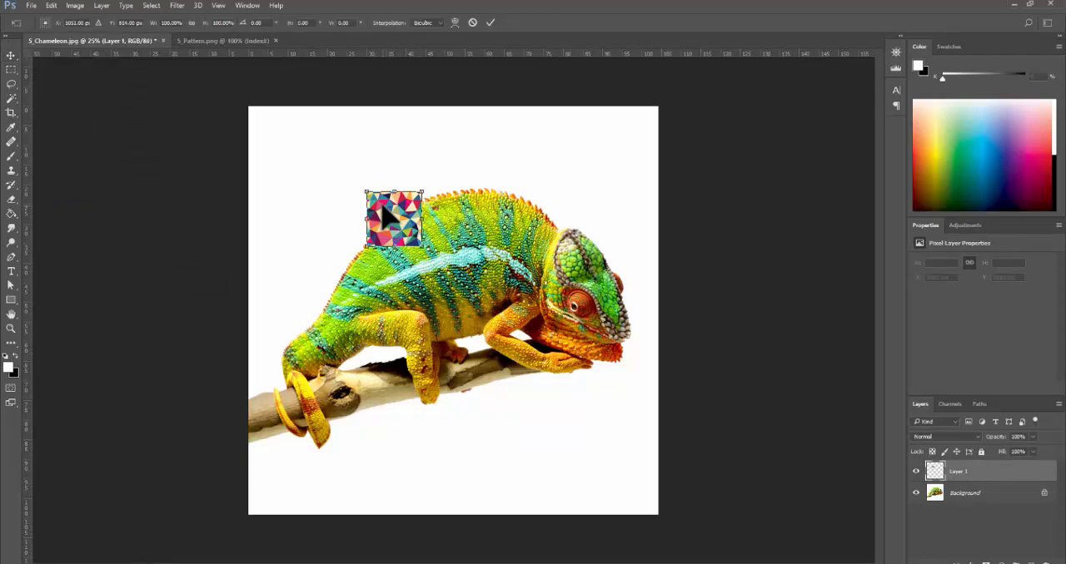
pyautogui.moveTo(422, 247); pyautogui.dragTo(658, 483)
pyautogui.moveTo(366, 192); pyautogui.dragTo(247, 71)
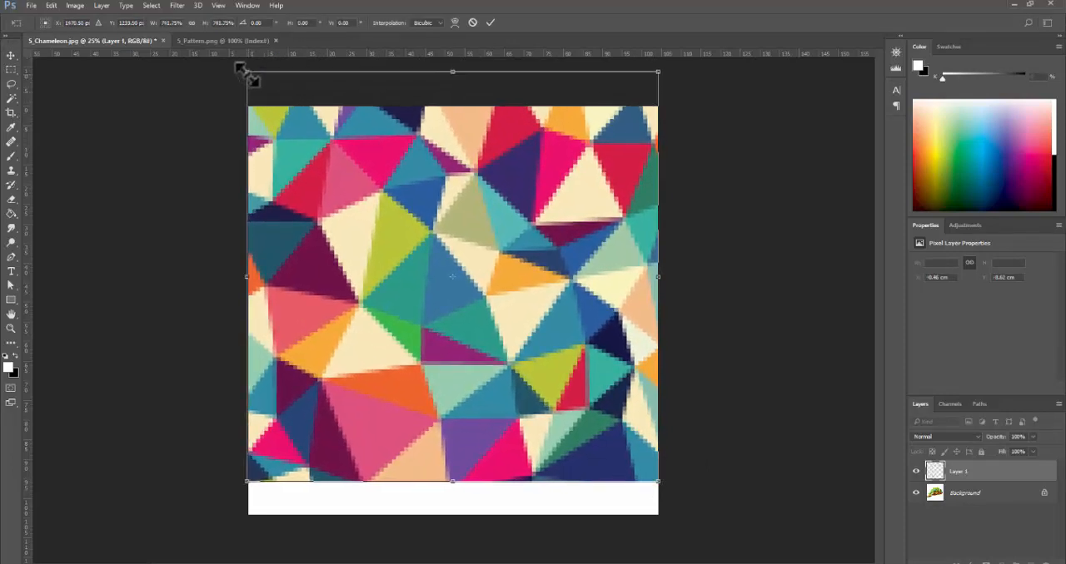
pyautogui.moveTo(358, 180); pyautogui.dragTo(357, 212)
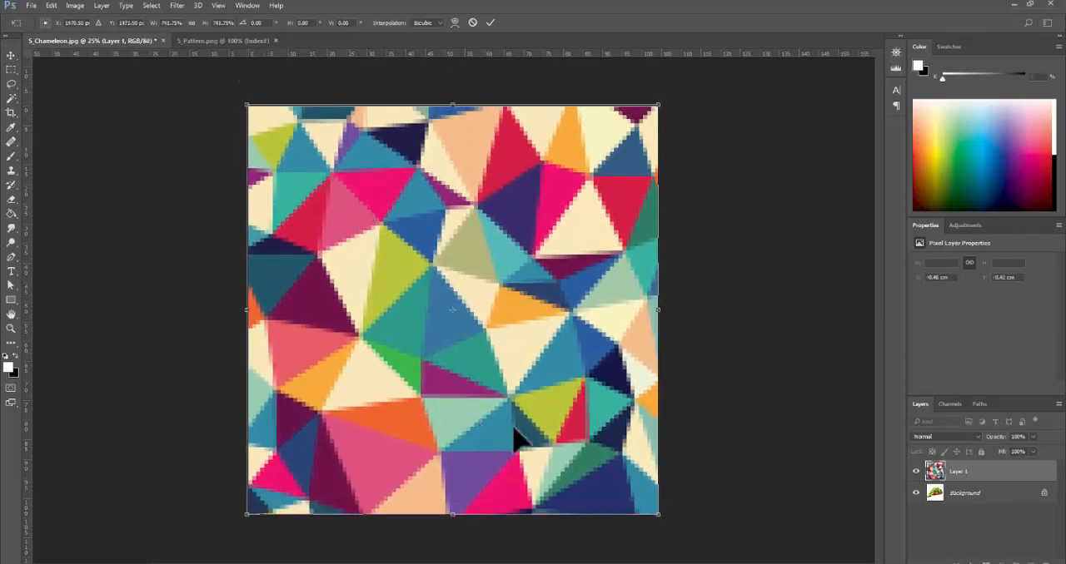
pyautogui.press('Return')
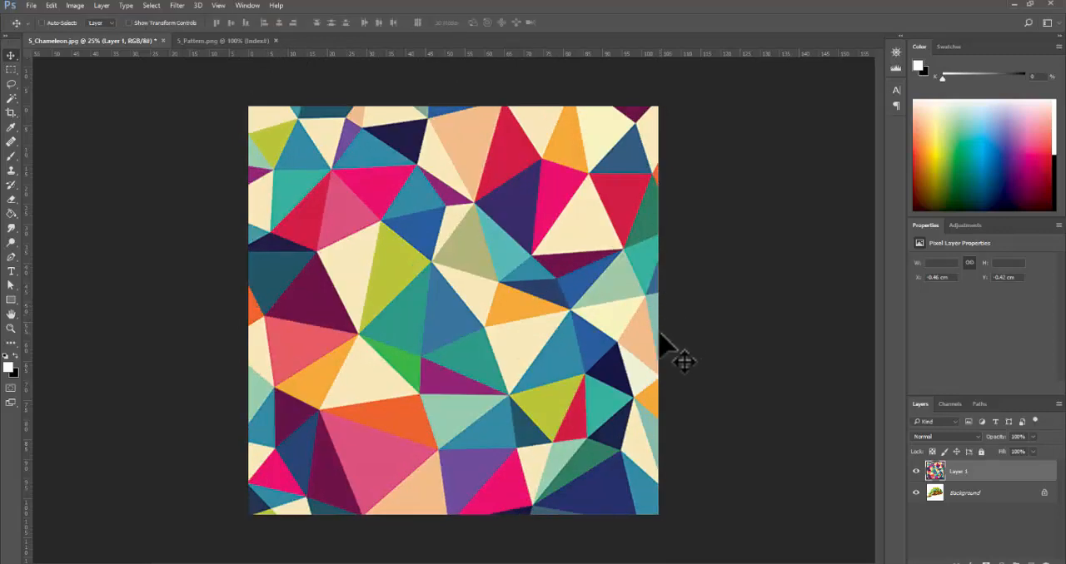
# - Check the technique list on the PDF's Tutorial 10 page again and return to the chameleon document
pyautogui.keyDown('alt'); pyautogui.click(589, 330); pyautogui.keyUp('alt')
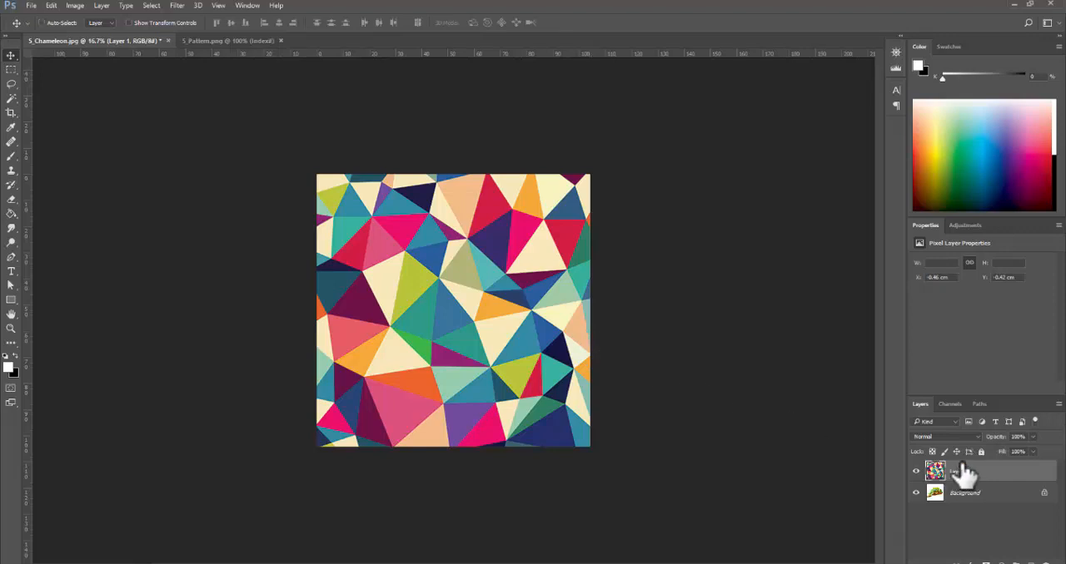
pyautogui.hotkey('alt', 'Tab')
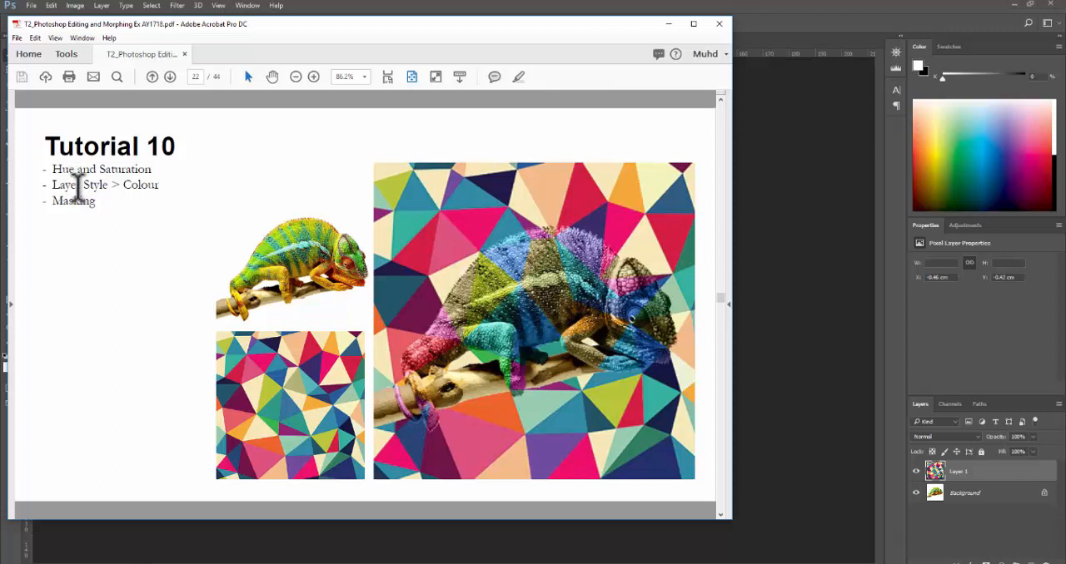
pyautogui.click(831, 27)
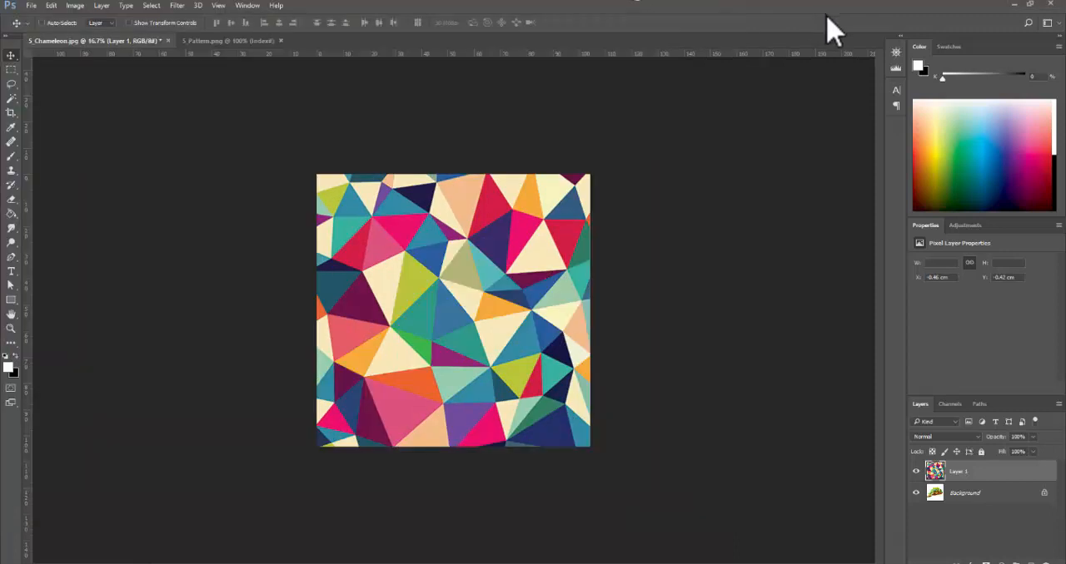
# - Try the Darken, Multiply and Screen blend modes on the pattern layer over the chameleon
pyautogui.click(975, 438)
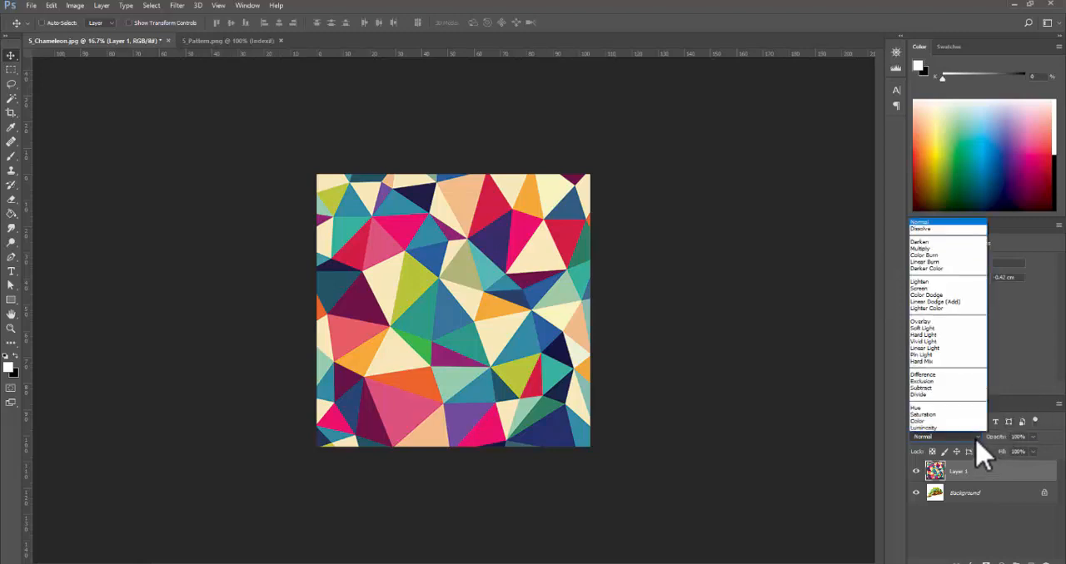
pyautogui.click(924, 241)
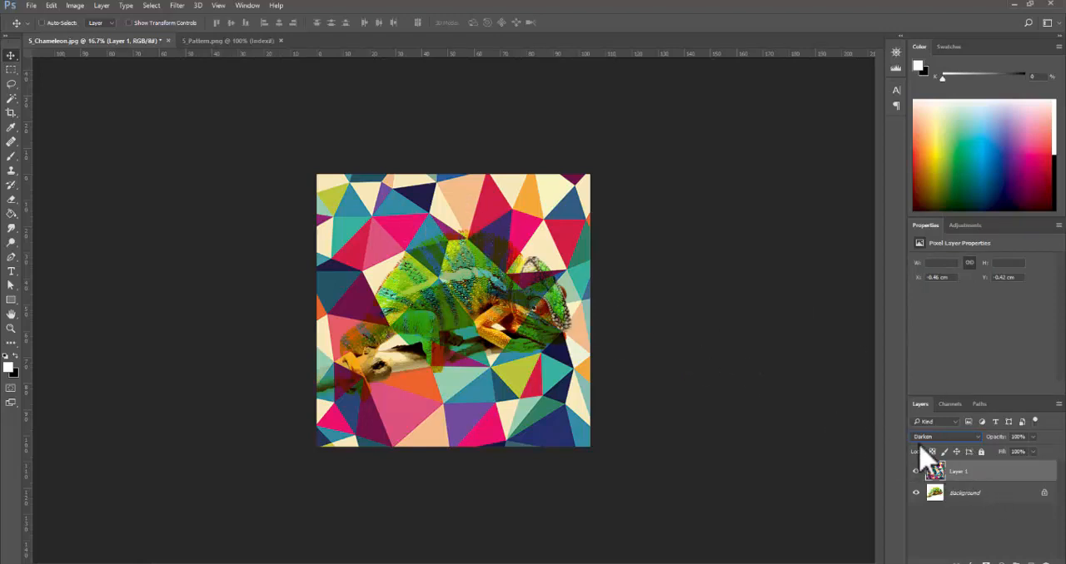
pyautogui.click(971, 439)
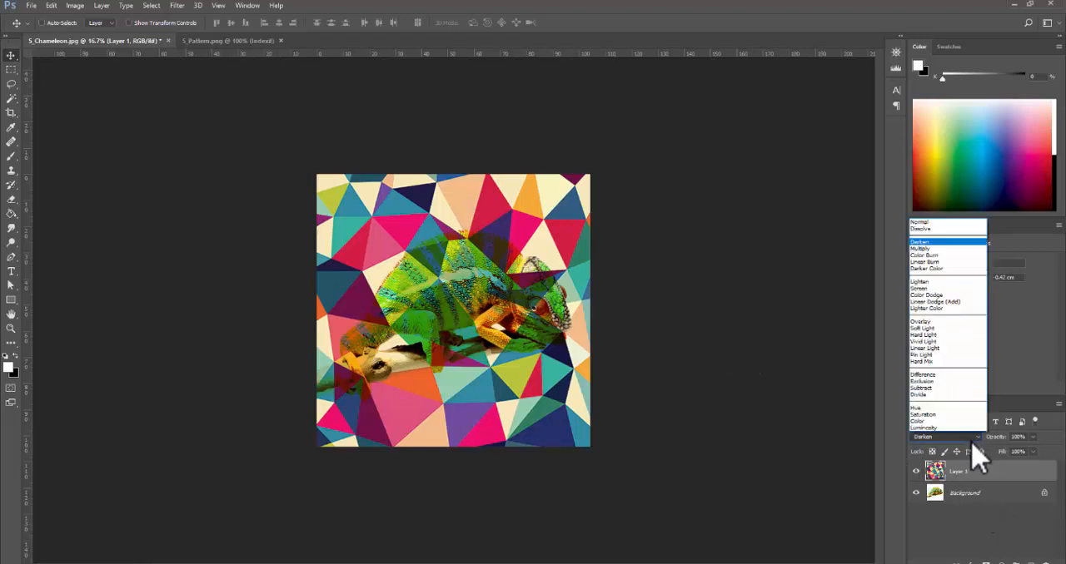
pyautogui.click(921, 248)
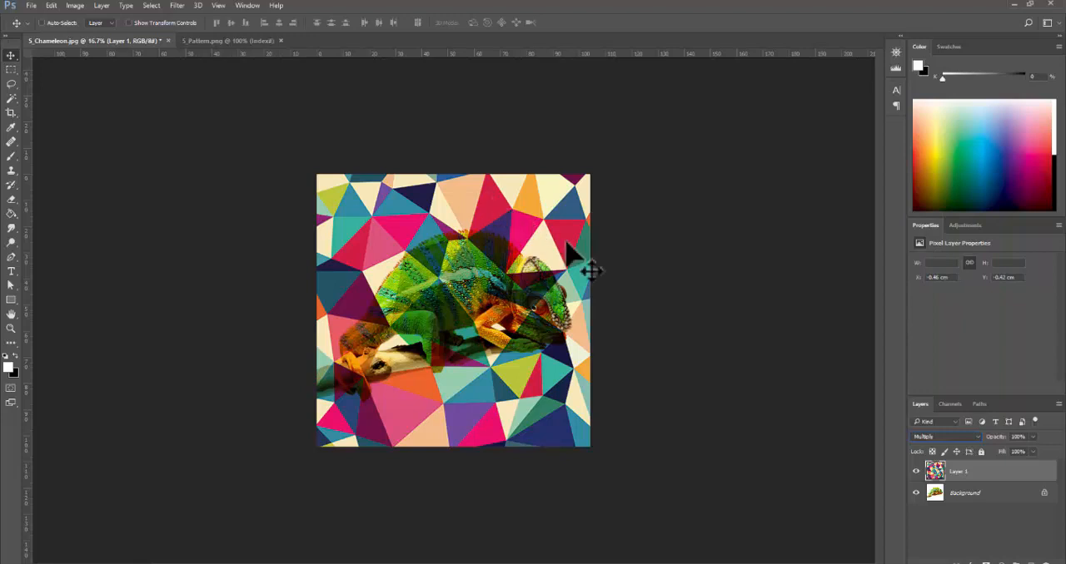
pyautogui.click(970, 439)
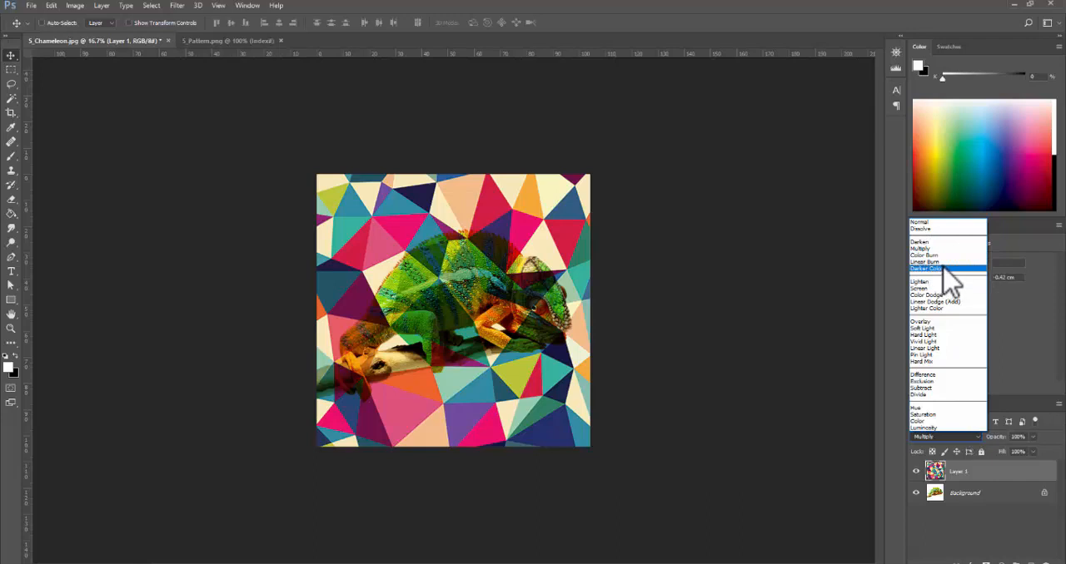
pyautogui.click(953, 289)
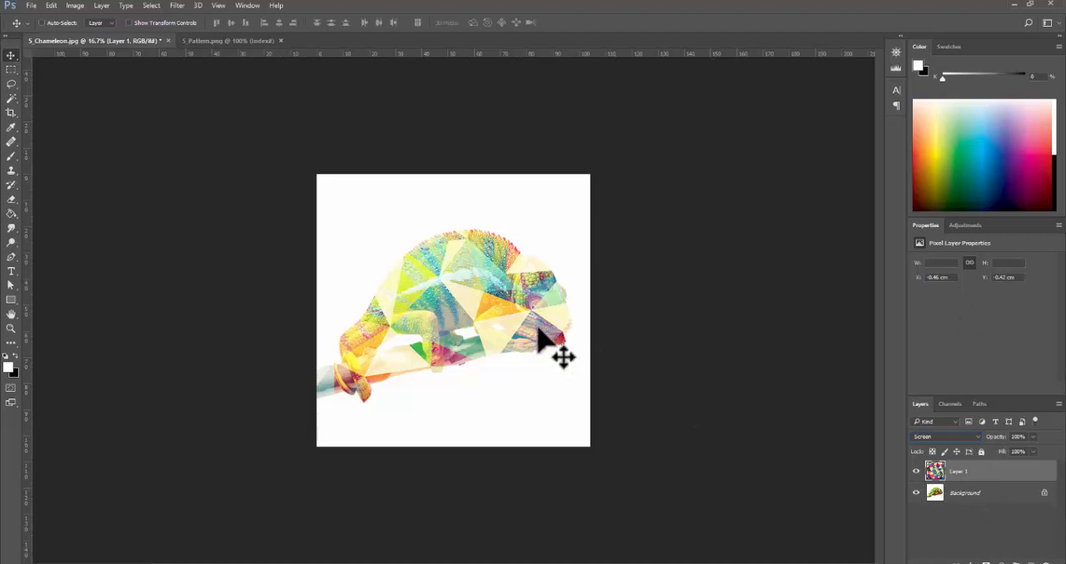
# - Try the Overlay, Soft Light and Color blend modes on the pattern layer over the chameleon
pyautogui.click(958, 436)
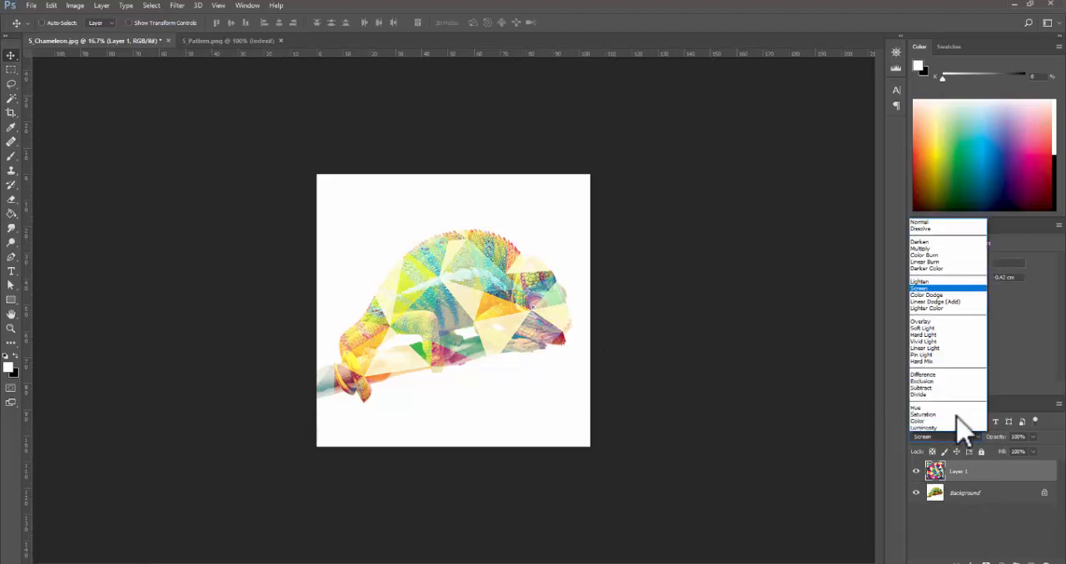
pyautogui.click(956, 322)
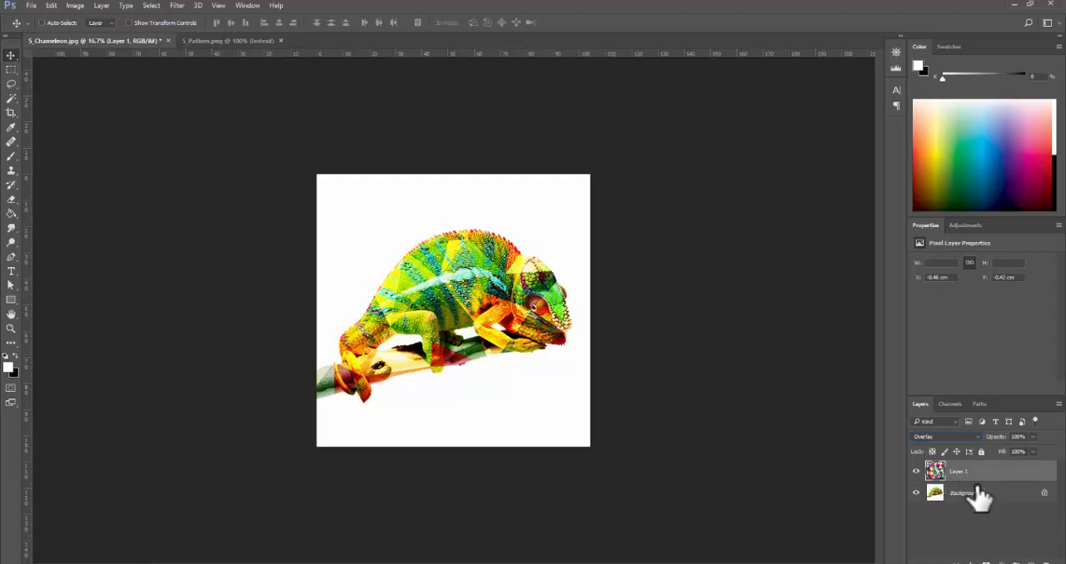
pyautogui.click(976, 436)
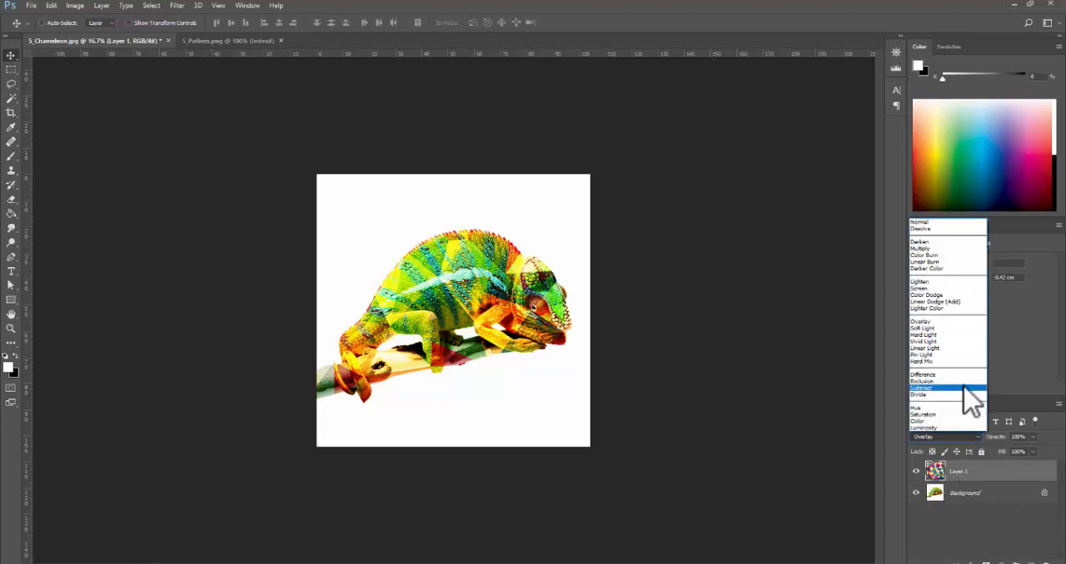
pyautogui.click(957, 328)
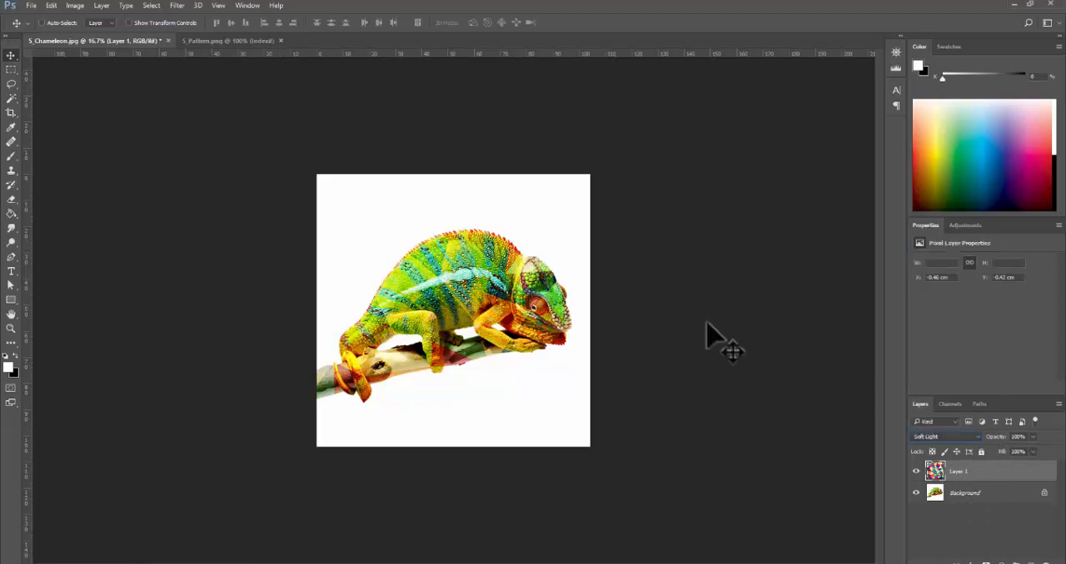
pyautogui.click(971, 439)
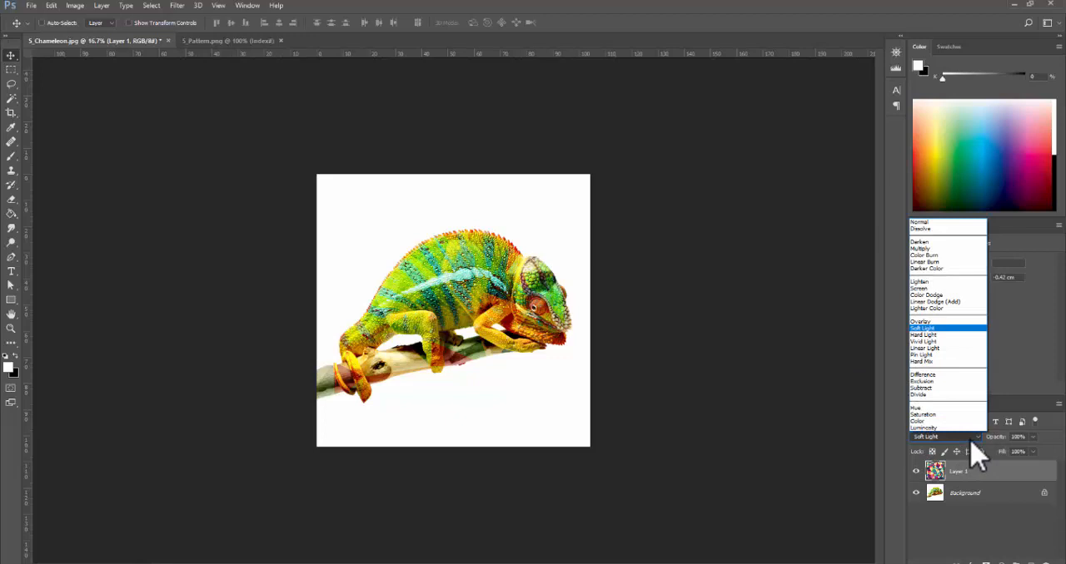
pyautogui.click(929, 422)
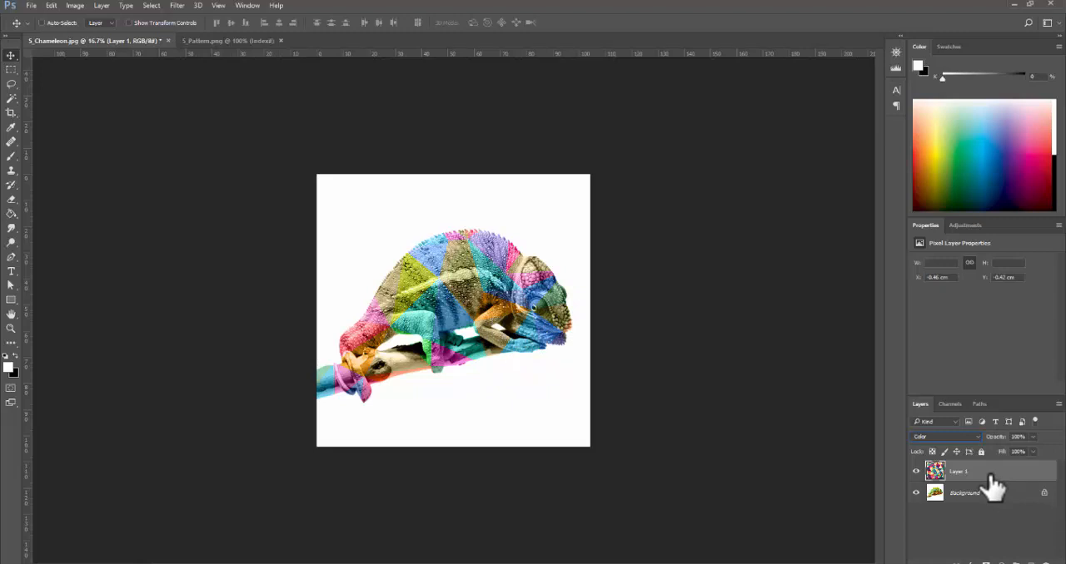
# - Compare Color Burn and Darken on the pattern layer and settle on the Multiply blend mode
pyautogui.click(974, 437)
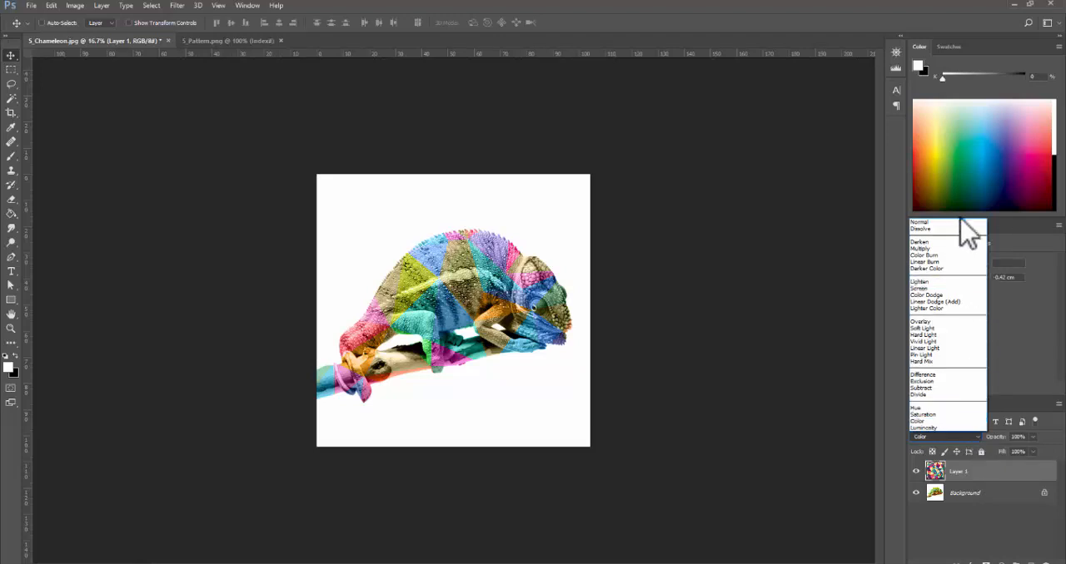
pyautogui.click(958, 256)
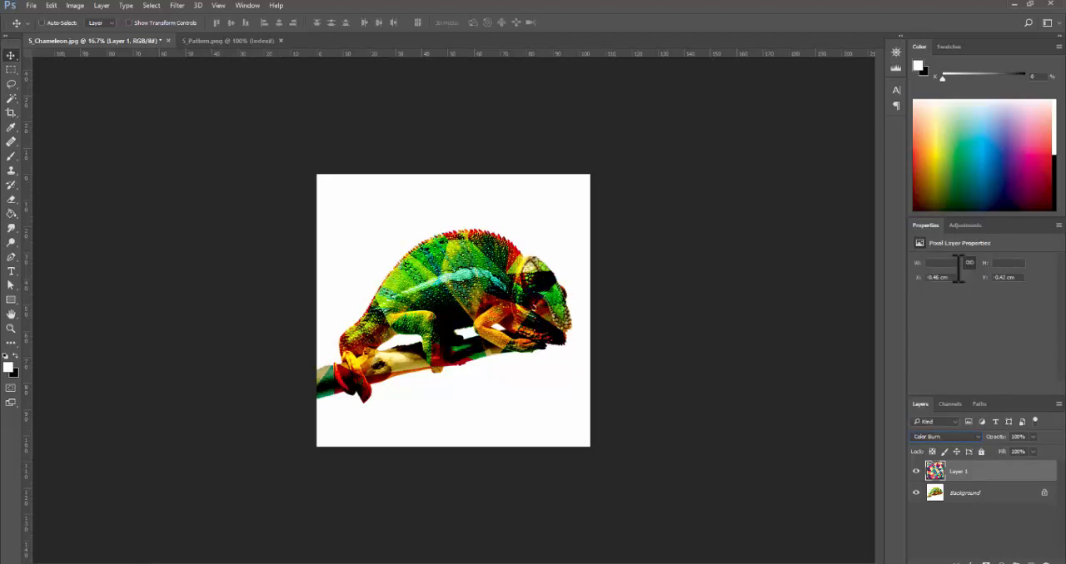
pyautogui.click(974, 437)
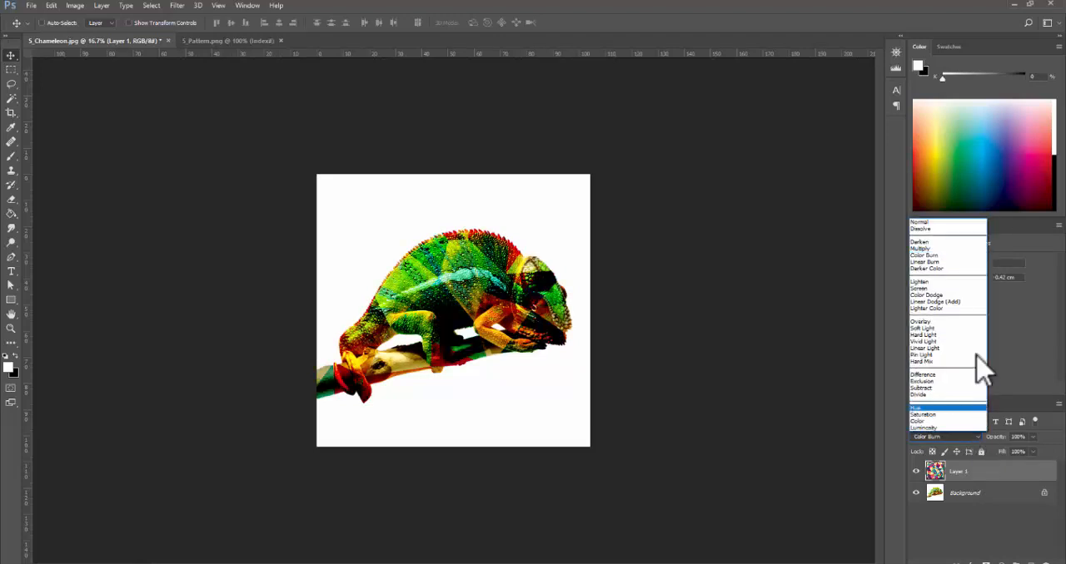
pyautogui.click(955, 250)
pyautogui.click(973, 437)
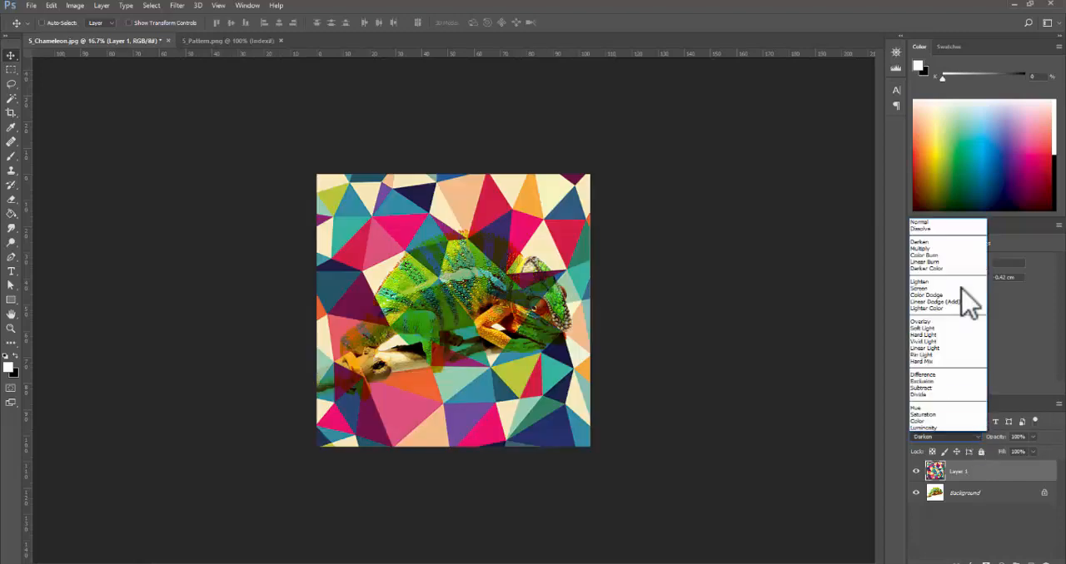
pyautogui.click(941, 248)
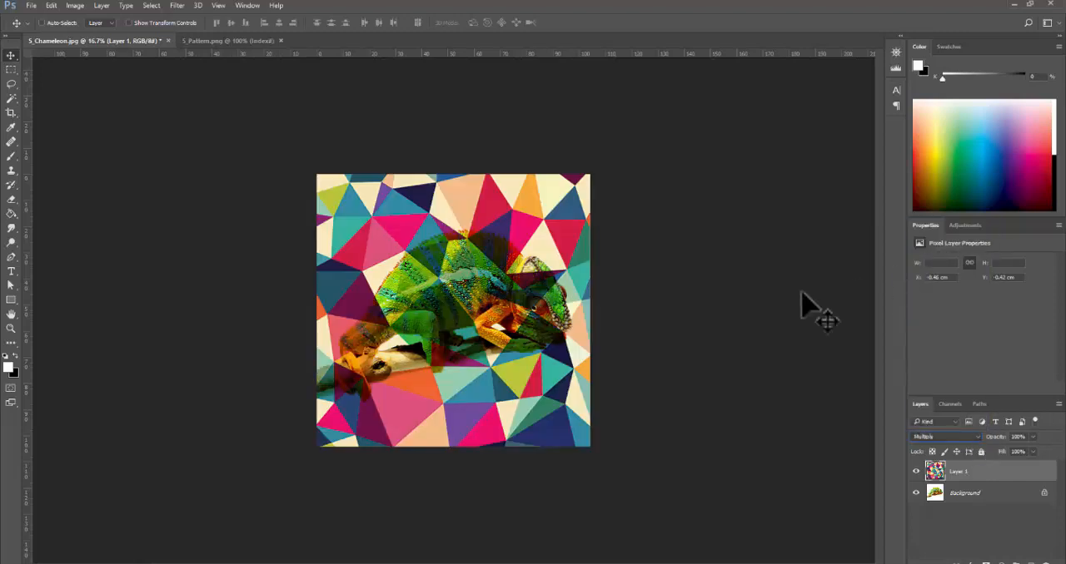
# - Hide Layer 1 and try to select the white background above the chameleon with the Magic Wand at a tolerance of 1
pyautogui.hotkey('ctrl', '+')
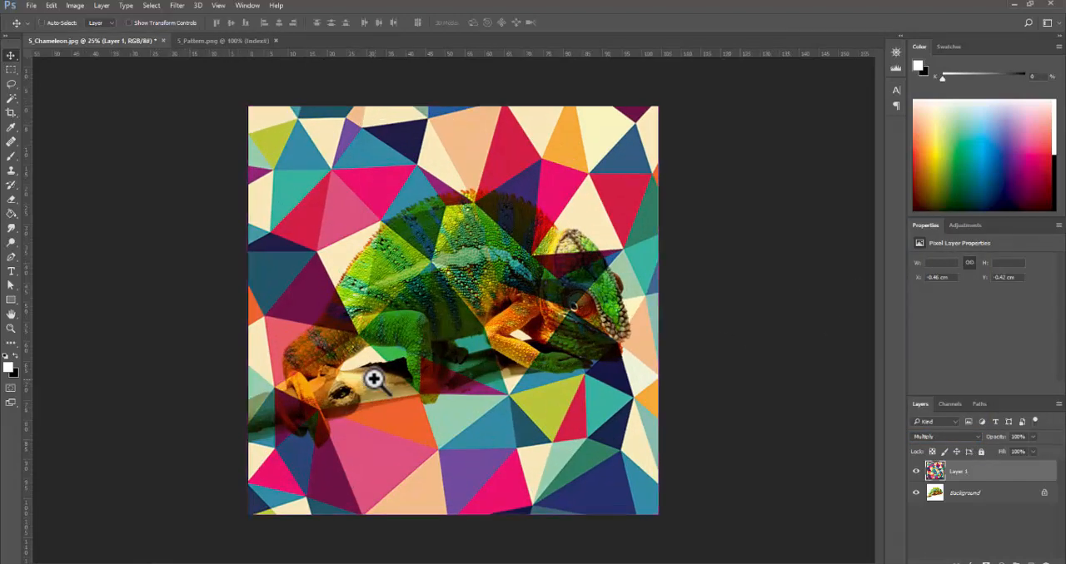
pyautogui.click(916, 472)
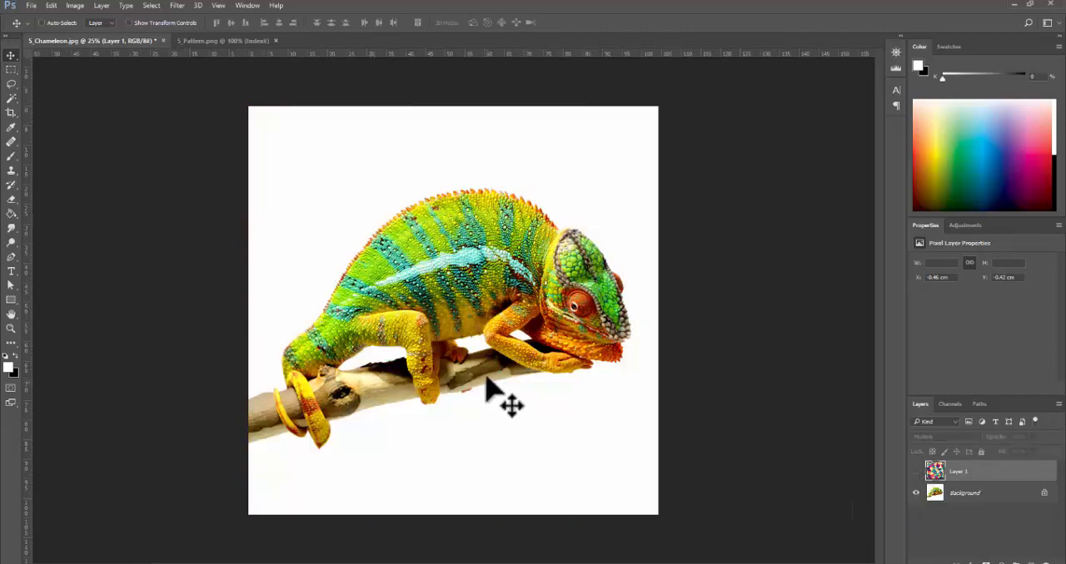
pyautogui.scroll(1, 485, 366)
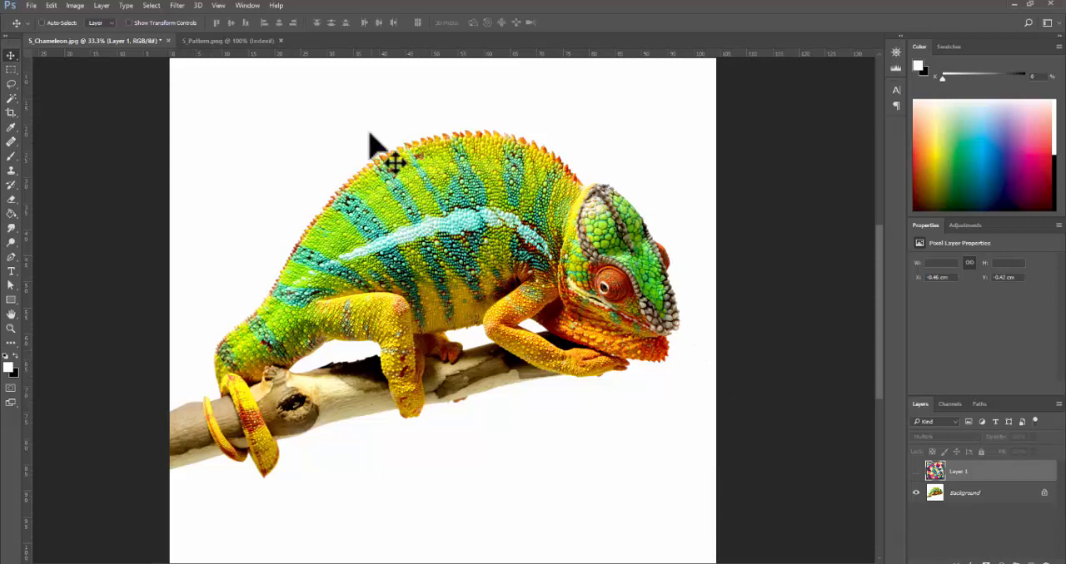
pyautogui.click(14, 100)
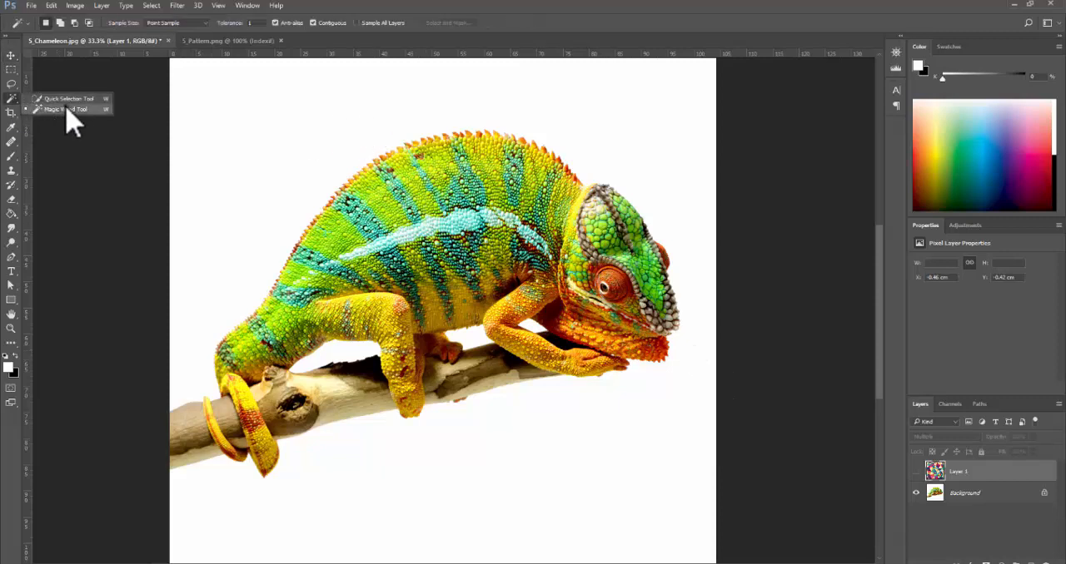
pyautogui.click(67, 109)
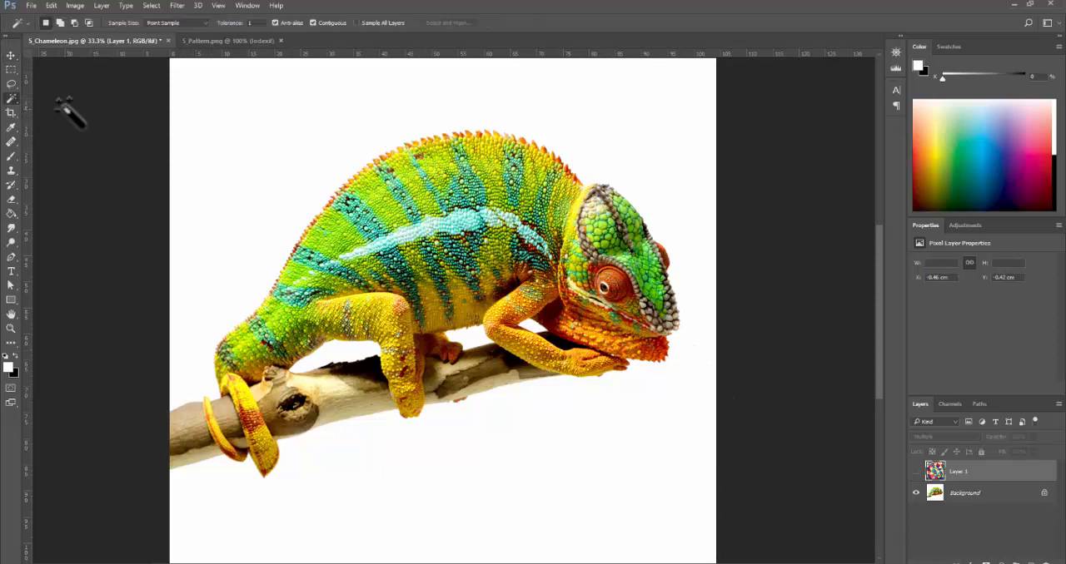
pyautogui.click(267, 147)
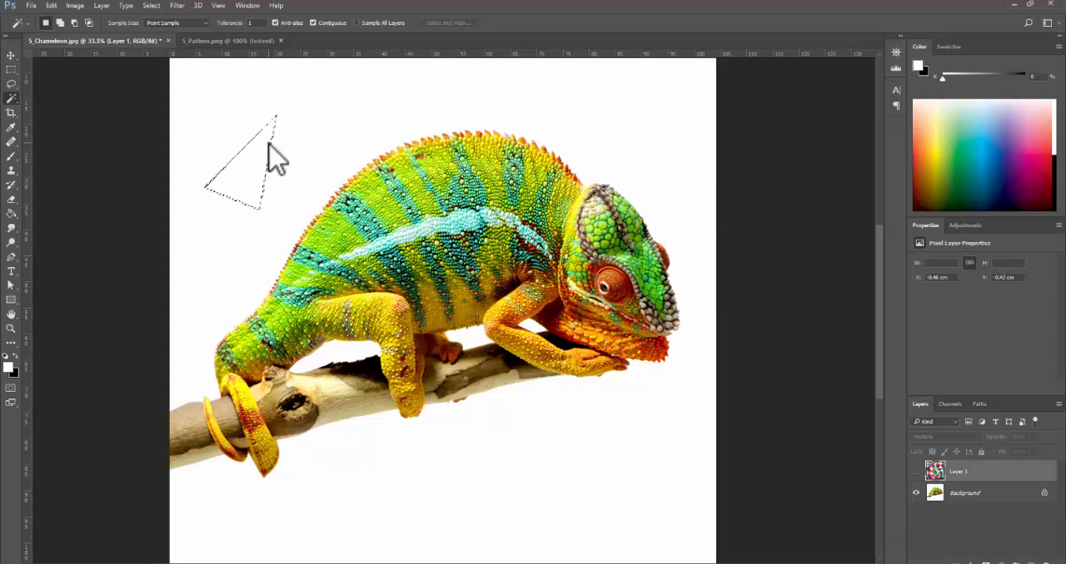
pyautogui.hotkey('ctrl', 'd')
# - Set the Magic Wand tolerance to 30 and try selecting the white background at several spots above the chameleon
pyautogui.click(208, 131)
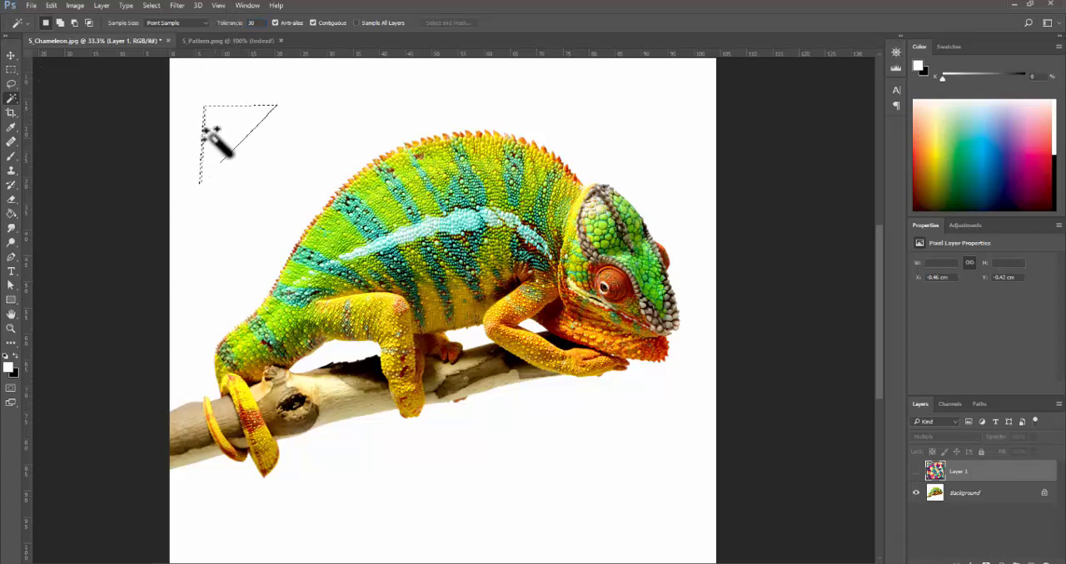
pyautogui.click(311, 117)
pyautogui.click(223, 91)
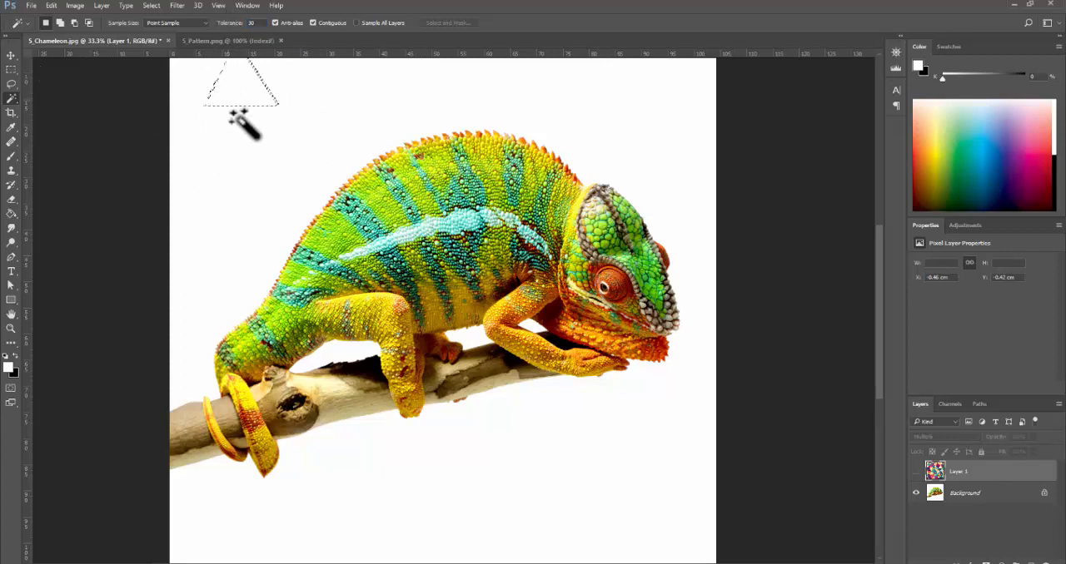
pyautogui.click(205, 23)
pyautogui.click(198, 34)
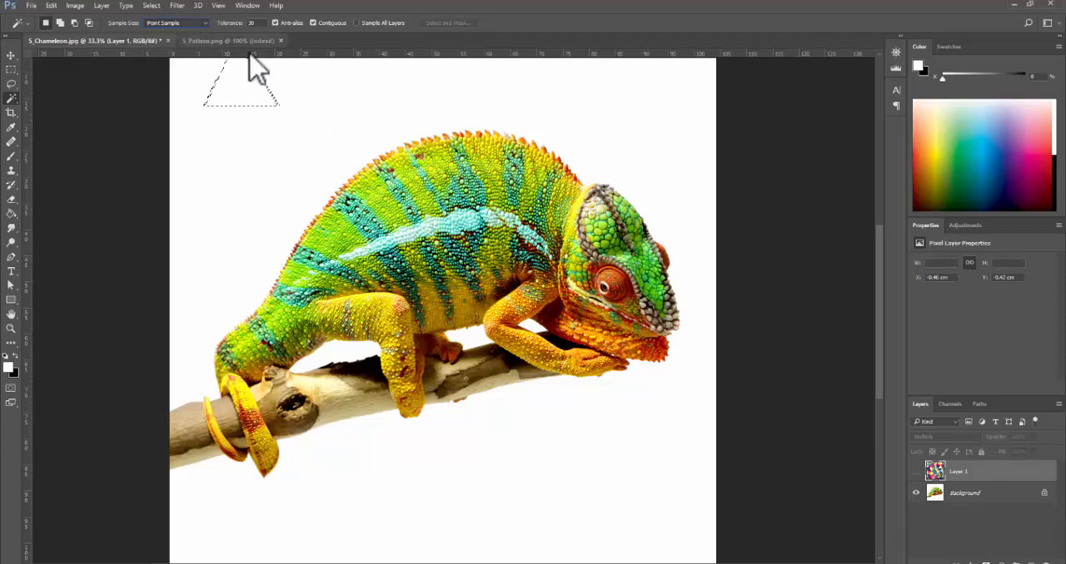
pyautogui.hotkey('ctrl', '-')
pyautogui.click(366, 133)
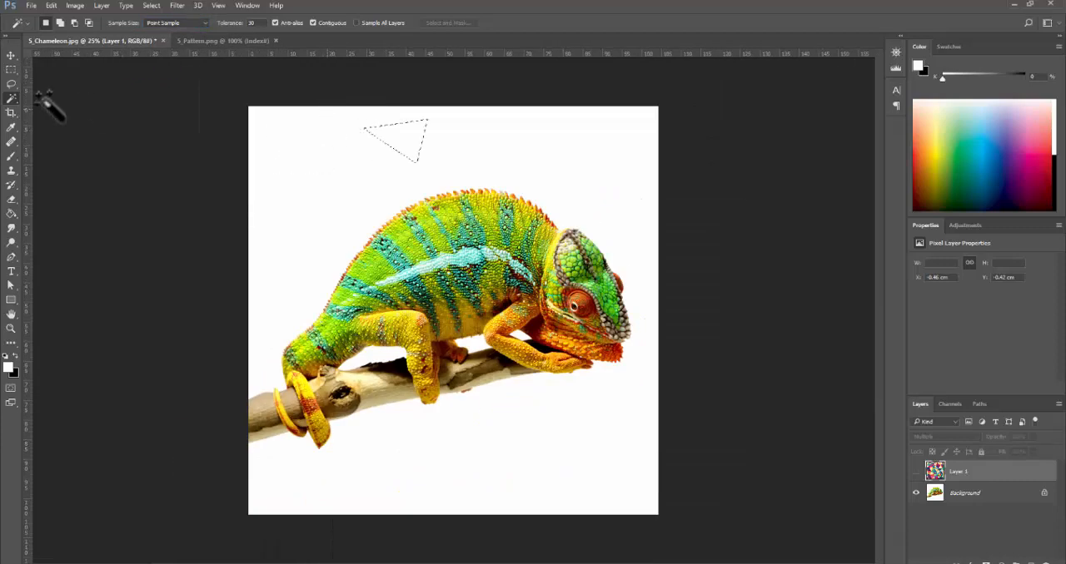
pyautogui.rightClick(12, 100)
pyautogui.click(85, 110)
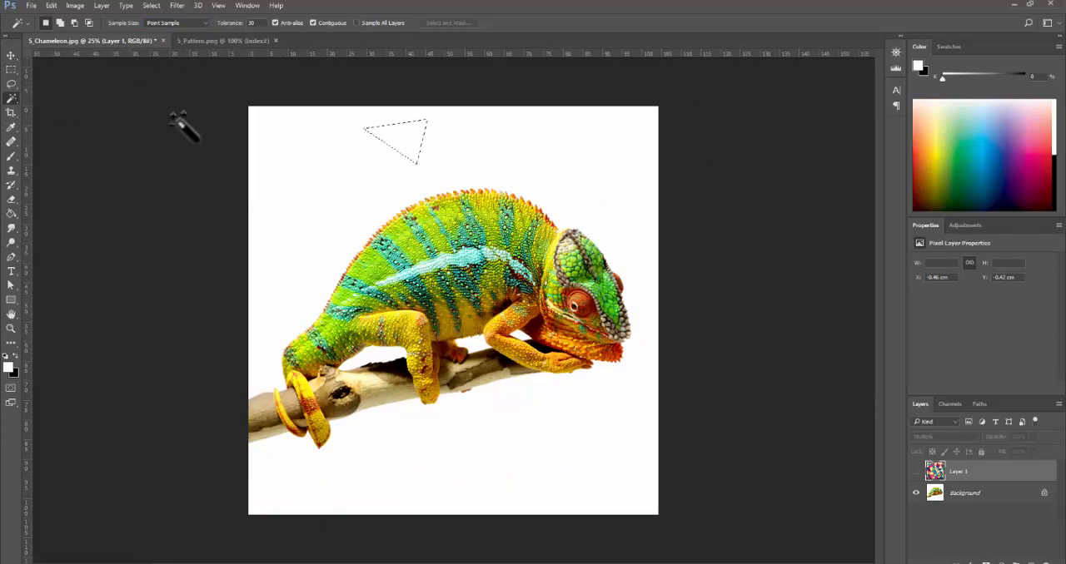
pyautogui.click(268, 132)
# - Try selecting the white background with the Quick Selection tool, and clear the selection
pyautogui.rightClick(11, 100)
pyautogui.click(59, 99)
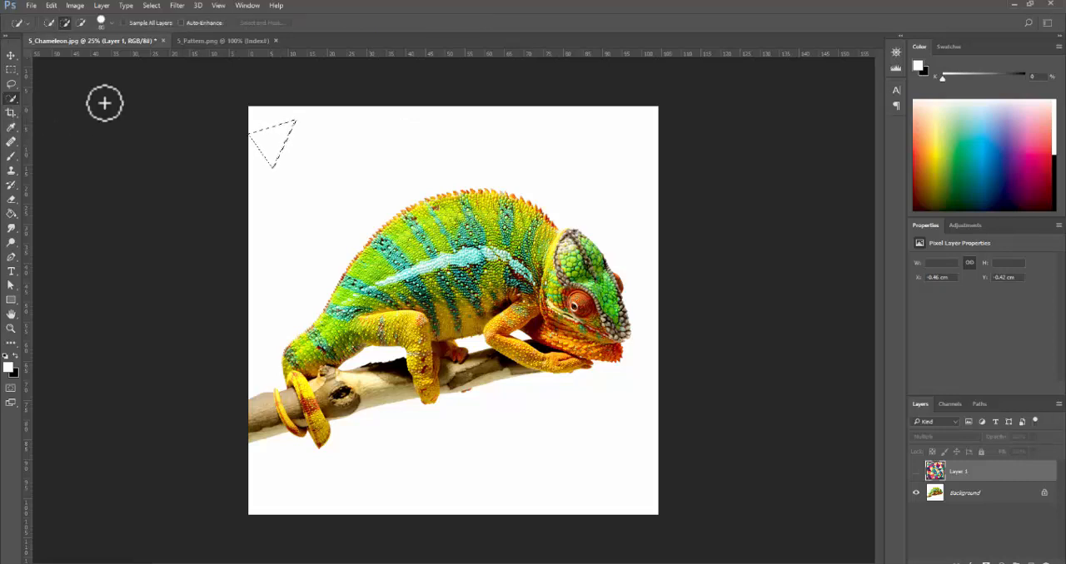
pyautogui.click(318, 121)
pyautogui.click(436, 133)
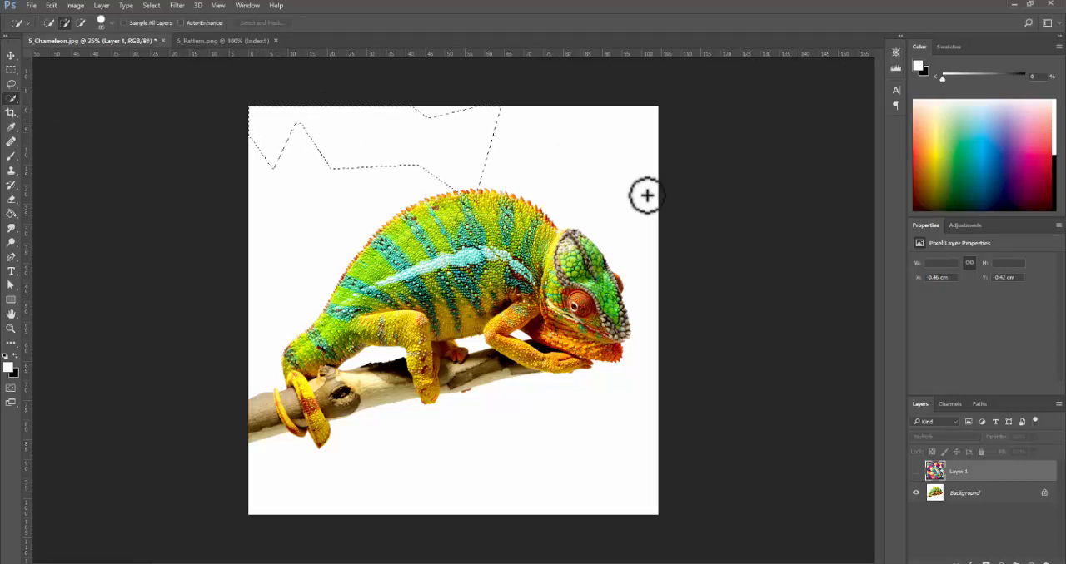
pyautogui.hotkey('ctrl', 'd')
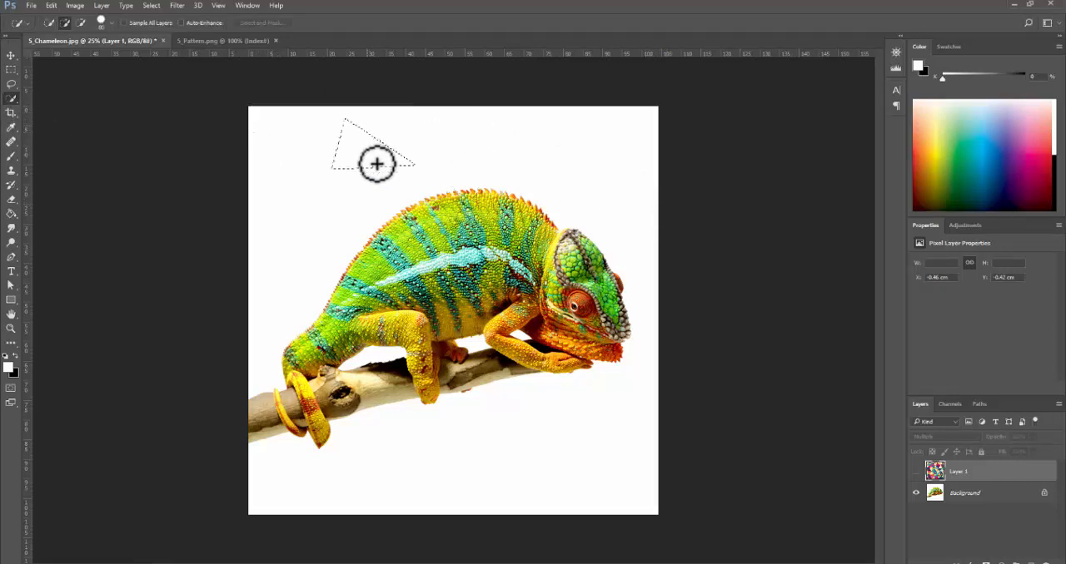
# - Add further background areas above the chameleon to the Quick Selection and make Layer 1 visible again
pyautogui.keyDown('ctrl'); pyautogui.click(275, 186); pyautogui.keyUp('ctrl')
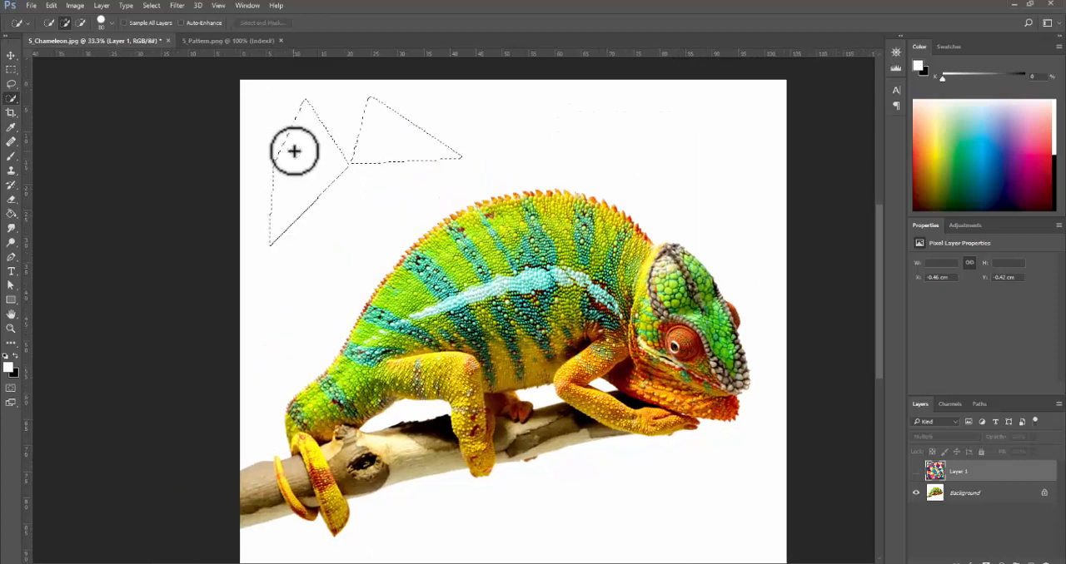
pyautogui.click(480, 125)
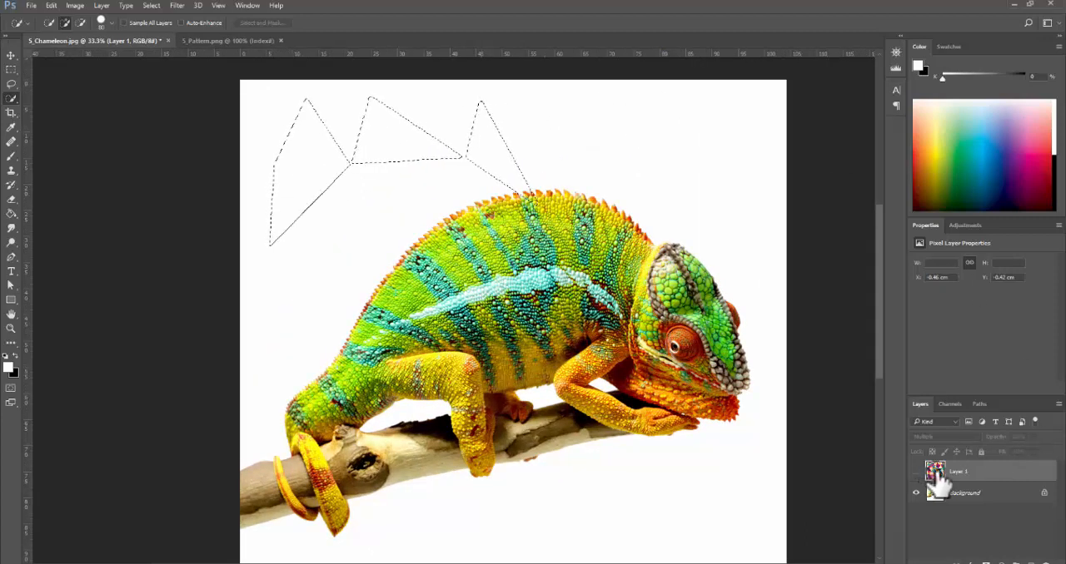
pyautogui.click(955, 423)
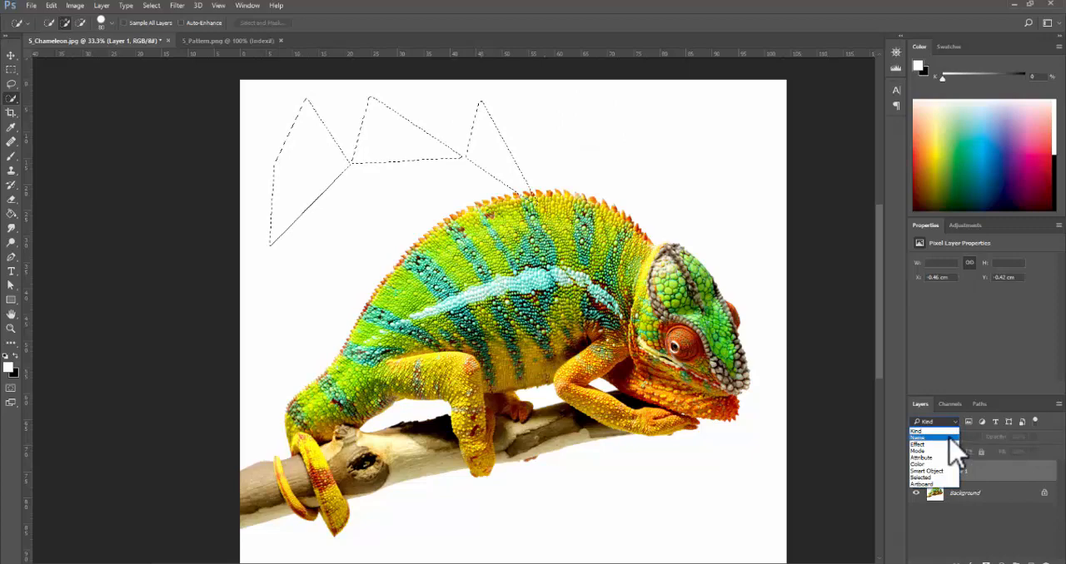
pyautogui.click(950, 432)
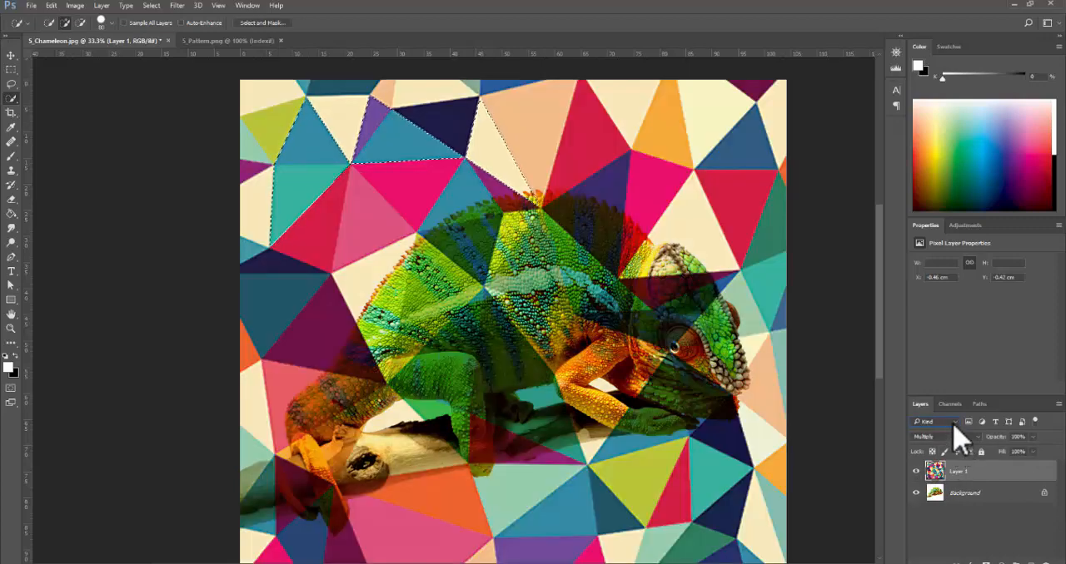
# - Hide Layer 1, clear the selection and make the Background layer active
pyautogui.click(954, 424)
pyautogui.click(952, 430)
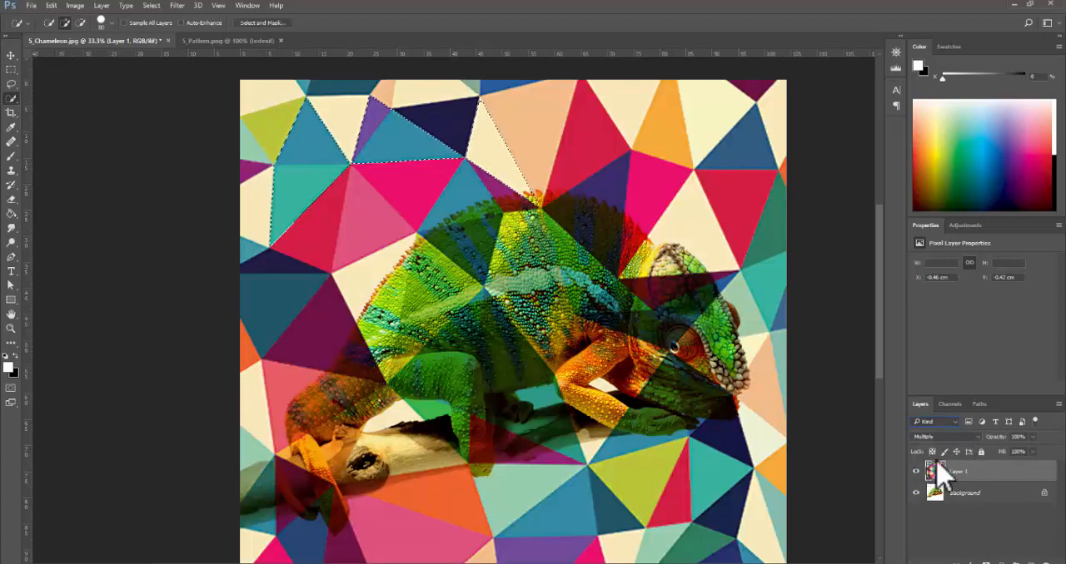
pyautogui.click(917, 471)
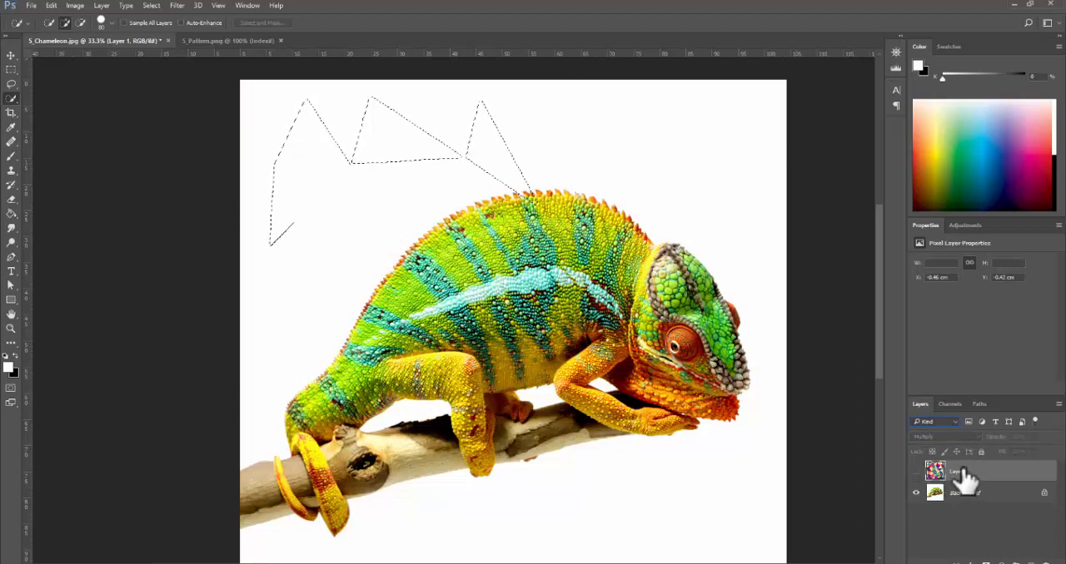
pyautogui.moveTo(966, 479); pyautogui.dragTo(936, 472)
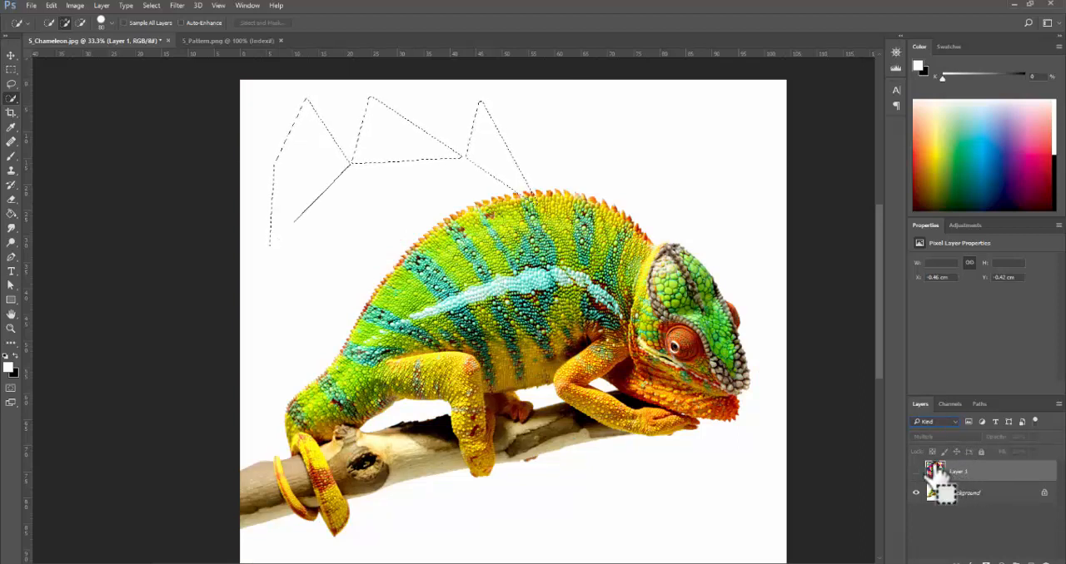
pyautogui.hotkey('ctrl', 'd')
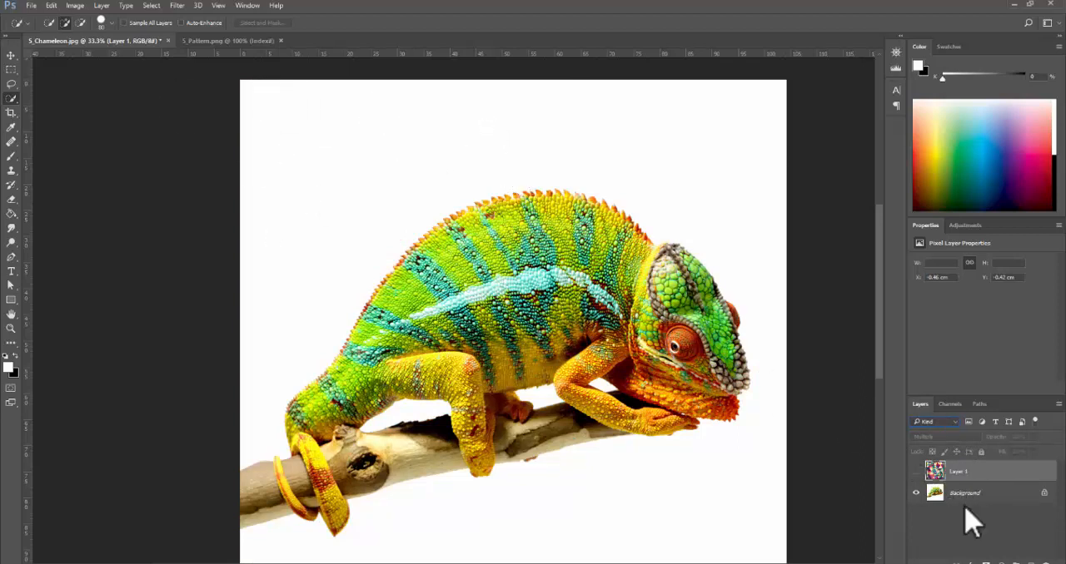
pyautogui.click(916, 471)
pyautogui.click(916, 471)
pyautogui.click(995, 499)
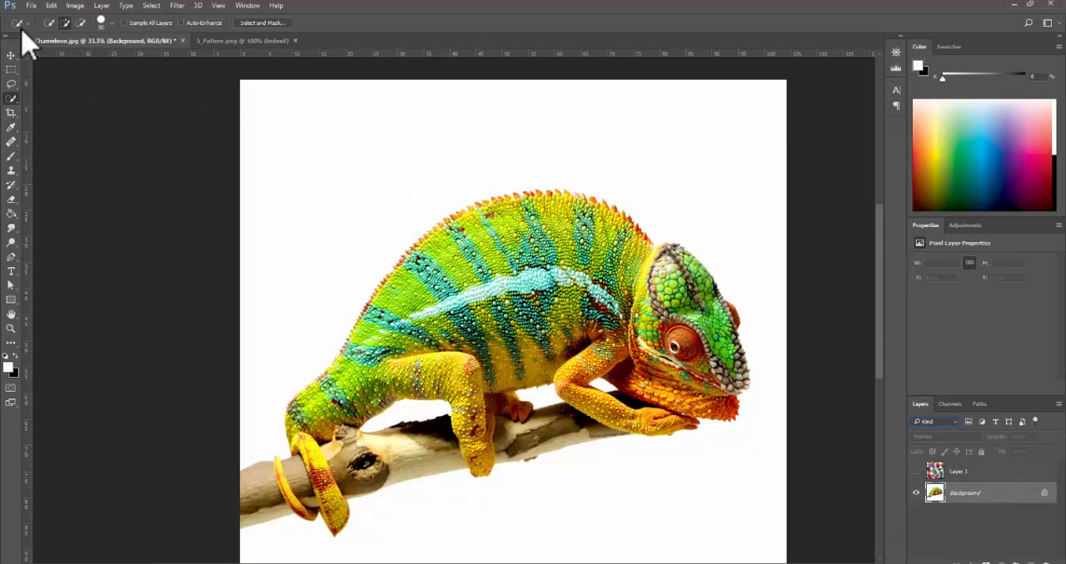
# - Switch to the Magic Wand and select the white background around the chameleon at a tolerance of 30
pyautogui.rightClick(14, 100)
pyautogui.click(63, 109)
pyautogui.click(336, 147)
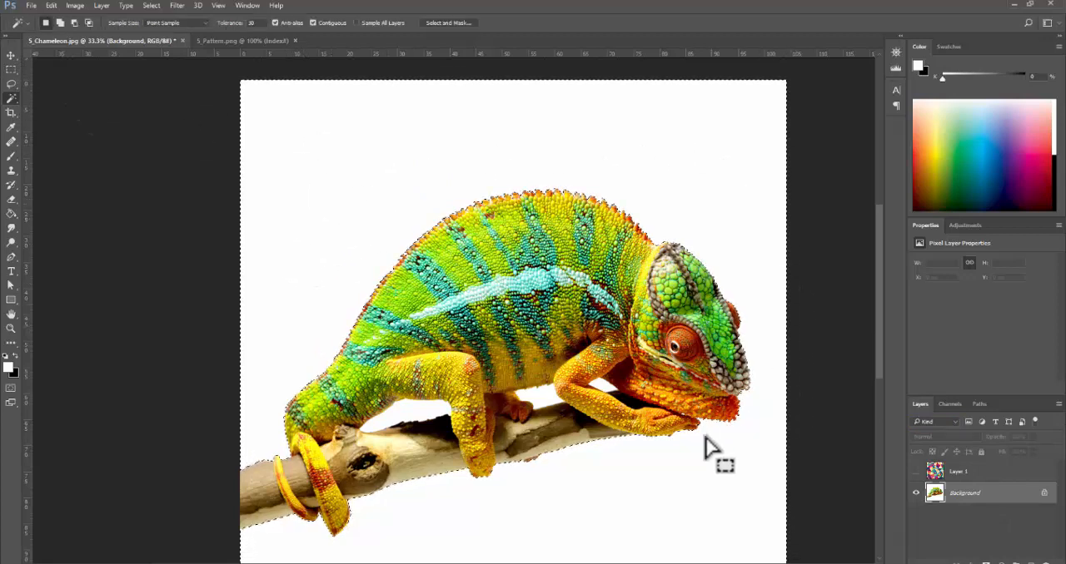
# - Examine the selection edge closely along the branch, the head and the back spikes, and clear the selection
pyautogui.scroll(-3, 709, 441)
pyautogui.click(531, 381)
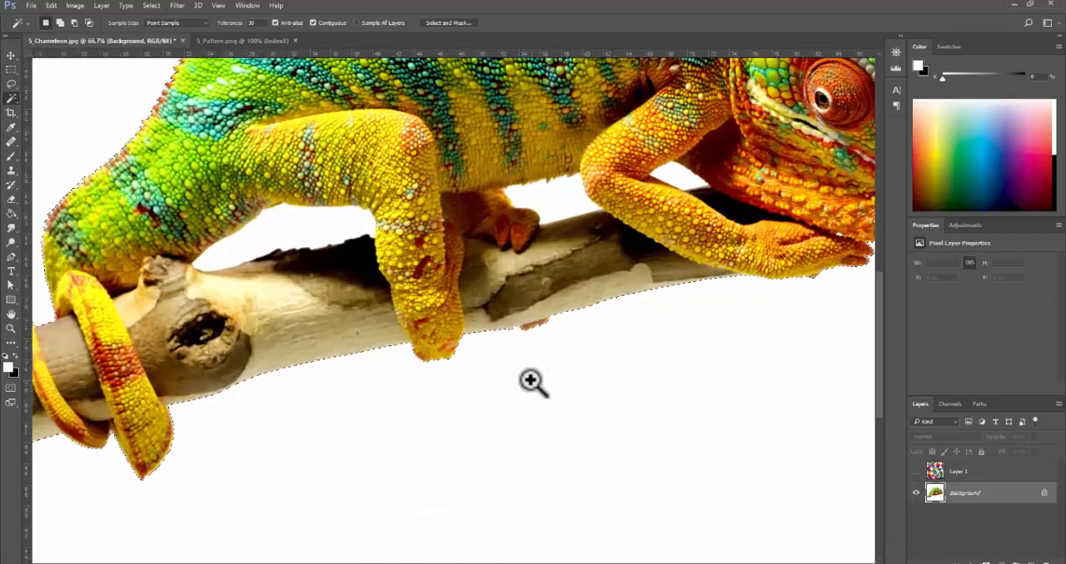
pyautogui.moveTo(240, 424); pyautogui.dragTo(357, 381)
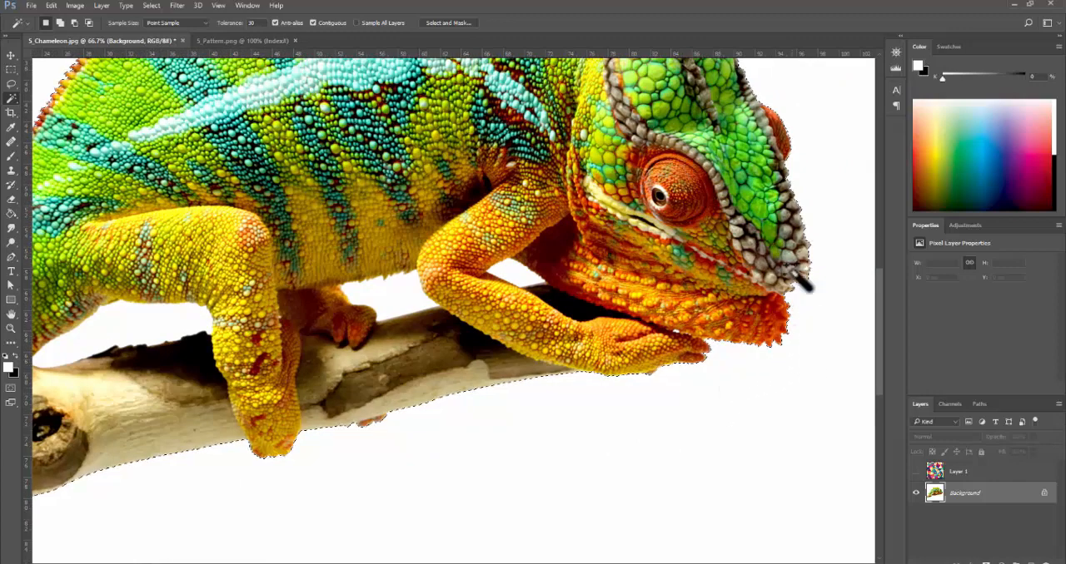
pyautogui.moveTo(788, 202); pyautogui.dragTo(789, 466)
pyautogui.moveTo(742, 227); pyautogui.dragTo(737, 326)
pyautogui.moveTo(371, 299); pyautogui.dragTo(432, 333)
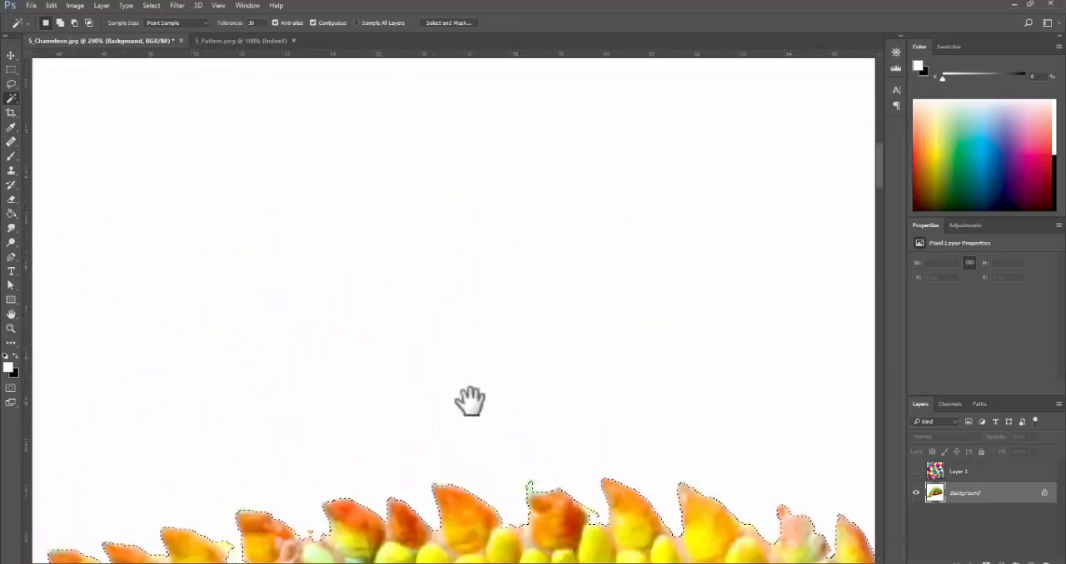
pyautogui.keyDown('alt'); pyautogui.click(444, 500); pyautogui.keyUp('alt')
pyautogui.keyDown('alt'); pyautogui.click(445, 499); pyautogui.keyUp('alt')
pyautogui.keyDown('alt'); pyautogui.click(444, 500); pyautogui.keyUp('alt')
pyautogui.moveTo(389, 512); pyautogui.dragTo(412, 300)
pyautogui.moveTo(355, 318); pyautogui.dragTo(418, 422)
pyautogui.hotkey('ctrl', 'd')
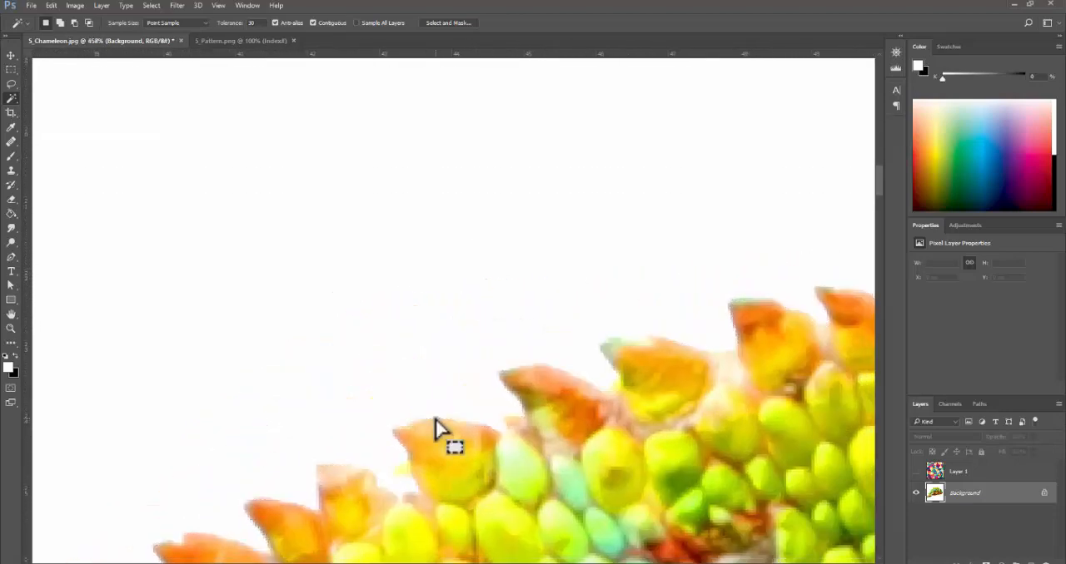
# - Set the Magic Wand tolerance to 20 and reselect the white background around the chameleon
pyautogui.click(230, 21)
pyautogui.moveTo(228, 25); pyautogui.dragTo(242, 25)
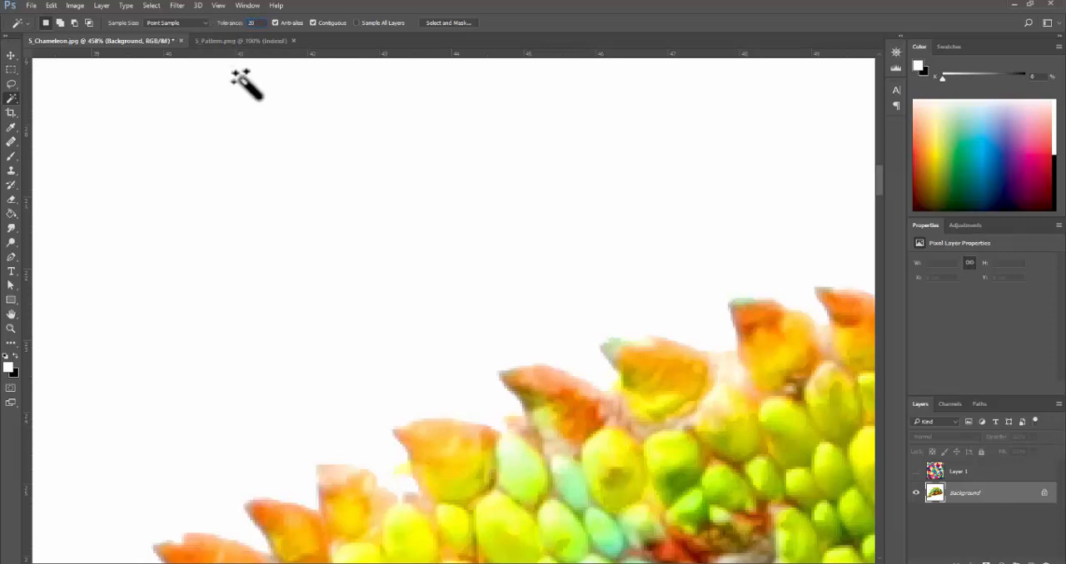
pyautogui.keyDown('ctrl'); pyautogui.keyDown('alt'); pyautogui.click(592, 380); pyautogui.keyUp('alt'); pyautogui.keyUp('ctrl')
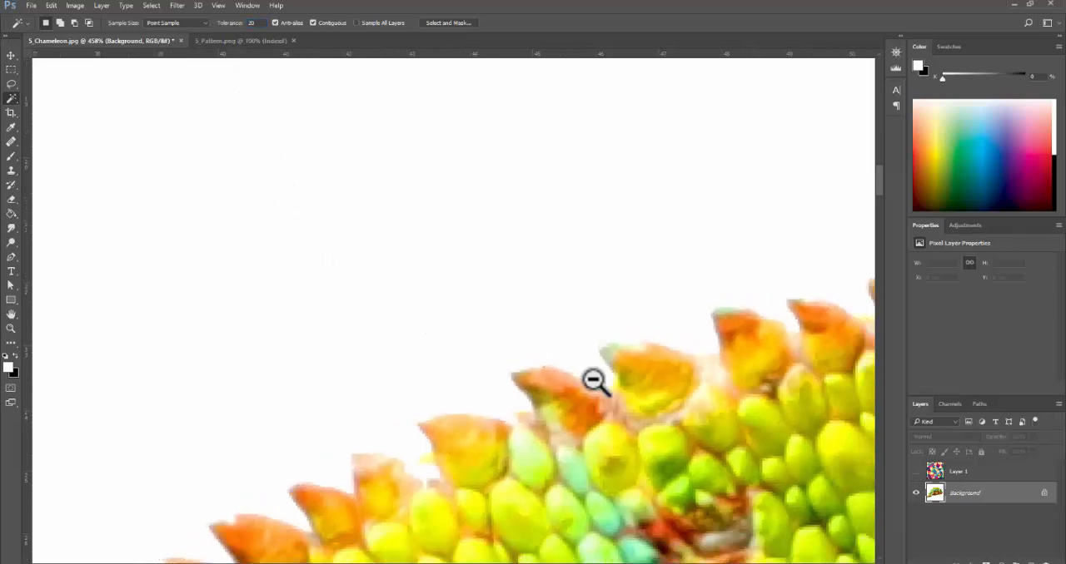
pyautogui.keyDown('alt'); pyautogui.click(594, 380); pyautogui.keyUp('alt')
pyautogui.keyDown('alt'); pyautogui.click(593, 381); pyautogui.keyUp('alt')
pyautogui.keyDown('alt'); pyautogui.click(593, 380); pyautogui.keyUp('alt')
pyautogui.moveTo(628, 430); pyautogui.dragTo(467, 204)
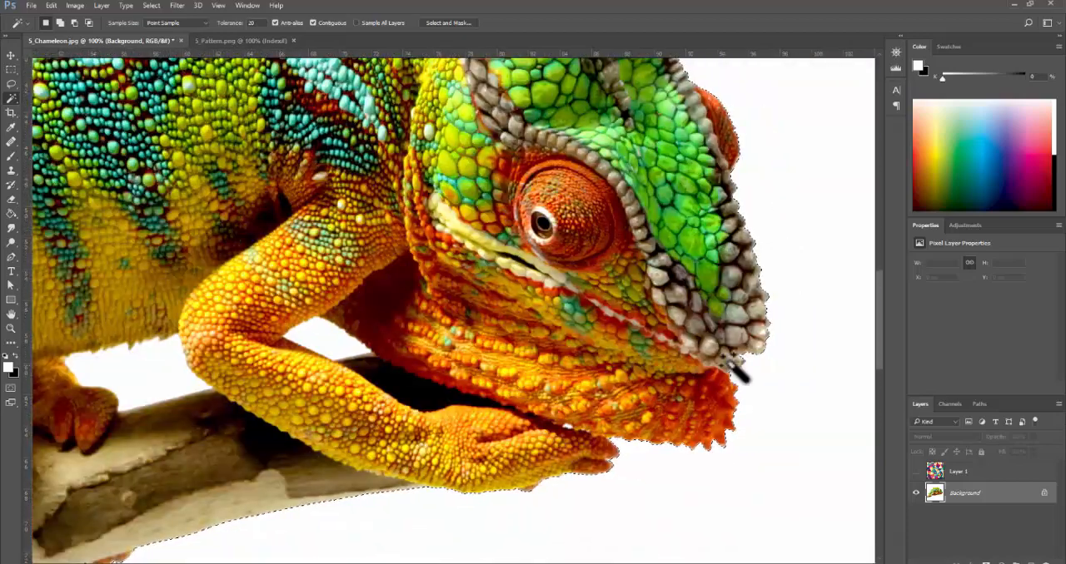
# - Add the small white gaps under the chin and between the front leg and the throat to the selection
pyautogui.moveTo(607, 441); pyautogui.dragTo(647, 315)
pyautogui.keyDown('ctrl'); pyautogui.click(612, 323); pyautogui.keyUp('ctrl')
pyautogui.keyDown('ctrl'); pyautogui.click(611, 323); pyautogui.keyUp('ctrl')
pyautogui.keyDown('ctrl'); pyautogui.click(611, 323); pyautogui.keyUp('ctrl')
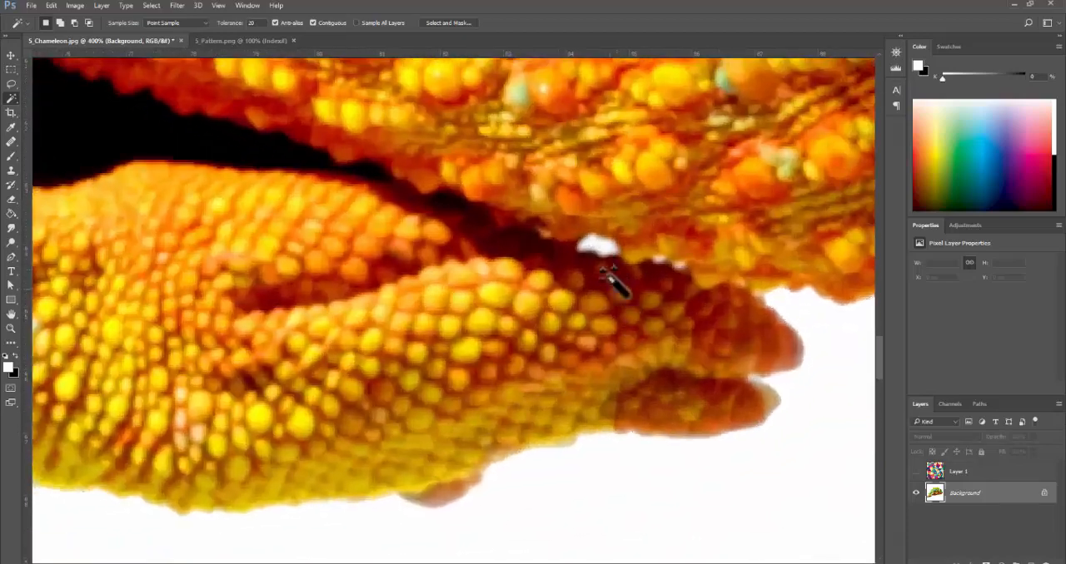
pyautogui.keyDown('shift'); pyautogui.click(597, 244); pyautogui.keyUp('shift')
pyautogui.moveTo(470, 250); pyautogui.dragTo(583, 287)
pyautogui.moveTo(312, 145); pyautogui.dragTo(638, 376)
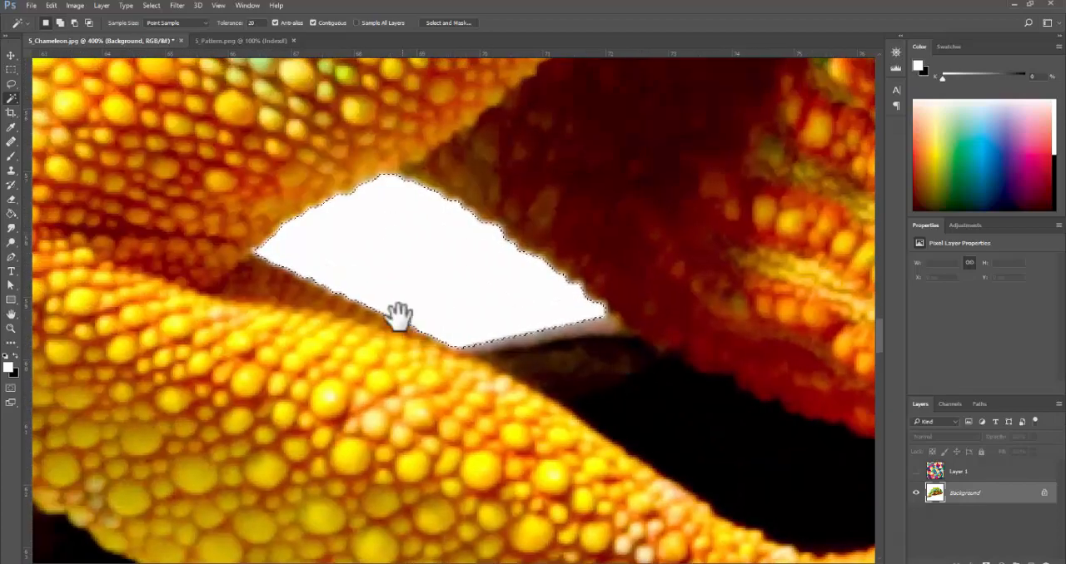
# - Add the white gaps under the belly and between the hind leg and the branch to the selection
pyautogui.keyDown('alt'); pyautogui.click(393, 326); pyautogui.keyUp('alt')
pyautogui.keyDown('alt'); pyautogui.click(391, 326); pyautogui.keyUp('alt')
pyautogui.keyDown('alt'); pyautogui.click(255, 327); pyautogui.keyUp('alt')
pyautogui.moveTo(223, 324); pyautogui.dragTo(514, 286)
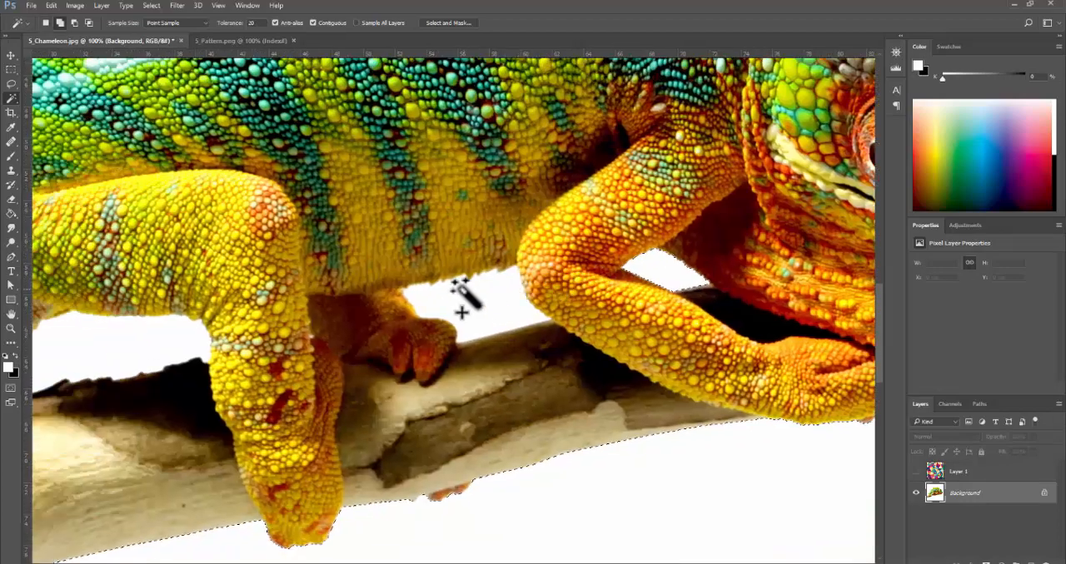
pyautogui.moveTo(207, 312); pyautogui.dragTo(452, 281)
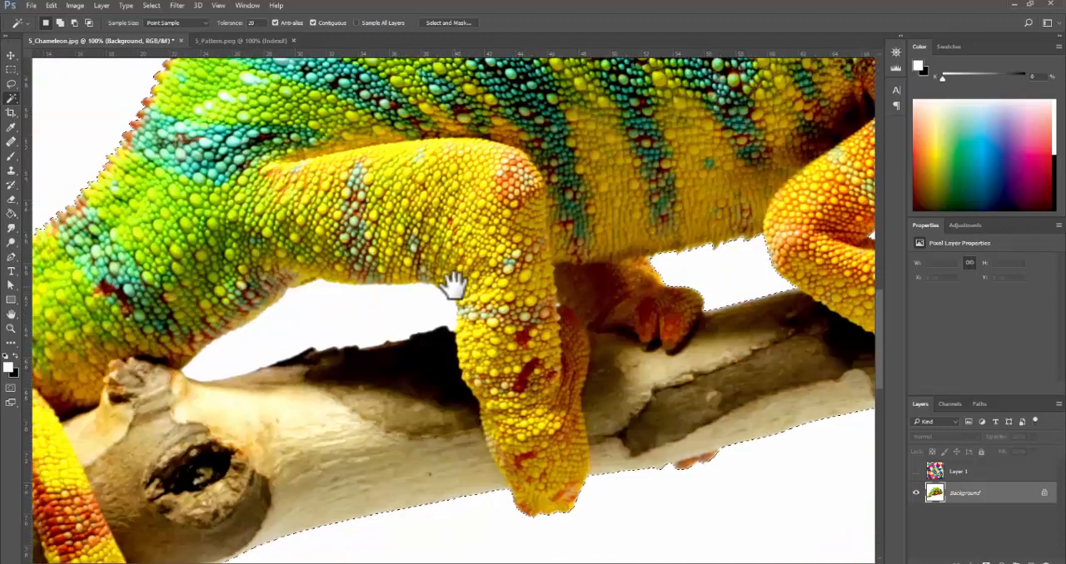
pyautogui.keyDown('alt'); pyautogui.click(566, 342); pyautogui.keyUp('alt')
pyautogui.keyDown('alt'); pyautogui.click(566, 341); pyautogui.keyUp('alt')
pyautogui.keyDown('alt'); pyautogui.click(566, 342); pyautogui.keyUp('alt')
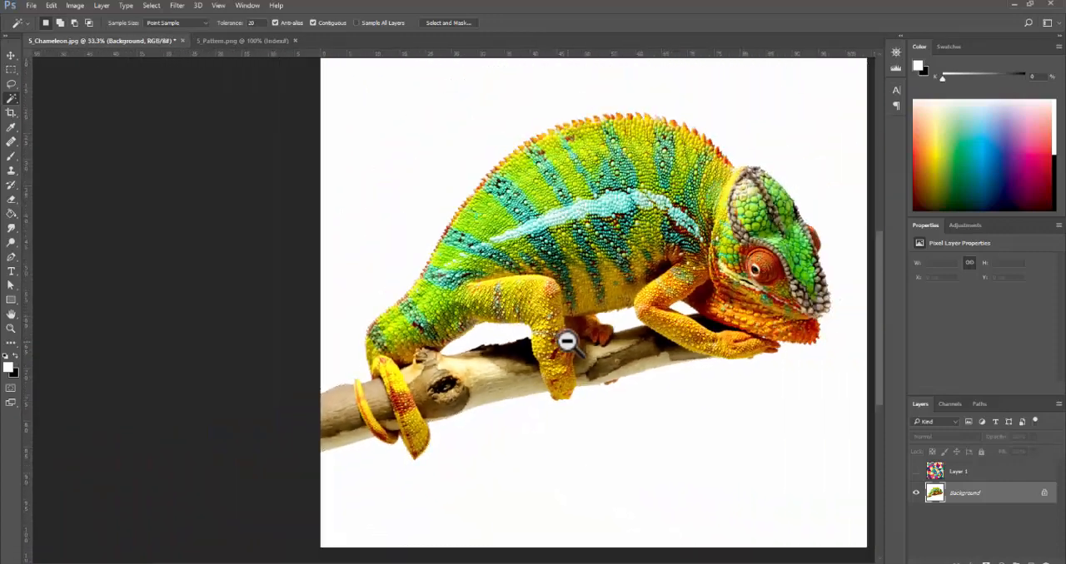
pyautogui.keyDown('alt'); pyautogui.click(566, 341); pyautogui.keyUp('alt')
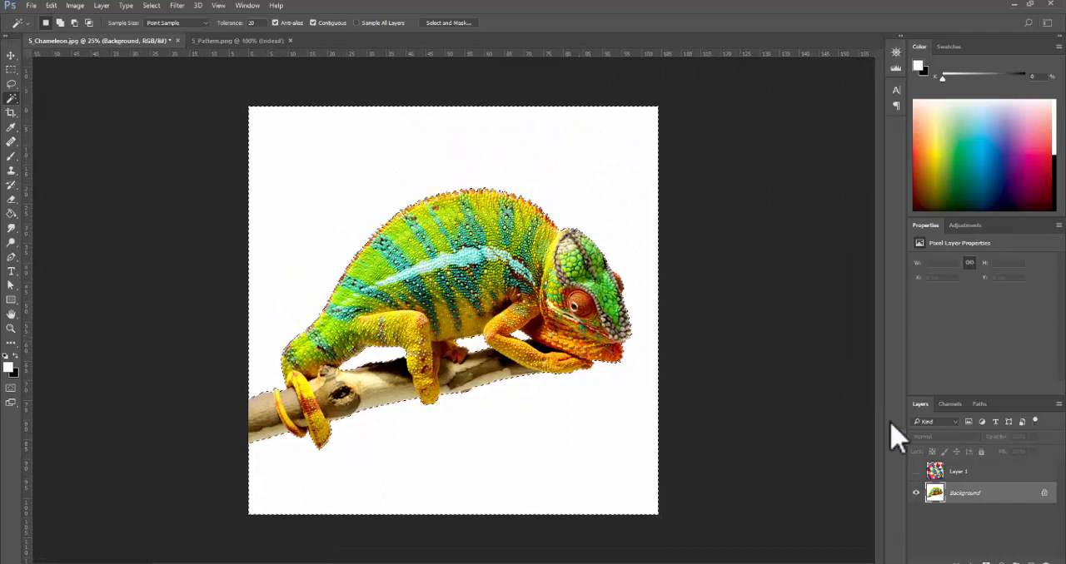
# - Copy the selected white background to a new layer and compare it with the Background by toggling both layers' visibility
pyautogui.hotkey('ctrl', 'j')
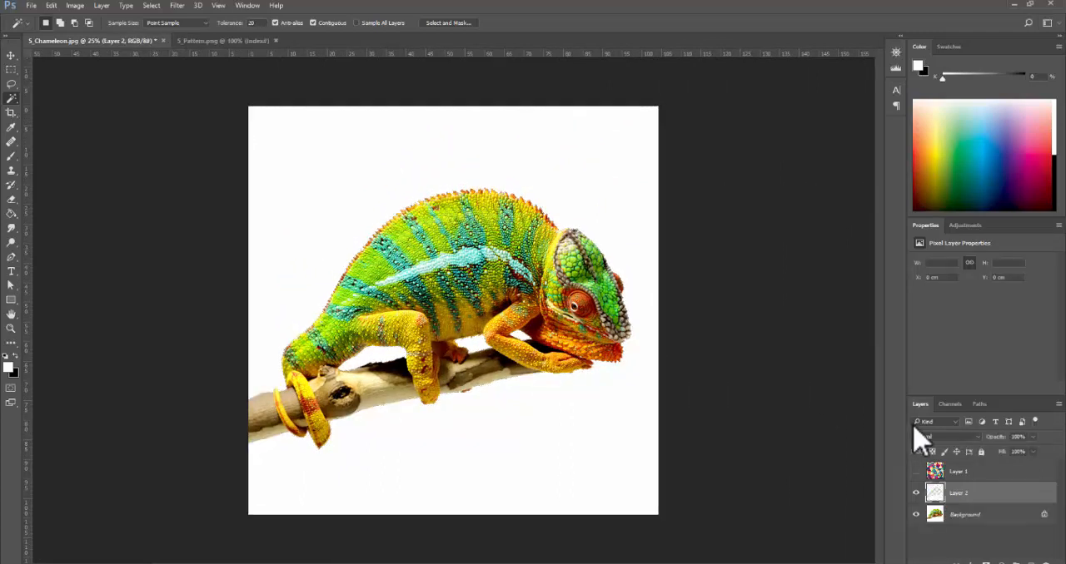
pyautogui.click(916, 514)
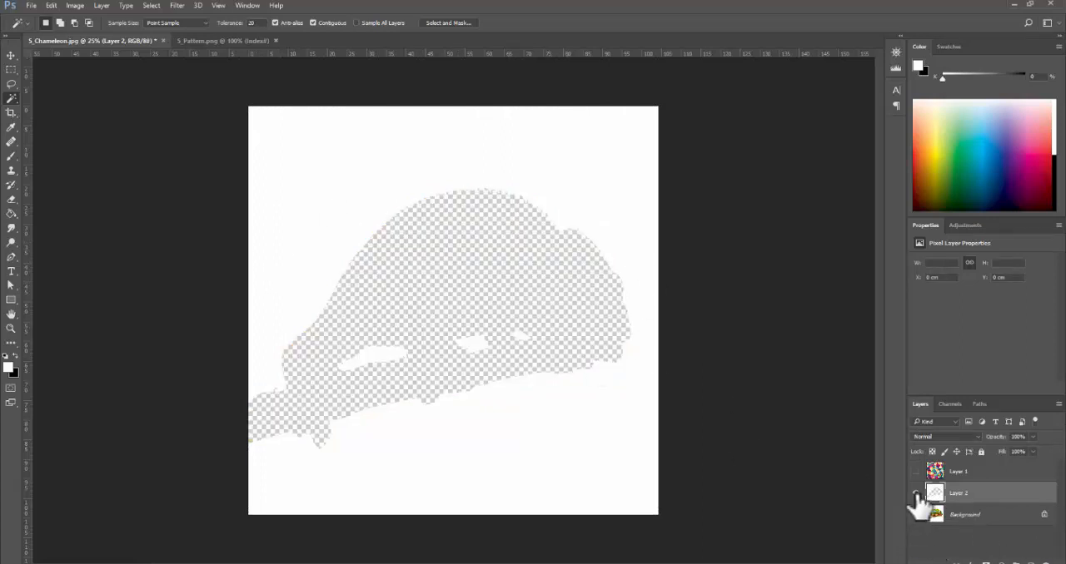
pyautogui.click(915, 494)
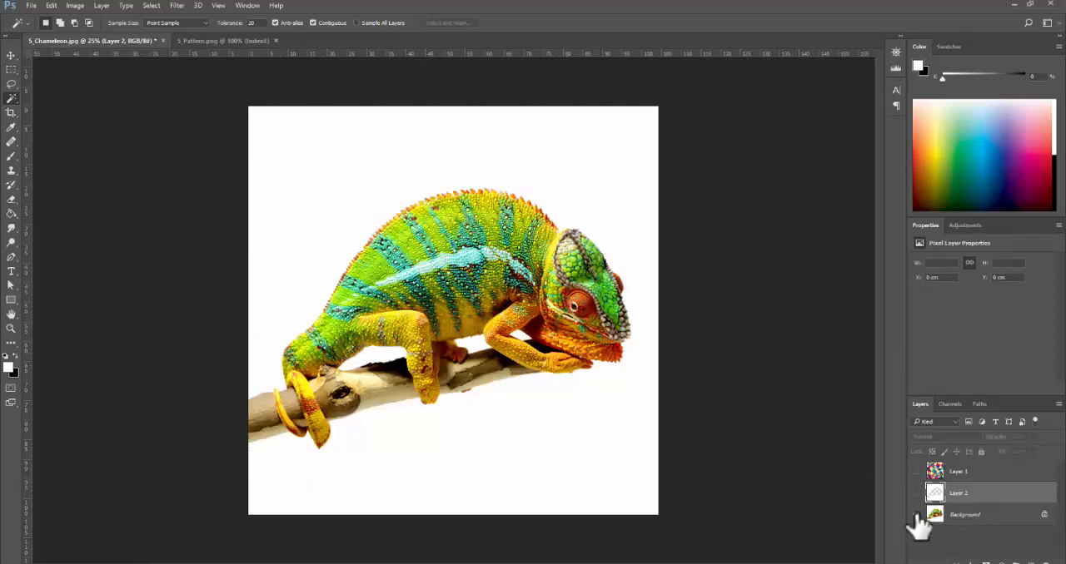
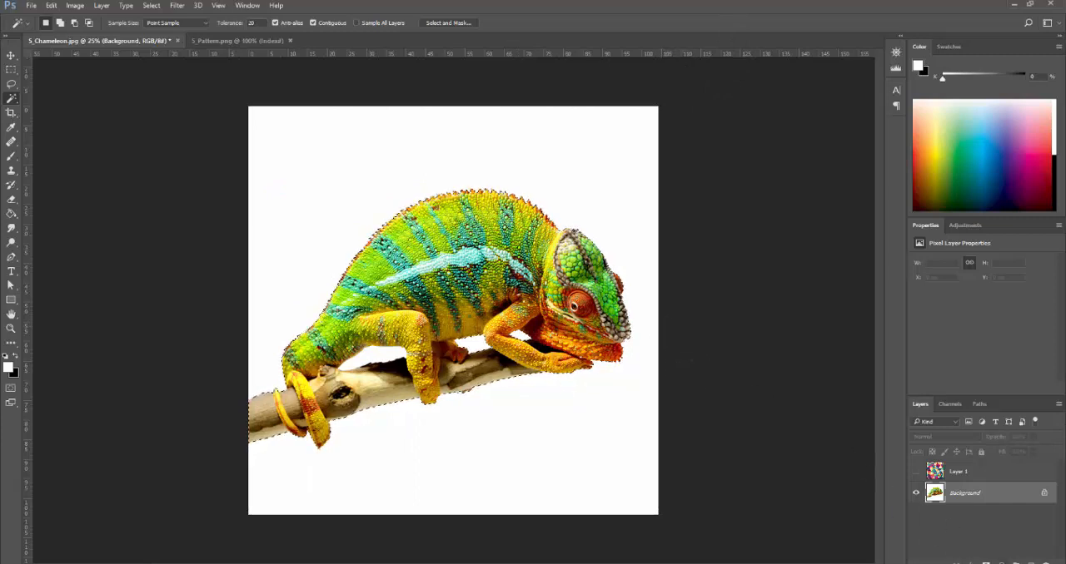
# - Add a layer mask to the chameleon layer that hides the selected white background
pyautogui.click(985, 563)
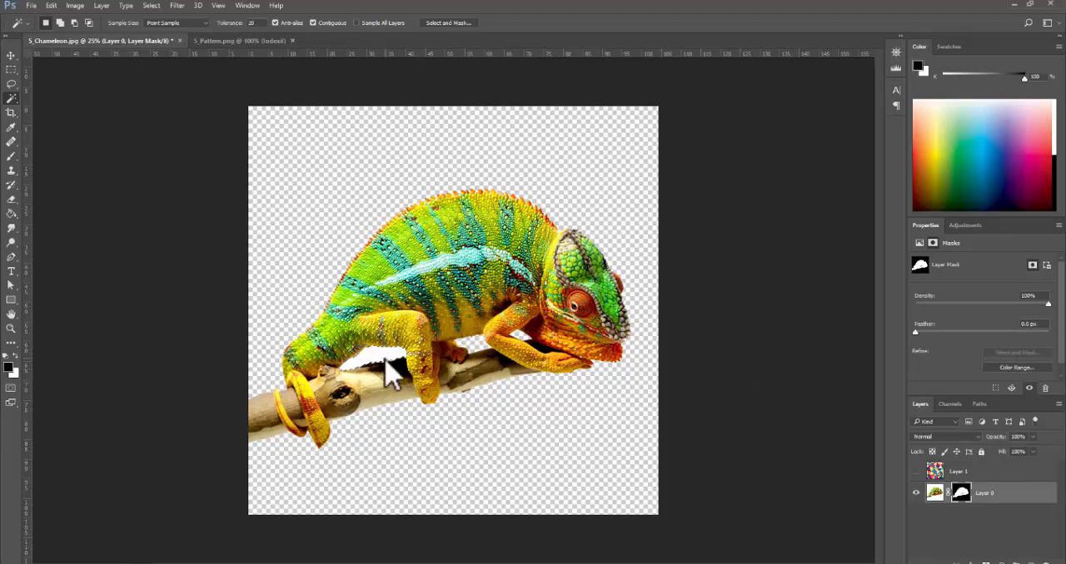
pyautogui.click(369, 376)
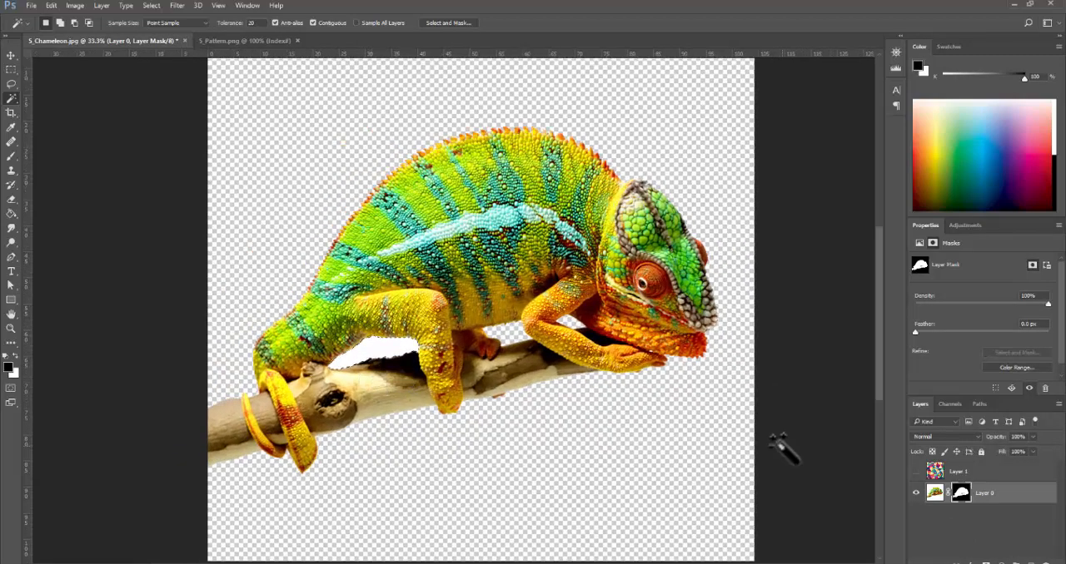
# - Show the geometric pattern layer and move it beneath the masked chameleon layer
pyautogui.click(932, 472)
pyautogui.click(916, 472)
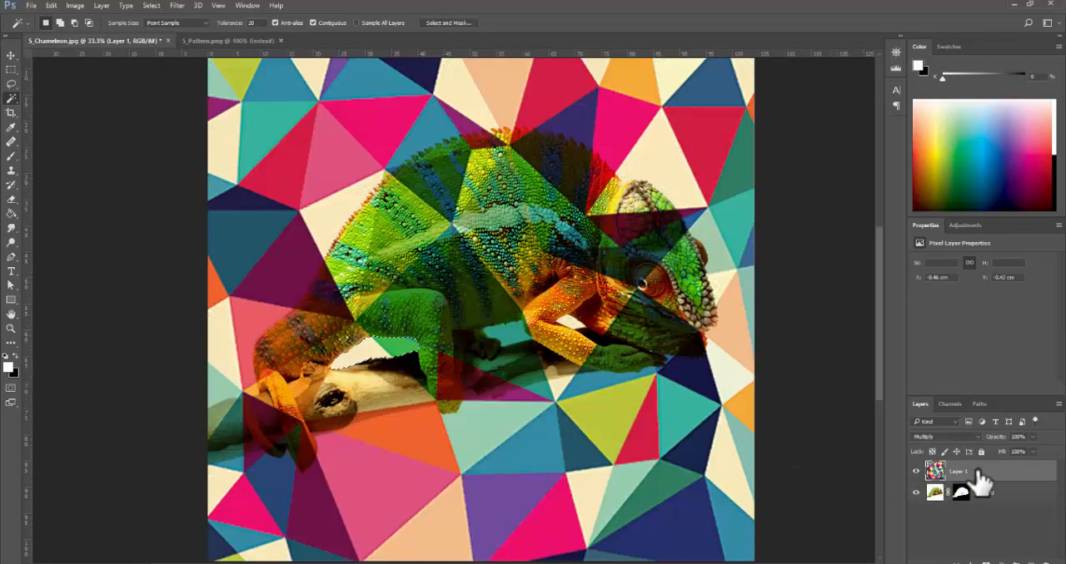
pyautogui.moveTo(972, 473); pyautogui.dragTo(970, 500)
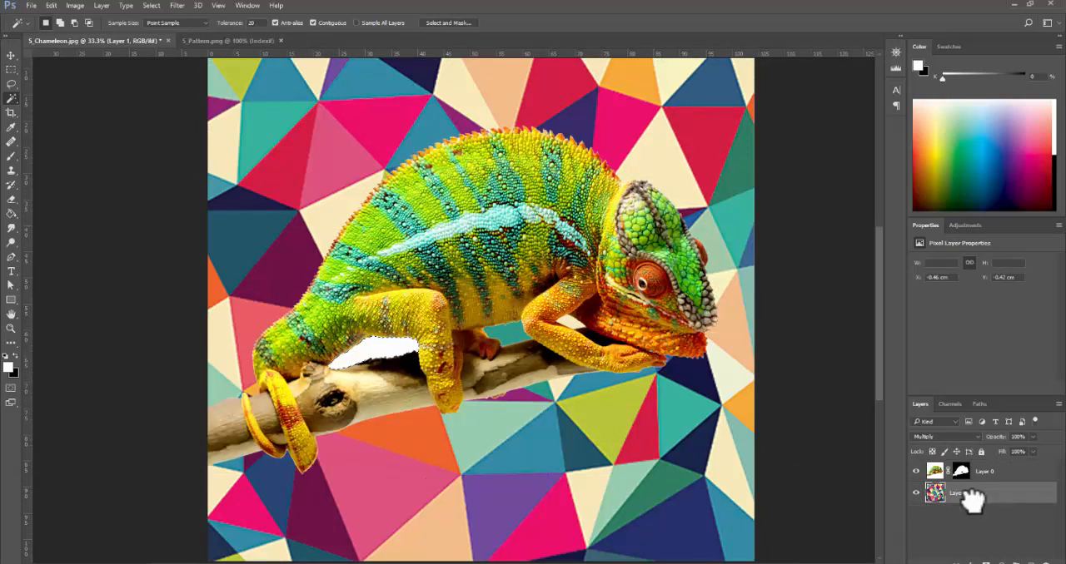
# - Set the pattern layer's blend mode to Normal and make the chameleon layer active again
pyautogui.click(970, 438)
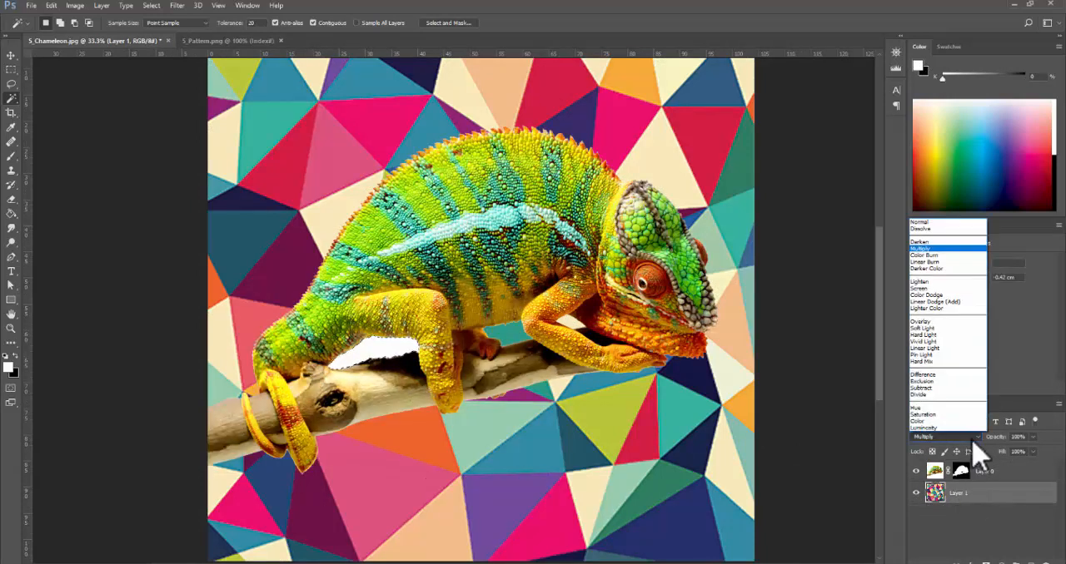
pyautogui.click(932, 221)
pyautogui.click(1011, 477)
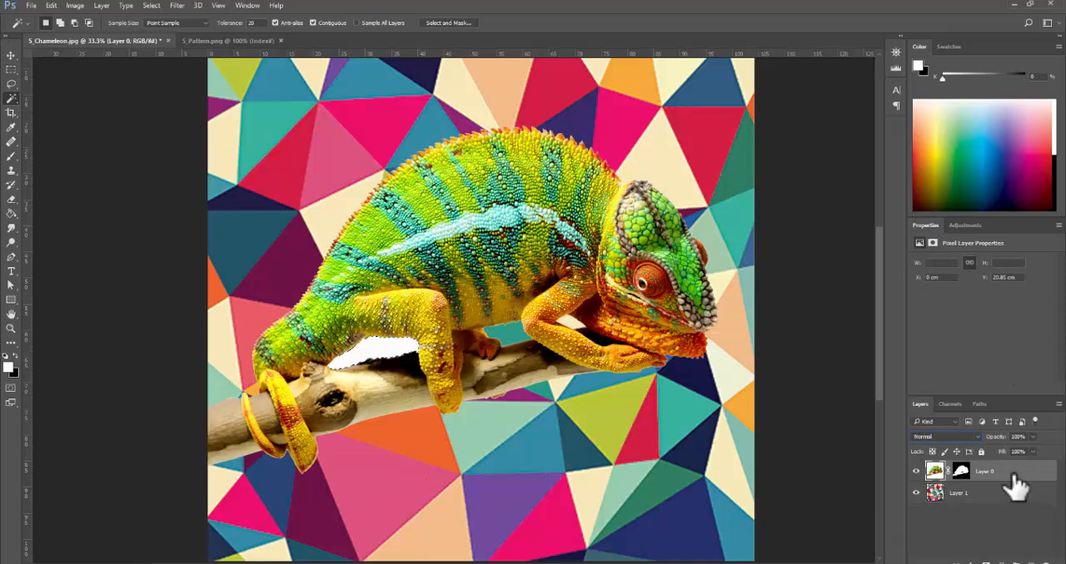
pyautogui.keyDown('alt'); pyautogui.click(549, 350); pyautogui.keyUp('alt')
pyautogui.keyDown('alt'); pyautogui.click(550, 350); pyautogui.keyUp('alt')
pyautogui.keyDown('ctrl'); pyautogui.click(541, 349); pyautogui.keyUp('ctrl')
pyautogui.keyDown('ctrl'); pyautogui.click(542, 350); pyautogui.keyUp('ctrl')
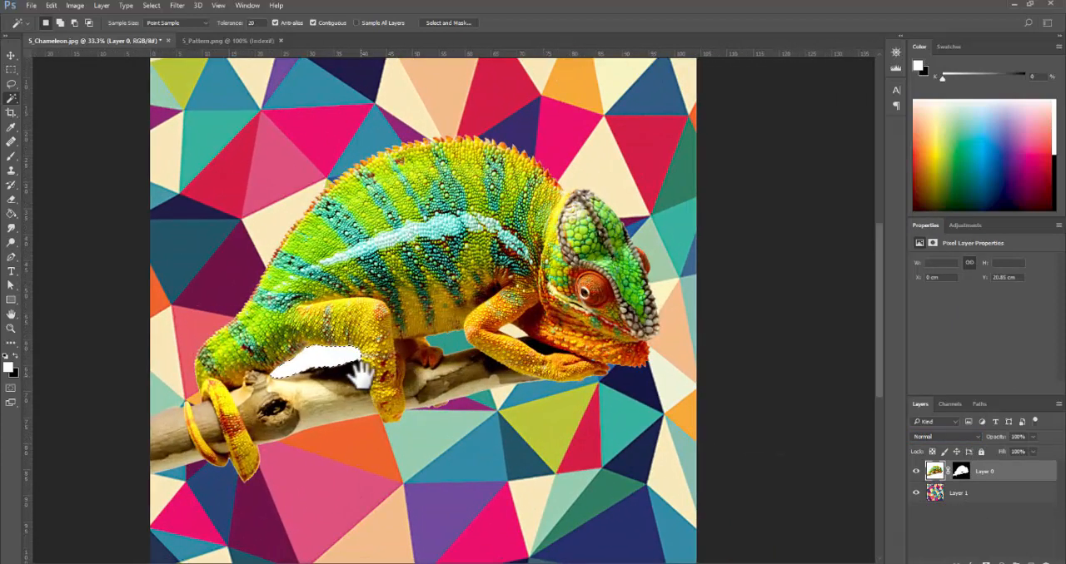
pyautogui.moveTo(360, 373); pyautogui.dragTo(428, 358)
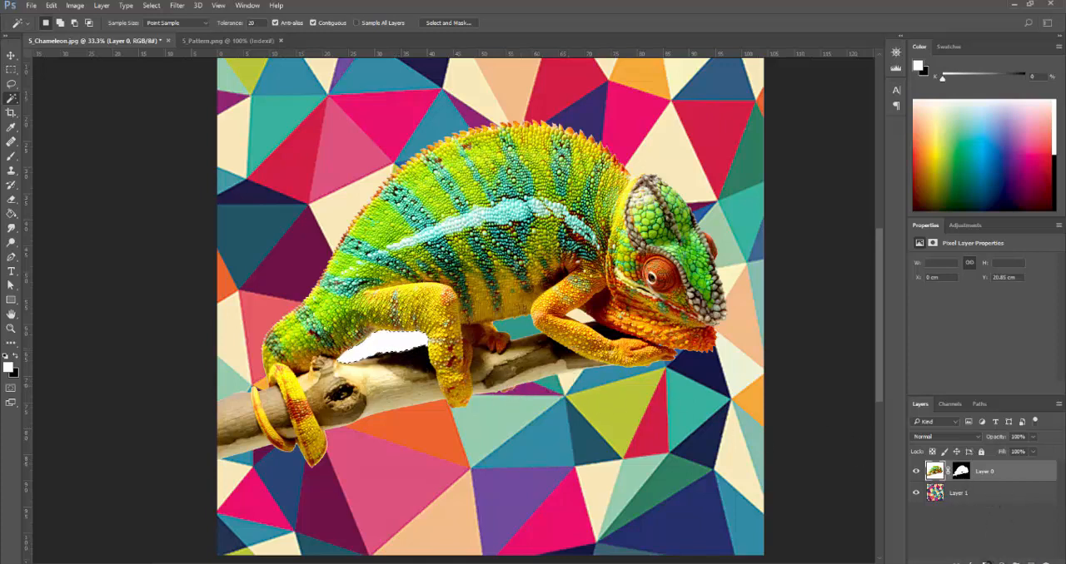
pyautogui.click(978, 558)
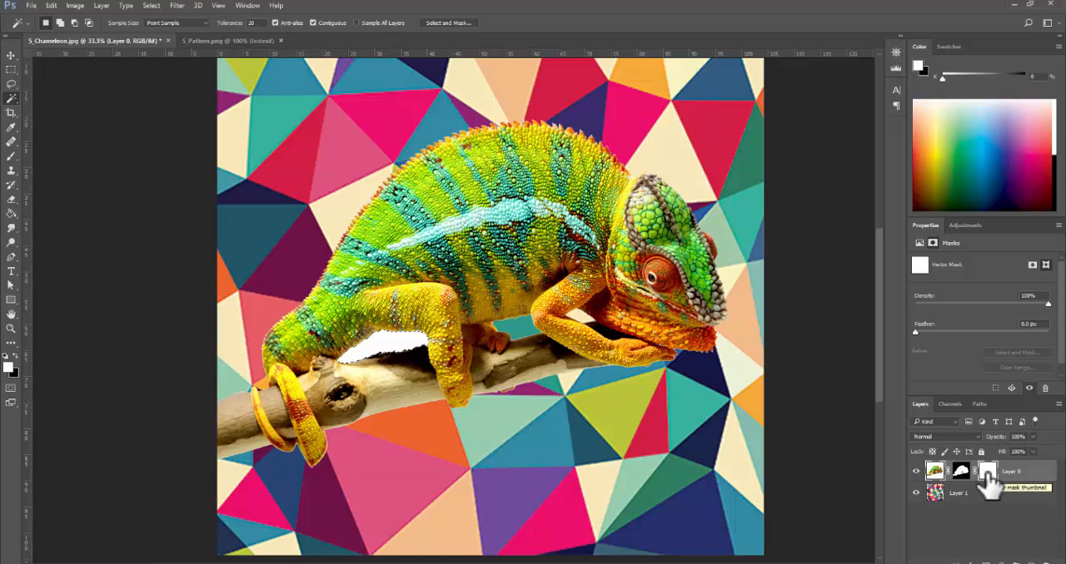
pyautogui.moveTo(986, 479); pyautogui.dragTo(1044, 558)
pyautogui.click(491, 220)
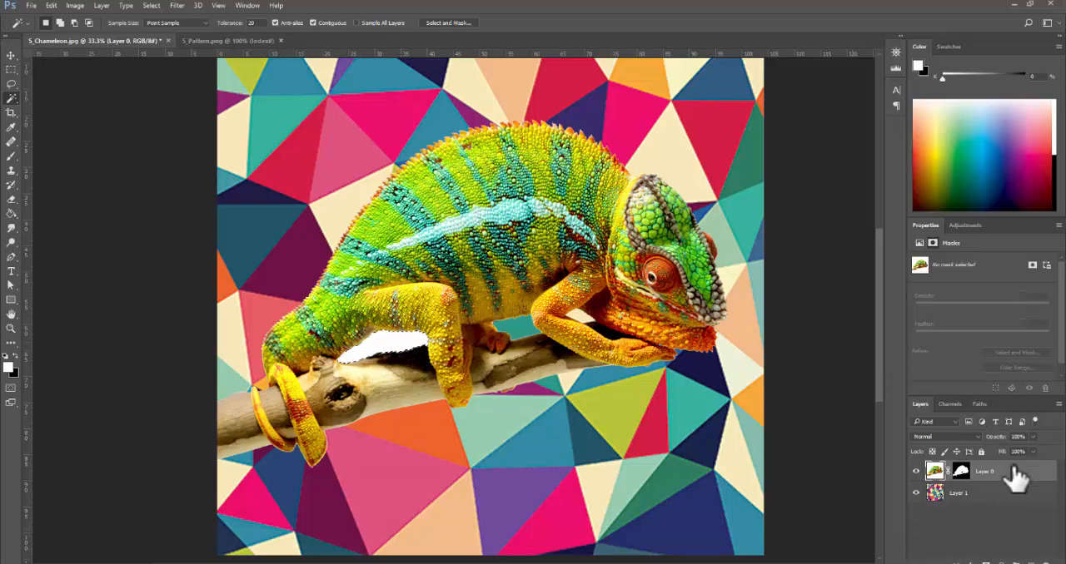
# - Paint black with an enlarged Brush on the chameleon's layer mask to hide the selected white gap between hind leg and branch, and deselect
pyautogui.click(959, 471)
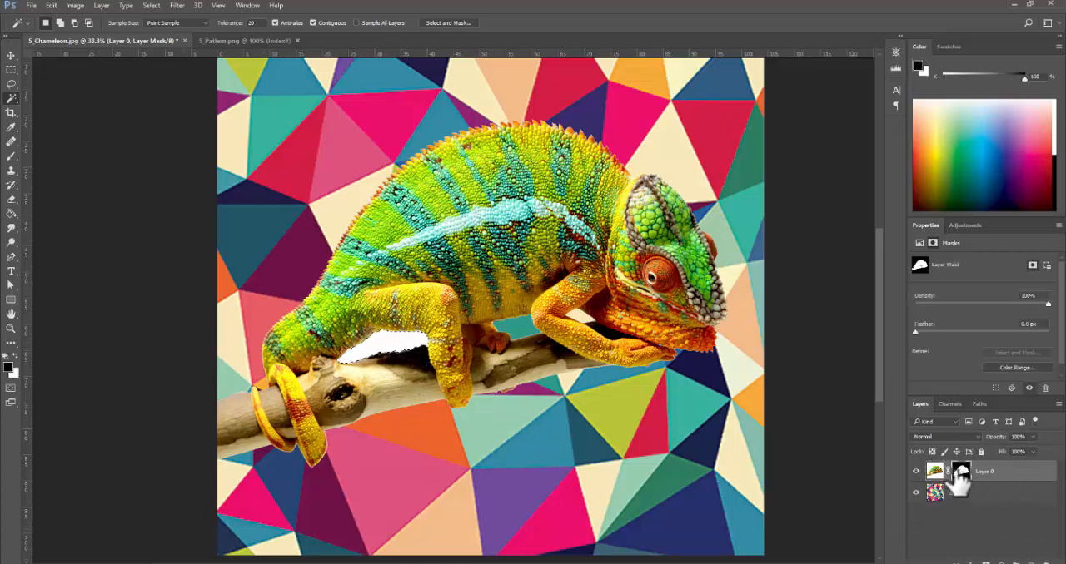
pyautogui.press('b')
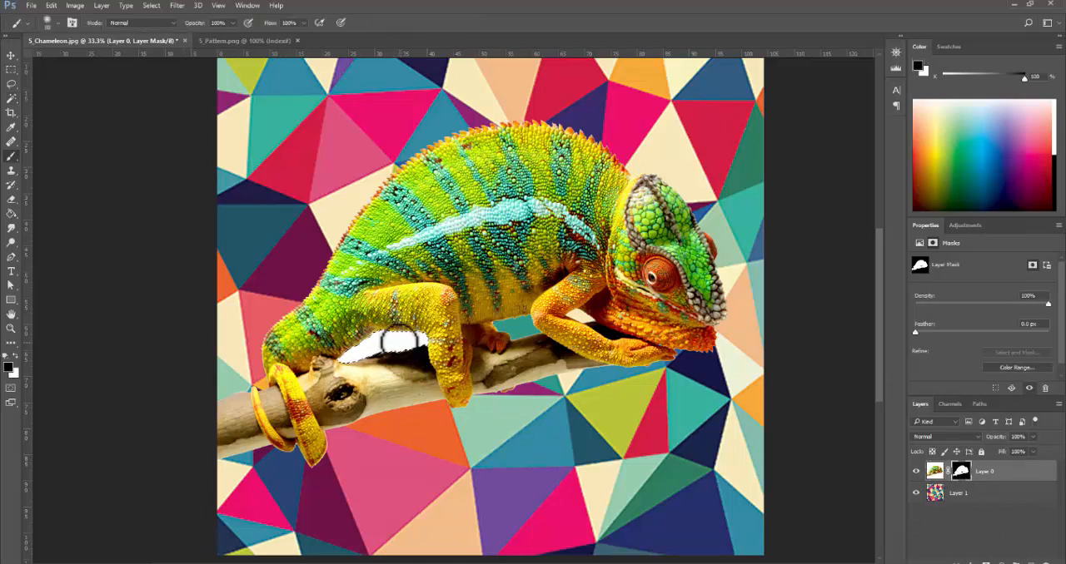
pyautogui.press(']')
pyautogui.press(']')
pyautogui.press(']')
pyautogui.press(']')
pyautogui.press(']')
pyautogui.press(']')
pyautogui.press(']')
pyautogui.press(']')
pyautogui.press(']')
pyautogui.press(']')
pyautogui.press(']')
pyautogui.press(']')
pyautogui.moveTo(401, 334)
pyautogui.mouseDown()
pyautogui.moveTo(411, 347)
pyautogui.moveTo(307, 358)
pyautogui.moveTo(287, 394)
pyautogui.mouseUp()
pyautogui.hotkey('ctrl', 'd')
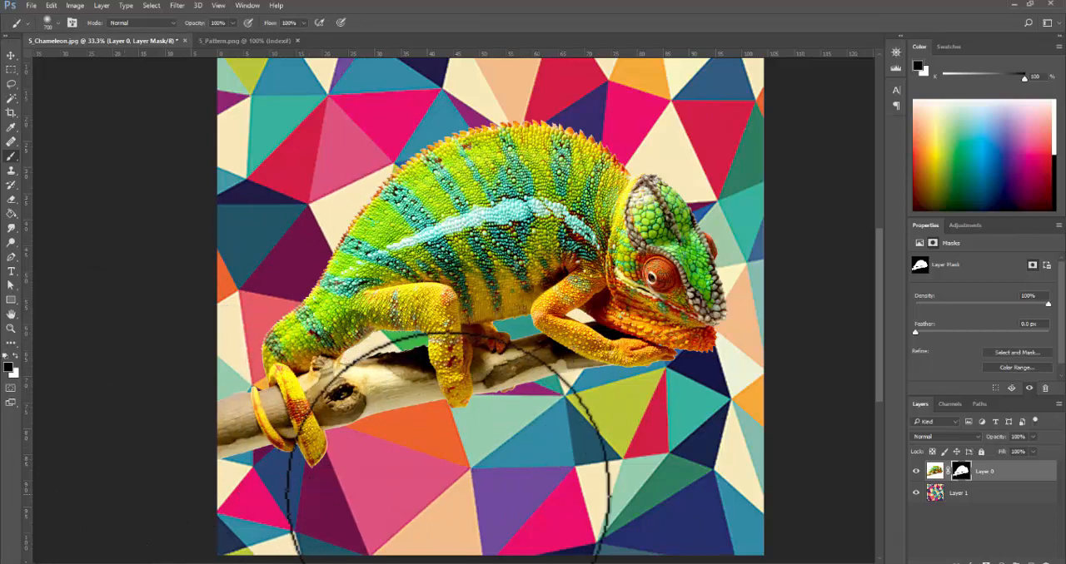
# - Hide the pattern layer and inspect the cutout edge of the branch and curled tail up close
pyautogui.hotkey('ctrl', '-')
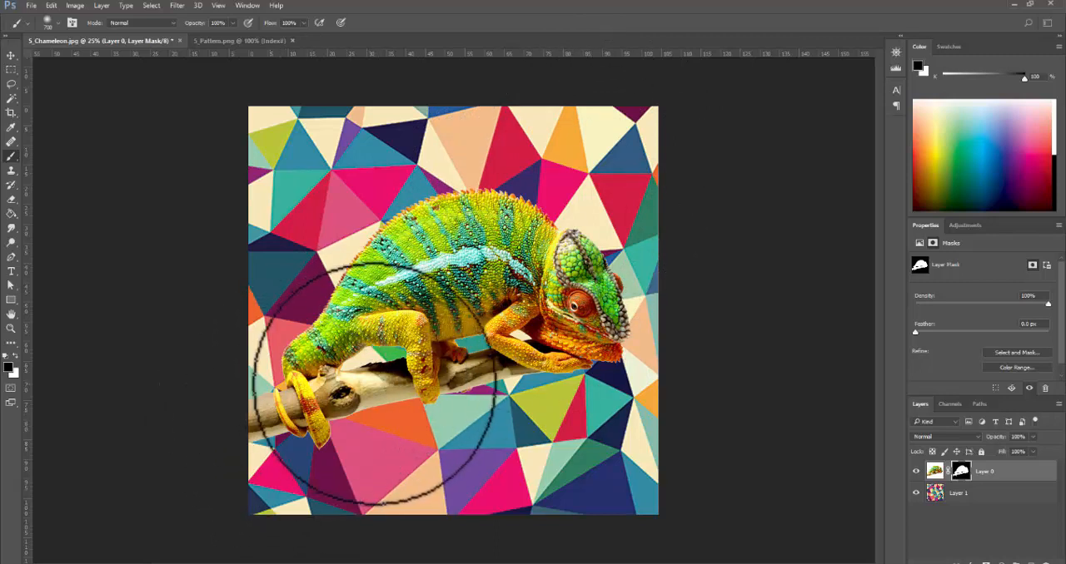
pyautogui.click(916, 492)
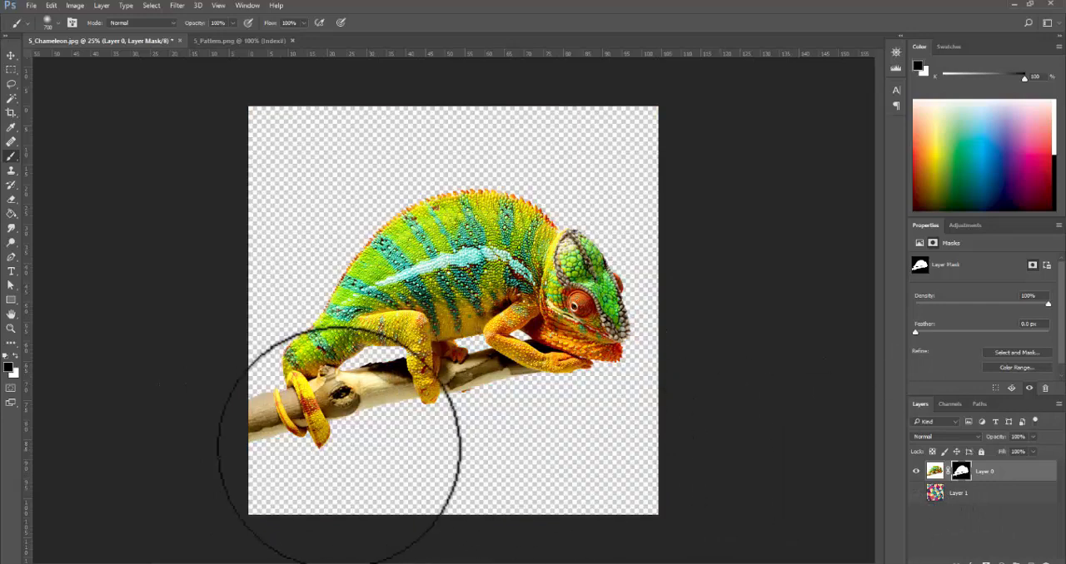
pyautogui.hotkey('ctrl', 'space')
pyautogui.click(266, 447)
pyautogui.click(266, 447)
pyautogui.click(275, 435)
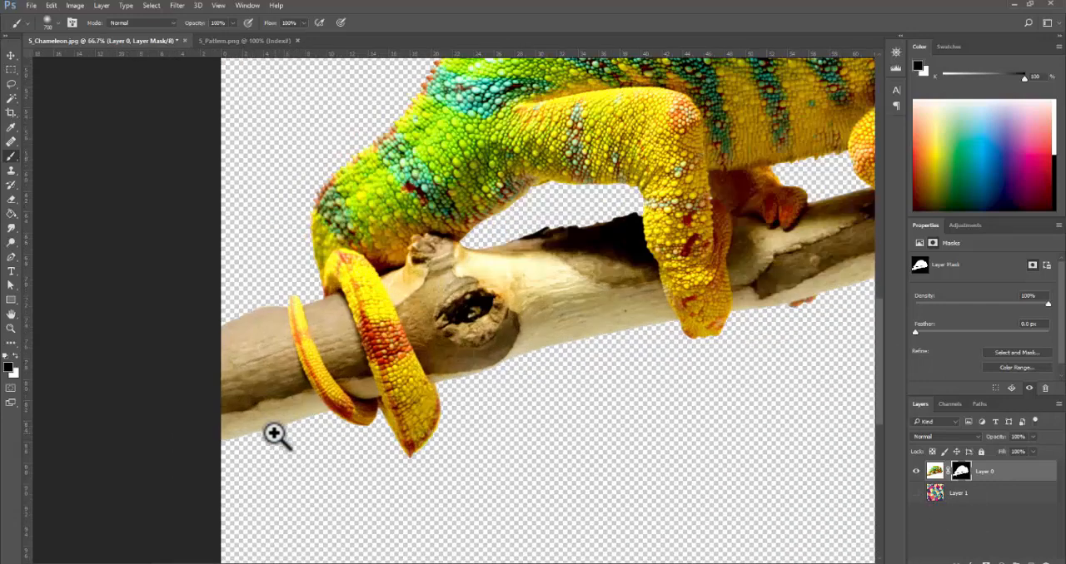
pyautogui.click(275, 433)
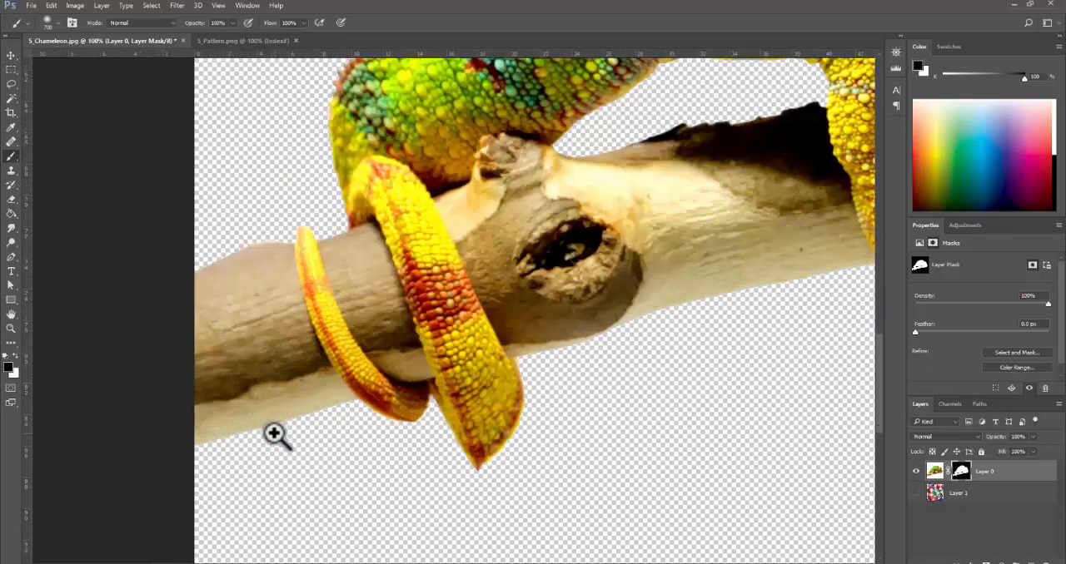
pyautogui.click(12, 100)
pyautogui.click(243, 325)
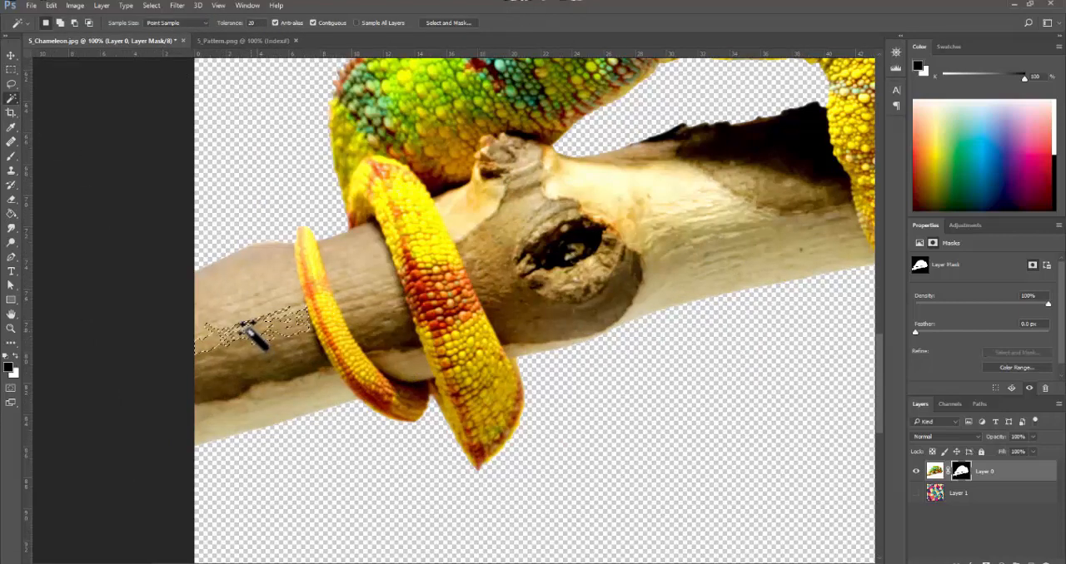
pyautogui.keyDown('shift'); pyautogui.click(243, 258); pyautogui.keyUp('shift')
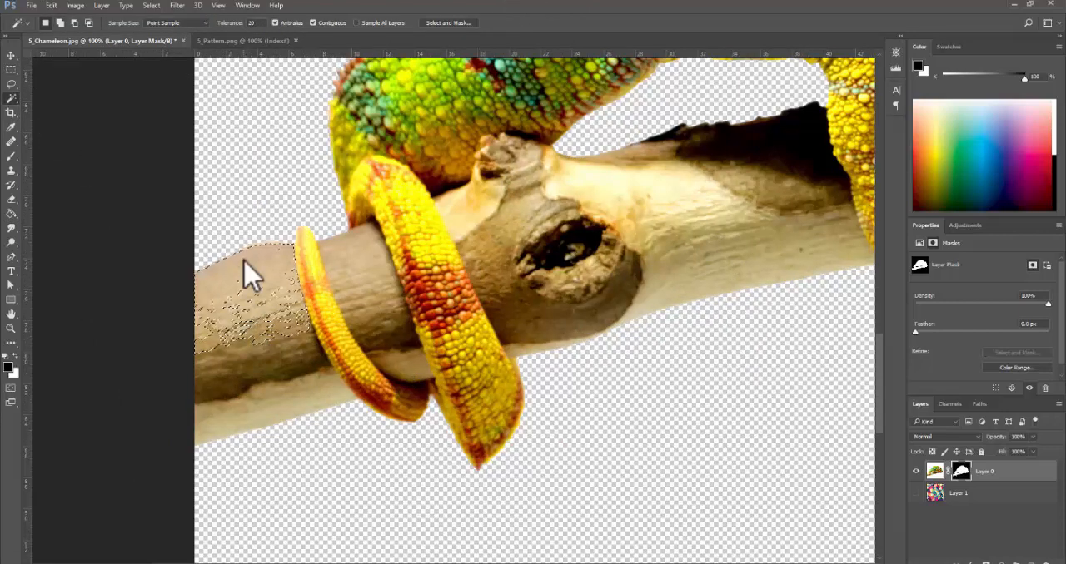
pyautogui.keyDown('shift'); pyautogui.click(234, 325); pyautogui.keyUp('shift')
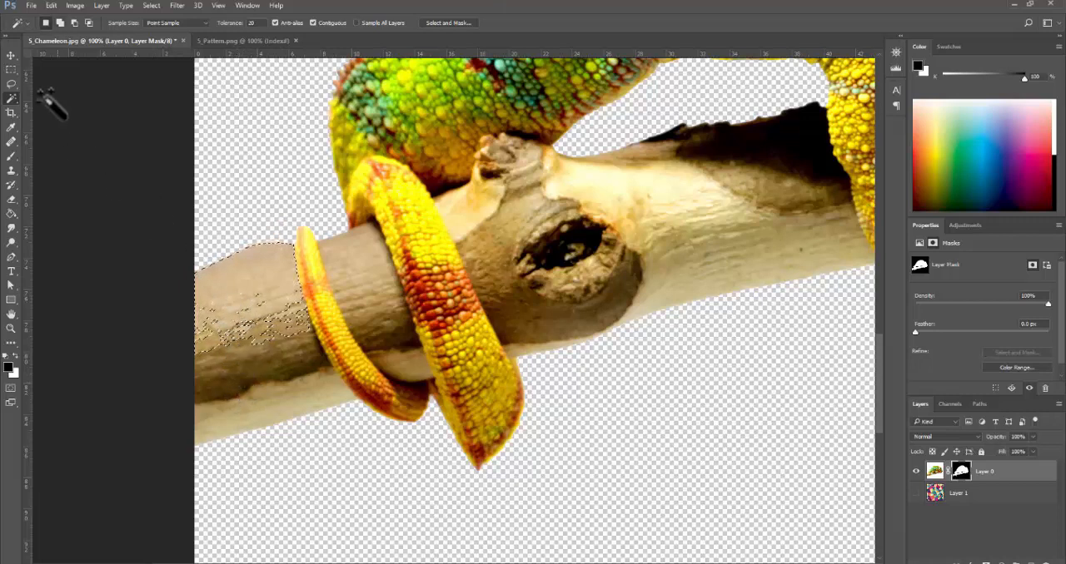
pyautogui.rightClick(12, 99)
pyautogui.click(75, 99)
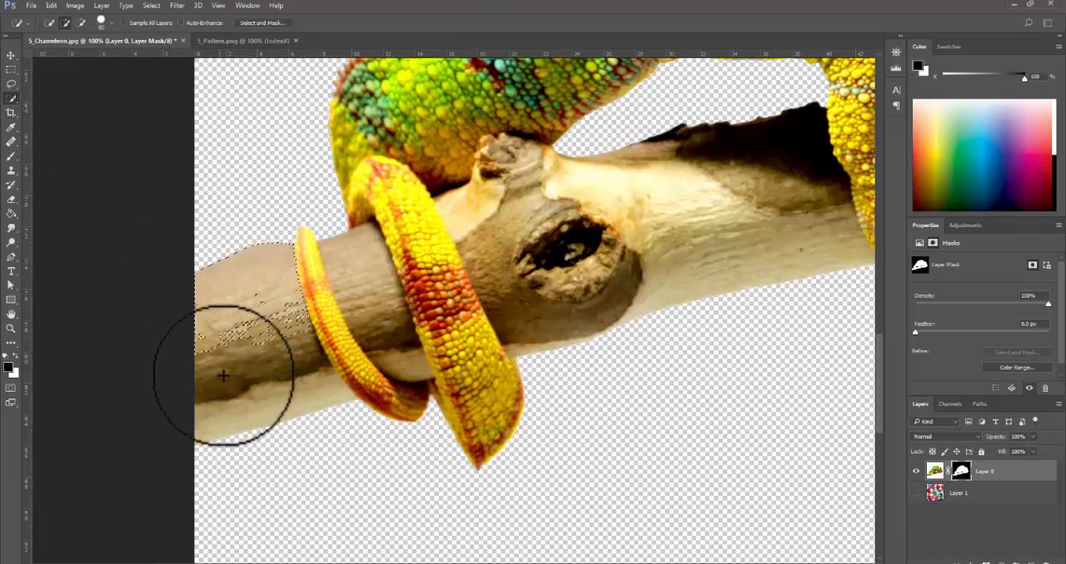
pyautogui.moveTo(224, 376); pyautogui.dragTo(238, 332)
pyautogui.hotkey('ctrl', 'd')
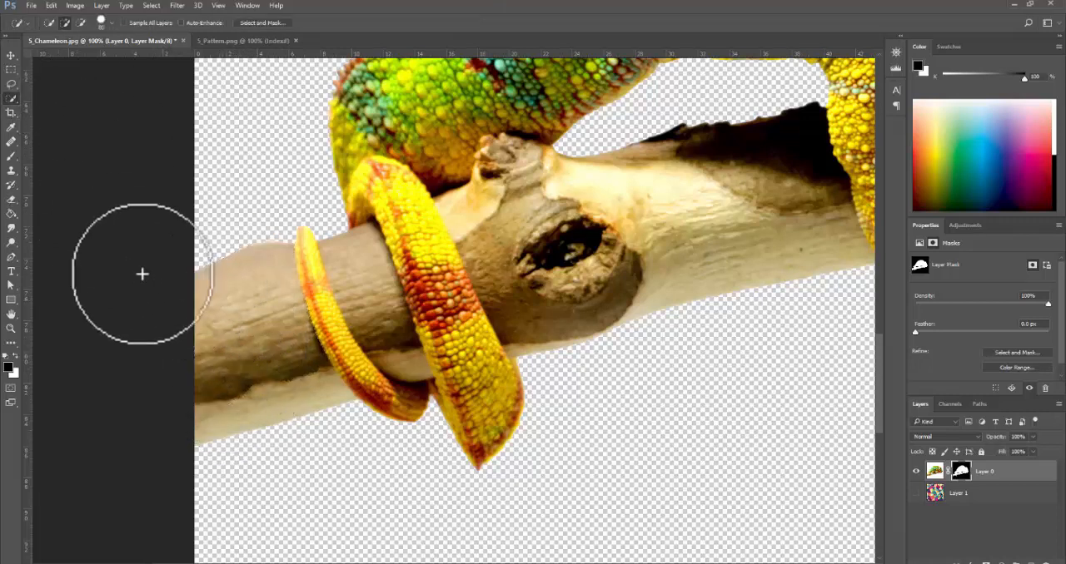
# - Select the branch around the curled tail with the Magic Wand, adding its darker stripes, light underside, wood between the coils and knot area
pyautogui.keyDown('ctrl'); pyautogui.click(236, 359); pyautogui.keyUp('ctrl')
pyautogui.rightClick(13, 99)
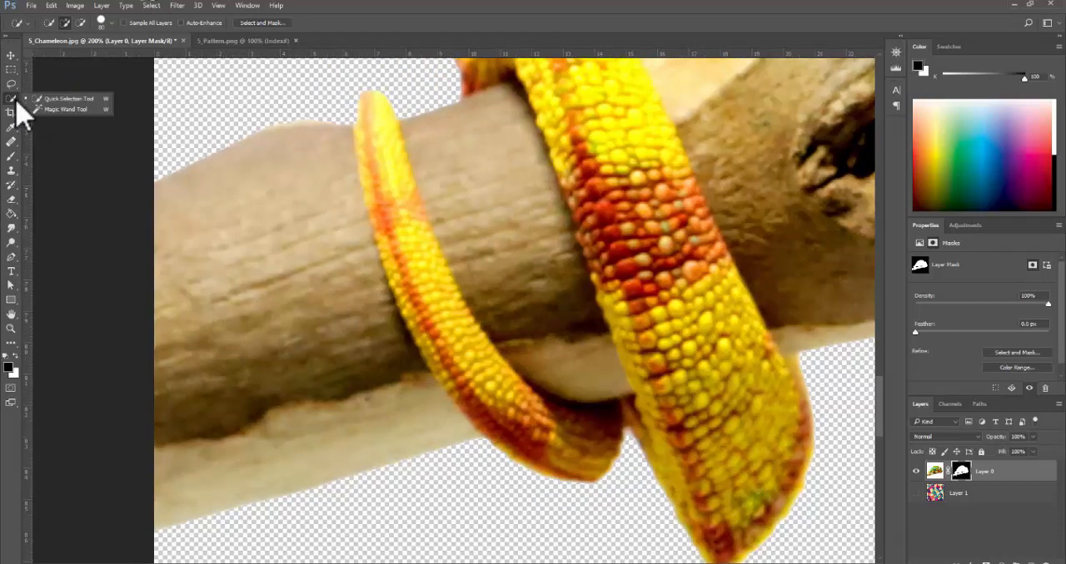
pyautogui.click(66, 109)
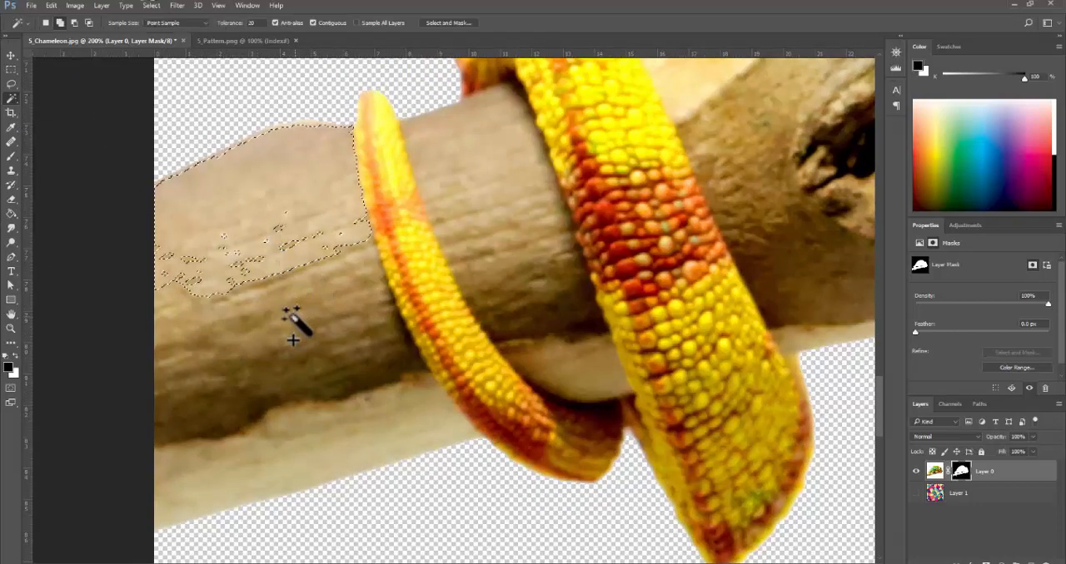
pyautogui.keyDown('shift'); pyautogui.click(316, 393); pyautogui.keyUp('shift')
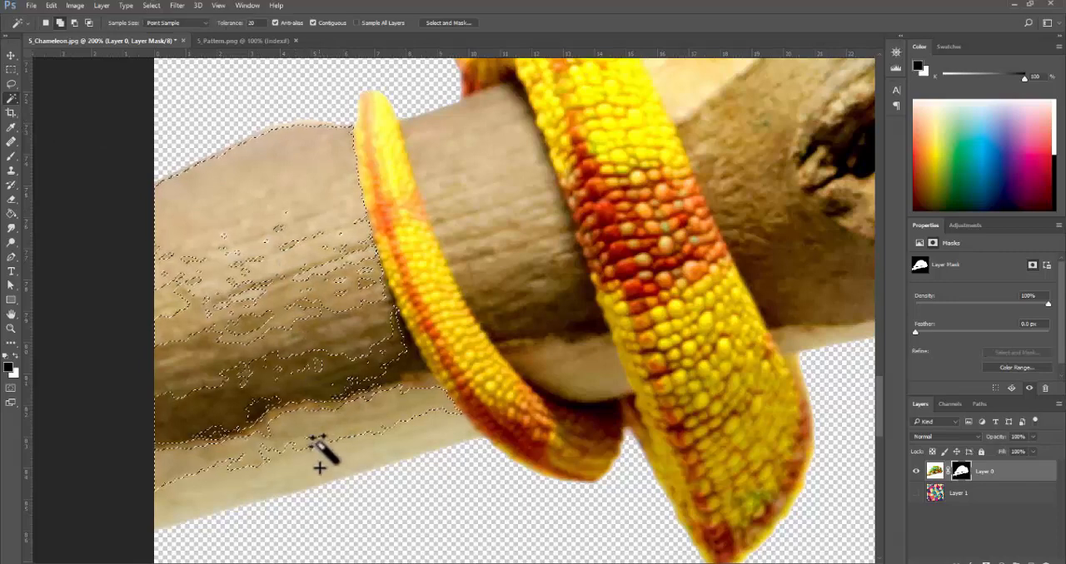
pyautogui.keyDown('shift'); pyautogui.click(318, 441); pyautogui.keyUp('shift')
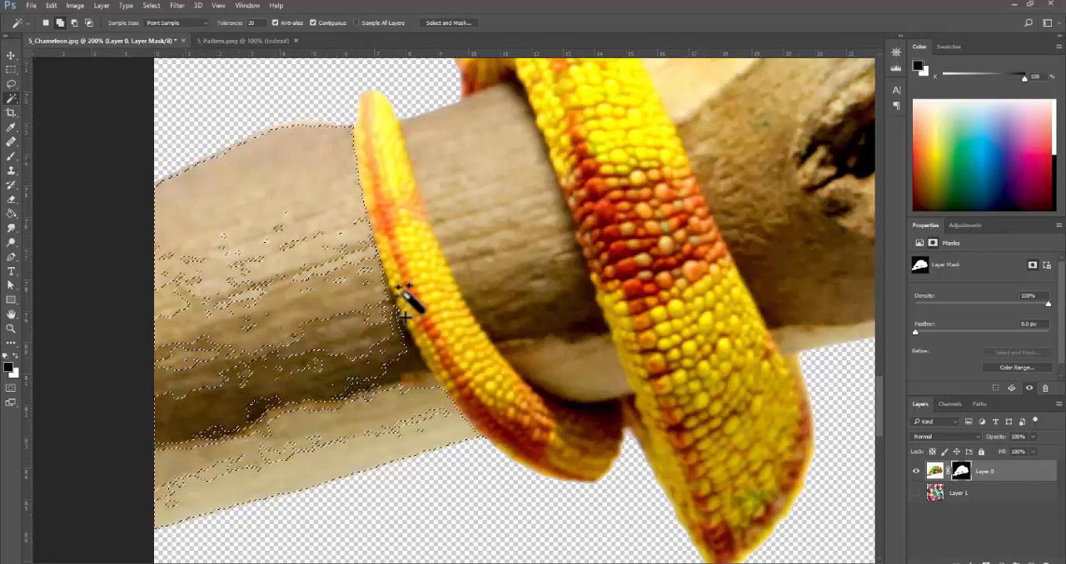
pyautogui.keyDown('shift'); pyautogui.click(511, 238); pyautogui.keyUp('shift')
pyautogui.keyDown('shift'); pyautogui.click(577, 352); pyautogui.keyUp('shift')
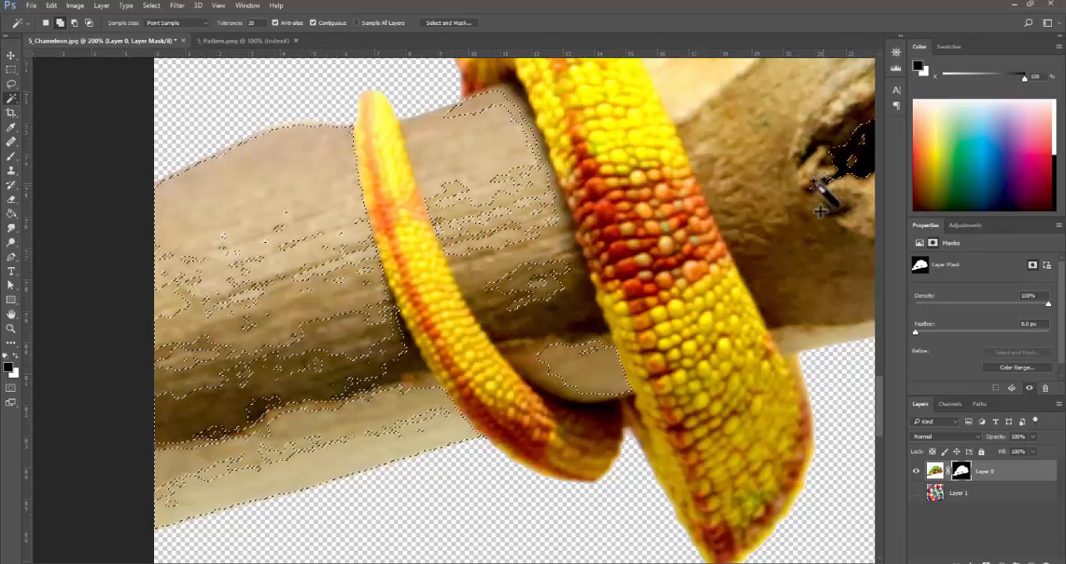
pyautogui.keyDown('shift'); pyautogui.click(768, 138); pyautogui.keyUp('shift')
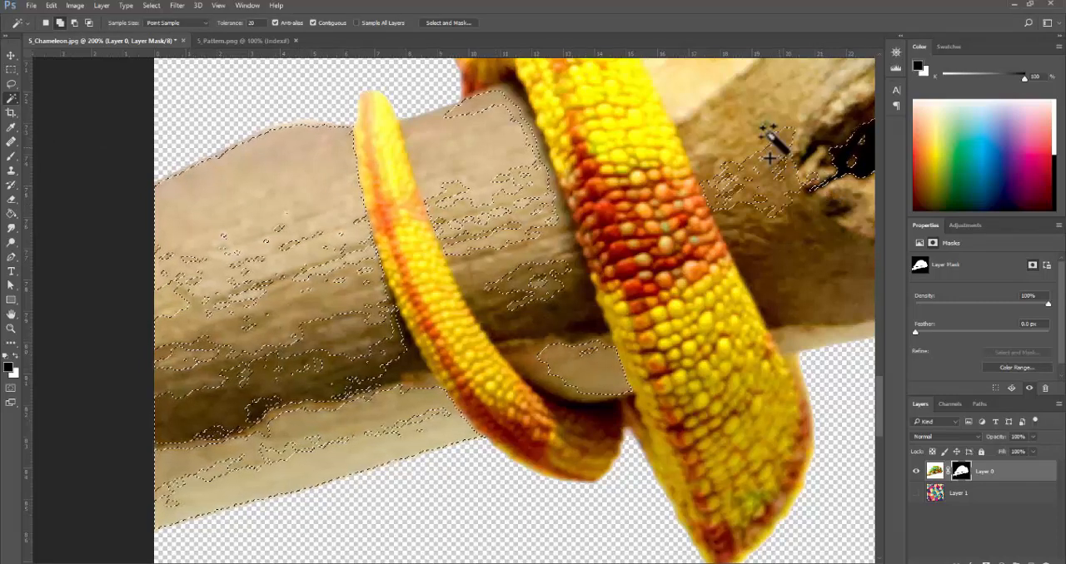
# - Fill the unselected patches at the cut end of the branch with the Quick Selection tool, up to the tail tip
pyautogui.rightClick(19, 101)
pyautogui.click(46, 98)
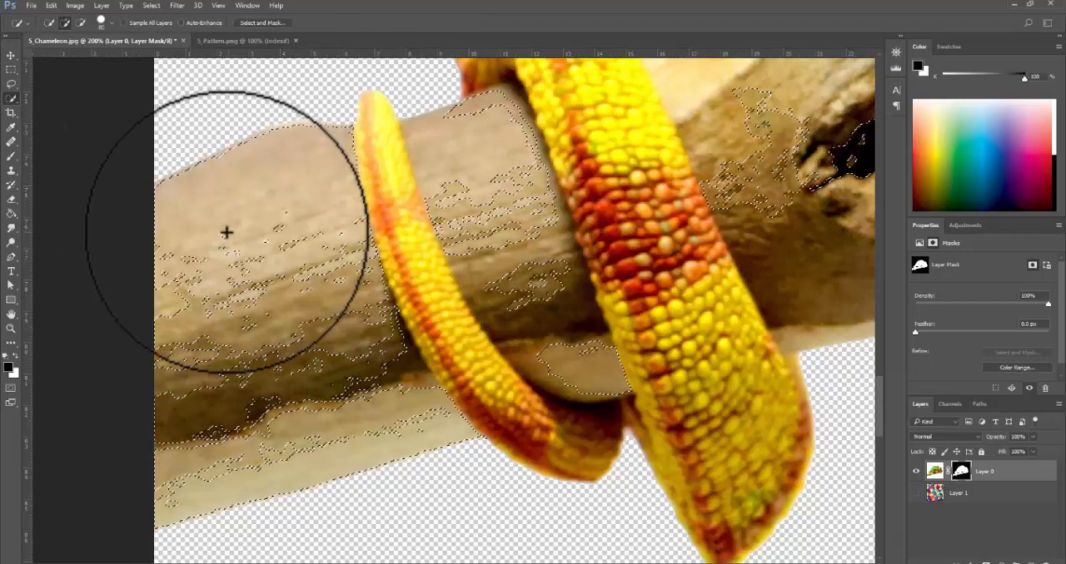
pyautogui.moveTo(226, 232)
pyautogui.mouseDown()
pyautogui.moveTo(175, 461)
pyautogui.moveTo(337, 281)
pyautogui.moveTo(341, 296)
pyautogui.moveTo(238, 439)
pyautogui.moveTo(269, 227)
pyautogui.mouseUp()
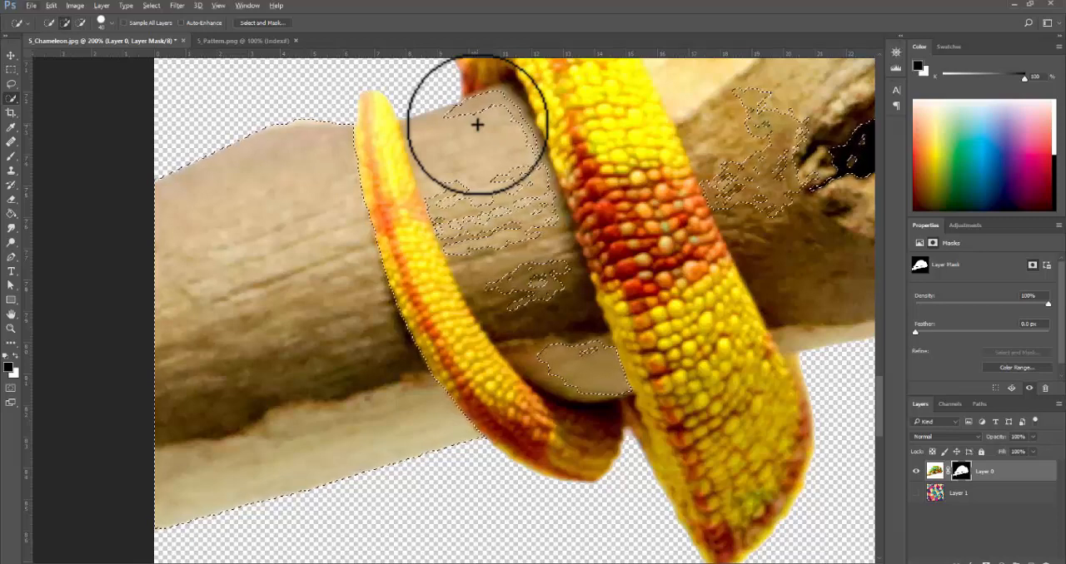
# - Extend the quick selection over the wood between the tail coils, the knot and the branch toward the hind leg
pyautogui.keyDown('ctrl'); pyautogui.keyDown('alt'); pyautogui.click(636, 216); pyautogui.keyUp('alt'); pyautogui.keyUp('ctrl')
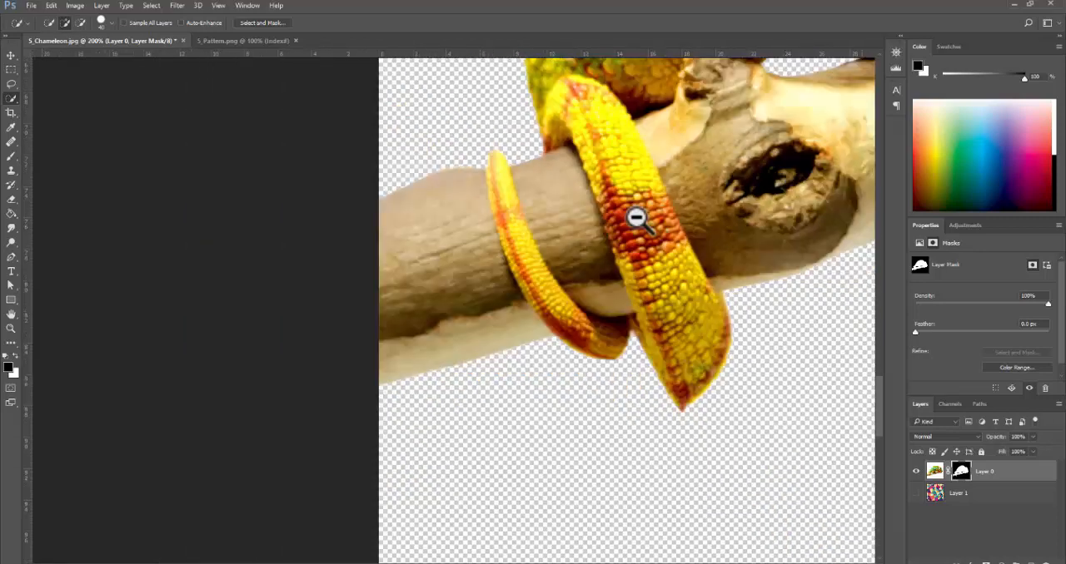
pyautogui.moveTo(602, 236); pyautogui.dragTo(482, 295)
pyautogui.moveTo(680, 205); pyautogui.dragTo(675, 276)
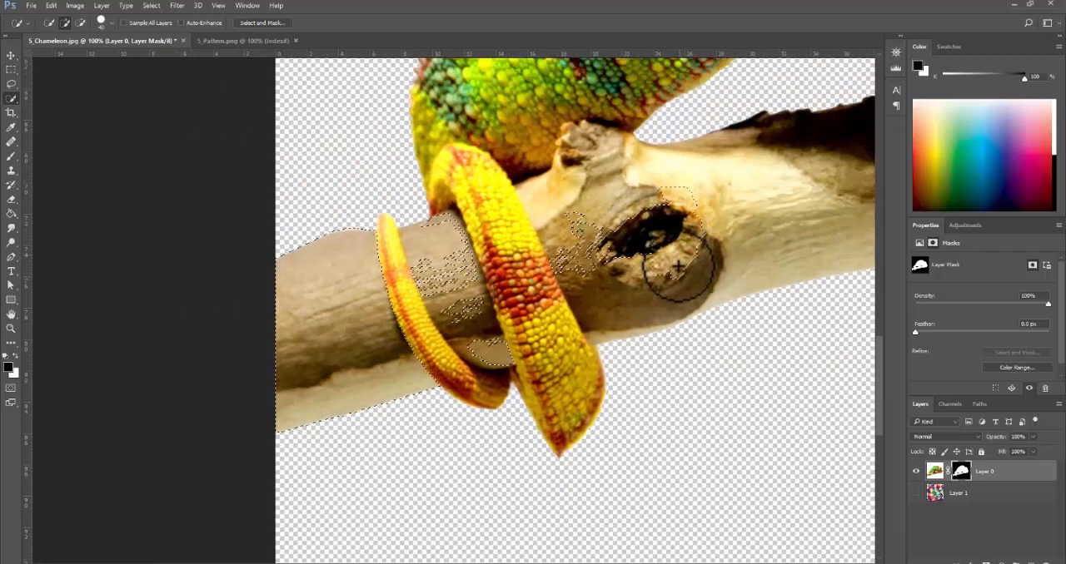
pyautogui.moveTo(620, 183)
pyautogui.mouseDown()
pyautogui.moveTo(637, 250)
pyautogui.moveTo(583, 178)
pyautogui.moveTo(588, 208)
pyautogui.moveTo(575, 165)
pyautogui.mouseUp()
pyautogui.moveTo(607, 244); pyautogui.dragTo(514, 249)
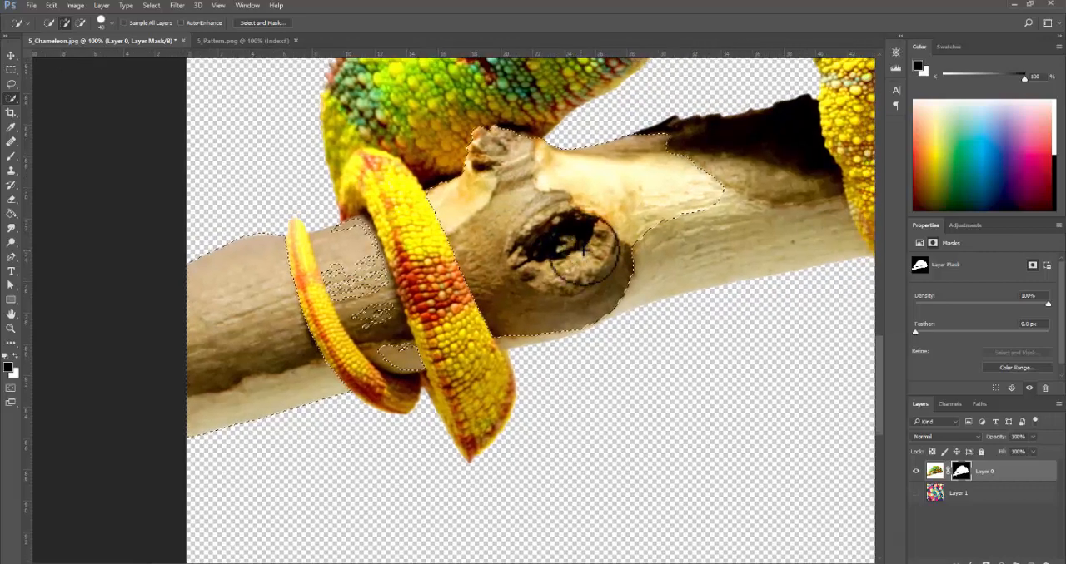
pyautogui.moveTo(630, 236); pyautogui.dragTo(706, 231)
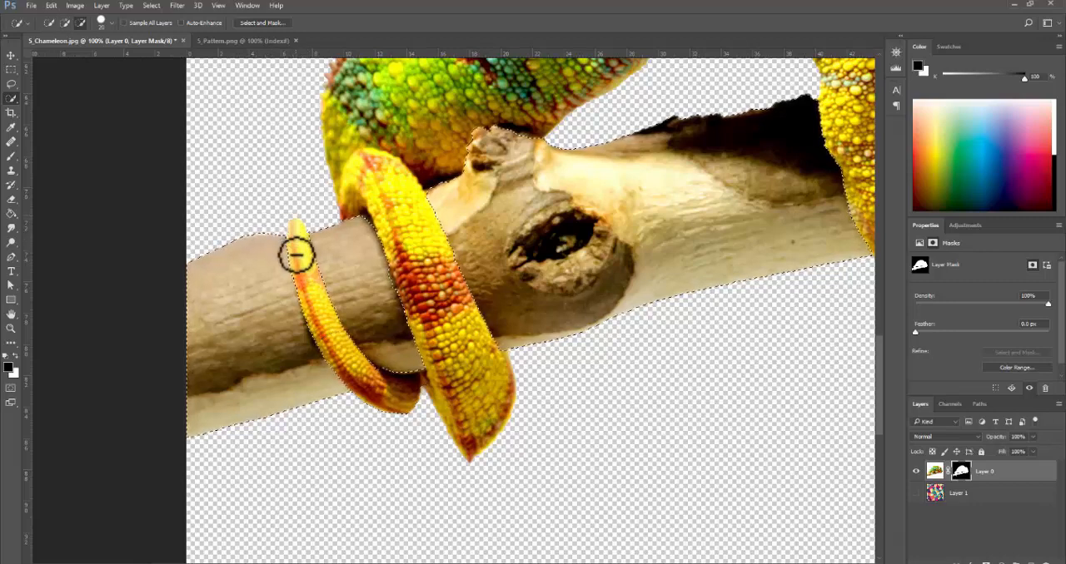
pyautogui.keyDown('ctrl'); pyautogui.click(403, 391); pyautogui.keyUp('ctrl')
pyautogui.keyDown('ctrl'); pyautogui.keyDown('alt'); pyautogui.click(474, 323); pyautogui.keyUp('alt'); pyautogui.keyUp('ctrl')
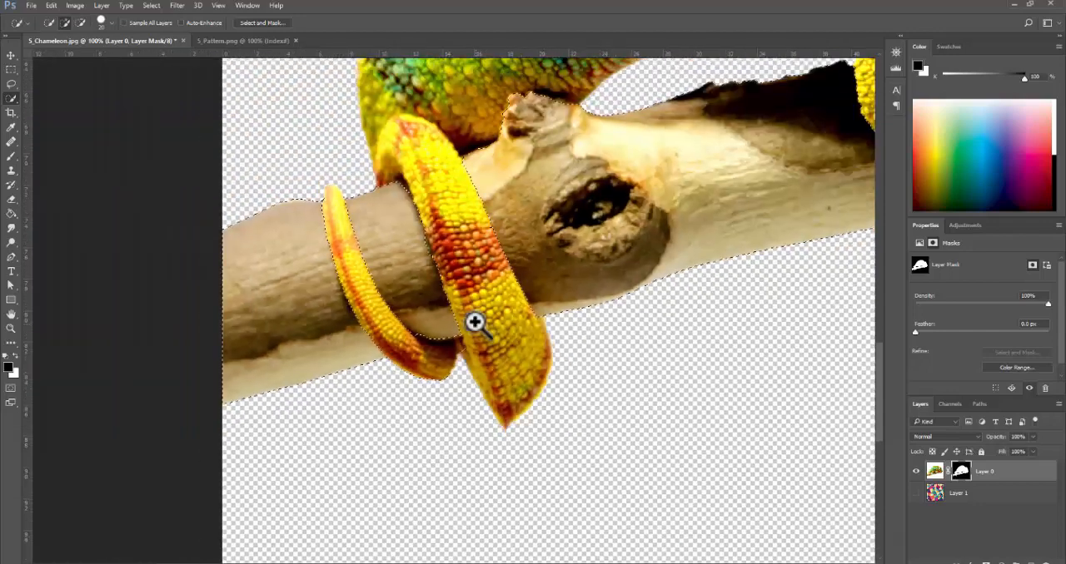
# - Extend the quick selection over the branch section between the hind leg and the front leg
pyautogui.moveTo(474, 323); pyautogui.dragTo(305, 356)
pyautogui.moveTo(494, 290); pyautogui.dragTo(237, 333)
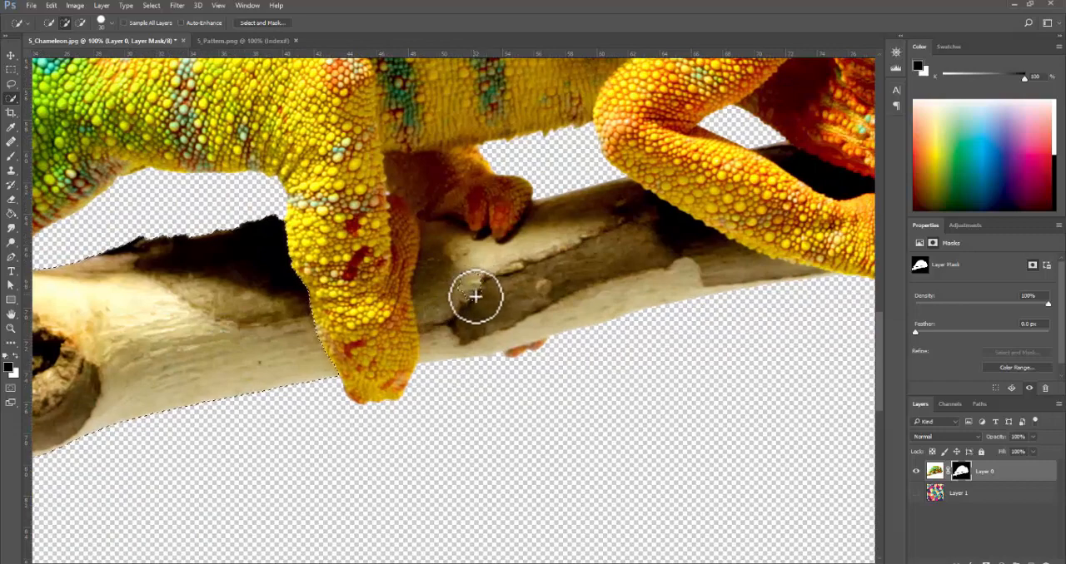
pyautogui.moveTo(523, 293)
pyautogui.mouseDown()
pyautogui.moveTo(587, 262)
pyautogui.moveTo(528, 281)
pyautogui.moveTo(583, 245)
pyautogui.moveTo(556, 284)
pyautogui.moveTo(637, 286)
pyautogui.moveTo(601, 281)
pyautogui.mouseUp()
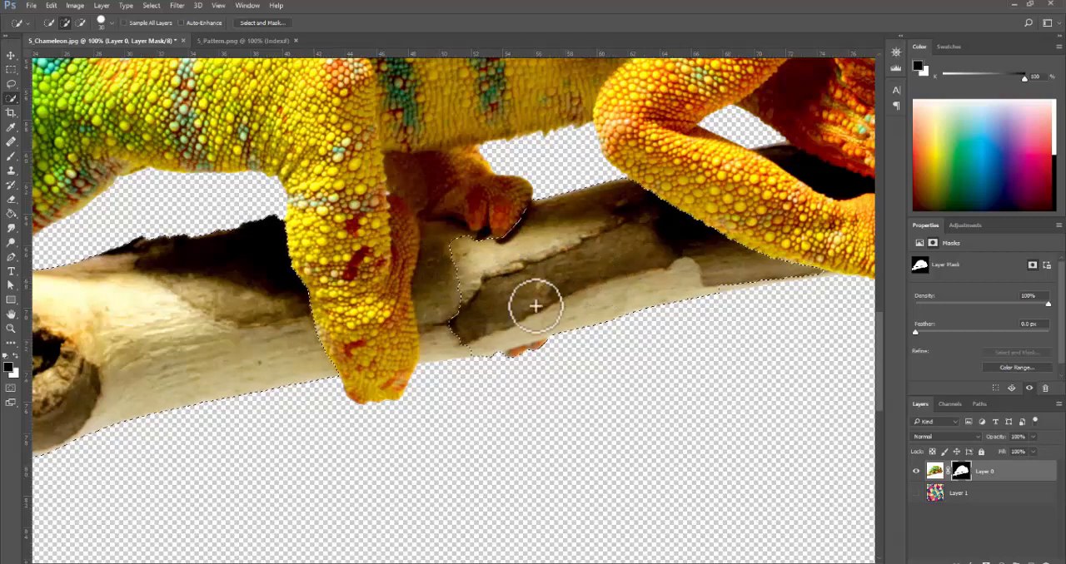
pyautogui.moveTo(447, 316)
pyautogui.mouseDown()
pyautogui.moveTo(449, 342)
pyautogui.moveTo(451, 323)
pyautogui.mouseUp()
pyautogui.moveTo(454, 261); pyautogui.dragTo(444, 264)
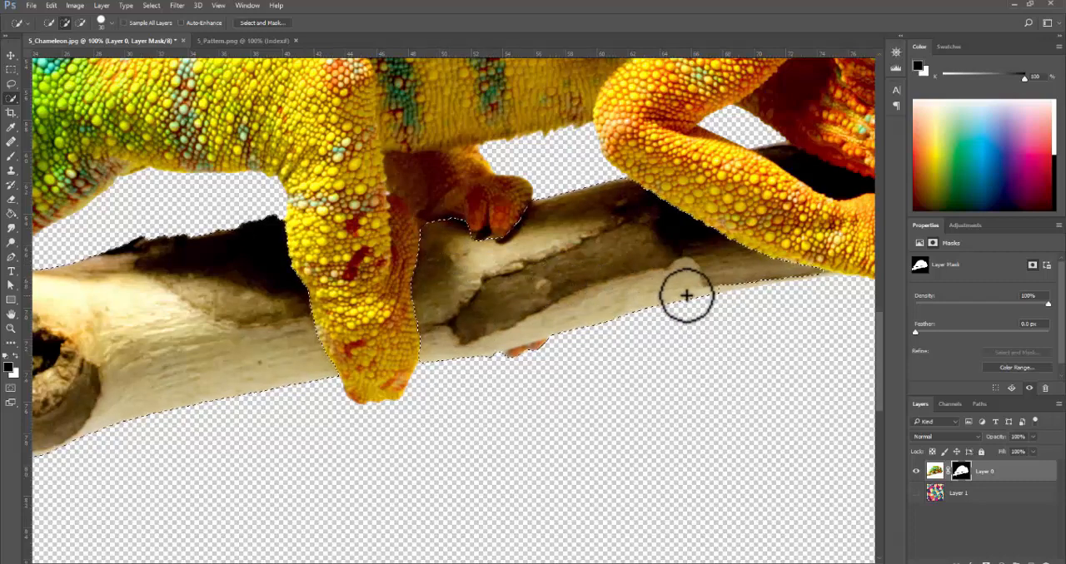
# - Add the dark piece of branch between the front leg and the throat to the selection, using a smaller brush for its tip
pyautogui.moveTo(685, 294); pyautogui.dragTo(333, 346)
pyautogui.click(474, 213)
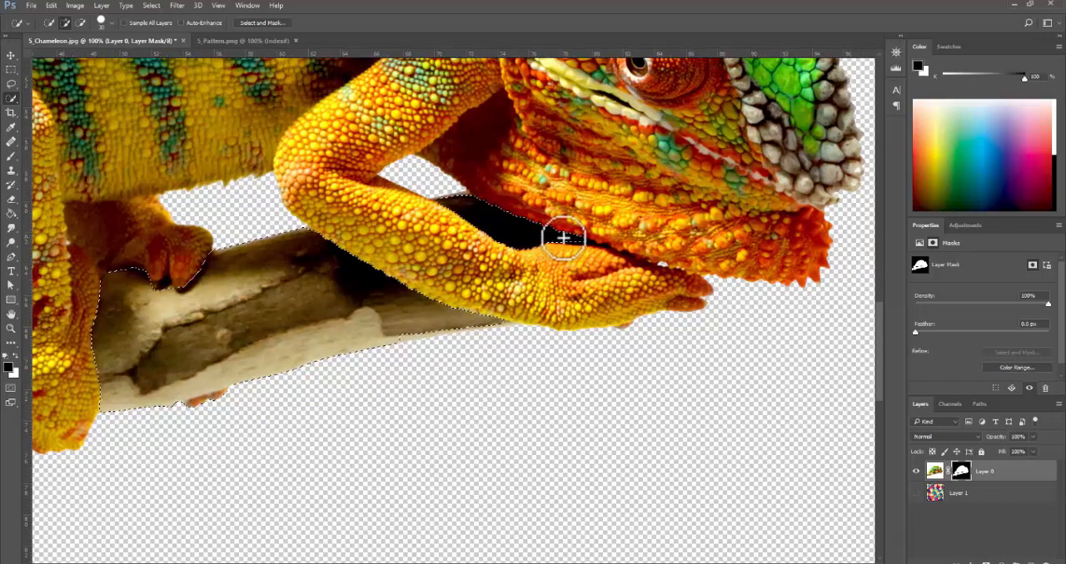
pyautogui.press('[')
pyautogui.press('[')
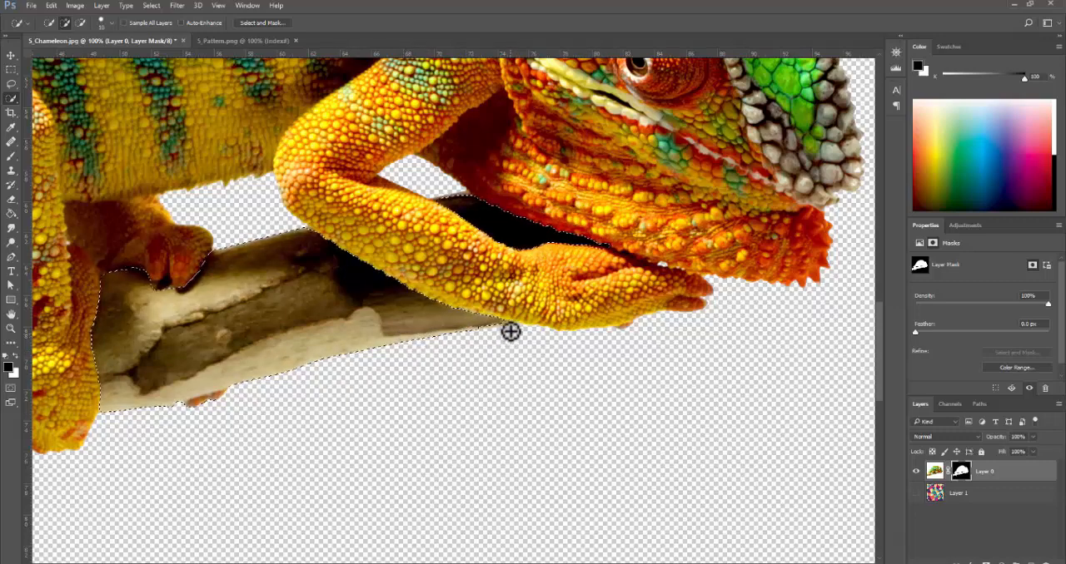
# - Extend the selection along the pale underside of the branch up to its thin tip beneath the front leg
pyautogui.moveTo(450, 306); pyautogui.dragTo(562, 378)
pyautogui.moveTo(650, 410); pyautogui.dragTo(125, 100)
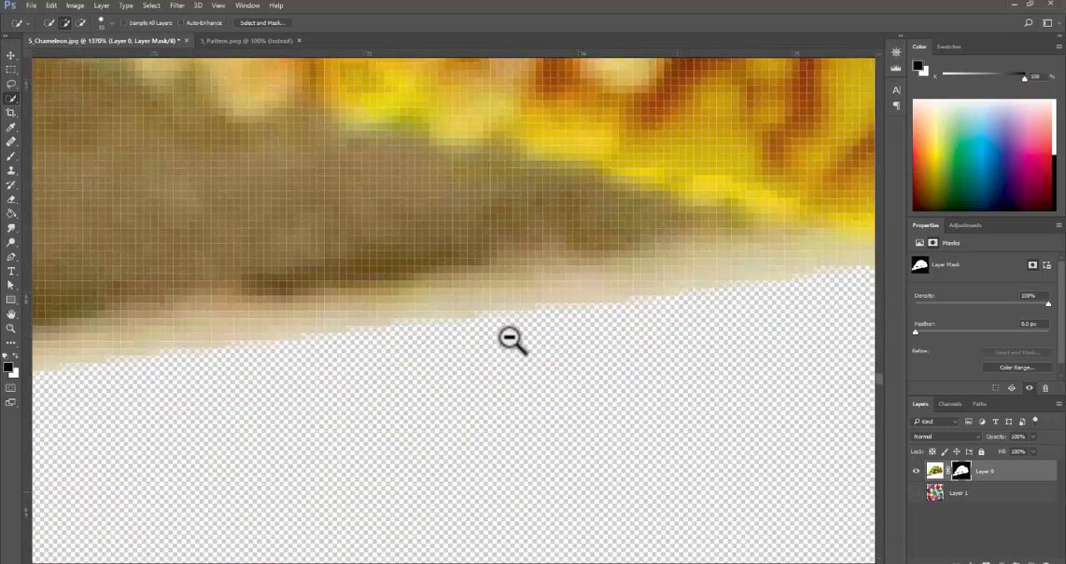
pyautogui.moveTo(511, 341); pyautogui.dragTo(568, 306)
pyautogui.keyDown('alt'); pyautogui.click(471, 288); pyautogui.keyUp('alt')
pyautogui.keyDown('alt'); pyautogui.click(471, 288); pyautogui.keyUp('alt')
pyautogui.keyDown('alt'); pyautogui.click(471, 288); pyautogui.keyUp('alt')
pyautogui.keyDown('alt'); pyautogui.click(471, 288); pyautogui.keyUp('alt')
pyautogui.keyDown('alt'); pyautogui.click(459, 298); pyautogui.keyUp('alt')
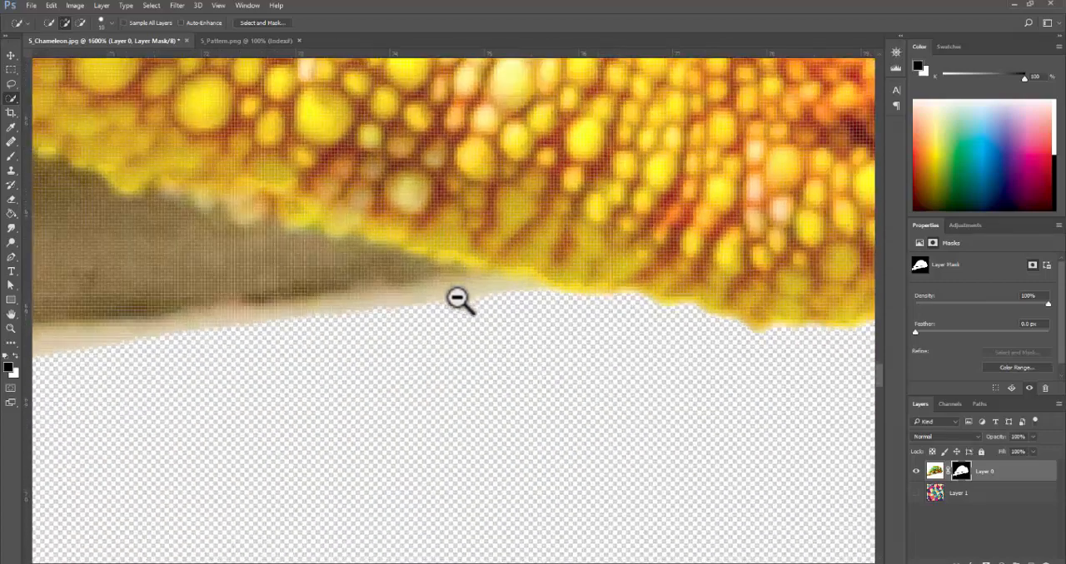
pyautogui.moveTo(459, 299)
pyautogui.mouseDown()
pyautogui.moveTo(513, 298)
pyautogui.moveTo(524, 283)
pyautogui.mouseUp()
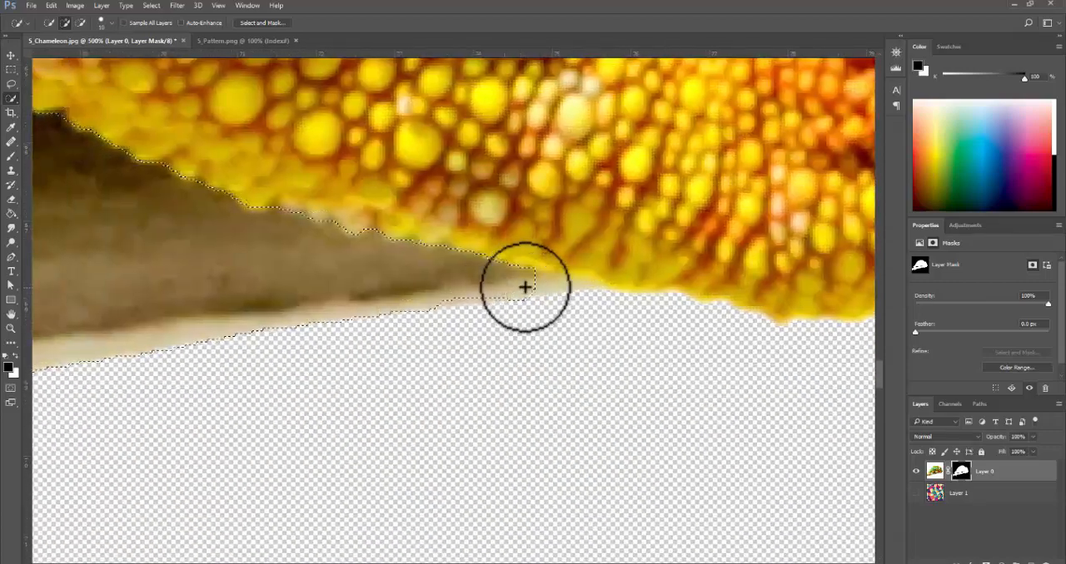
pyautogui.click(547, 288)
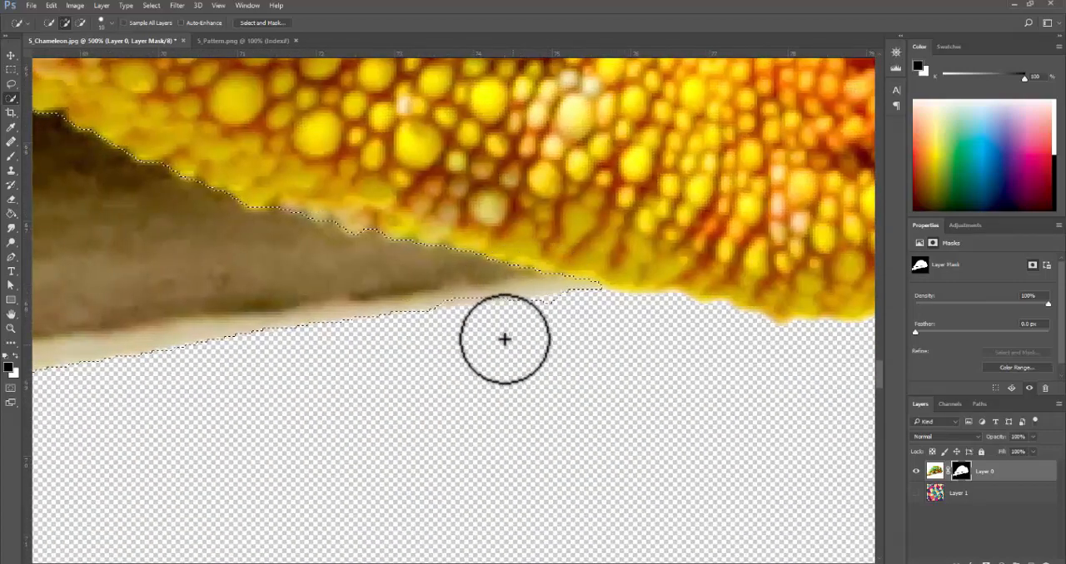
pyautogui.click(456, 306)
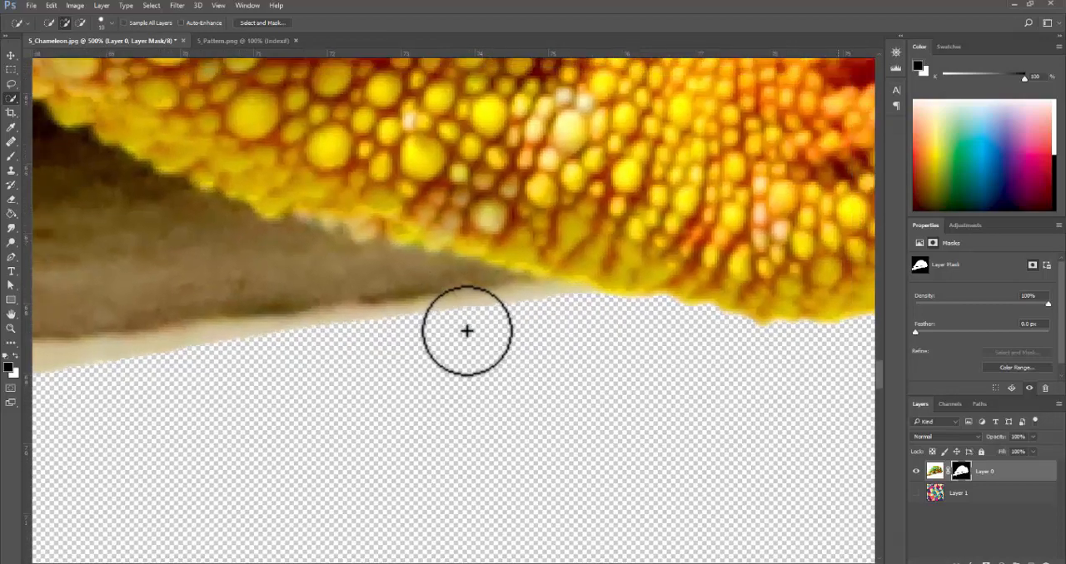
# - Copy the selected branch from the chameleon image to a new layer and check the copy with the chameleon hidden
pyautogui.scroll(-7, 466, 331)
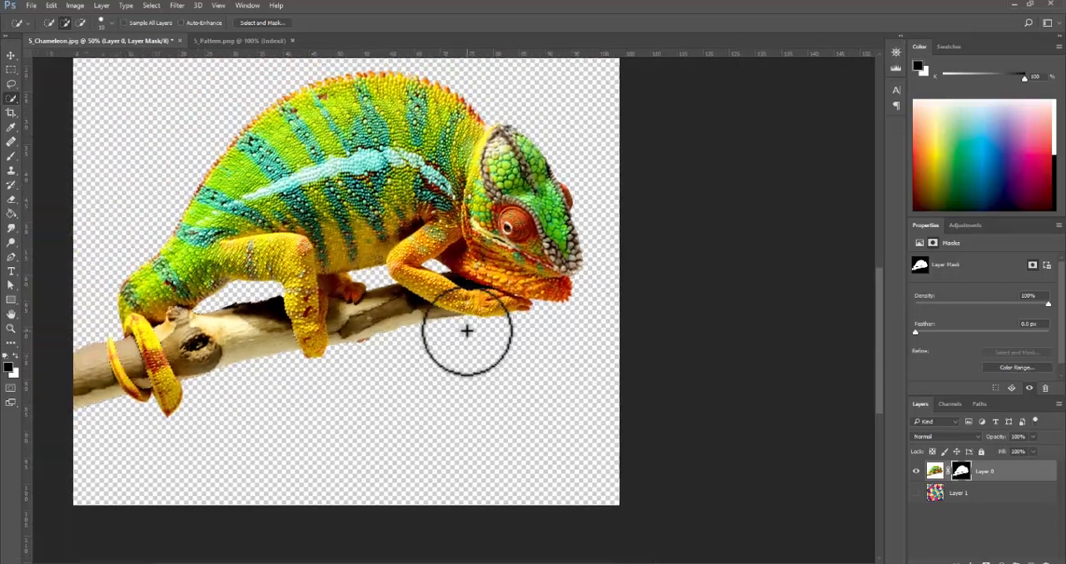
pyautogui.moveTo(269, 374); pyautogui.dragTo(312, 406)
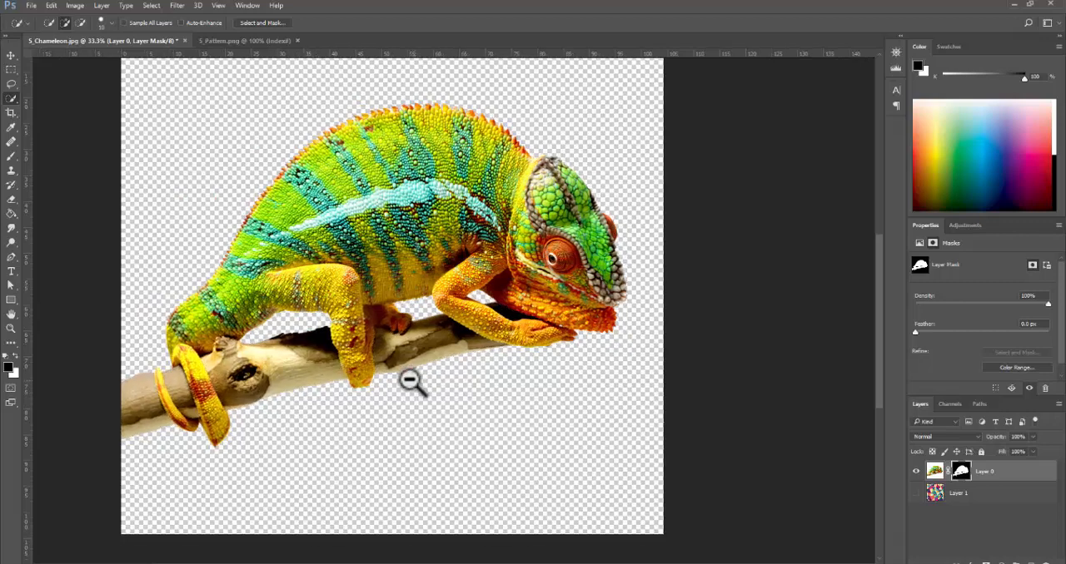
pyautogui.keyDown('alt'); pyautogui.click(409, 380); pyautogui.keyUp('alt')
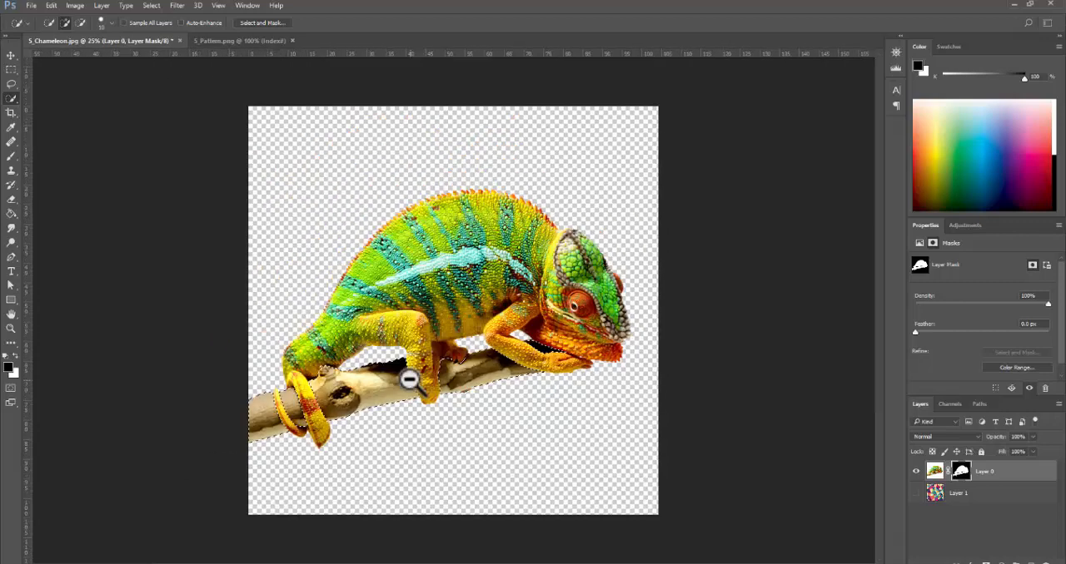
pyautogui.click(935, 474)
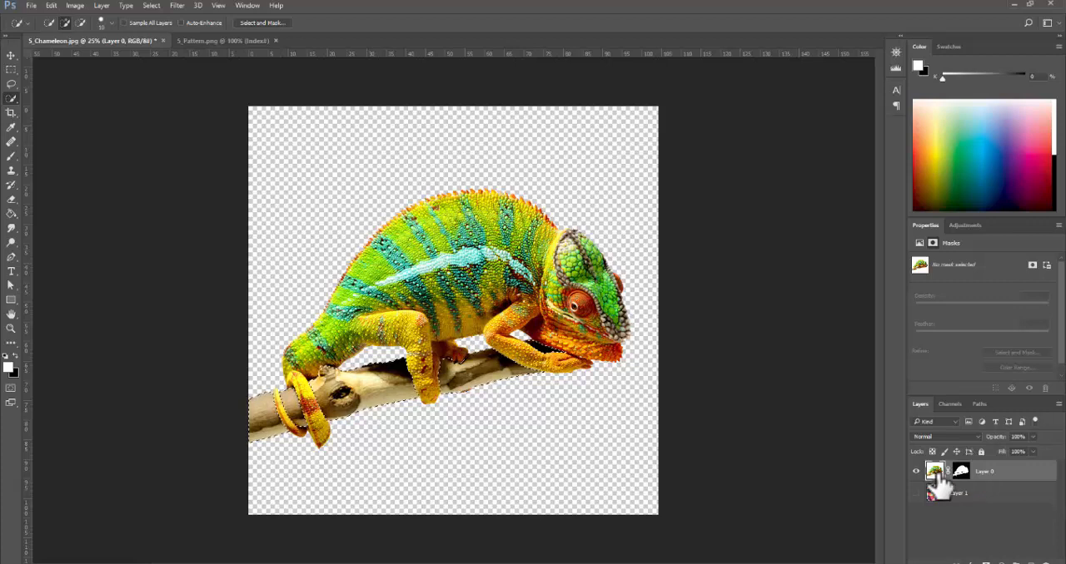
pyautogui.click(916, 472)
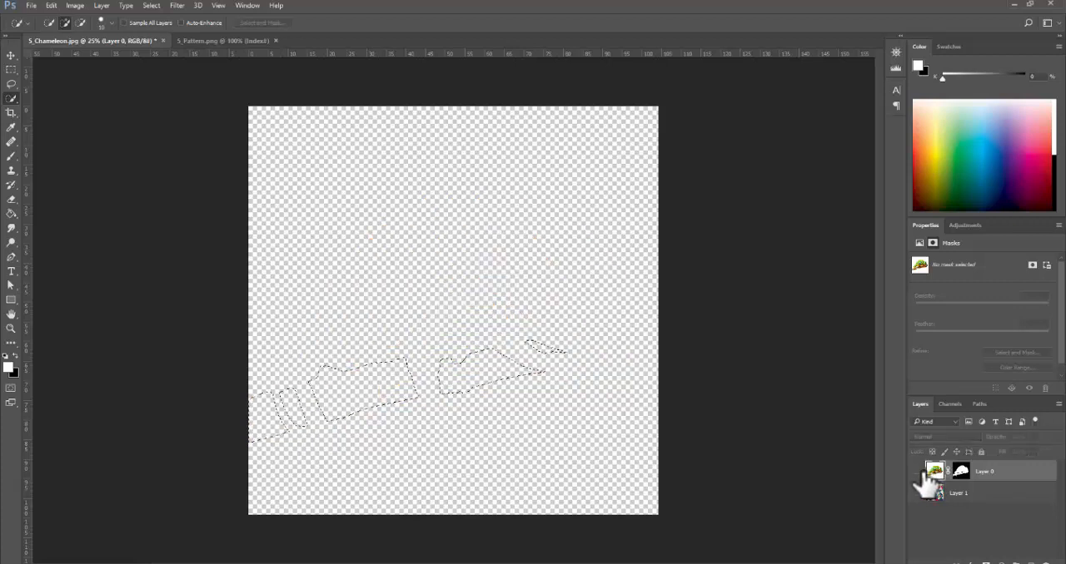
pyautogui.click(915, 472)
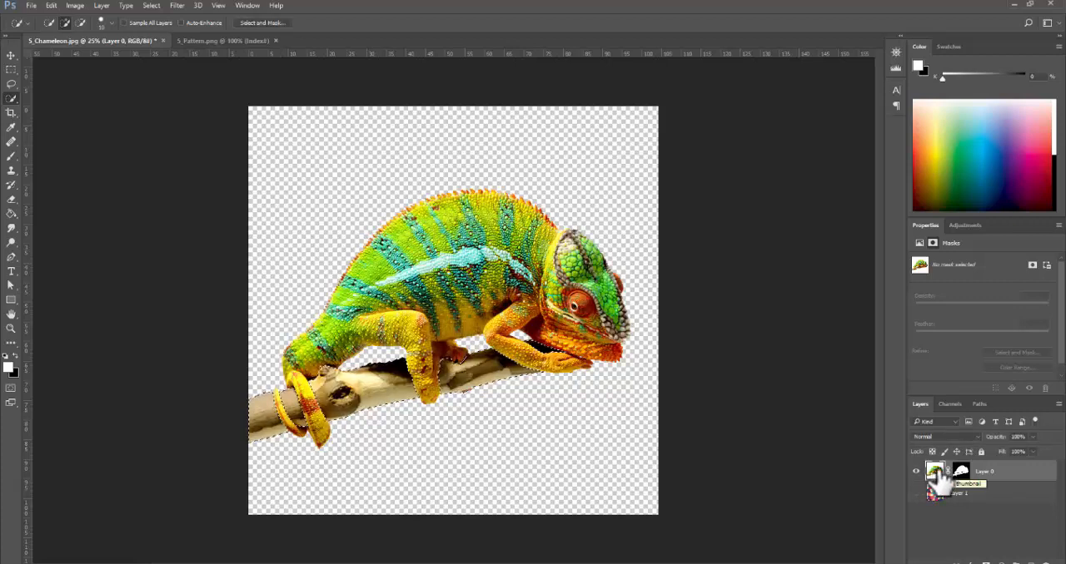
pyautogui.hotkey('ctrl', 'j')
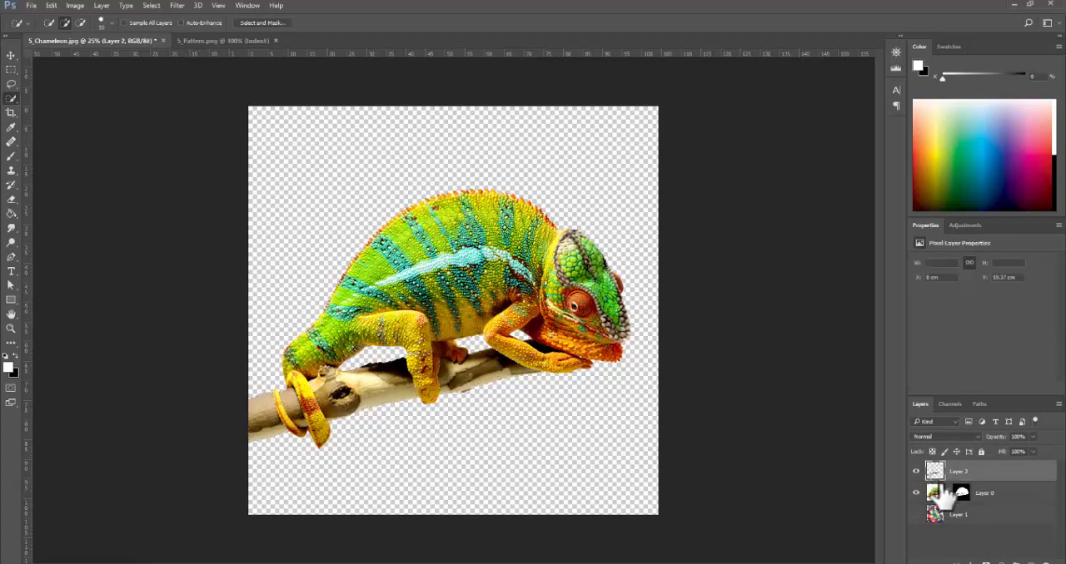
pyautogui.click(916, 493)
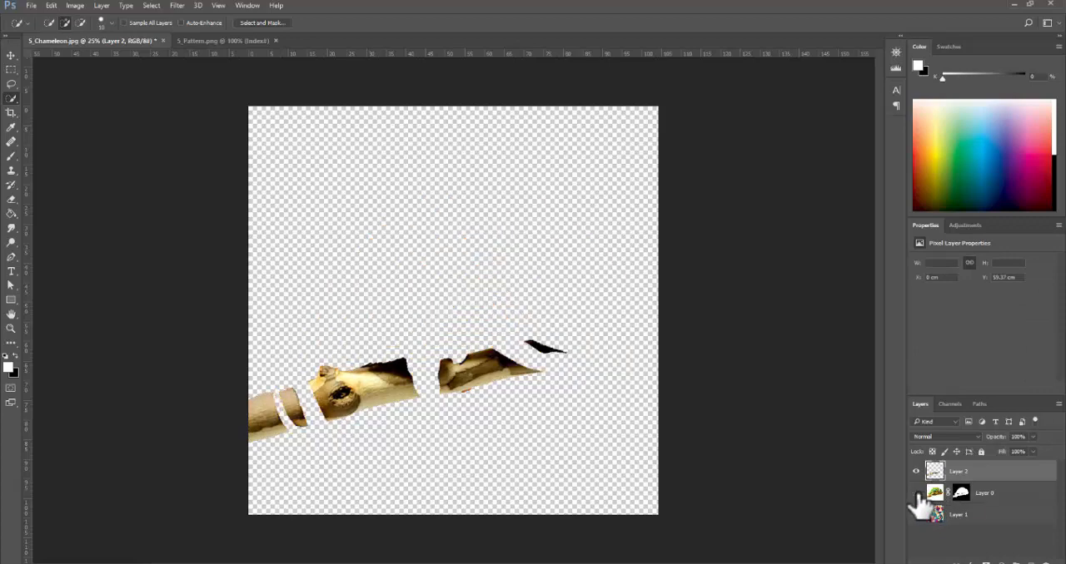
pyautogui.click(916, 493)
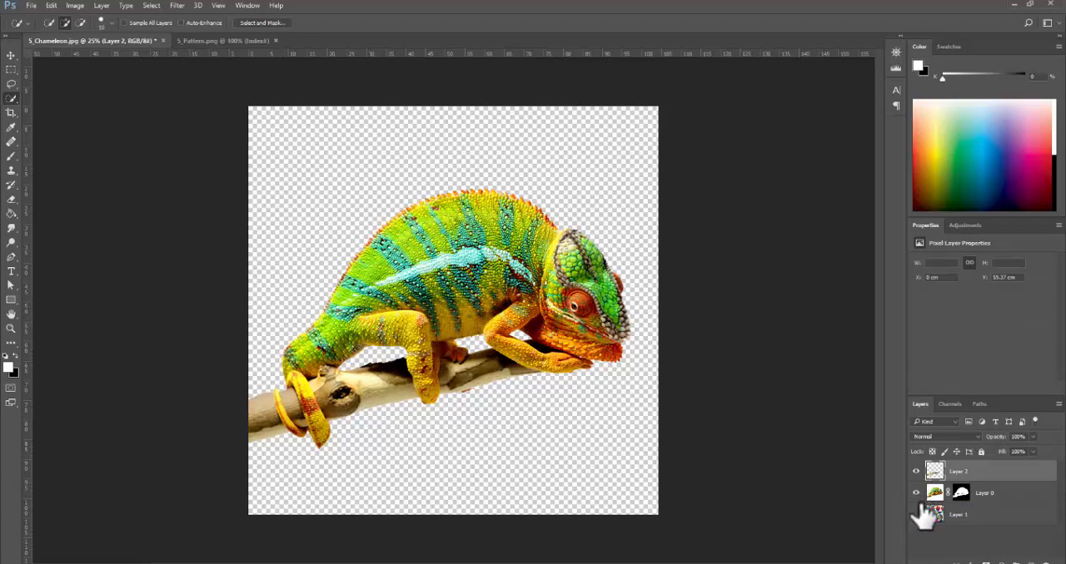
# - Show the pattern layer and set the chameleon layer's blend mode to Multiply
pyautogui.click(916, 514)
pyautogui.click(932, 492)
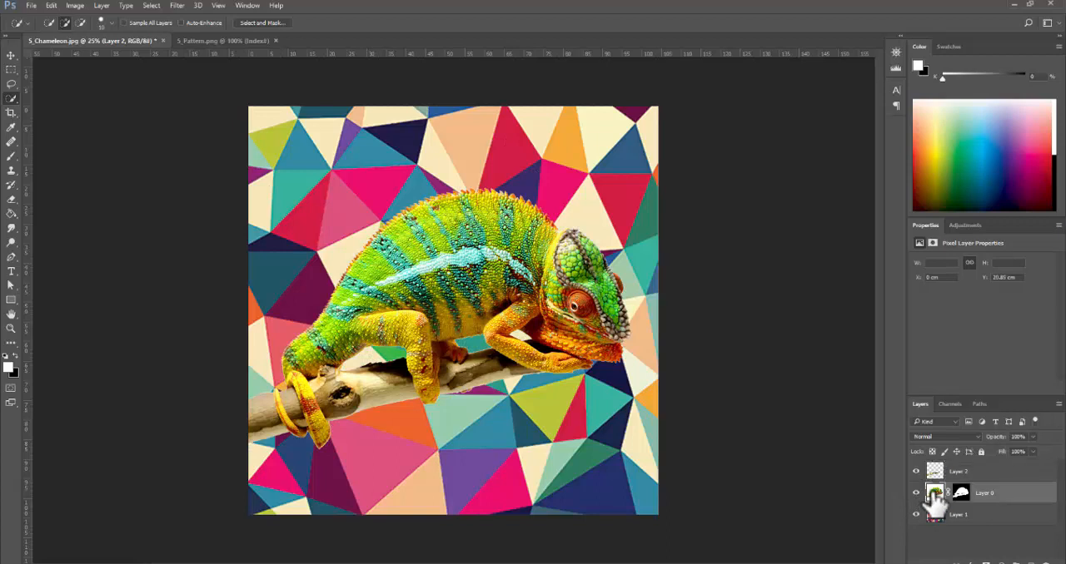
pyautogui.click(976, 437)
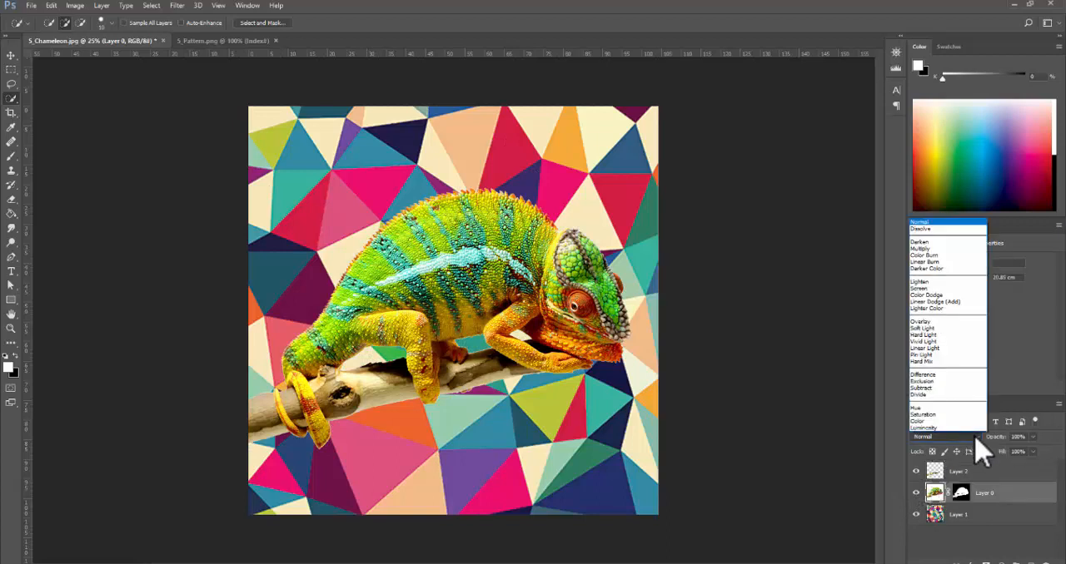
pyautogui.click(922, 248)
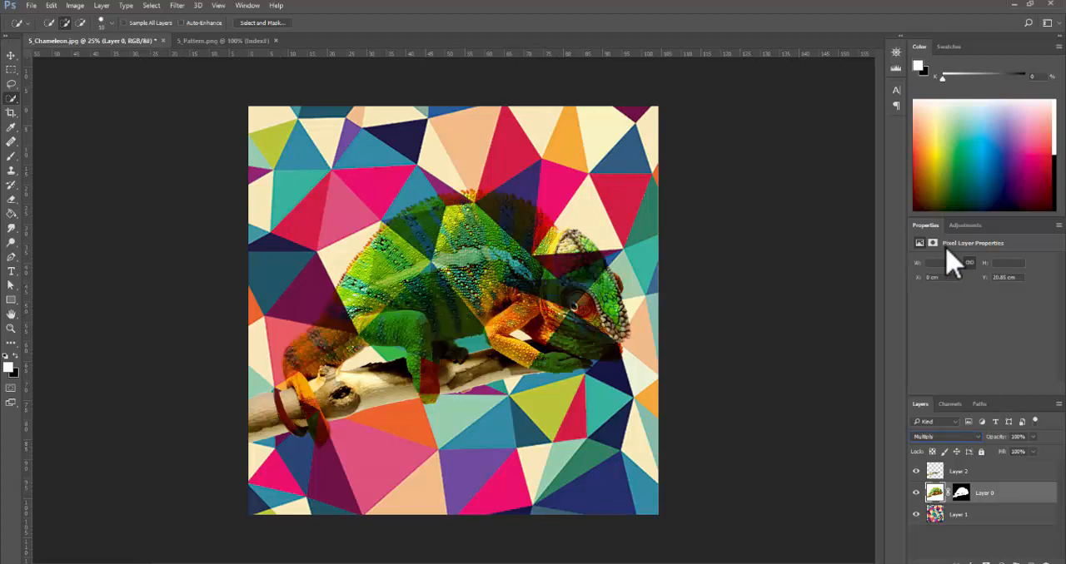
# - Try the Soft Light and Color blend modes on the chameleon layer and return it to Multiply
pyautogui.click(976, 438)
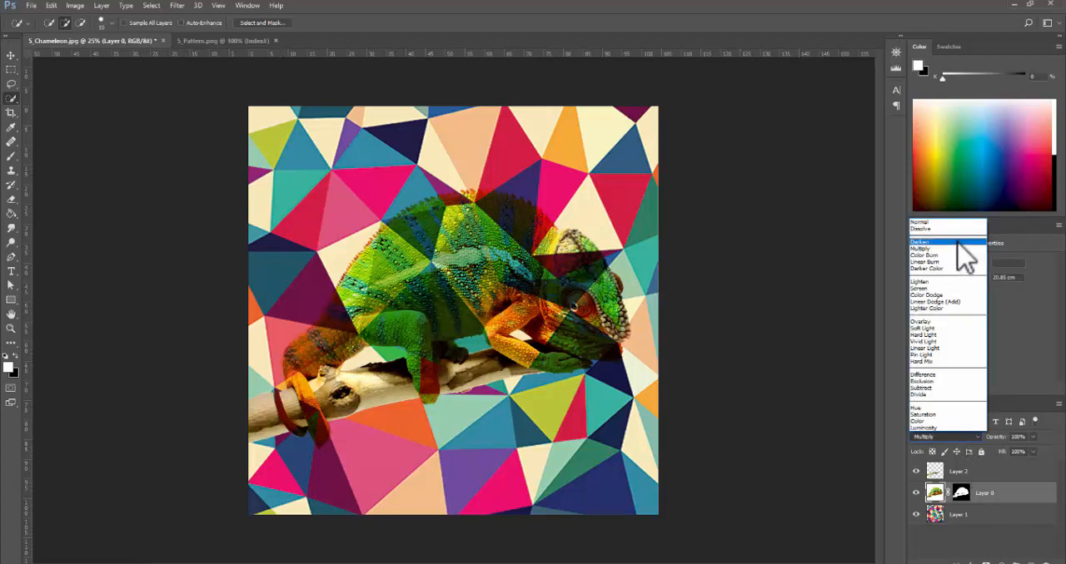
pyautogui.click(955, 328)
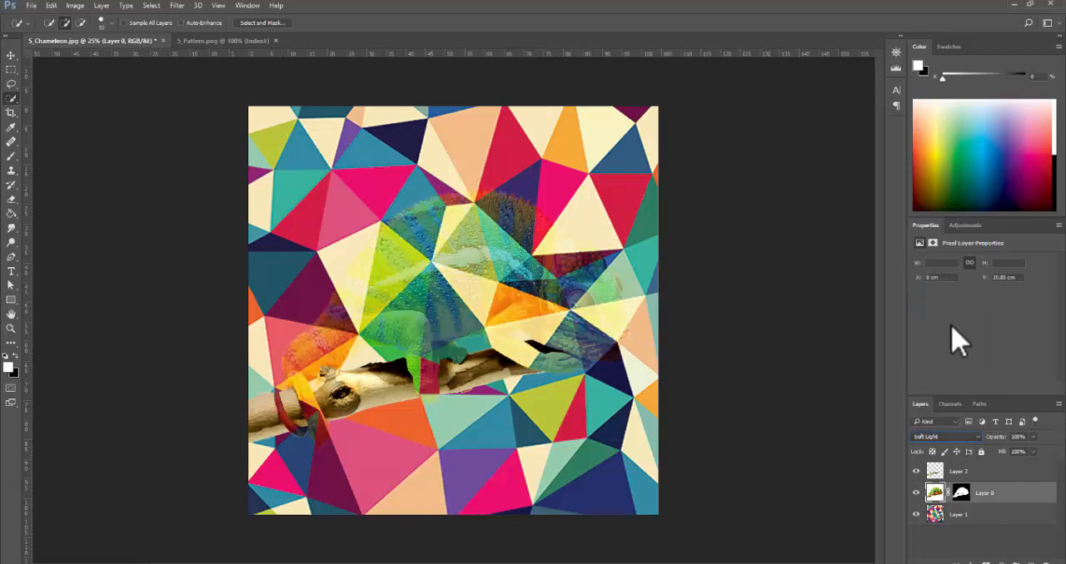
pyautogui.click(975, 439)
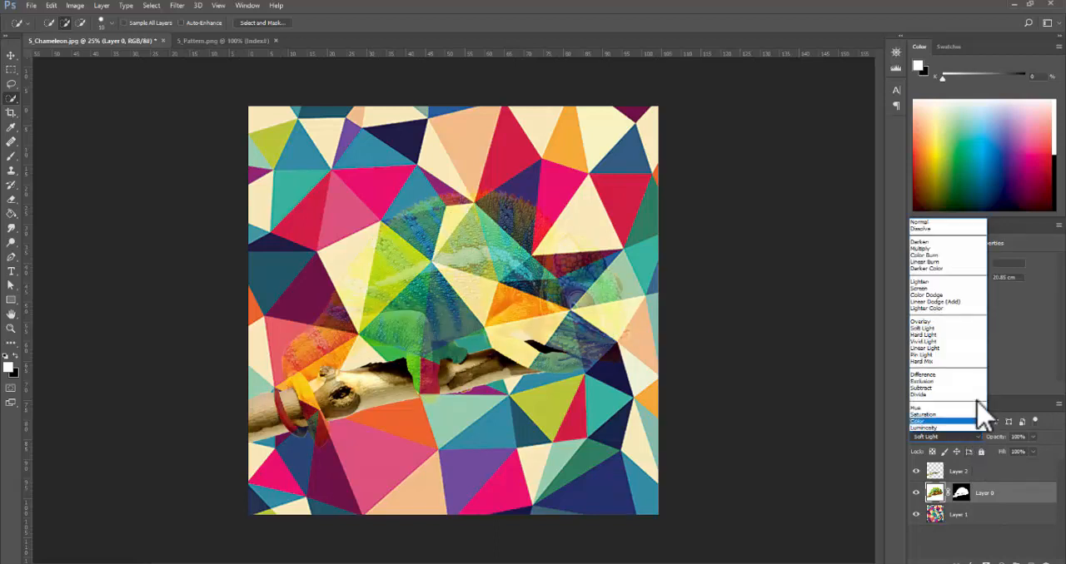
pyautogui.click(926, 420)
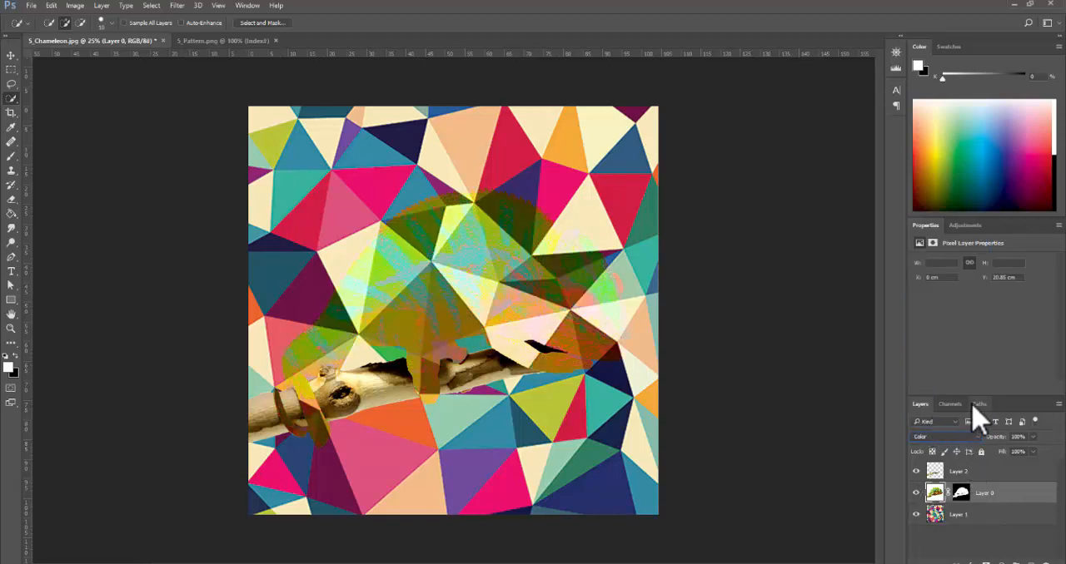
pyautogui.click(971, 436)
pyautogui.click(968, 248)
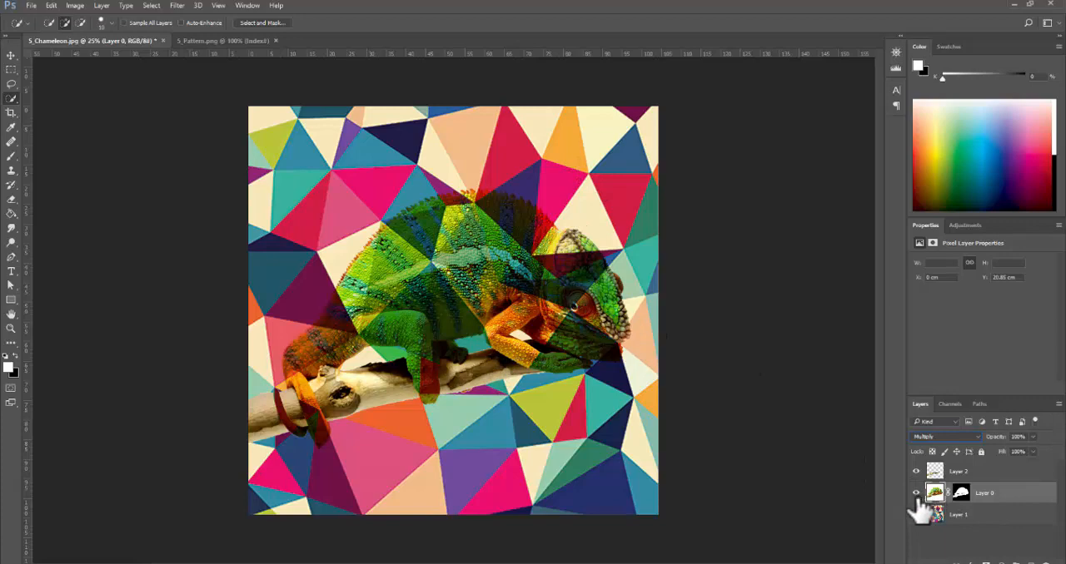
# - Compare the chameleon with and without the pattern, hide the pattern layer and set the chameleon layer's blend mode back to Normal
pyautogui.click(916, 496)
pyautogui.click(916, 495)
pyautogui.click(916, 514)
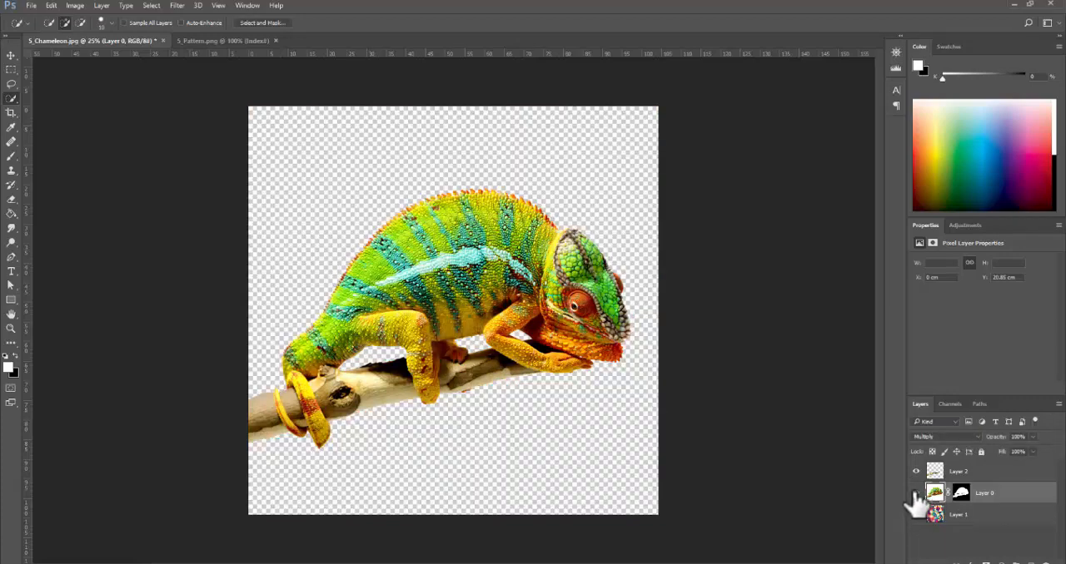
pyautogui.click(917, 494)
pyautogui.click(916, 494)
pyautogui.click(970, 436)
pyautogui.click(957, 220)
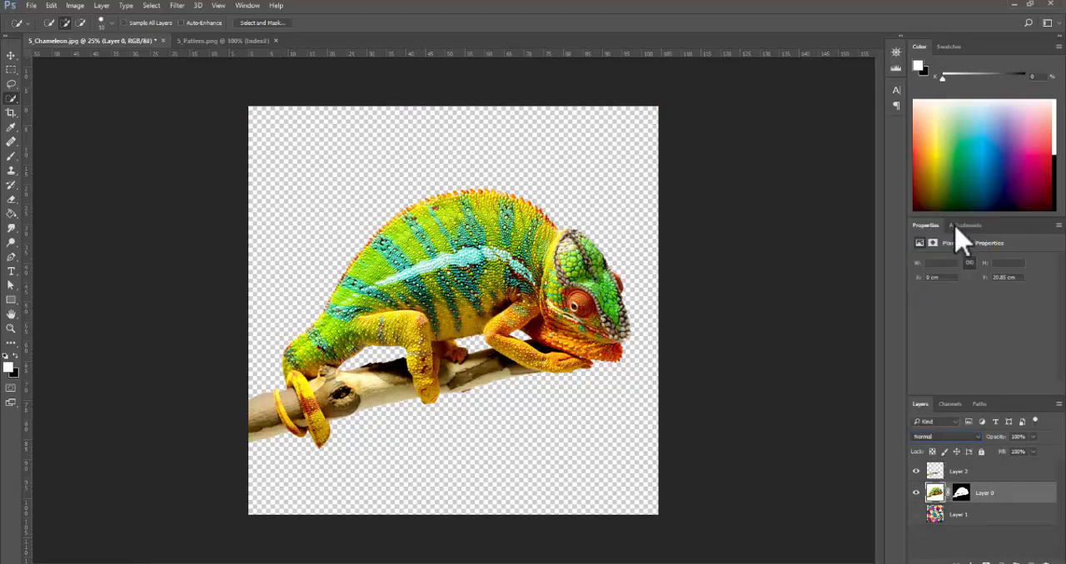
# - Place a duplicate of the pattern layer directly above the chameleon layer, with the original shown and the copy hidden
pyautogui.click(961, 473)
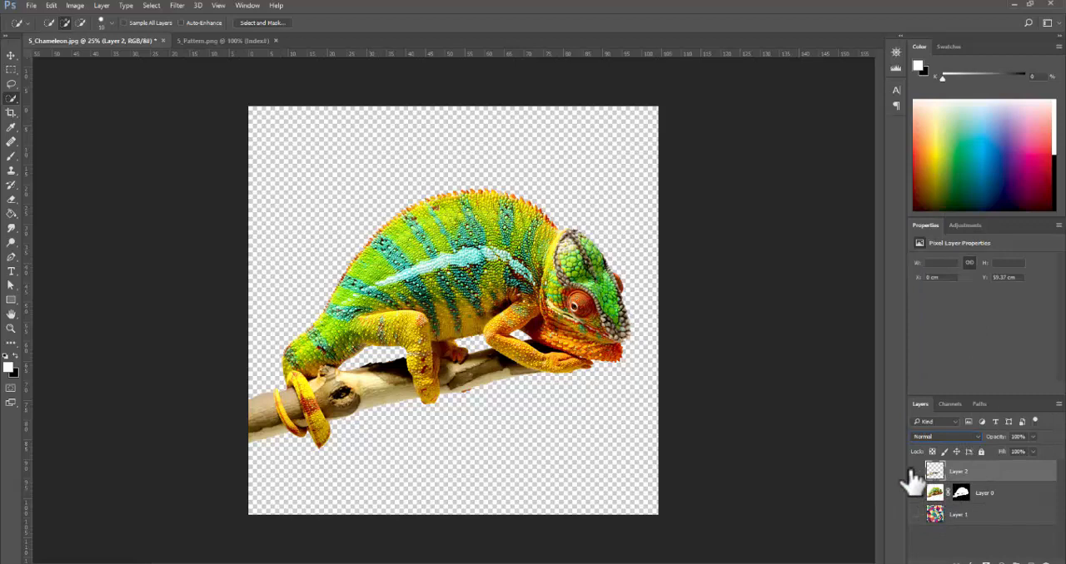
pyautogui.click(964, 521)
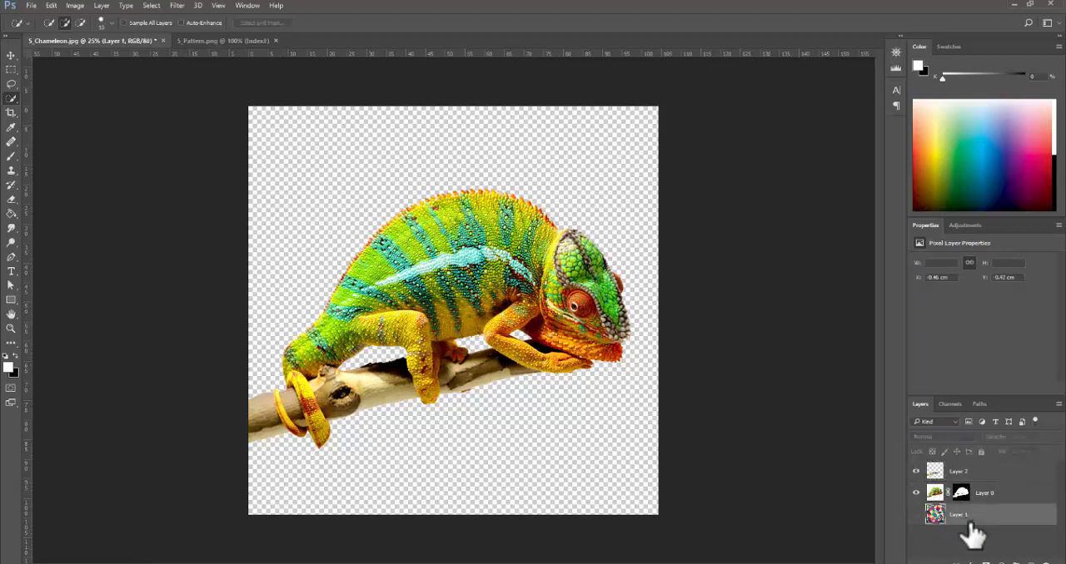
pyautogui.hotkey('ctrl', 'j')
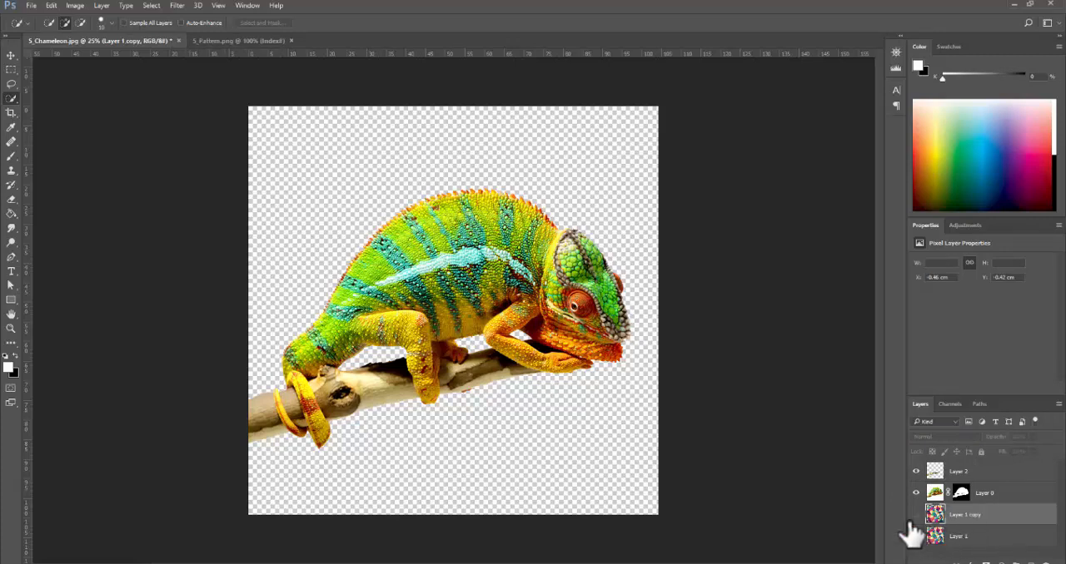
pyautogui.click(916, 516)
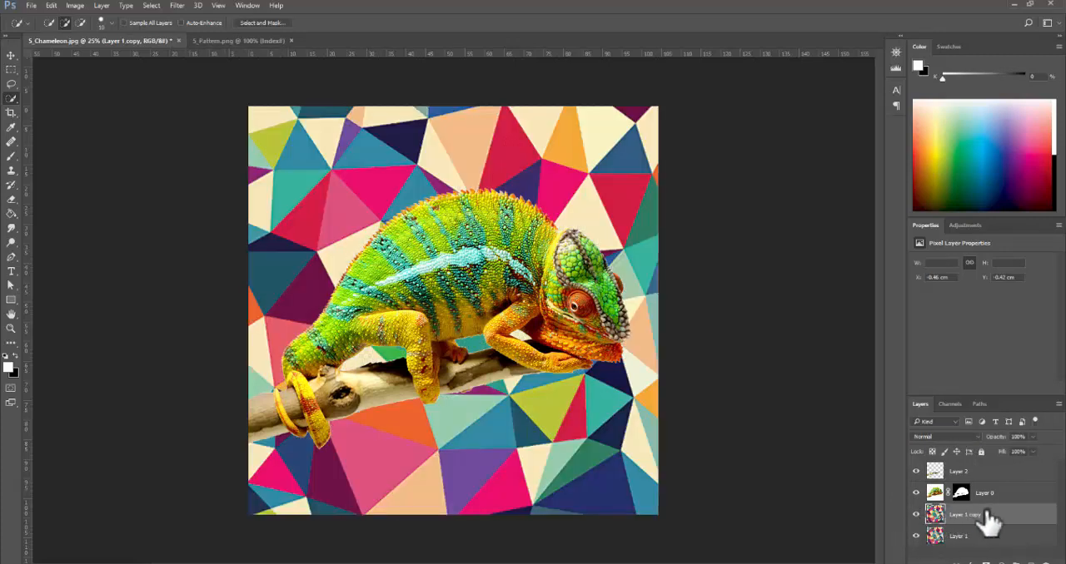
pyautogui.moveTo(988, 517); pyautogui.dragTo(984, 484)
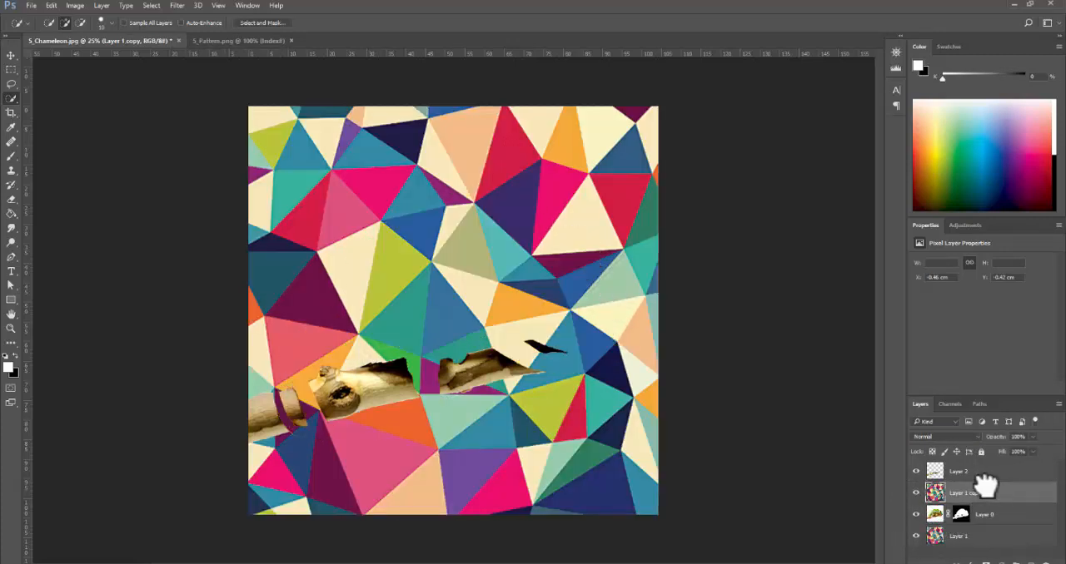
pyautogui.click(915, 494)
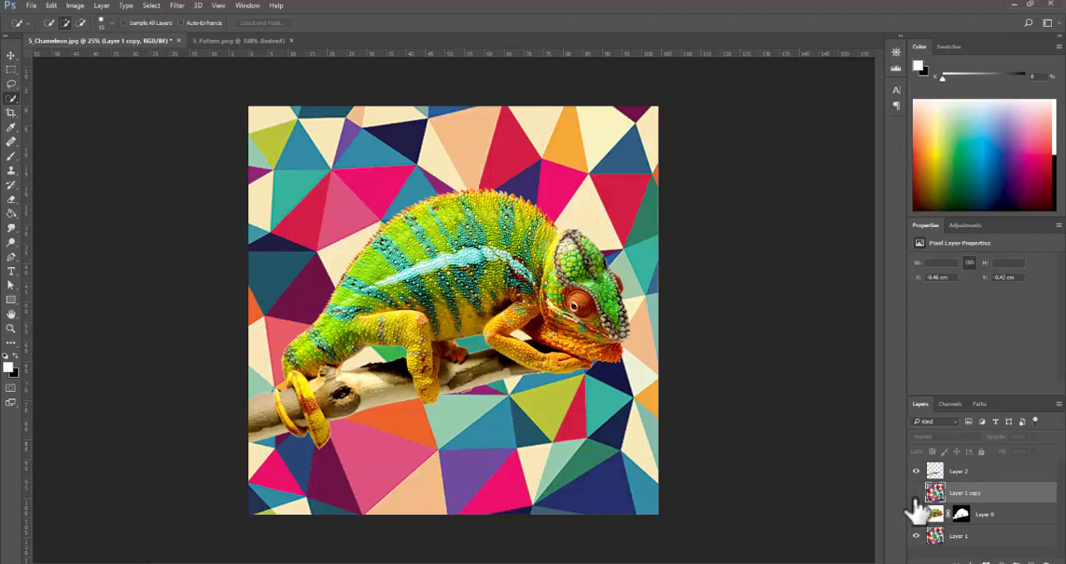
# - Try the Multiply blend mode on the masked chameleon layer and return it to Normal
pyautogui.click(936, 518)
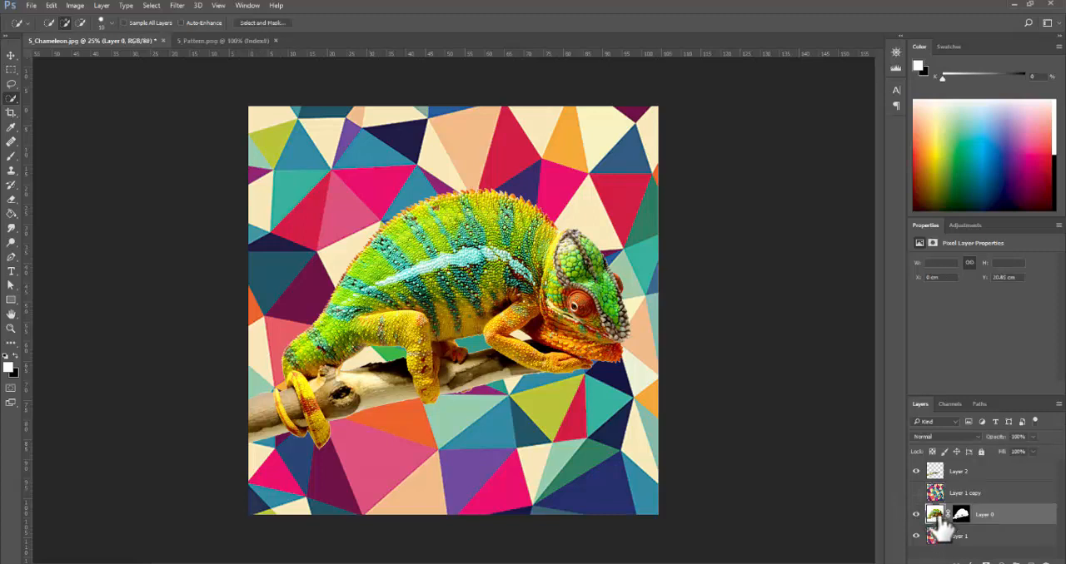
pyautogui.click(972, 437)
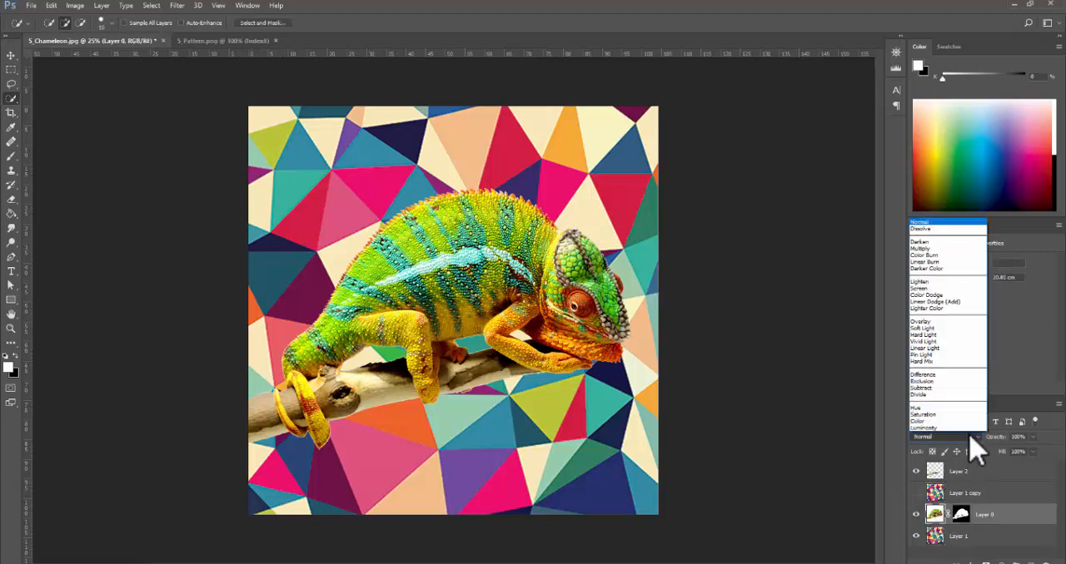
pyautogui.click(964, 252)
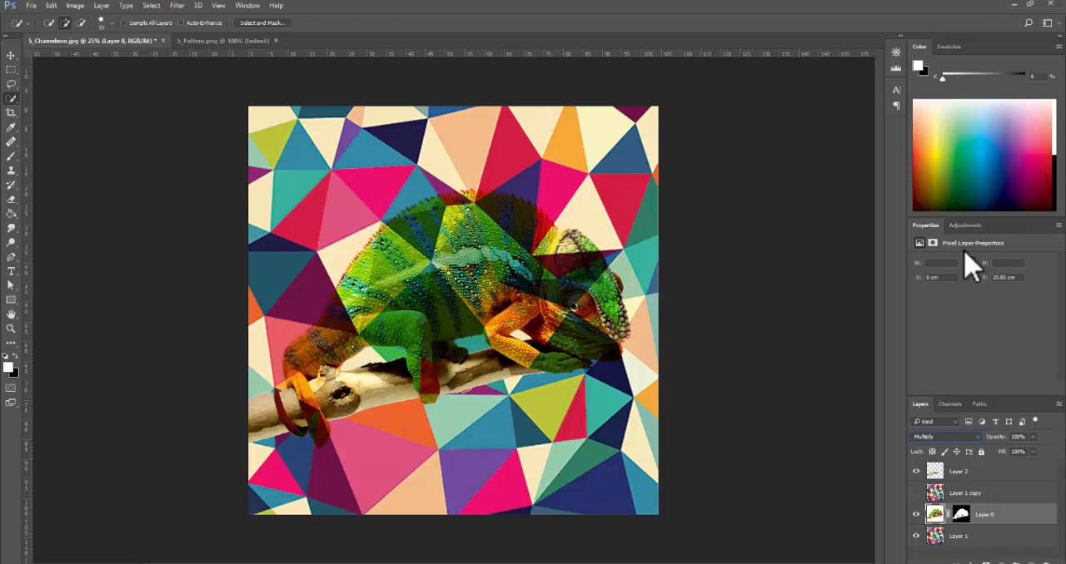
pyautogui.click(974, 437)
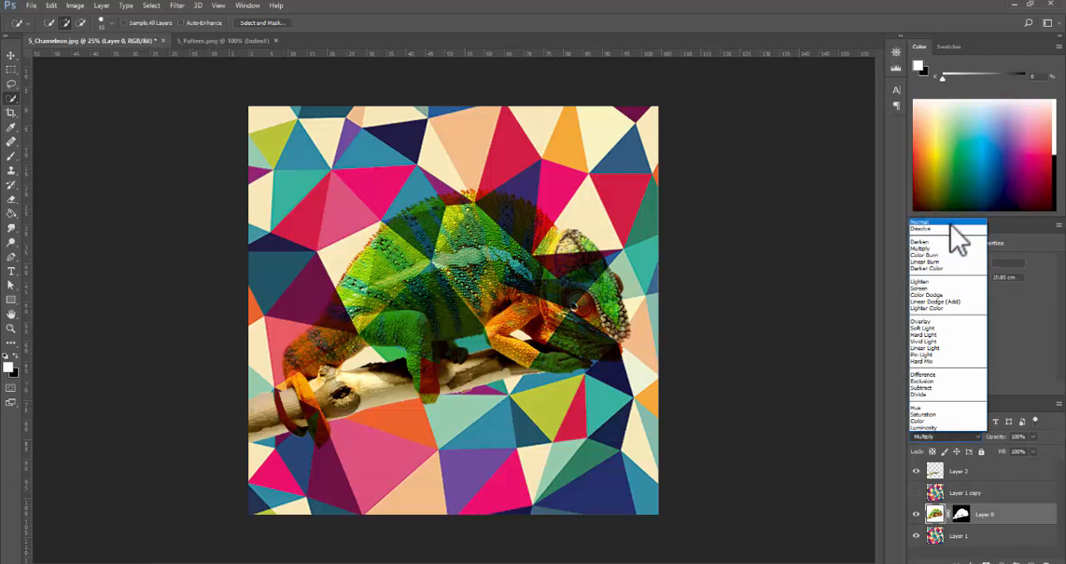
pyautogui.click(949, 223)
# - Show the pattern copy layer and rename the original pattern layer at the bottom of the stack "colour bg"
pyautogui.click(982, 494)
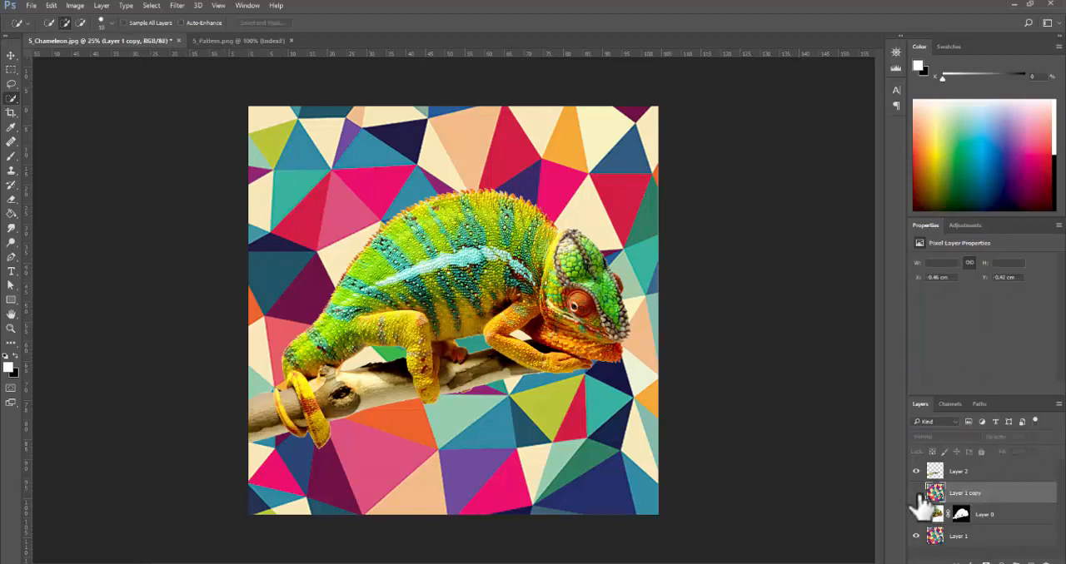
pyautogui.click(915, 493)
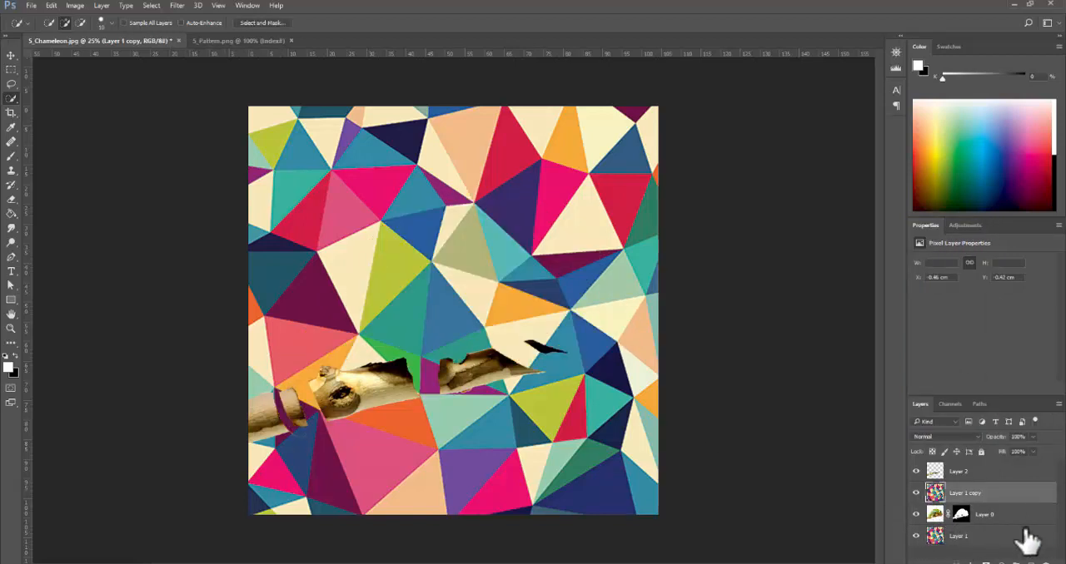
pyautogui.doubleClick(978, 494)
pyautogui.doubleClick(959, 536)
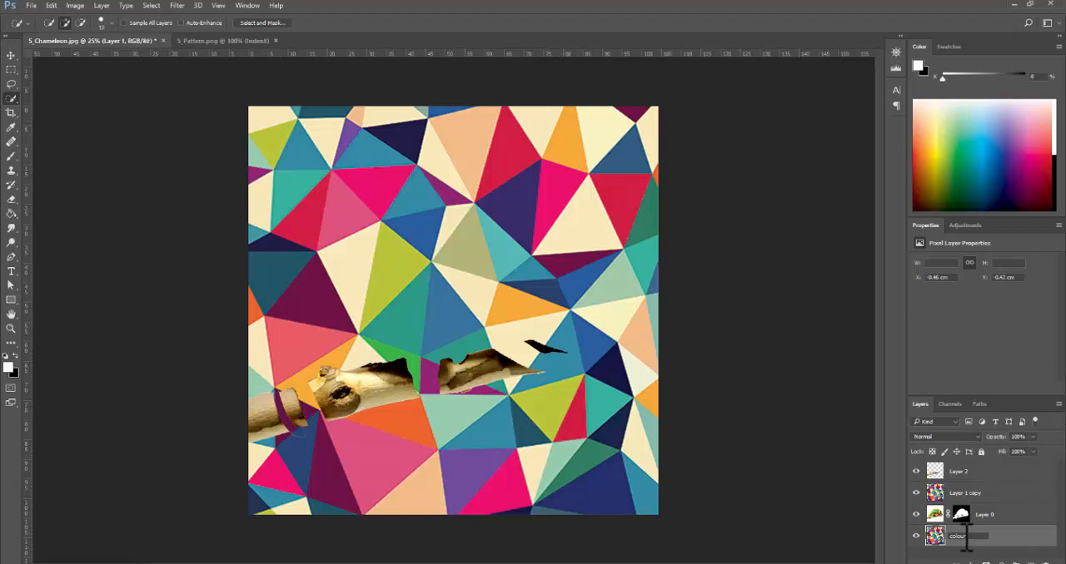
# - Rename the pattern copy "colour bg effects", the masked layer "chameleon" and the uppermost layer "branch"
pyautogui.doubleClick(969, 494)
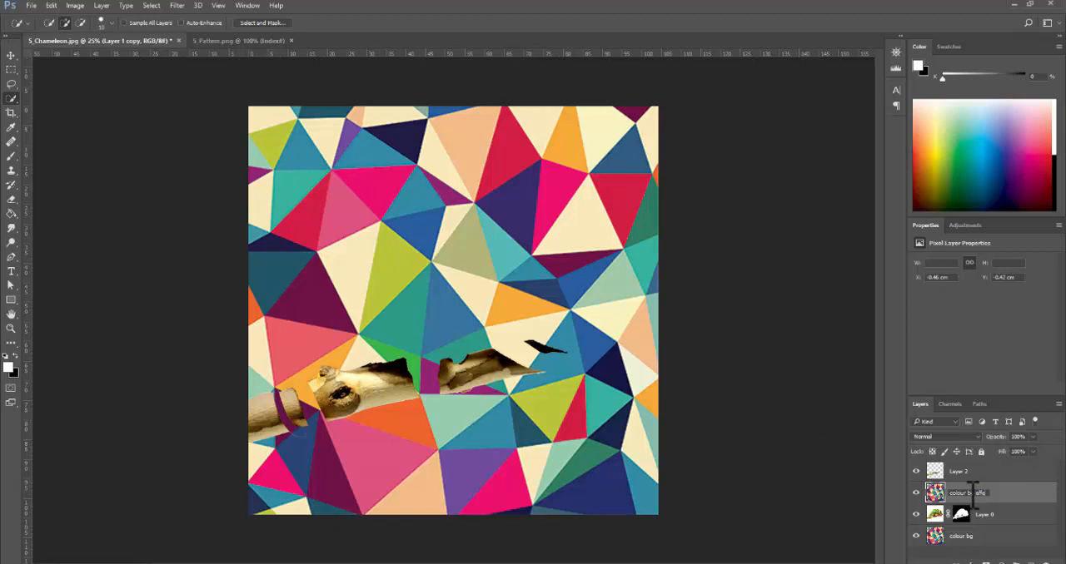
pyautogui.doubleClick(990, 514)
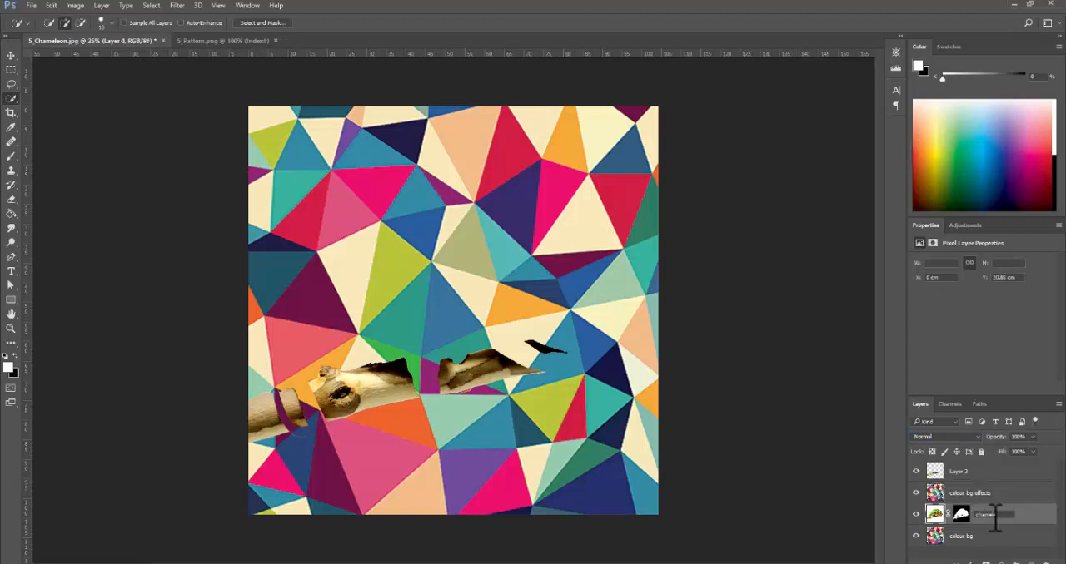
pyautogui.doubleClick(959, 471)
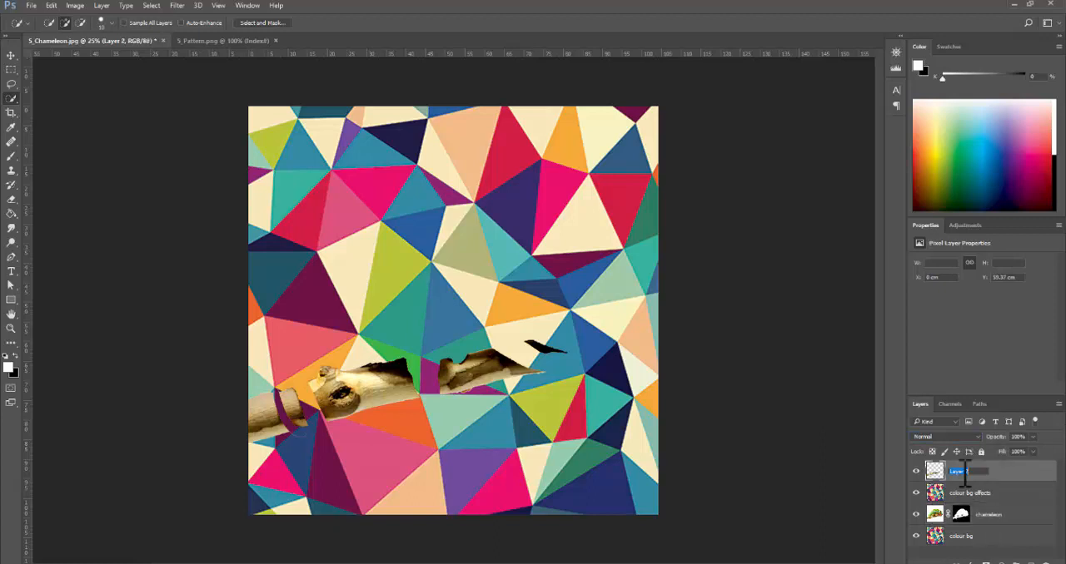
pyautogui.write('branch')
# - Try the Overlay blend mode on the colour bg effects layer and change it to Color
pyautogui.click(999, 497)
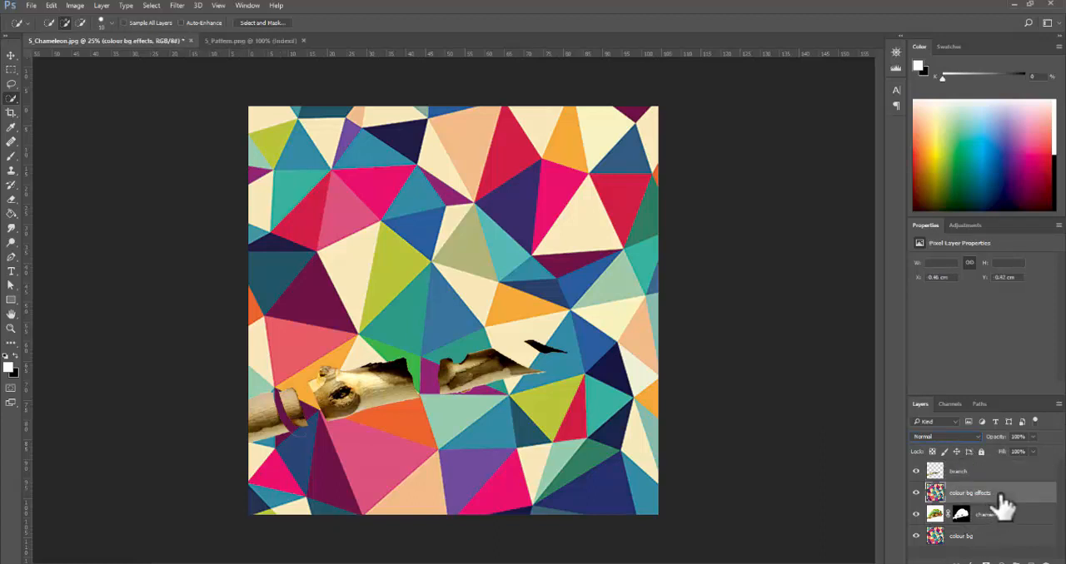
pyautogui.click(976, 436)
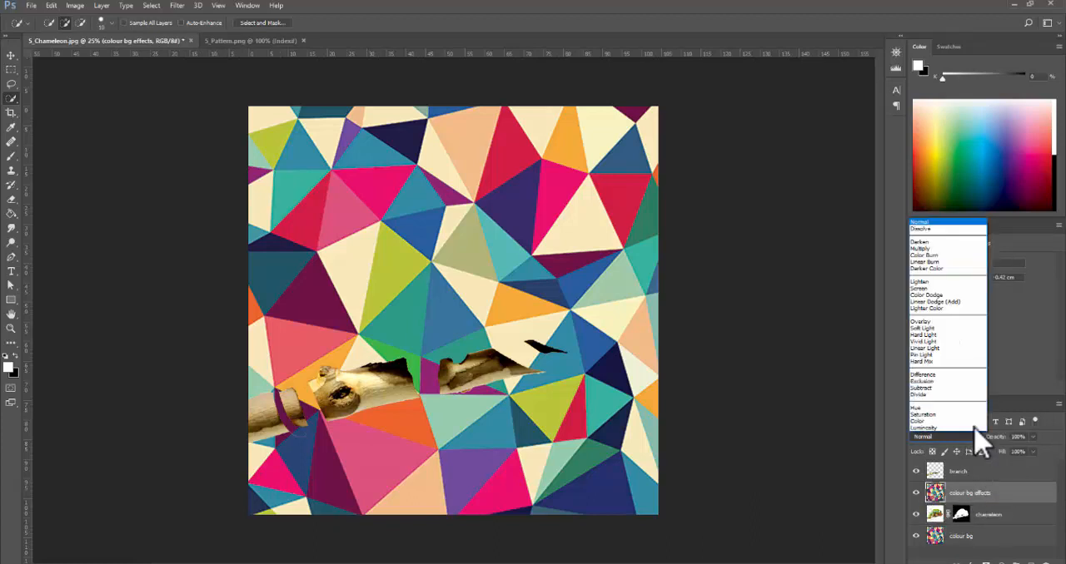
pyautogui.click(968, 321)
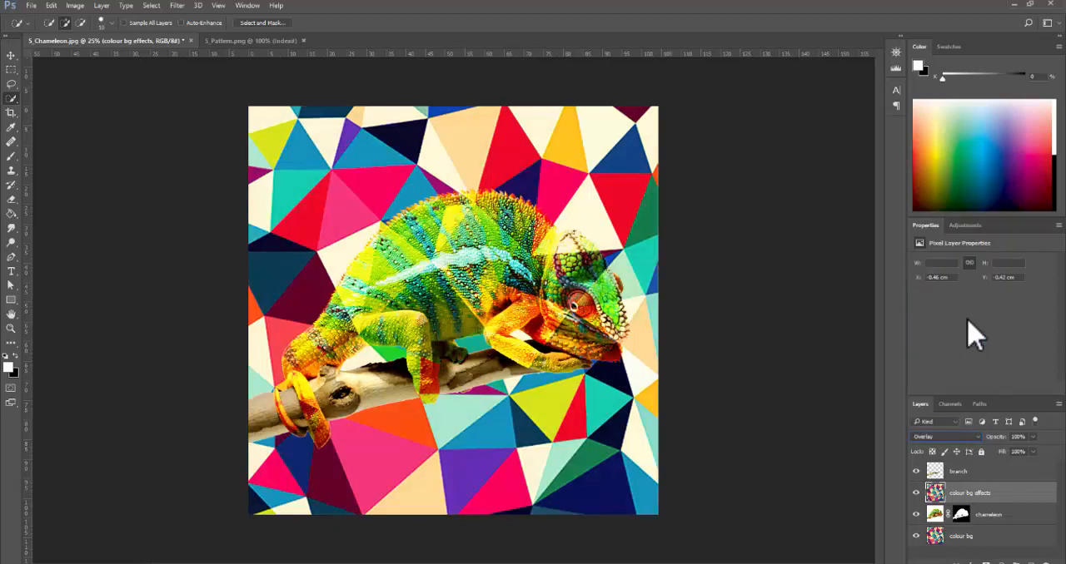
pyautogui.click(948, 430)
pyautogui.click(951, 426)
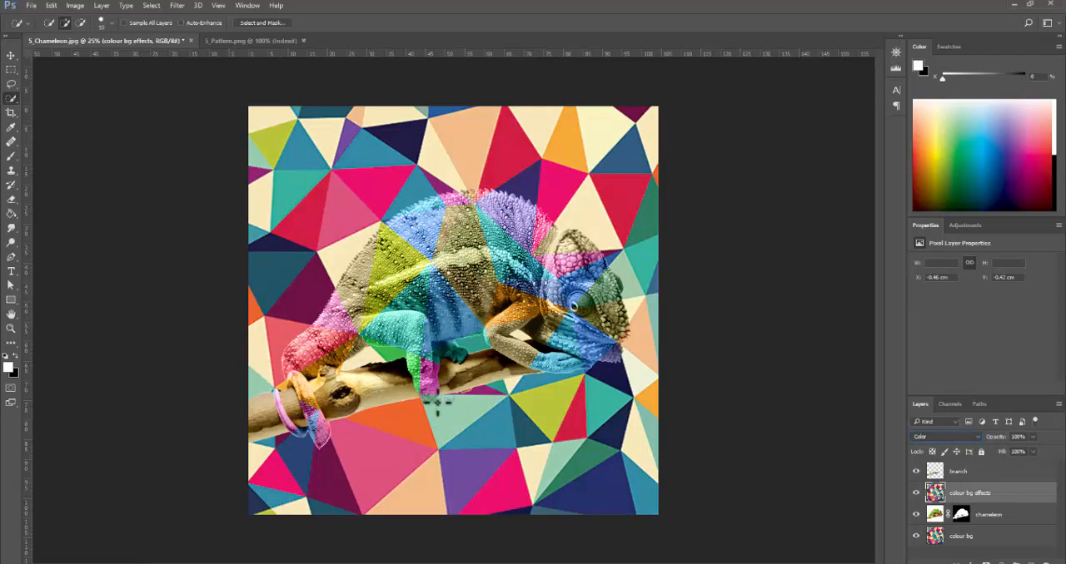
# - Compare the chameleon with and without the colour bg effects layer in Color mode
pyautogui.click(962, 515)
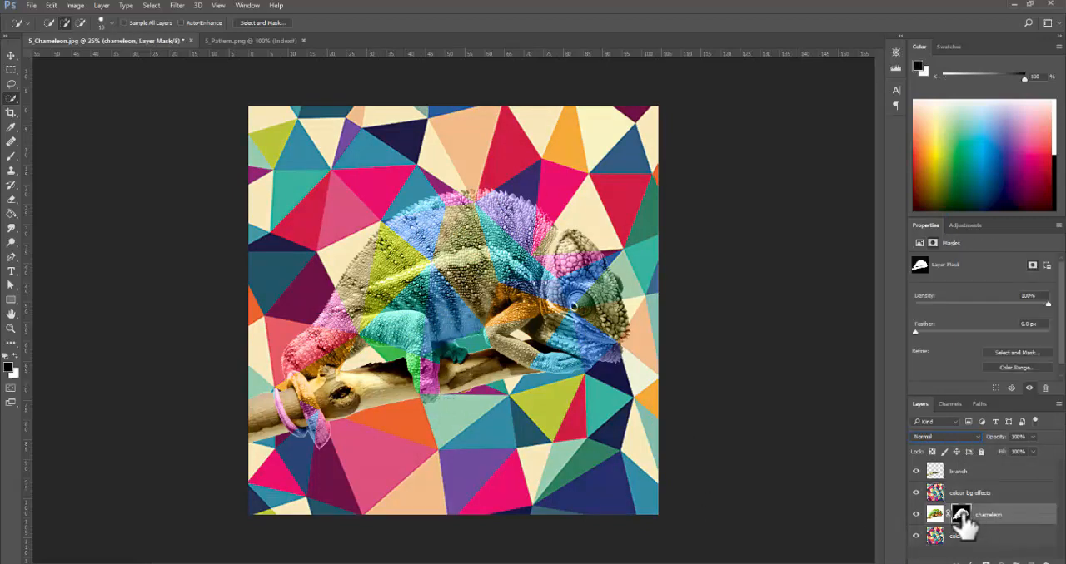
pyautogui.click(916, 493)
pyautogui.click(916, 493)
pyautogui.click(916, 492)
pyautogui.click(916, 492)
pyautogui.click(915, 493)
pyautogui.click(916, 492)
# - Try the Screen blend mode on the chameleon layer and compare it with colour bg effects hidden and shown
pyautogui.click(958, 437)
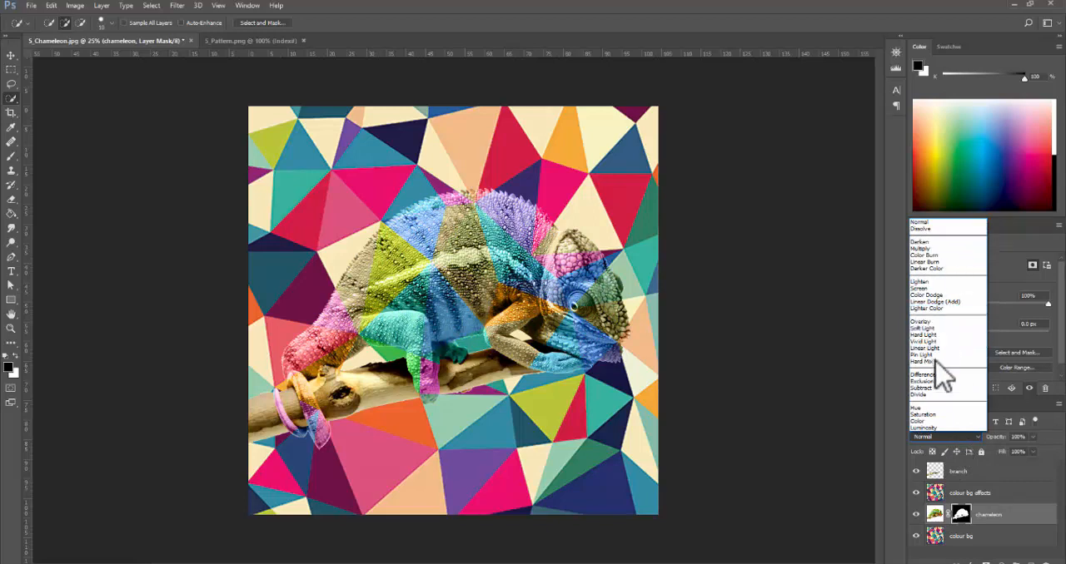
pyautogui.click(949, 289)
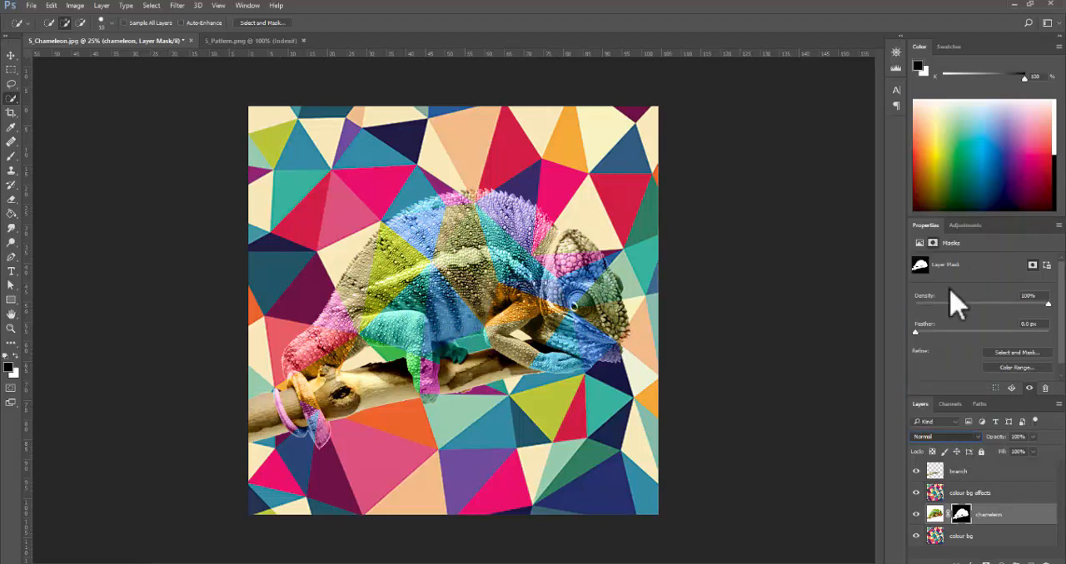
pyautogui.click(976, 497)
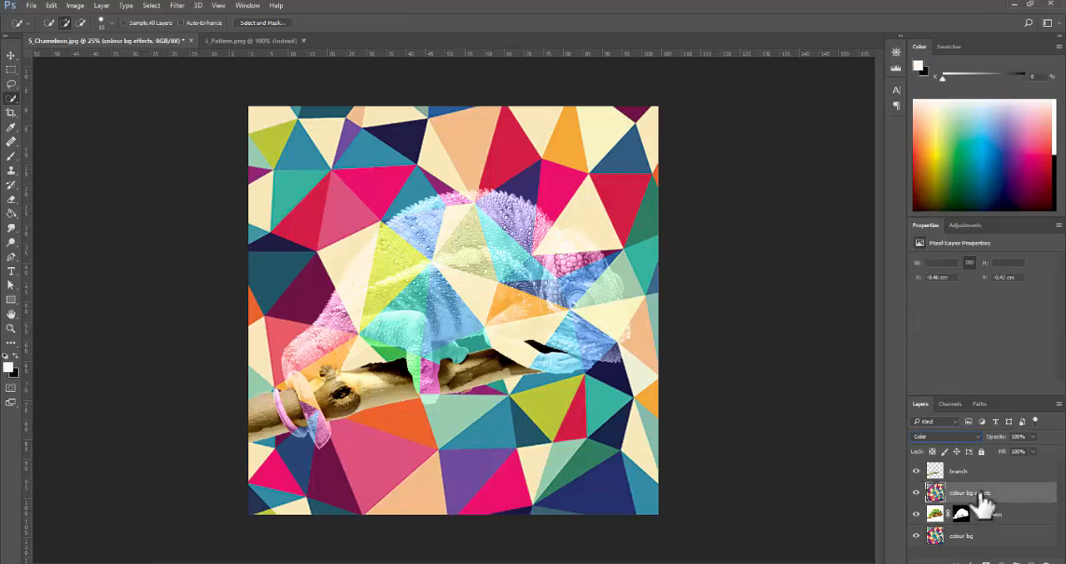
pyautogui.click(915, 493)
pyautogui.click(916, 493)
pyautogui.click(915, 493)
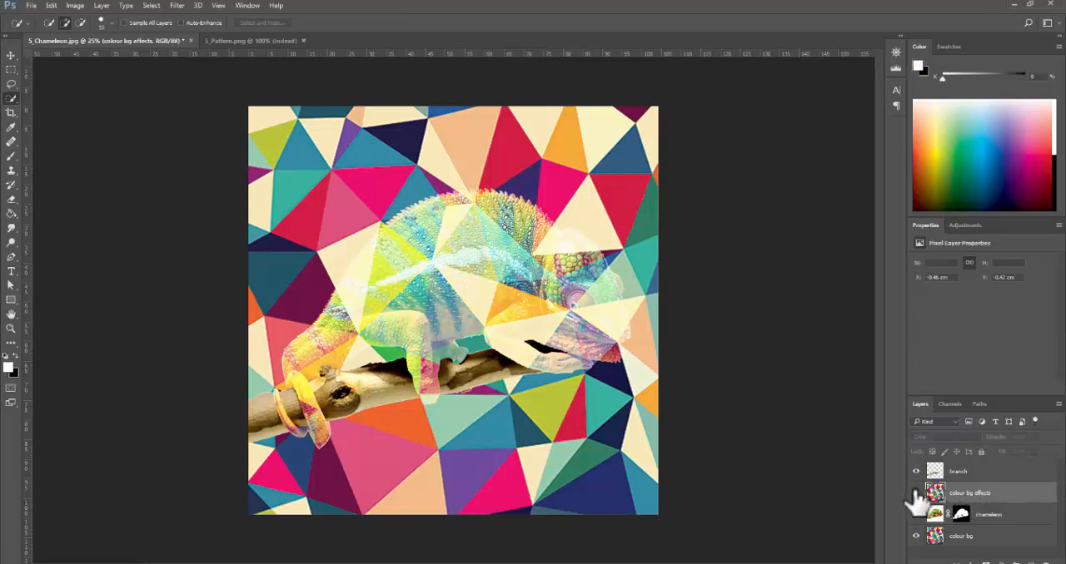
pyautogui.click(915, 493)
pyautogui.click(916, 493)
pyautogui.click(916, 493)
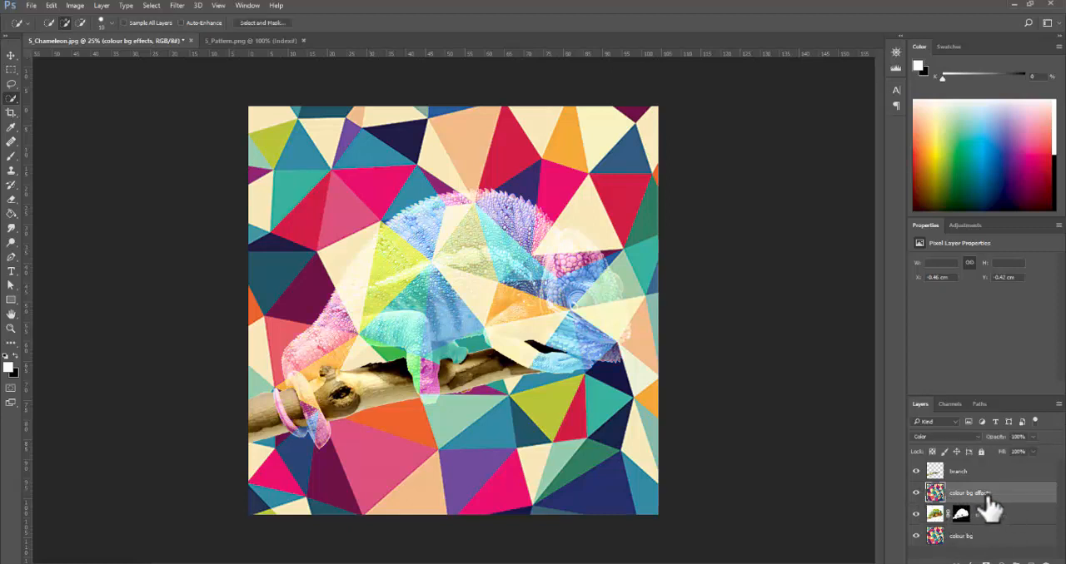
# - Try Multiply on the colour bg effects layer, undo it, and check the image with the chameleon layer hidden and shown
pyautogui.click(970, 437)
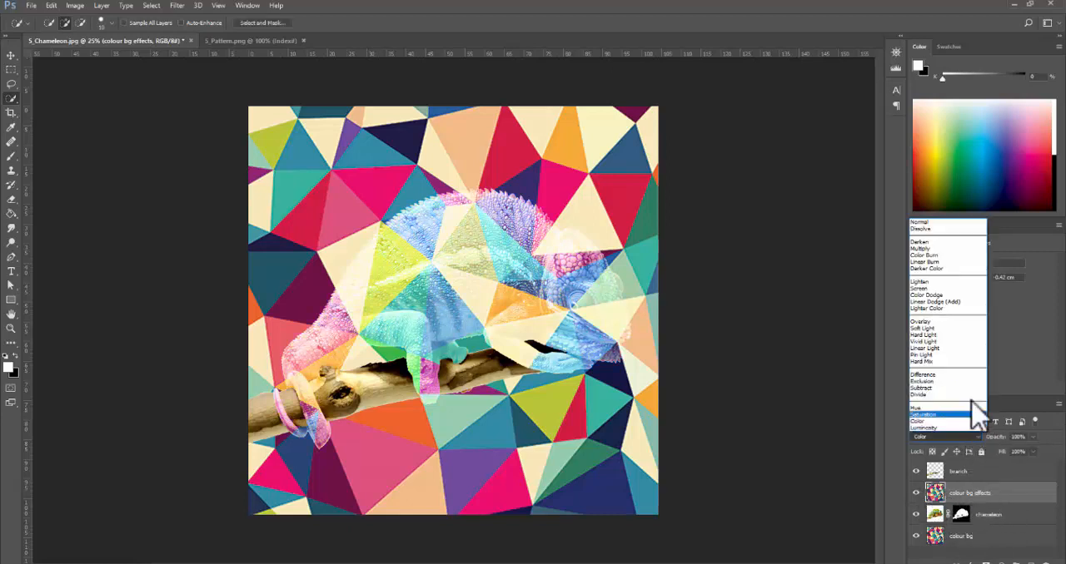
pyautogui.click(926, 248)
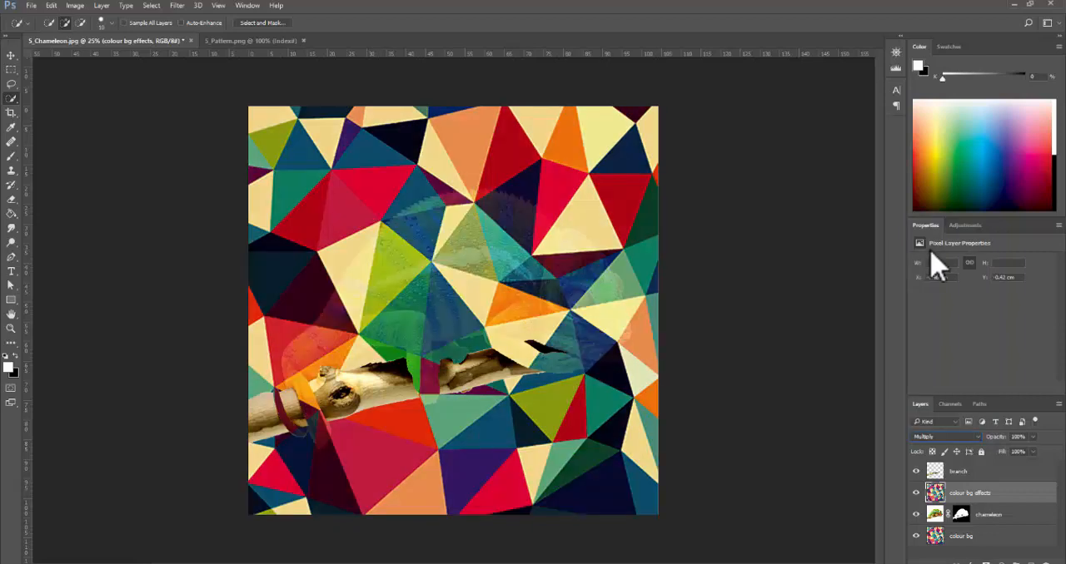
pyautogui.hotkey('ctrl', 'z')
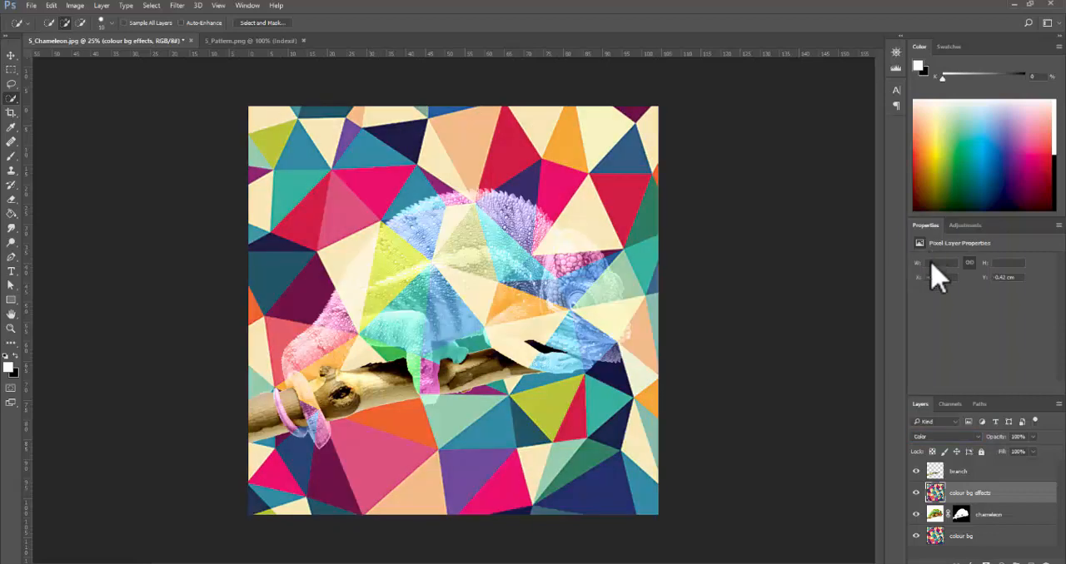
pyautogui.click(915, 515)
pyautogui.click(916, 514)
# - Set the chameleon layer's blend mode back to Normal
pyautogui.click(1003, 523)
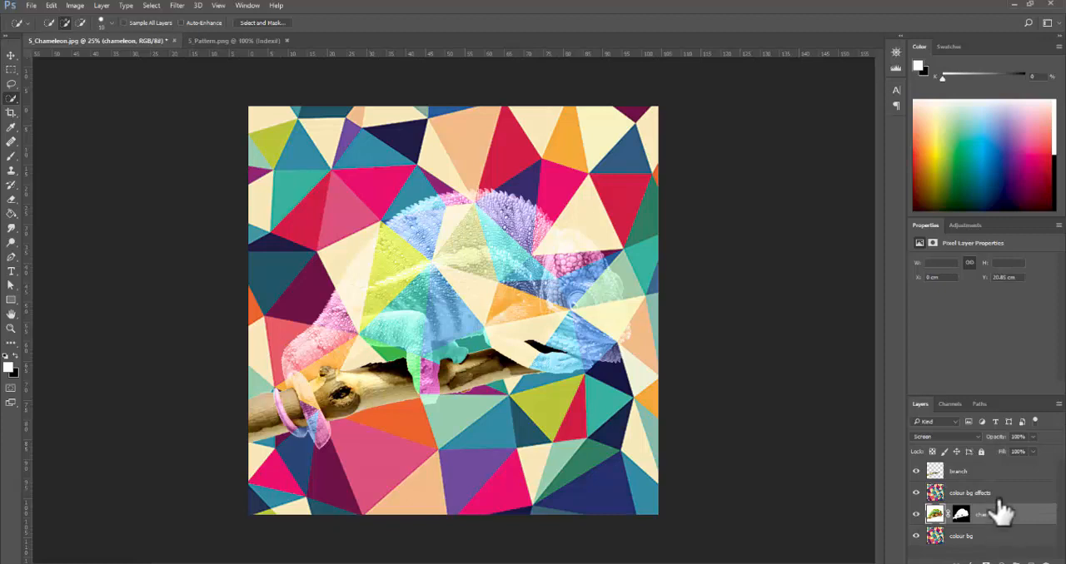
pyautogui.click(970, 437)
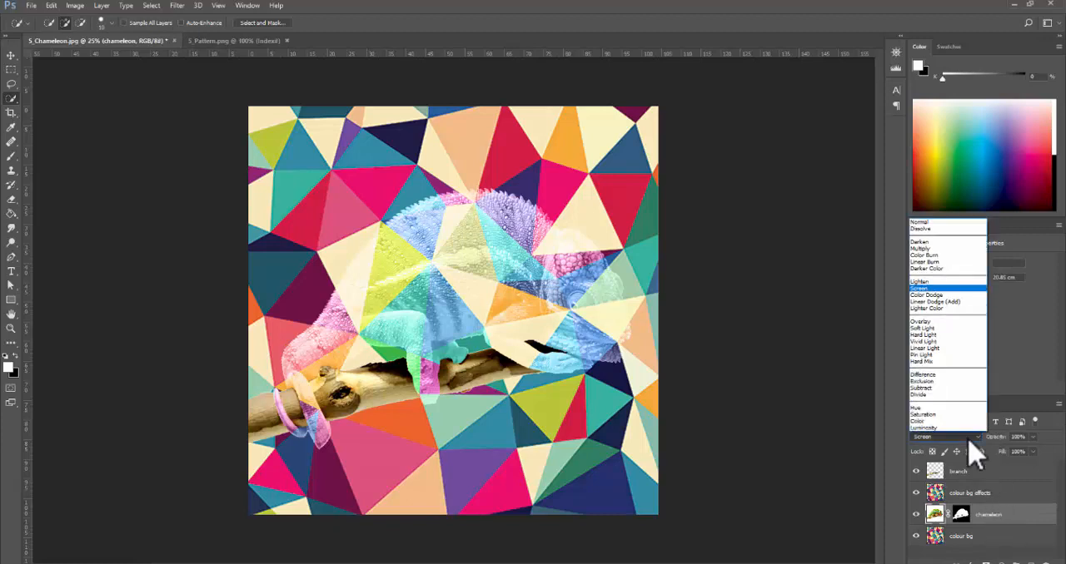
pyautogui.click(942, 218)
# - Set the colour bg effects layer's blend mode to Screen
pyautogui.click(985, 498)
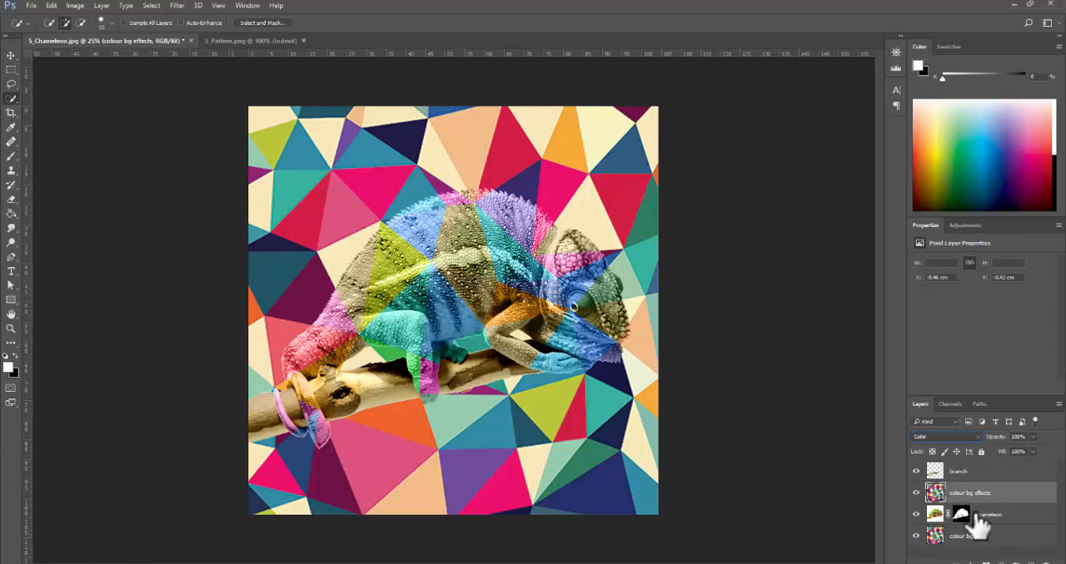
pyautogui.click(1011, 535)
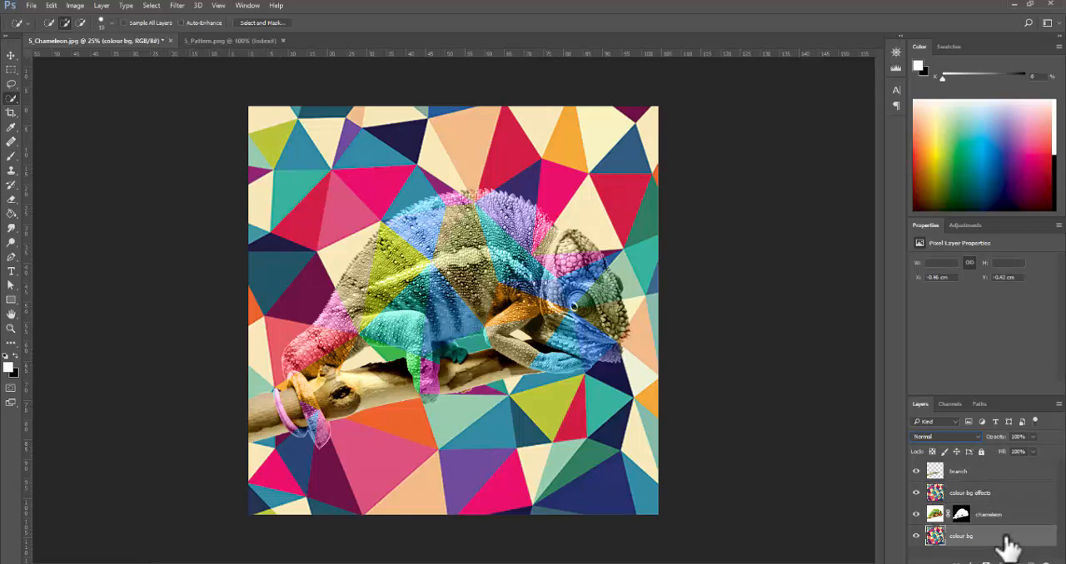
pyautogui.click(1014, 498)
pyautogui.click(976, 437)
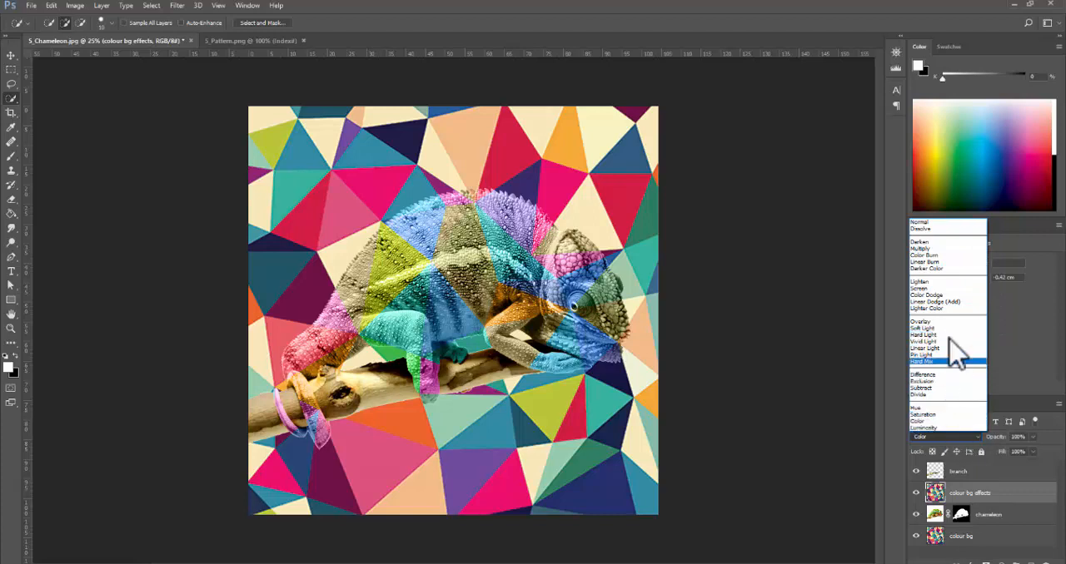
pyautogui.click(934, 289)
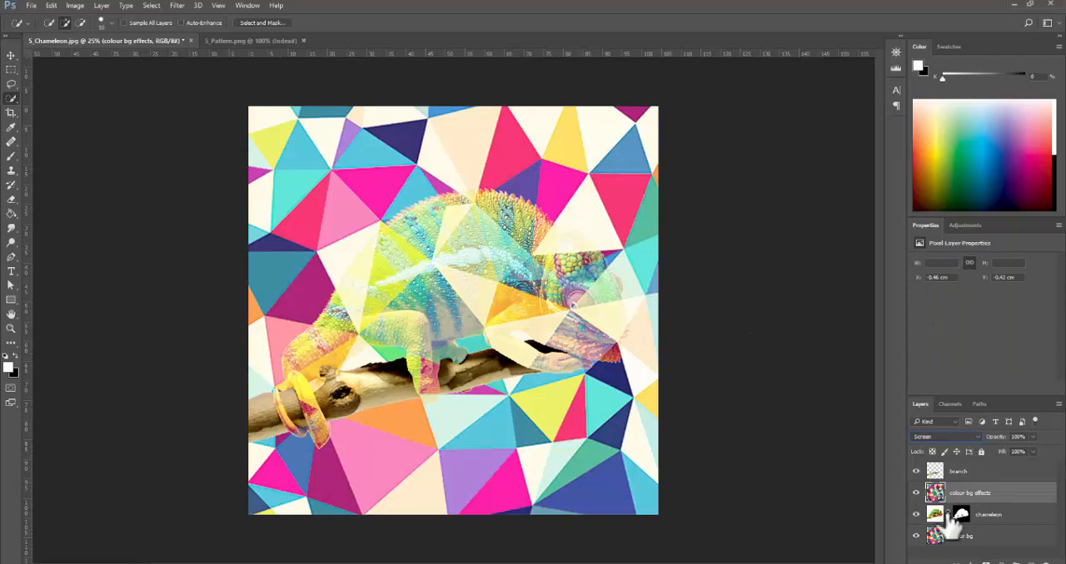
# - Compare the image with the Screen-blended colour bg effects layer hidden and shown
pyautogui.click(957, 473)
pyautogui.click(957, 495)
pyautogui.click(916, 494)
pyautogui.click(916, 494)
pyautogui.click(916, 494)
pyautogui.click(916, 494)
pyautogui.click(916, 494)
pyautogui.click(916, 493)
pyautogui.click(981, 515)
pyautogui.rightClick(959, 514)
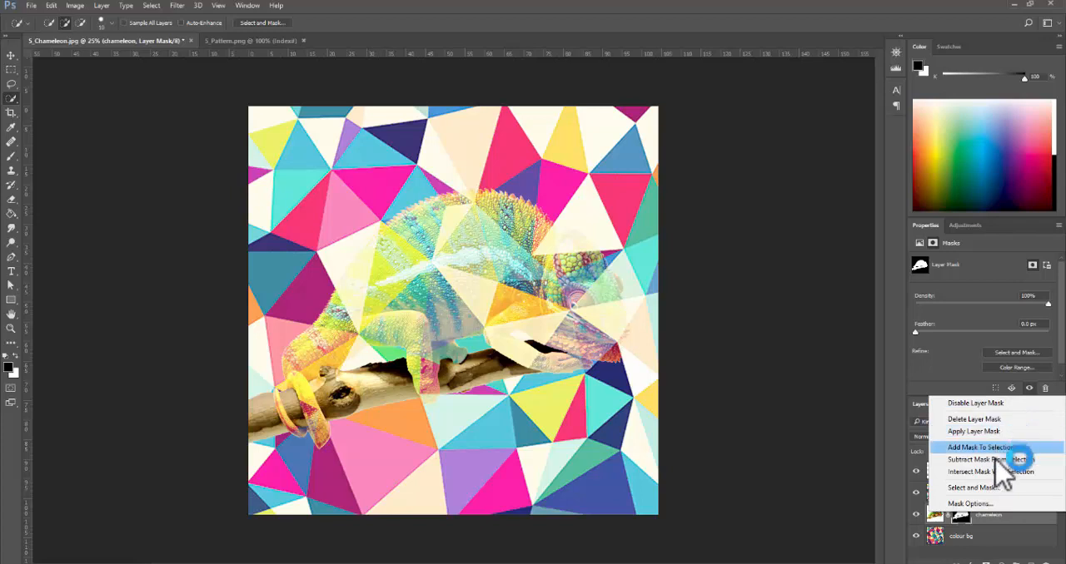
pyautogui.click(981, 548)
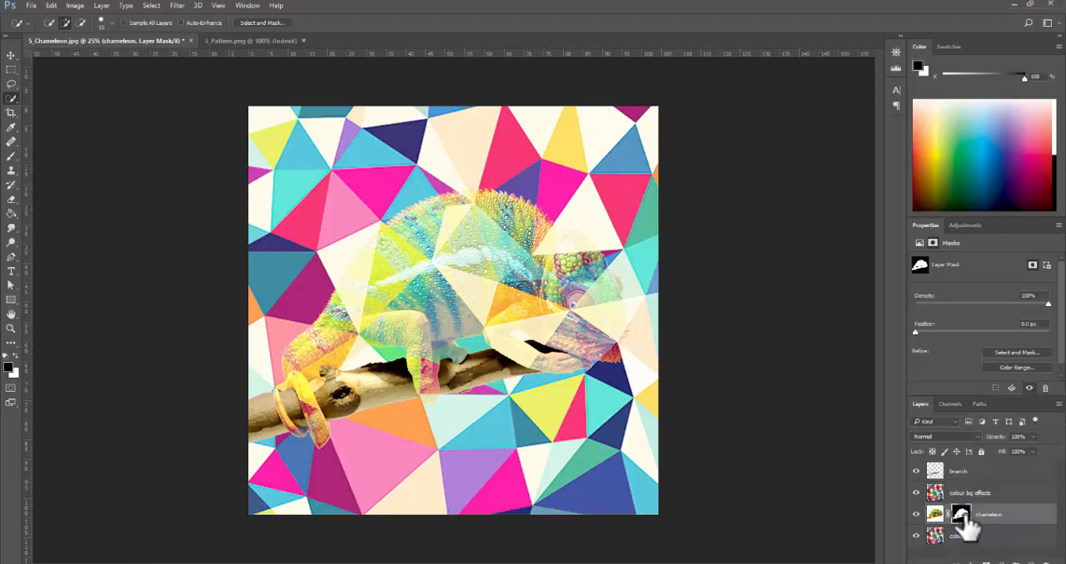
pyautogui.rightClick(991, 496)
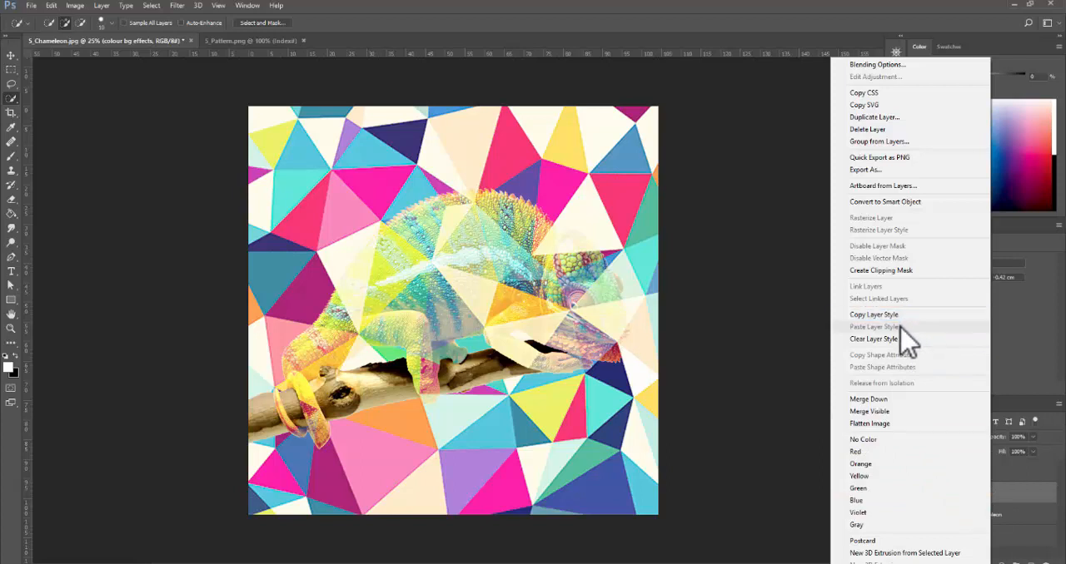
pyautogui.click(1041, 546)
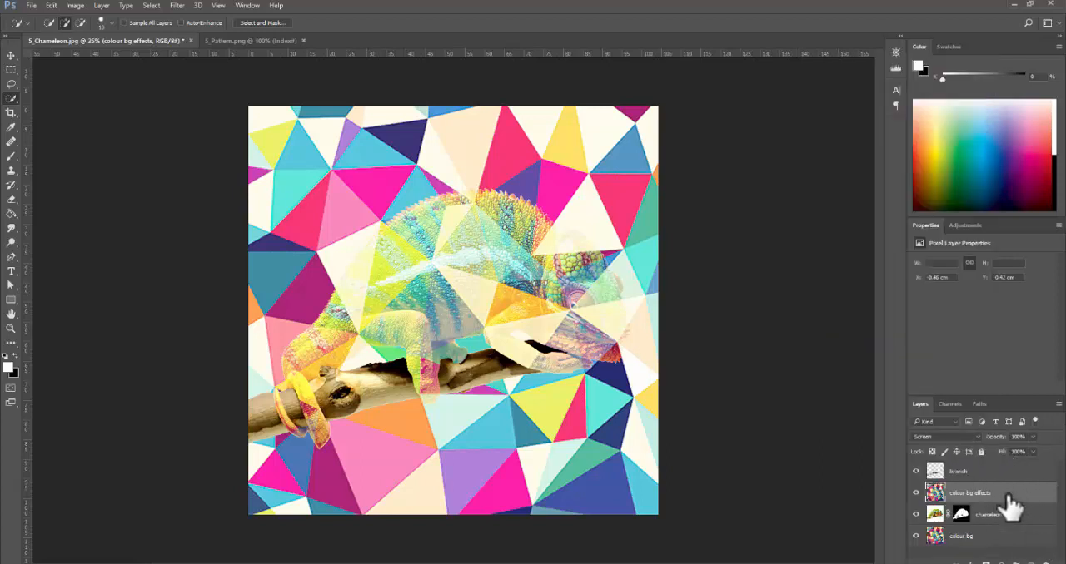
pyautogui.click(966, 520)
pyautogui.rightClick(1020, 526)
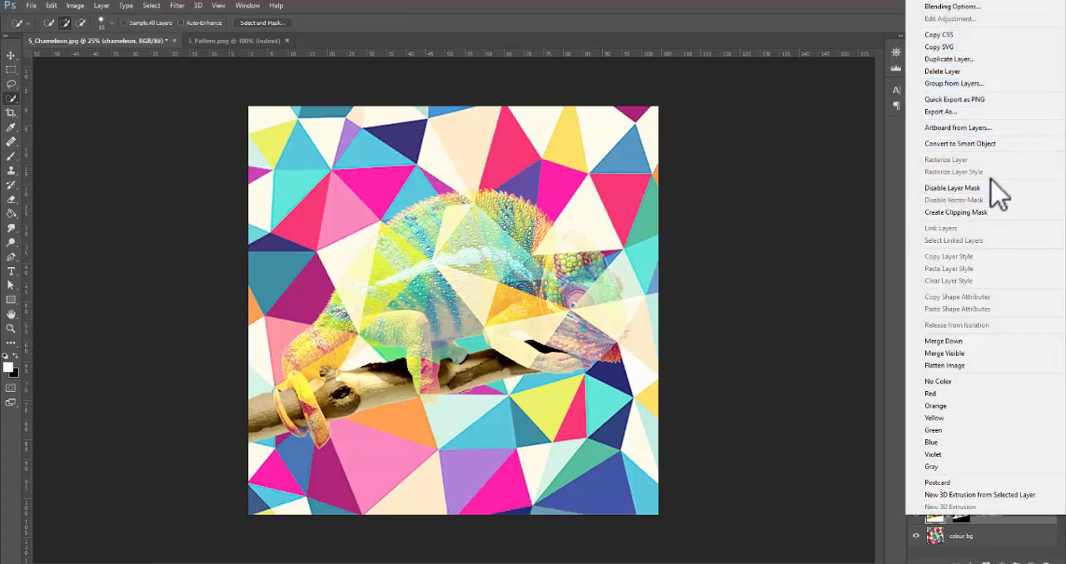
pyautogui.click(956, 560)
pyautogui.click(961, 515)
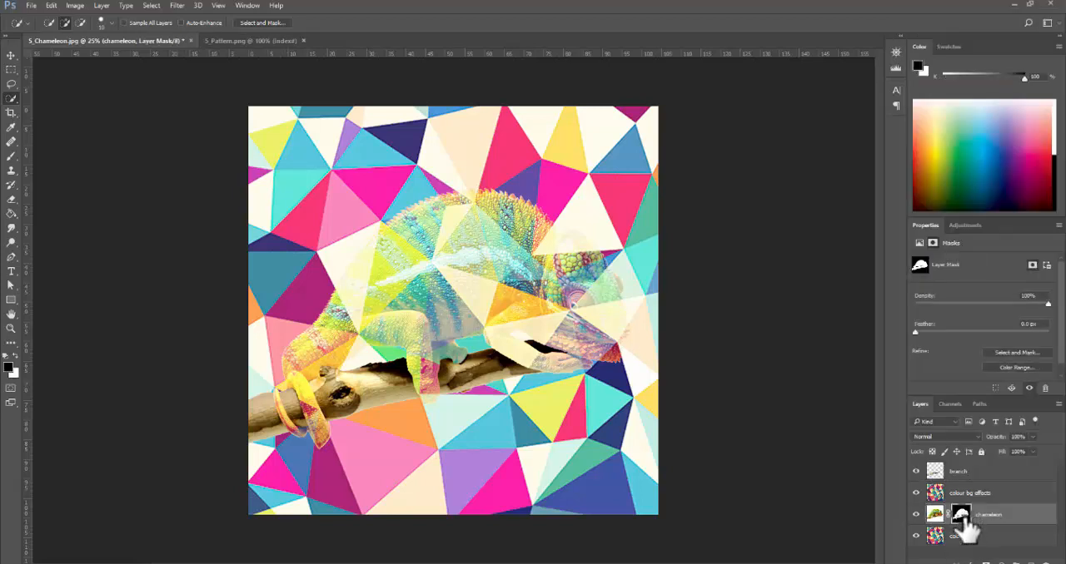
# - Copy the chameleon layer's mask onto the colour bg effects layer
pyautogui.rightClick(962, 515)
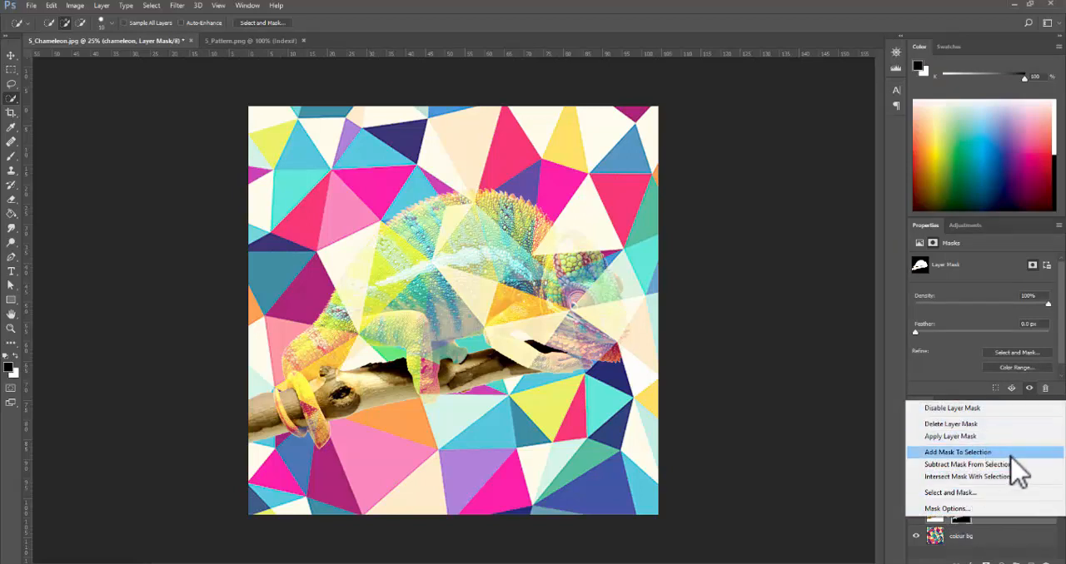
pyautogui.click(970, 554)
pyautogui.moveTo(958, 516); pyautogui.dragTo(984, 504)
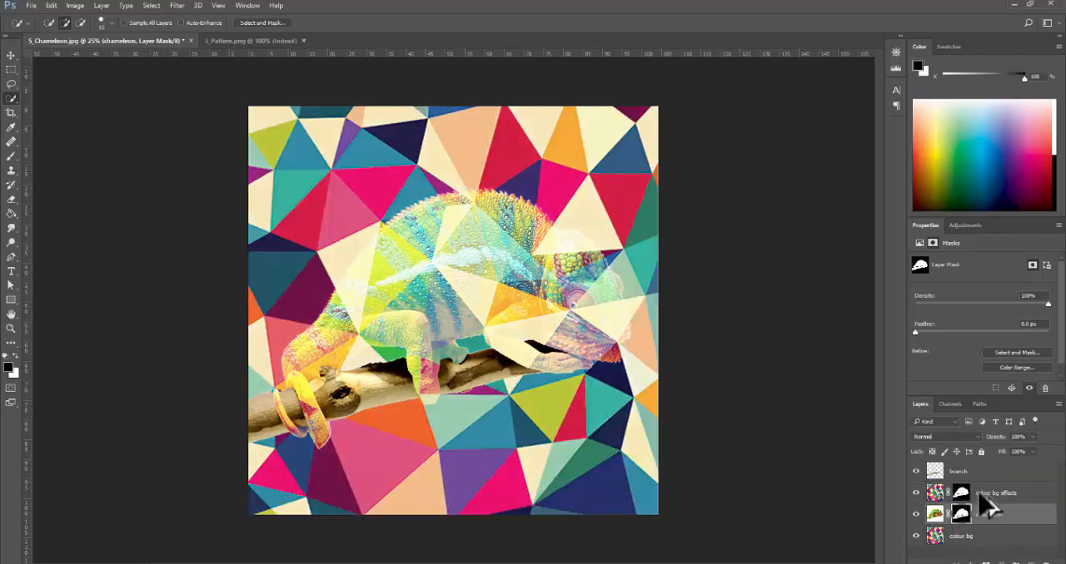
pyautogui.hotkey('ctrl', 'z')
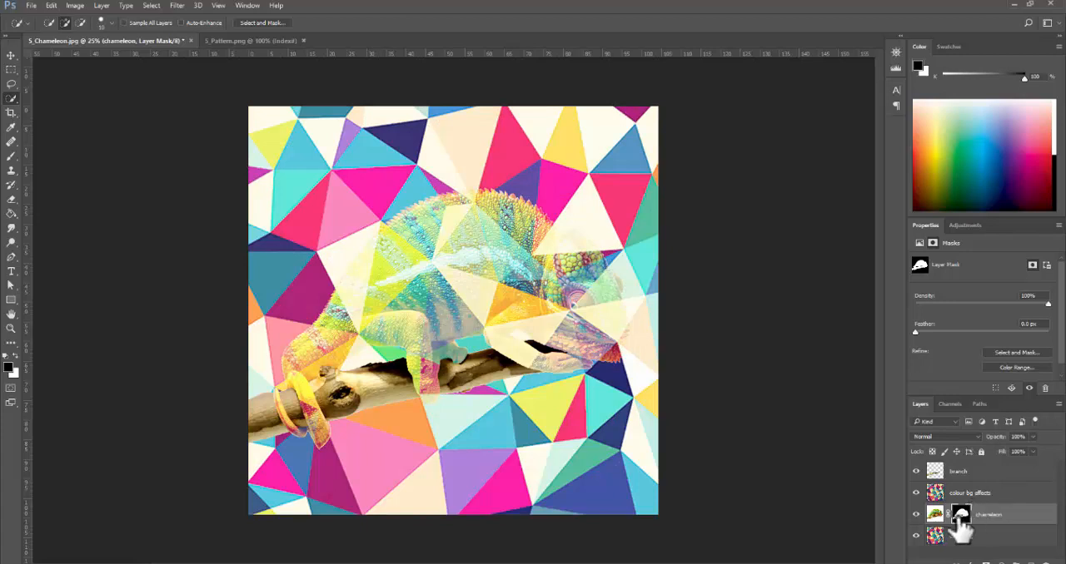
pyautogui.moveTo(962, 521); pyautogui.dragTo(989, 489)
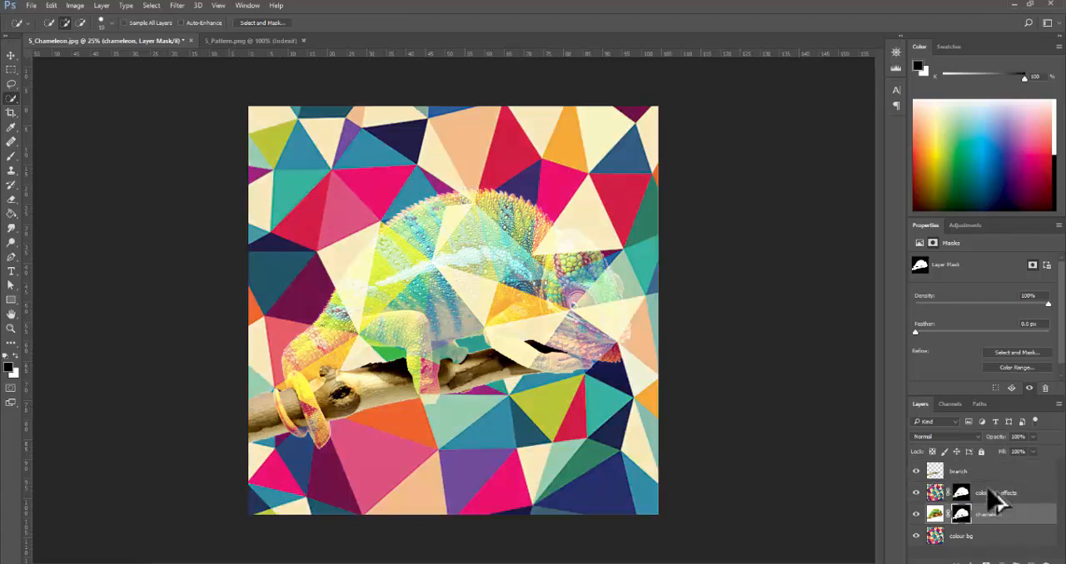
# - Hide the chameleon layer, try moving the colour bg effects pattern independently of its mask, and undo the move
pyautogui.click(963, 492)
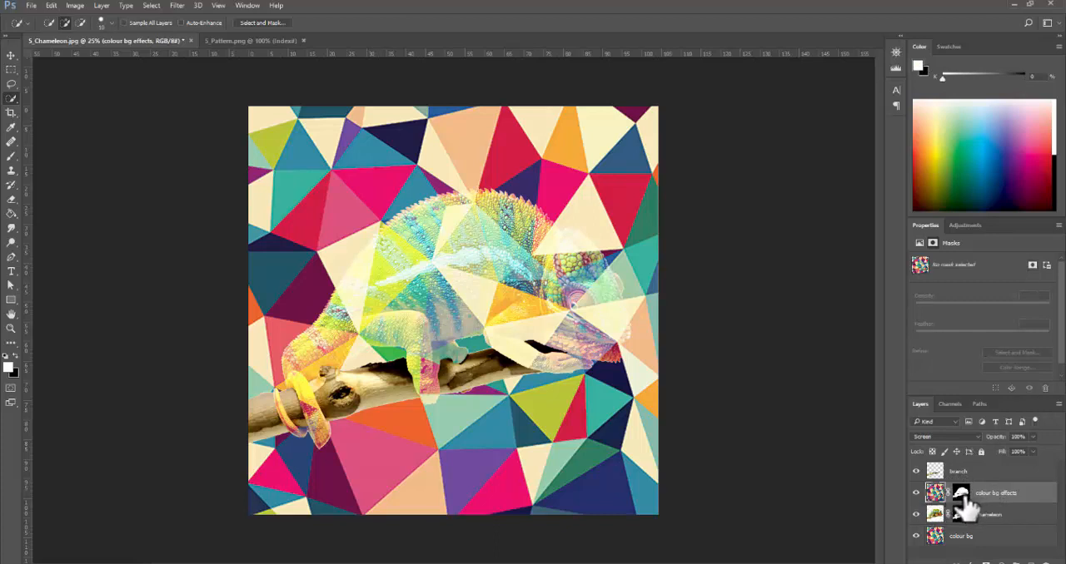
pyautogui.click(915, 514)
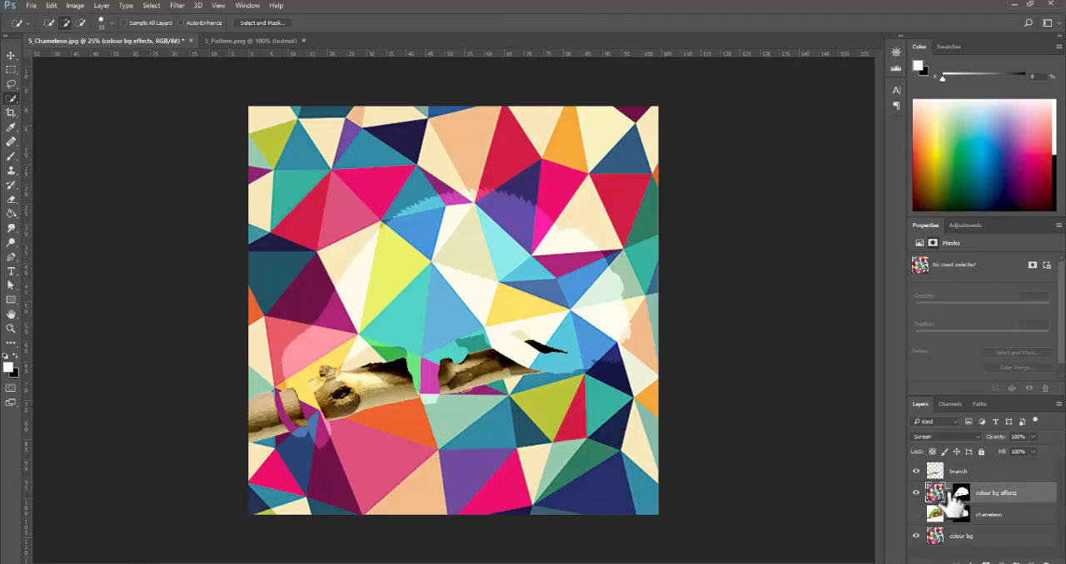
pyautogui.click(10, 55)
pyautogui.moveTo(428, 291); pyautogui.dragTo(292, 301)
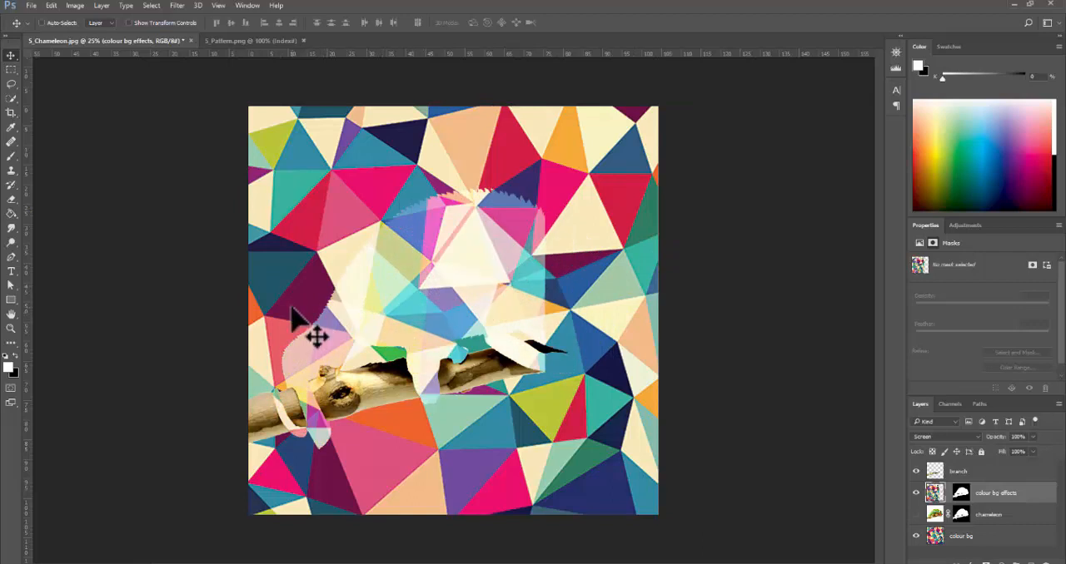
pyautogui.hotkey('ctrl', 'z')
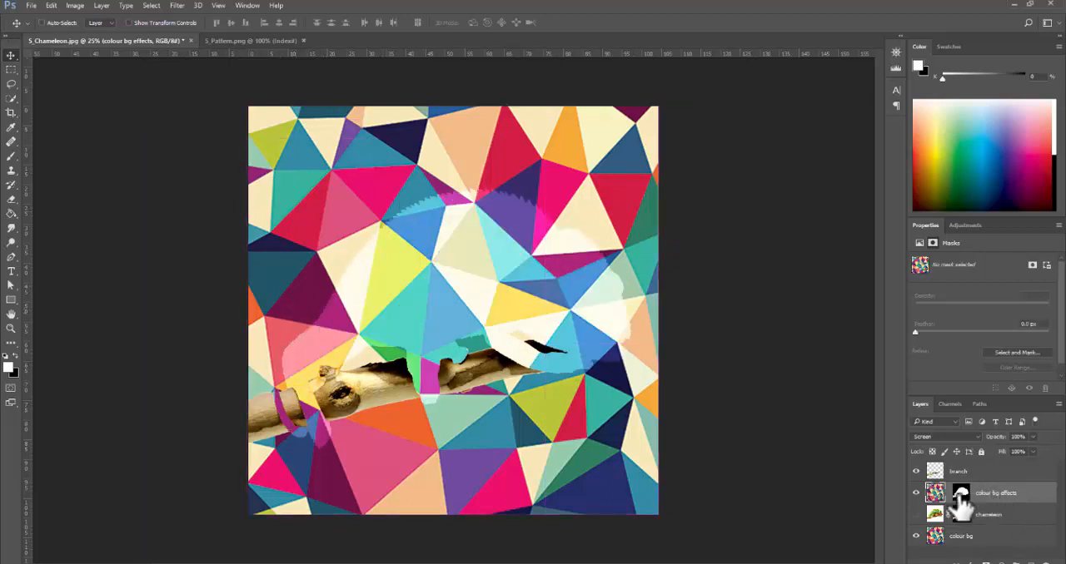
# - Try moving only the colour bg effects layer's mask, undo the move, and show the chameleon layer again
pyautogui.click(959, 497)
pyautogui.moveTo(487, 310); pyautogui.dragTo(417, 230)
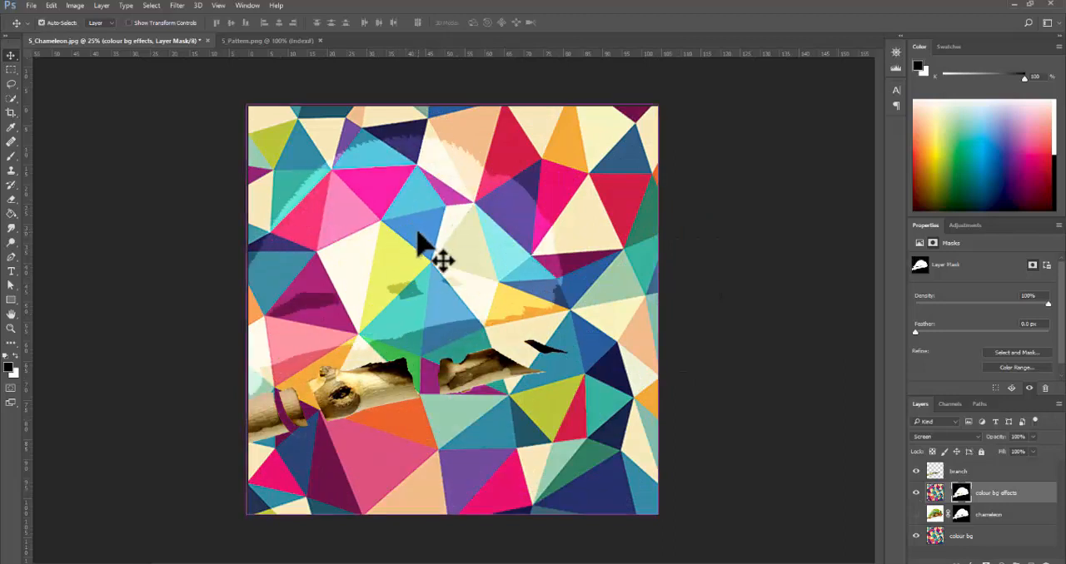
pyautogui.hotkey('ctrl', 'z')
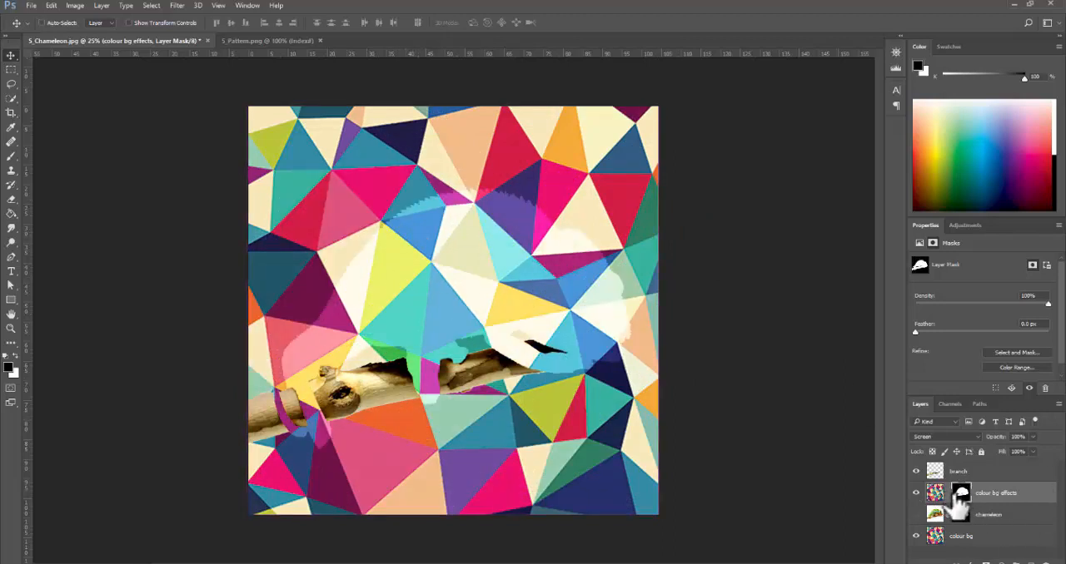
pyautogui.click(915, 515)
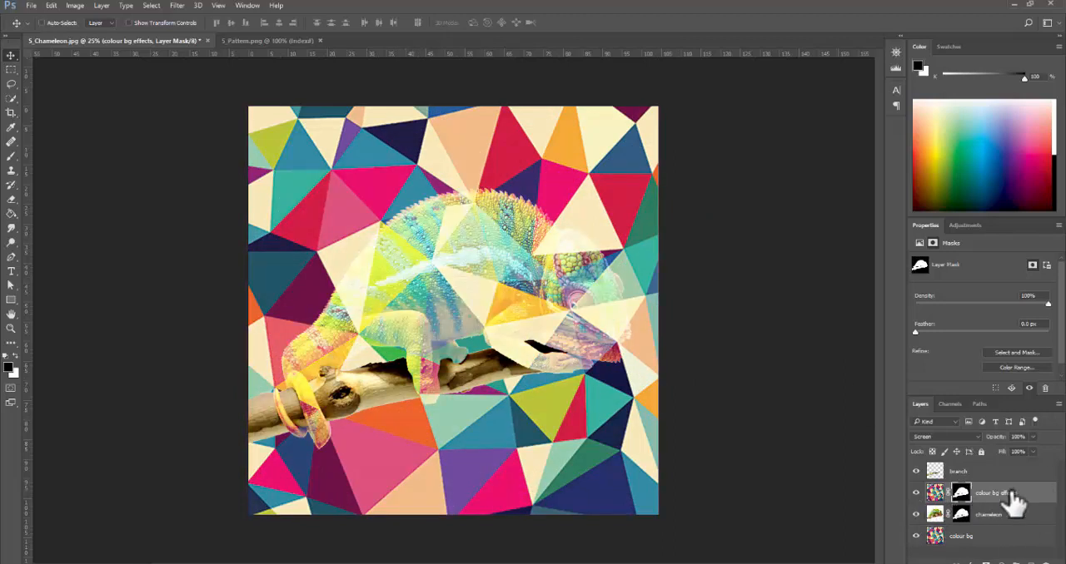
# - Set the colour bg effects layer's blend mode to Color and compare the image with that layer hidden and shown
pyautogui.click(967, 437)
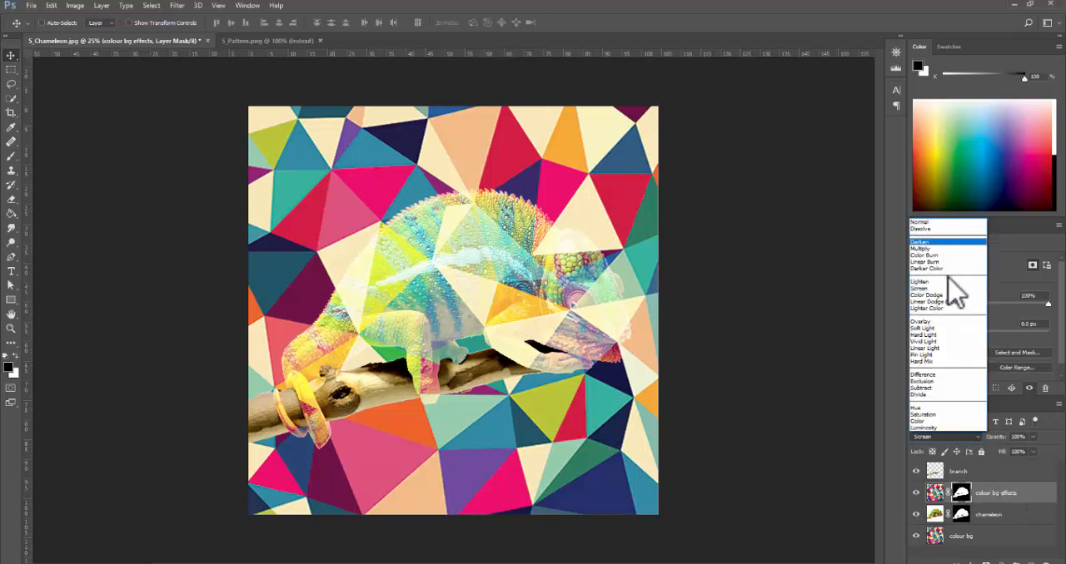
pyautogui.click(956, 421)
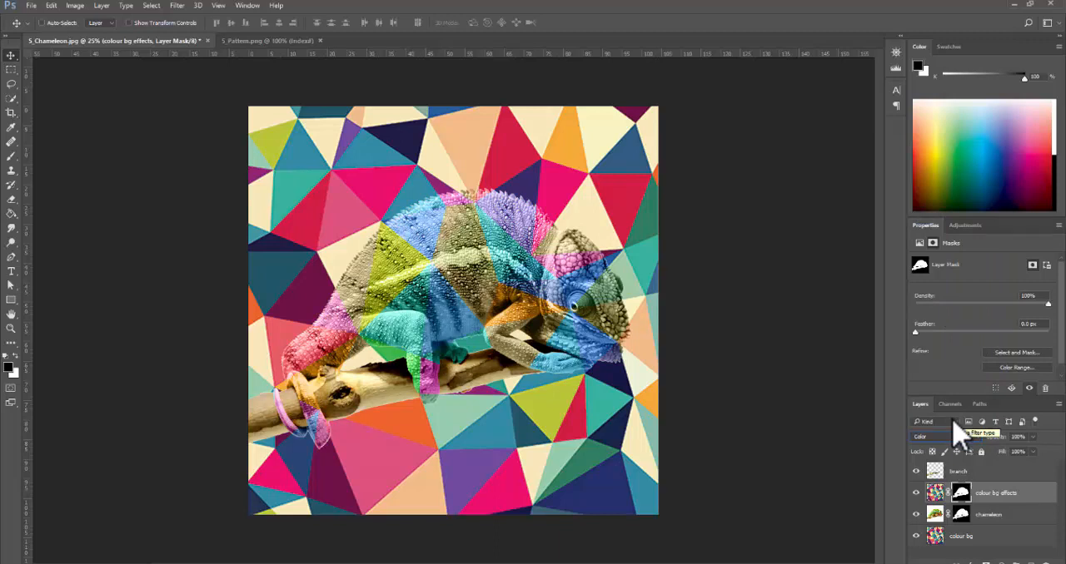
pyautogui.click(916, 493)
pyautogui.click(916, 495)
pyautogui.click(915, 494)
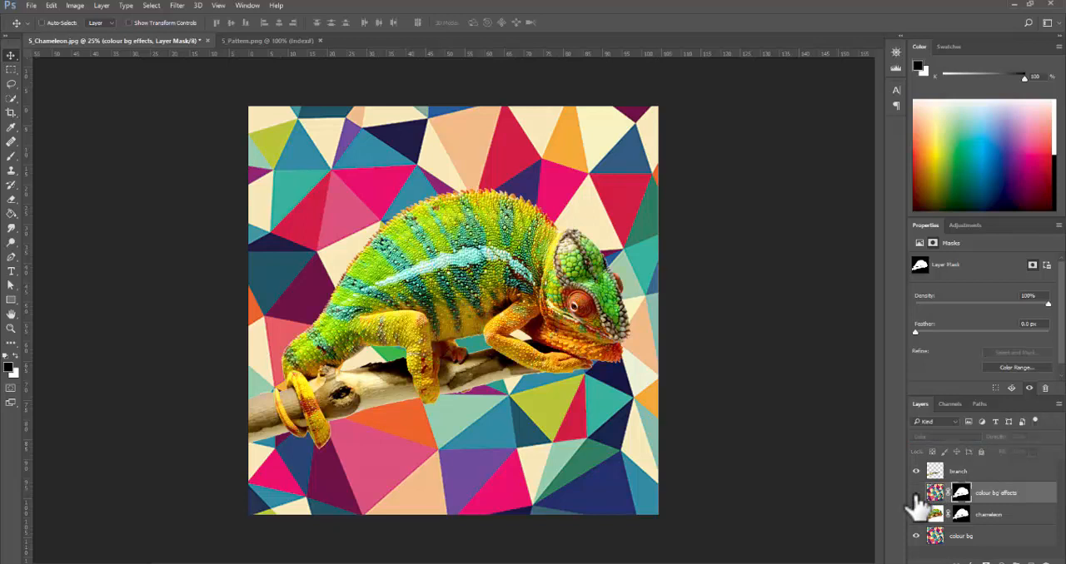
pyautogui.click(916, 495)
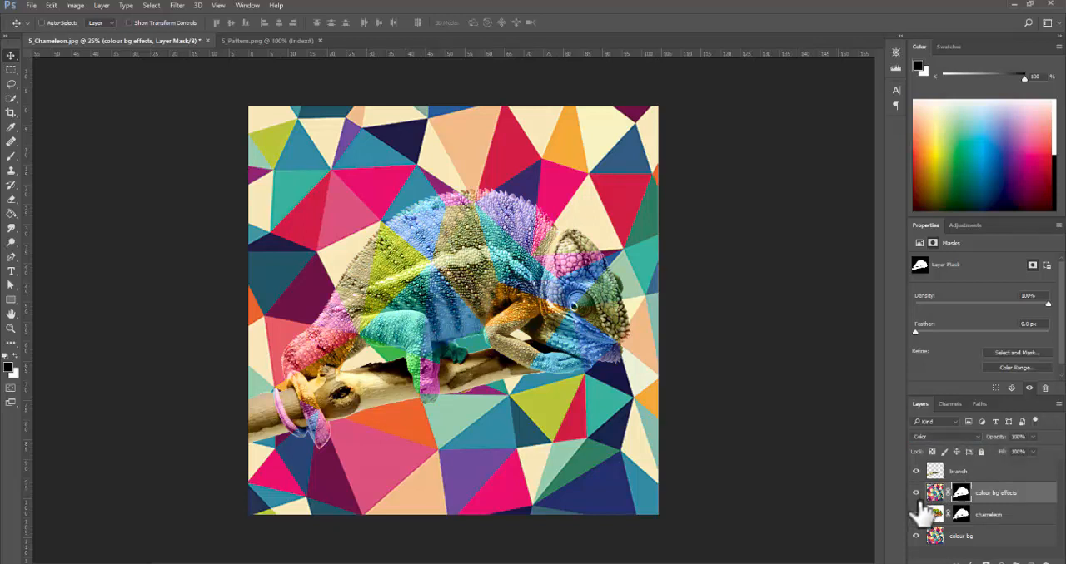
pyautogui.click(916, 495)
pyautogui.click(916, 495)
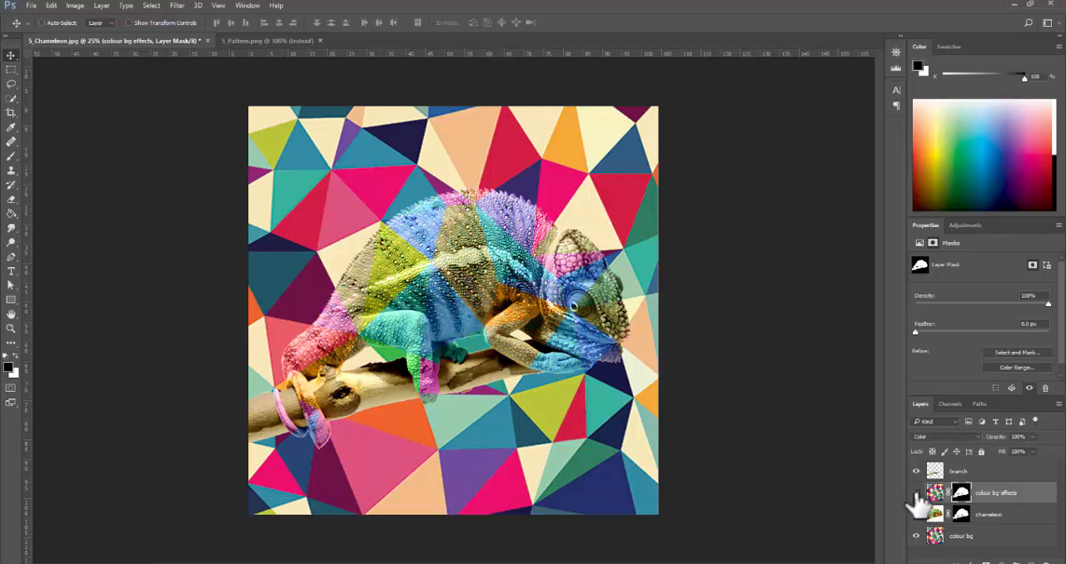
# - Try the Overlay, Soft Light, Darker Color and Multiply blend modes on the colour bg effects layer
pyautogui.click(949, 436)
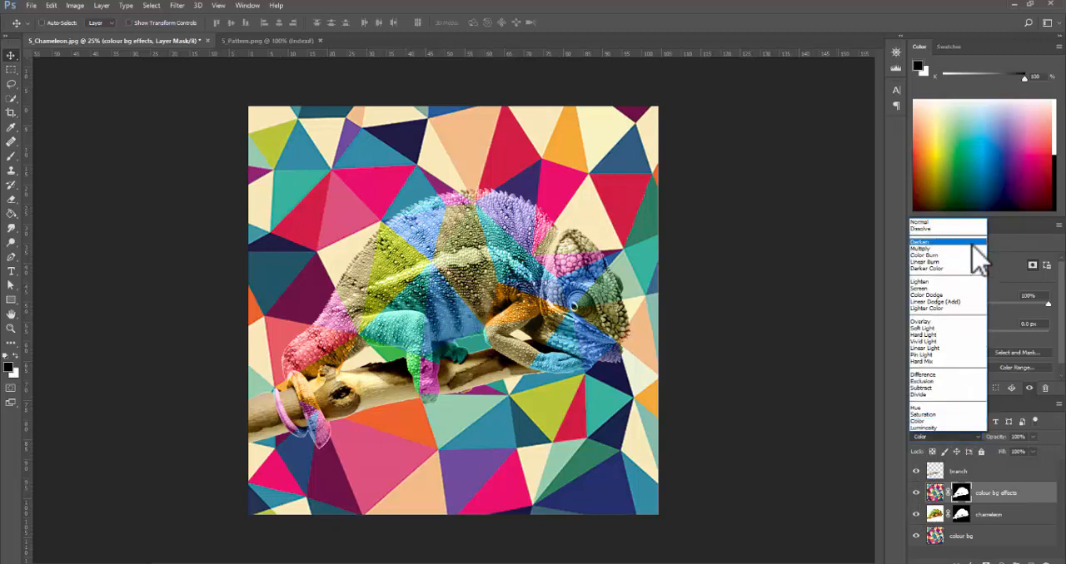
pyautogui.click(959, 323)
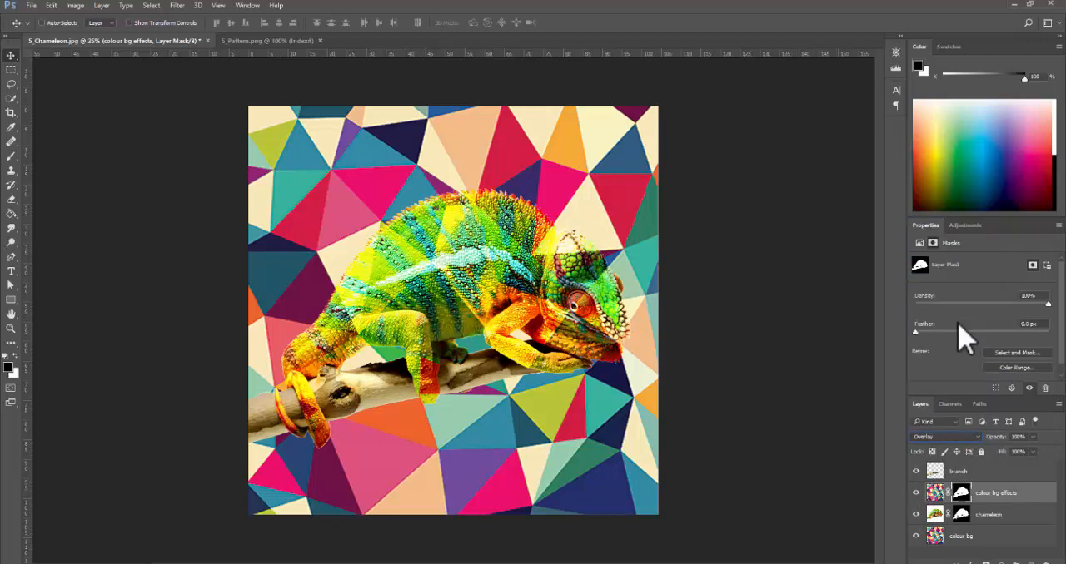
pyautogui.click(978, 438)
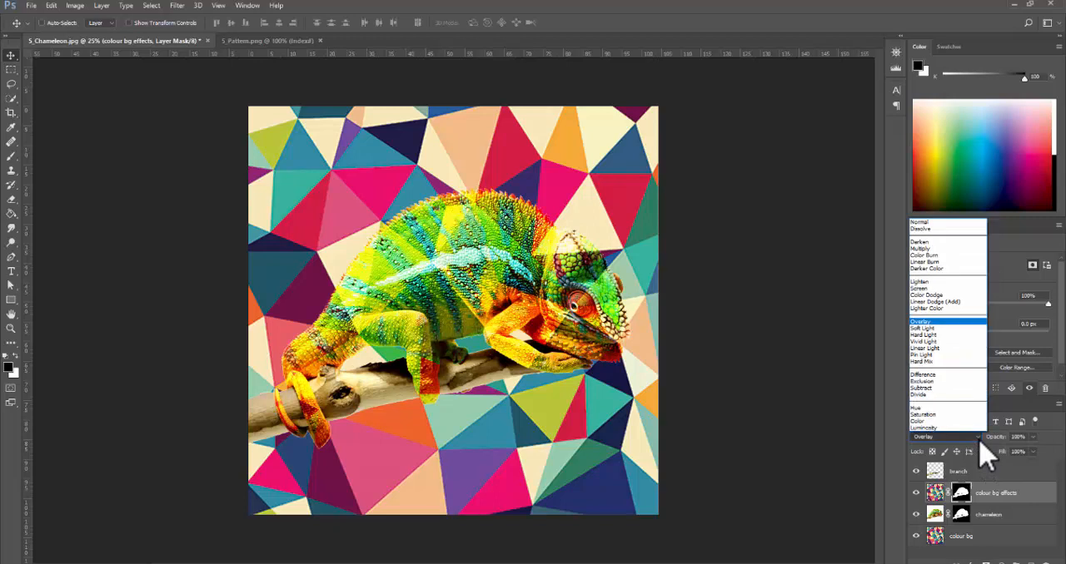
pyautogui.click(932, 328)
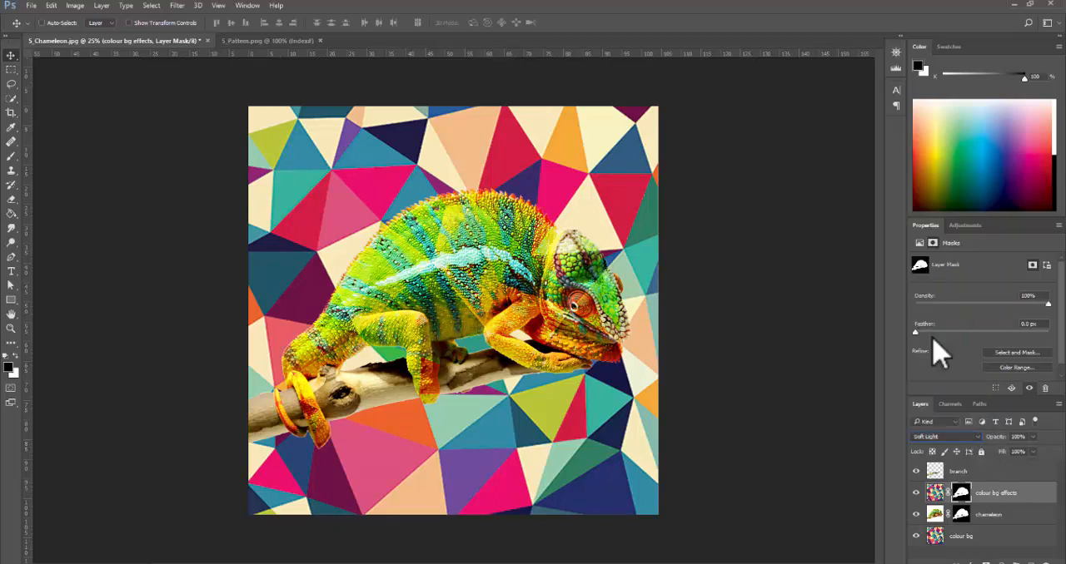
pyautogui.click(959, 436)
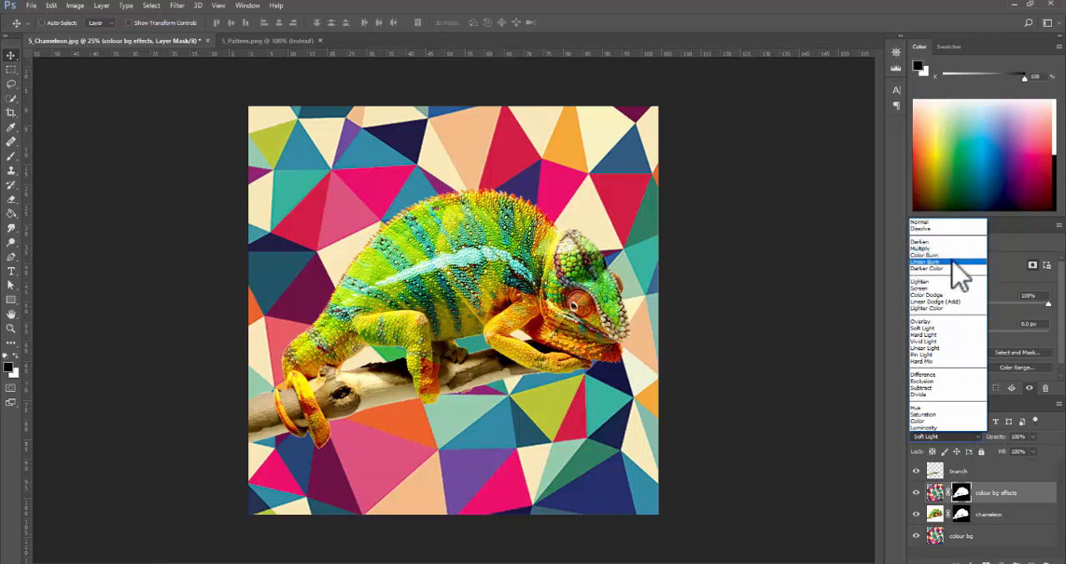
pyautogui.click(962, 286)
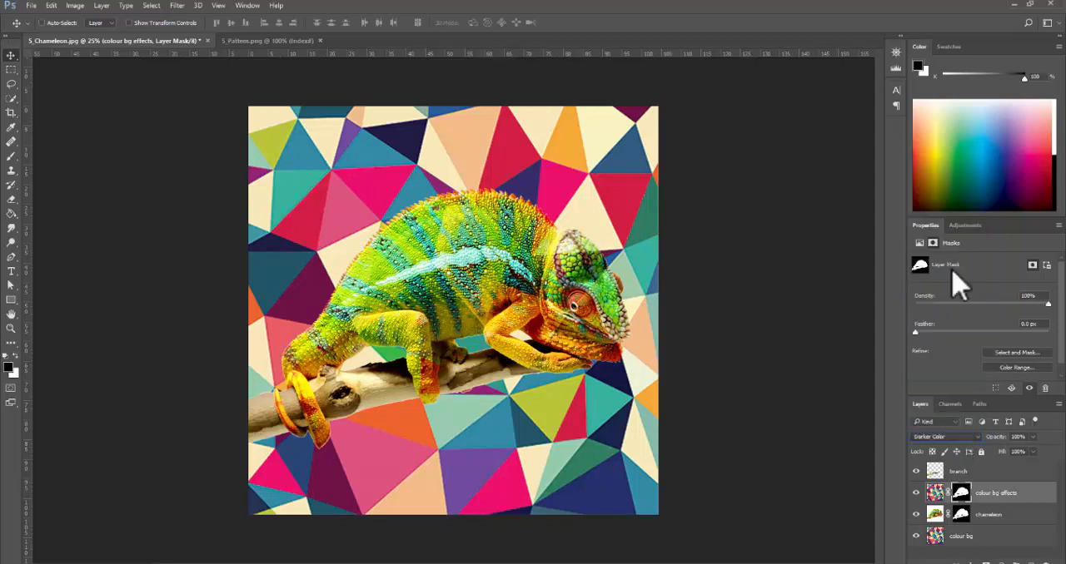
pyautogui.click(975, 438)
pyautogui.click(974, 438)
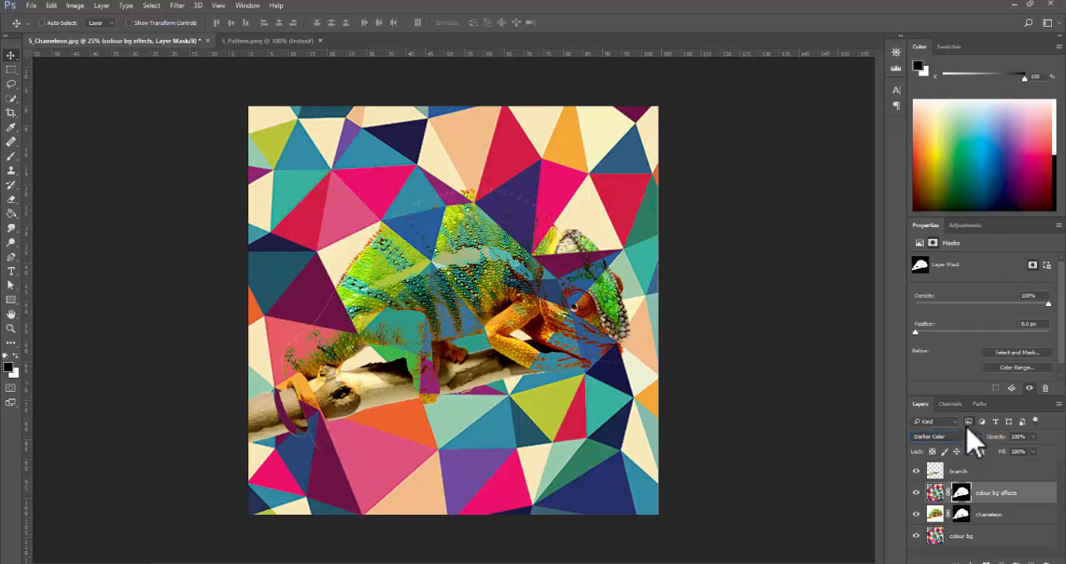
pyautogui.click(973, 438)
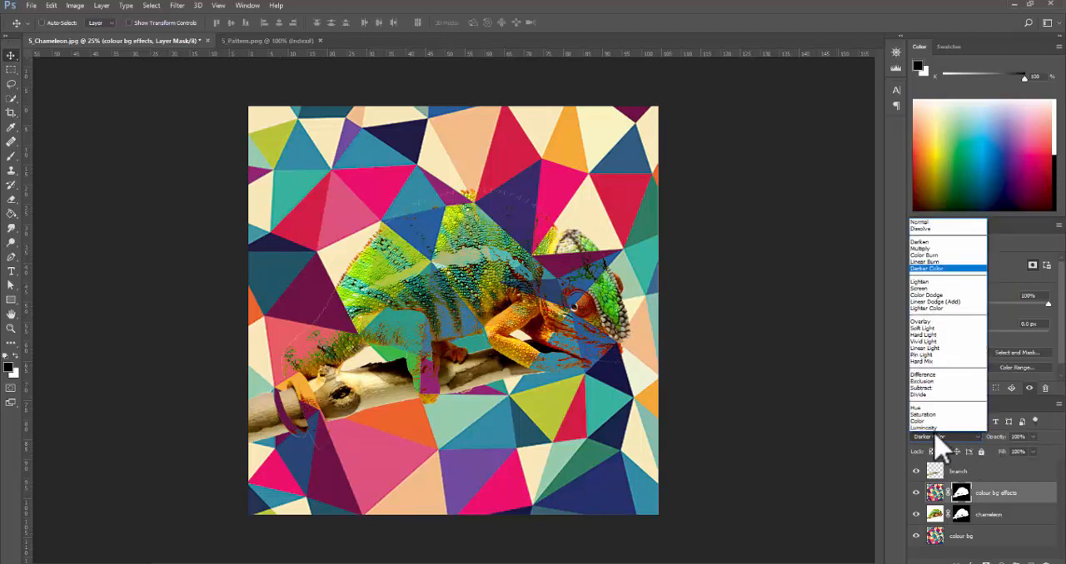
pyautogui.click(941, 249)
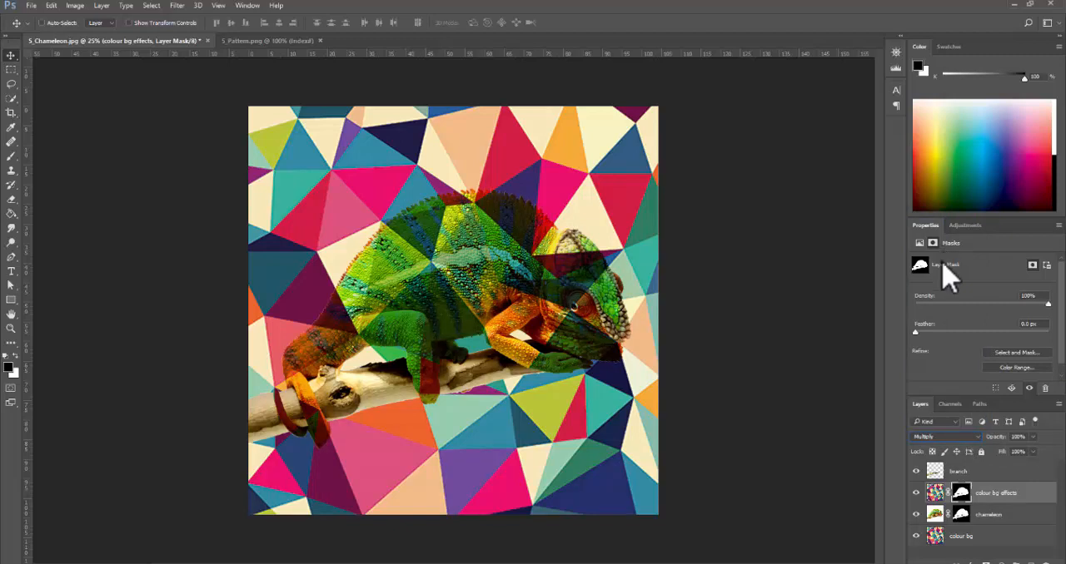
# - Set the colour bg effects layer's blend mode back to Color
pyautogui.click(964, 437)
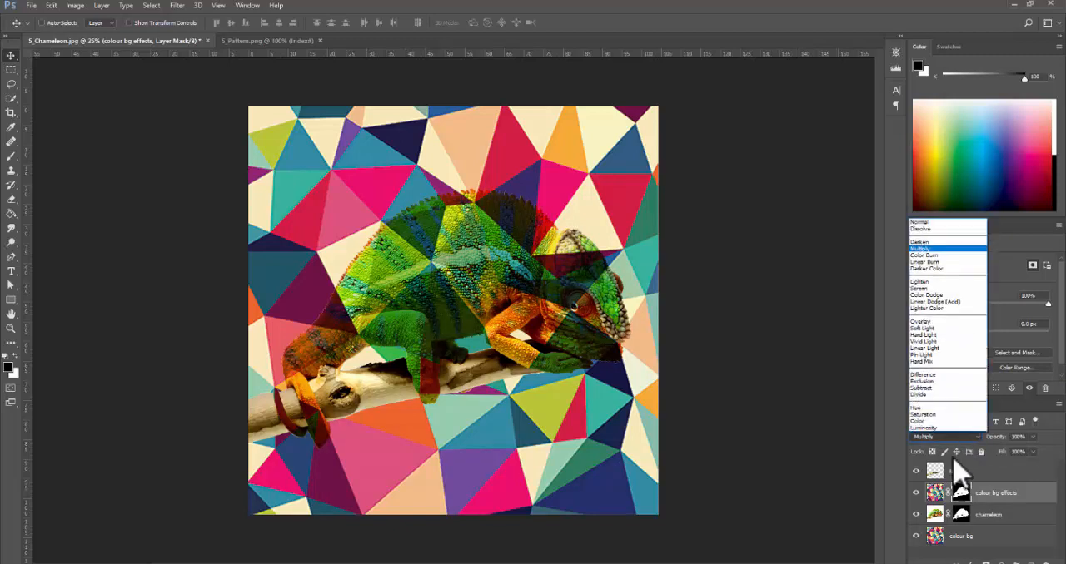
pyautogui.click(950, 422)
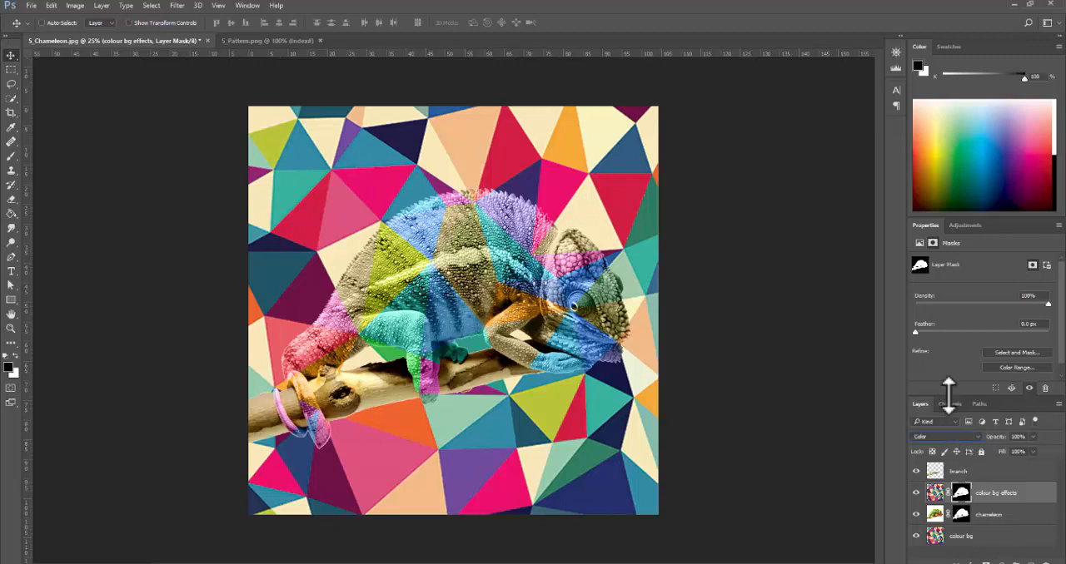
pyautogui.click(976, 436)
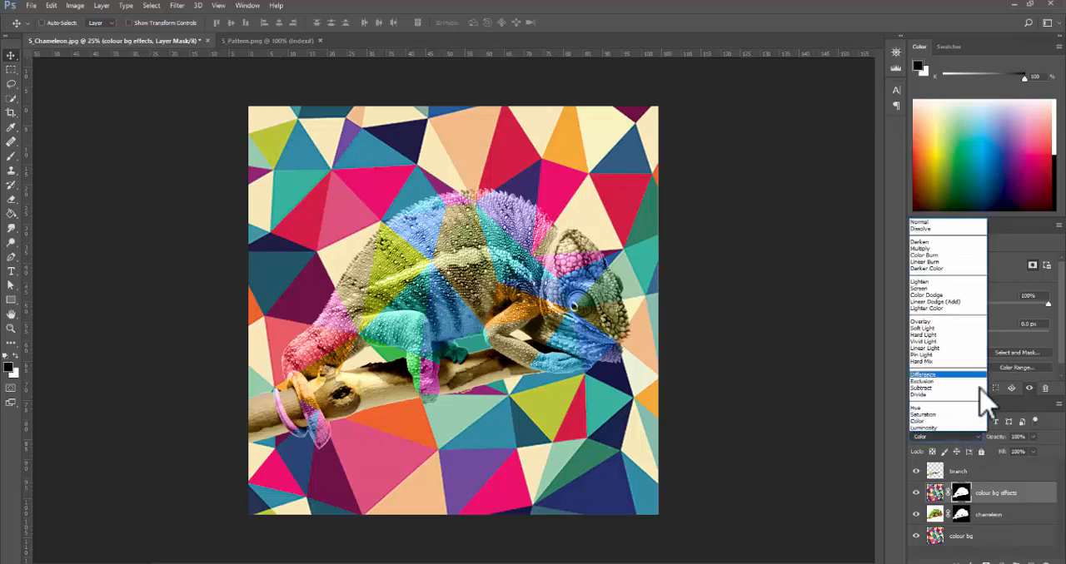
pyautogui.click(1042, 504)
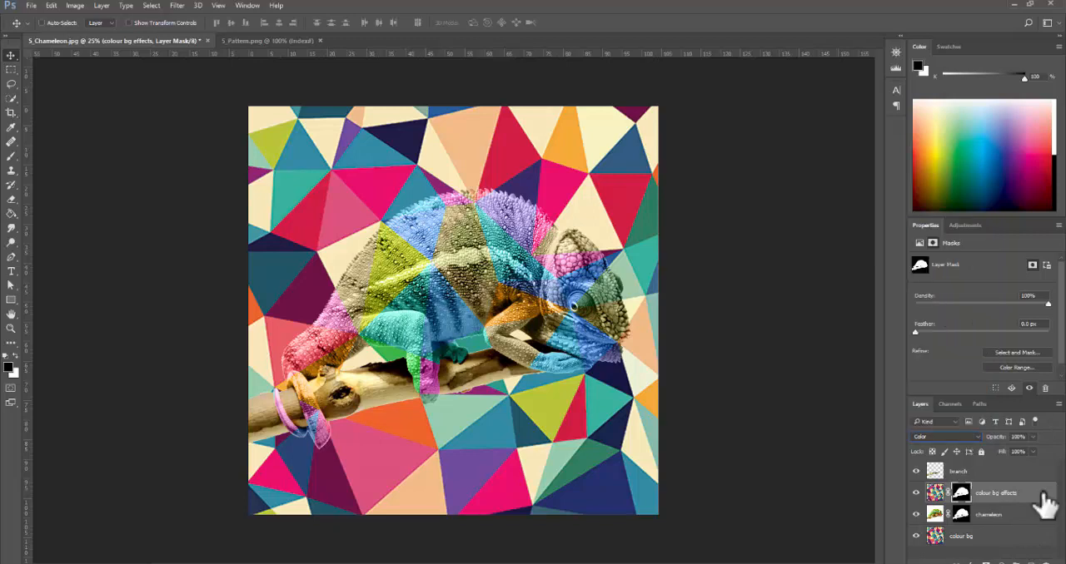
# - Close 5_Chameleon.jpg without saving the changes, and close 5_Pattern.png
pyautogui.click(200, 40)
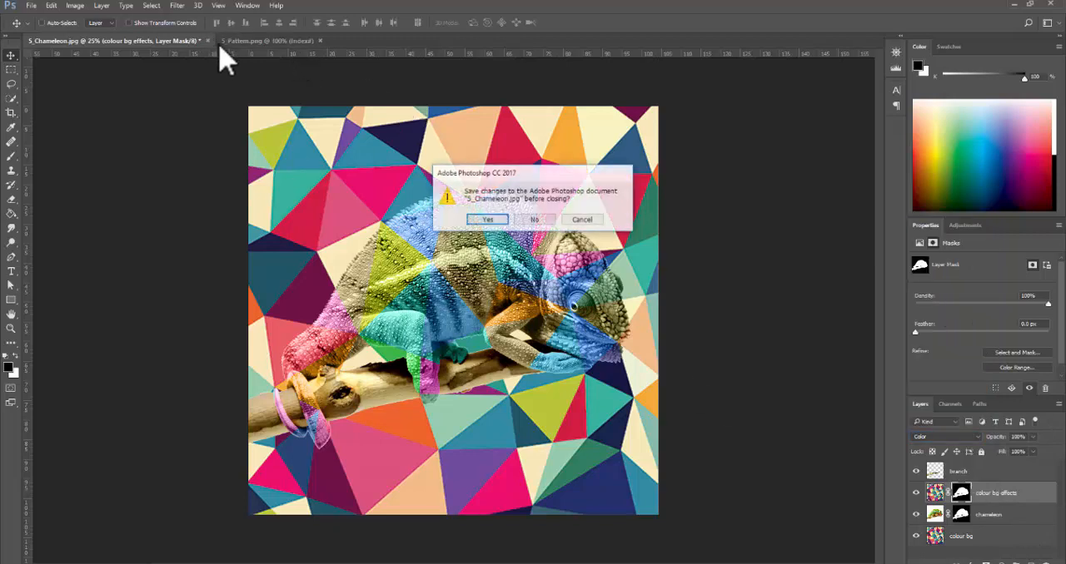
pyautogui.click(530, 220)
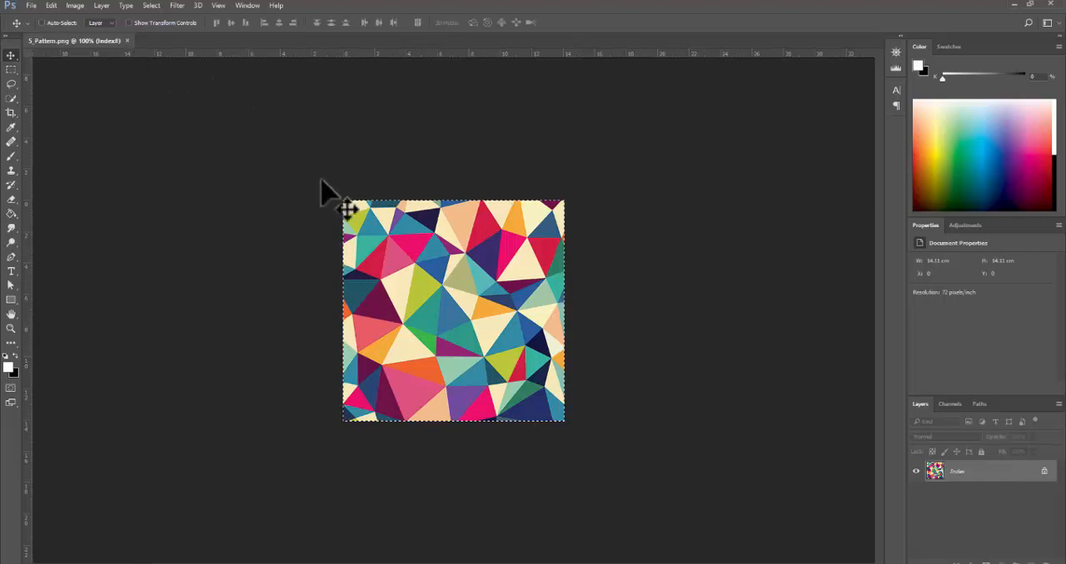
pyautogui.click(127, 41)
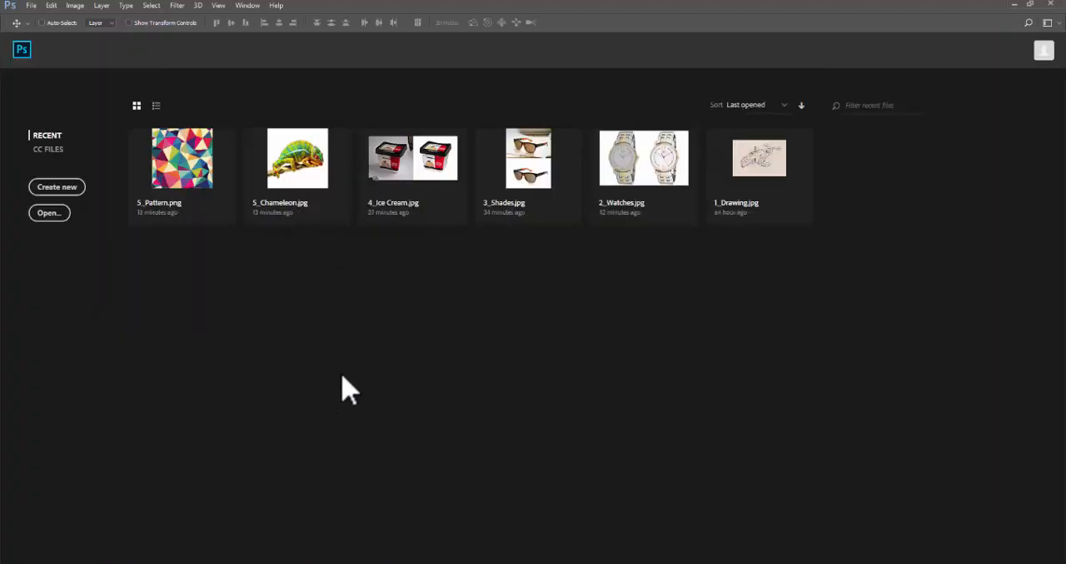
# - Open 6_Croc and 6_Frog from the PSD Exercise - Part 2 folder in Photoshop and view each image
pyautogui.hotkey('alt', 'Tab')
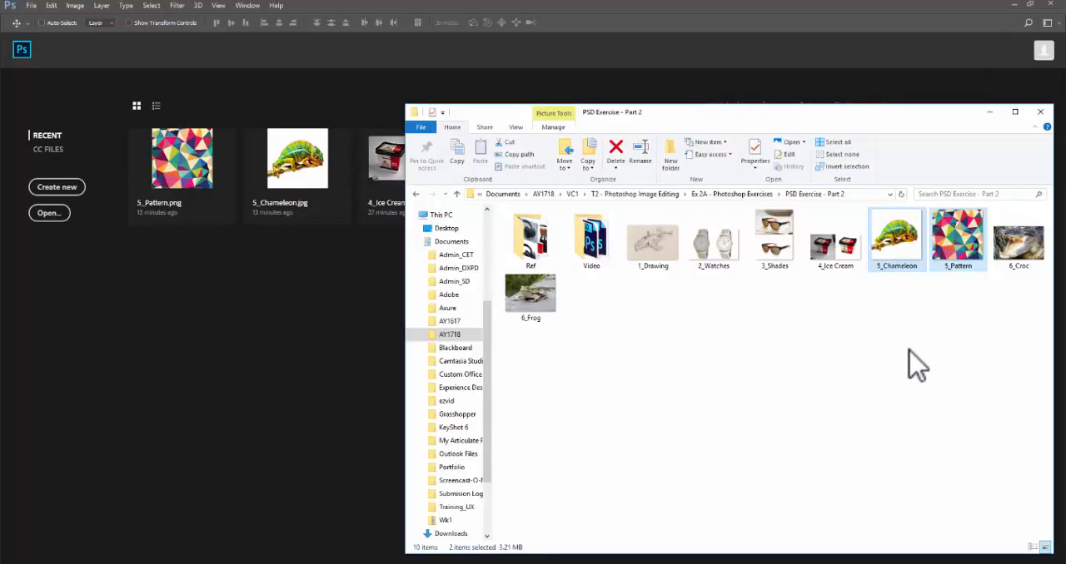
pyautogui.click(1032, 263)
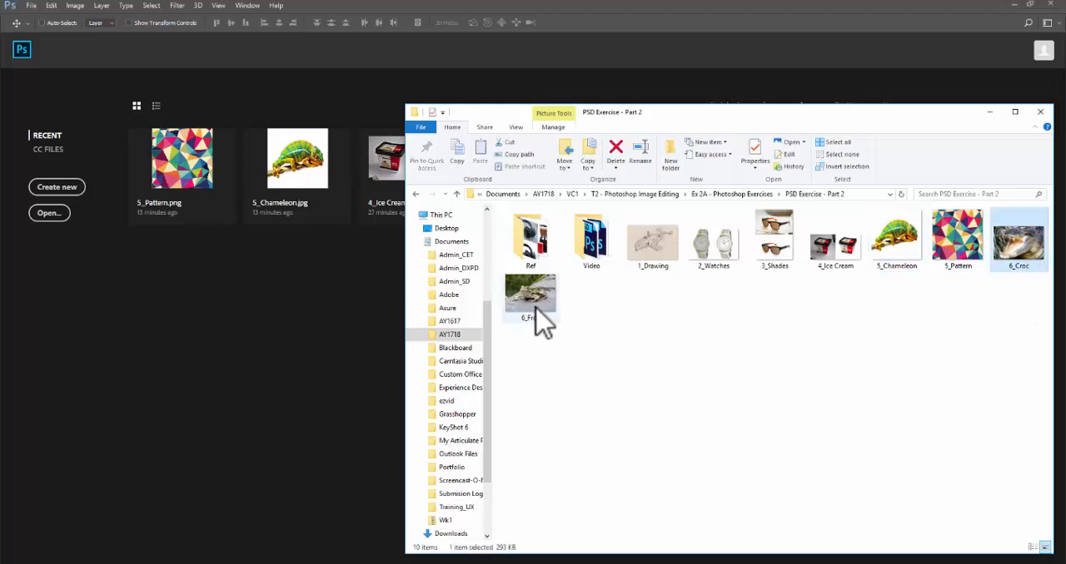
pyautogui.keyDown('ctrl'); pyautogui.click(537, 320); pyautogui.keyUp('ctrl')
pyautogui.moveTo(1020, 246); pyautogui.dragTo(348, 395)
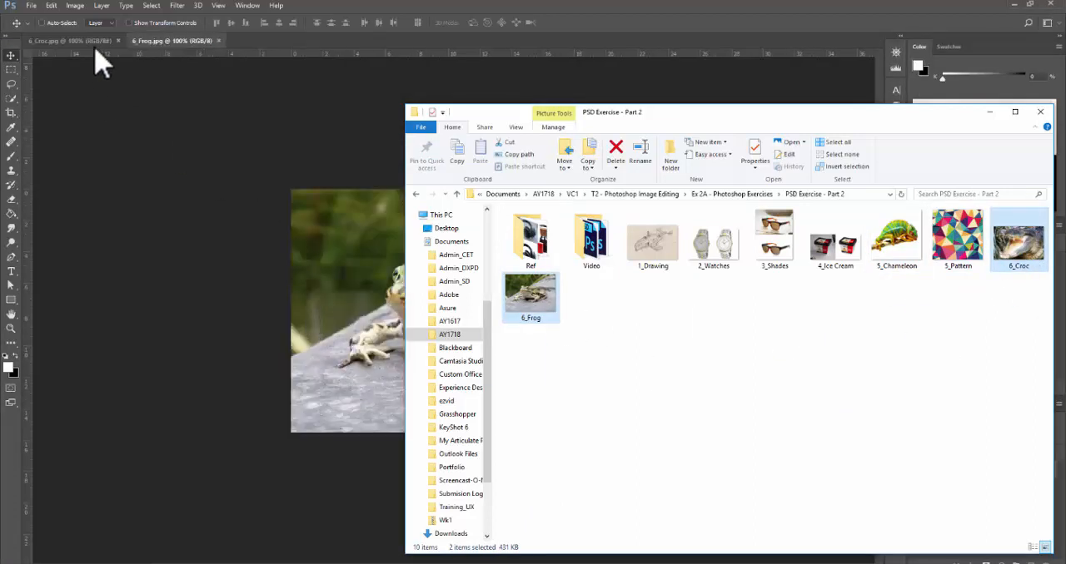
pyautogui.click(95, 42)
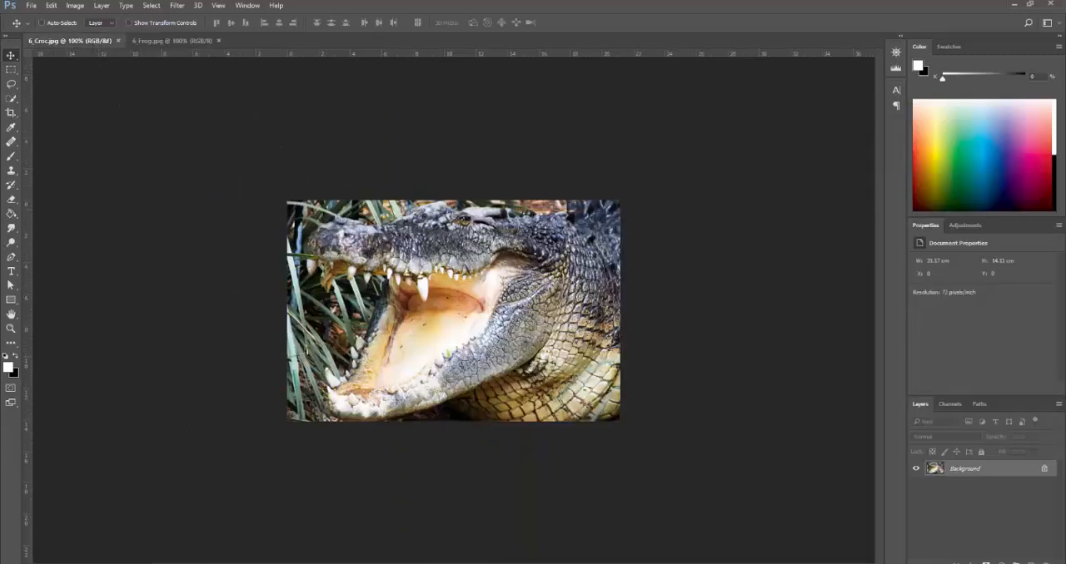
pyautogui.click(171, 40)
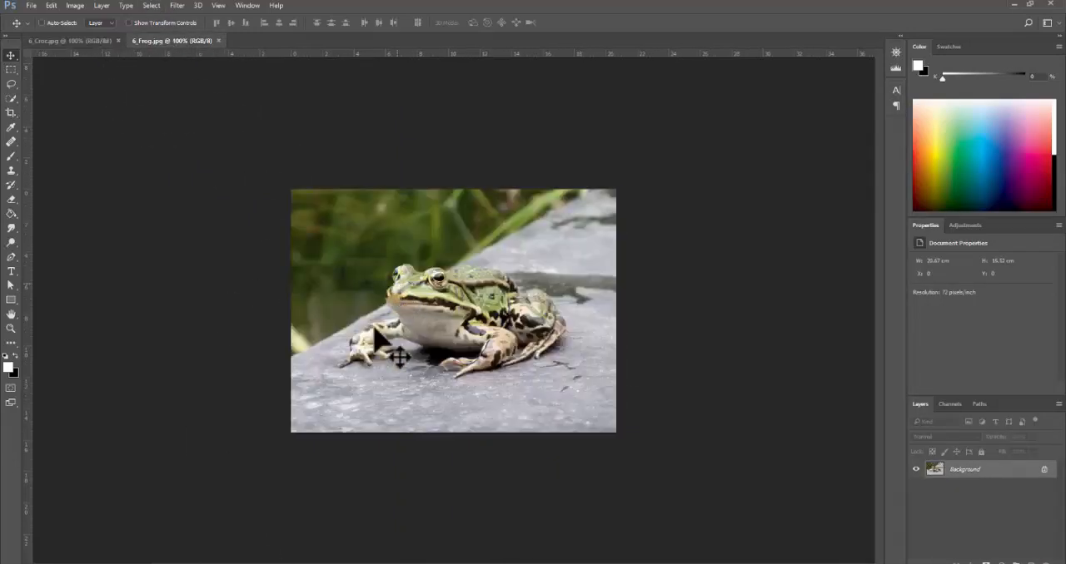
# - Switch to the browser and skim the Envato Tuts+ tutorial on combining a crocodile and a frog, from the intro through the matching section
pyautogui.hotkey('alt', 'Tab')
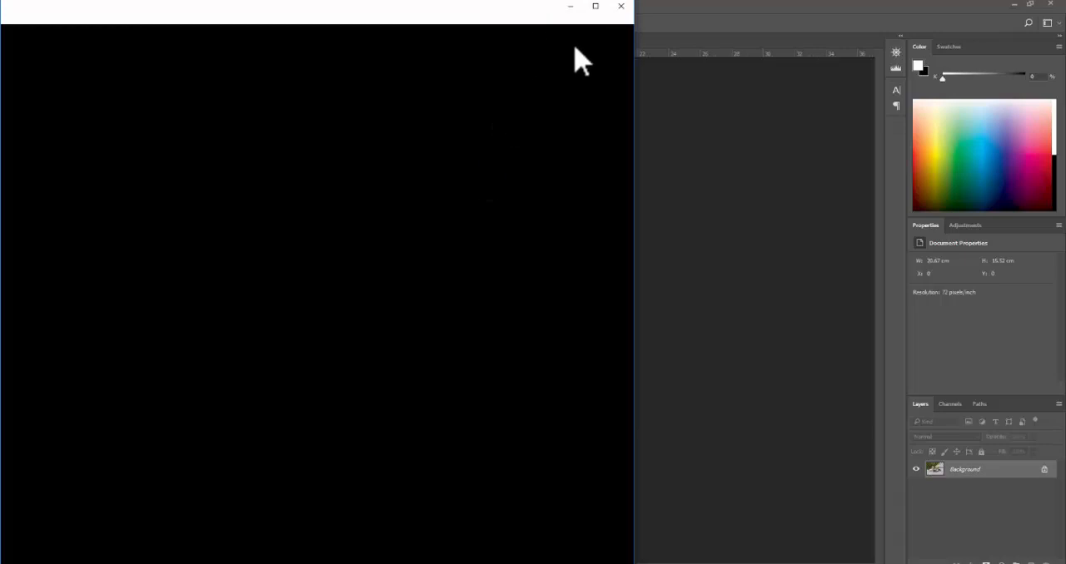
pyautogui.scroll(15, 636, 123)
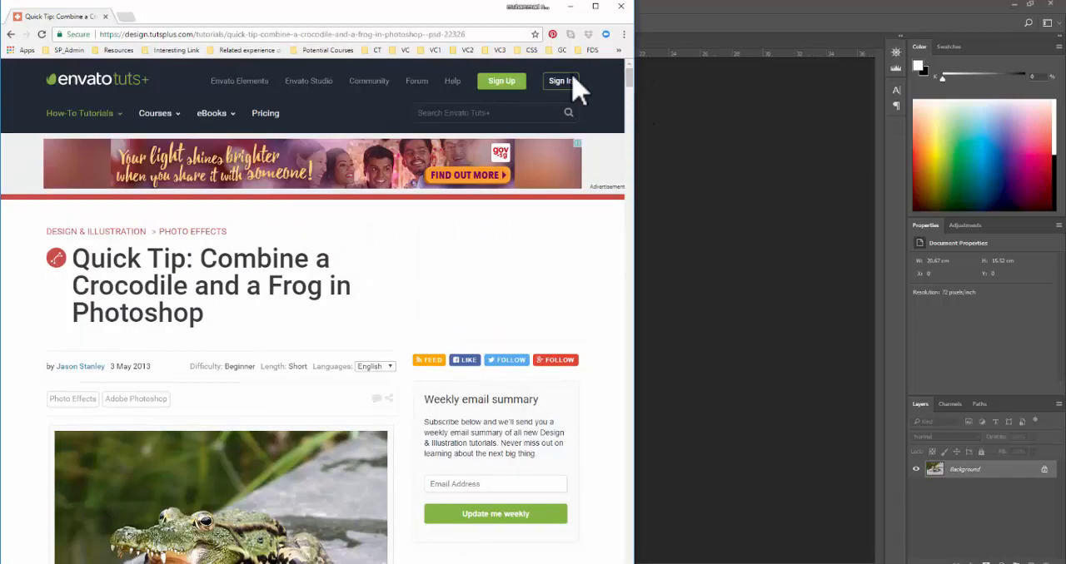
pyautogui.moveTo(155, 113)
pyautogui.scroll(-3, 630, 94)
pyautogui.scroll(1, 280, 236)
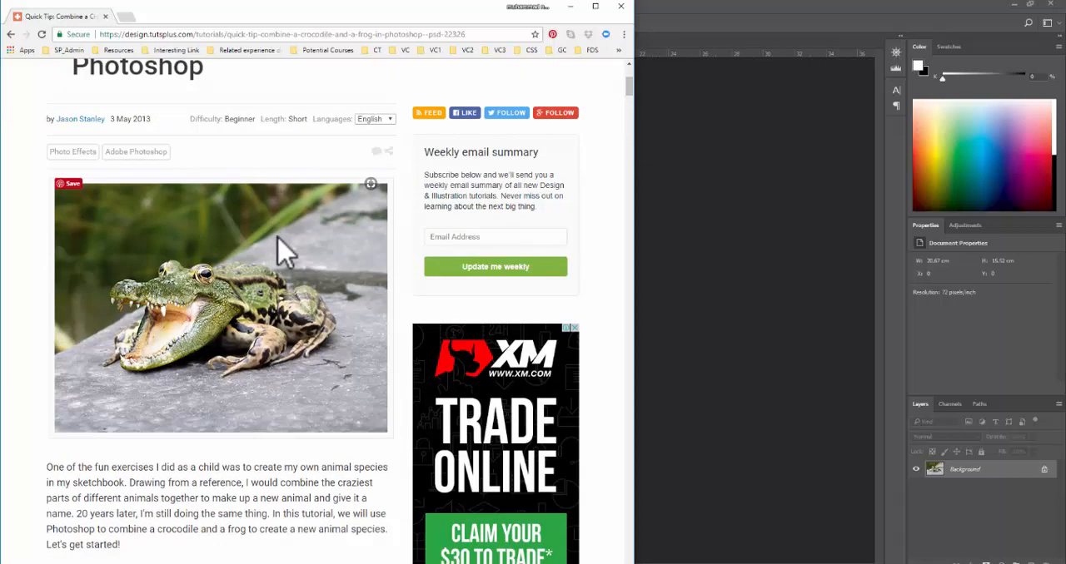
pyautogui.scroll(2, 280, 249)
pyautogui.scroll(-3, 281, 250)
pyautogui.scroll(-3, 281, 250)
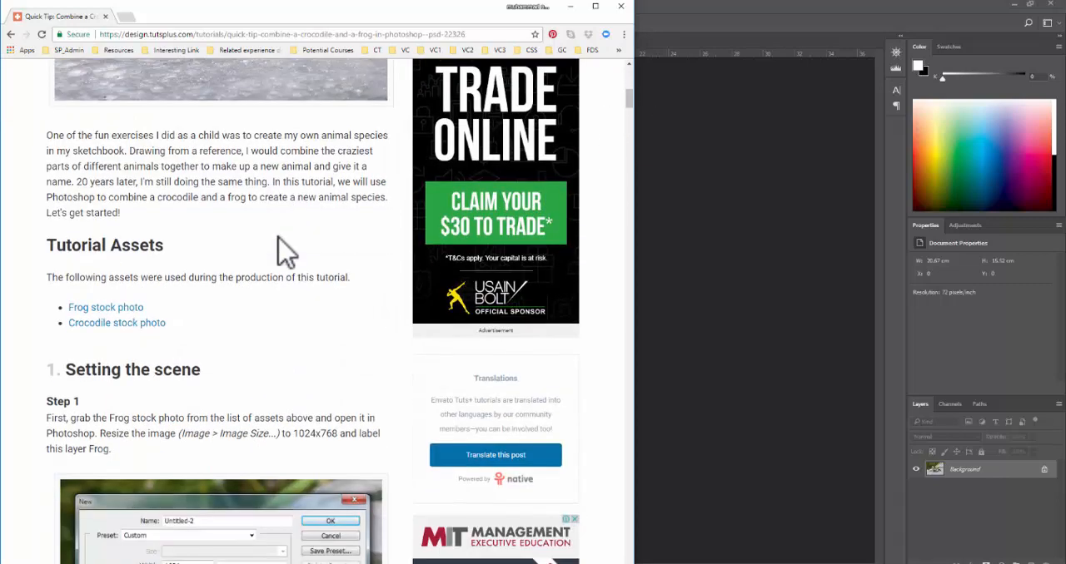
pyautogui.scroll(-3, 283, 248)
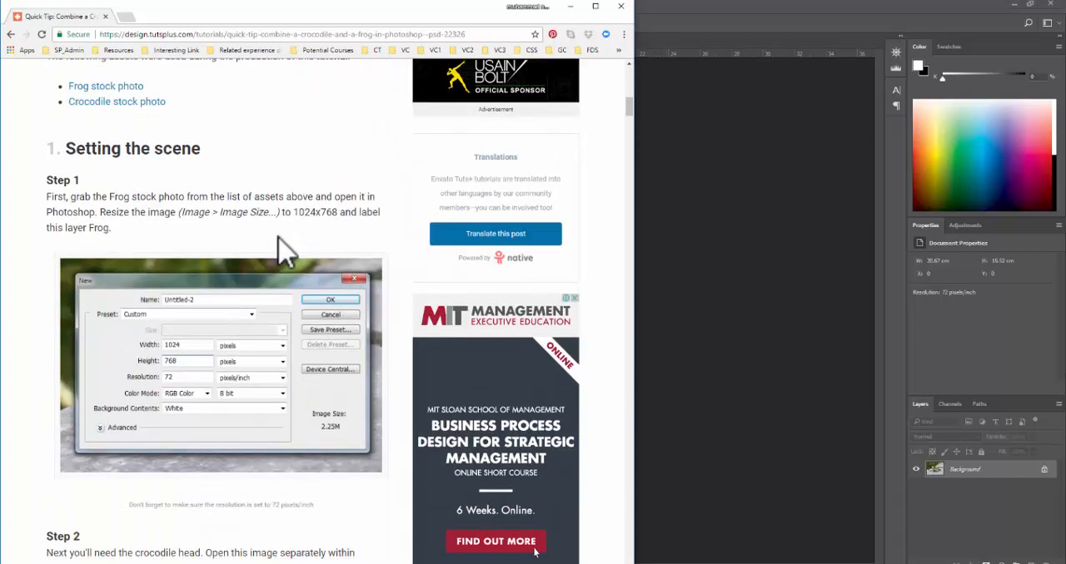
pyautogui.scroll(-3, 283, 248)
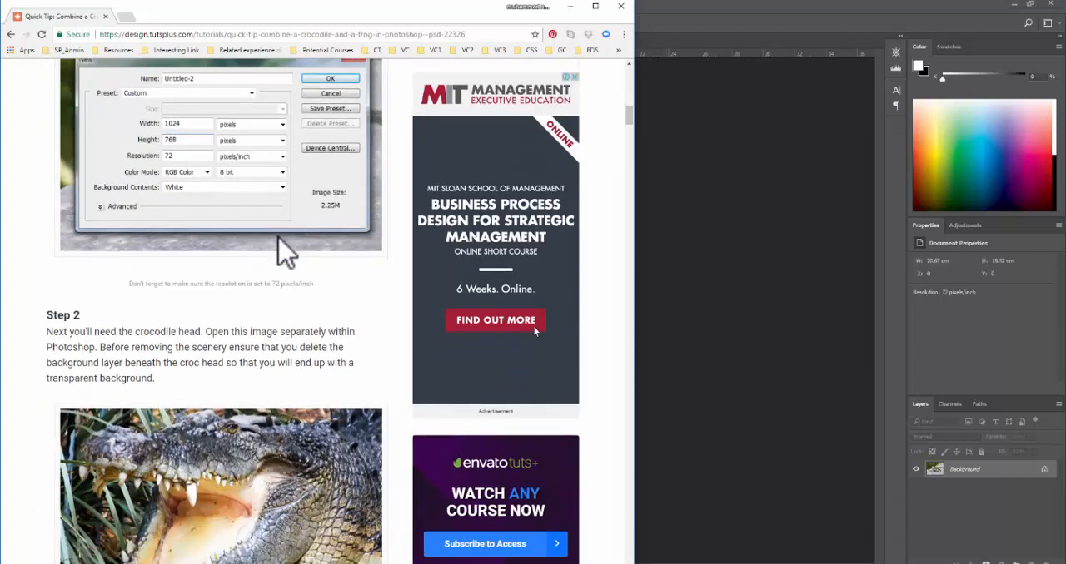
pyautogui.scroll(-4, 283, 249)
pyautogui.scroll(-12, 283, 250)
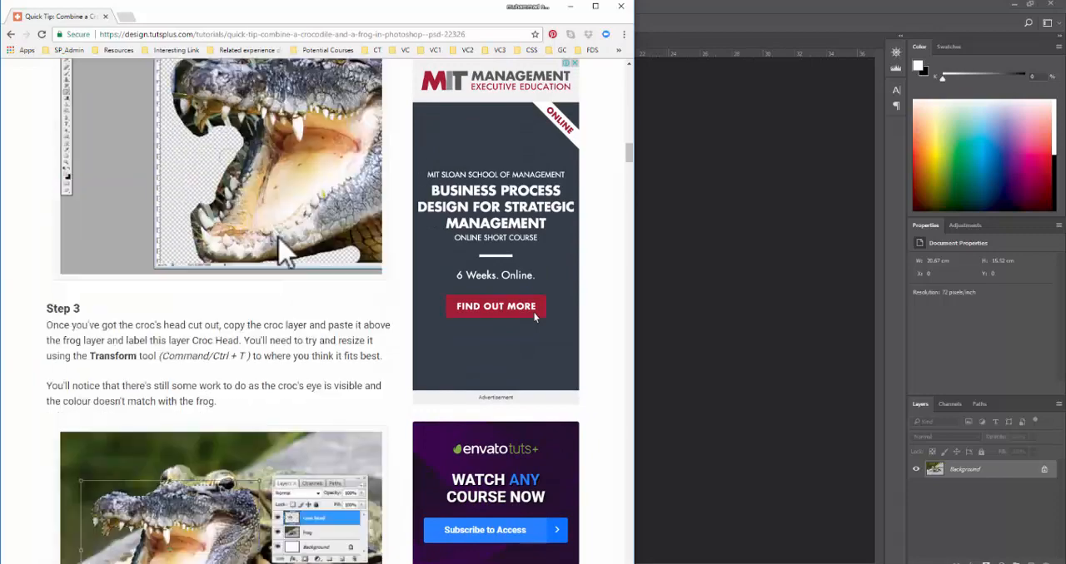
pyautogui.scroll(-6, 285, 252)
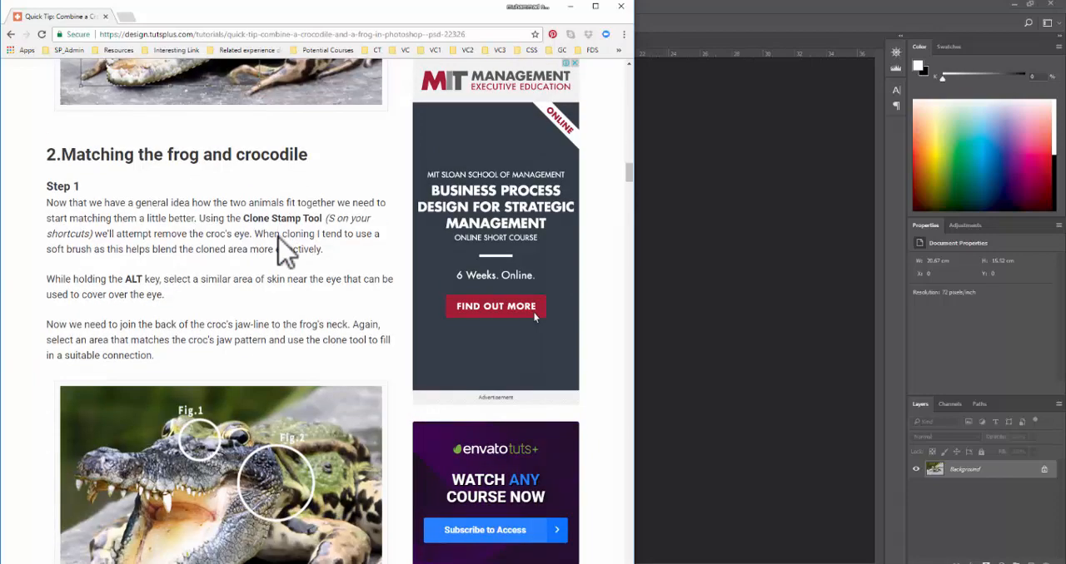
pyautogui.scroll(-3, 283, 250)
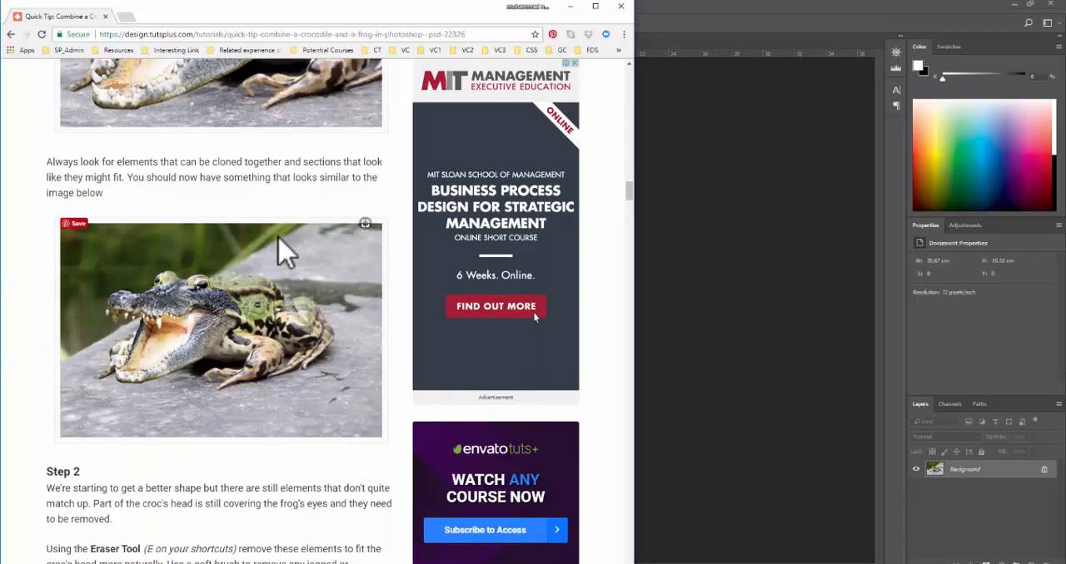
# - Review the tutorial's steps for cutting out the croc head, transforming it onto the frog, cloning the joins and erasing overlaps
pyautogui.scroll(8, 283, 249)
pyautogui.scroll(12, 280, 245)
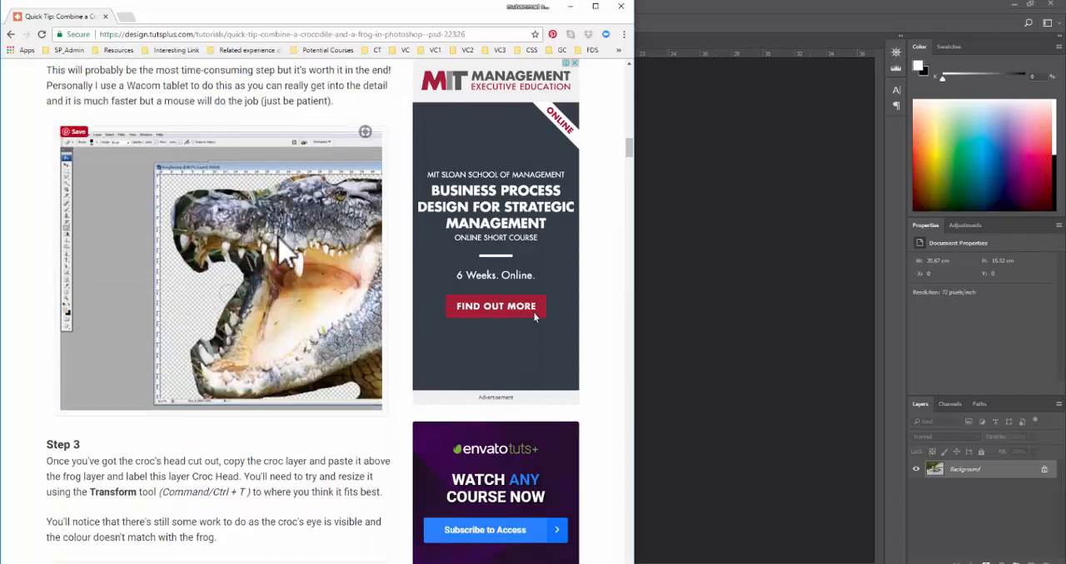
pyautogui.scroll(3, 280, 241)
pyautogui.scroll(-3, 280, 241)
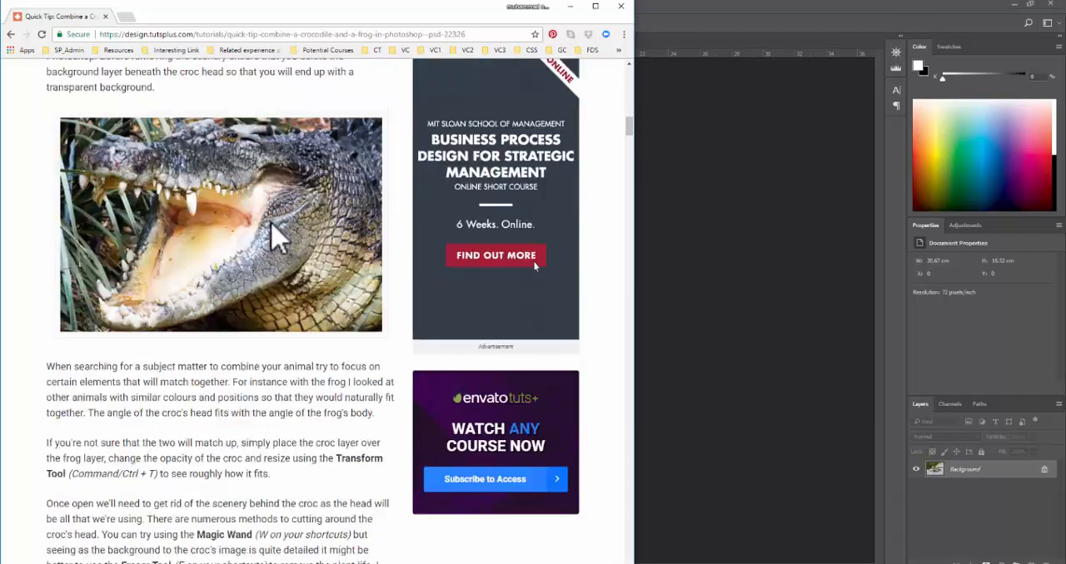
pyautogui.scroll(4, 281, 242)
pyautogui.scroll(-13, 278, 237)
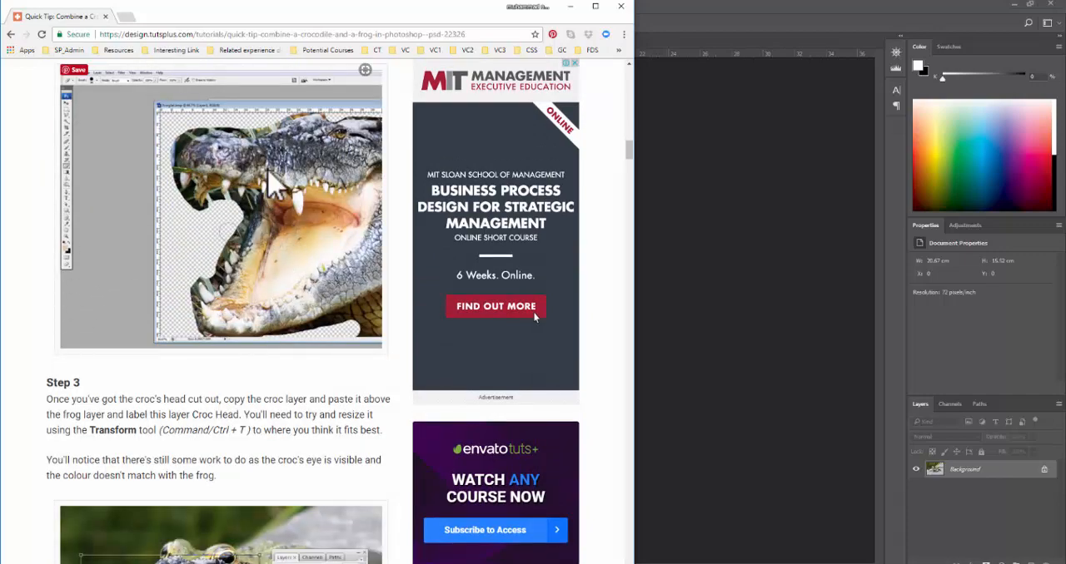
pyautogui.scroll(-3, 300, 208)
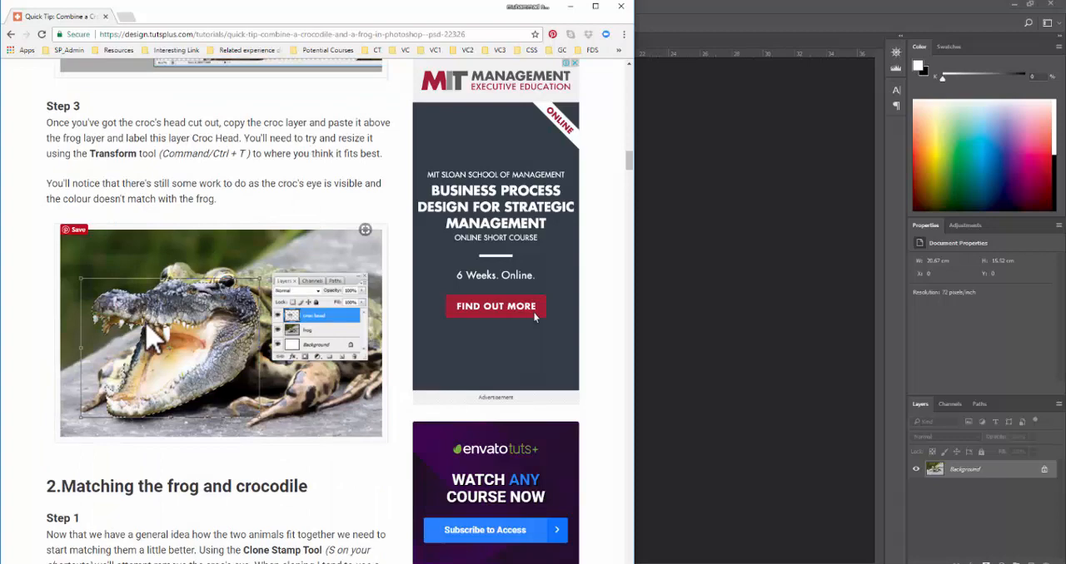
pyautogui.scroll(-4, 147, 333)
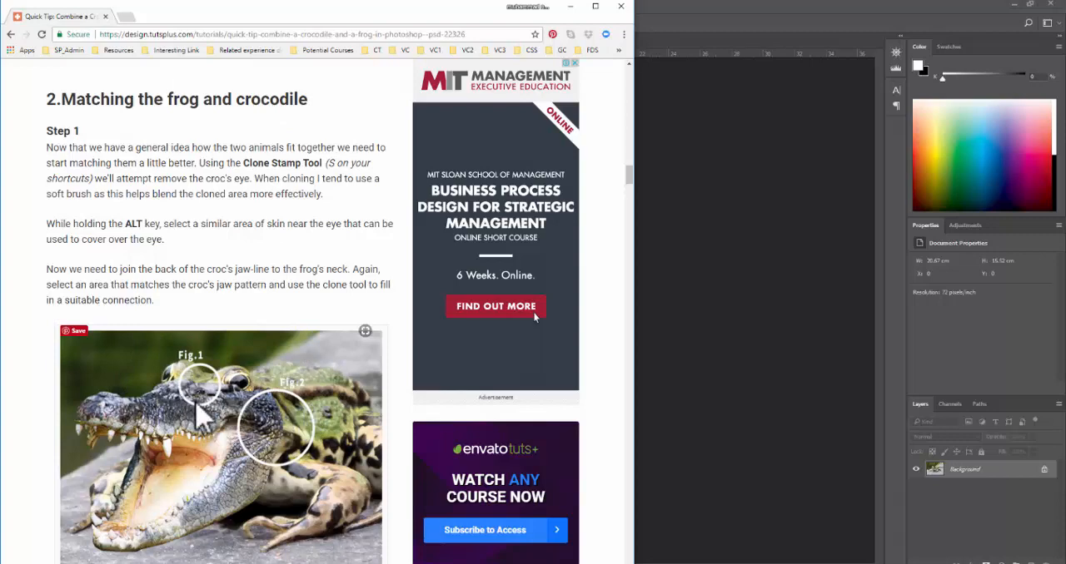
pyautogui.scroll(-5, 304, 396)
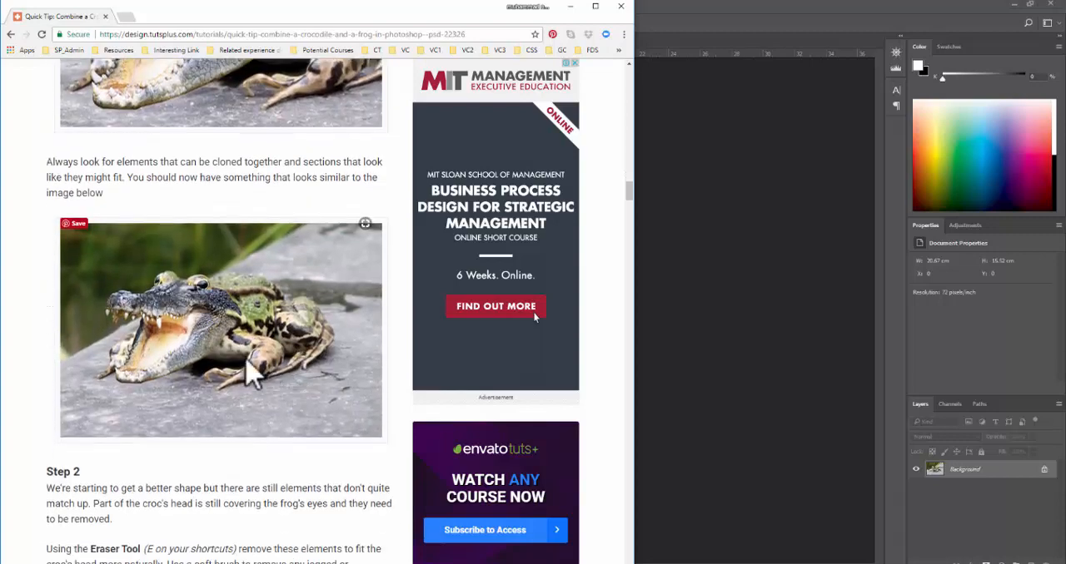
pyautogui.scroll(-5, 242, 333)
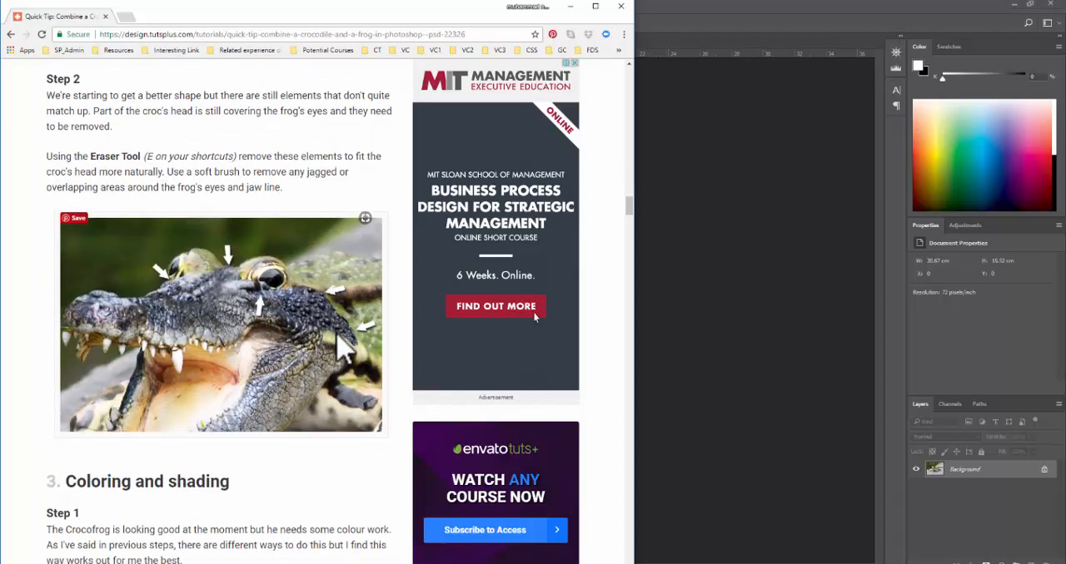
# - Read the tutorial's Coloring and shading section, covering Color Balance, Eraser, Dodge and Burn, through to the final image
pyautogui.scroll(-3, 337, 333)
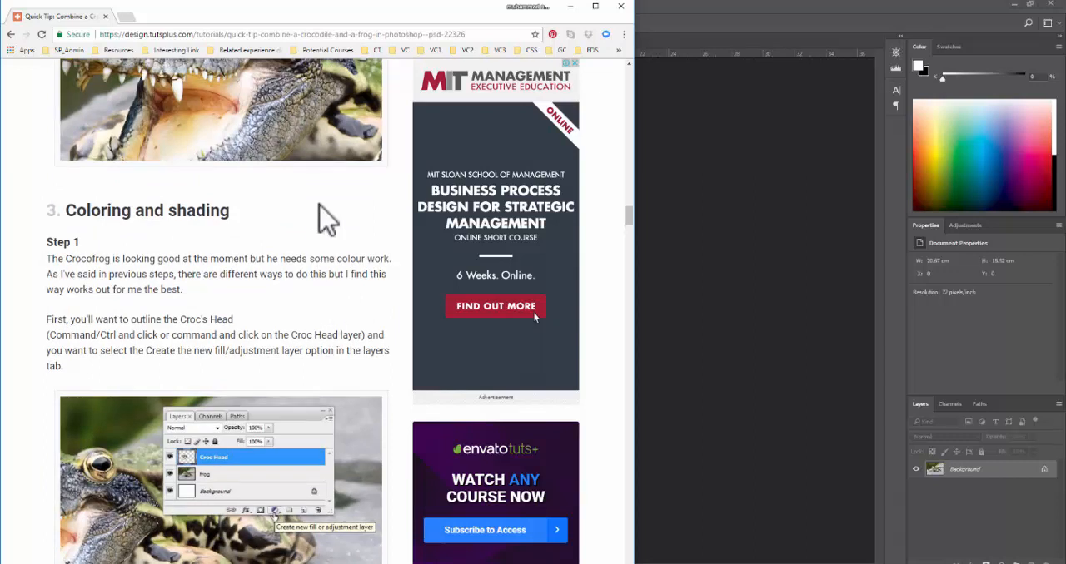
pyautogui.scroll(-1, 318, 204)
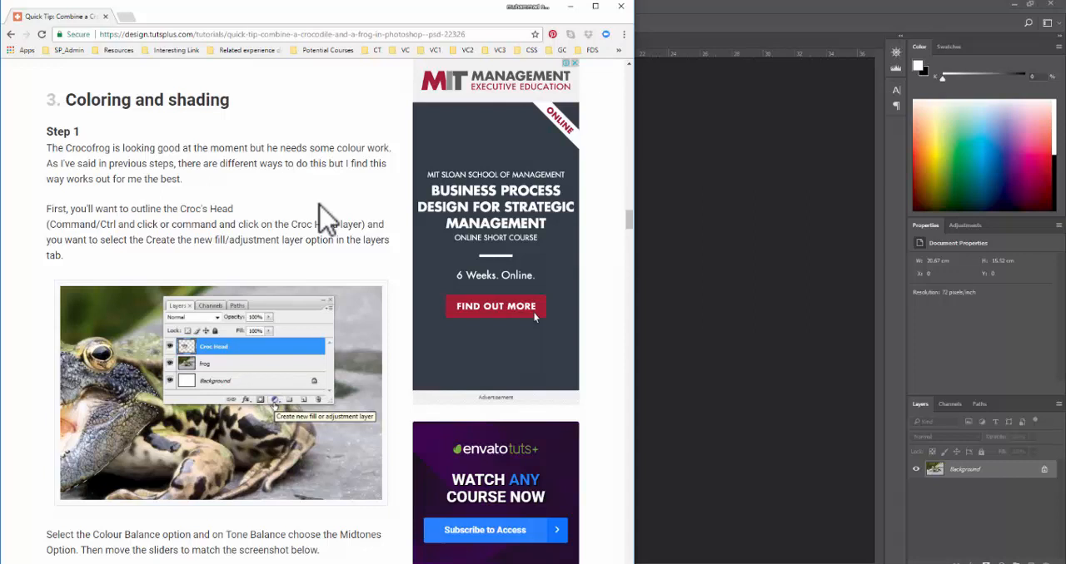
pyautogui.scroll(-3, 356, 202)
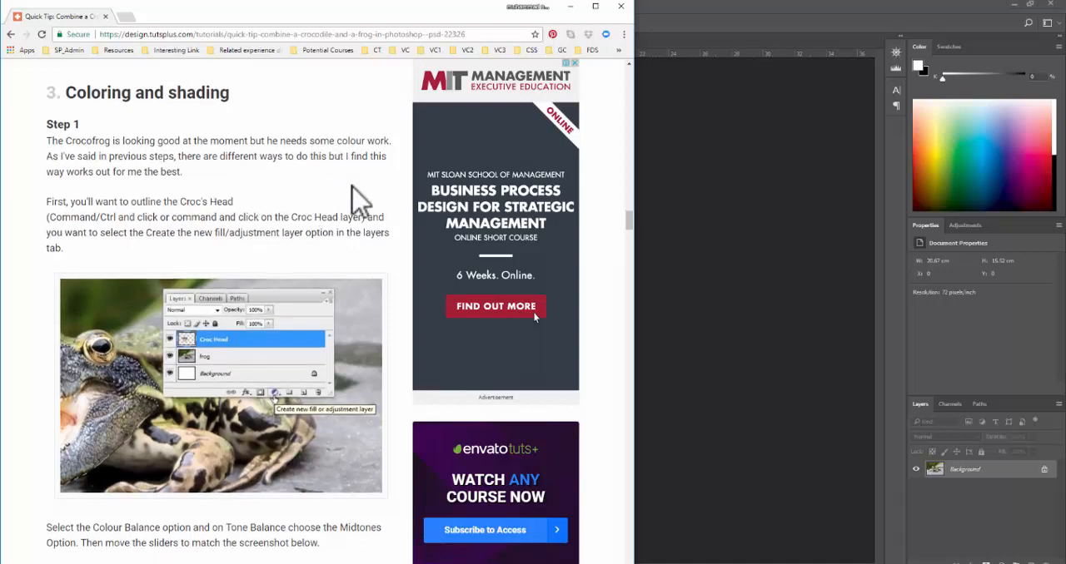
pyautogui.scroll(-2, 356, 202)
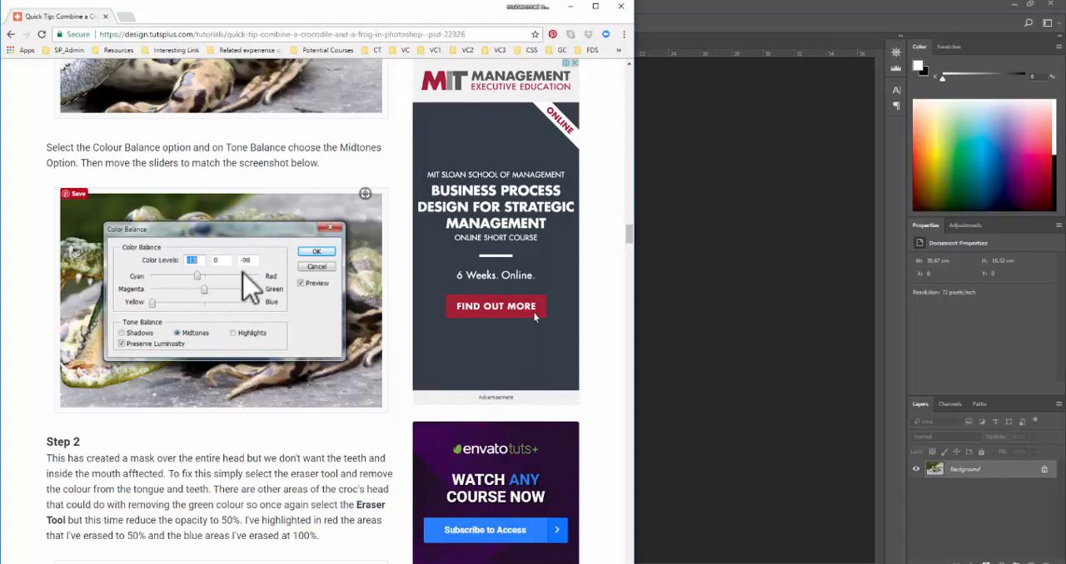
pyautogui.scroll(-4, 534, 313)
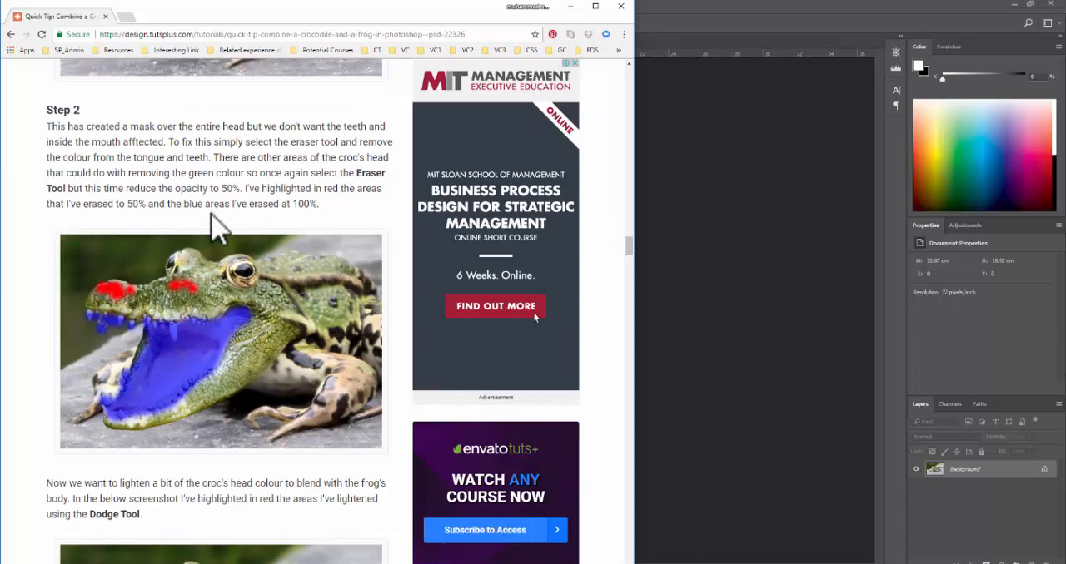
pyautogui.scroll(-2, 350, 268)
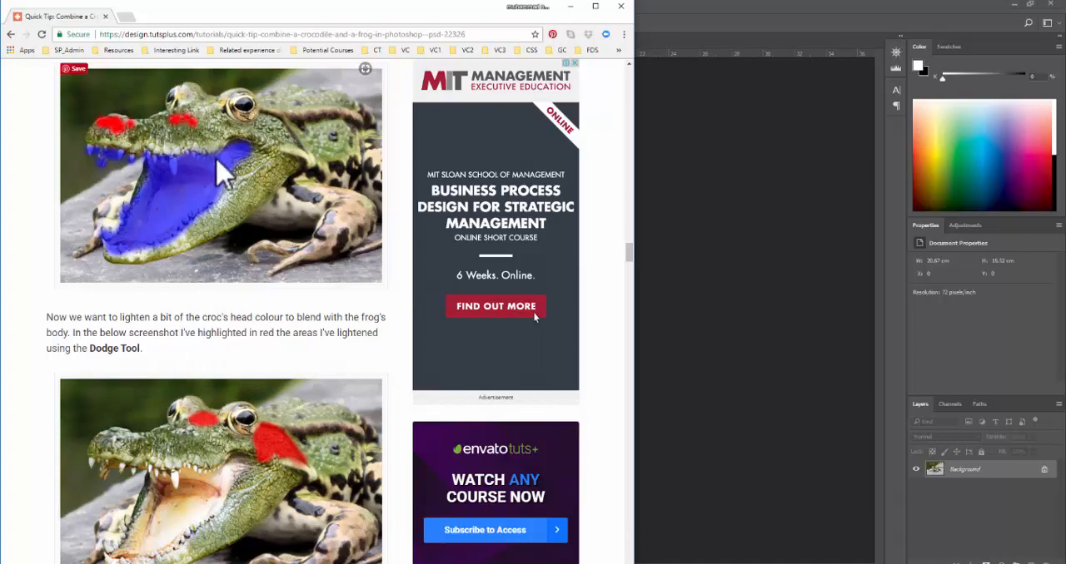
pyautogui.scroll(-3, 219, 172)
pyautogui.scroll(-4, 283, 341)
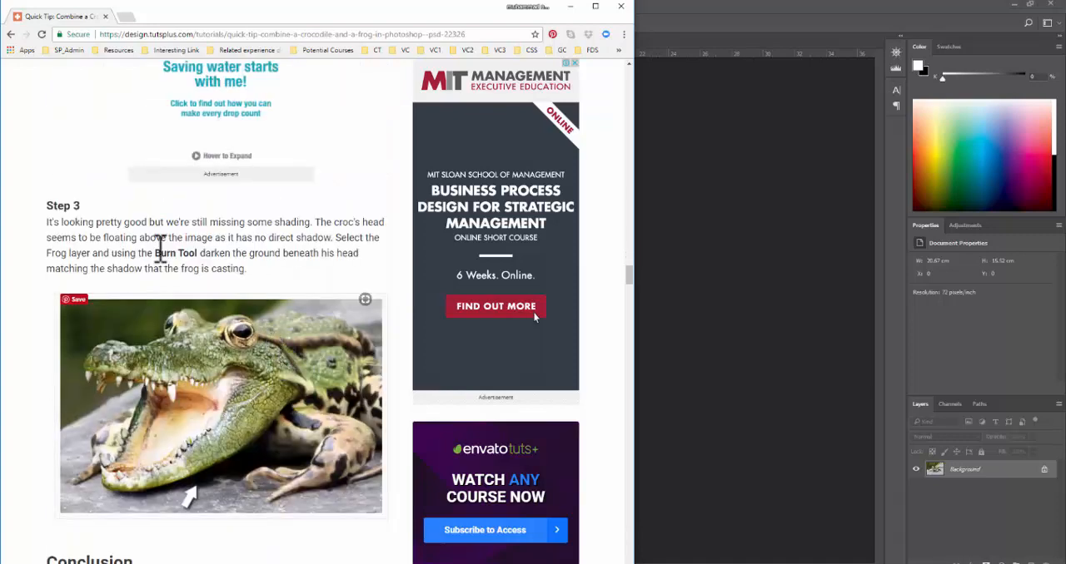
pyautogui.scroll(-5, 275, 383)
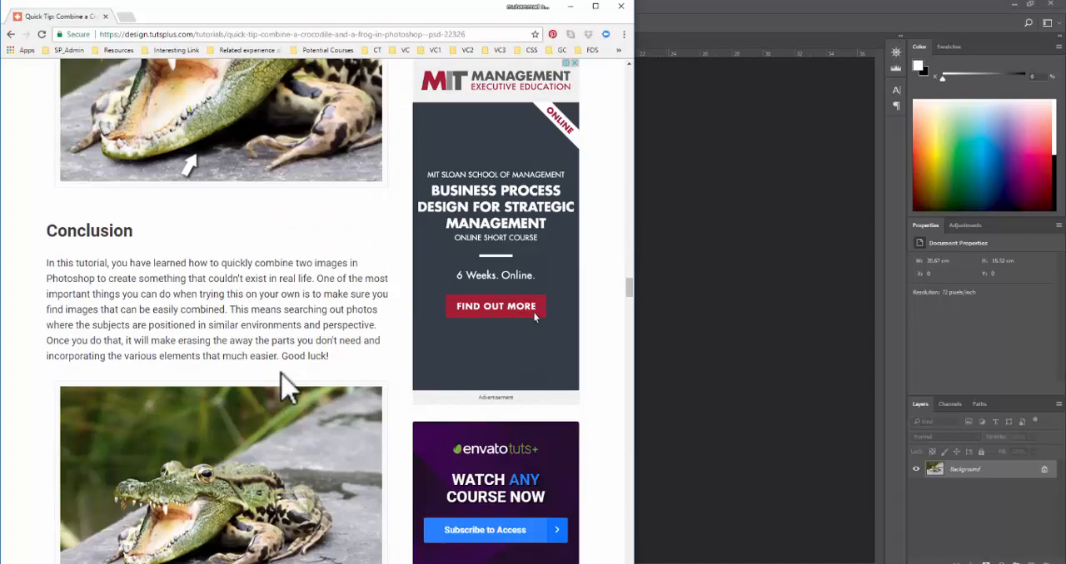
pyautogui.scroll(-4, 200, 391)
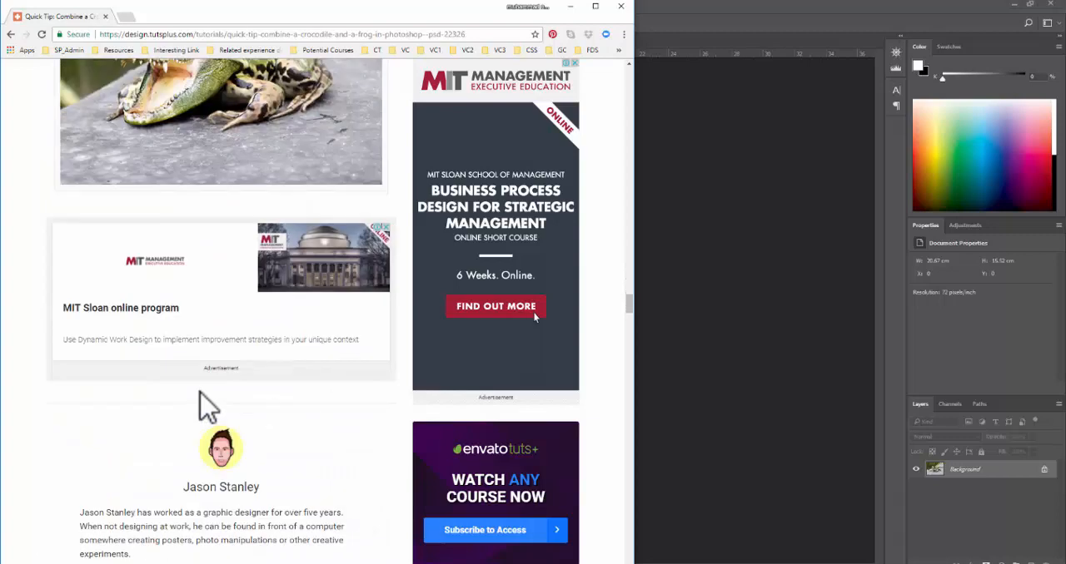
pyautogui.scroll(3, 209, 386)
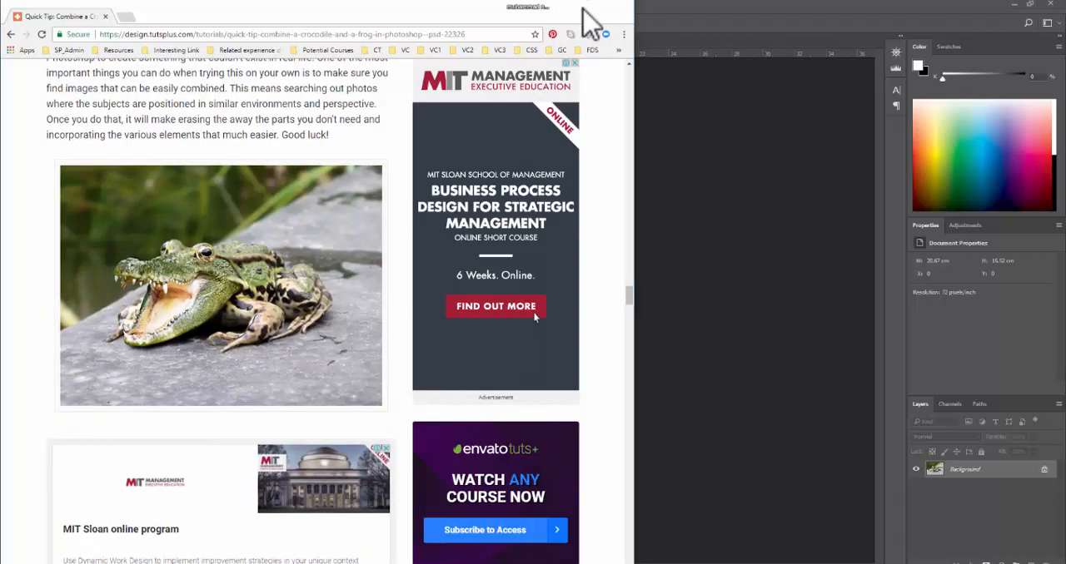
# - Return to Photoshop and bring up the 6_Croc image, inspecting the crocodile's head up close
pyautogui.click(571, 6)
pyautogui.click(70, 40)
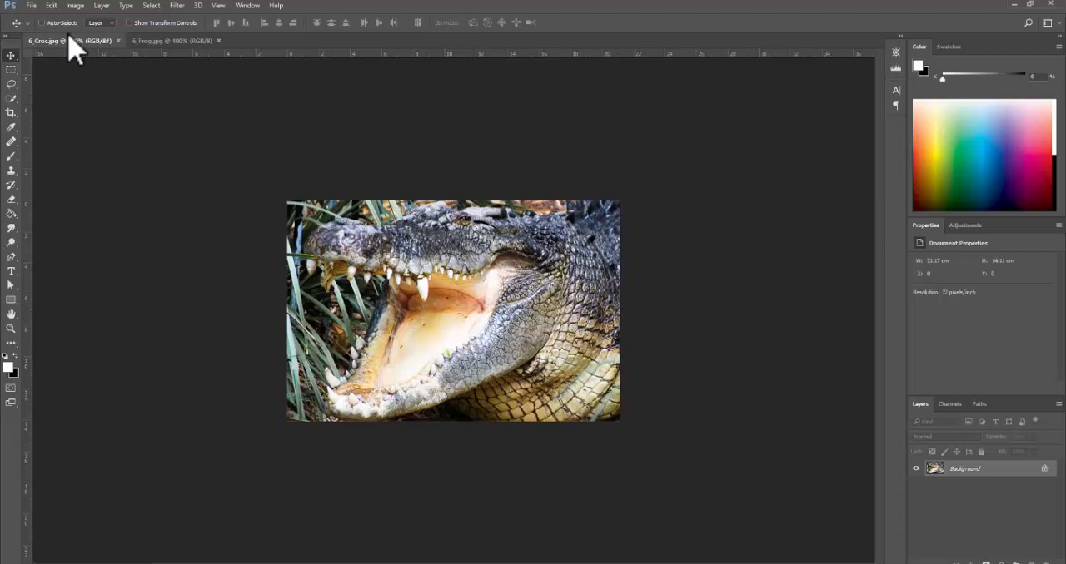
pyautogui.click(351, 307)
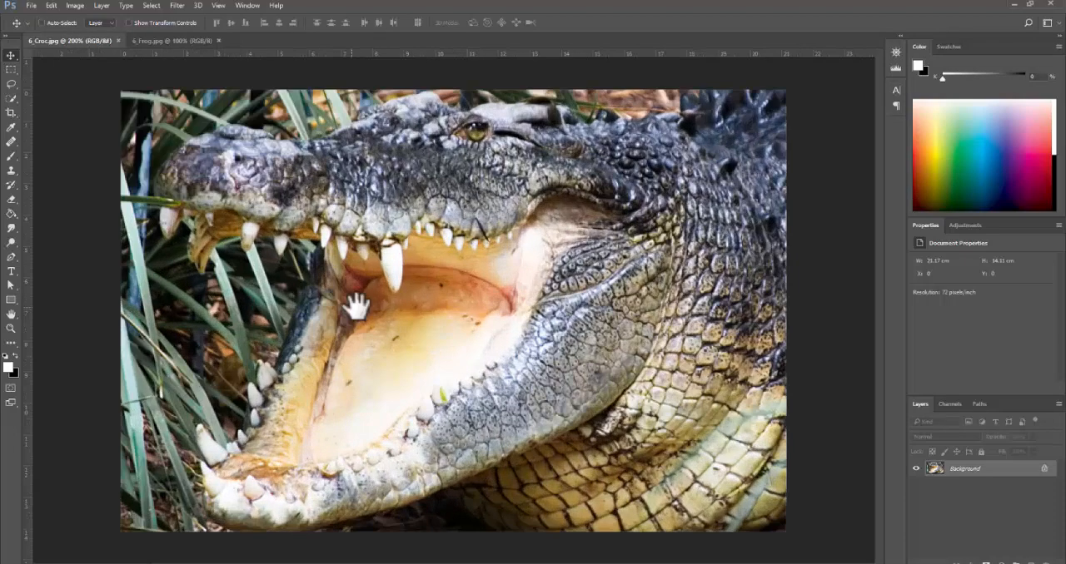
pyautogui.click(413, 262)
pyautogui.click(413, 261)
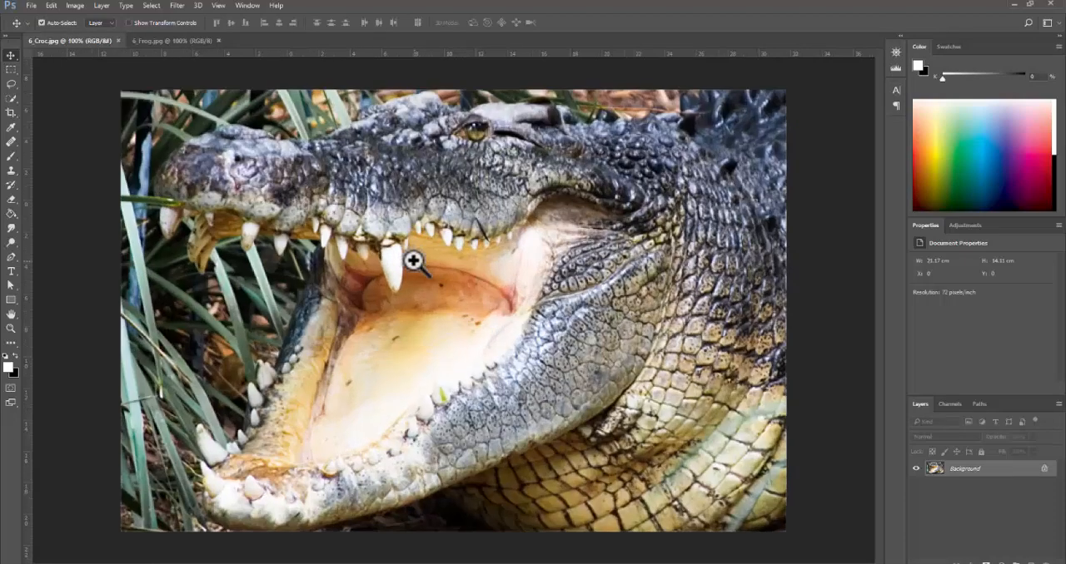
pyautogui.click(413, 262)
pyautogui.press('m')
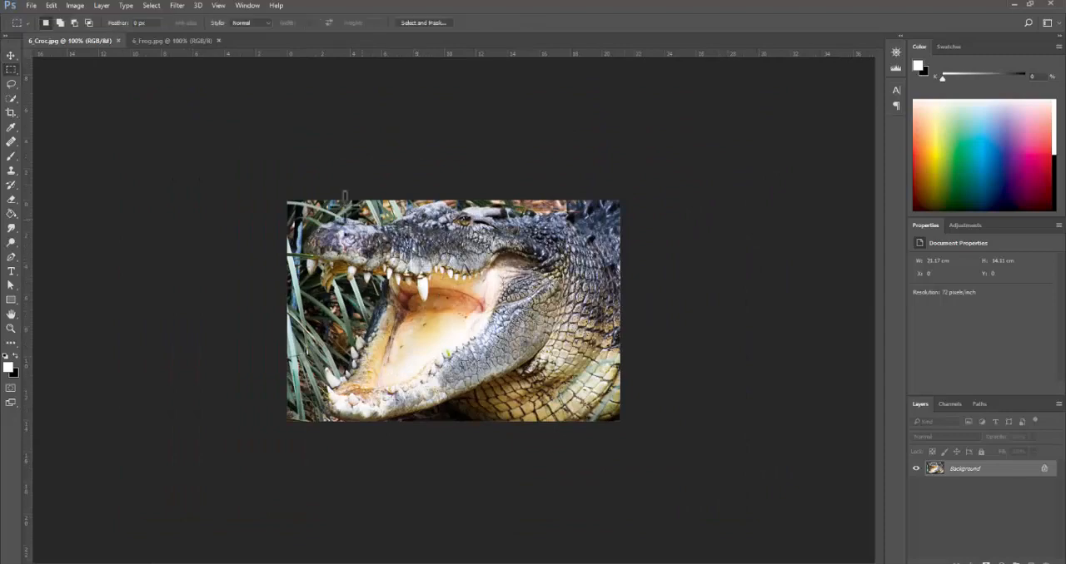
pyautogui.click(11, 84)
pyautogui.click(40, 87)
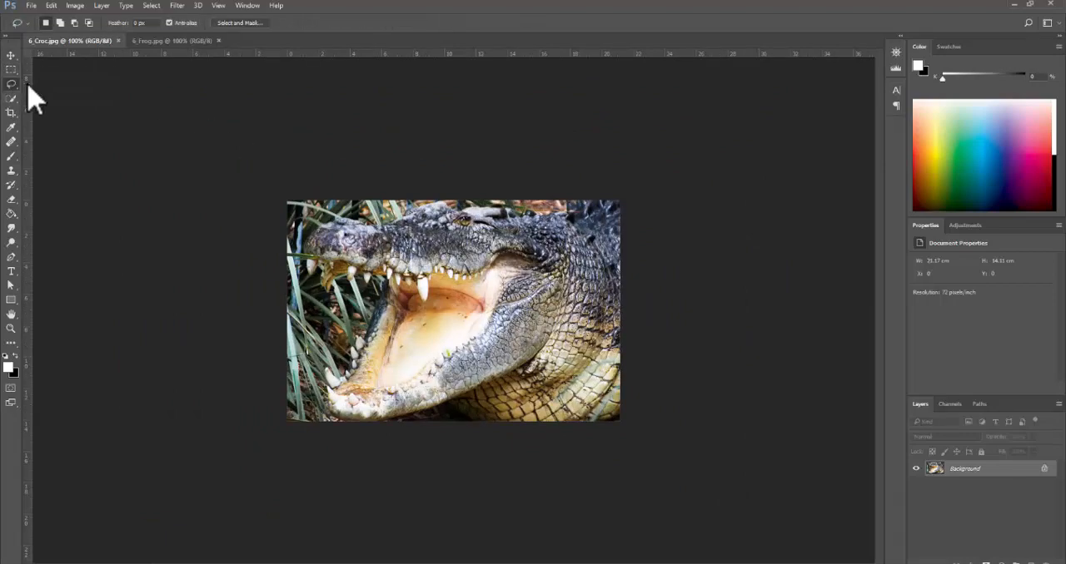
# - Enter Quick Mask mode on the croc image and set up a hard round brush with black as the foreground colour
pyautogui.keyDown('ctrl'); pyautogui.click(375, 262); pyautogui.keyUp('ctrl')
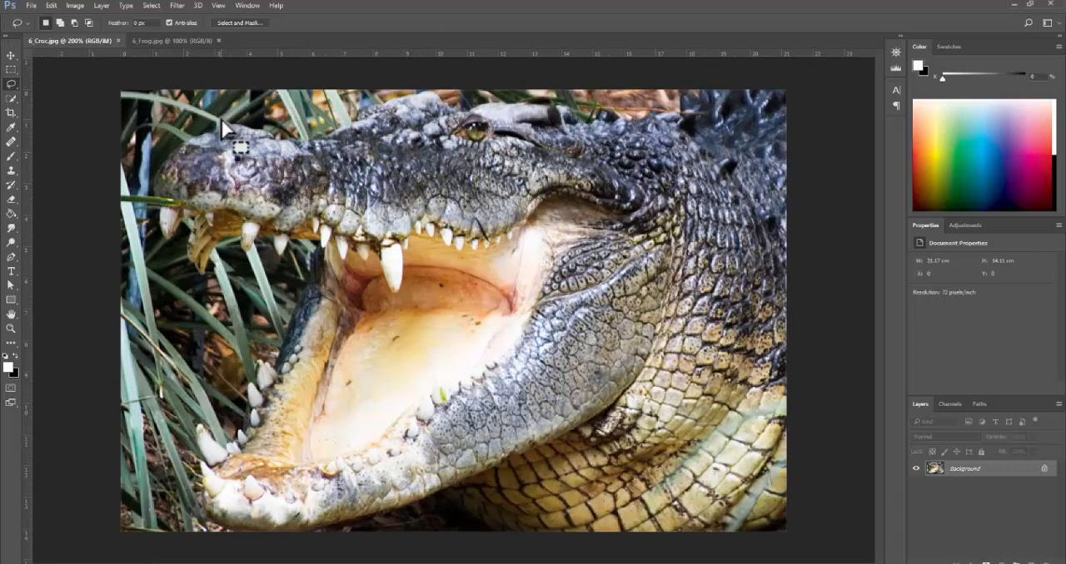
pyautogui.press('q')
pyautogui.press('q')
pyautogui.press('x')
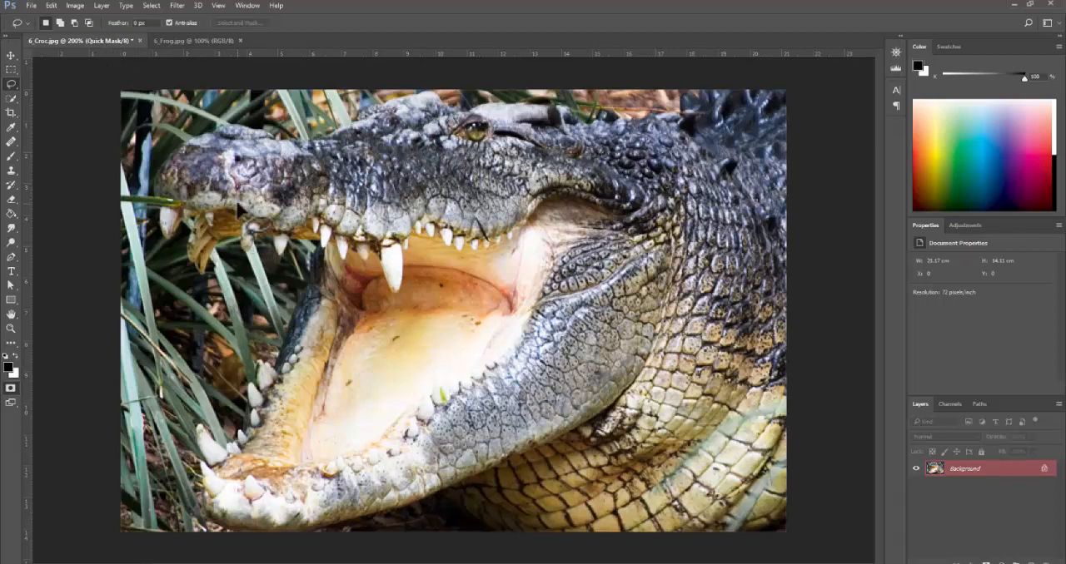
pyautogui.press('b')
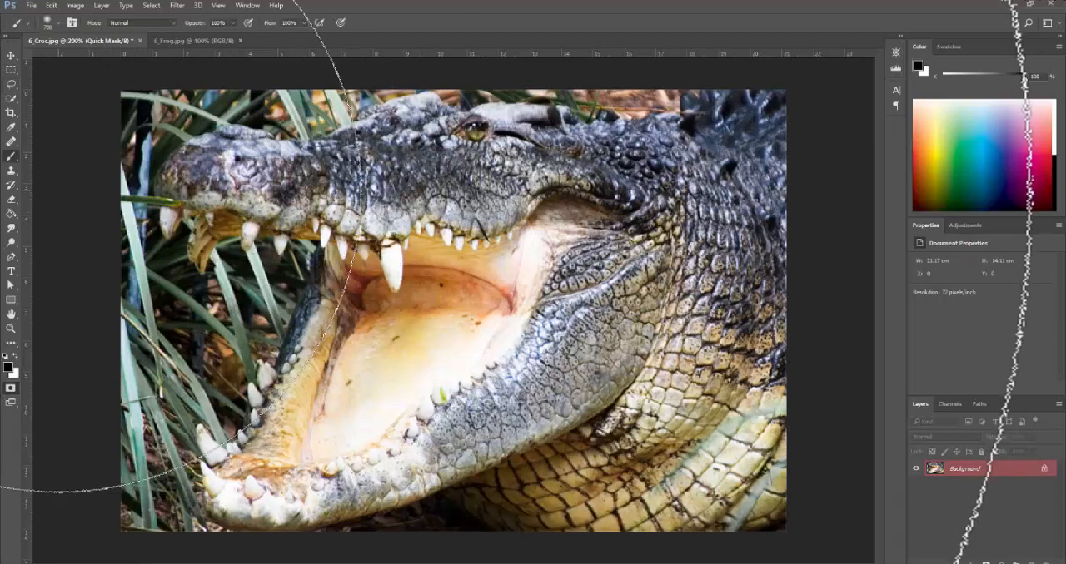
pyautogui.press('[')
pyautogui.press('[')
pyautogui.press('[')
pyautogui.press('[')
pyautogui.press('[')
pyautogui.press('[')
pyautogui.press('[')
pyautogui.press('[')
pyautogui.press('[')
pyautogui.press('[')
pyautogui.press('[')
pyautogui.press('[')
pyautogui.press('[')
pyautogui.press('[')
pyautogui.press('[')
pyautogui.press('[')
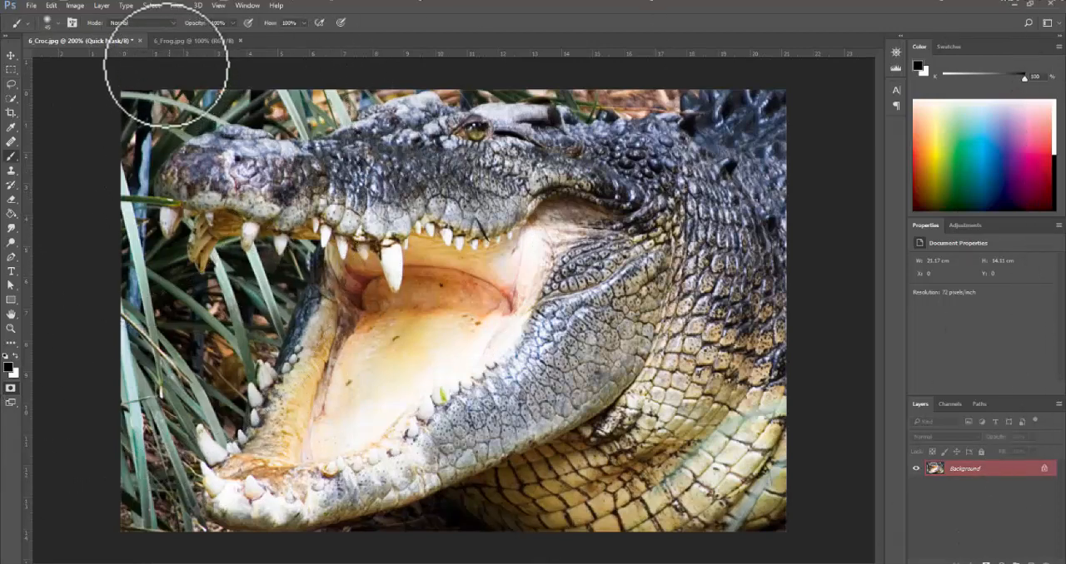
pyautogui.click(55, 24)
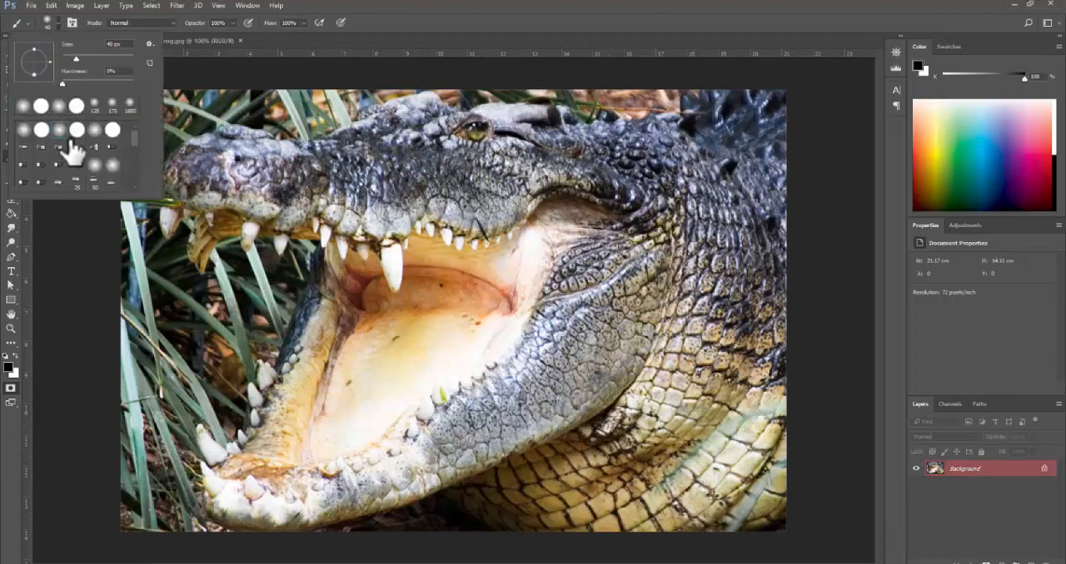
pyautogui.click(274, 171)
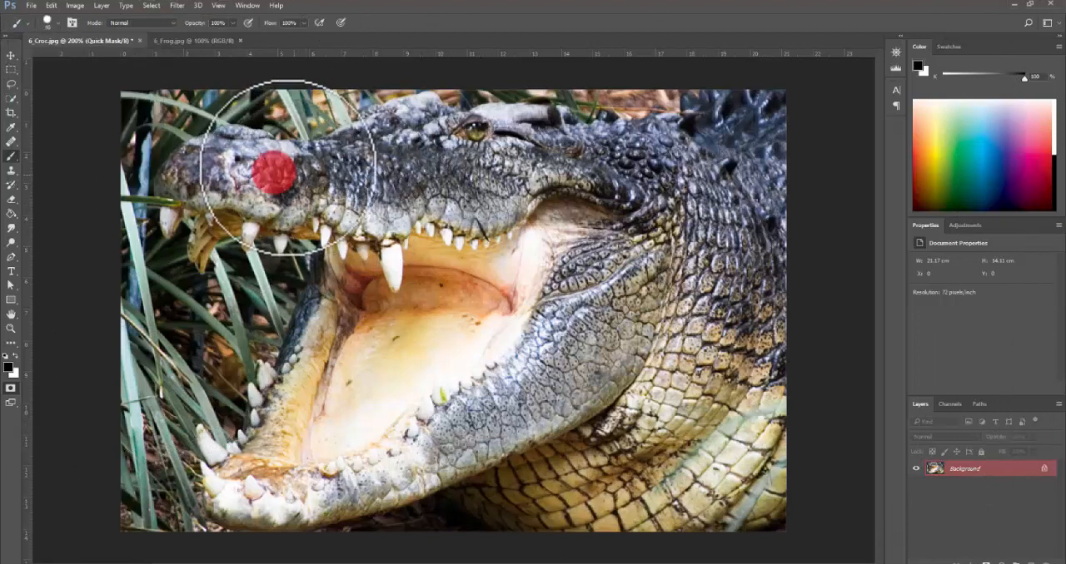
# - Paint the mask along the croc's forehead, down the neck and across the throat and lower jaw
pyautogui.moveTo(287, 167)
pyautogui.mouseDown()
pyautogui.moveTo(343, 160)
pyautogui.moveTo(378, 123)
pyautogui.moveTo(413, 117)
pyautogui.moveTo(453, 129)
pyautogui.moveTo(508, 122)
pyautogui.moveTo(702, 140)
pyautogui.moveTo(733, 190)
pyautogui.moveTo(751, 263)
pyautogui.moveTo(753, 344)
pyautogui.moveTo(725, 441)
pyautogui.mouseUp()
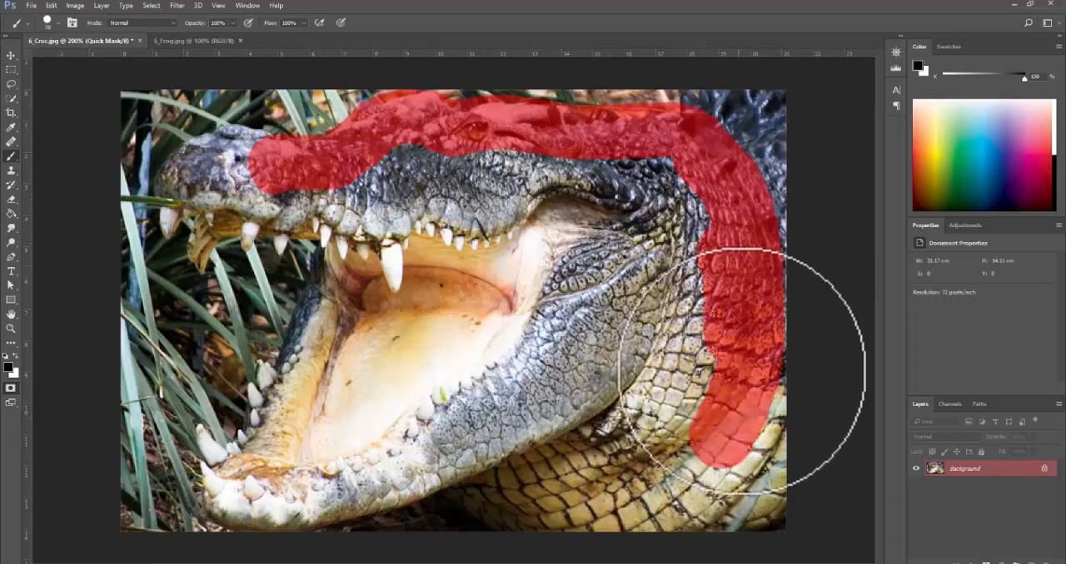
pyautogui.moveTo(741, 371)
pyautogui.mouseDown()
pyautogui.moveTo(700, 478)
pyautogui.moveTo(610, 524)
pyautogui.moveTo(487, 480)
pyautogui.mouseUp()
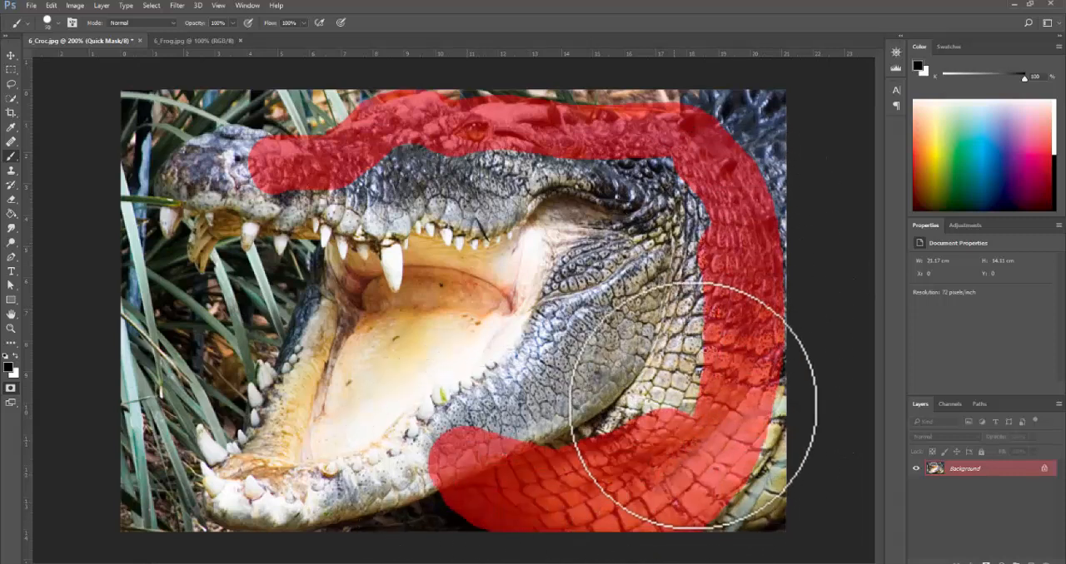
pyautogui.moveTo(378, 471)
pyautogui.mouseDown()
pyautogui.moveTo(275, 506)
pyautogui.moveTo(226, 488)
pyautogui.mouseUp()
# - Mask the lower teeth, far side of the jaw, snout and front upper teeth using a smaller brush
pyautogui.press('[')
pyautogui.press('[')
pyautogui.press('[')
pyautogui.press('[')
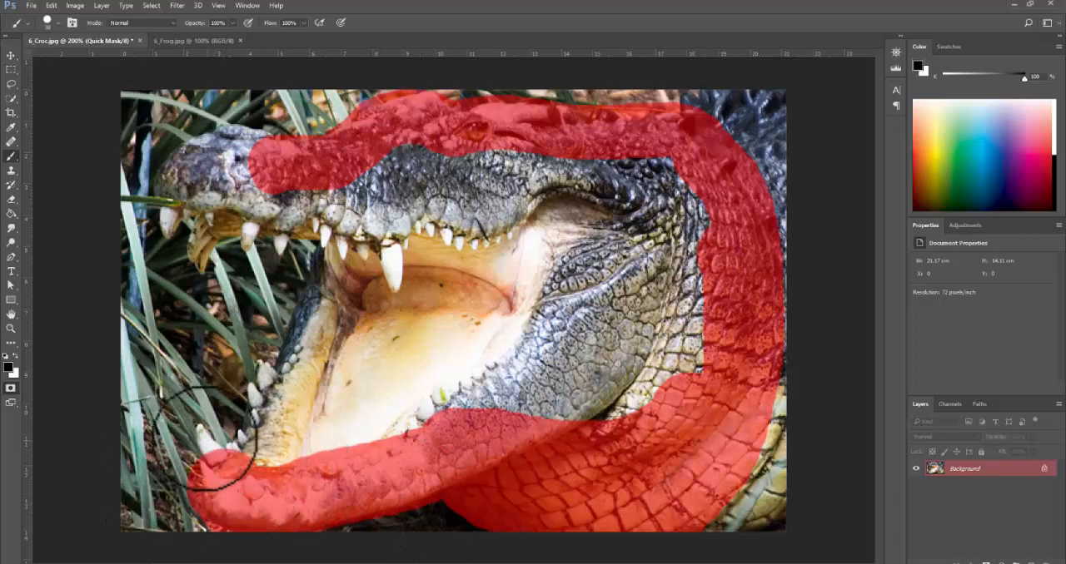
pyautogui.moveTo(204, 440)
pyautogui.mouseDown()
pyautogui.moveTo(221, 460)
pyautogui.moveTo(251, 460)
pyautogui.moveTo(234, 458)
pyautogui.moveTo(261, 427)
pyautogui.moveTo(258, 390)
pyautogui.moveTo(263, 419)
pyautogui.moveTo(273, 388)
pyautogui.moveTo(277, 412)
pyautogui.moveTo(285, 371)
pyautogui.mouseUp()
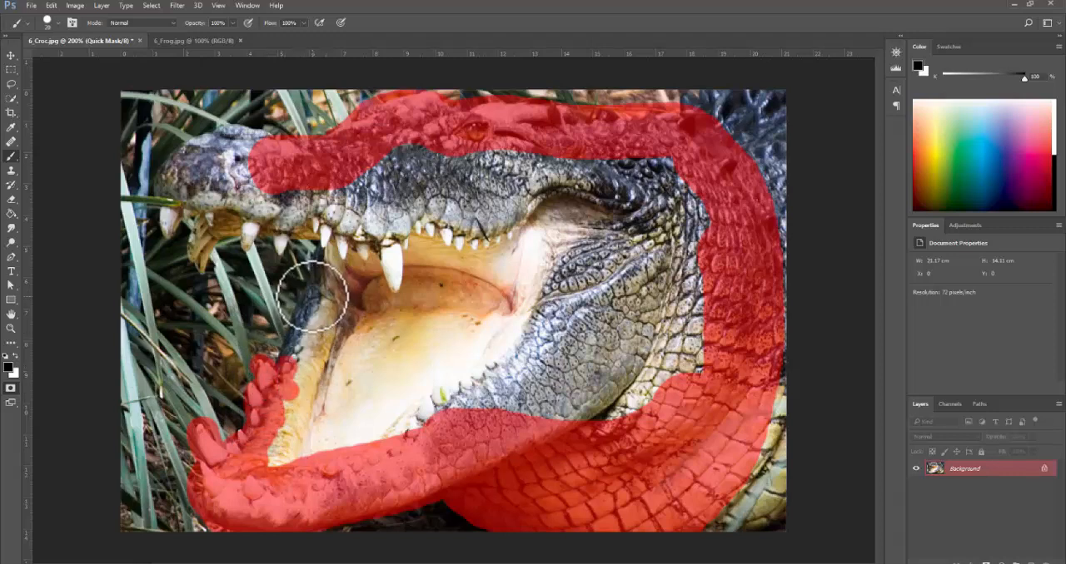
pyautogui.moveTo(313, 296)
pyautogui.mouseDown()
pyautogui.moveTo(328, 260)
pyautogui.moveTo(302, 296)
pyautogui.moveTo(295, 337)
pyautogui.moveTo(306, 346)
pyautogui.moveTo(328, 238)
pyautogui.moveTo(318, 227)
pyautogui.moveTo(287, 227)
pyautogui.moveTo(286, 245)
pyautogui.moveTo(282, 224)
pyautogui.moveTo(247, 245)
pyautogui.moveTo(247, 226)
pyautogui.moveTo(218, 232)
pyautogui.moveTo(198, 269)
pyautogui.moveTo(210, 211)
pyautogui.moveTo(189, 206)
pyautogui.moveTo(165, 219)
pyautogui.moveTo(167, 231)
pyautogui.moveTo(182, 215)
pyautogui.moveTo(202, 220)
pyautogui.moveTo(167, 193)
pyautogui.moveTo(190, 156)
pyautogui.moveTo(219, 143)
pyautogui.moveTo(236, 144)
pyautogui.moveTo(199, 153)
pyautogui.moveTo(243, 145)
pyautogui.moveTo(268, 155)
pyautogui.moveTo(245, 143)
pyautogui.moveTo(277, 157)
pyautogui.moveTo(202, 185)
pyautogui.moveTo(252, 204)
pyautogui.moveTo(214, 204)
pyautogui.moveTo(246, 188)
pyautogui.moveTo(226, 170)
pyautogui.moveTo(277, 200)
pyautogui.moveTo(230, 205)
pyautogui.moveTo(374, 202)
pyautogui.moveTo(321, 196)
pyautogui.moveTo(333, 202)
pyautogui.moveTo(333, 345)
pyautogui.moveTo(318, 406)
pyautogui.moveTo(275, 433)
pyautogui.mouseUp()
# - Fill the remaining unmasked mouth interior, upper jaw and cheek with a larger brush
pyautogui.press(']')
pyautogui.press(']')
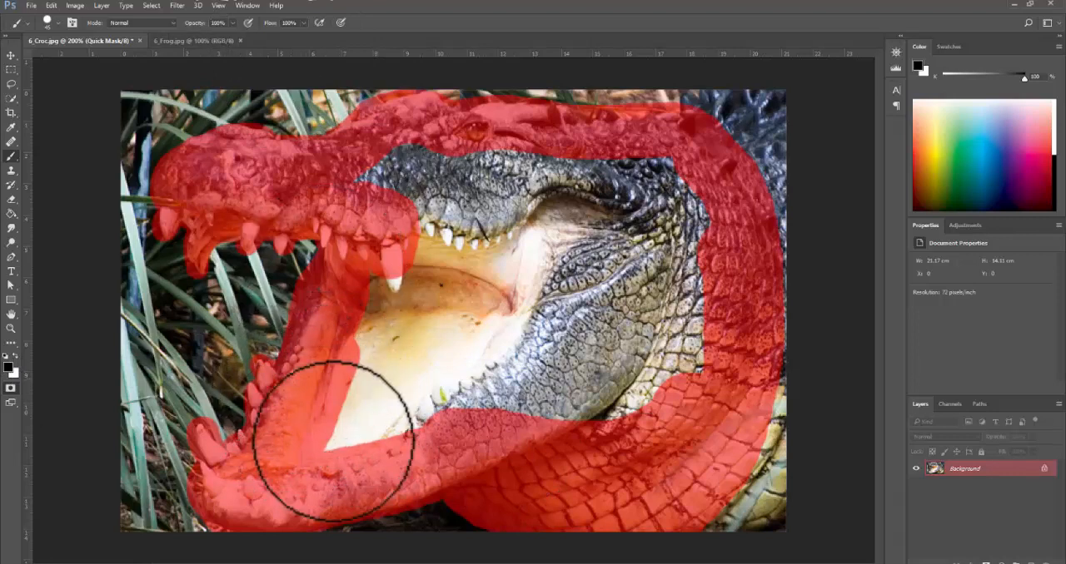
pyautogui.moveTo(333, 441)
pyautogui.mouseDown()
pyautogui.moveTo(422, 416)
pyautogui.moveTo(620, 434)
pyautogui.moveTo(670, 412)
pyautogui.moveTo(696, 337)
pyautogui.moveTo(681, 184)
pyautogui.moveTo(638, 152)
pyautogui.moveTo(392, 147)
pyautogui.moveTo(357, 169)
pyautogui.moveTo(515, 179)
pyautogui.moveTo(689, 215)
pyautogui.moveTo(649, 197)
pyautogui.moveTo(667, 394)
pyautogui.moveTo(568, 429)
pyautogui.moveTo(453, 378)
pyautogui.moveTo(387, 375)
pyautogui.moveTo(371, 358)
pyautogui.moveTo(346, 419)
pyautogui.moveTo(432, 220)
pyautogui.moveTo(475, 353)
pyautogui.moveTo(468, 235)
pyautogui.moveTo(412, 377)
pyautogui.moveTo(477, 242)
pyautogui.moveTo(522, 235)
pyautogui.moveTo(516, 403)
pyautogui.moveTo(500, 249)
pyautogui.moveTo(531, 206)
pyautogui.moveTo(603, 326)
pyautogui.moveTo(614, 419)
pyautogui.moveTo(619, 283)
pyautogui.moveTo(600, 213)
pyautogui.moveTo(679, 313)
pyautogui.mouseUp()
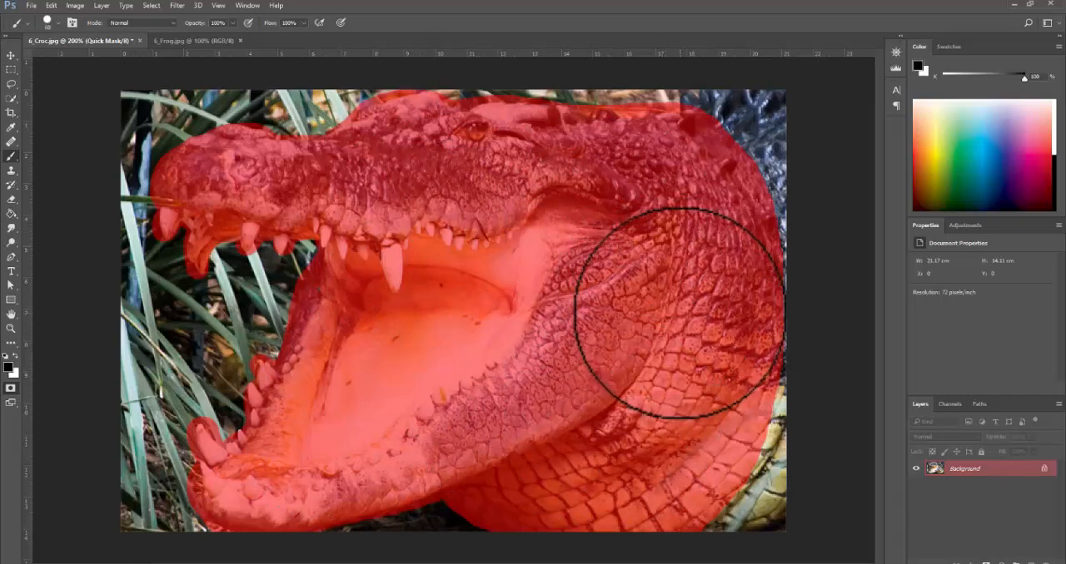
# - Convert the Quick Mask into a selection of the croc's head and move the head into the 6_Frog document
pyautogui.press('q')
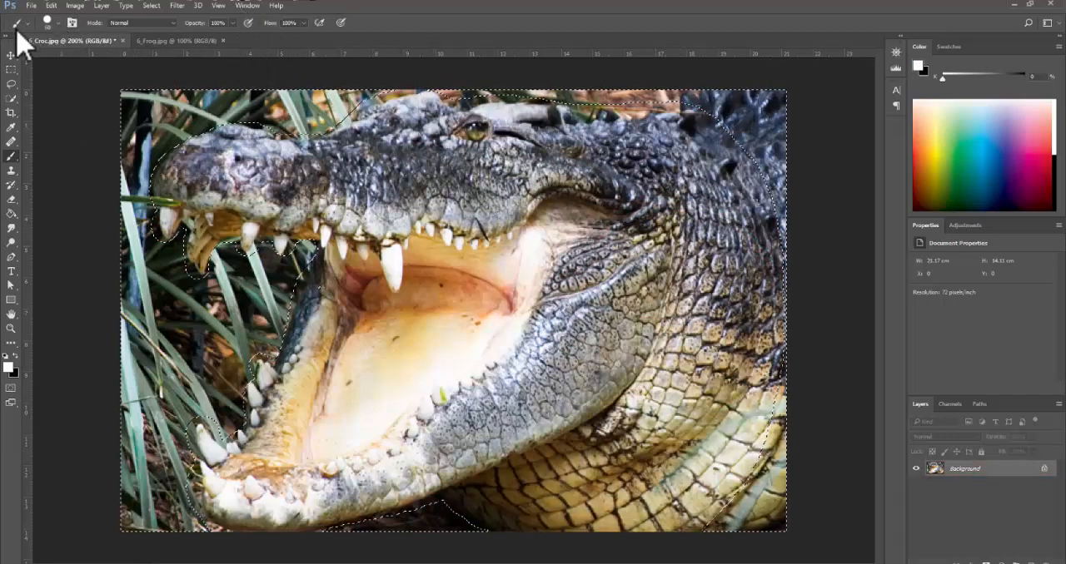
pyautogui.press('x')
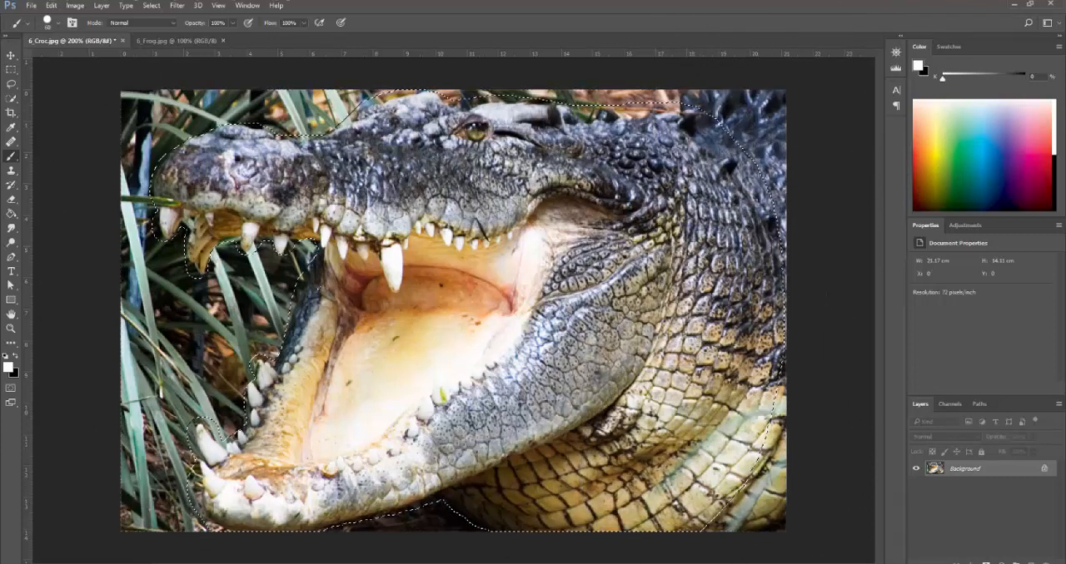
pyautogui.click(11, 55)
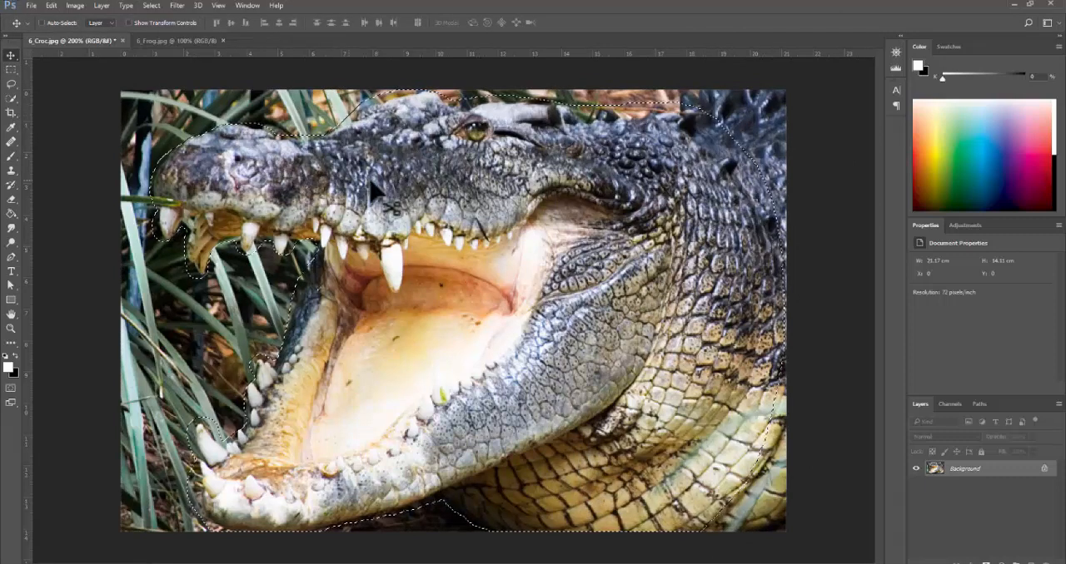
pyautogui.moveTo(375, 193); pyautogui.dragTo(415, 263)
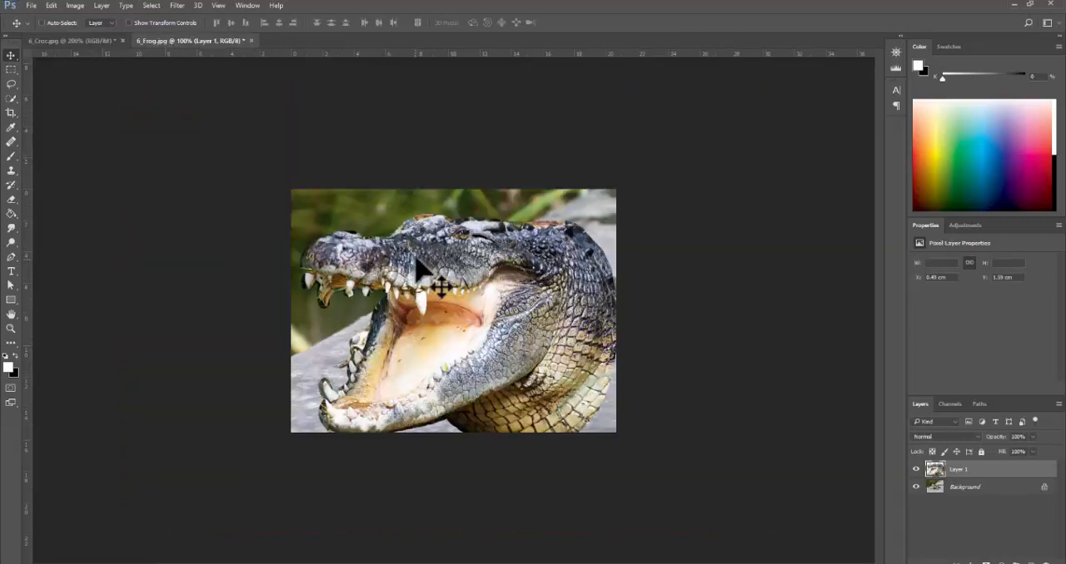
# - Set the croc layer's opacity to 60% and scale the head down to fit over the frog's face
pyautogui.hotkey('ctrl', '+')
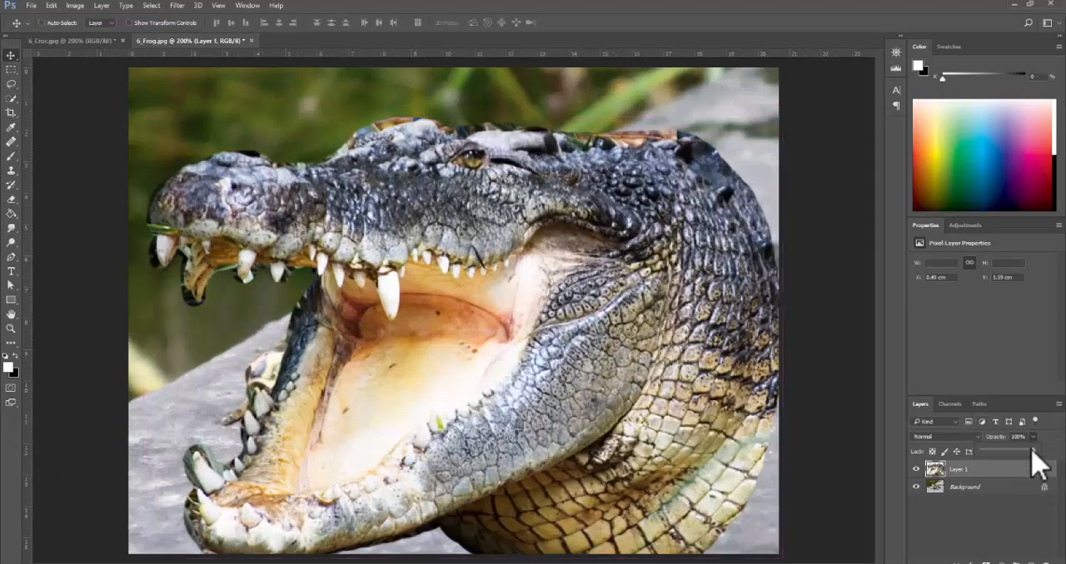
pyautogui.moveTo(1013, 453); pyautogui.dragTo(1009, 454)
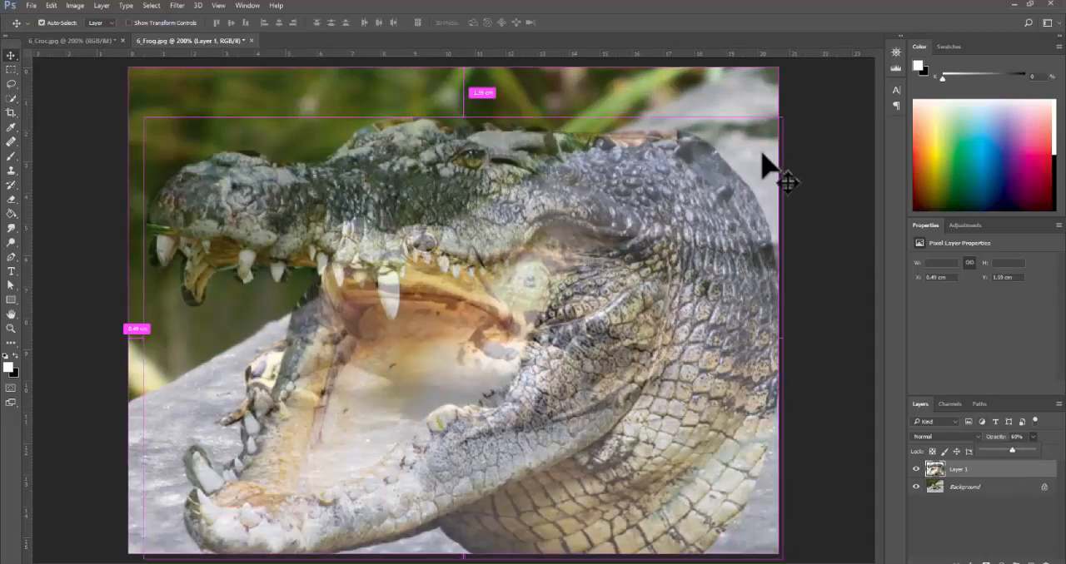
pyautogui.hotkey('ctrl', 't')
pyautogui.moveTo(785, 118); pyautogui.dragTo(500, 314)
pyautogui.moveTo(371, 469); pyautogui.dragTo(452, 333)
pyautogui.moveTo(557, 434); pyautogui.dragTo(460, 365)
pyautogui.press('Return')
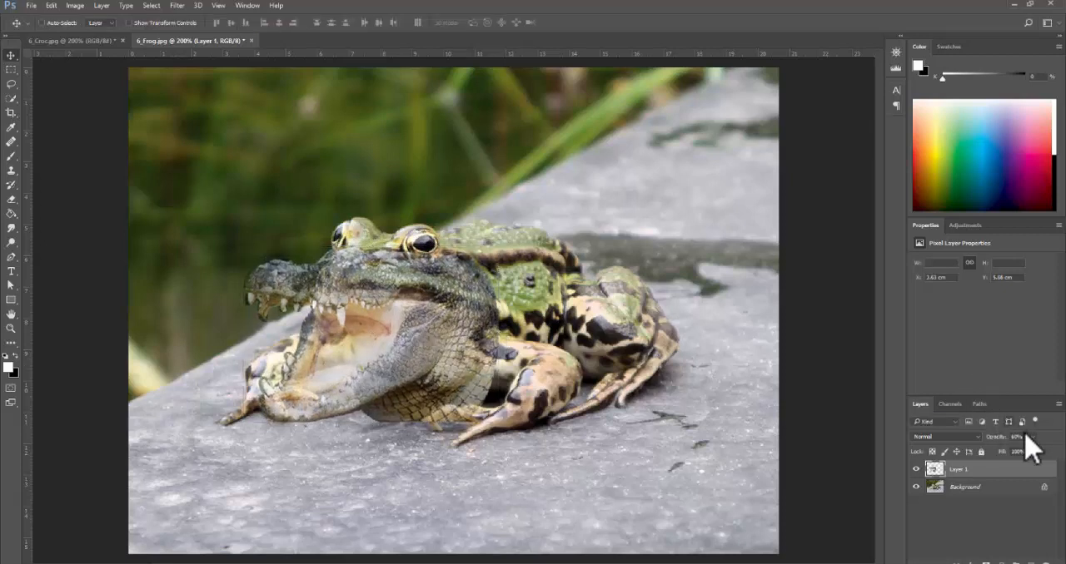
# - Set the croc layer's opacity to 78%, and scale the head to about 84% just below the frog's eyes
pyautogui.moveTo(1038, 450); pyautogui.dragTo(1043, 452)
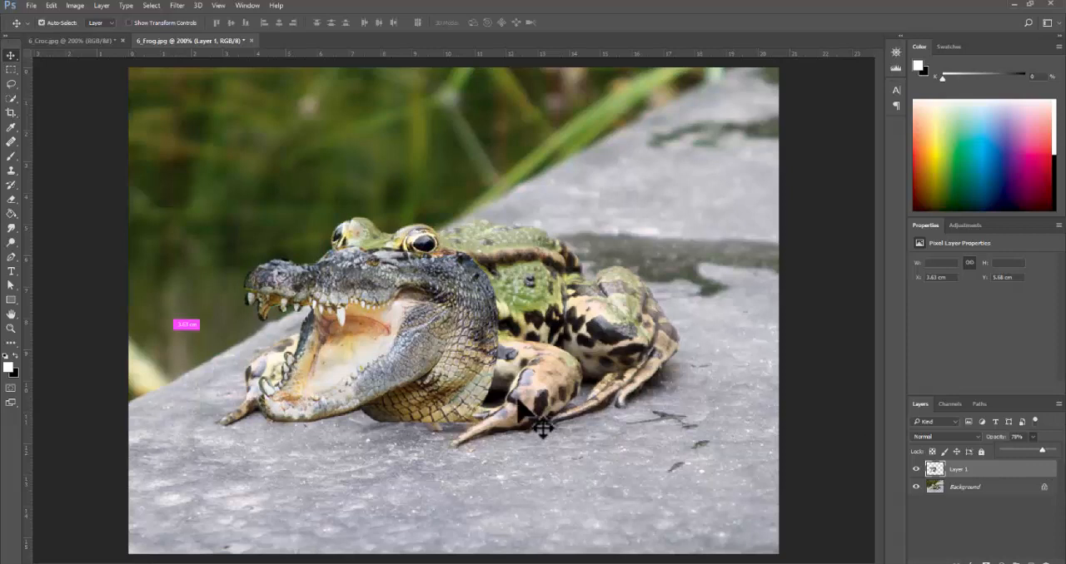
pyautogui.hotkey('ctrl', 't')
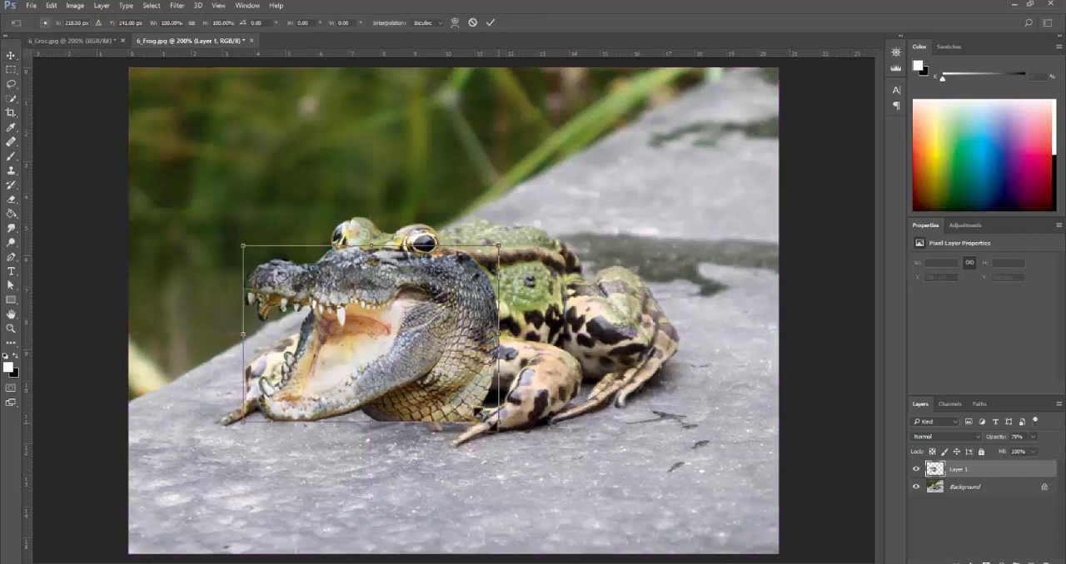
pyautogui.moveTo(498, 420); pyautogui.dragTo(458, 398)
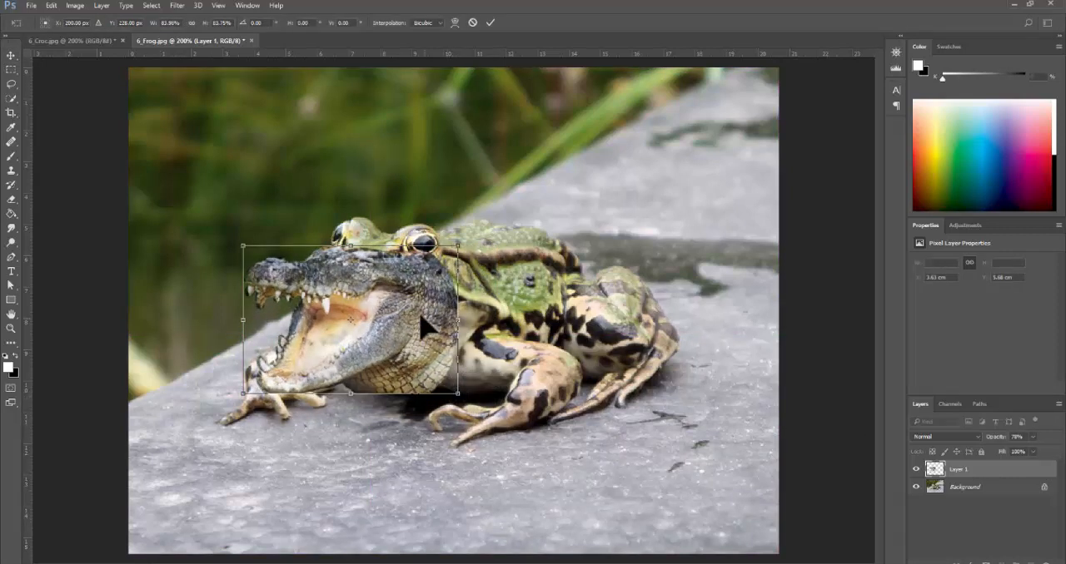
pyautogui.moveTo(422, 315); pyautogui.dragTo(432, 323)
pyautogui.press('Return')
pyautogui.click(448, 265)
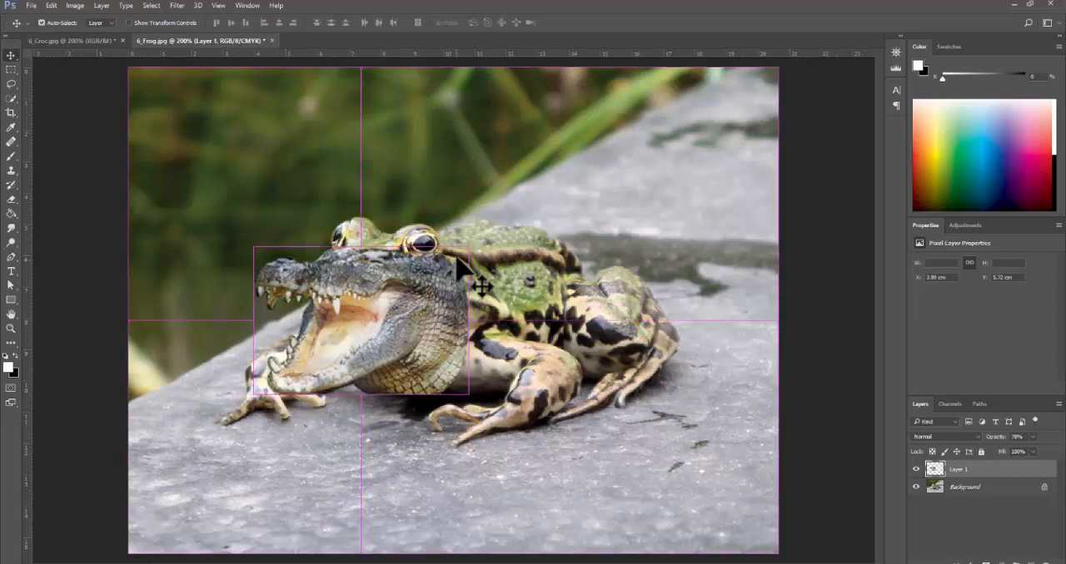
# - Enlarge the croc head to about 106% over the frog's face and set its layer opacity to 100%
pyautogui.hotkey('ctrl', 't')
pyautogui.moveTo(477, 241); pyautogui.dragTo(486, 235)
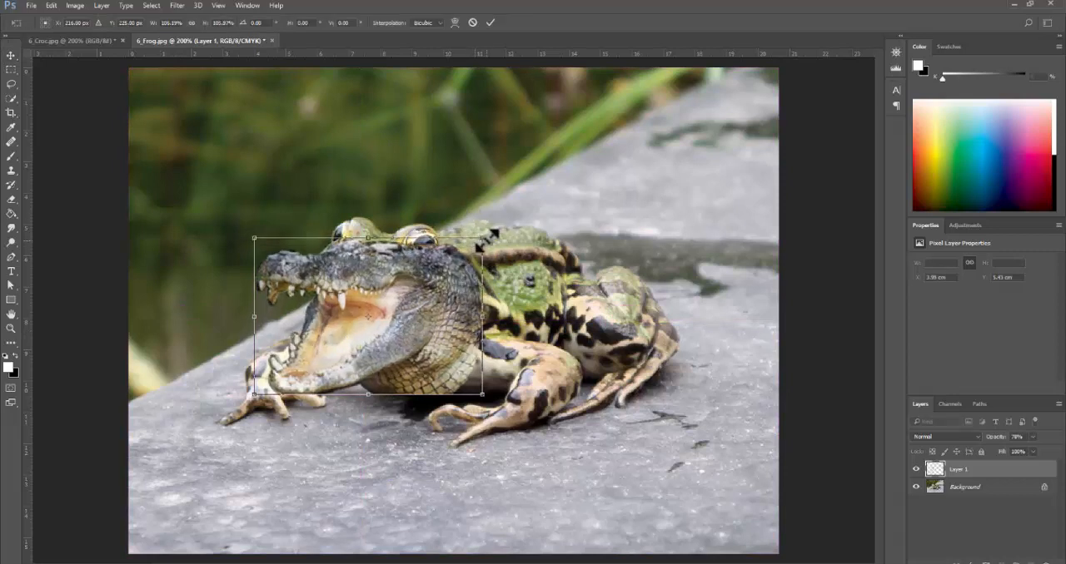
pyautogui.moveTo(464, 280); pyautogui.dragTo(462, 288)
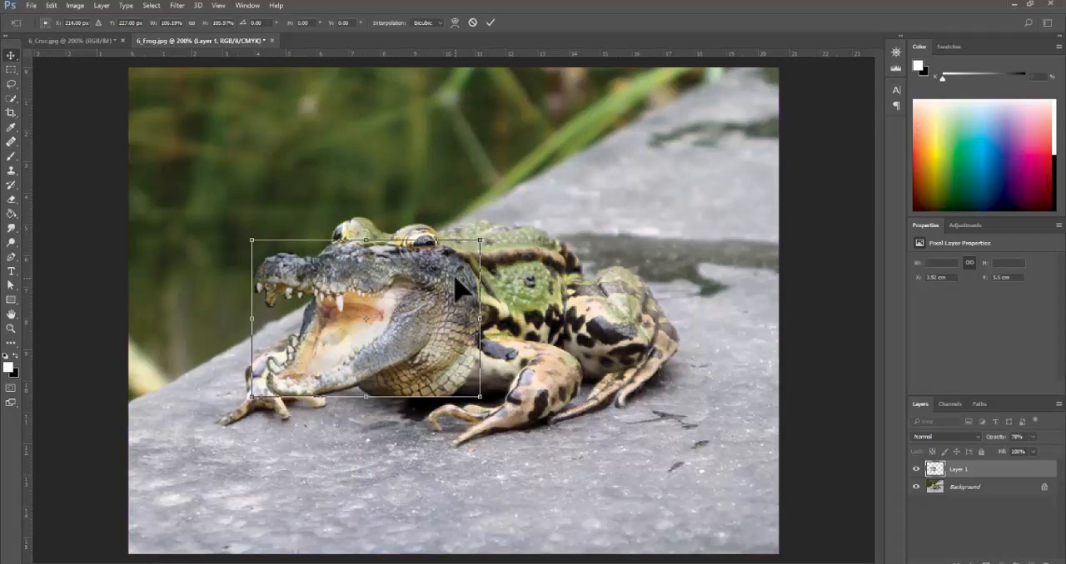
pyautogui.press('Return')
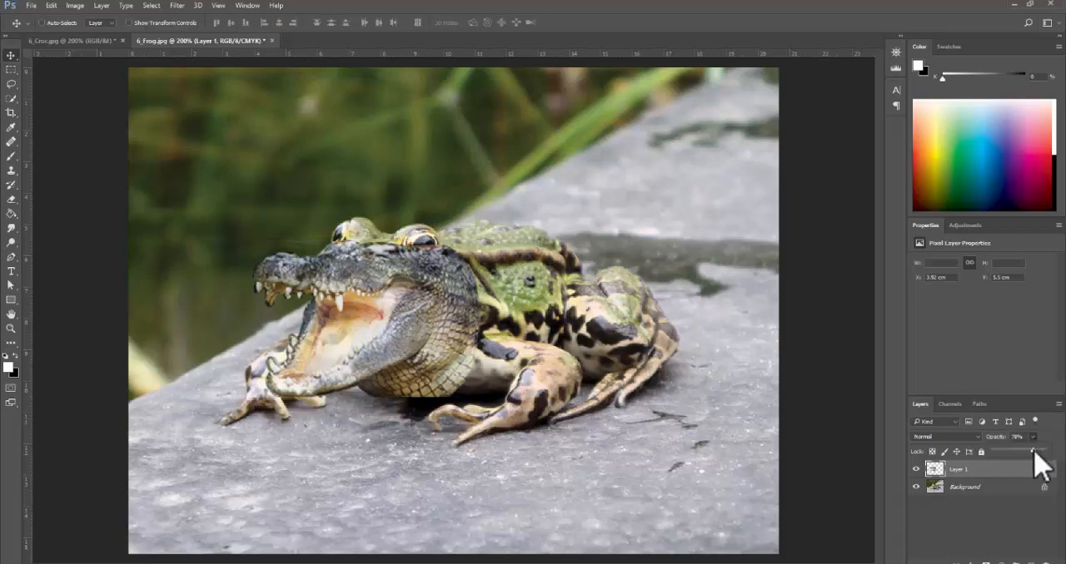
pyautogui.moveTo(1034, 450); pyautogui.dragTo(1046, 450)
# - Switch to the browser and review the Envato Tuts+ tutorial through the matching section on cloning the croc's eye and jaw-line
pyautogui.hotkey('alt', 'Tab')
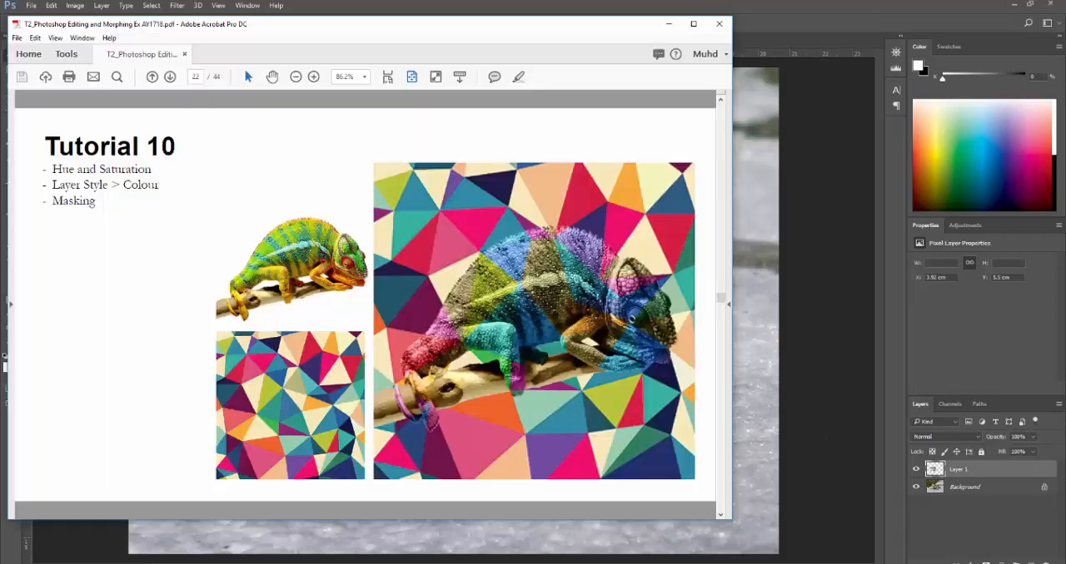
pyautogui.hotkey('alt', 'Tab')
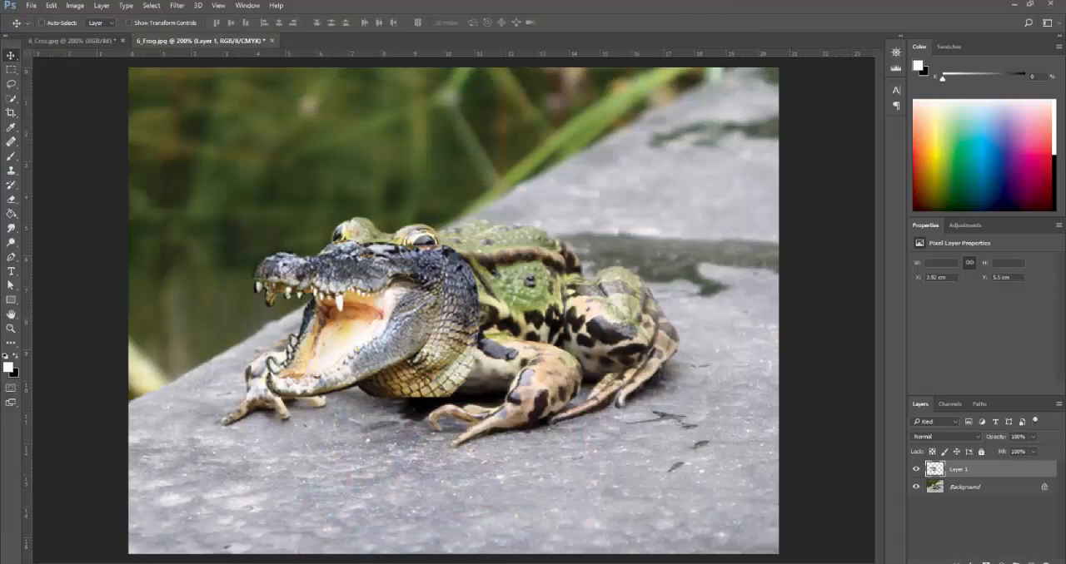
pyautogui.hotkey('alt', 'Tab')
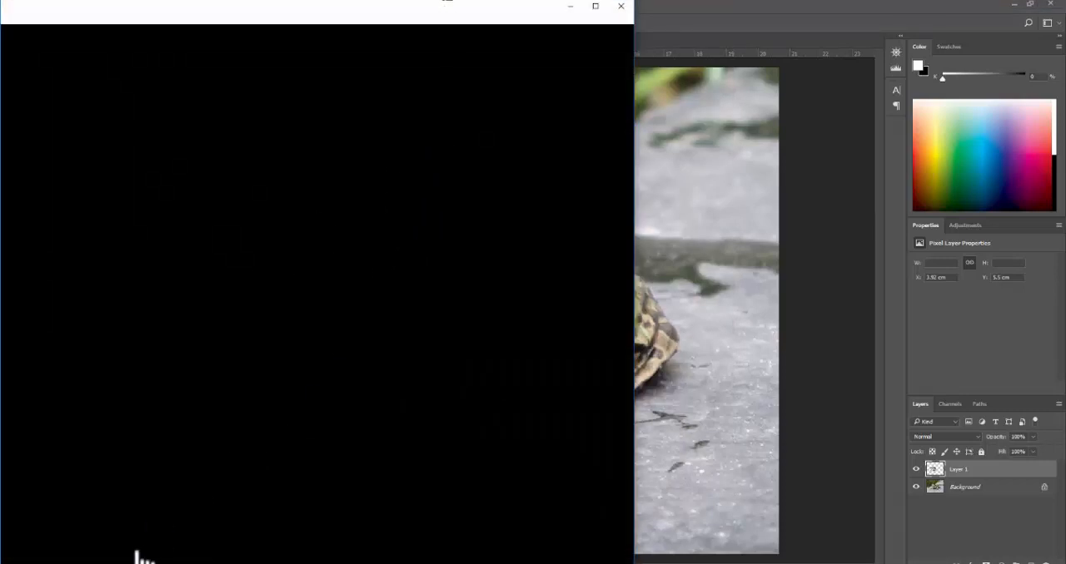
pyautogui.hotkey('alt', 'Tab')
pyautogui.hotkey('alt', 'Tab')
pyautogui.moveTo(394, 23)
pyautogui.mouseDown()
pyautogui.moveTo(350, 88)
pyautogui.moveTo(566, 43)
pyautogui.moveTo(442, 11)
pyautogui.moveTo(409, 23)
pyautogui.mouseUp()
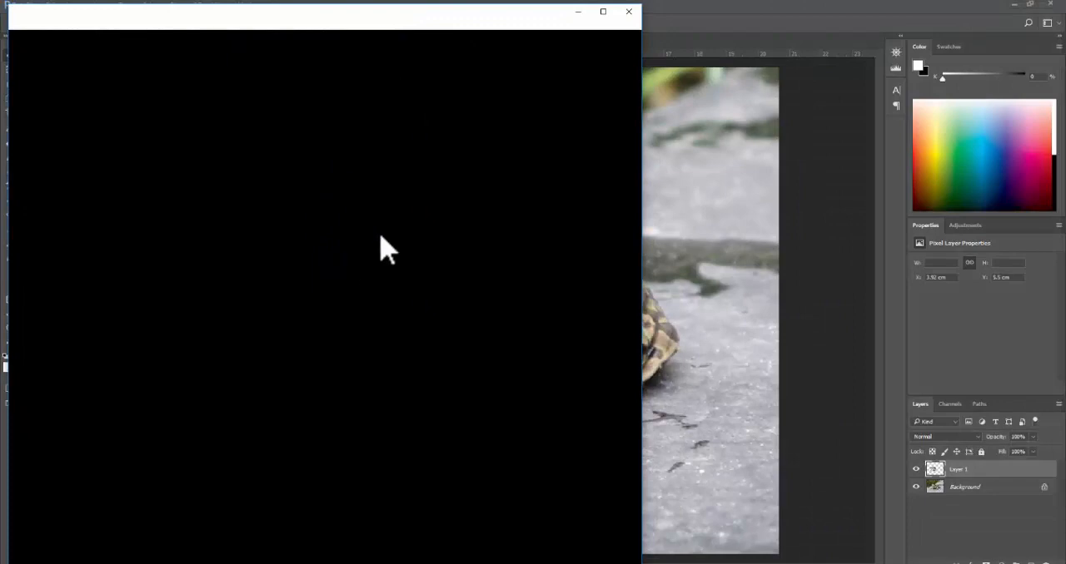
pyautogui.scroll(5, 308, 266)
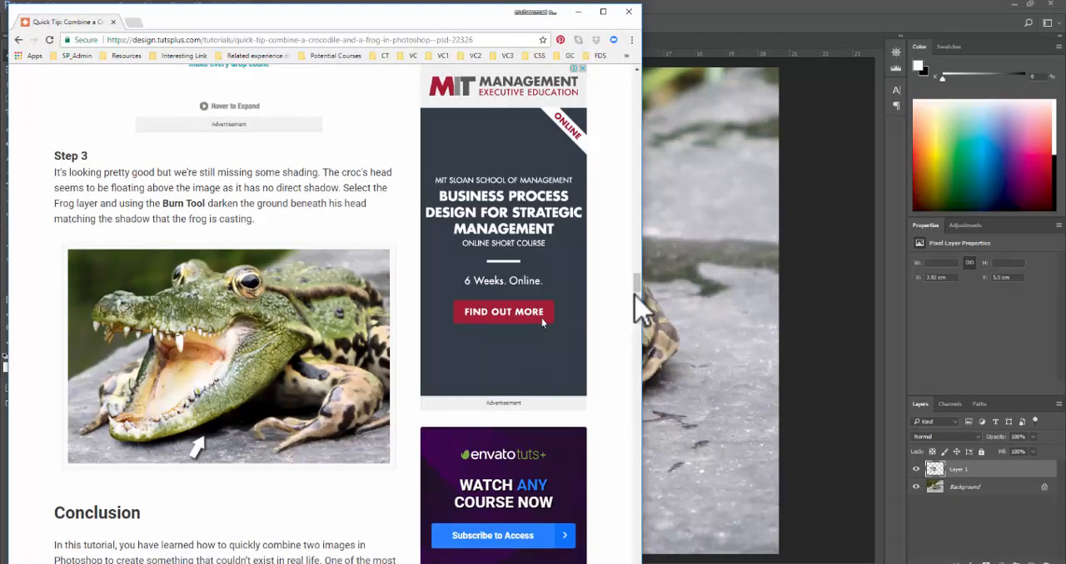
pyautogui.scroll(15, 416, 257)
pyautogui.scroll(-10, 352, 364)
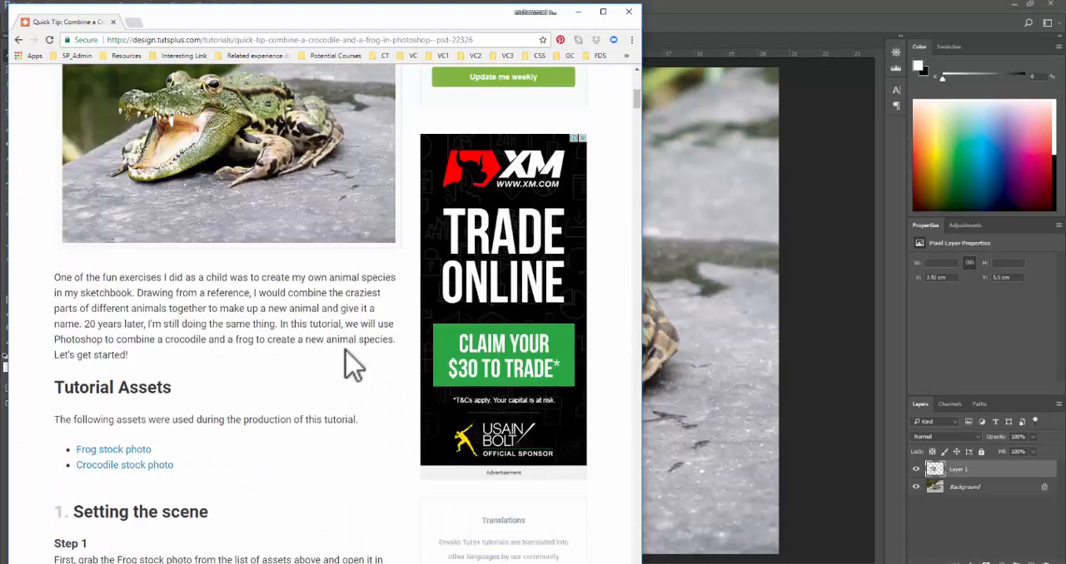
pyautogui.scroll(-10, 541, 523)
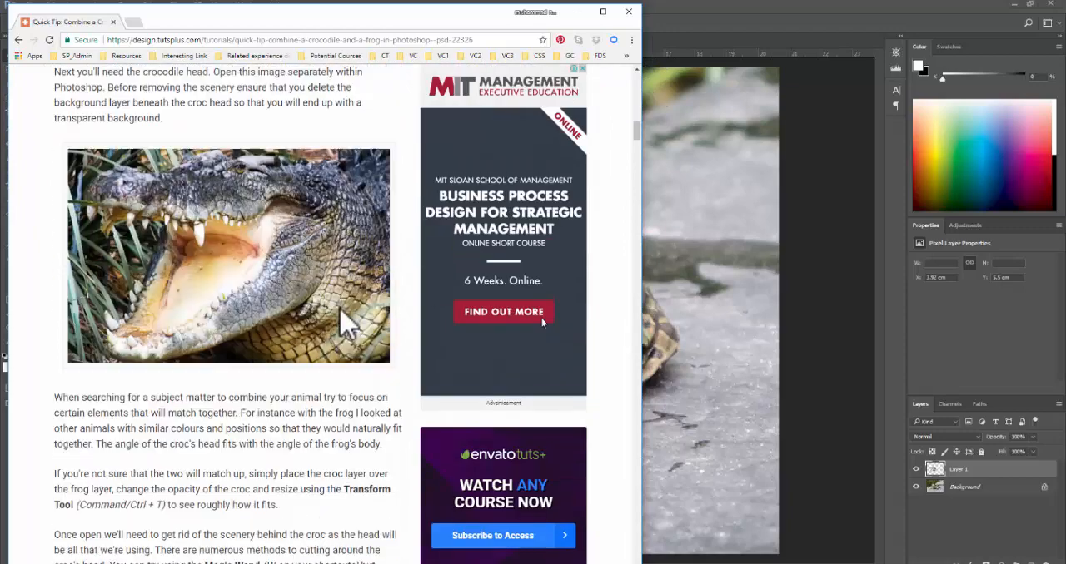
pyautogui.scroll(-5, 542, 323)
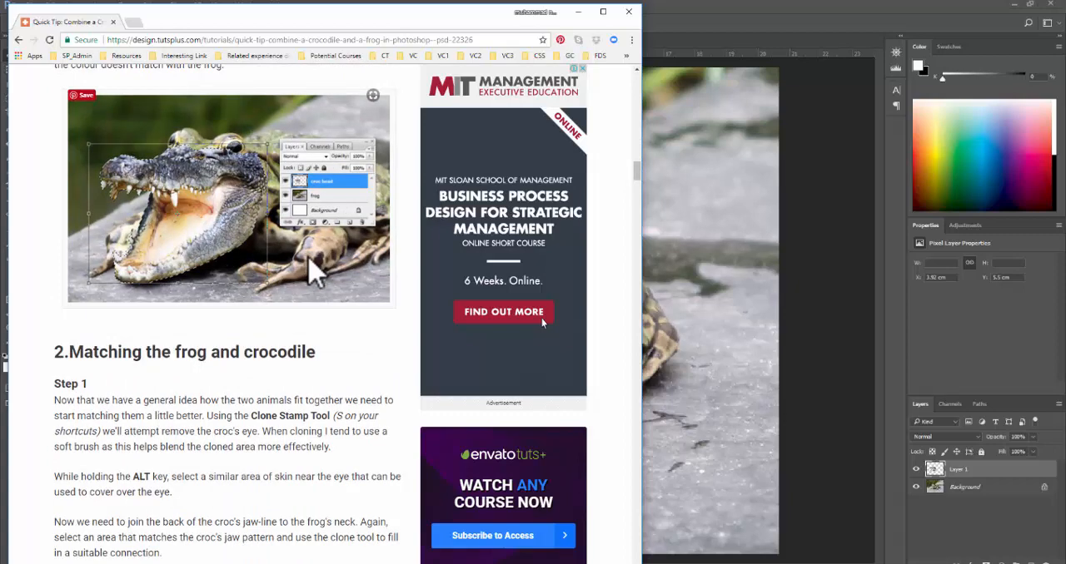
pyautogui.scroll(-4, 542, 323)
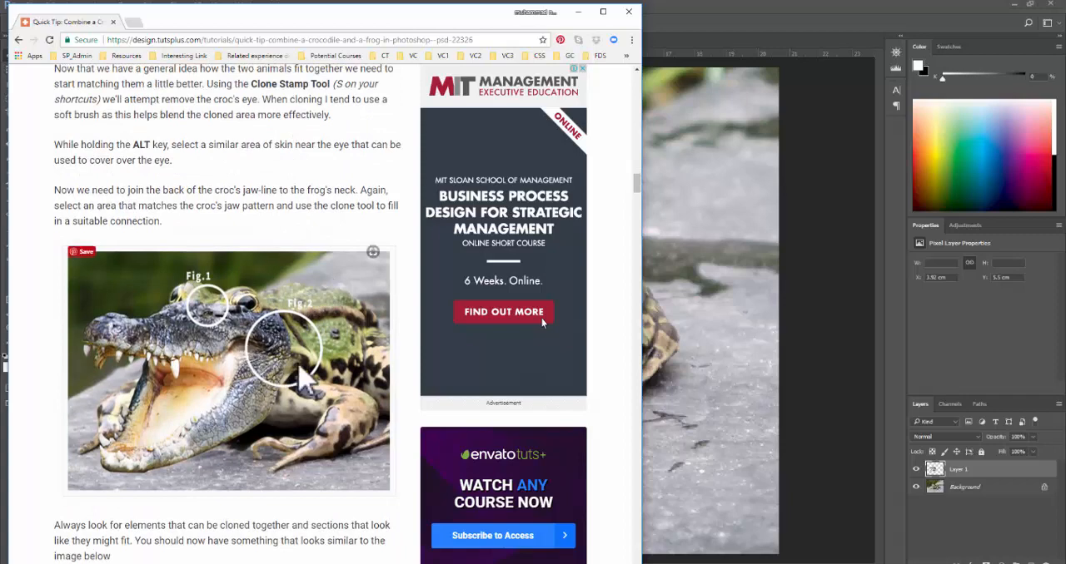
# - Switch back to Photoshop and delete the placed croc head layer from 6_Frog
pyautogui.click(791, 47)
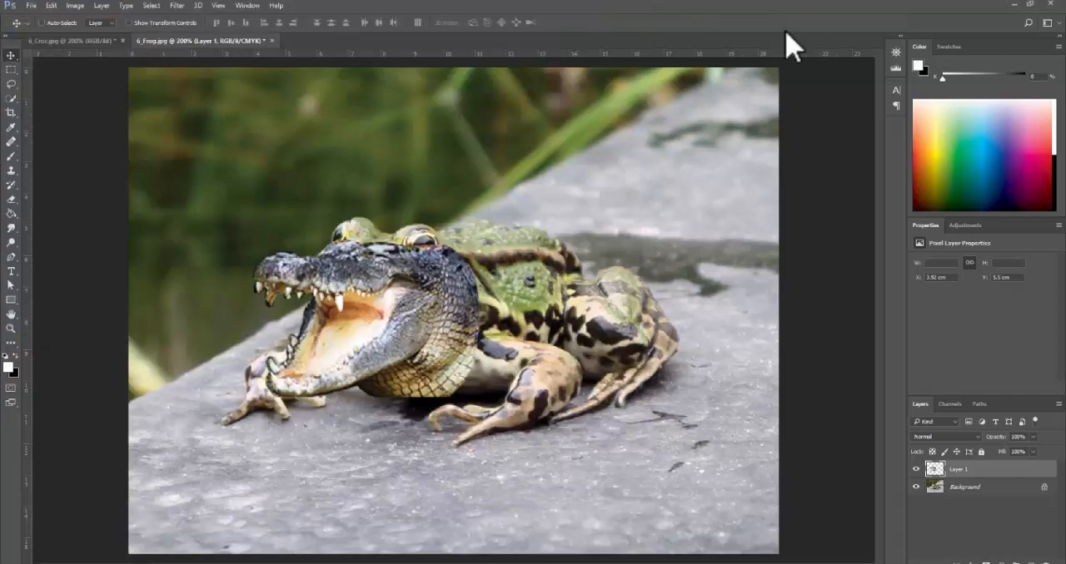
pyautogui.click(383, 271)
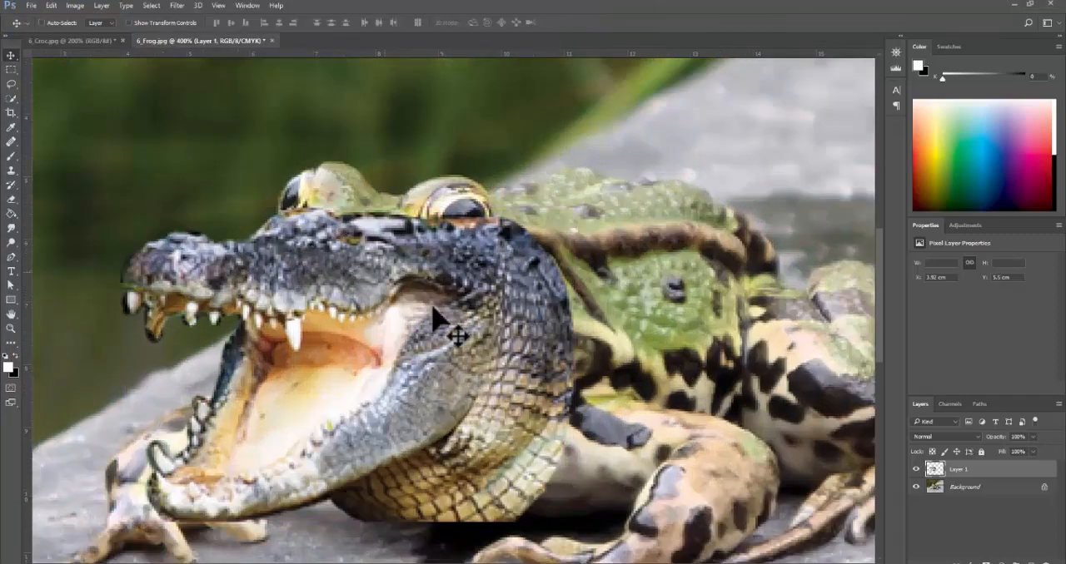
pyautogui.keyDown('ctrl'); pyautogui.keyDown('alt'); pyautogui.click(518, 357); pyautogui.keyUp('alt'); pyautogui.keyUp('ctrl')
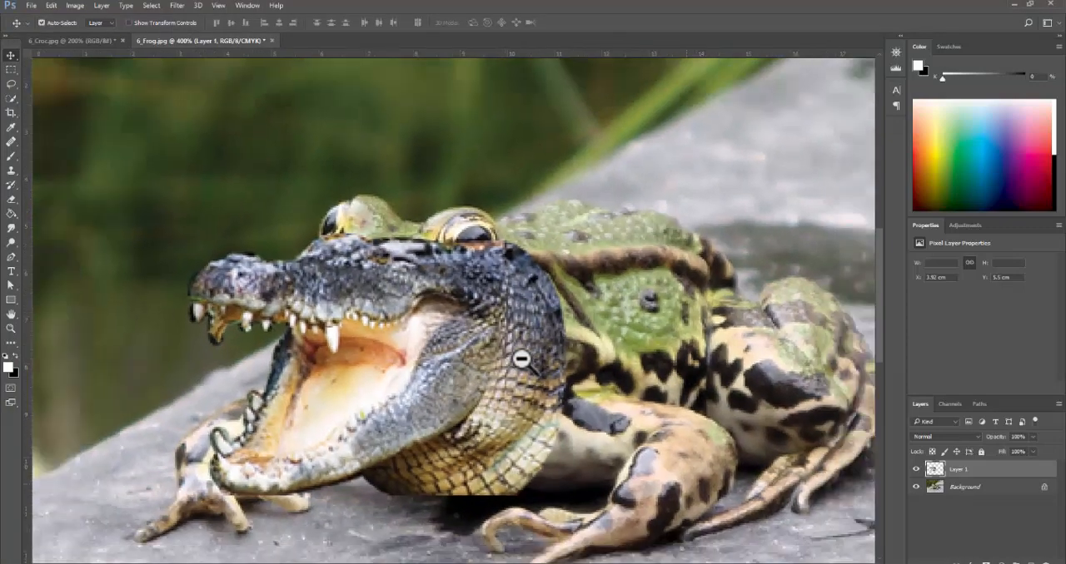
pyautogui.keyDown('ctrl'); pyautogui.keyDown('alt'); pyautogui.click(522, 359); pyautogui.keyUp('alt'); pyautogui.keyUp('ctrl')
pyautogui.keyDown('ctrl'); pyautogui.click(413, 355); pyautogui.keyUp('ctrl')
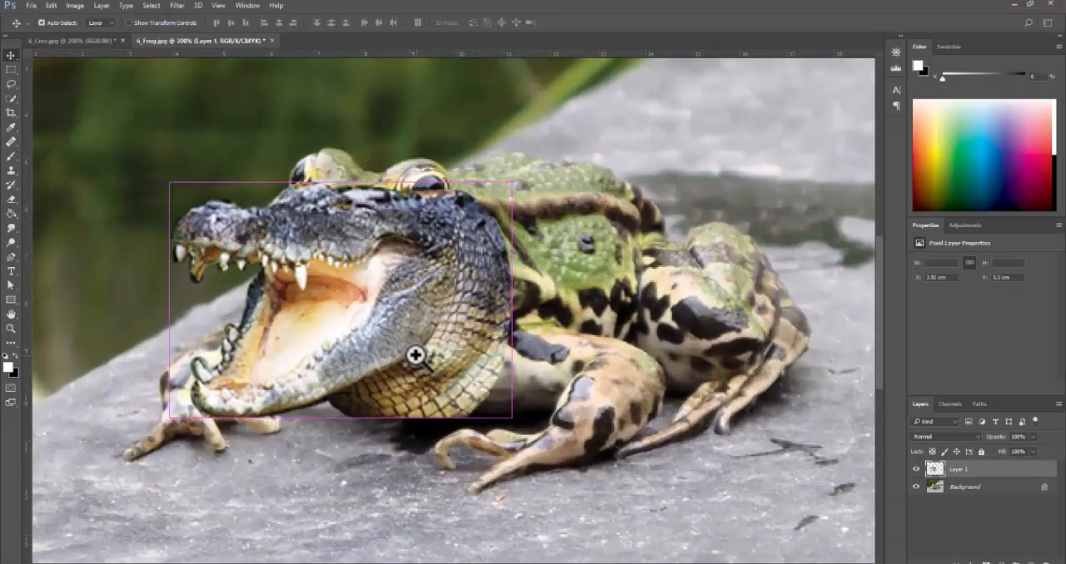
pyautogui.keyDown('ctrl'); pyautogui.click(414, 355); pyautogui.keyUp('ctrl')
pyautogui.moveTo(418, 313); pyautogui.dragTo(455, 347)
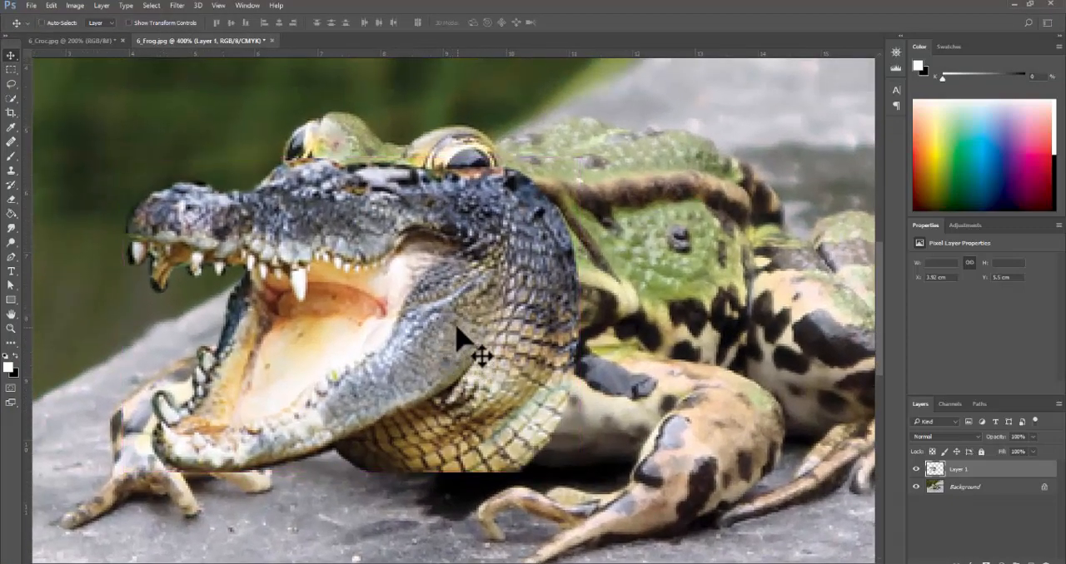
pyautogui.keyDown('ctrl'); pyautogui.keyDown('alt'); pyautogui.click(456, 328); pyautogui.keyUp('alt'); pyautogui.keyUp('ctrl')
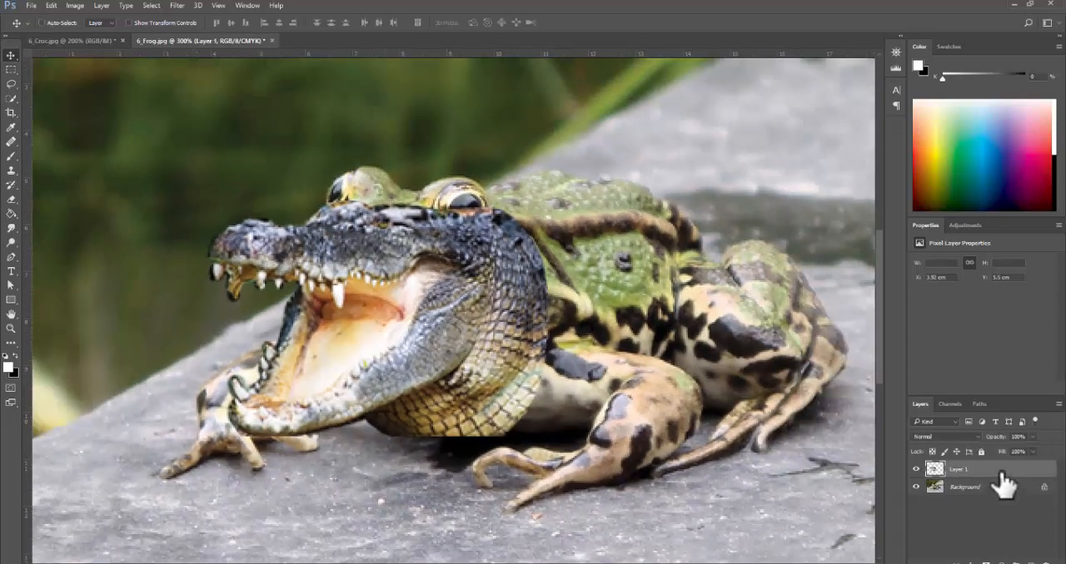
pyautogui.moveTo(1001, 474); pyautogui.dragTo(1053, 560)
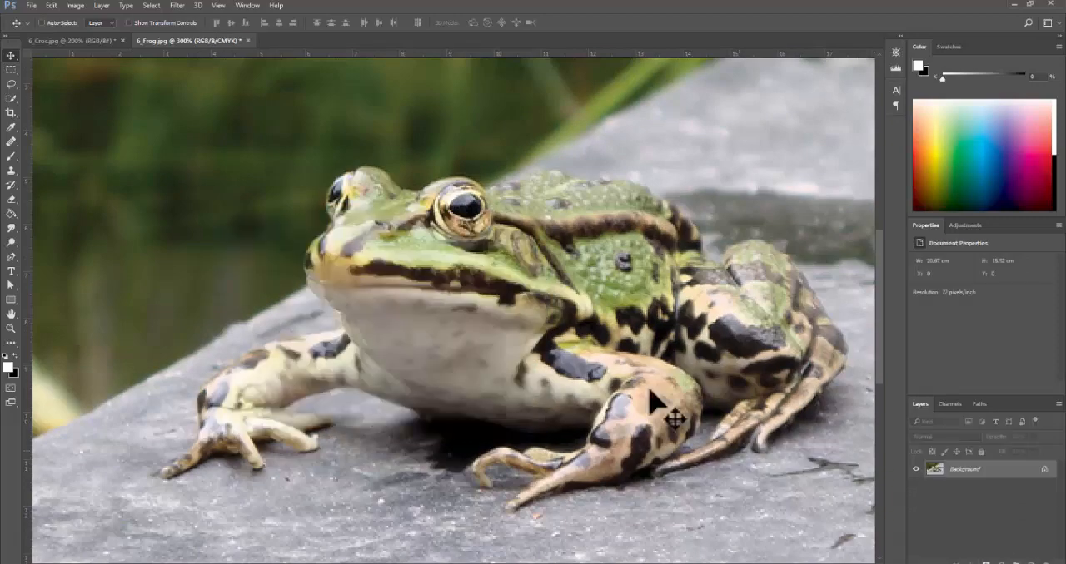
# - Go to 6_Croc to check the selected crocodile head, and paste the copied head again into 6_Frog
pyautogui.click(90, 41)
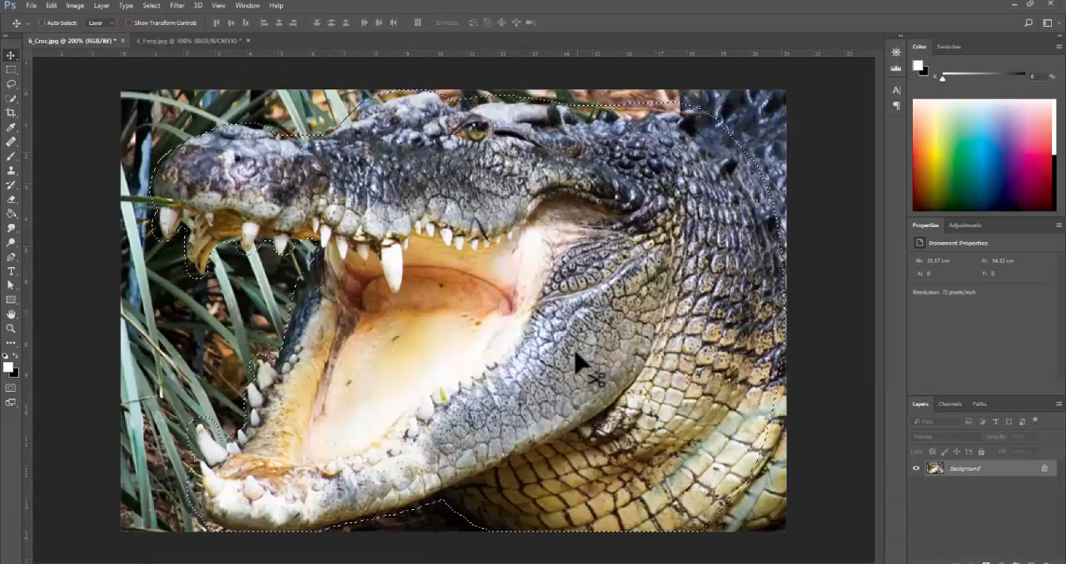
pyautogui.click(352, 266)
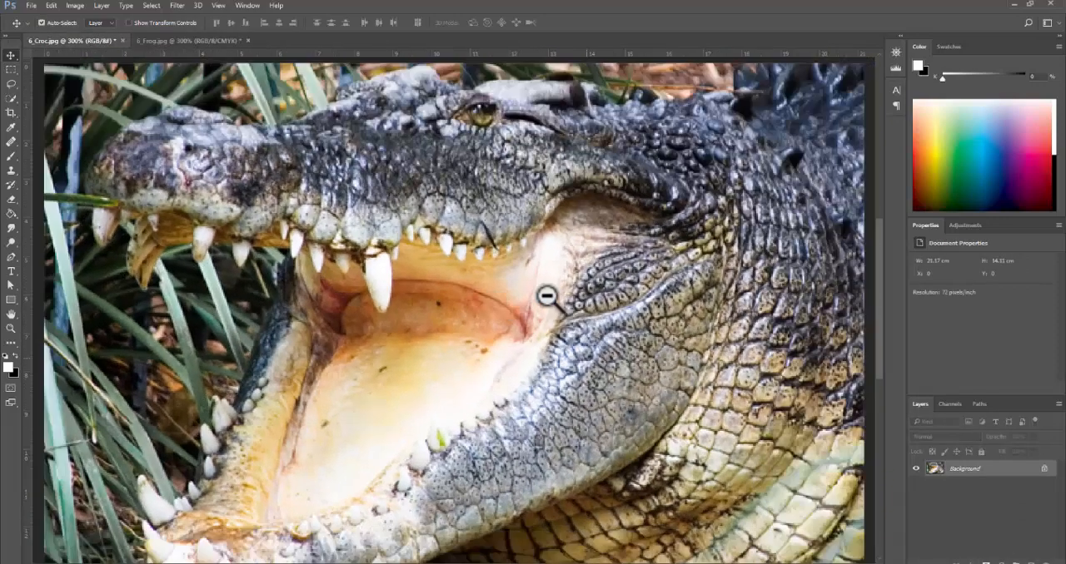
pyautogui.keyDown('alt'); pyautogui.click(547, 294); pyautogui.keyUp('alt')
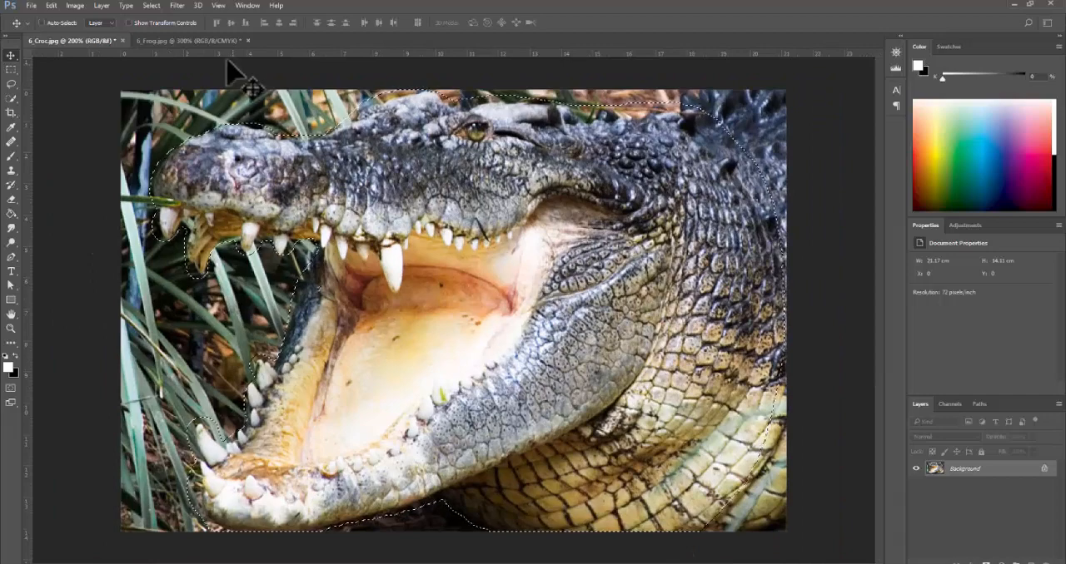
pyautogui.click(200, 40)
pyautogui.hotkey('ctrl', 'v')
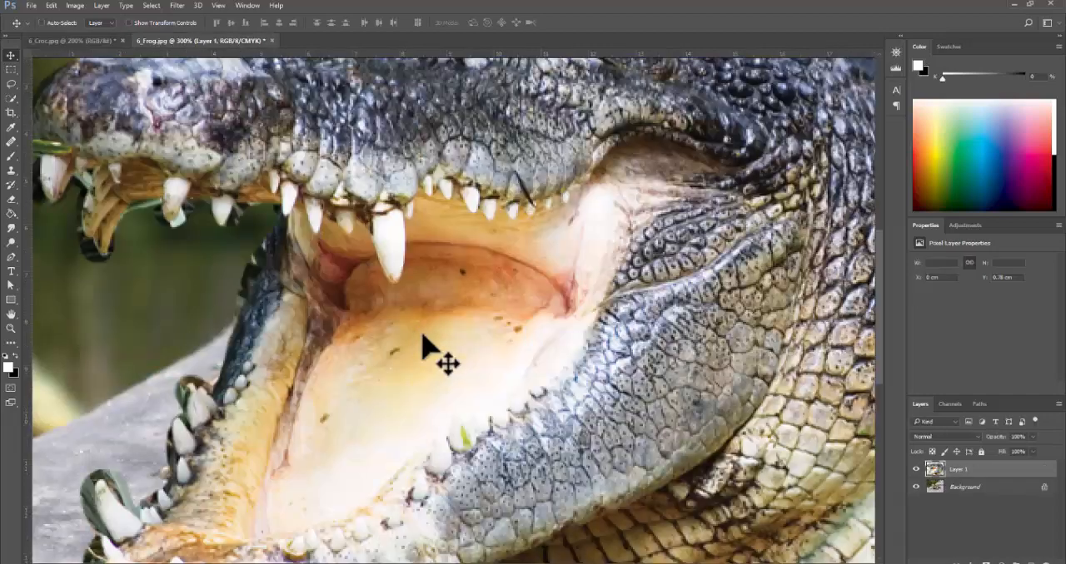
# - Scale the pasted croc head down to less than half its size and place it over the frog's face
pyautogui.keyDown('alt'); pyautogui.click(561, 340); pyautogui.keyUp('alt')
pyautogui.keyDown('alt'); pyautogui.click(561, 339); pyautogui.keyUp('alt')
pyautogui.keyDown('alt'); pyautogui.click(560, 339); pyautogui.keyUp('alt')
pyautogui.keyDown('ctrl'); pyautogui.click(481, 318); pyautogui.keyUp('ctrl')
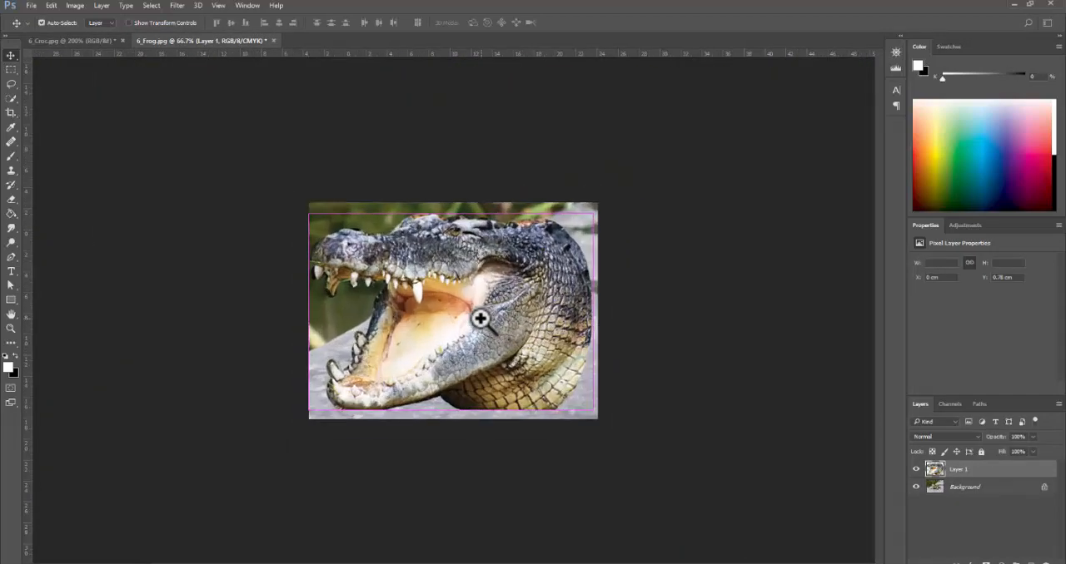
pyautogui.keyDown('ctrl'); pyautogui.click(480, 319); pyautogui.keyUp('ctrl')
pyautogui.hotkey('ctrl', 't')
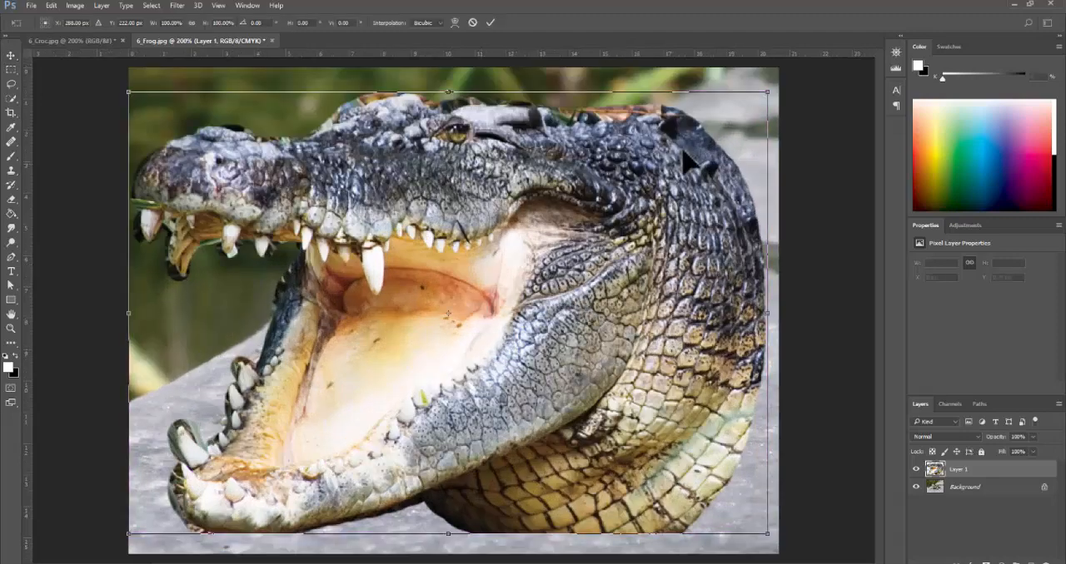
pyautogui.moveTo(766, 92); pyautogui.dragTo(452, 309)
pyautogui.moveTo(450, 348); pyautogui.dragTo(541, 265)
pyautogui.moveTo(543, 227); pyautogui.dragTo(517, 250)
pyautogui.press('Return')
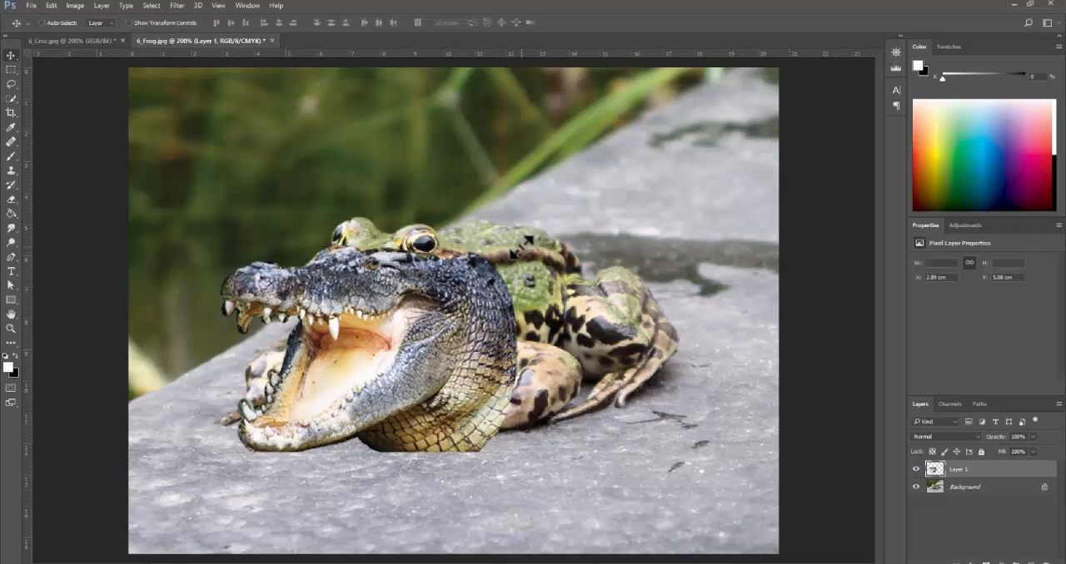
# - Nudge the croc head slightly upward and scale it down a little more, fitting it between the frog's eyes and front feet
pyautogui.moveTo(474, 363)
pyautogui.mouseDown()
pyautogui.moveTo(475, 295)
pyautogui.moveTo(476, 356)
pyautogui.mouseUp()
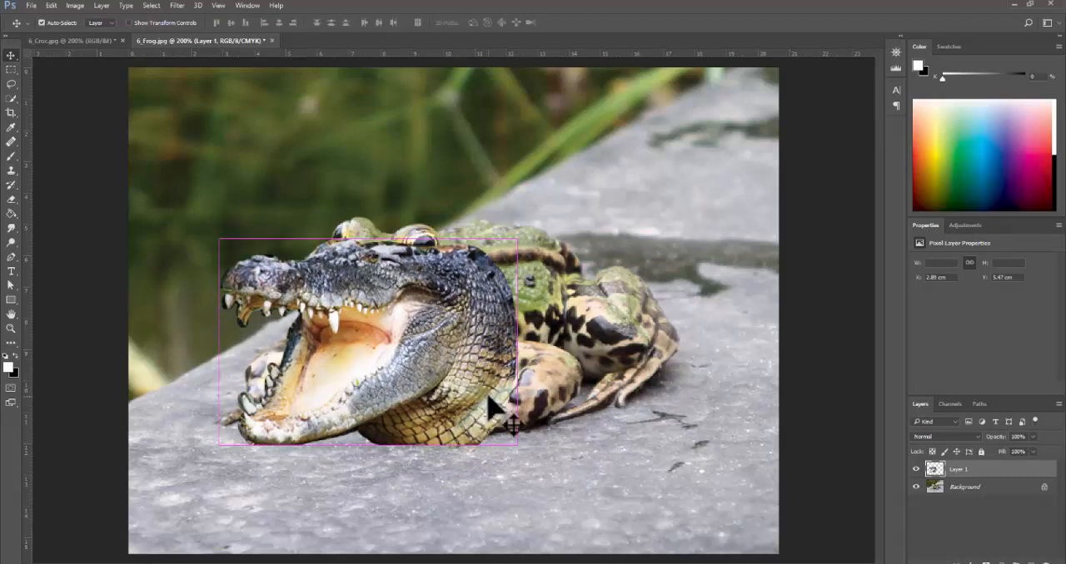
pyautogui.hotkey('ctrl', 't')
pyautogui.moveTo(515, 445); pyautogui.dragTo(476, 385)
pyautogui.press('Return')
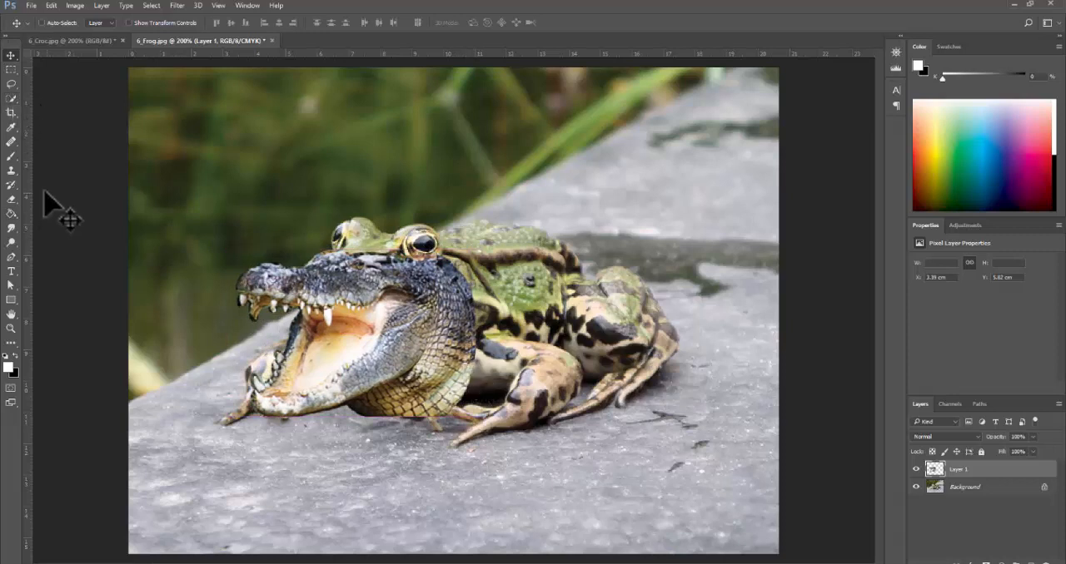
# - Using a smaller Clone Stamp brush, cover the croc's eye with nearby skin and extend the jaw scales onto the frog's neck
pyautogui.click(11, 170)
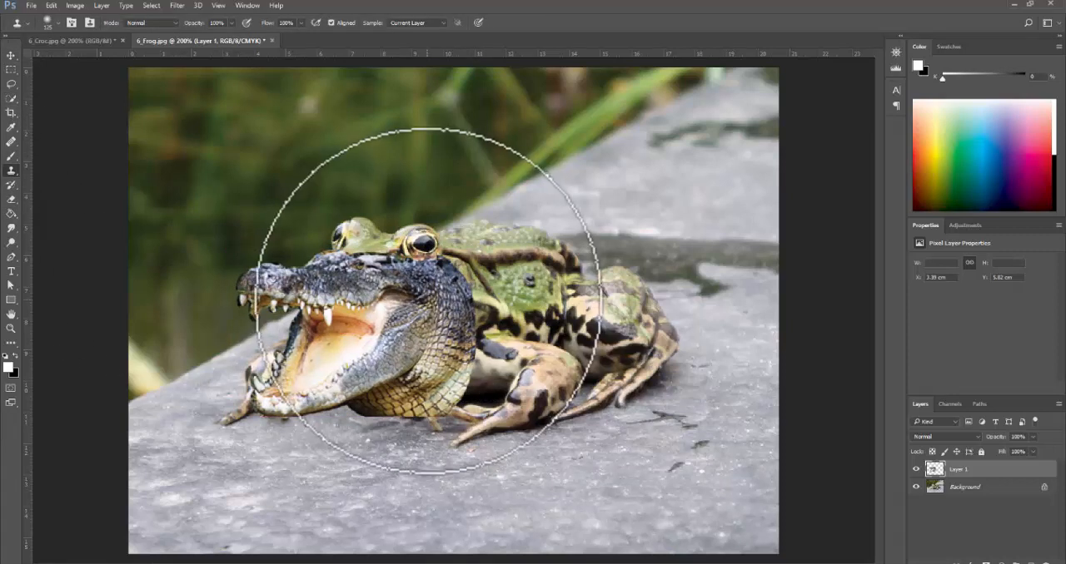
pyautogui.keyDown('alt'); pyautogui.click(437, 313); pyautogui.keyUp('alt')
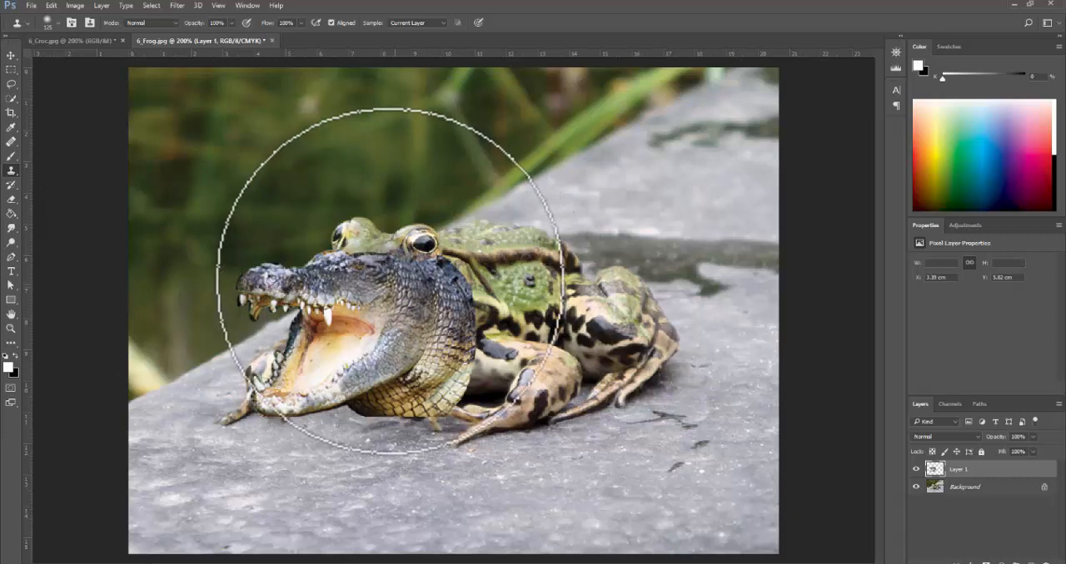
pyautogui.press('[')
pyautogui.press('[')
pyautogui.press('[')
pyautogui.press('[')
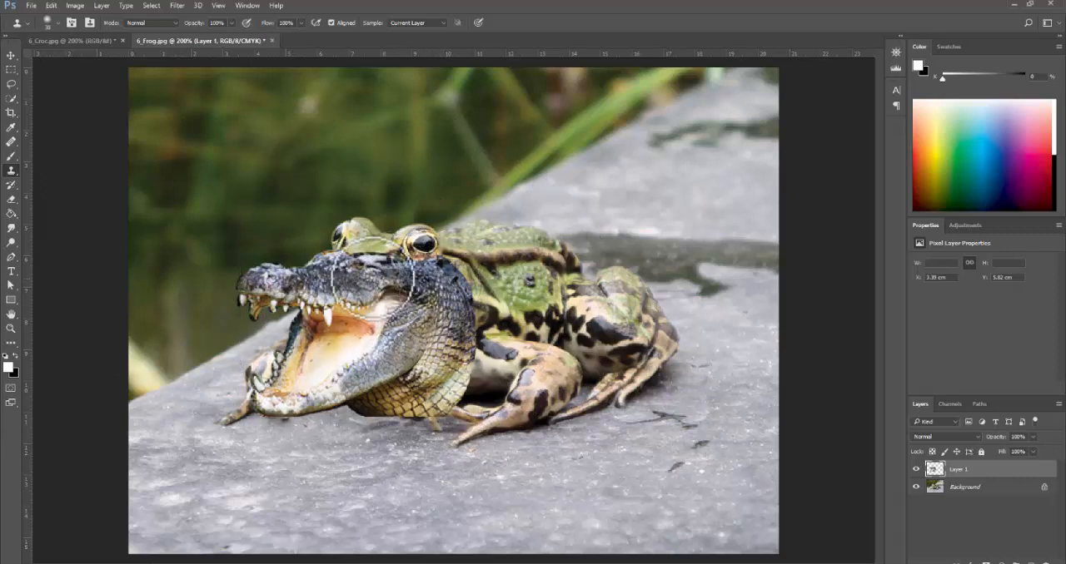
pyautogui.moveTo(371, 278)
pyautogui.mouseDown()
pyautogui.moveTo(358, 273)
pyautogui.moveTo(392, 271)
pyautogui.moveTo(366, 255)
pyautogui.moveTo(381, 254)
pyautogui.mouseUp()
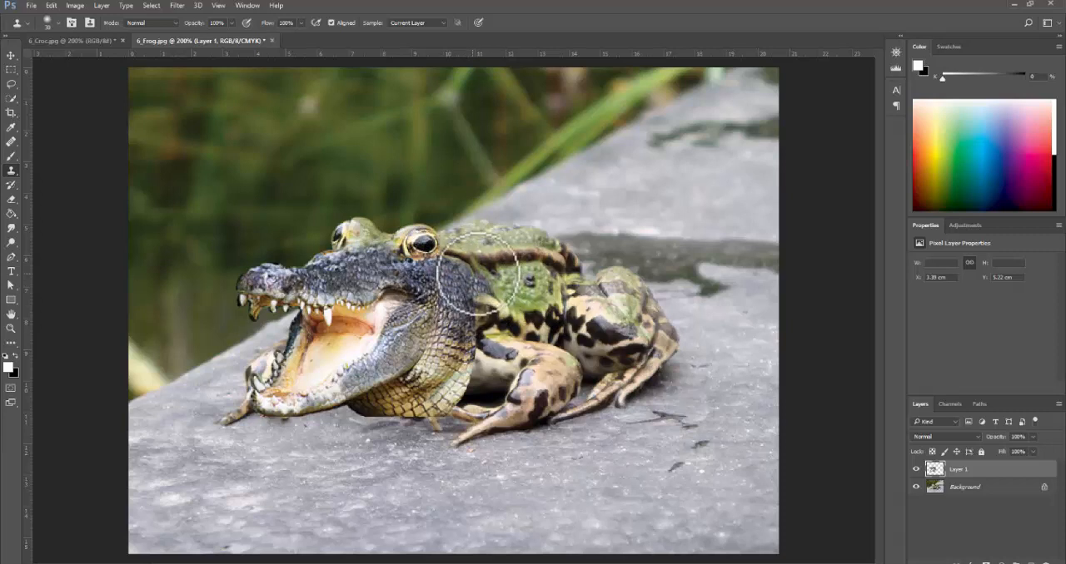
pyautogui.moveTo(478, 273)
pyautogui.mouseDown()
pyautogui.moveTo(509, 281)
pyautogui.moveTo(477, 327)
pyautogui.moveTo(485, 320)
pyautogui.moveTo(473, 313)
pyautogui.moveTo(487, 293)
pyautogui.moveTo(466, 378)
pyautogui.moveTo(462, 351)
pyautogui.moveTo(486, 371)
pyautogui.moveTo(474, 367)
pyautogui.moveTo(457, 403)
pyautogui.moveTo(463, 384)
pyautogui.moveTo(479, 404)
pyautogui.mouseUp()
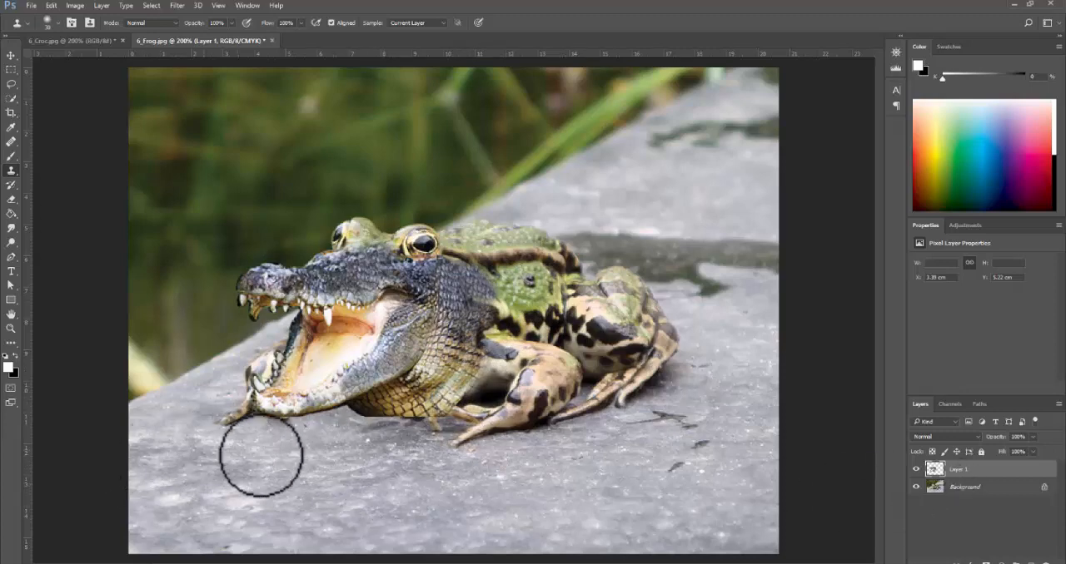
# - Check the tutorial's cloning result in the browser, return to Photoshop, and add a layer mask to the croc head layer
pyautogui.hotkey('alt', 'Tab')
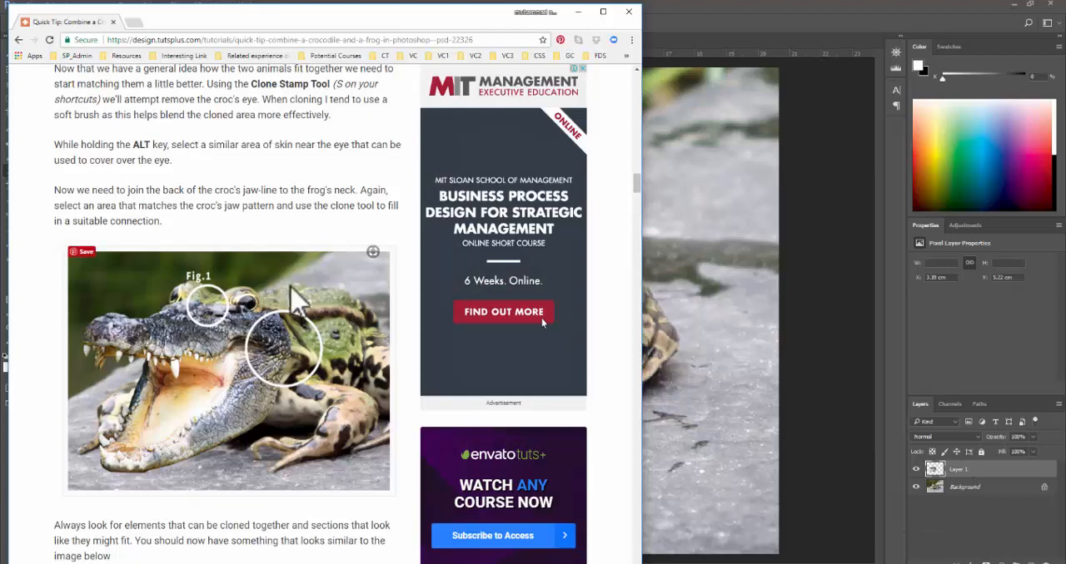
pyautogui.scroll(-3, 542, 323)
pyautogui.scroll(1, 542, 323)
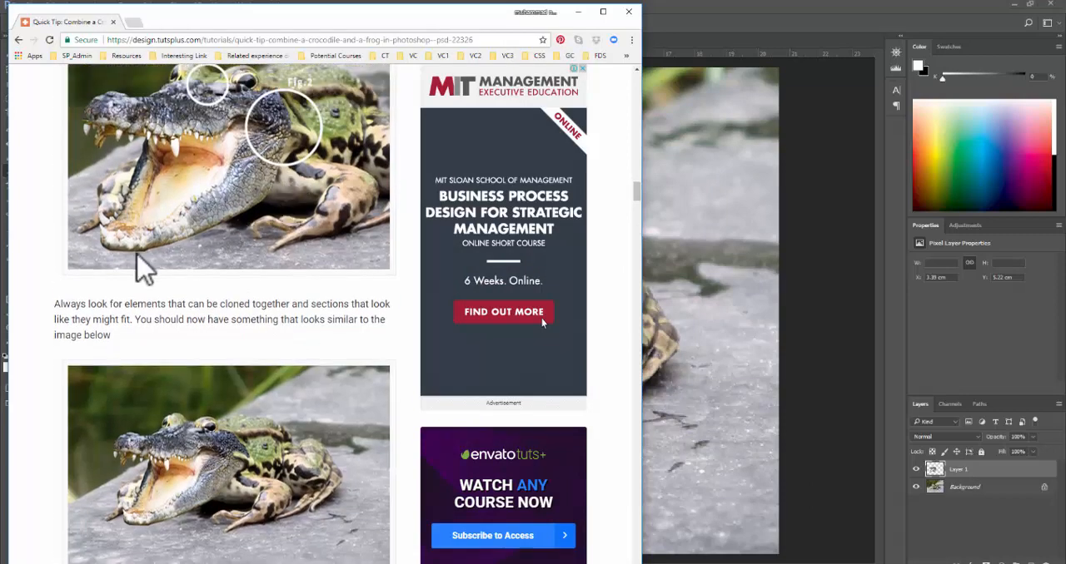
pyautogui.click(685, 24)
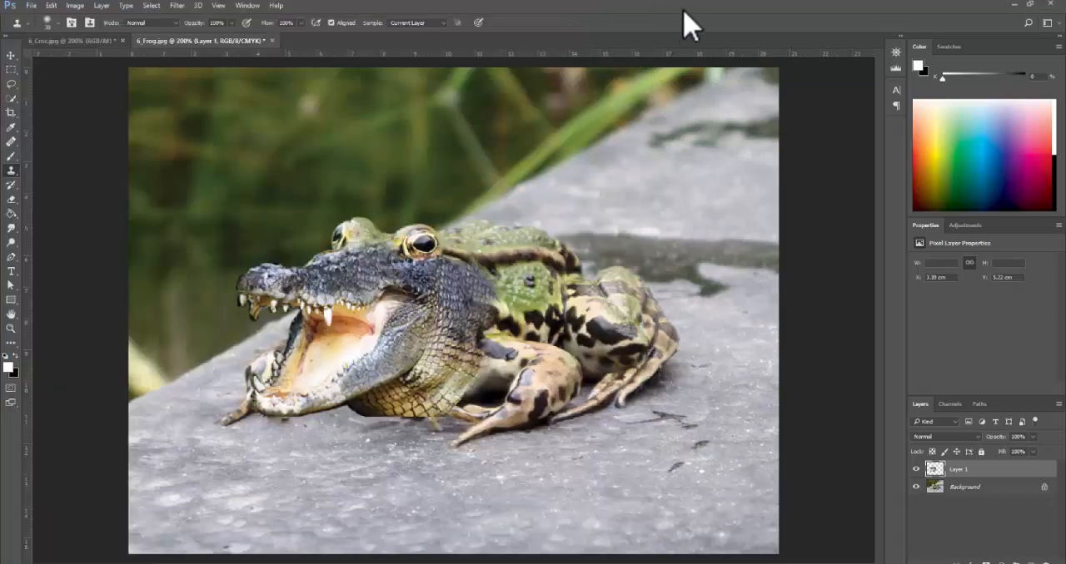
pyautogui.keyDown('ctrl'); pyautogui.click(366, 443); pyautogui.keyUp('ctrl')
pyautogui.keyDown('ctrl'); pyautogui.click(366, 443); pyautogui.keyUp('ctrl')
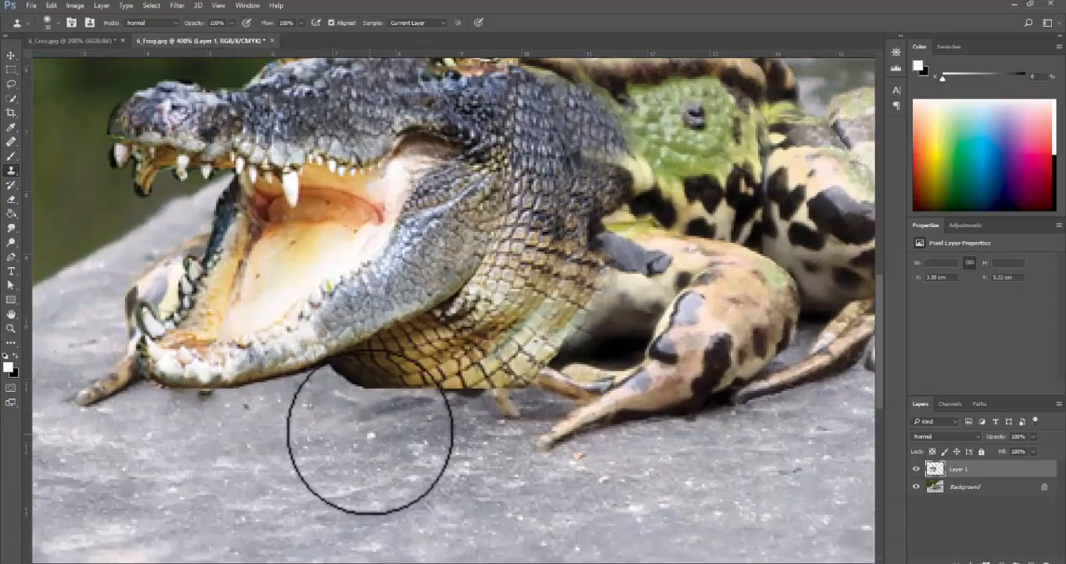
pyautogui.keyDown('ctrl'); pyautogui.click(302, 325); pyautogui.keyUp('ctrl')
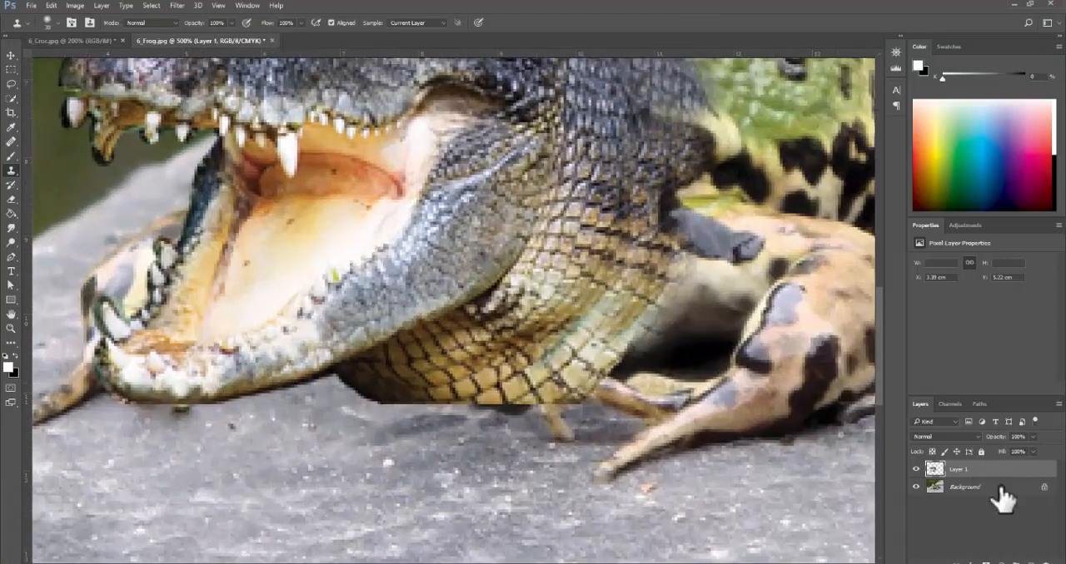
pyautogui.click(986, 563)
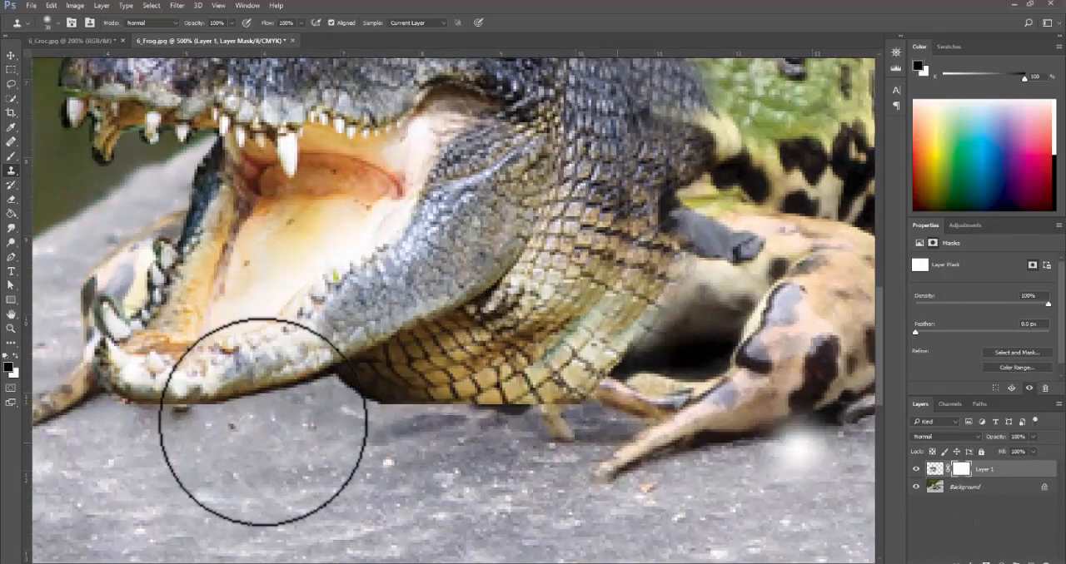
# - Try masking out the area beneath the croc's jaw with a large black brush, and undo the stroke
pyautogui.press('b')
pyautogui.moveTo(355, 345); pyautogui.dragTo(444, 423)
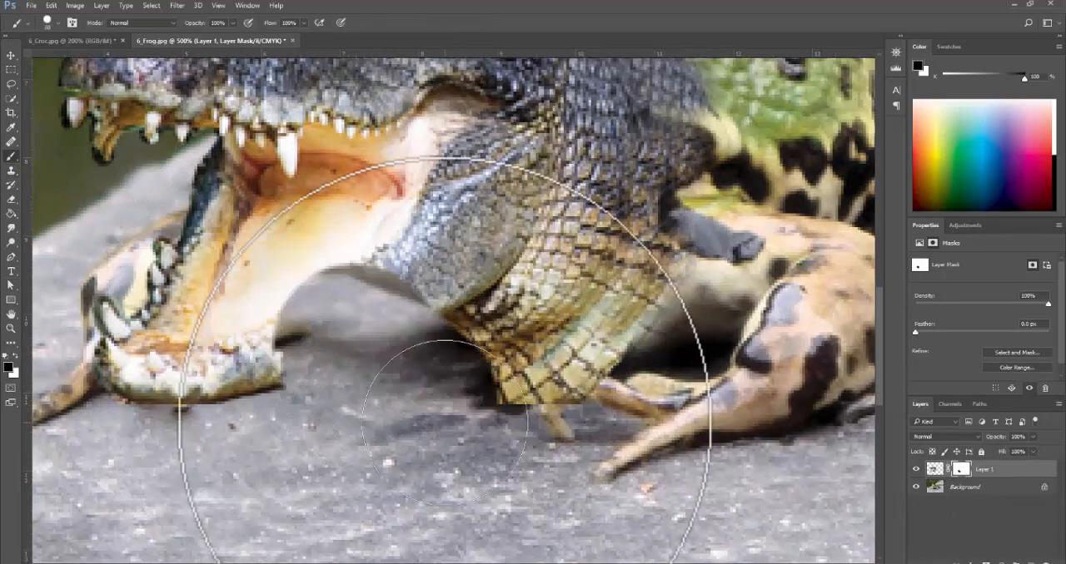
pyautogui.hotkey('ctrl', 'z')
# - Try masking along the lower jaw edge with a smaller brush, and restore the area hidden across the mouth with white
pyautogui.press('[')
pyautogui.press('[')
pyautogui.press('[')
pyautogui.press('[')
pyautogui.press('[')
pyautogui.press('[')
pyautogui.press('[')
pyautogui.press('[')
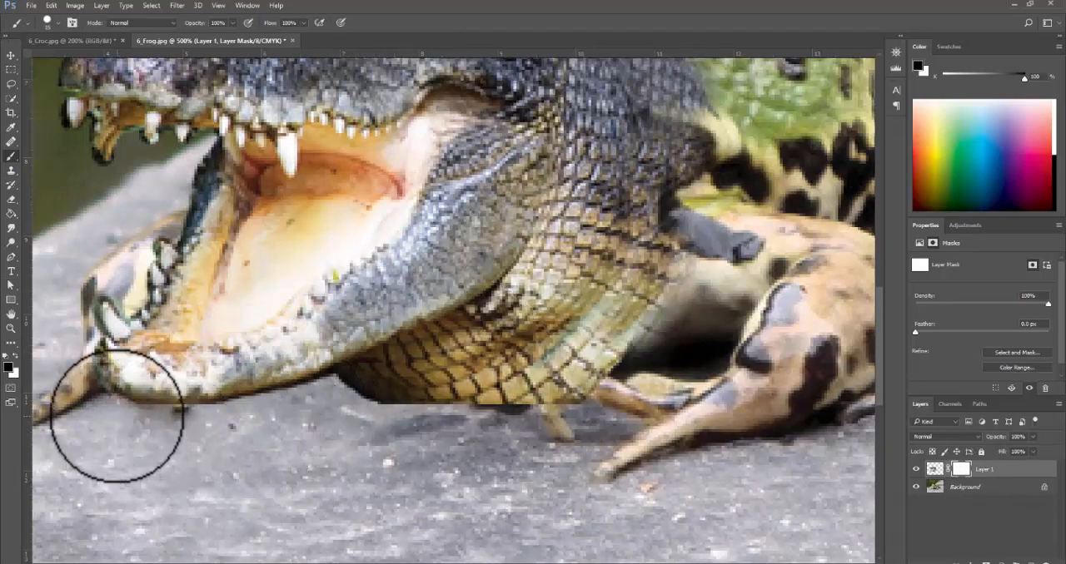
pyautogui.press('[')
pyautogui.press('[')
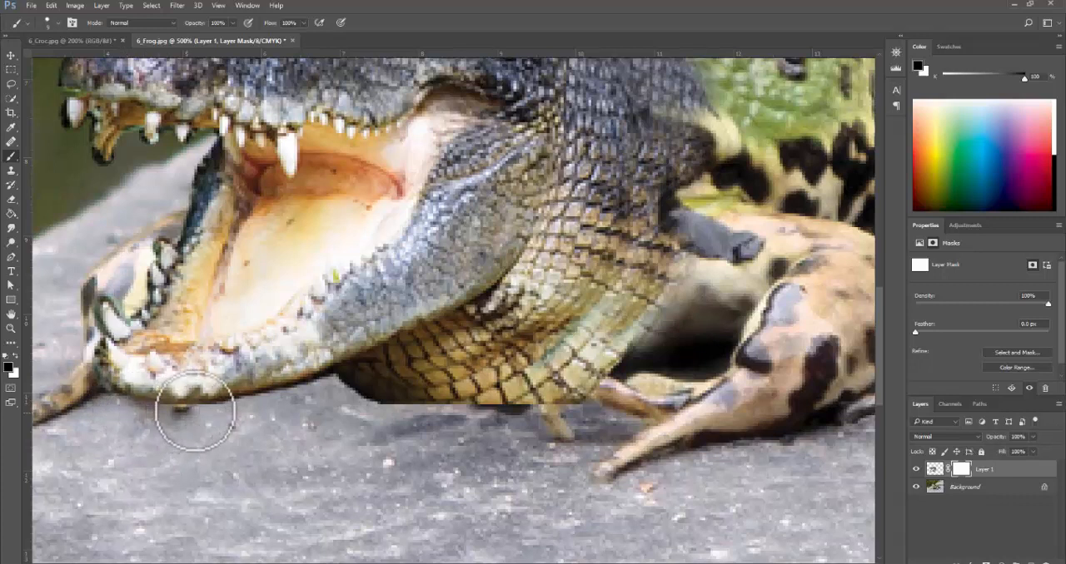
pyautogui.moveTo(195, 411)
pyautogui.mouseDown()
pyautogui.moveTo(317, 231)
pyautogui.moveTo(444, 117)
pyautogui.mouseUp()
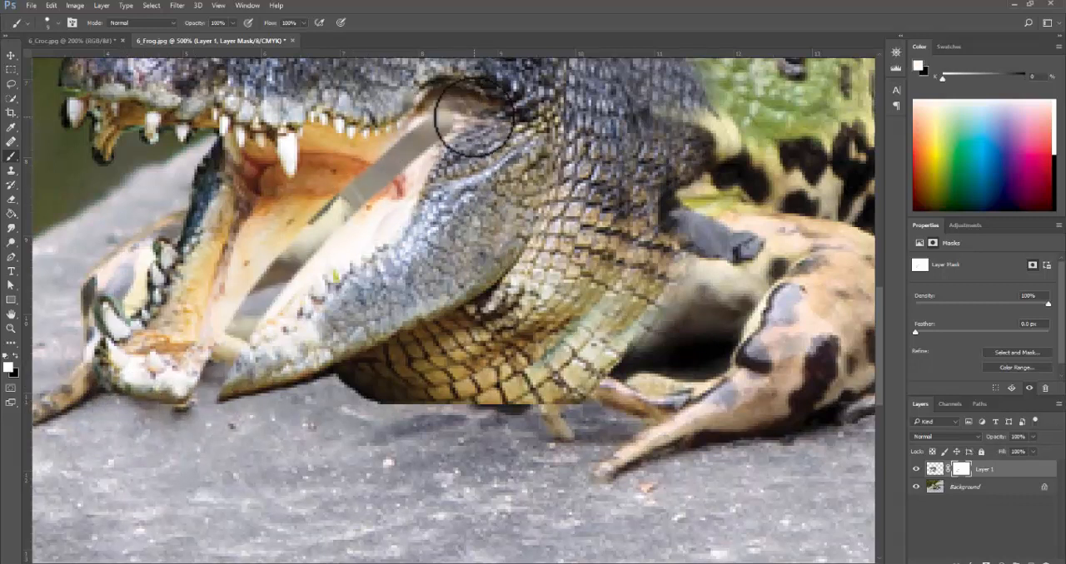
pyautogui.moveTo(472, 123)
pyautogui.mouseDown()
pyautogui.moveTo(405, 156)
pyautogui.moveTo(237, 328)
pyautogui.moveTo(193, 411)
pyautogui.mouseUp()
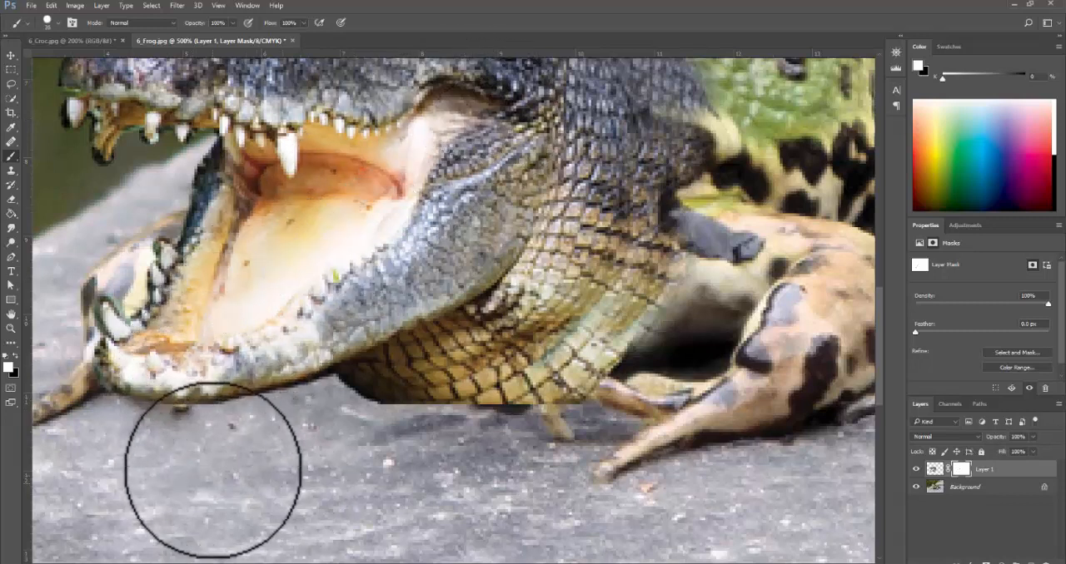
# - Mask out the cloned scales beneath the croc's jaw and neck with black, and restore the over-masked throat scales with white
pyautogui.press('x')
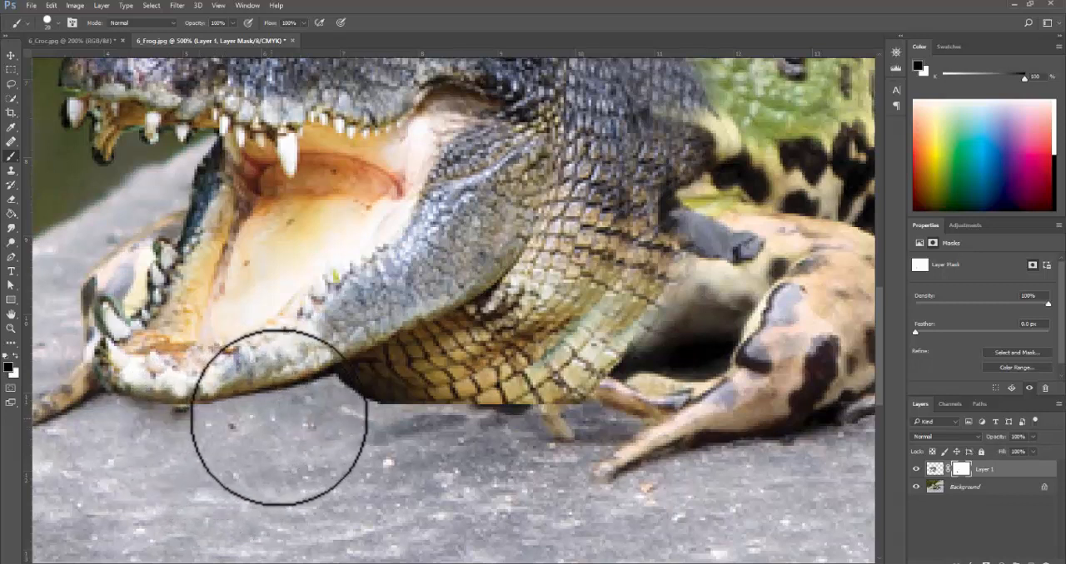
pyautogui.moveTo(335, 399)
pyautogui.mouseDown()
pyautogui.moveTo(370, 416)
pyautogui.moveTo(390, 413)
pyautogui.moveTo(375, 388)
pyautogui.moveTo(352, 389)
pyautogui.moveTo(375, 377)
pyautogui.moveTo(472, 417)
pyautogui.moveTo(391, 383)
pyautogui.moveTo(527, 408)
pyautogui.moveTo(414, 383)
pyautogui.moveTo(522, 394)
pyautogui.moveTo(417, 379)
pyautogui.moveTo(514, 333)
pyautogui.moveTo(432, 370)
pyautogui.moveTo(499, 320)
pyautogui.moveTo(378, 385)
pyautogui.moveTo(381, 375)
pyautogui.moveTo(485, 320)
pyautogui.moveTo(357, 411)
pyautogui.mouseUp()
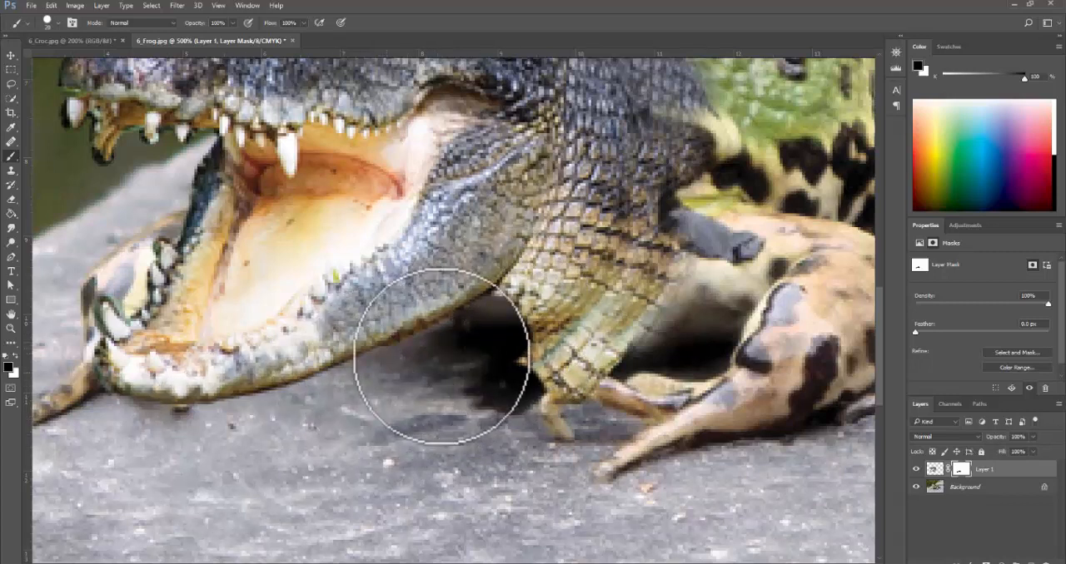
pyautogui.moveTo(503, 326)
pyautogui.mouseDown()
pyautogui.moveTo(588, 379)
pyautogui.moveTo(518, 384)
pyautogui.moveTo(688, 398)
pyautogui.moveTo(506, 362)
pyautogui.moveTo(708, 362)
pyautogui.moveTo(556, 350)
pyautogui.moveTo(552, 337)
pyautogui.moveTo(606, 351)
pyautogui.mouseUp()
pyautogui.press('x')
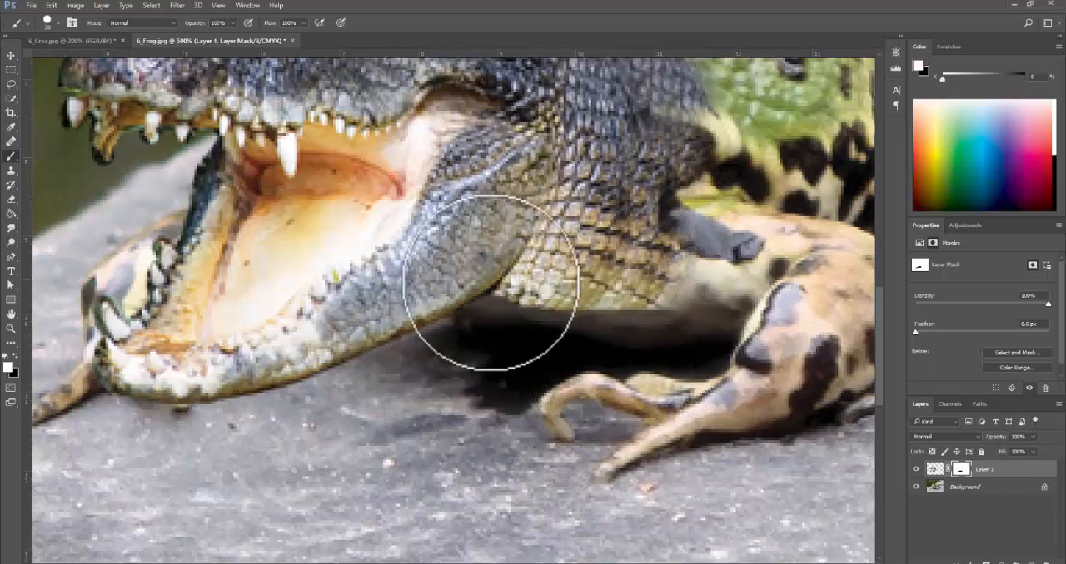
pyautogui.moveTo(488, 286)
pyautogui.mouseDown()
pyautogui.moveTo(504, 283)
pyautogui.moveTo(533, 305)
pyautogui.moveTo(588, 285)
pyautogui.moveTo(642, 309)
pyautogui.moveTo(719, 266)
pyautogui.mouseUp()
# - With a much smaller black brush, mask out the dark fringe around the croc's lower jaw tip, far jaw edge and snout teeth
pyautogui.moveTo(423, 357); pyautogui.dragTo(535, 416)
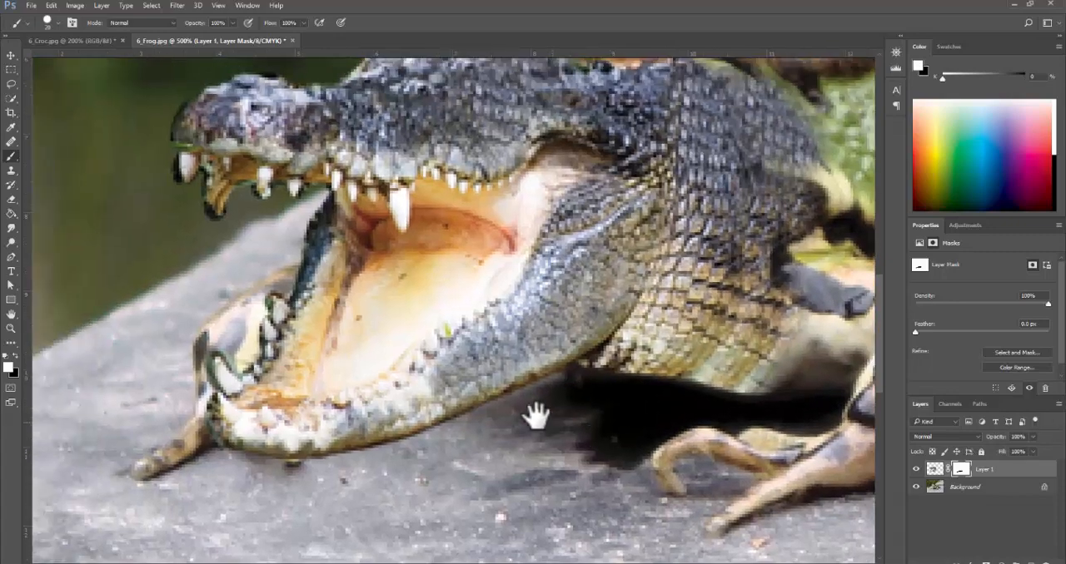
pyautogui.scroll(1, 209, 431)
pyautogui.scroll(-1, 297, 375)
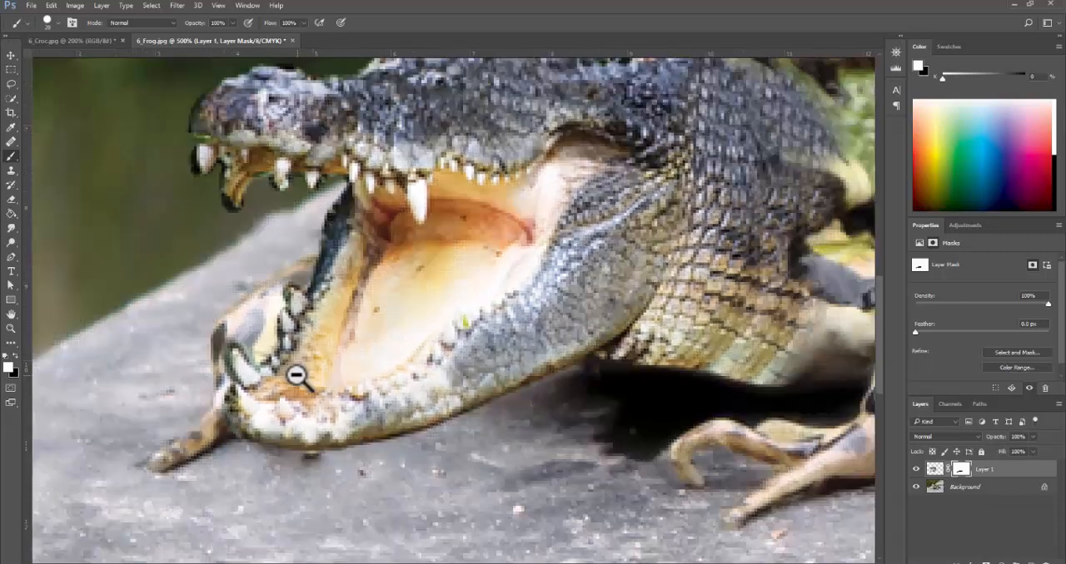
pyautogui.press('[')
pyautogui.press('[')
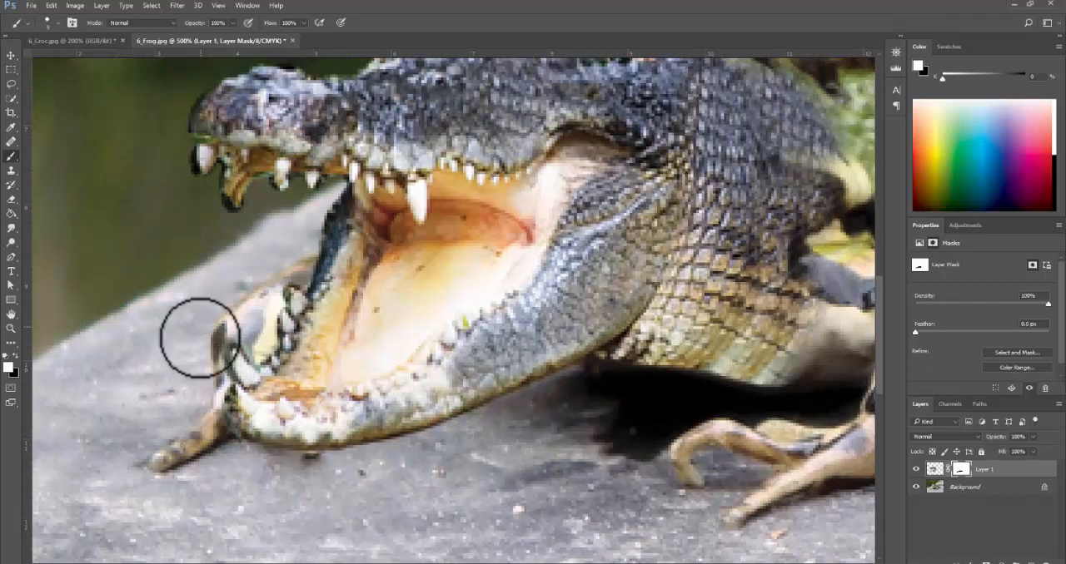
pyautogui.moveTo(240, 340)
pyautogui.mouseDown()
pyautogui.moveTo(260, 336)
pyautogui.moveTo(214, 364)
pyautogui.mouseUp()
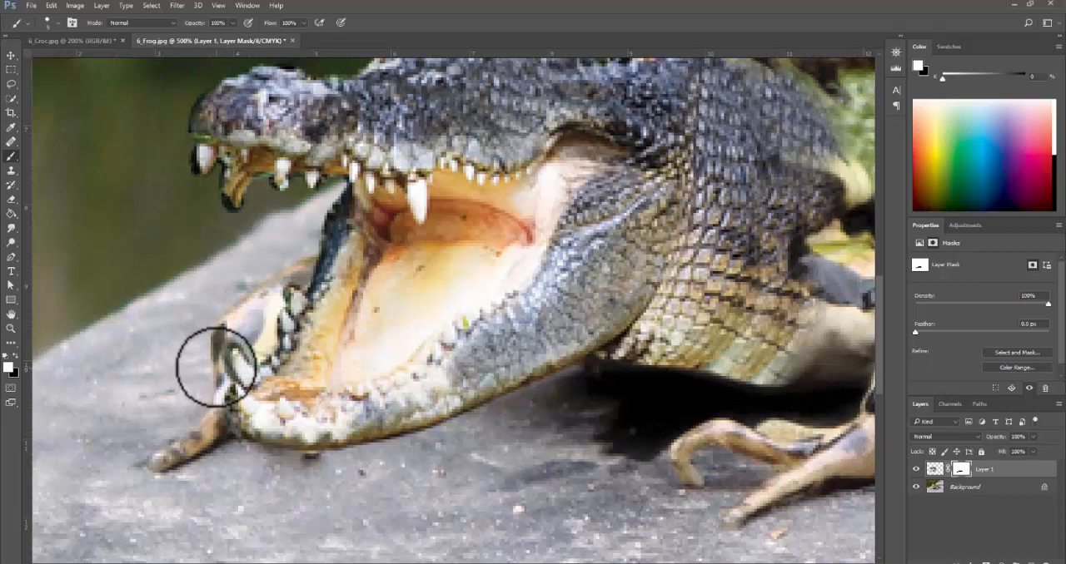
pyautogui.press('x')
pyautogui.moveTo(238, 452)
pyautogui.mouseDown()
pyautogui.moveTo(214, 405)
pyautogui.moveTo(221, 375)
pyautogui.moveTo(204, 338)
pyautogui.moveTo(225, 322)
pyautogui.moveTo(254, 341)
pyautogui.moveTo(244, 341)
pyautogui.moveTo(277, 280)
pyautogui.moveTo(281, 303)
pyautogui.mouseUp()
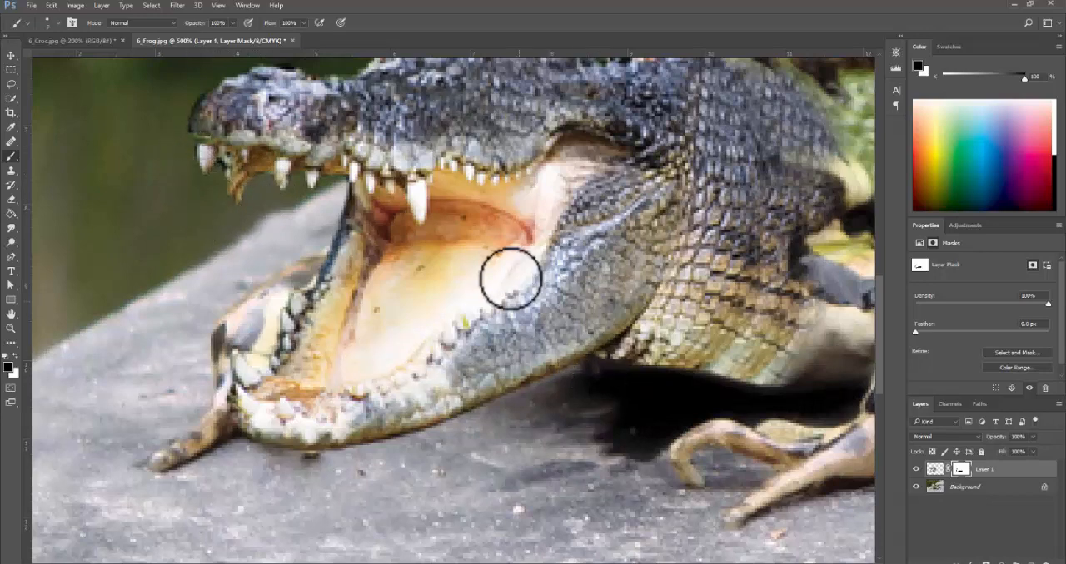
# - Mask out the leftover dark edge along the far side of the open lower jaw
pyautogui.moveTo(307, 249); pyautogui.dragTo(329, 403)
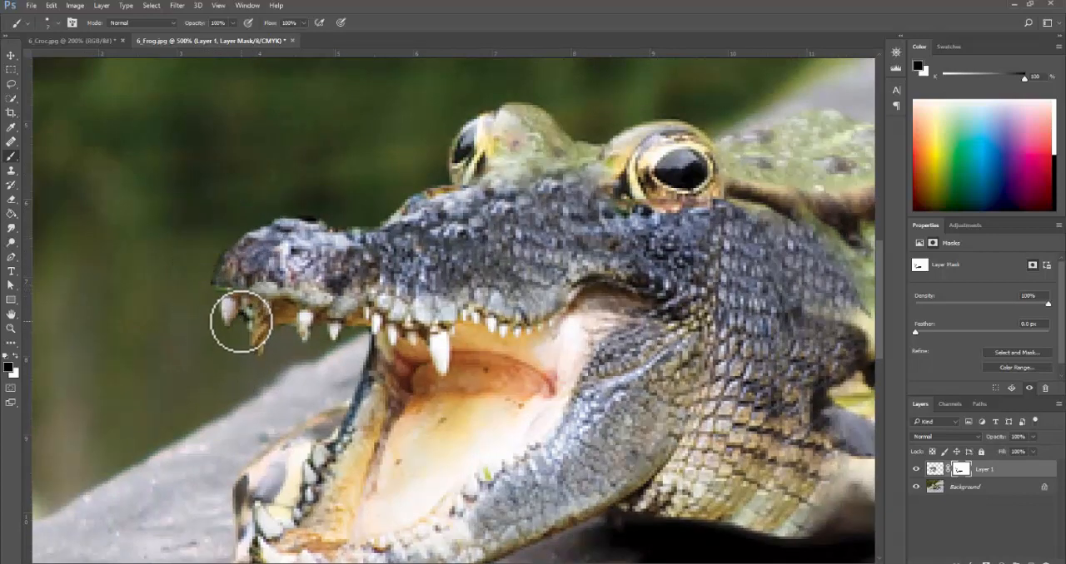
pyautogui.keyDown('alt'); pyautogui.click(481, 379); pyautogui.keyUp('alt')
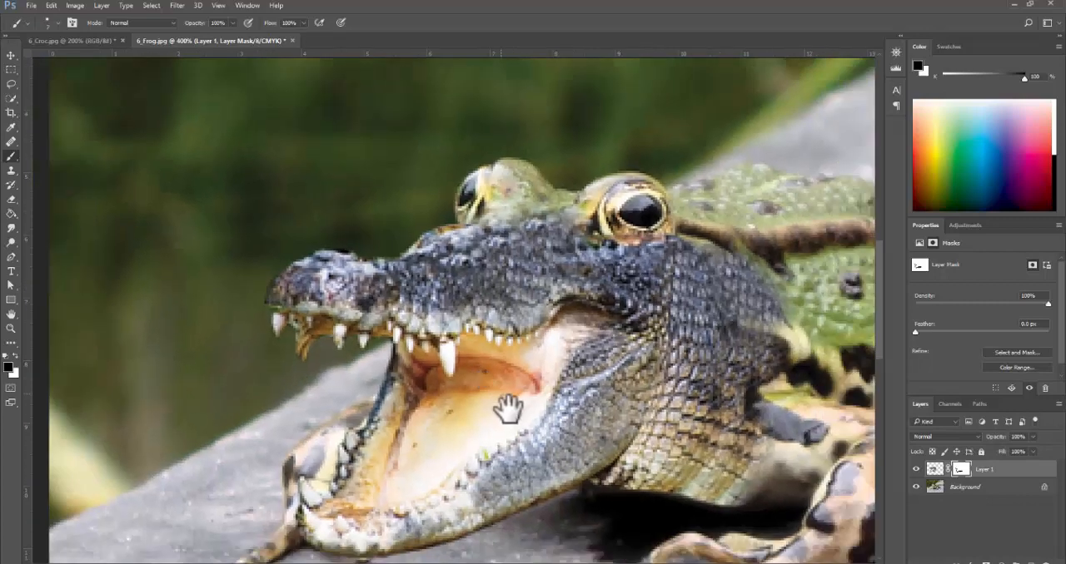
pyautogui.keyDown('alt'); pyautogui.click(512, 413); pyautogui.keyUp('alt')
pyautogui.keyDown('ctrl'); pyautogui.click(409, 412); pyautogui.keyUp('ctrl')
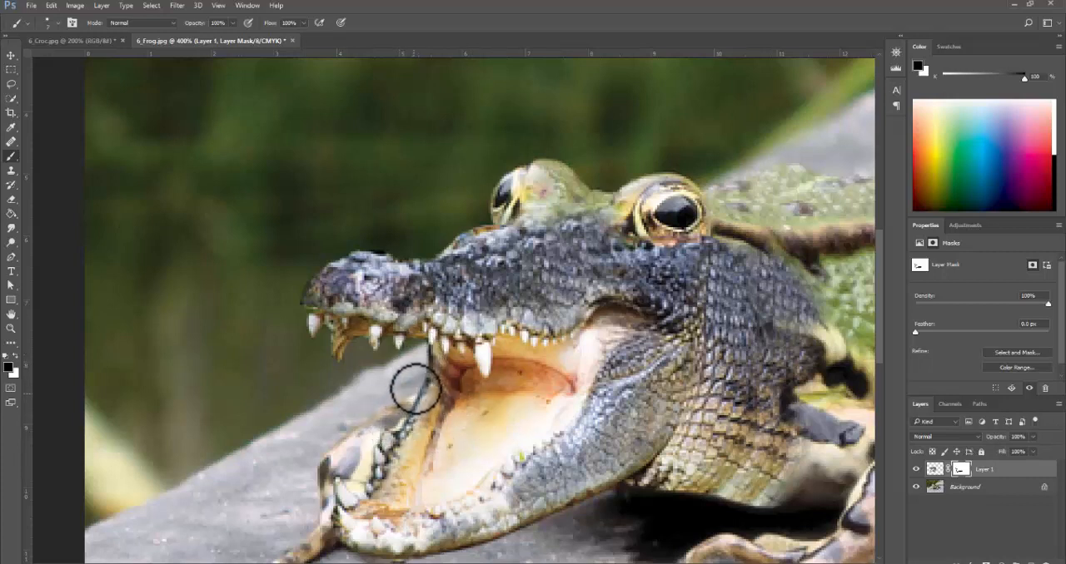
# - Switch to a soft round brush with 0% hardness, enlarge it, and mask the croc's neck edge to blend into the frog's body
pyautogui.keyDown('alt'); pyautogui.click(576, 442); pyautogui.keyUp('alt')
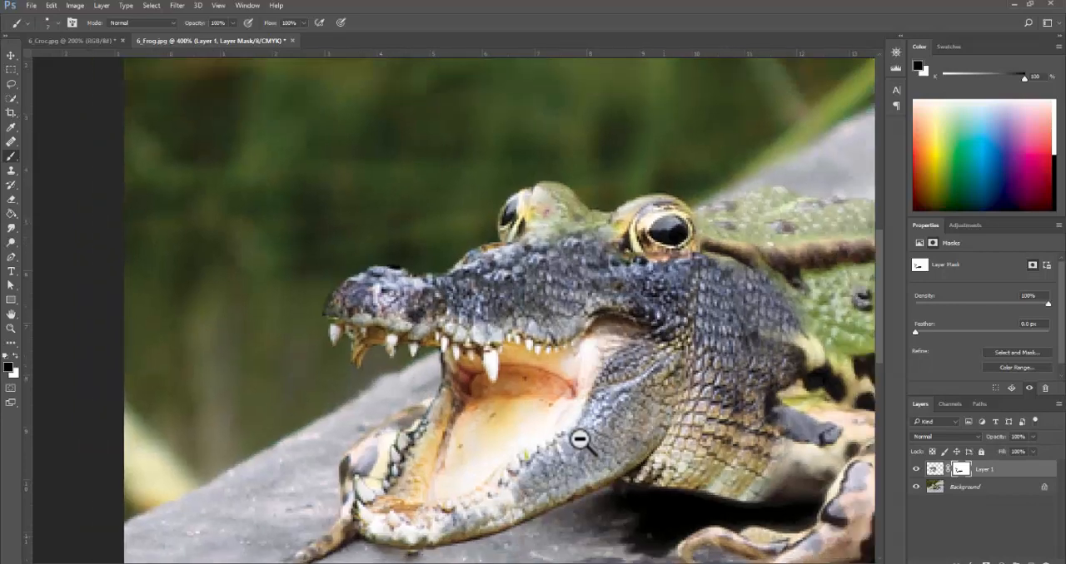
pyautogui.keyDown('alt'); pyautogui.click(577, 440); pyautogui.keyUp('alt')
pyautogui.keyDown('ctrl'); pyautogui.click(580, 441); pyautogui.keyUp('ctrl')
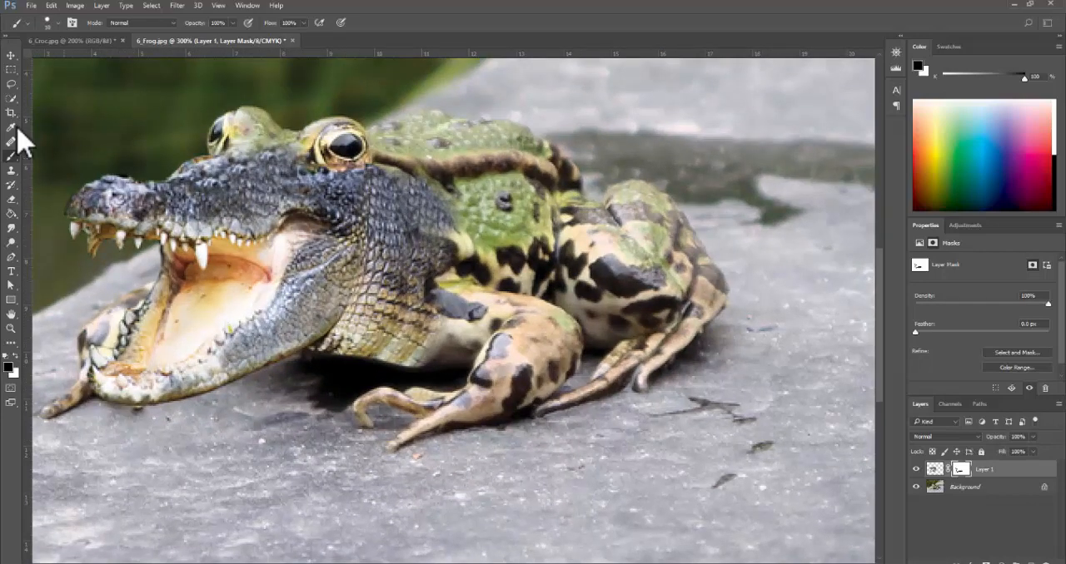
pyautogui.click(58, 24)
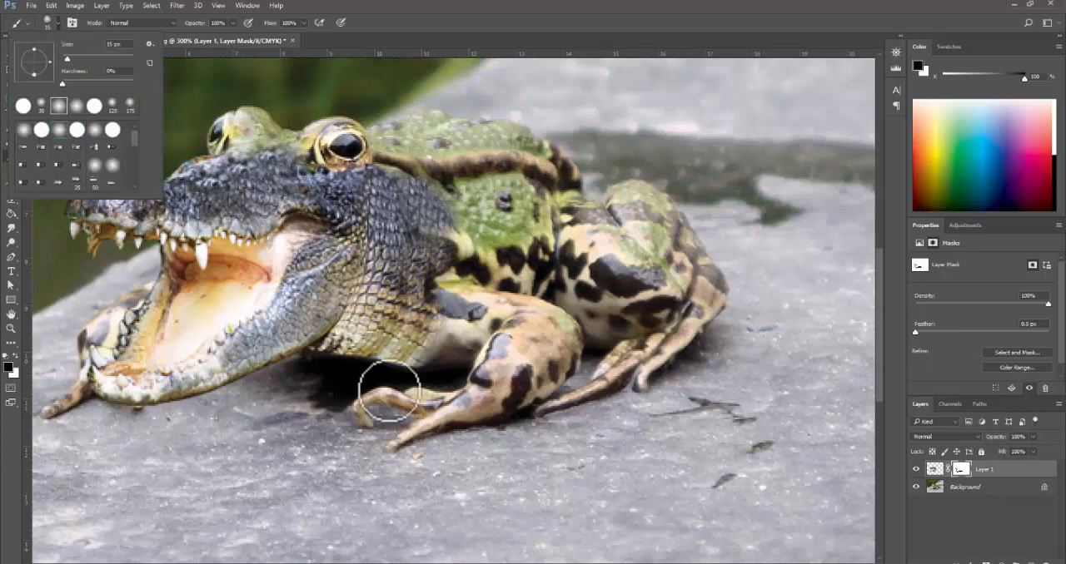
pyautogui.press(']')
pyautogui.press(']')
pyautogui.press(']')
pyautogui.press(']')
pyautogui.press(']')
pyautogui.press(']')
pyautogui.press(']')
pyautogui.press(']')
pyautogui.press(']')
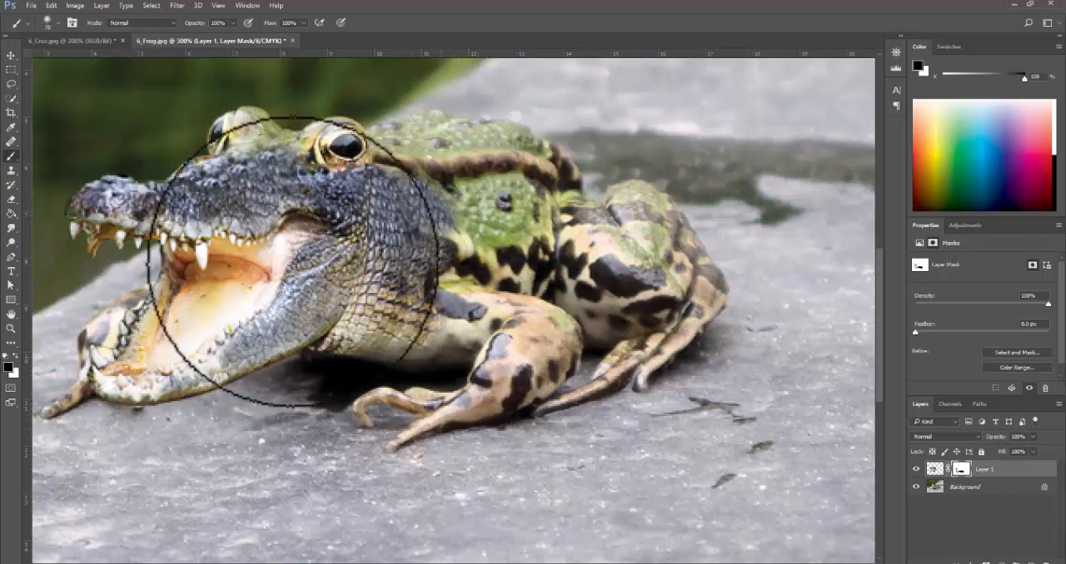
pyautogui.click(52, 22)
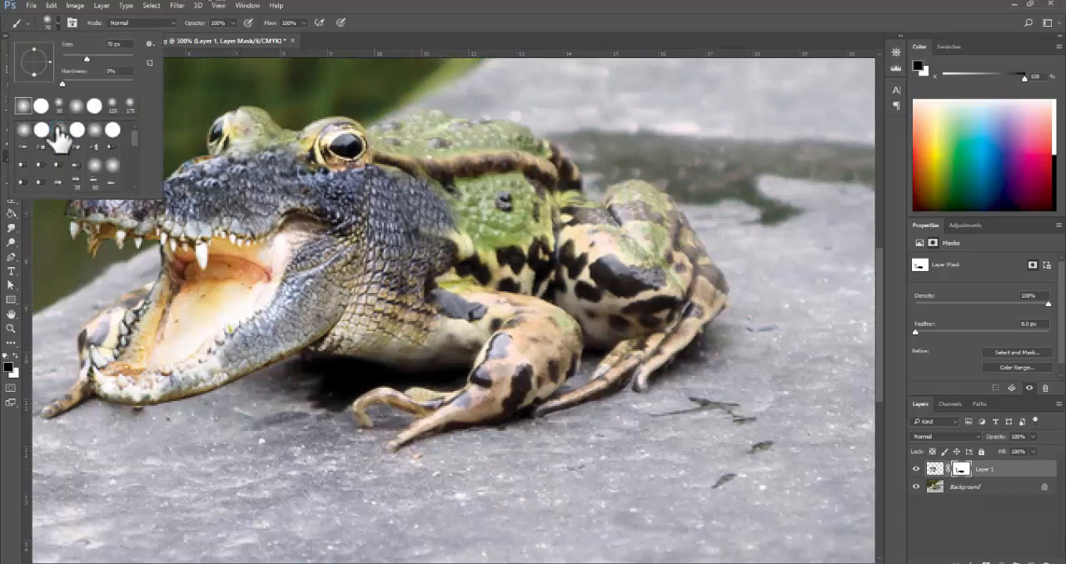
pyautogui.click(502, 472)
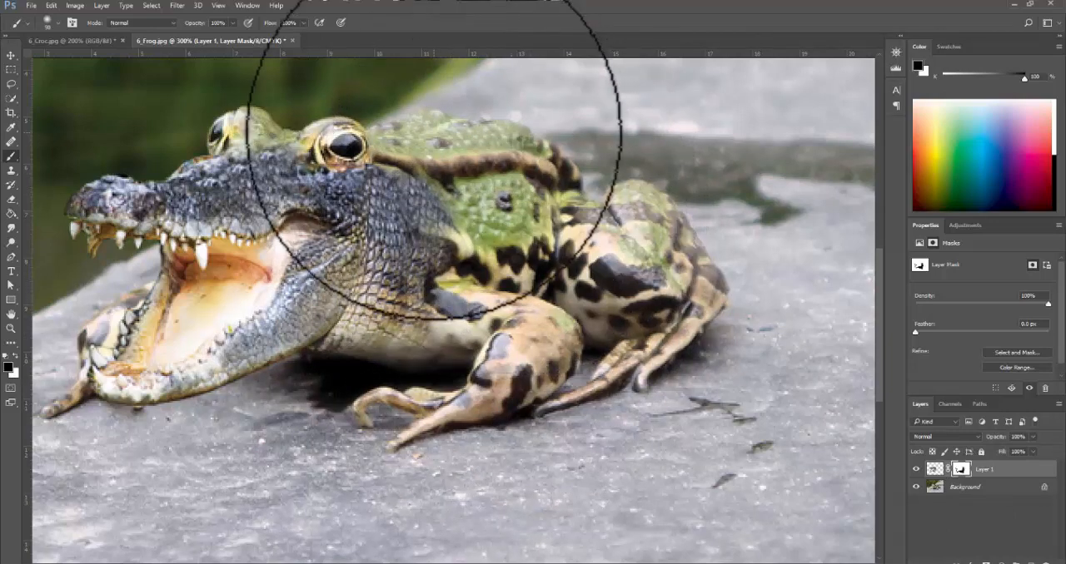
# - Reduce the soft brush to 45 px and mask the croc skin overlapping the frog's near eye
pyautogui.press('[')
pyautogui.press('[')
pyautogui.press('[')
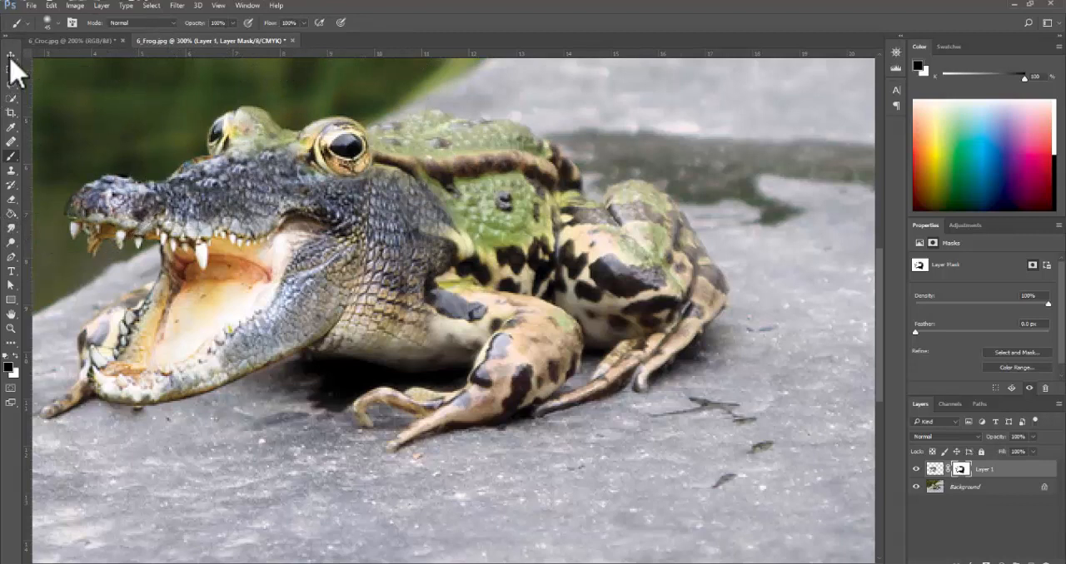
# - Switch to a hard round brush, reduce it to 15 px, and mask the remaining fringe along the top of the snout near the far eye
pyautogui.click(58, 25)
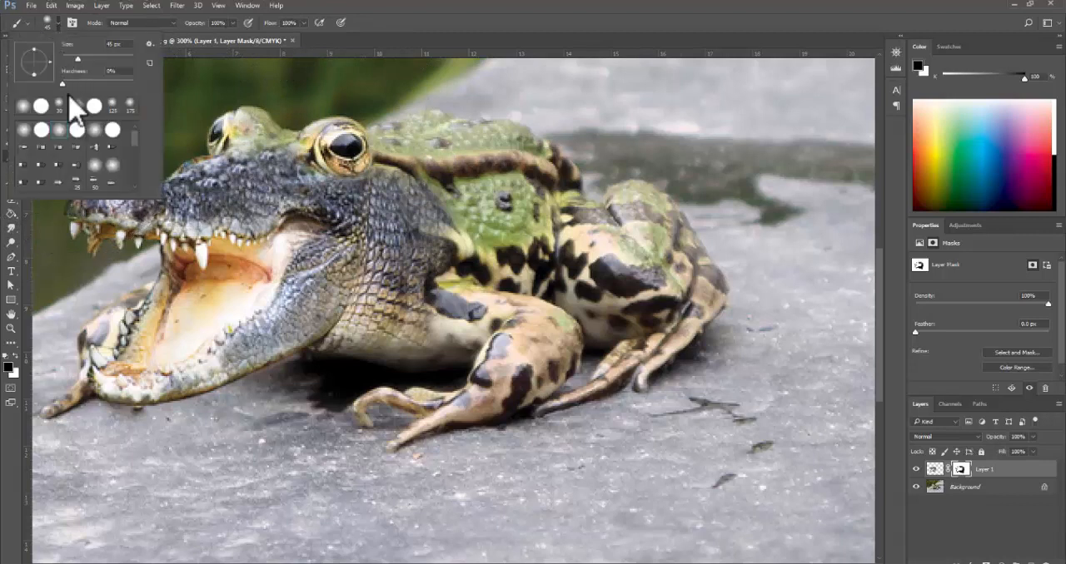
pyautogui.click(41, 131)
pyautogui.press('space')
pyautogui.moveTo(280, 153); pyautogui.dragTo(359, 213)
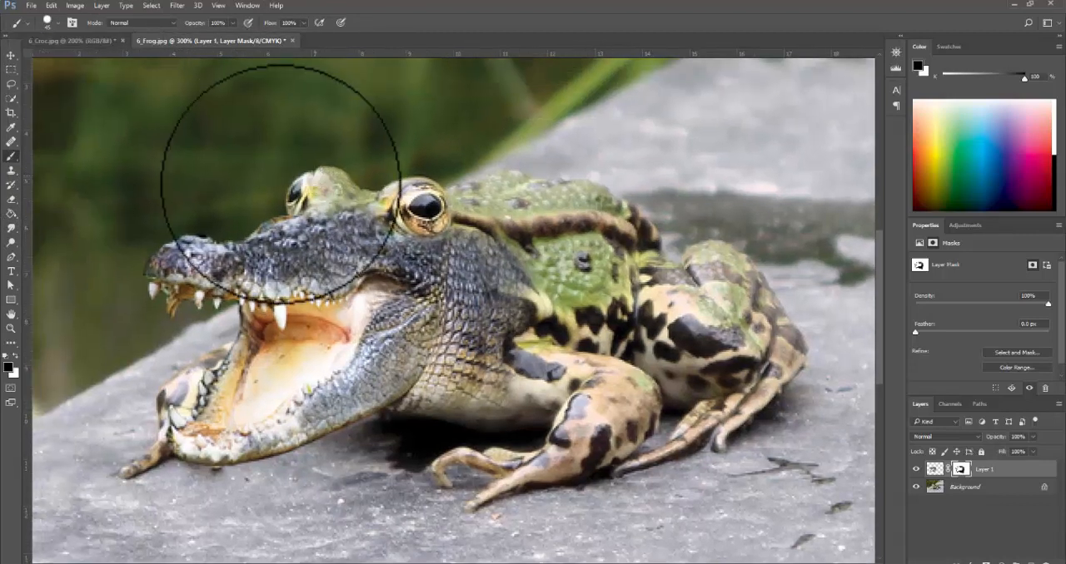
pyautogui.click(58, 25)
pyautogui.click(215, 169)
pyautogui.press('[')
pyautogui.press('[')
pyautogui.press('[')
pyautogui.press('[')
pyautogui.press('[')
pyautogui.press('[')
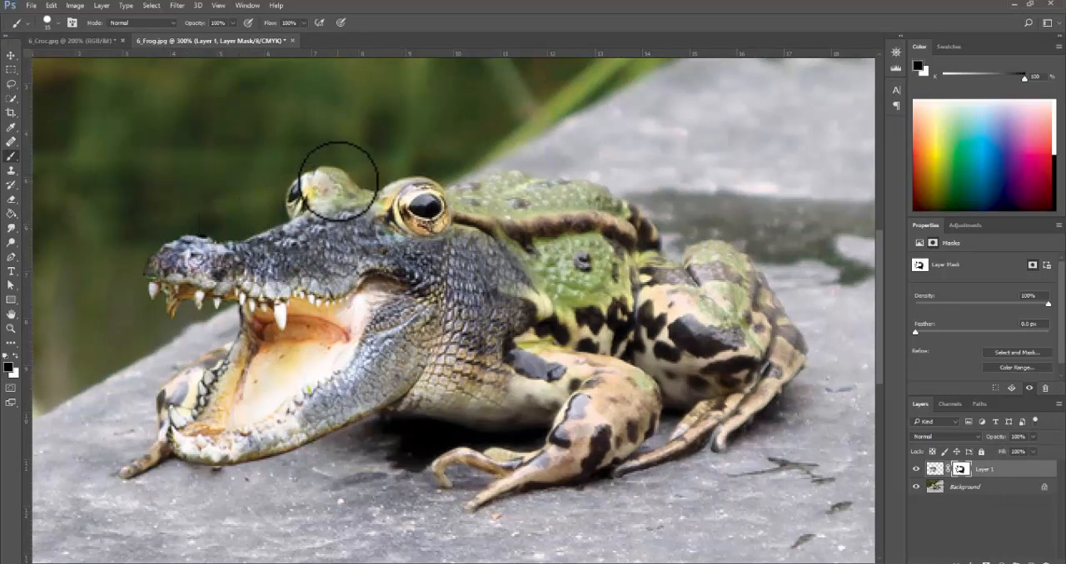
pyautogui.keyDown('alt'); pyautogui.click(489, 363); pyautogui.keyUp('alt')
pyautogui.keyDown('alt'); pyautogui.click(489, 363); pyautogui.keyUp('alt')
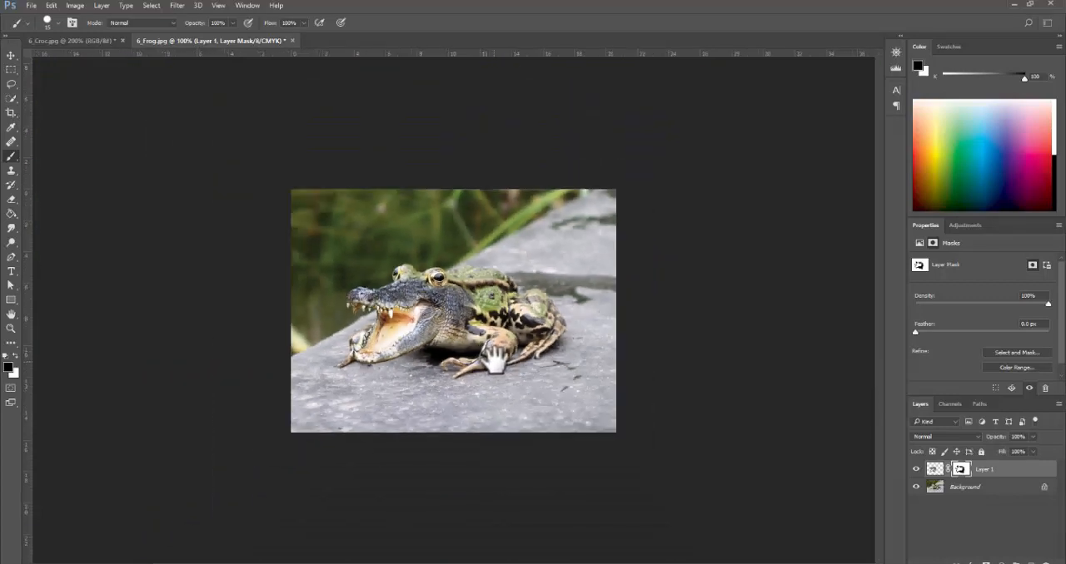
pyautogui.keyDown('ctrl'); pyautogui.click(497, 360); pyautogui.keyUp('ctrl')
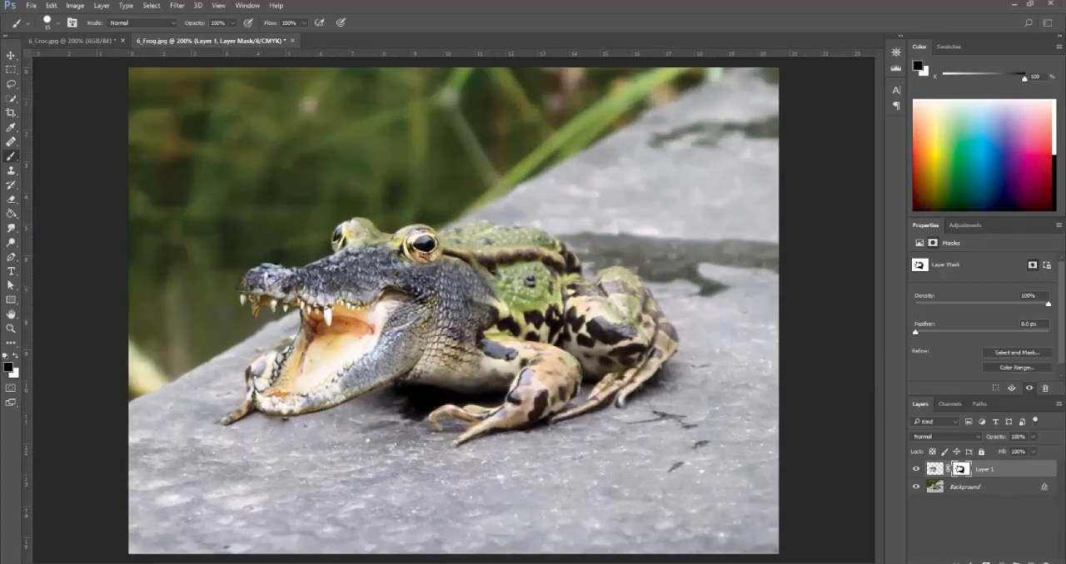
# - Switch to the browser, read the tutorial's head clean-up and Color Balance instructions, and return to Photoshop
pyautogui.hotkey('alt', 'Tab')
pyautogui.scroll(-4, 293, 302)
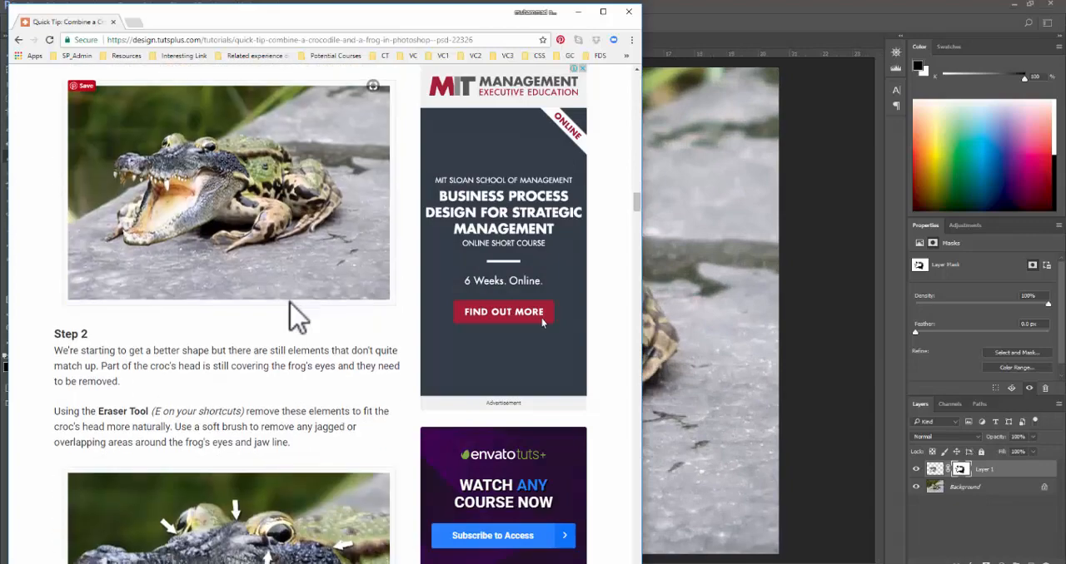
pyautogui.scroll(-3, 309, 322)
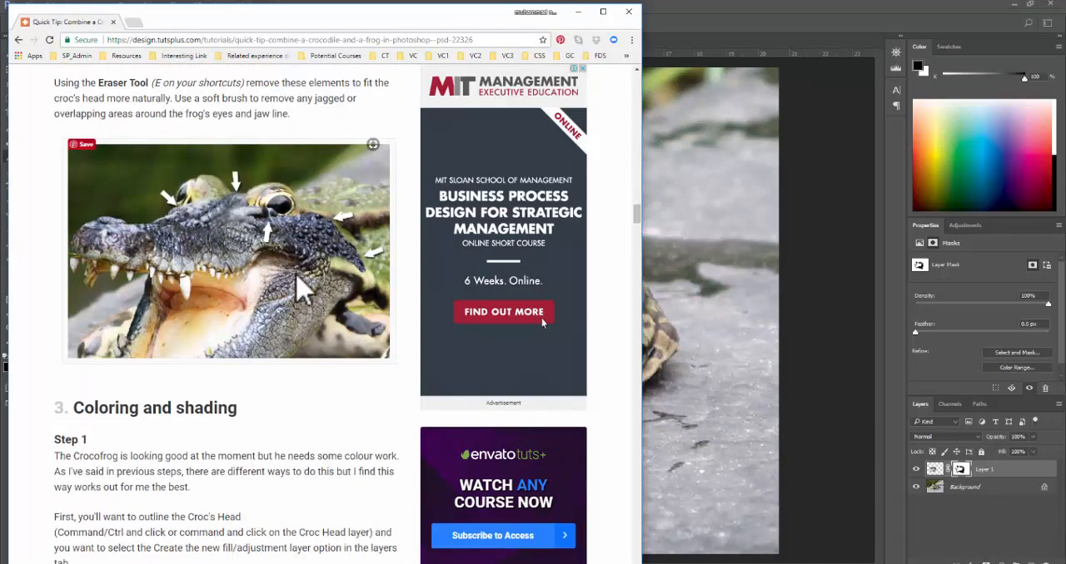
pyautogui.scroll(4, 249, 267)
pyautogui.scroll(-4, 283, 350)
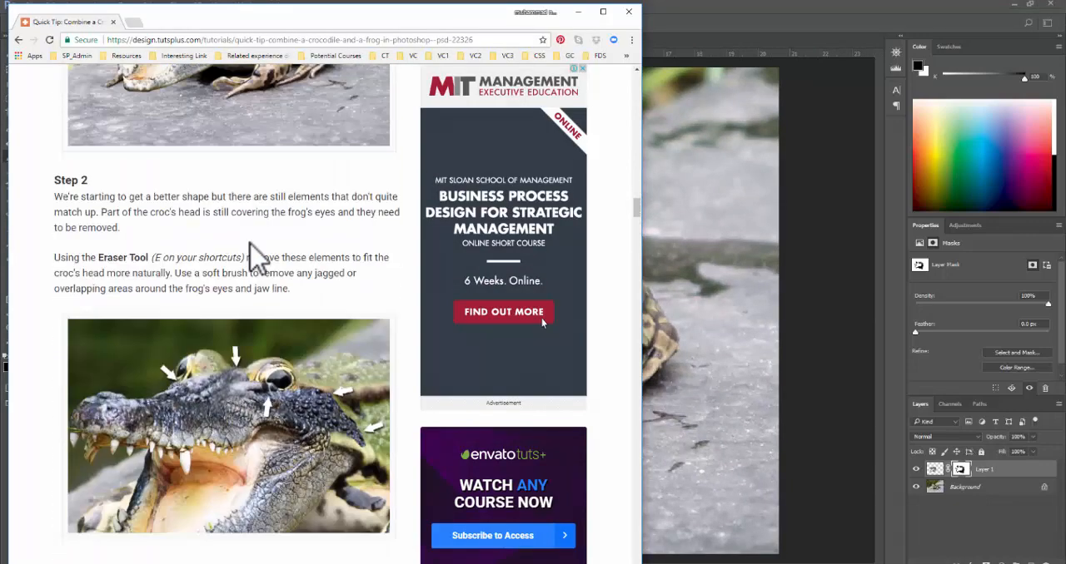
pyautogui.scroll(-9, 369, 241)
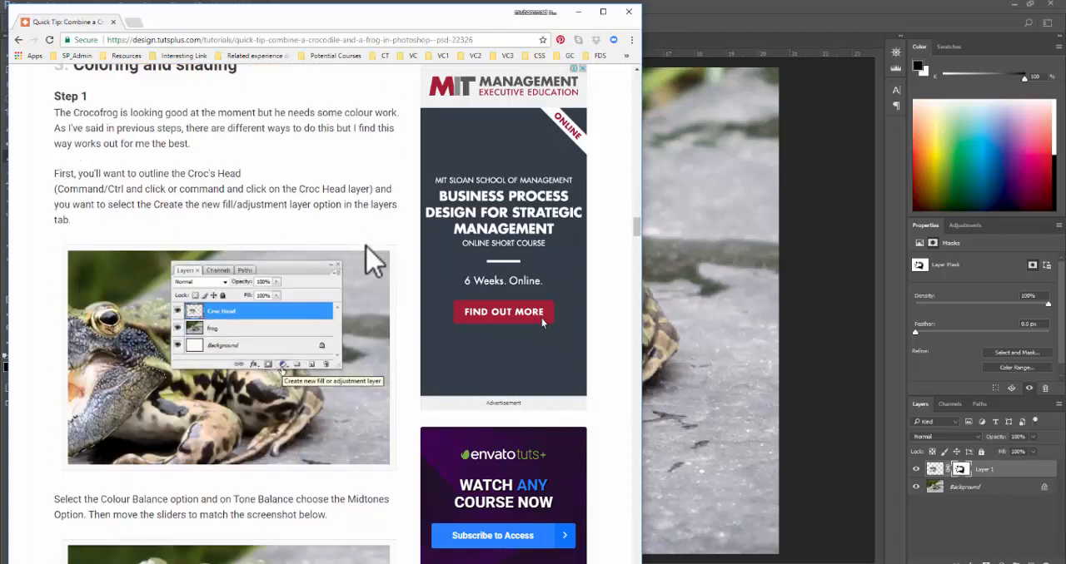
pyautogui.scroll(3, 369, 260)
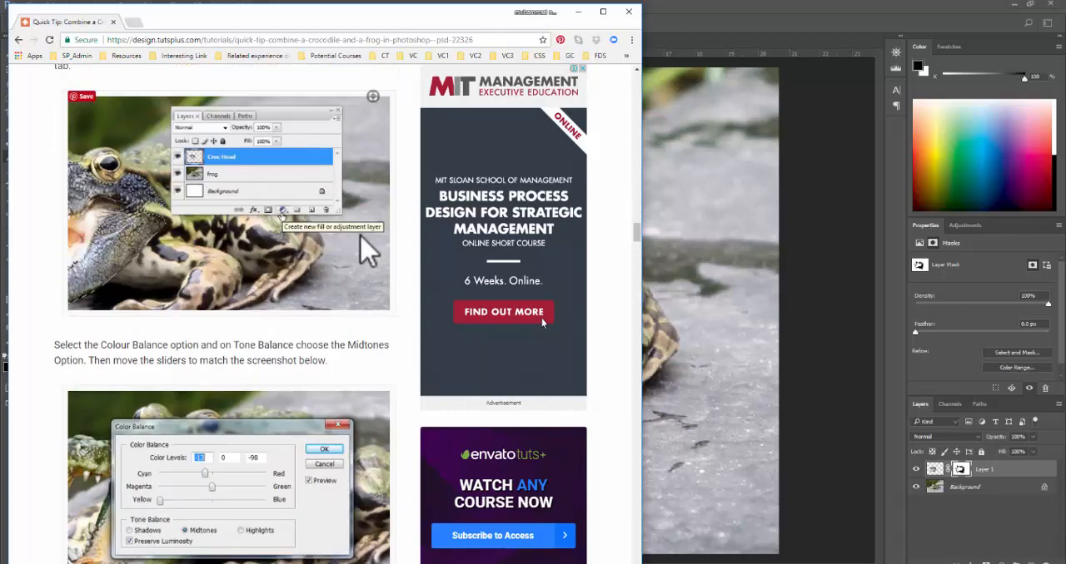
pyautogui.scroll(2, 542, 323)
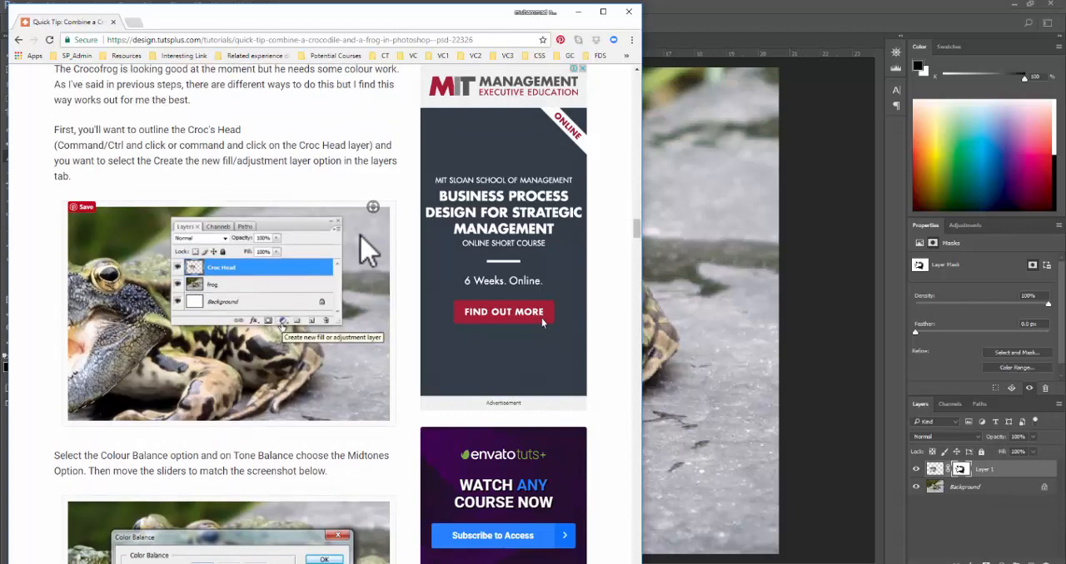
pyautogui.scroll(-5, 361, 236)
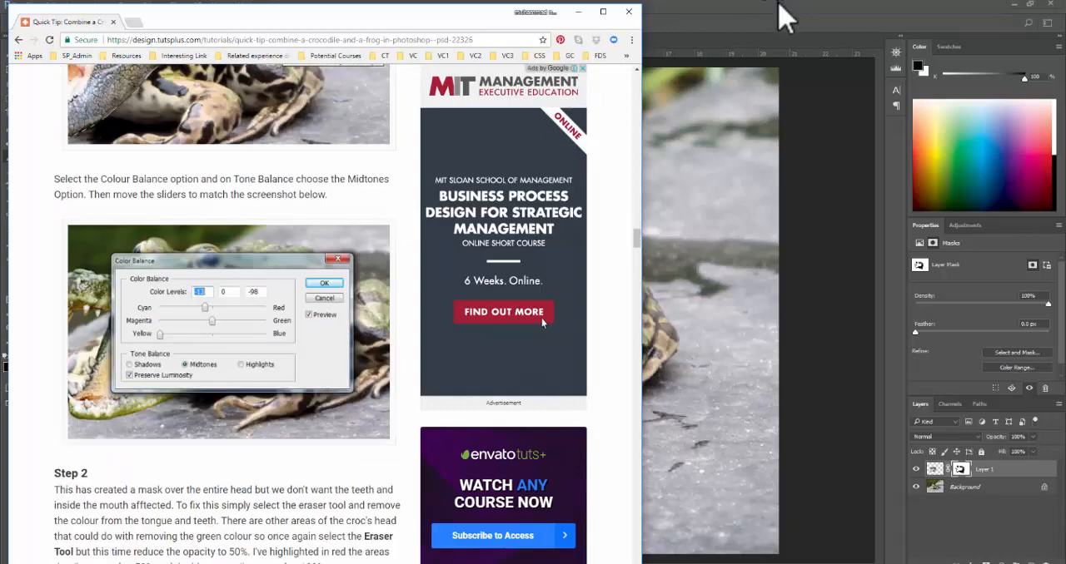
pyautogui.moveTo(776, 3); pyautogui.dragTo(721, 267)
pyautogui.click(950, 24)
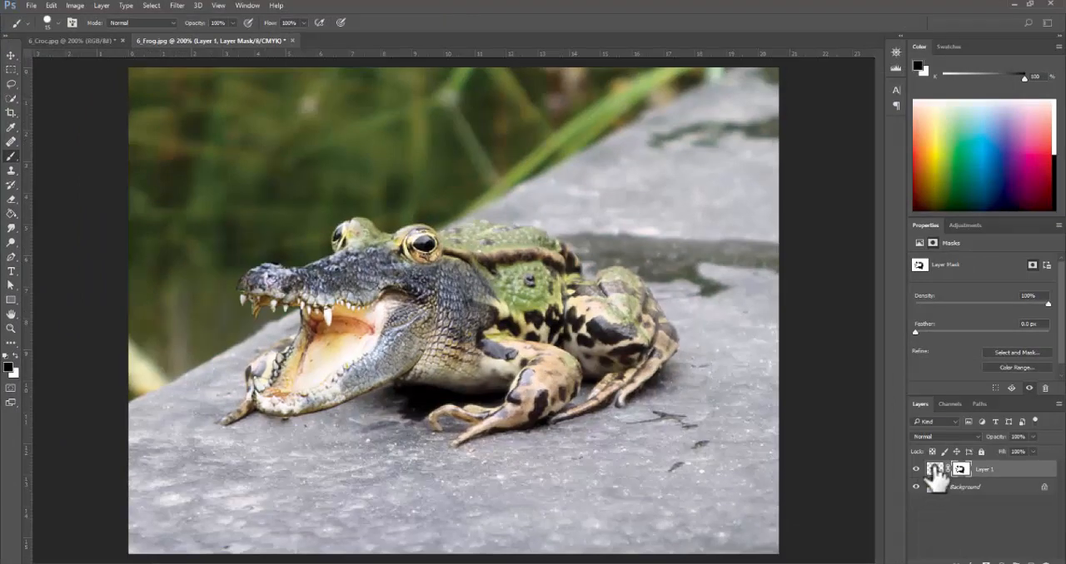
# - Add a Color Balance adjustment layer above the croc head, set midtones Cyan–Red to +100, and clip it to Layer 1
pyautogui.click(936, 470)
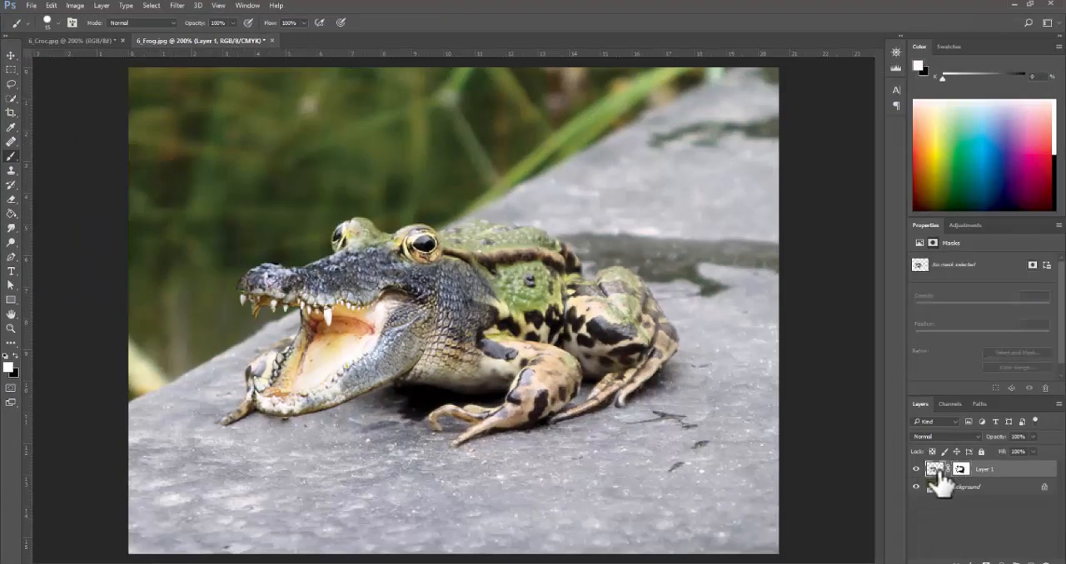
pyautogui.click(1001, 562)
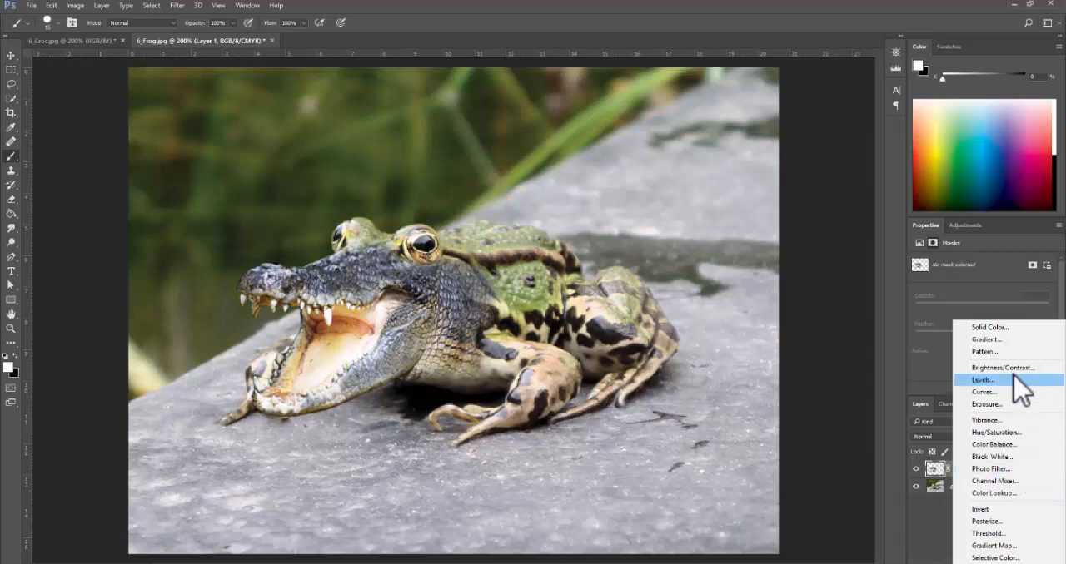
pyautogui.click(992, 445)
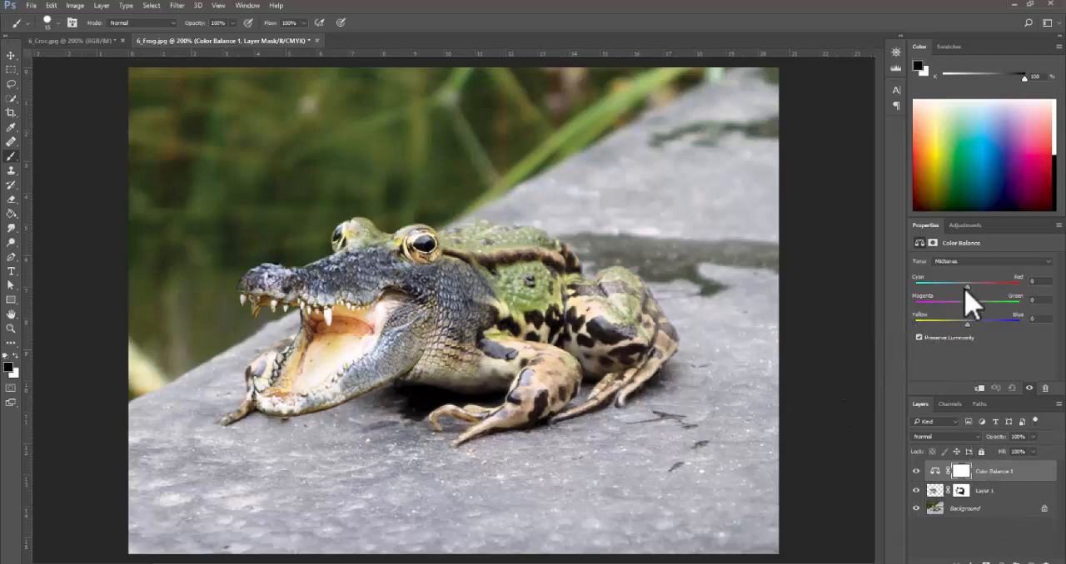
pyautogui.moveTo(967, 286); pyautogui.dragTo(1041, 284)
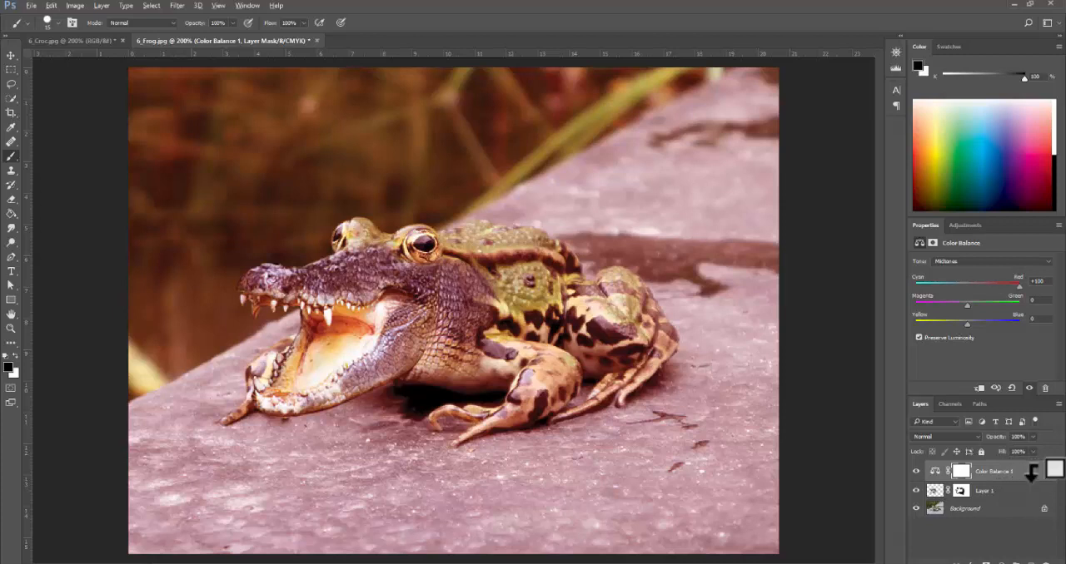
pyautogui.keyDown('alt'); pyautogui.click(1031, 473); pyautogui.keyUp('alt')
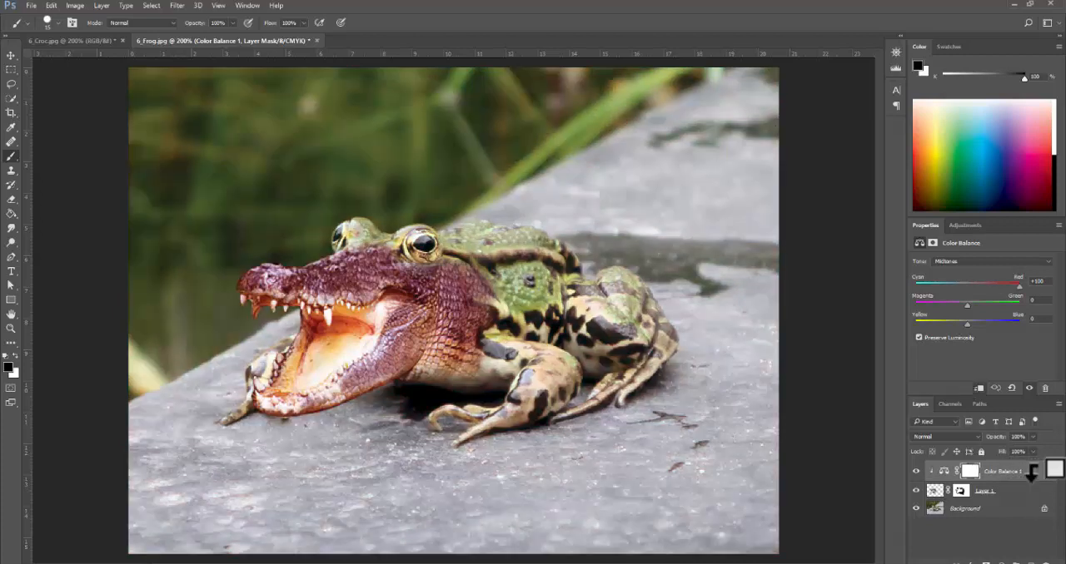
# - Set the midtones Cyan–Red value to -4, check the tutorial's Color Balance settings in the browser, and return to Photoshop
pyautogui.moveTo(1022, 282); pyautogui.dragTo(960, 286)
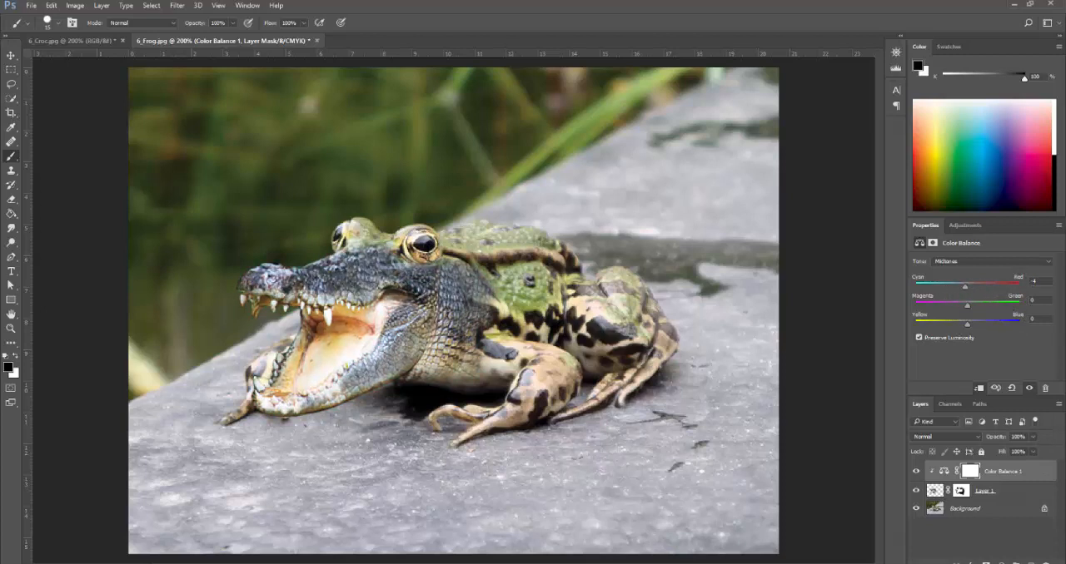
pyautogui.hotkey('alt', 'Tab')
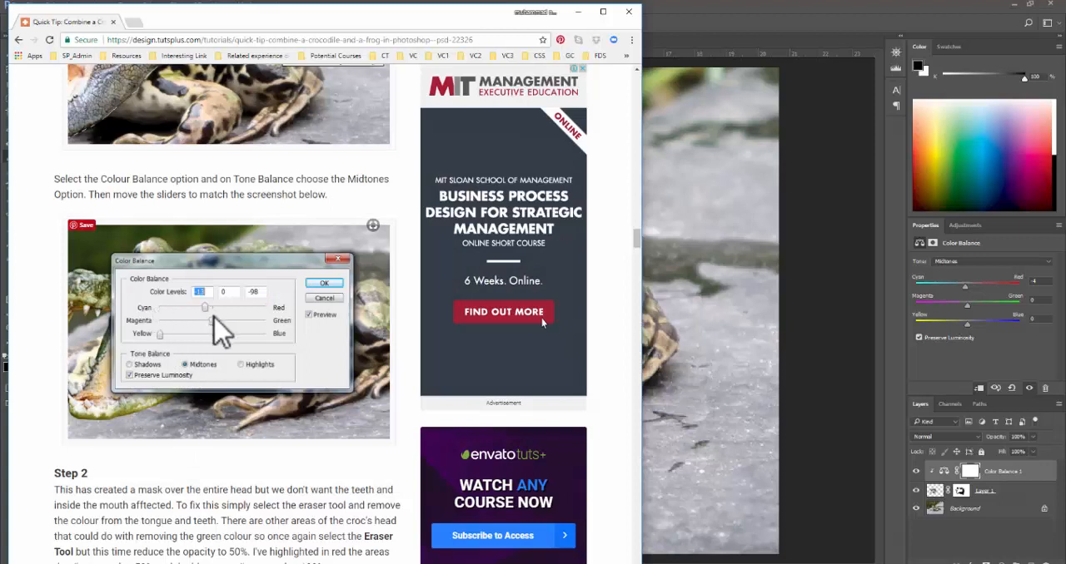
pyautogui.click(805, 46)
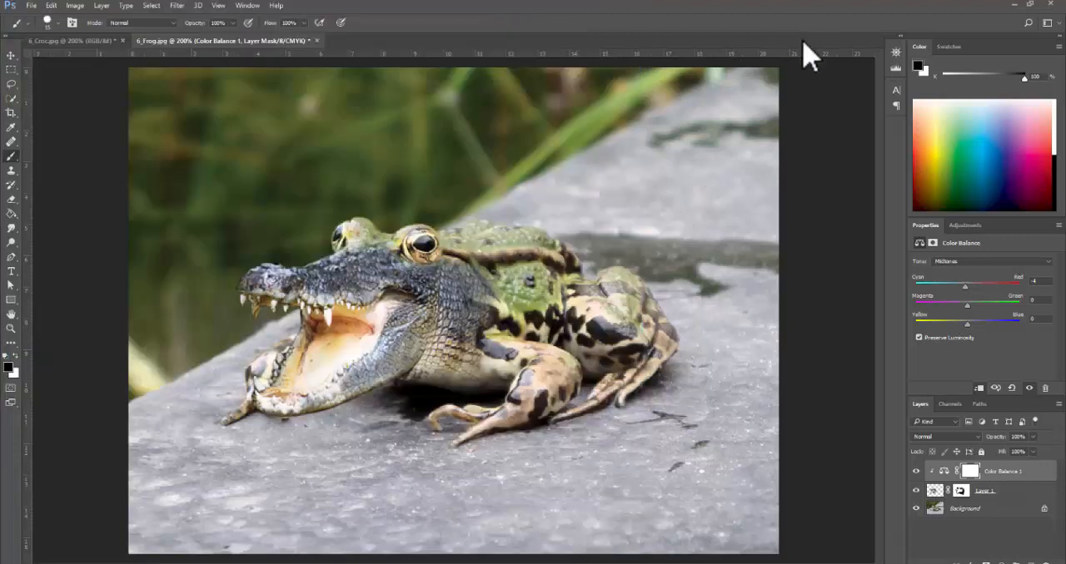
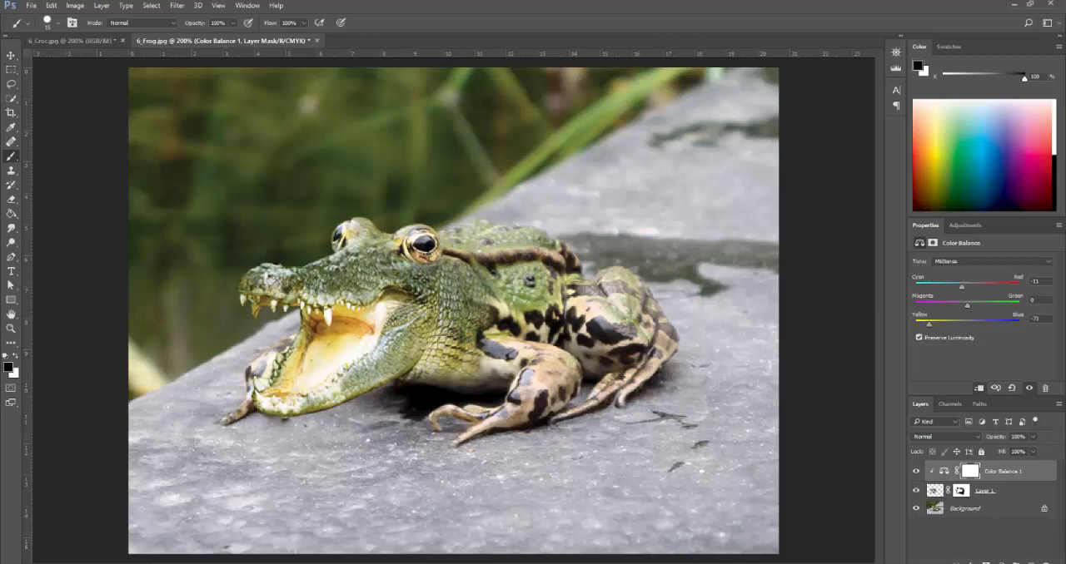
# - Switch to the browser, read the tutorial's Color Balance settings, eraser, Dodge Tool and Burn Tool instructions, and return to Photoshop
pyautogui.hotkey('alt', 'Tab')
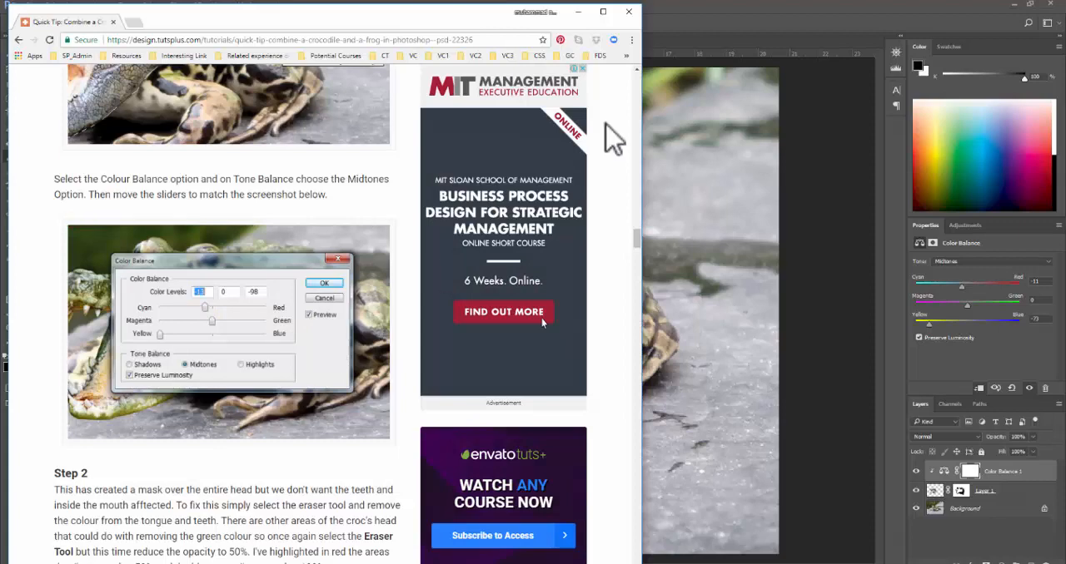
pyautogui.click(682, 22)
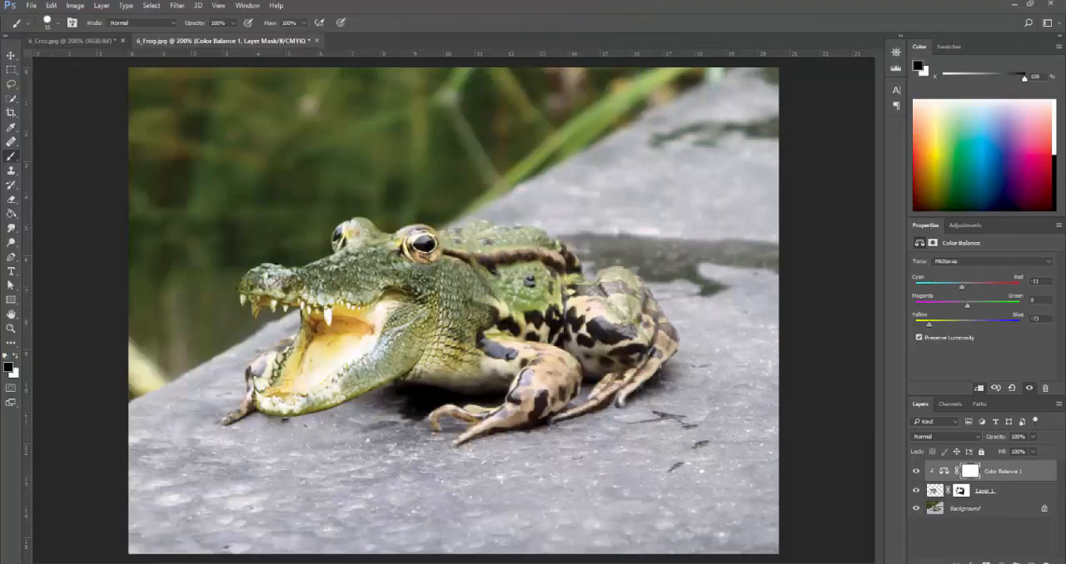
pyautogui.hotkey('alt', 'Tab')
pyautogui.scroll(-5, 286, 358)
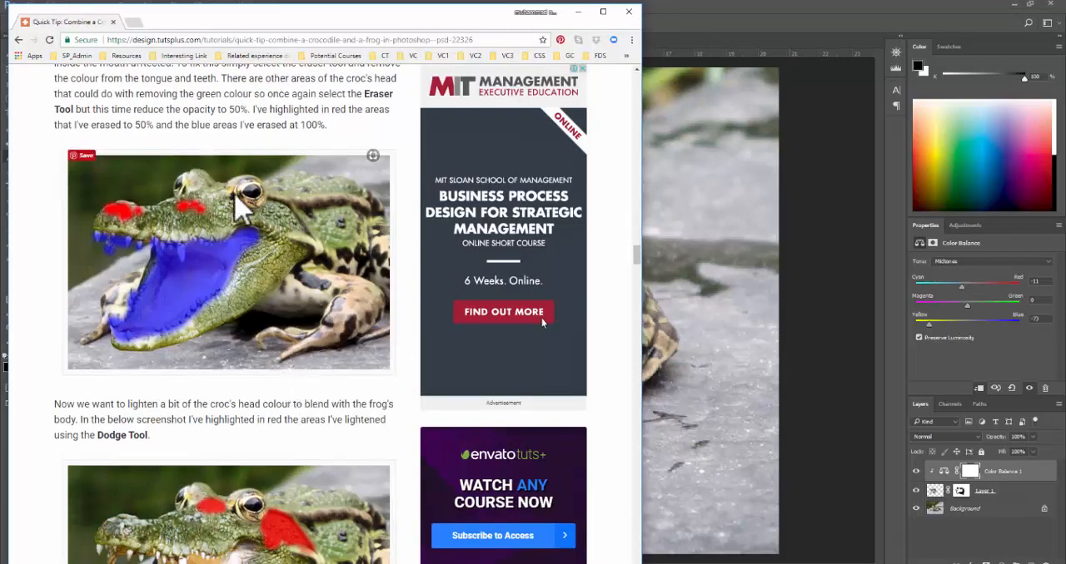
pyautogui.scroll(1, 233, 299)
pyautogui.scroll(2, 232, 295)
pyautogui.scroll(-7, 392, 267)
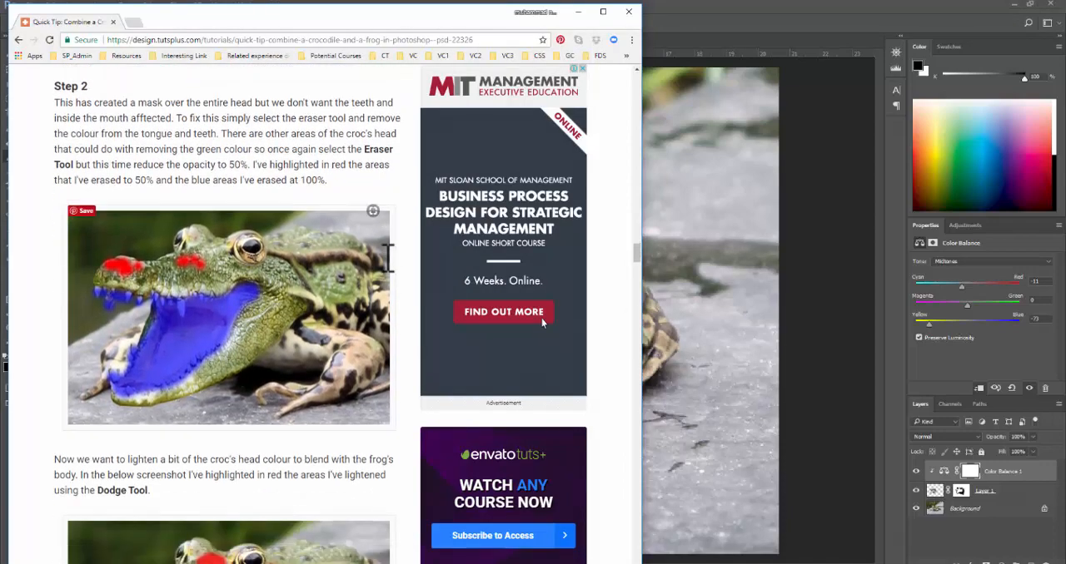
pyautogui.scroll(-3, 214, 341)
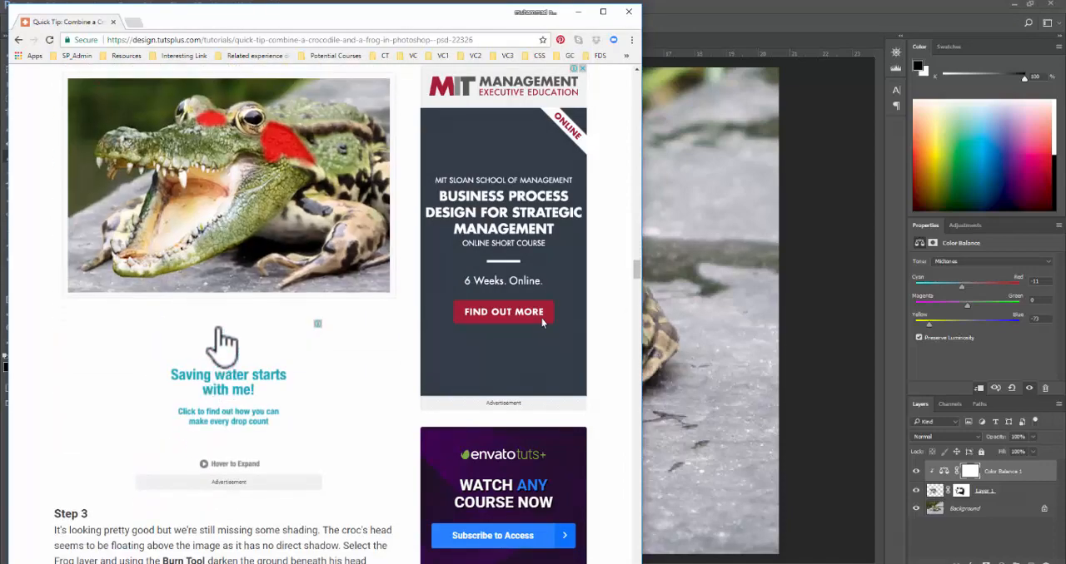
pyautogui.scroll(-3, 236, 398)
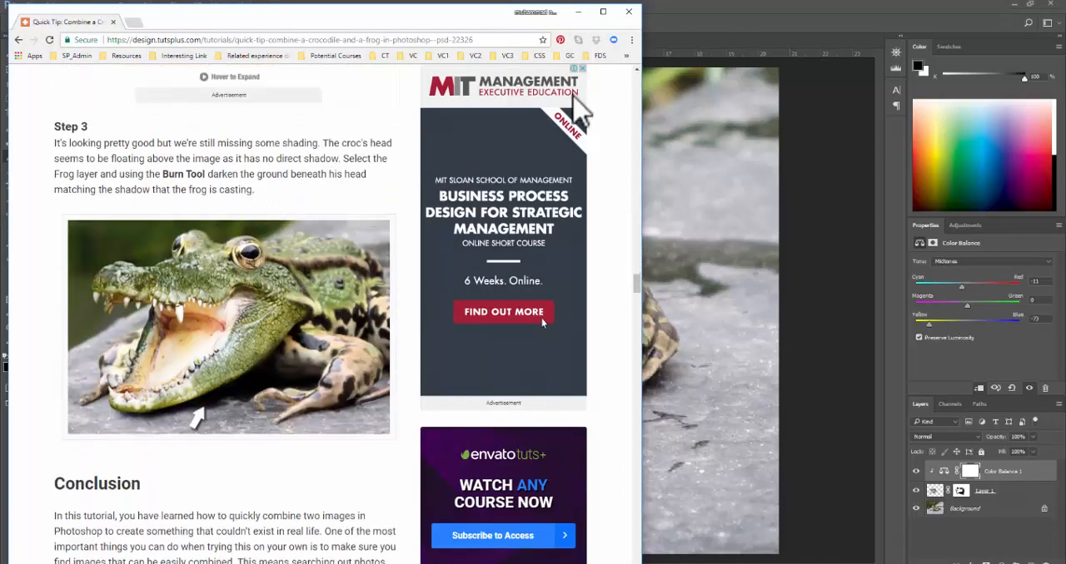
pyautogui.scroll(6, 340, 280)
pyautogui.click(671, 19)
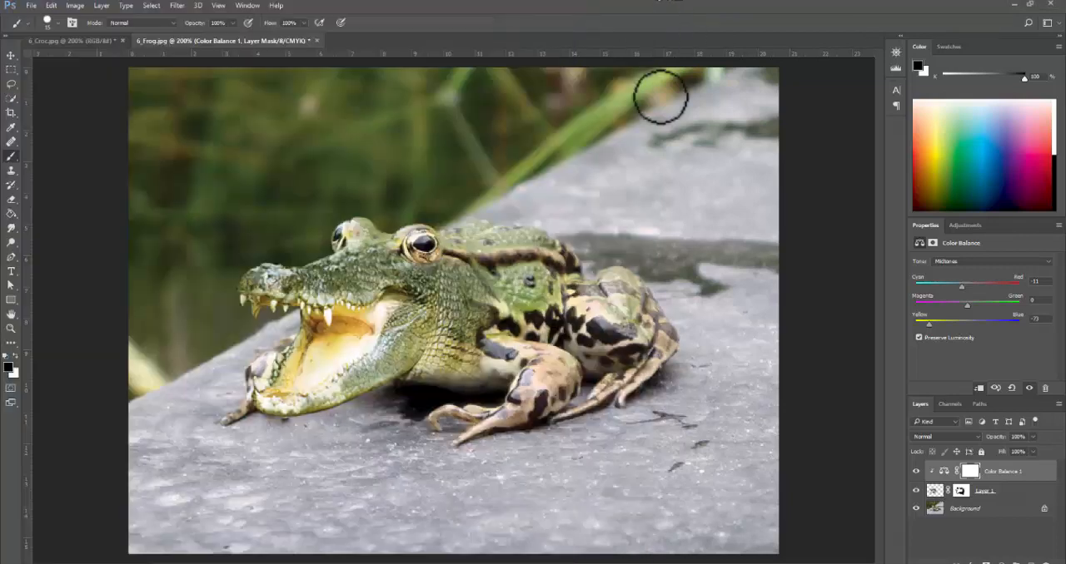
# - Switch to the Dodge tool, shrink its brush to roughly the size of the croc's cheek, and target Layer 1's image
pyautogui.scroll(1, 420, 249)
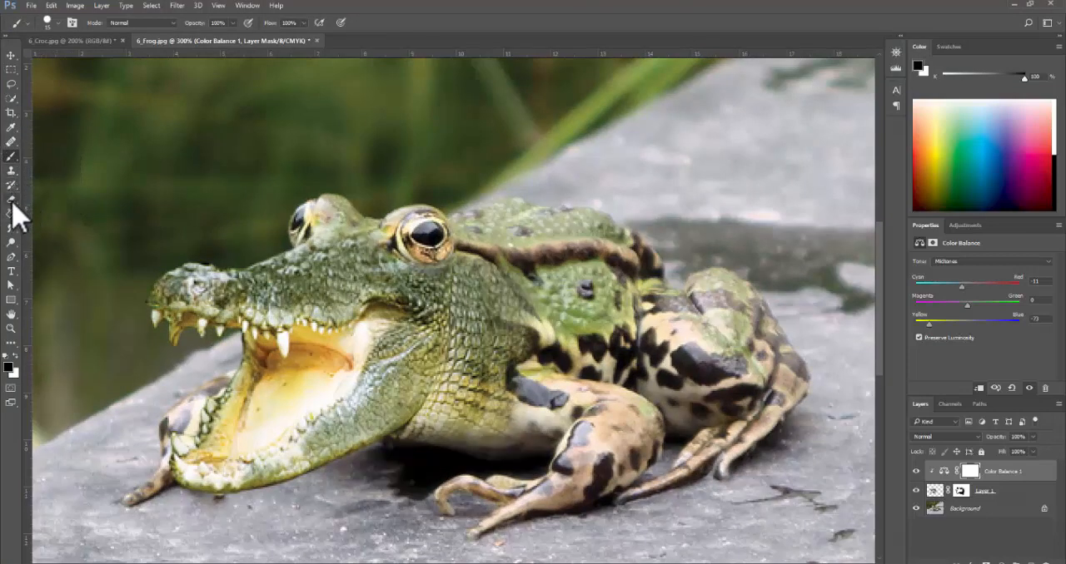
pyautogui.click(12, 142)
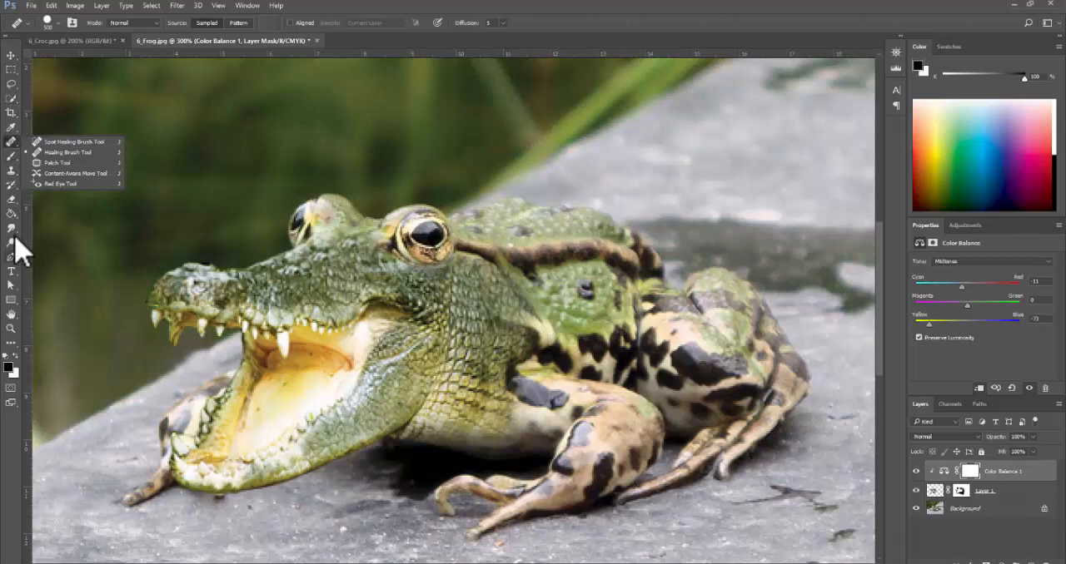
pyautogui.click(12, 230)
pyautogui.click(11, 242)
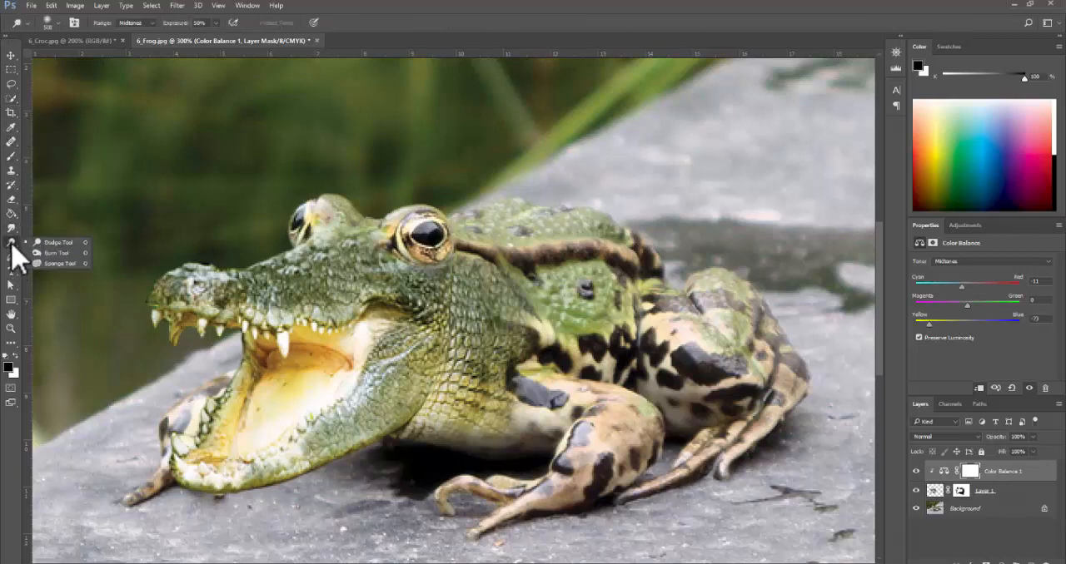
pyautogui.click(66, 254)
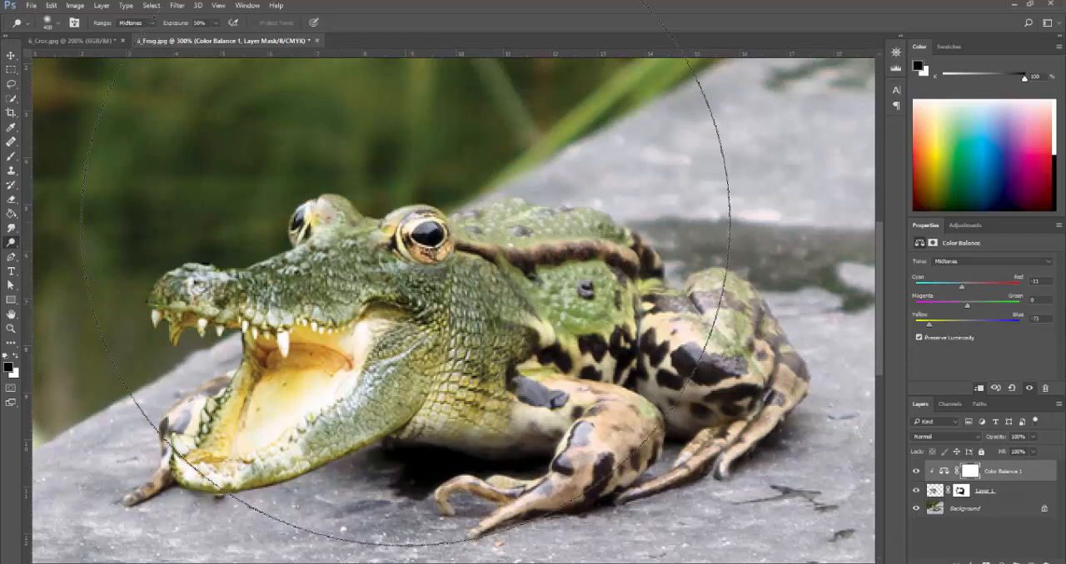
pyautogui.press('[')
pyautogui.press('[')
pyautogui.press('[')
pyautogui.press('[')
pyautogui.press('[')
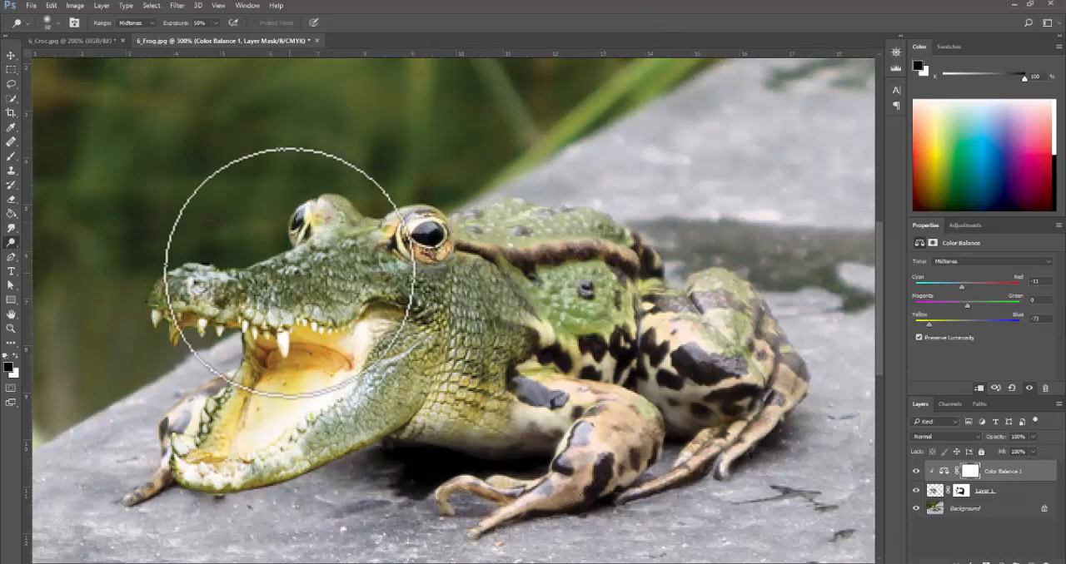
pyautogui.press('[')
pyautogui.press('[')
pyautogui.press('[')
pyautogui.press('[')
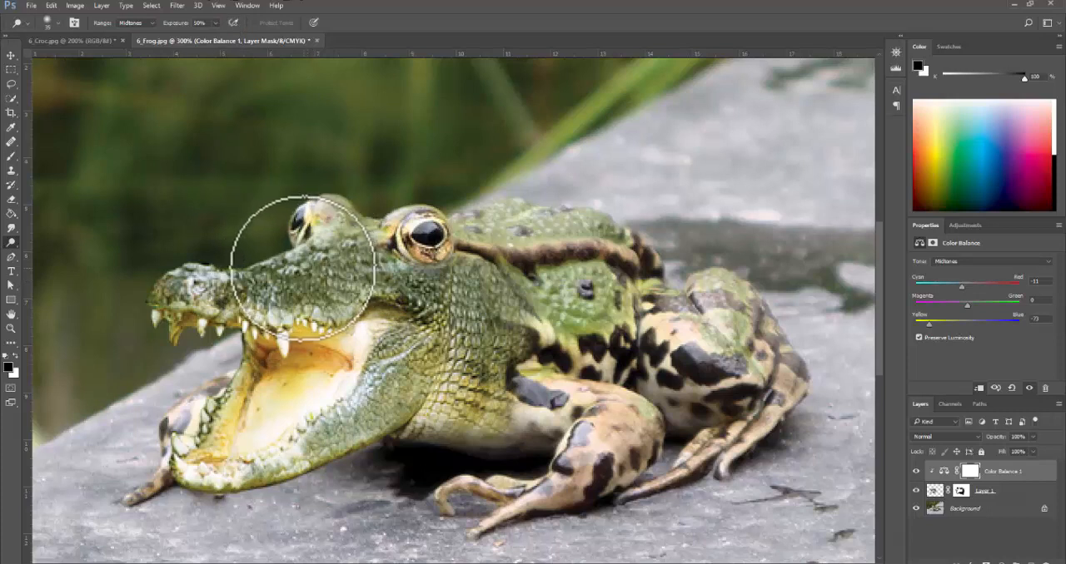
pyautogui.click(934, 492)
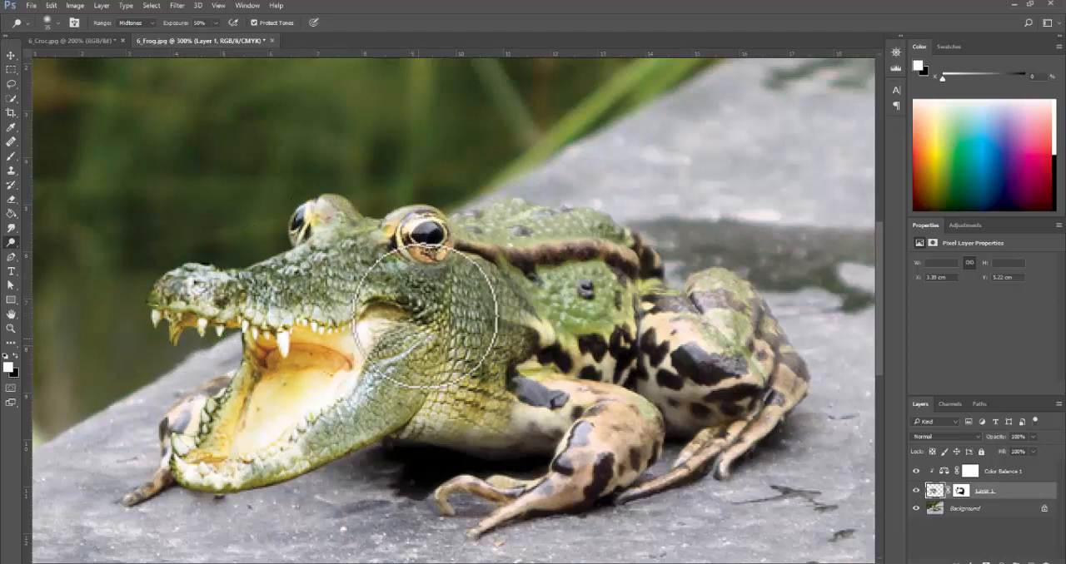
# - Try lightening the croc's cheek and jaw corner on Layer 1 with dodge strokes, and undo them
pyautogui.moveTo(426, 316)
pyautogui.mouseDown()
pyautogui.moveTo(433, 309)
pyautogui.moveTo(414, 304)
pyautogui.moveTo(460, 358)
pyautogui.mouseUp()
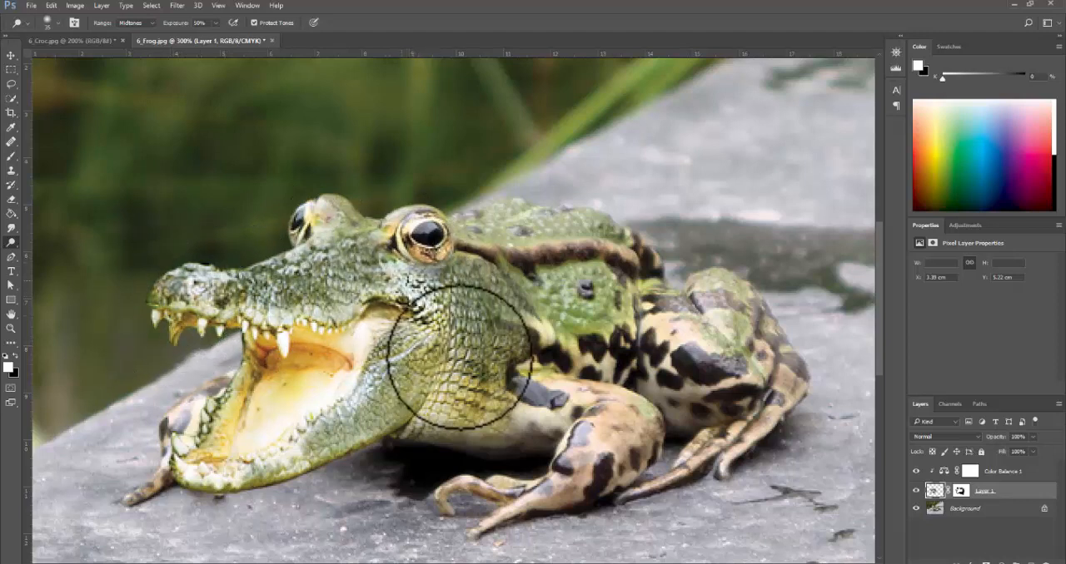
pyautogui.hotkey('ctrl', 'alt', 'z')
pyautogui.hotkey('ctrl', 'alt', 'z')
pyautogui.hotkey('ctrl', 'alt', 'z')
pyautogui.hotkey('ctrl', 'alt', 'z')
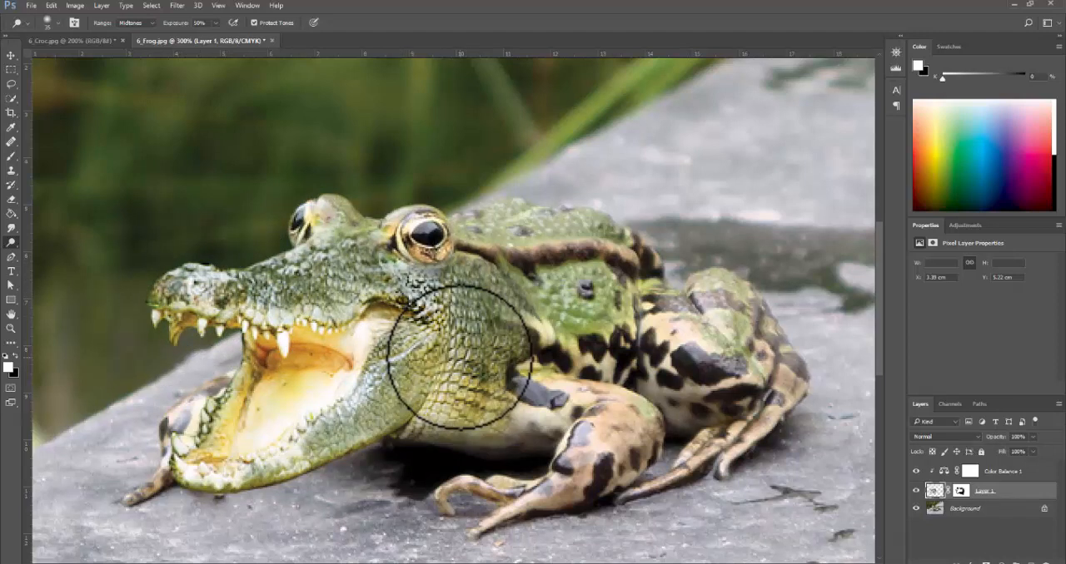
pyautogui.hotkey('ctrl', 'alt', 'z')
pyautogui.hotkey('ctrl', 'alt', 'z')
pyautogui.hotkey('ctrl', 'alt', 'z')
pyautogui.hotkey('ctrl', 'alt', 'z')
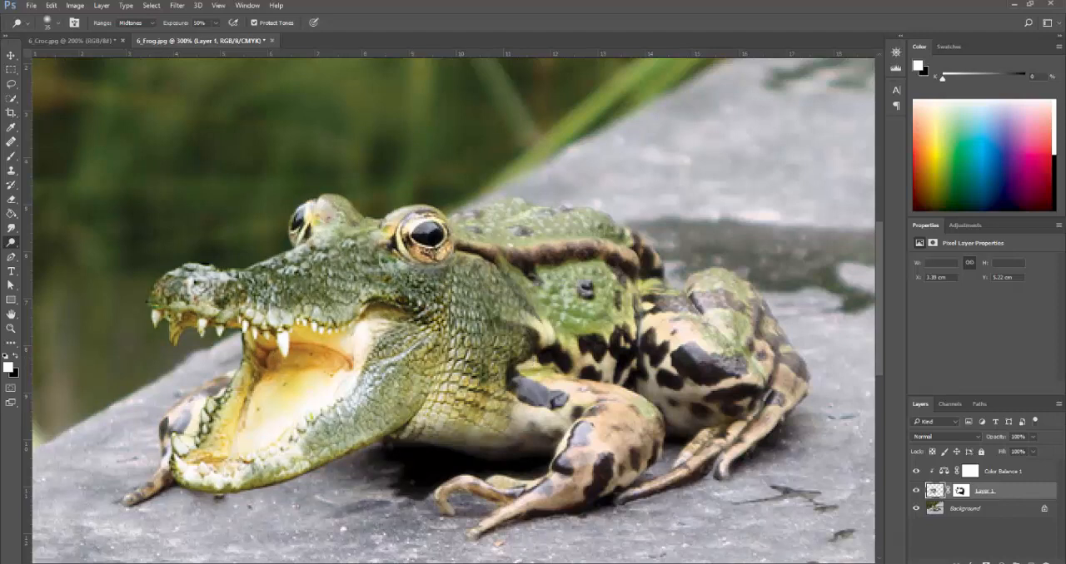
# - Recheck the tutorial's highlighted Dodge Tool areas and its Step 3 Burn Tool shading in the browser, and return to Photoshop
pyautogui.hotkey('alt', 'Tab')
pyautogui.scroll(5, 300, 305)
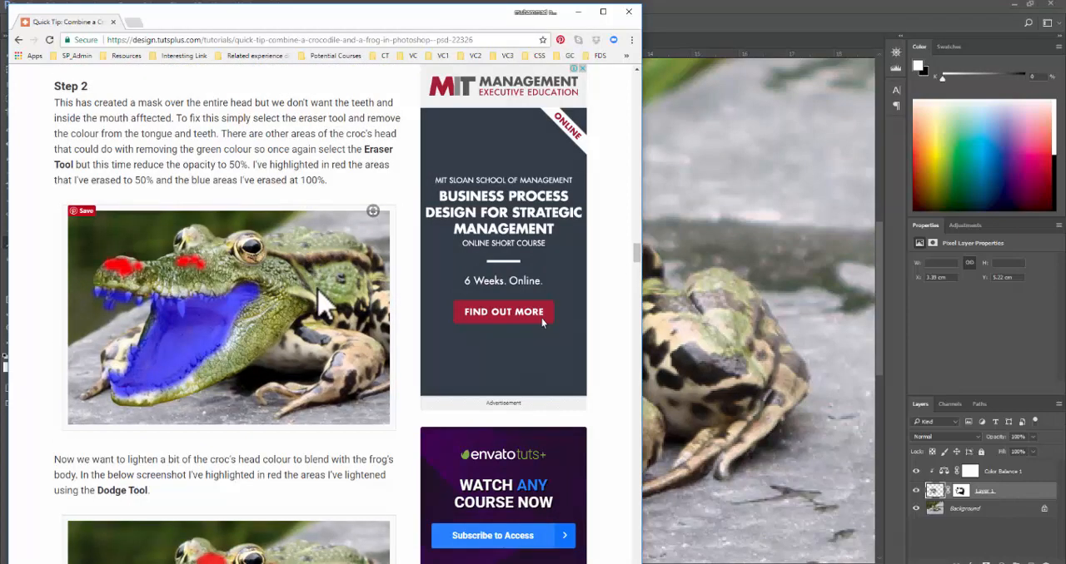
pyautogui.scroll(-3, 323, 305)
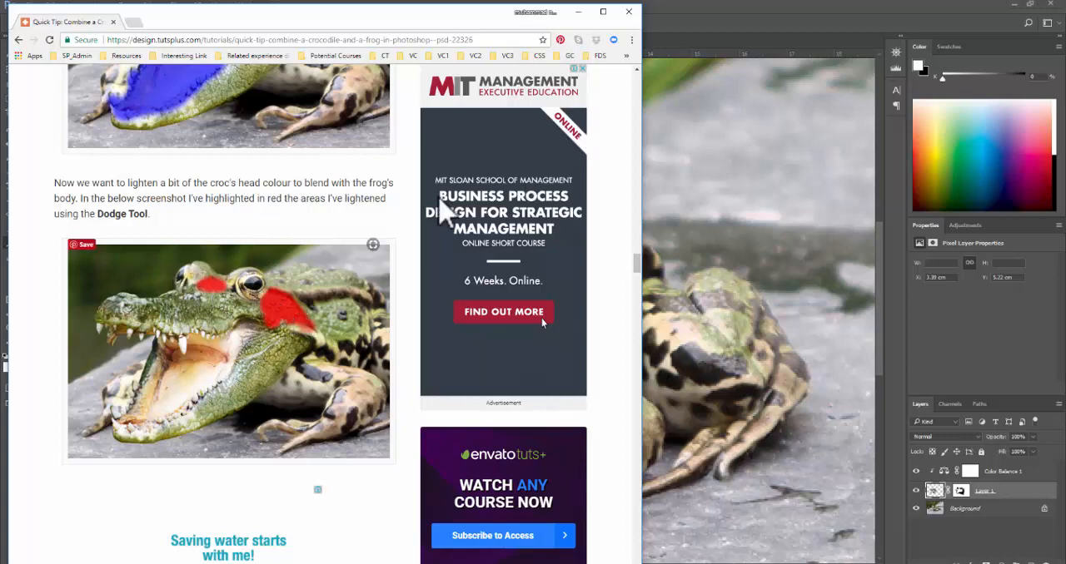
pyautogui.click(789, 7)
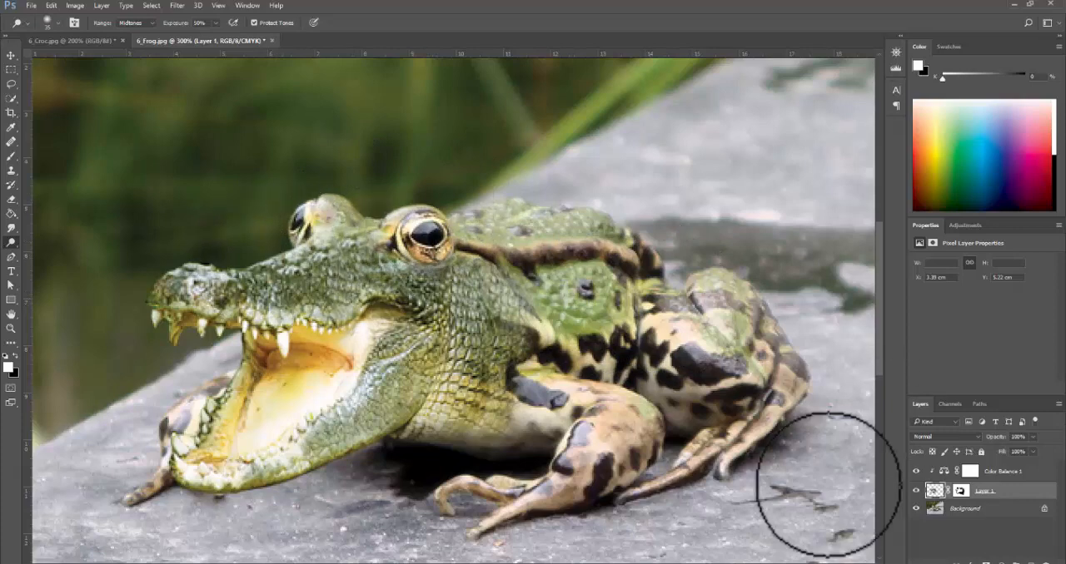
pyautogui.hotkey('alt', 'Tab')
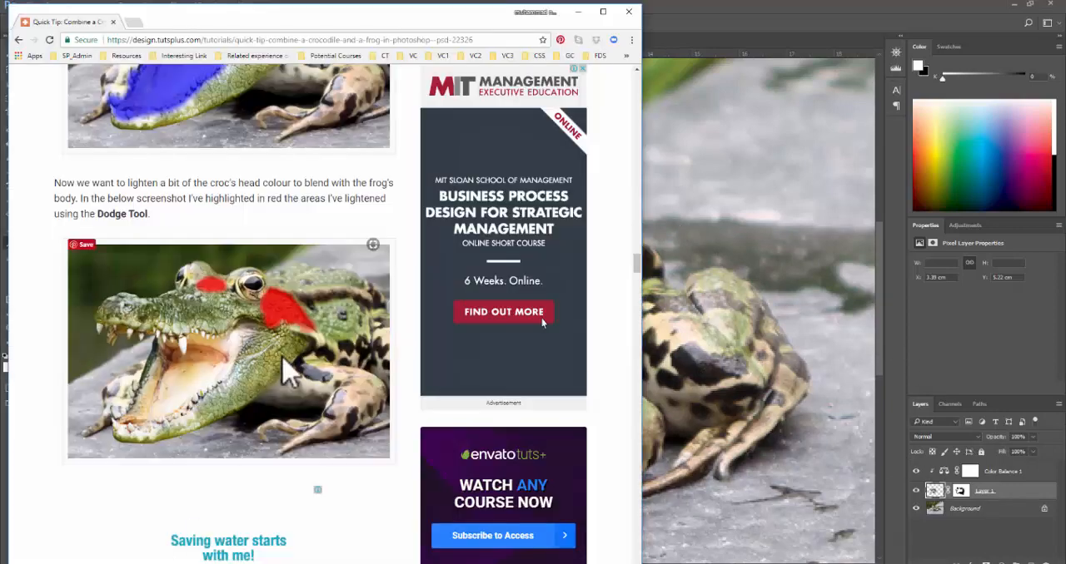
pyautogui.scroll(-6, 352, 370)
pyautogui.scroll(-5, 227, 305)
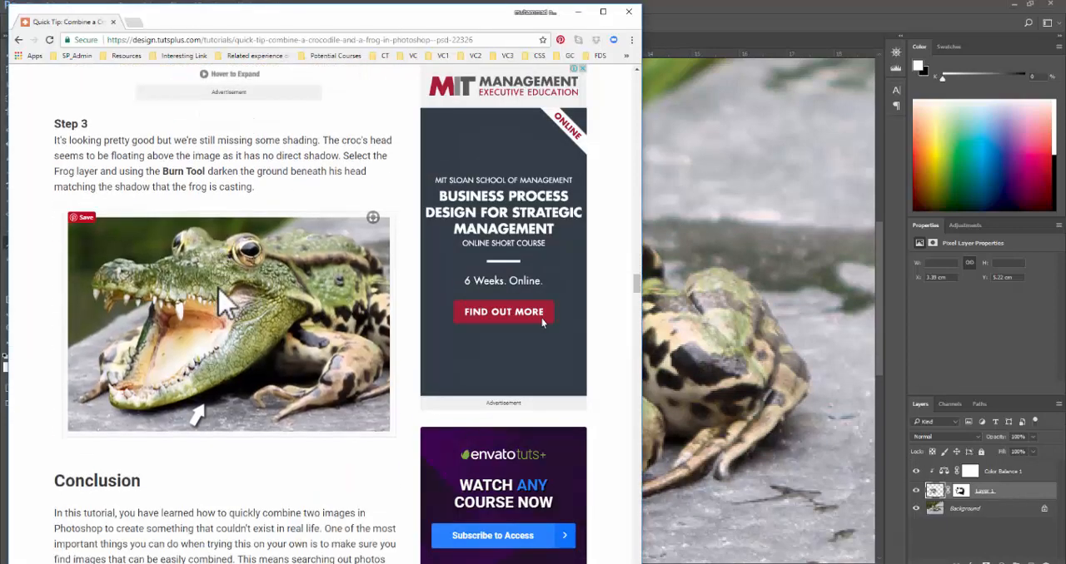
pyautogui.scroll(4, 226, 297)
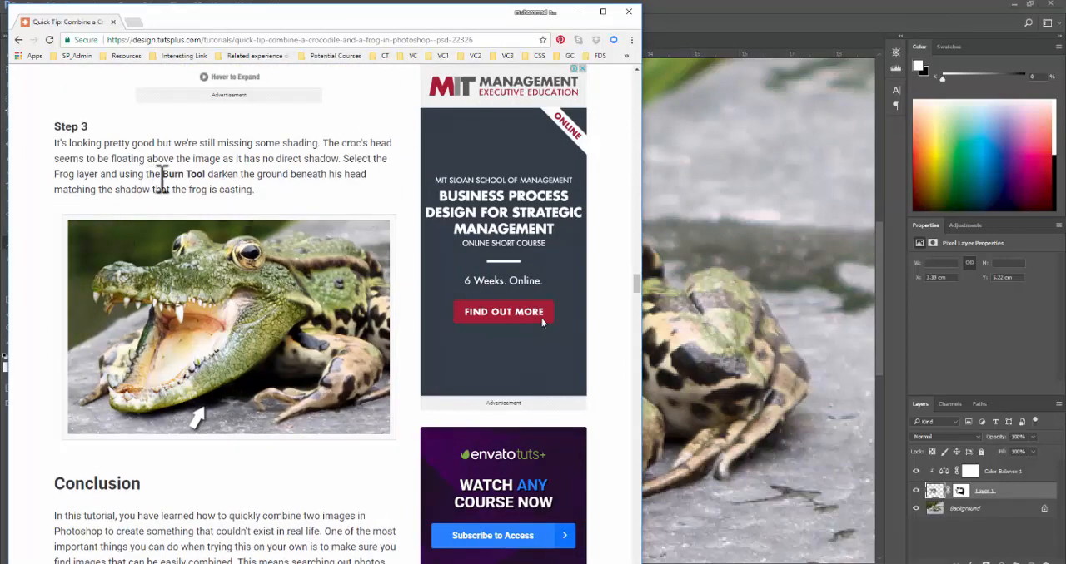
pyautogui.click(710, 10)
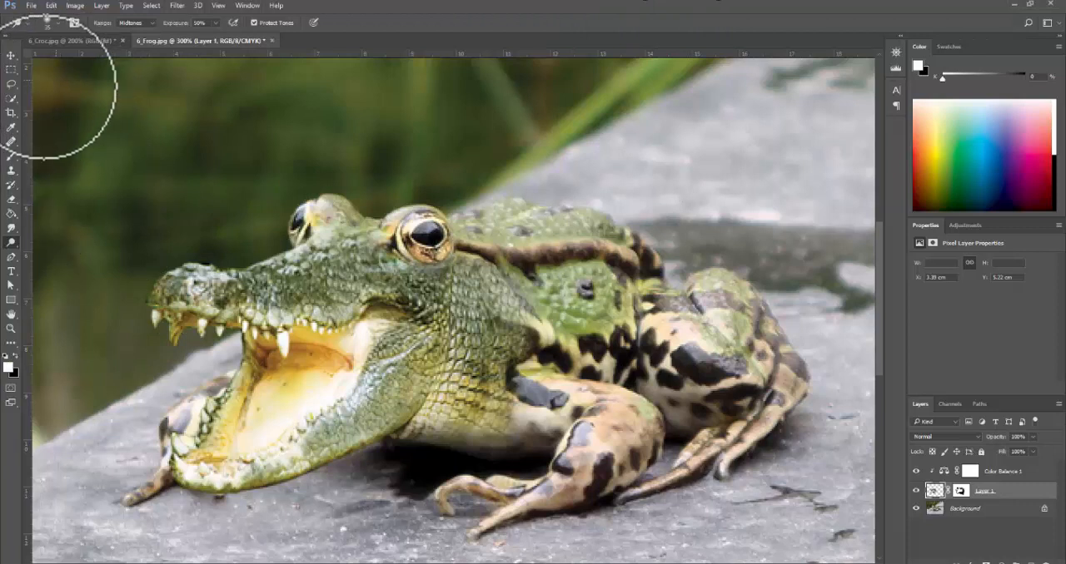
# - Switch to the Burn tool and darken the croc's cheek on Layer 1, using a smaller brush for the area behind the near eye
pyautogui.rightClick(20, 237)
pyautogui.click(52, 250)
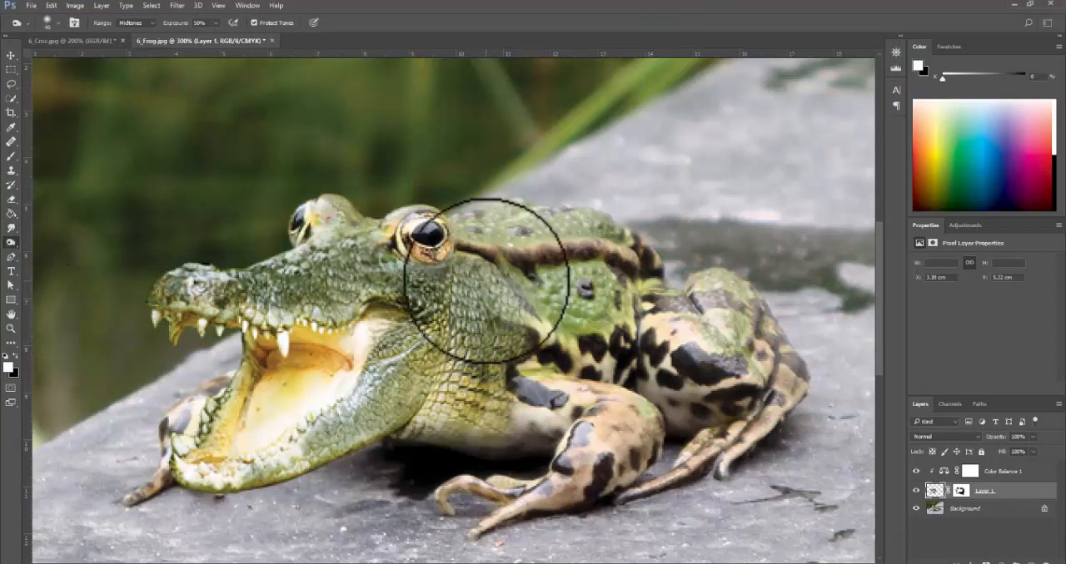
pyautogui.moveTo(418, 303)
pyautogui.mouseDown()
pyautogui.moveTo(416, 314)
pyautogui.moveTo(421, 282)
pyautogui.moveTo(457, 354)
pyautogui.mouseUp()
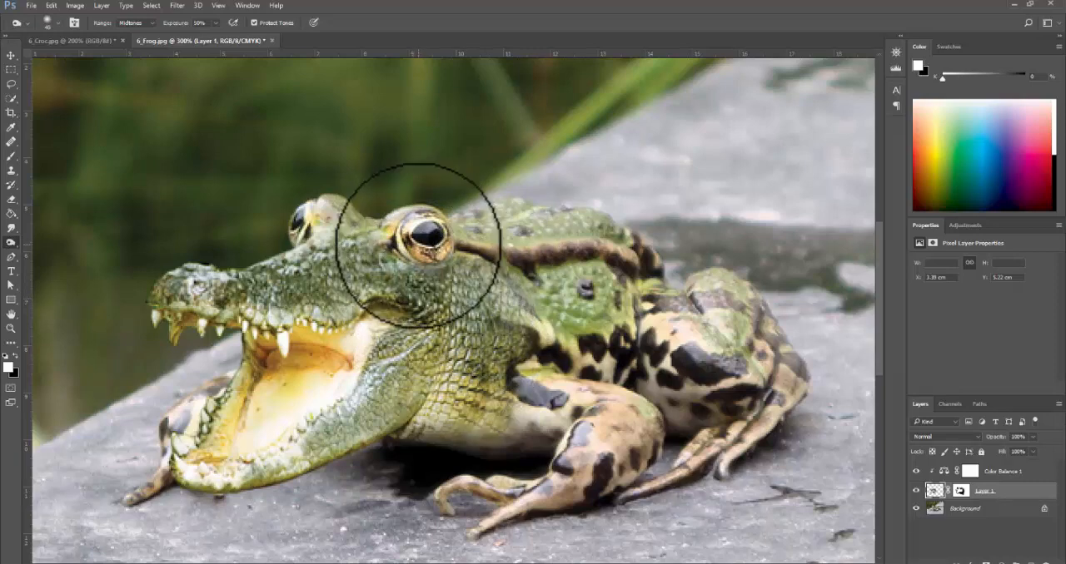
pyautogui.press('[')
pyautogui.press('[')
pyautogui.press('[')
pyautogui.press('[')
pyautogui.press('[')
pyautogui.moveTo(445, 252)
pyautogui.mouseDown()
pyautogui.moveTo(400, 247)
pyautogui.moveTo(432, 268)
pyautogui.moveTo(404, 254)
pyautogui.moveTo(480, 265)
pyautogui.mouseUp()
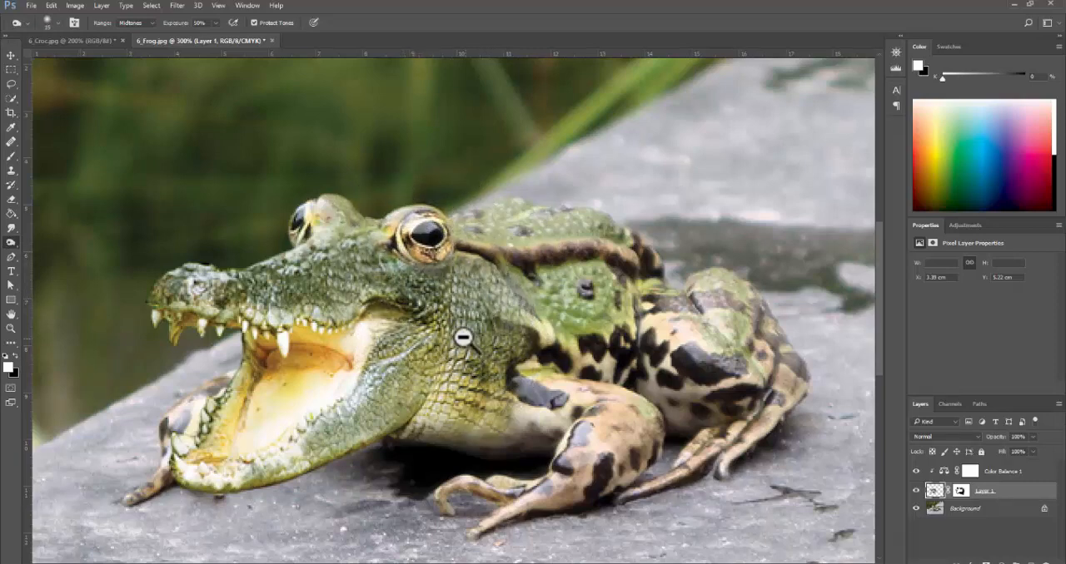
# - Undo the last burn stroke and burn the croc's neck and the inside of its mouth with a 25 px brush
pyautogui.hotkey('ctrl', '-')
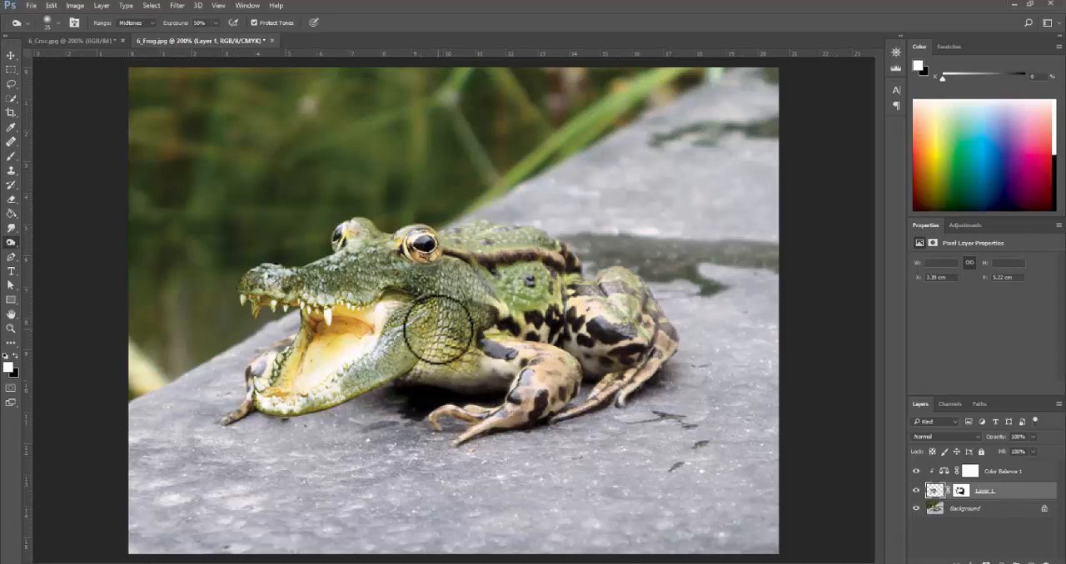
pyautogui.hotkey('ctrl', 'z')
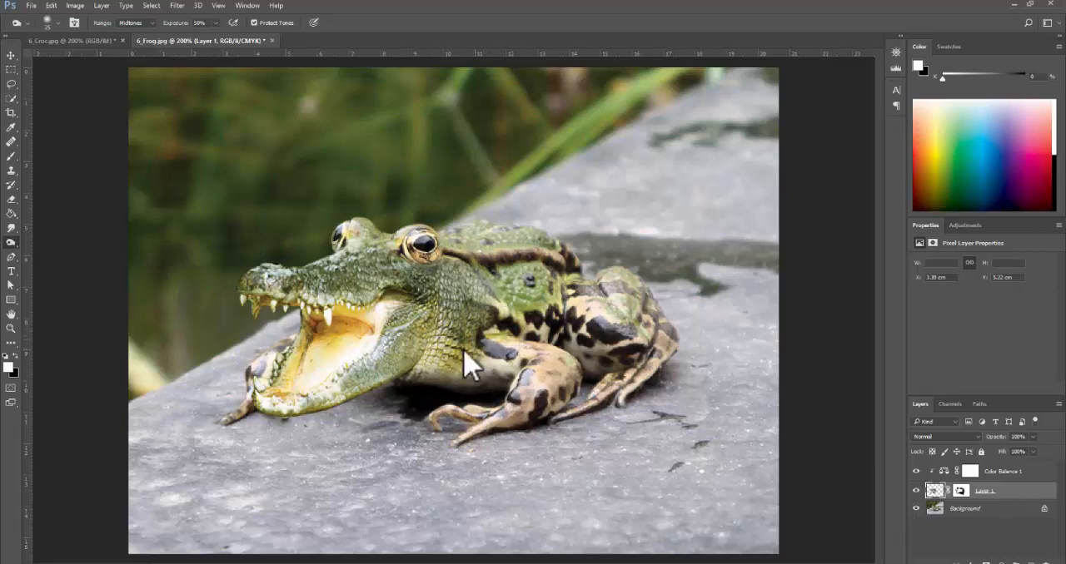
pyautogui.moveTo(498, 328)
pyautogui.mouseDown()
pyautogui.moveTo(461, 352)
pyautogui.moveTo(532, 354)
pyautogui.moveTo(482, 356)
pyautogui.moveTo(454, 341)
pyautogui.moveTo(473, 358)
pyautogui.moveTo(483, 286)
pyautogui.moveTo(448, 312)
pyautogui.moveTo(456, 301)
pyautogui.mouseUp()
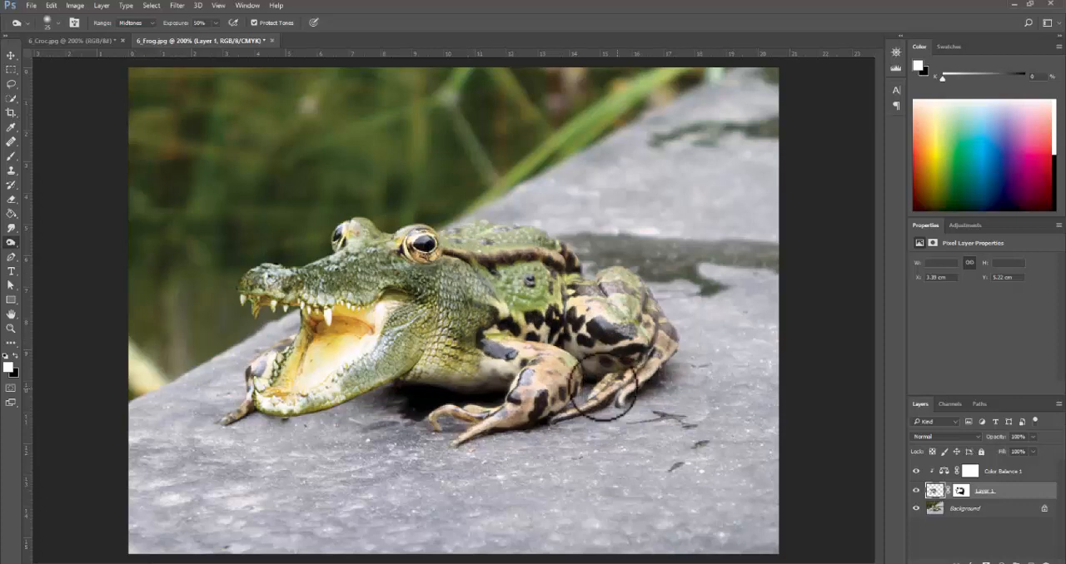
pyautogui.moveTo(326, 330)
pyautogui.mouseDown()
pyautogui.moveTo(342, 311)
pyautogui.moveTo(380, 331)
pyautogui.moveTo(344, 311)
pyautogui.moveTo(368, 336)
pyautogui.mouseUp()
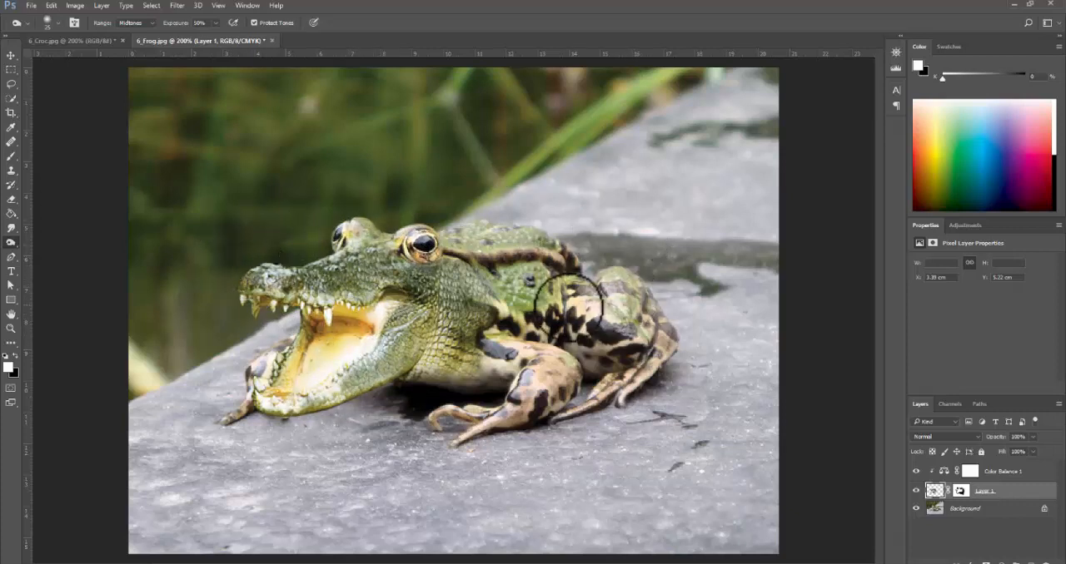
pyautogui.keyDown('alt'); pyautogui.click(550, 316); pyautogui.keyUp('alt')
pyautogui.keyDown('ctrl'); pyautogui.click(440, 315); pyautogui.keyUp('ctrl')
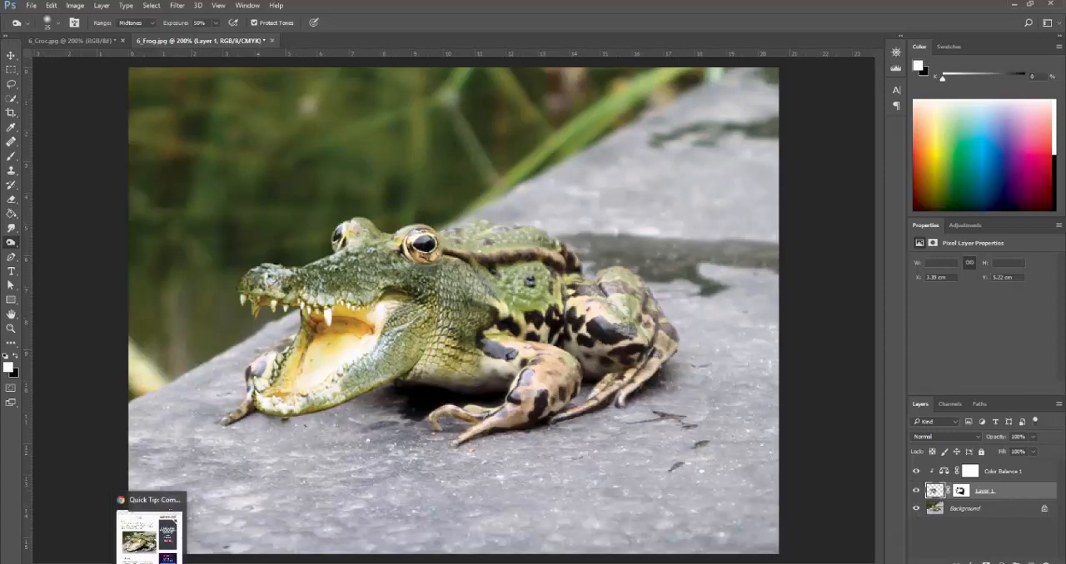
# - Compare the composite with the final image in the tutorial's Conclusion, switching between the browser and Photoshop
pyautogui.click(153, 561)
pyautogui.scroll(-7, 236, 416)
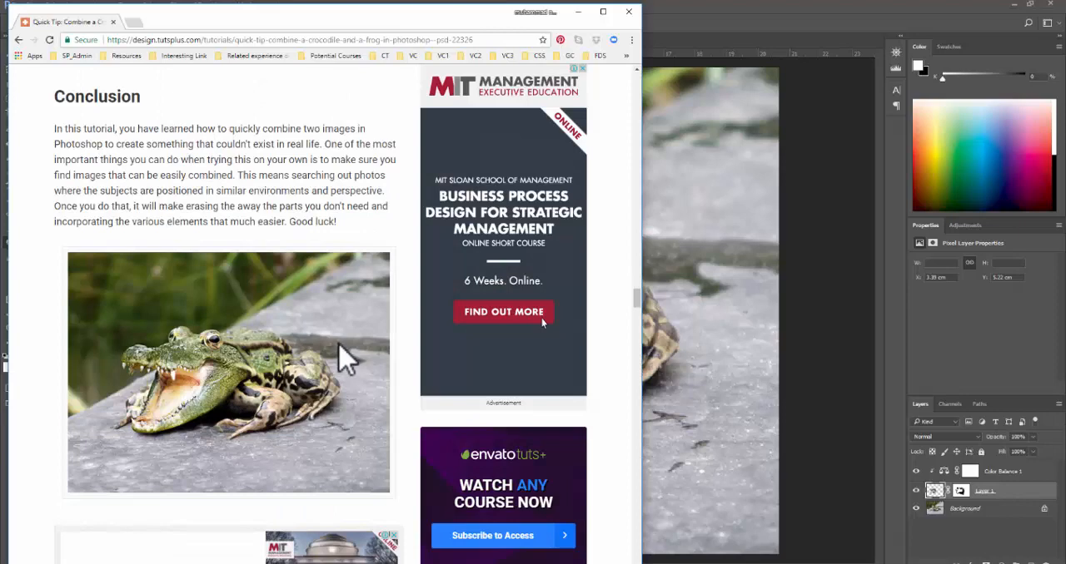
pyautogui.scroll(-6, 341, 356)
pyautogui.scroll(5, 341, 356)
pyautogui.click(718, 25)
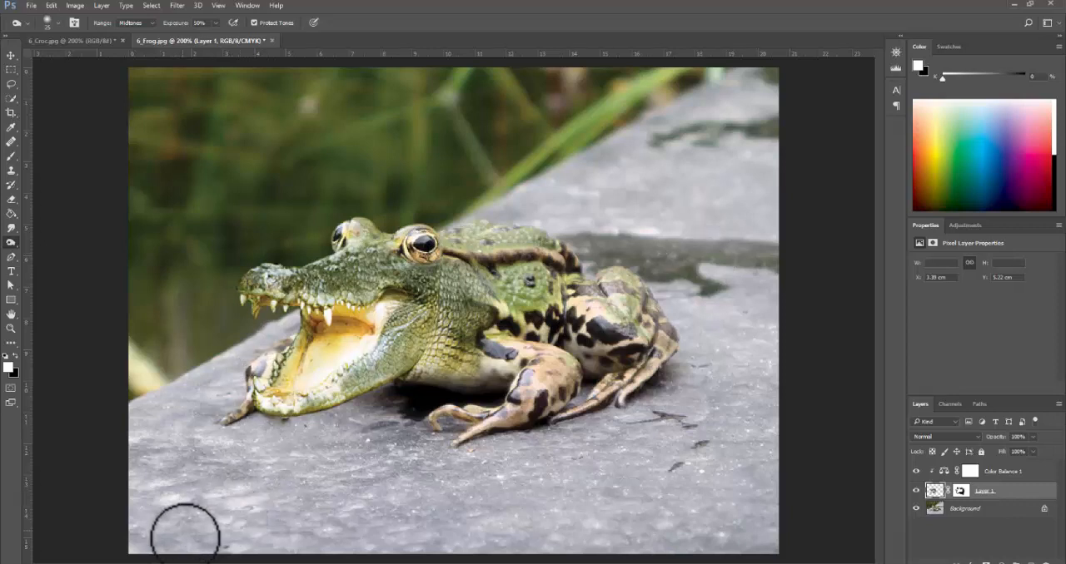
pyautogui.hotkey('alt', 'Tab')
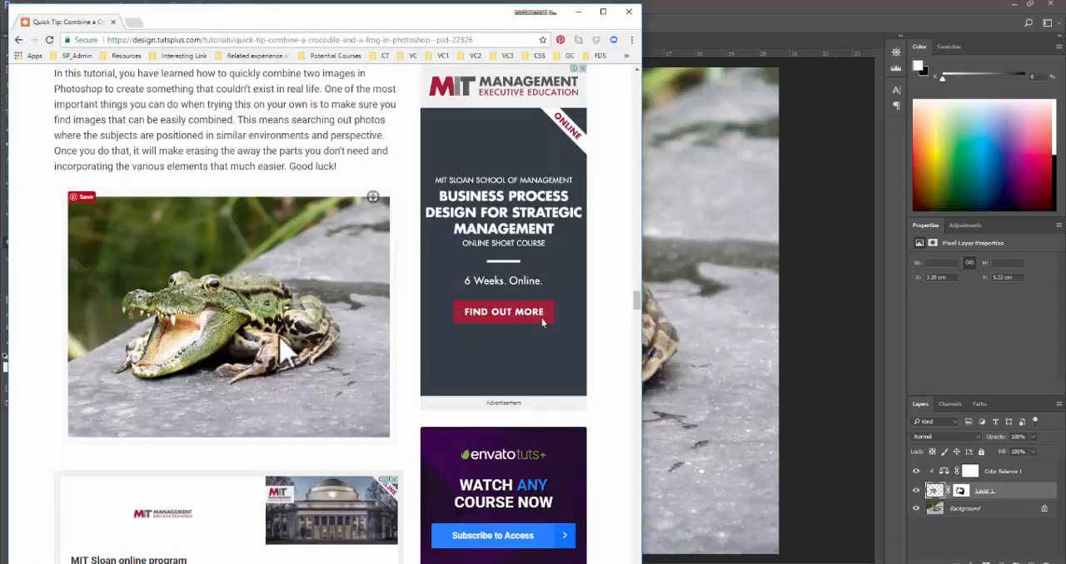
# - Review the crocodile-and-frog tutorial from its Conclusion back to the introduction, and return to Photoshop
pyautogui.scroll(15, 281, 348)
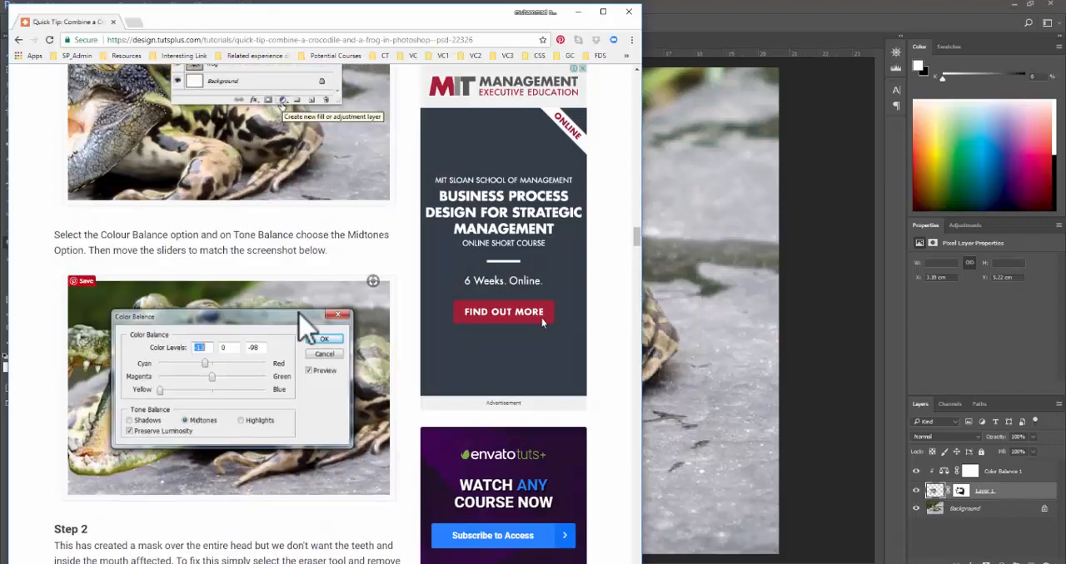
pyautogui.scroll(20, 308, 326)
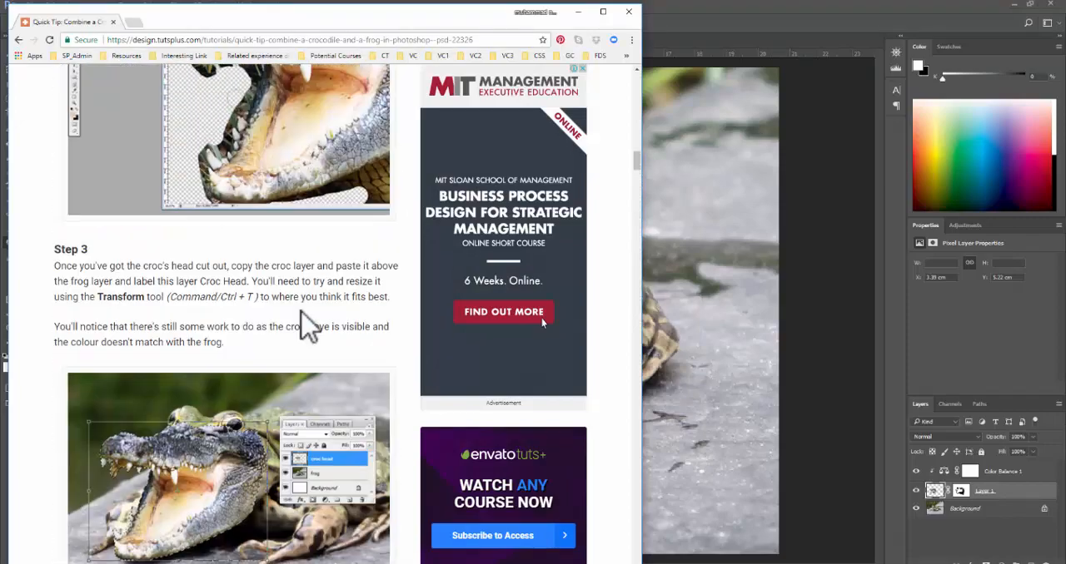
pyautogui.scroll(20, 308, 326)
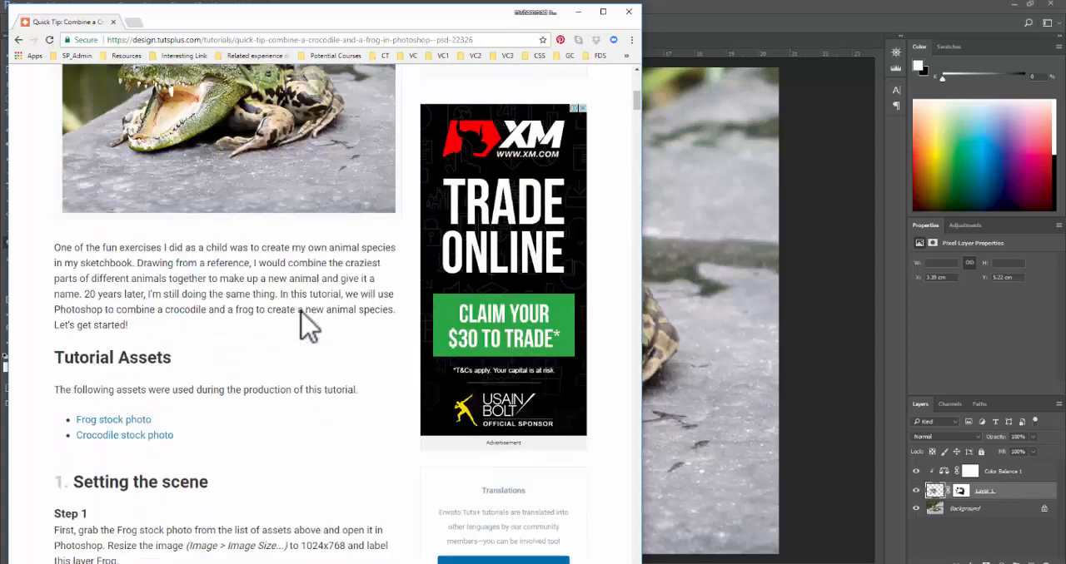
pyautogui.scroll(1, 308, 327)
pyautogui.click(578, 13)
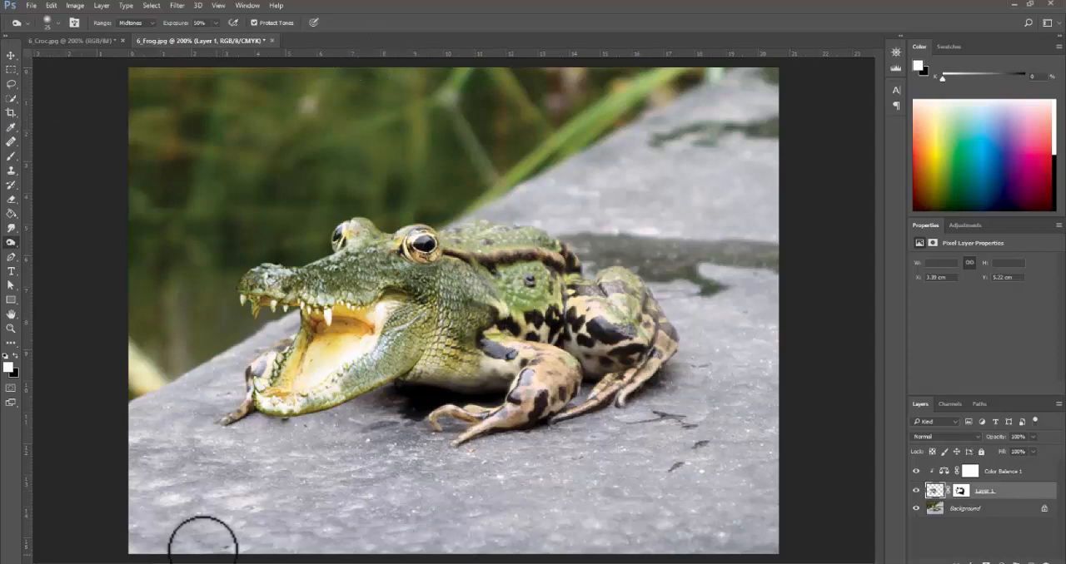
# - Switch to the exercise PDF in Acrobat, check the pages from Tutorial 10 to the Exercise 2A grading criteria, and return to Photoshop
pyautogui.hotkey('alt', 'Tab')
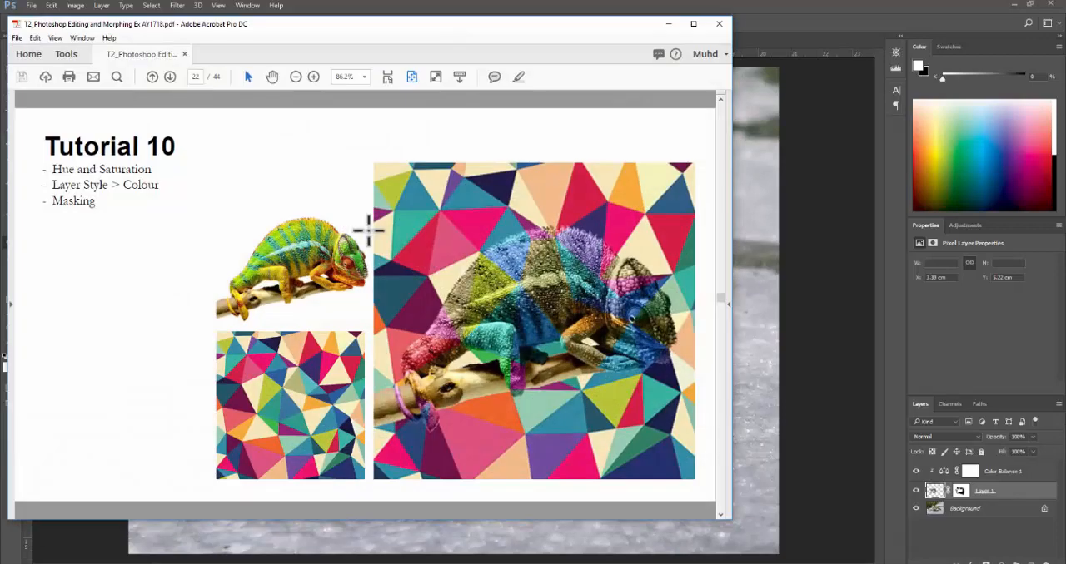
pyautogui.scroll(-2, 397, 236)
pyautogui.scroll(-2, 397, 237)
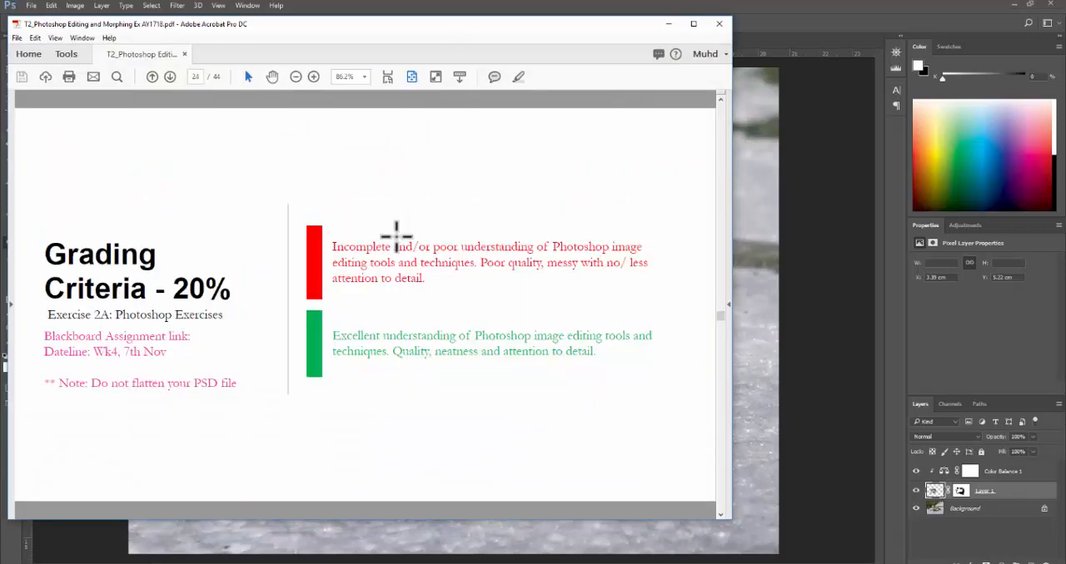
pyautogui.scroll(2, 396, 236)
pyautogui.click(774, 10)
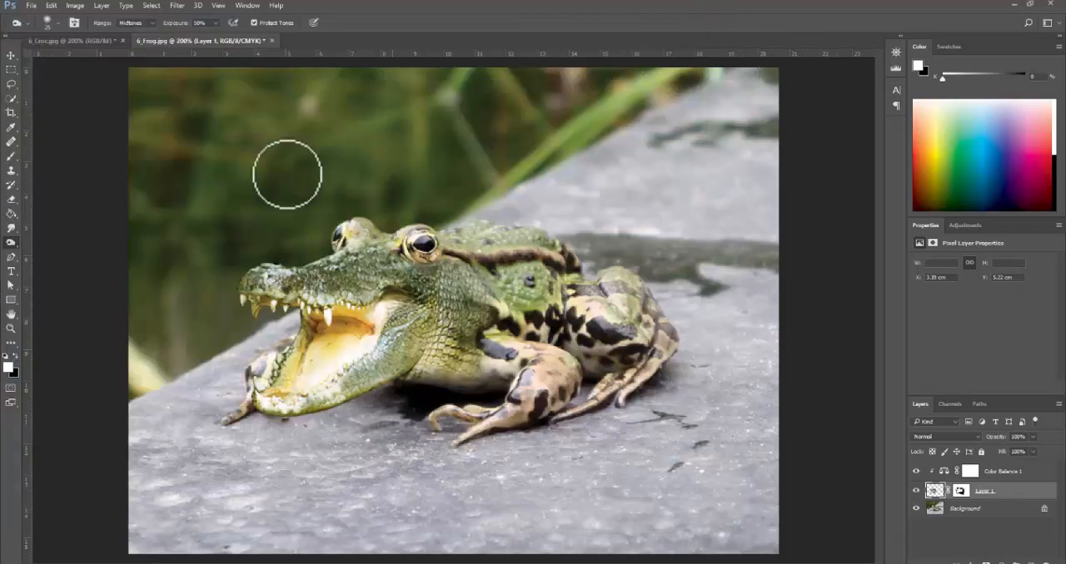